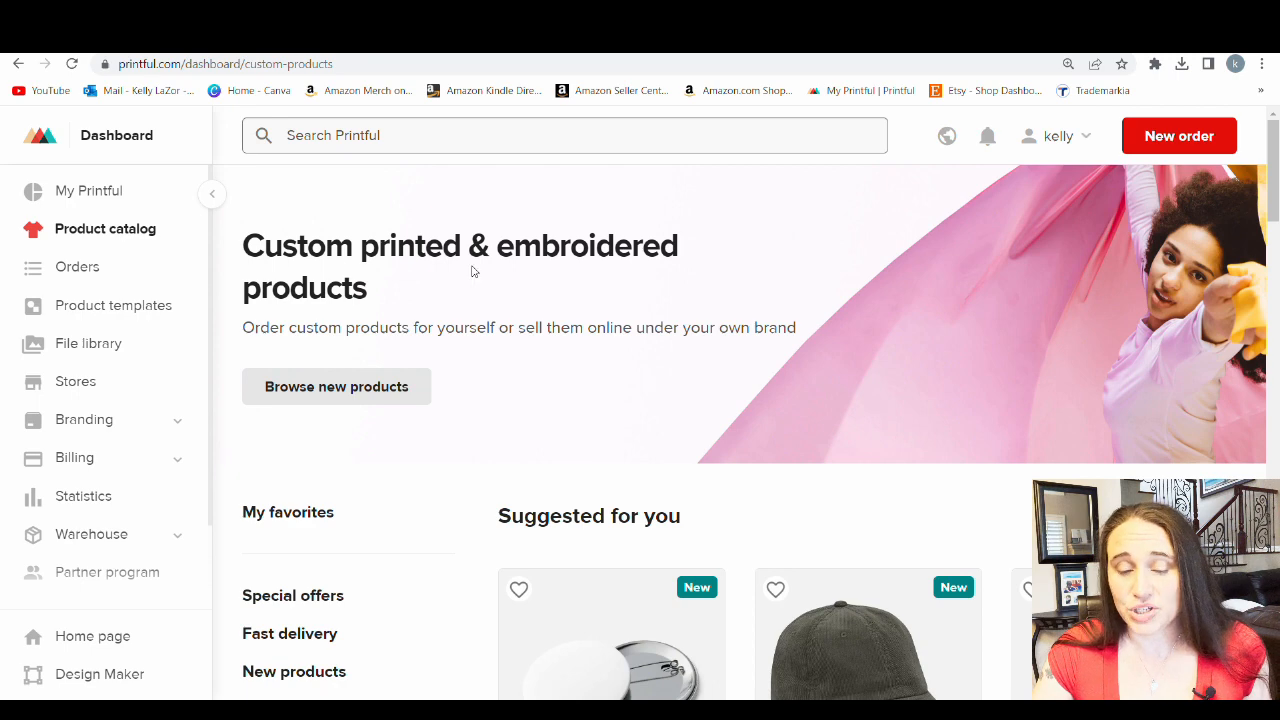
Open the Clear Case for iPhone product page from the phone cases under Accessories
scroll(1014, 329, "down", 3)
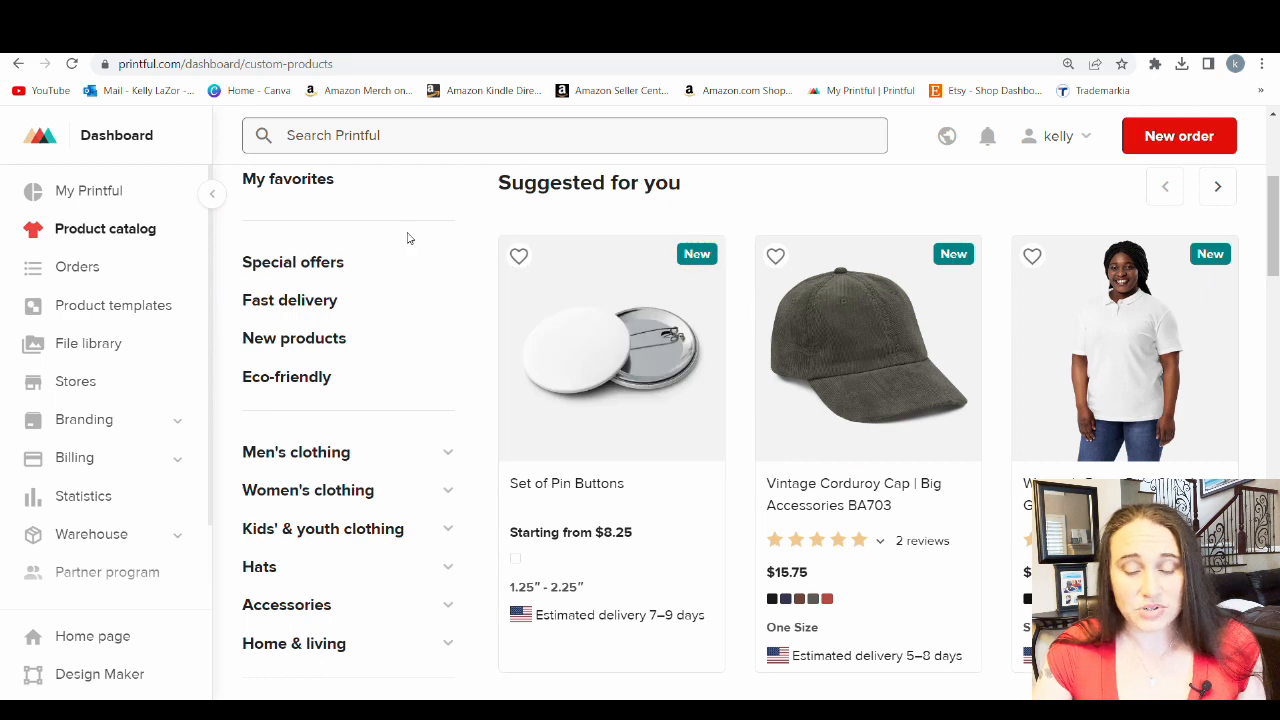
scroll(351, 251, "down", 2)
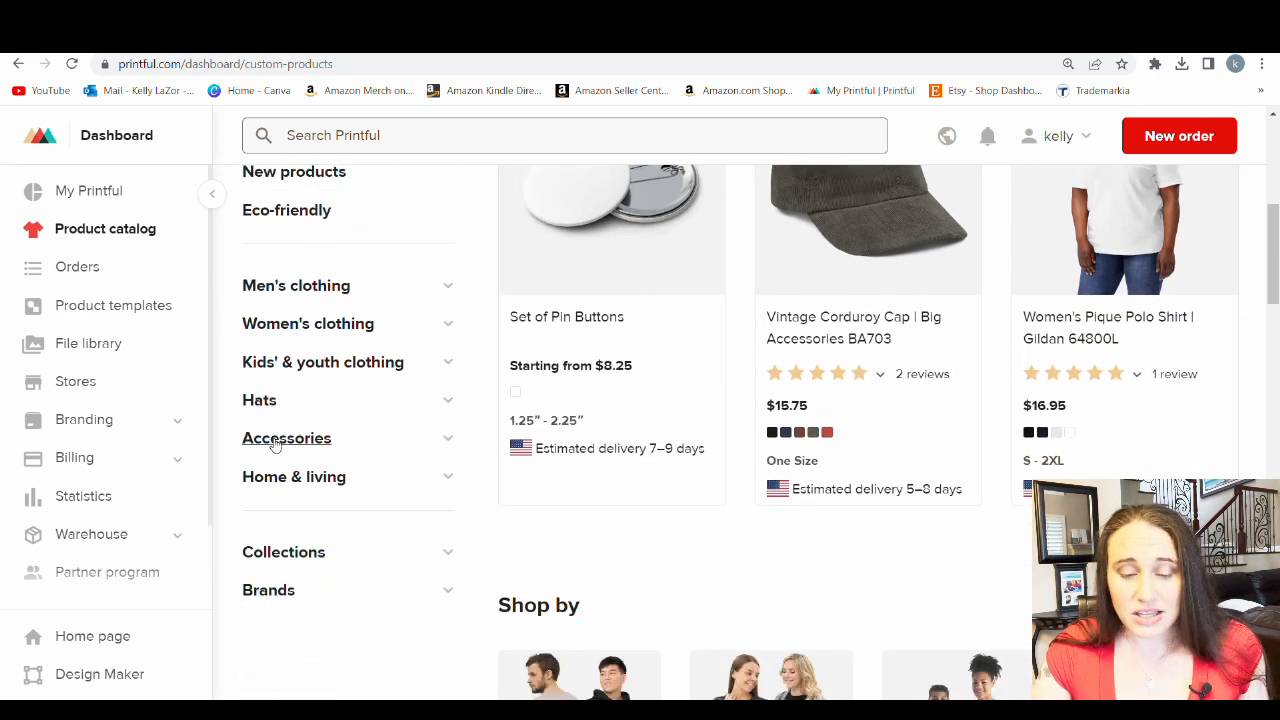
left_click(276, 443)
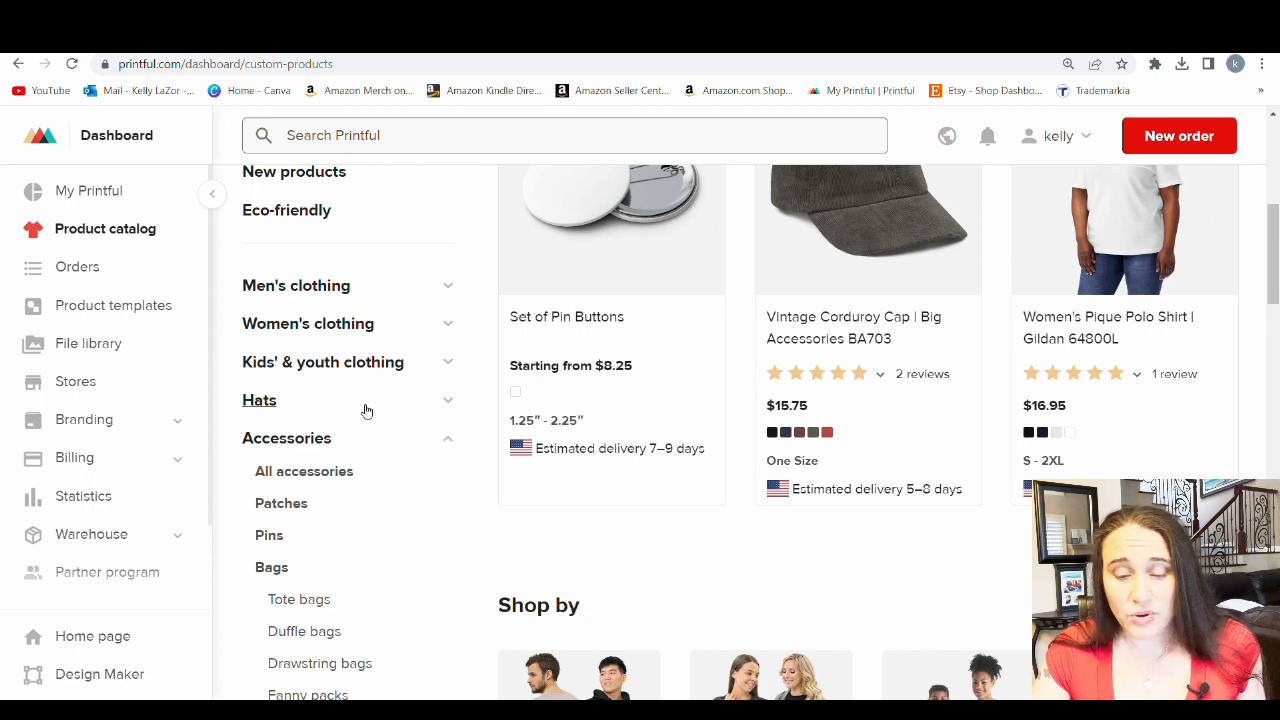
scroll(397, 394, "down", 2)
scroll(399, 393, "down", 4)
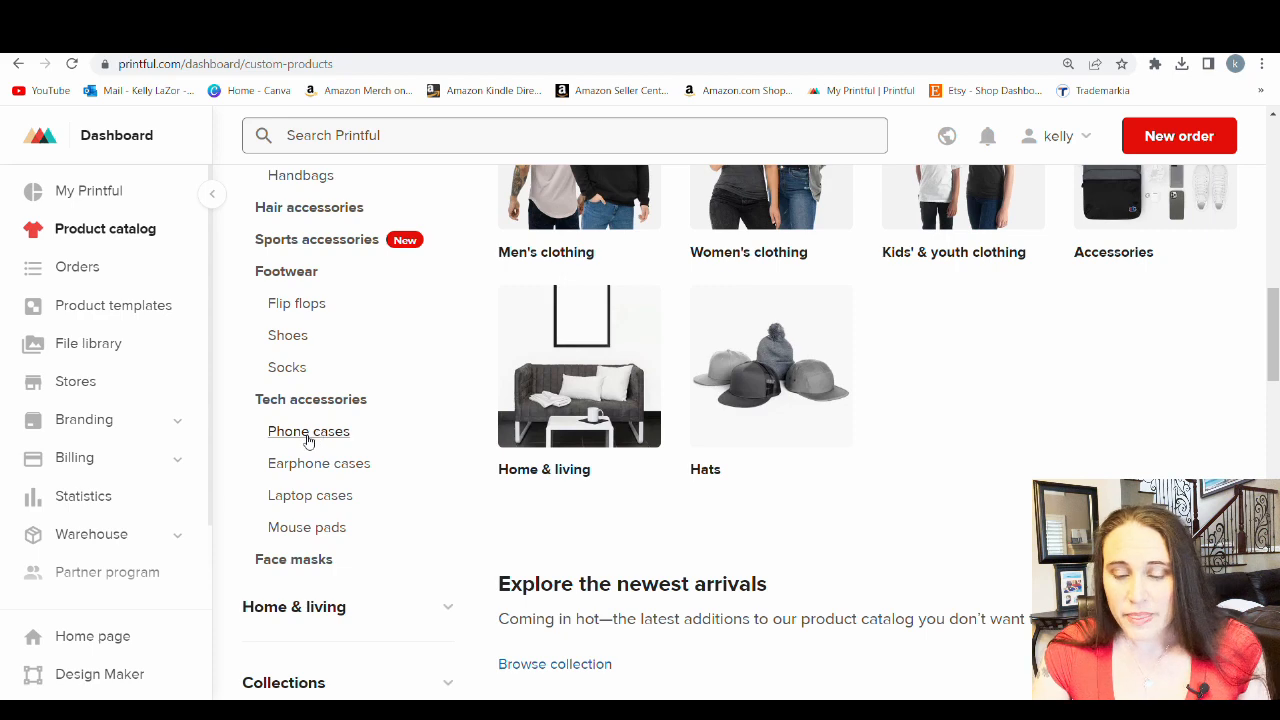
left_click(308, 436)
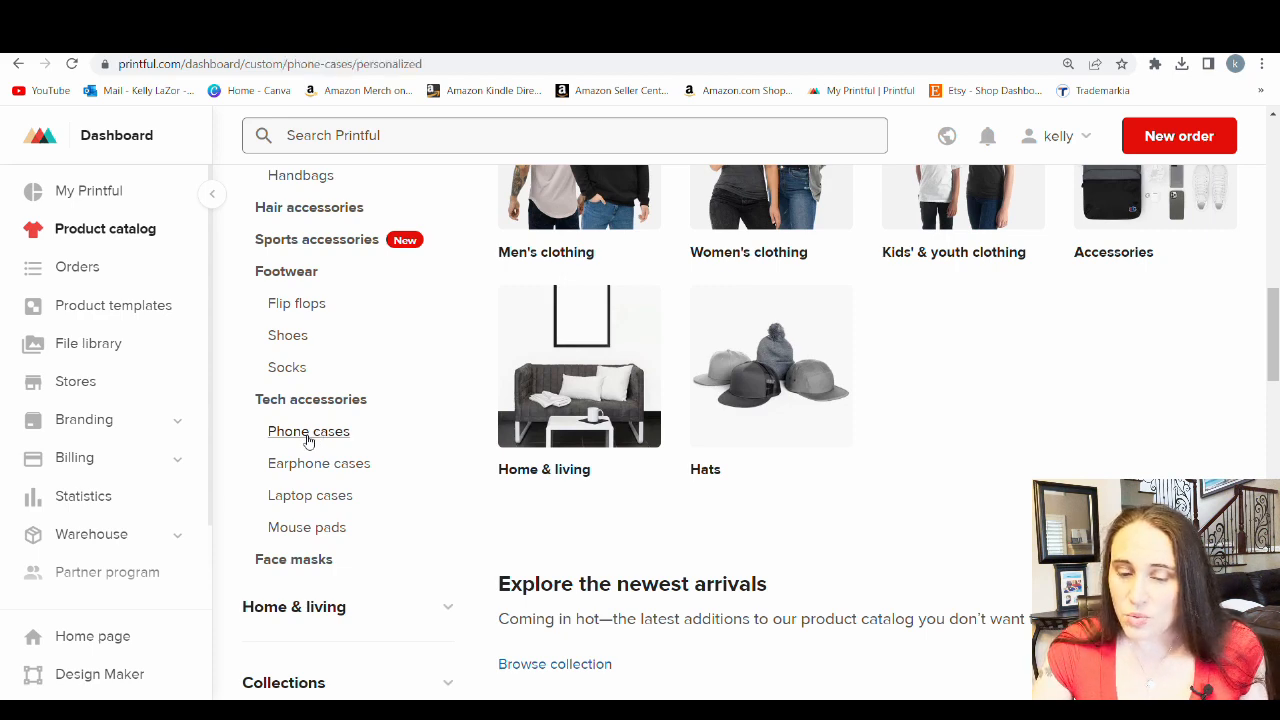
scroll(679, 281, "down", 3)
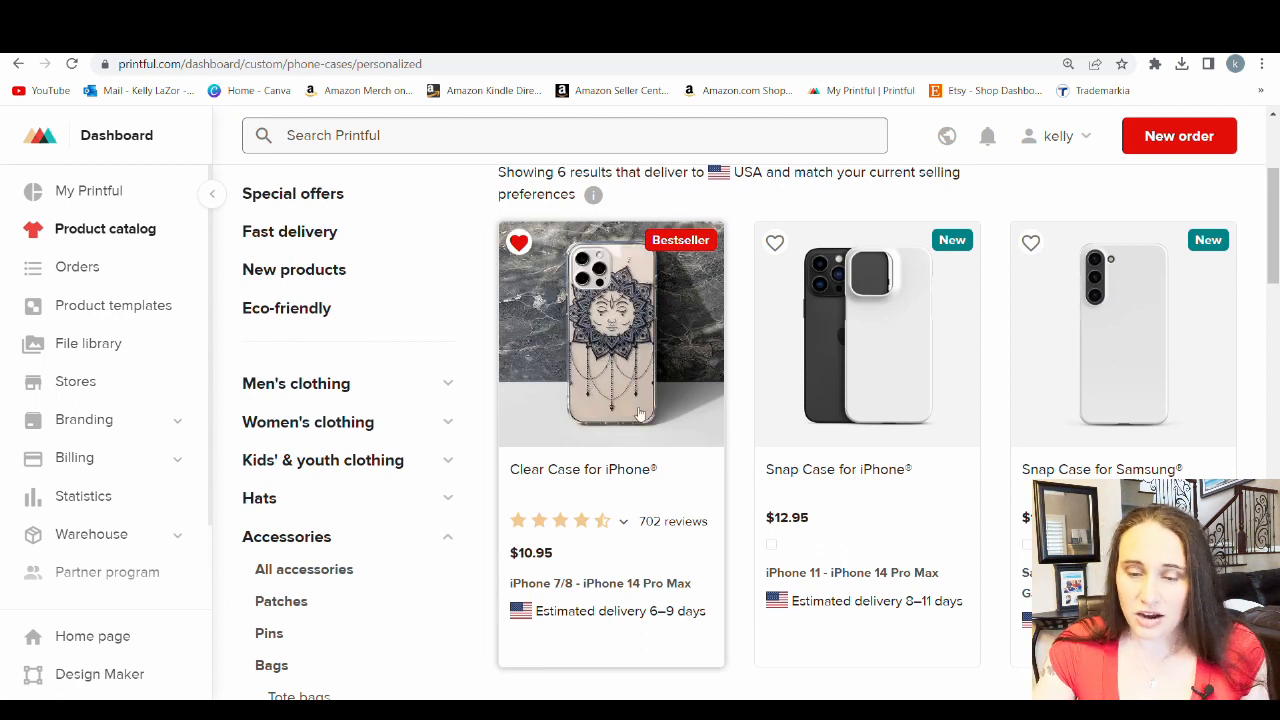
left_click(647, 359)
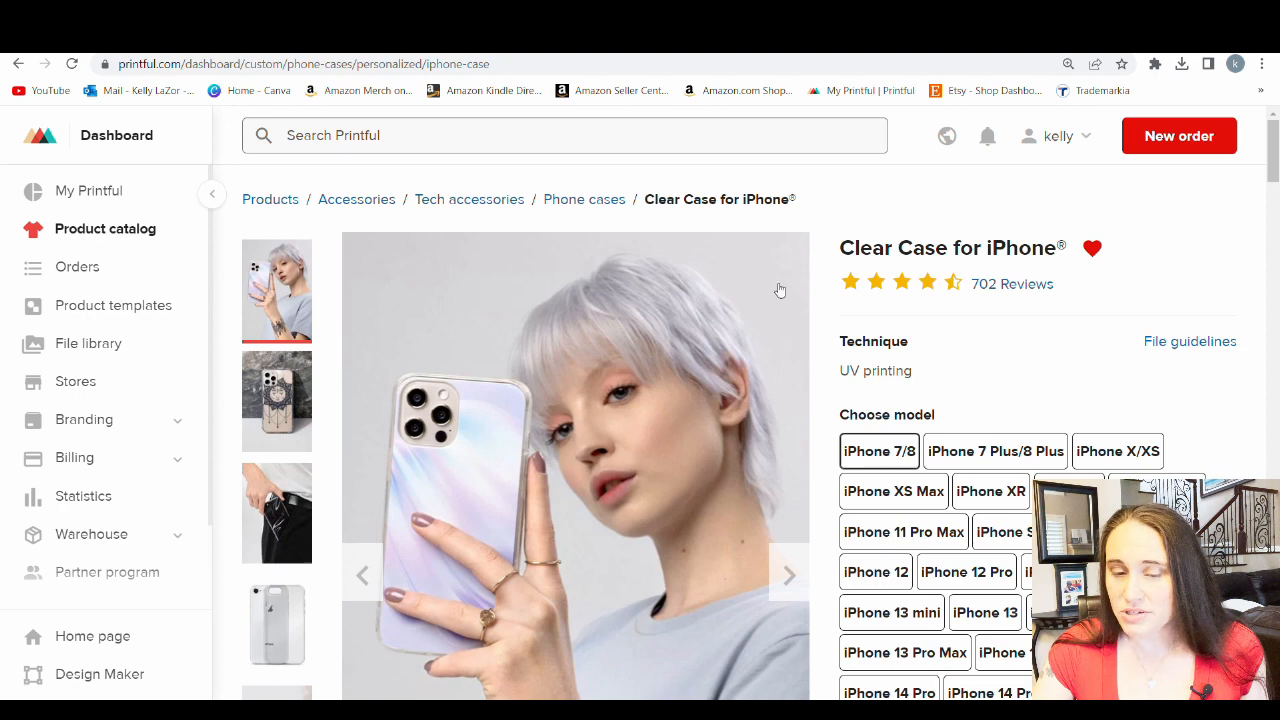
Examine the clear case's available models, price, material and feature details, mockup styles and description
scroll(1034, 316, "down", 1)
scroll(1072, 378, "down", 1)
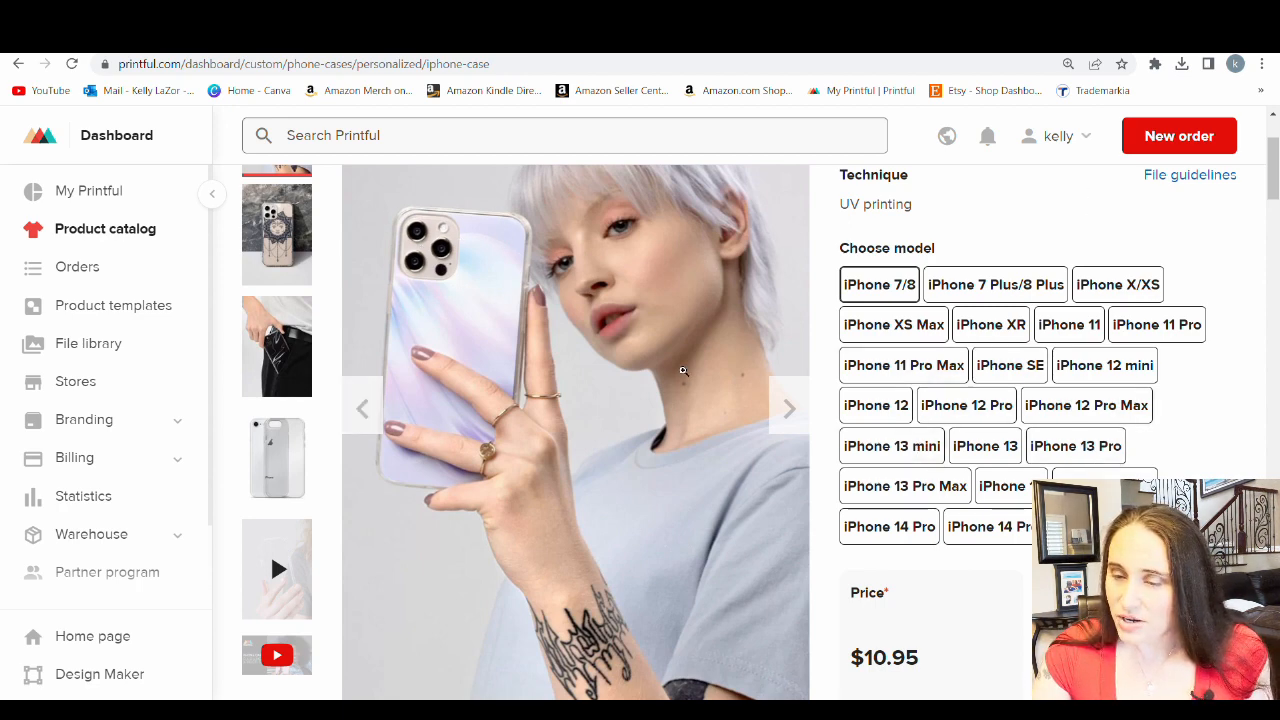
scroll(1000, 286, "down", 1)
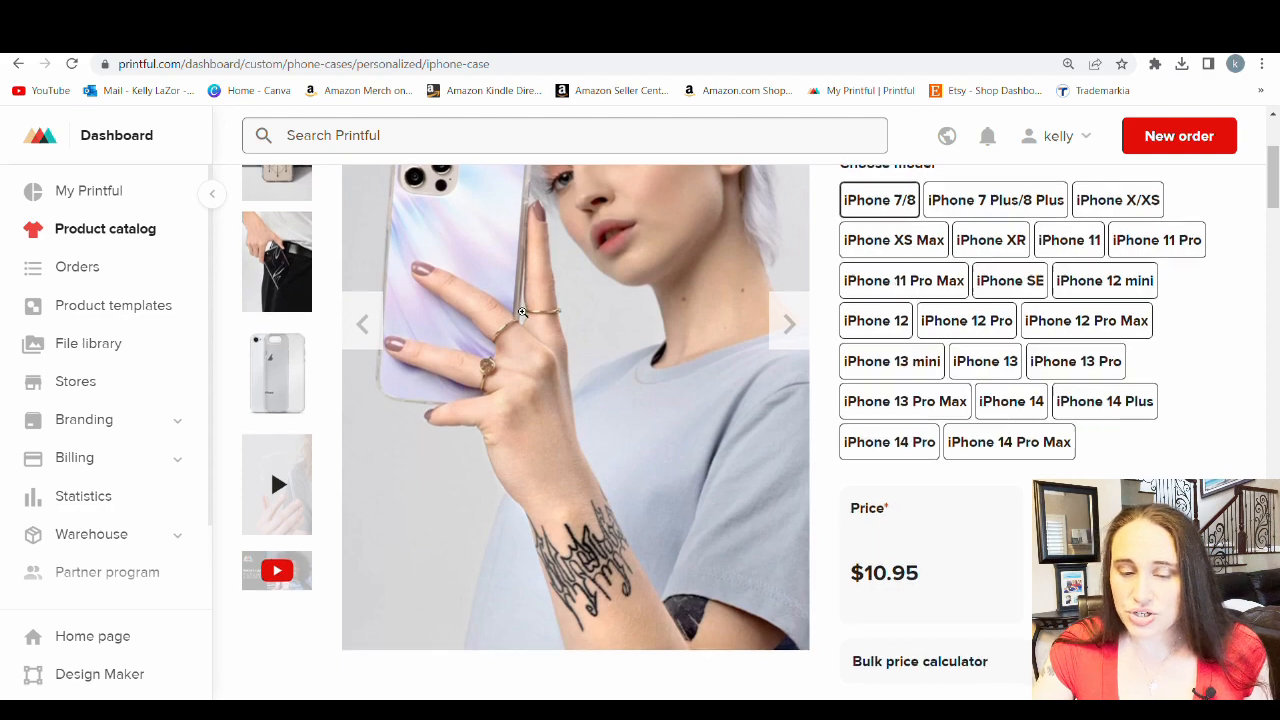
scroll(602, 287, "down", 1)
scroll(605, 287, "down", 5)
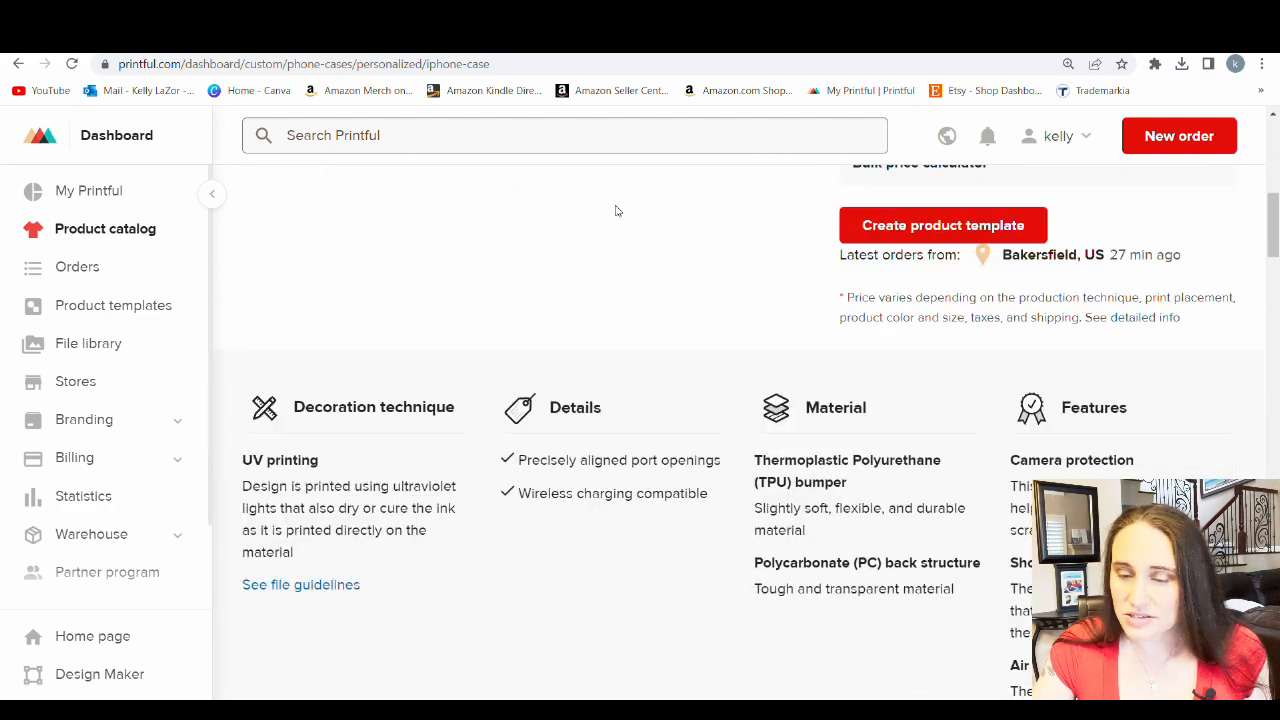
scroll(700, 250, "down", 1)
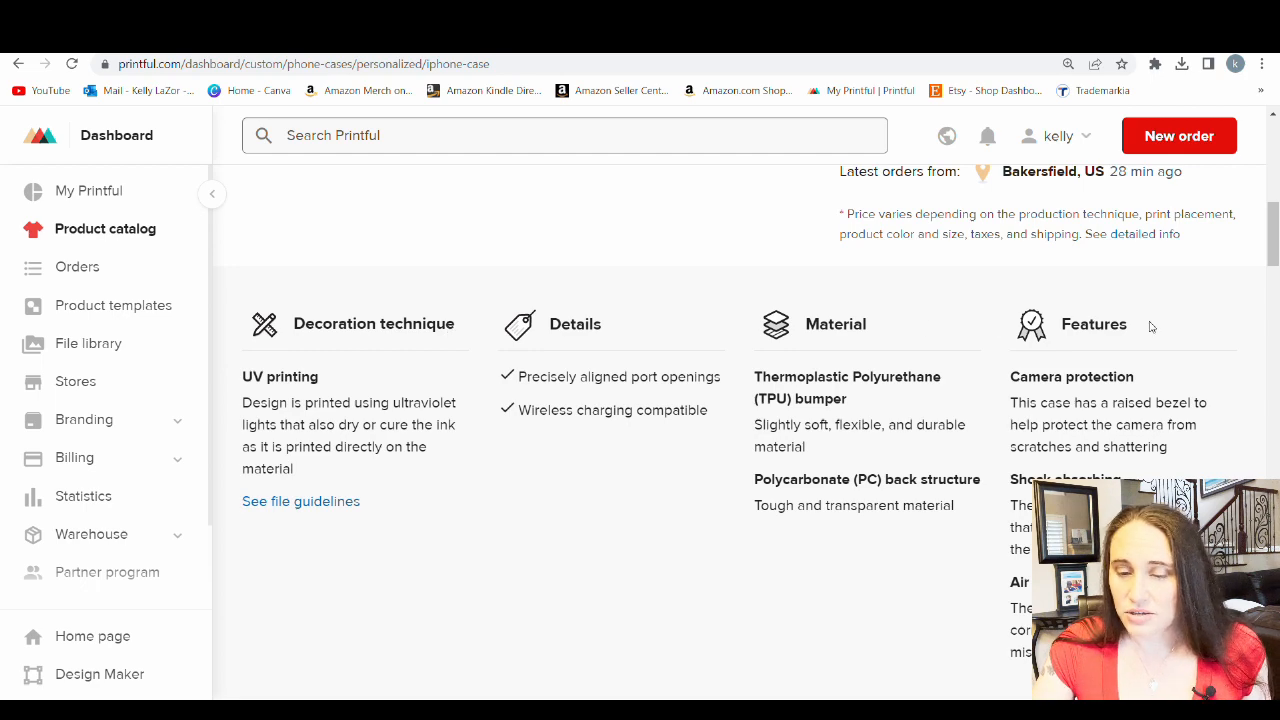
scroll(1019, 275, "down", 1)
scroll(652, 250, "down", 3)
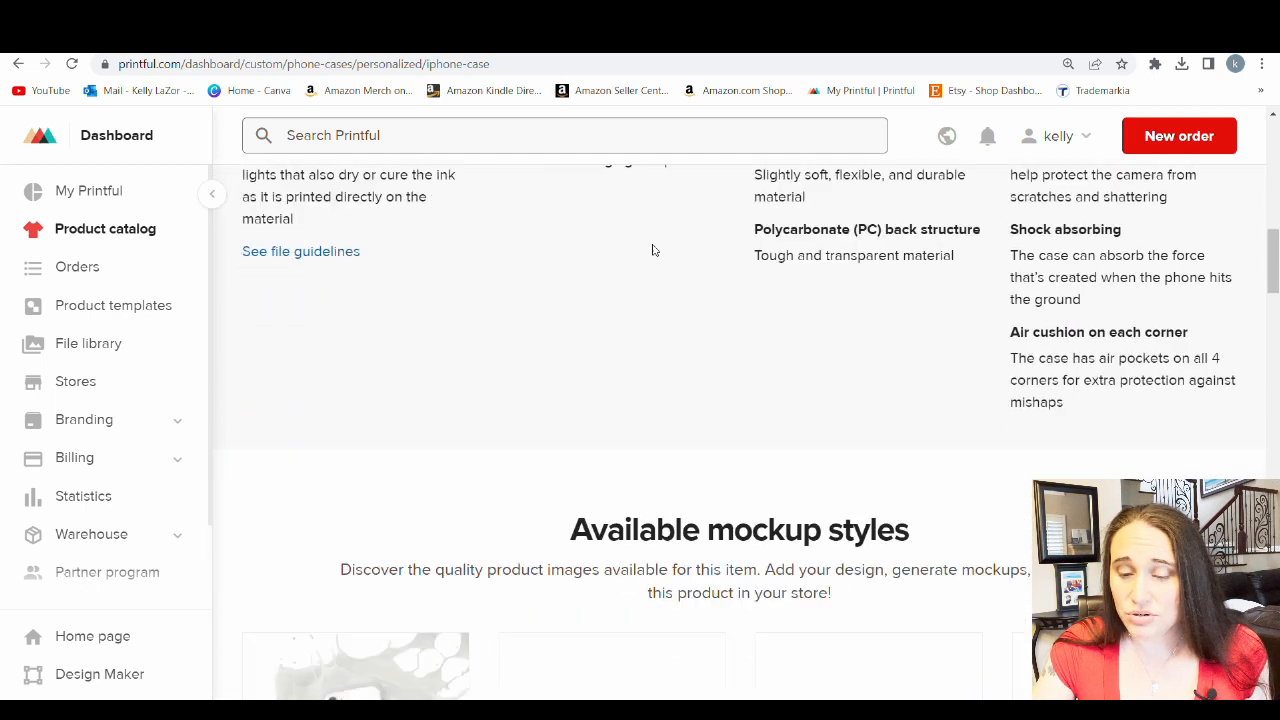
scroll(652, 250, "down", 3)
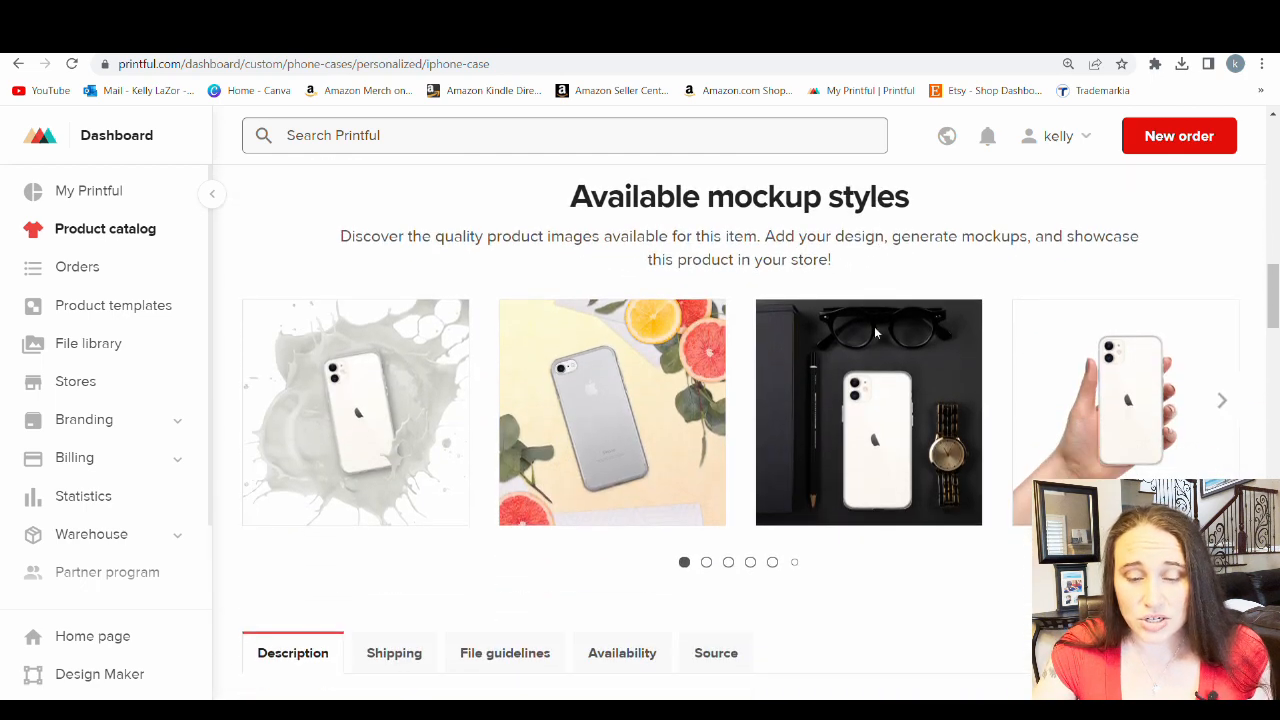
scroll(645, 270, "down", 1)
scroll(645, 300, "down", 1)
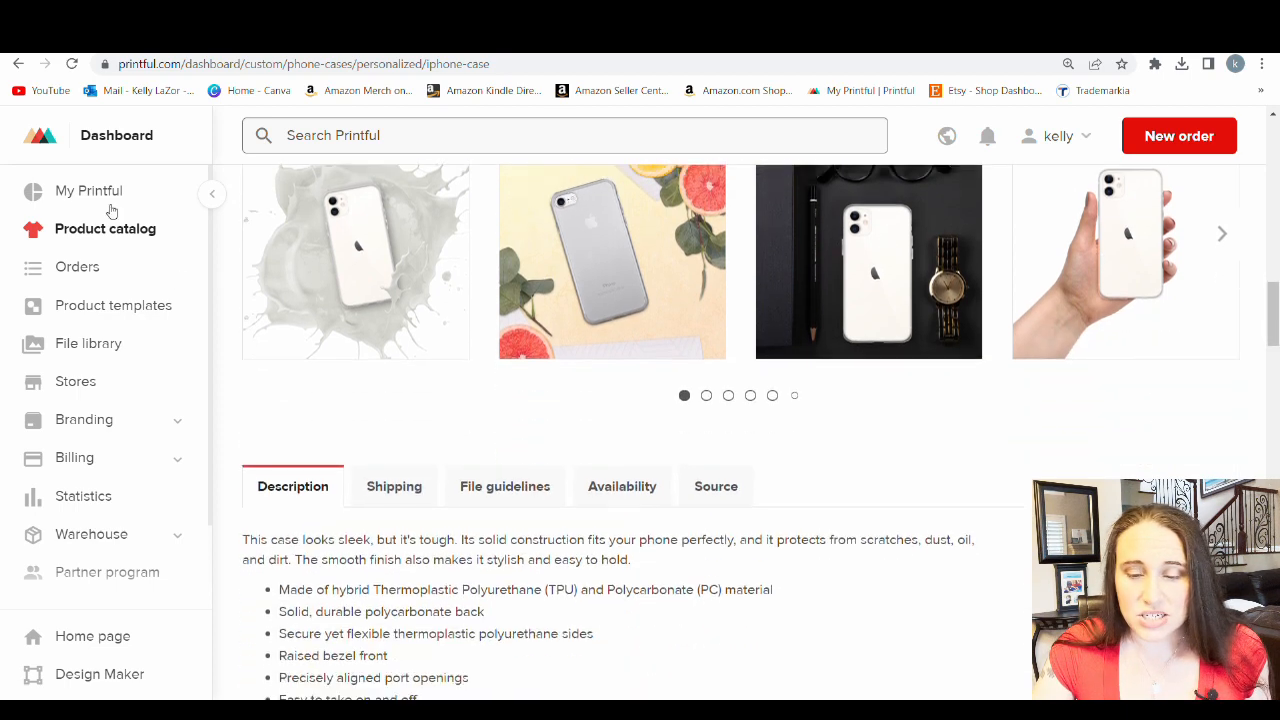
scroll(393, 285, "down", 2)
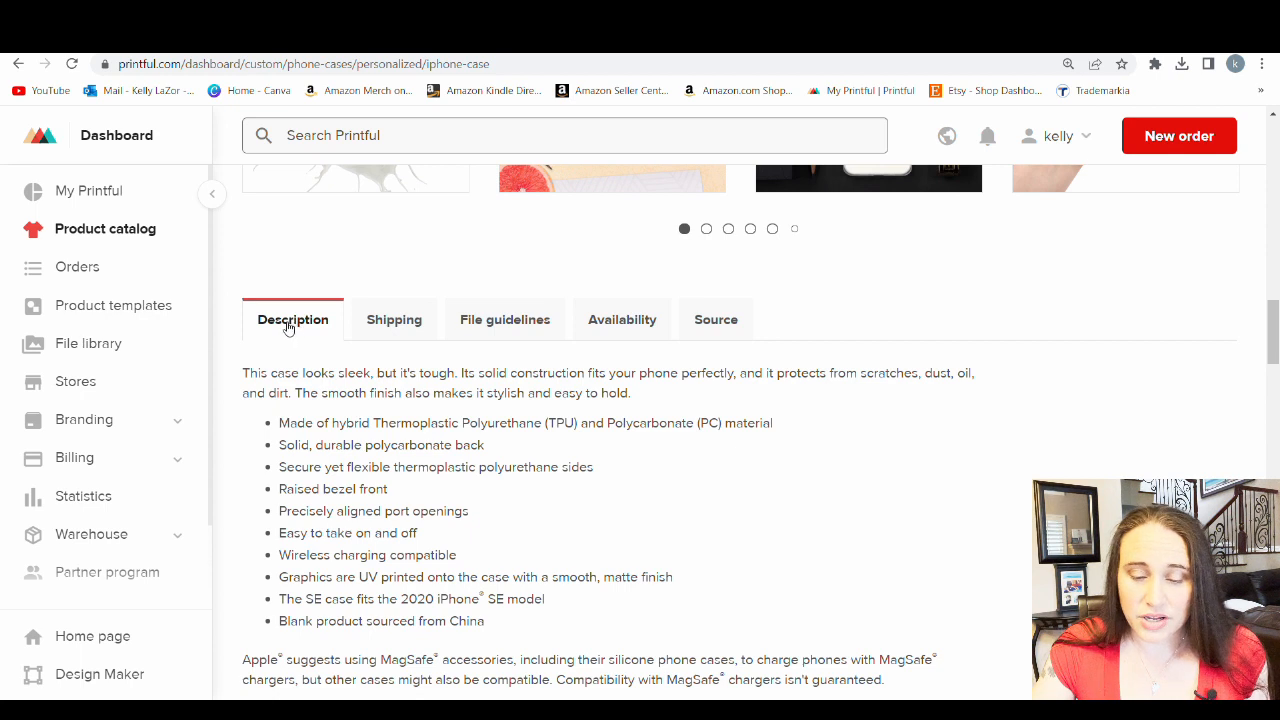
Show the clear case's file guidelines and download its print file template
left_click(520, 334)
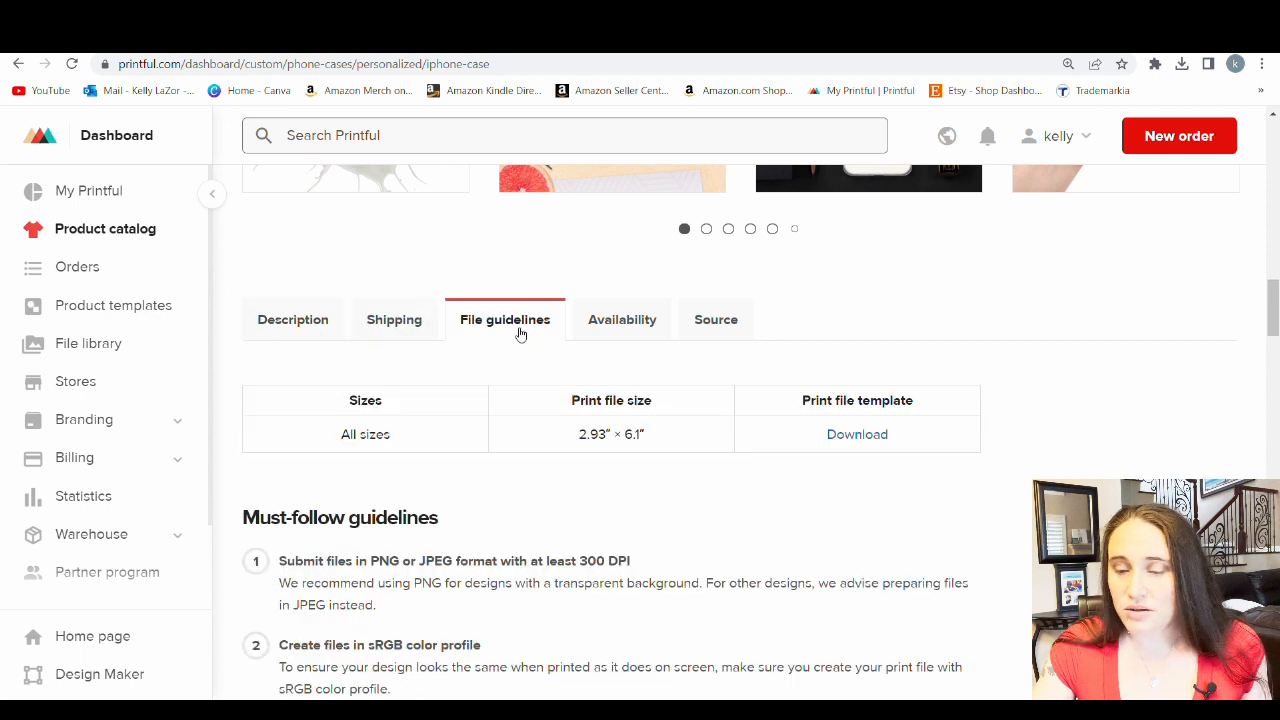
scroll(530, 336, "down", 1)
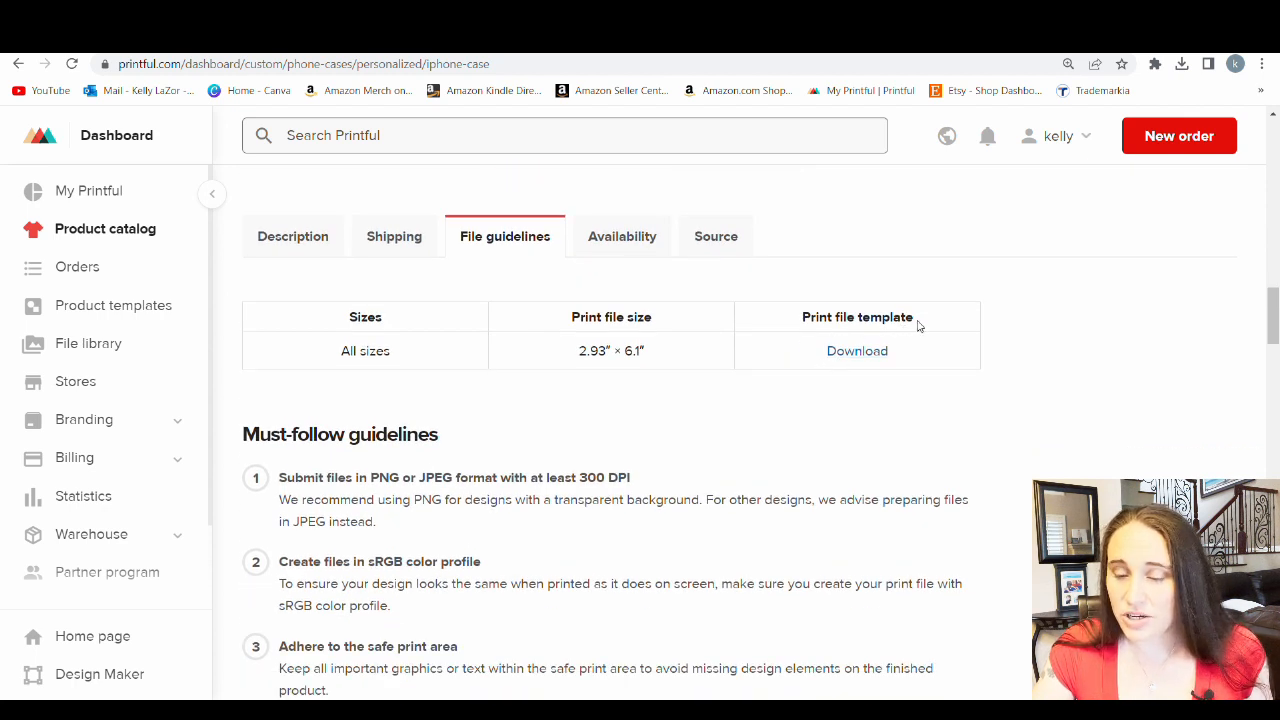
left_click(860, 356)
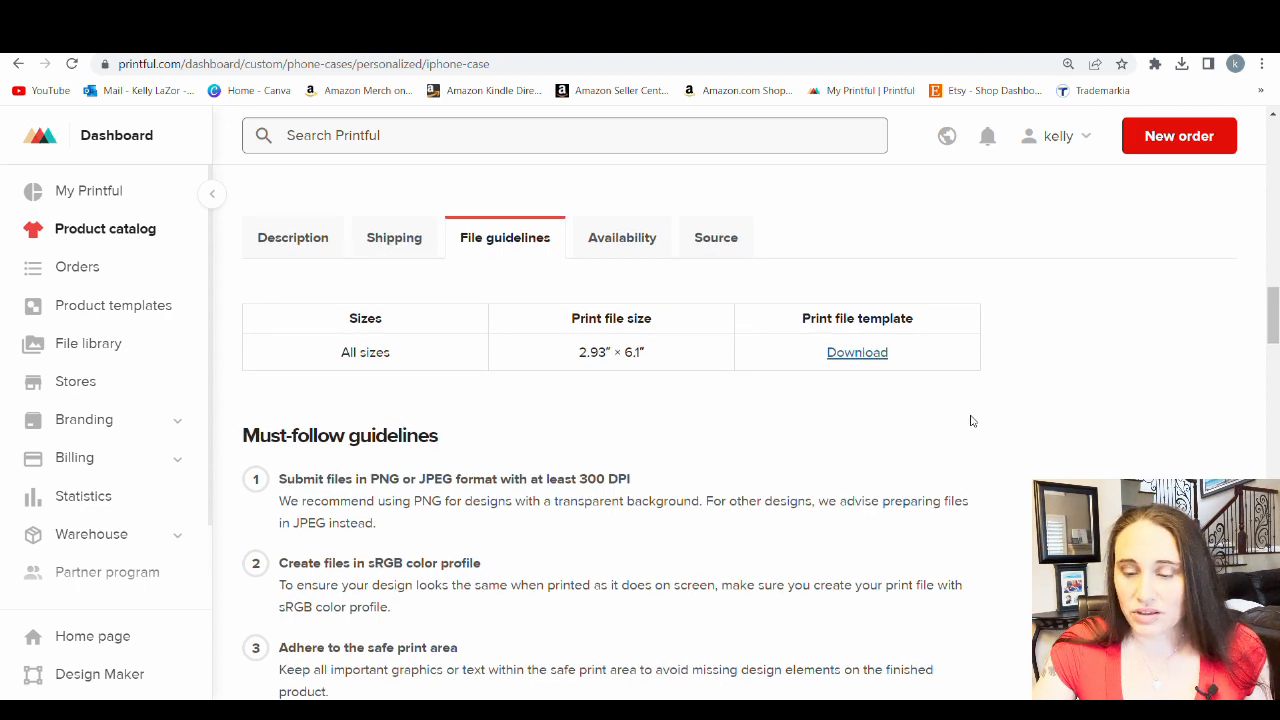
Return from the clear case page to the main product catalog
scroll(808, 508, "up", 2)
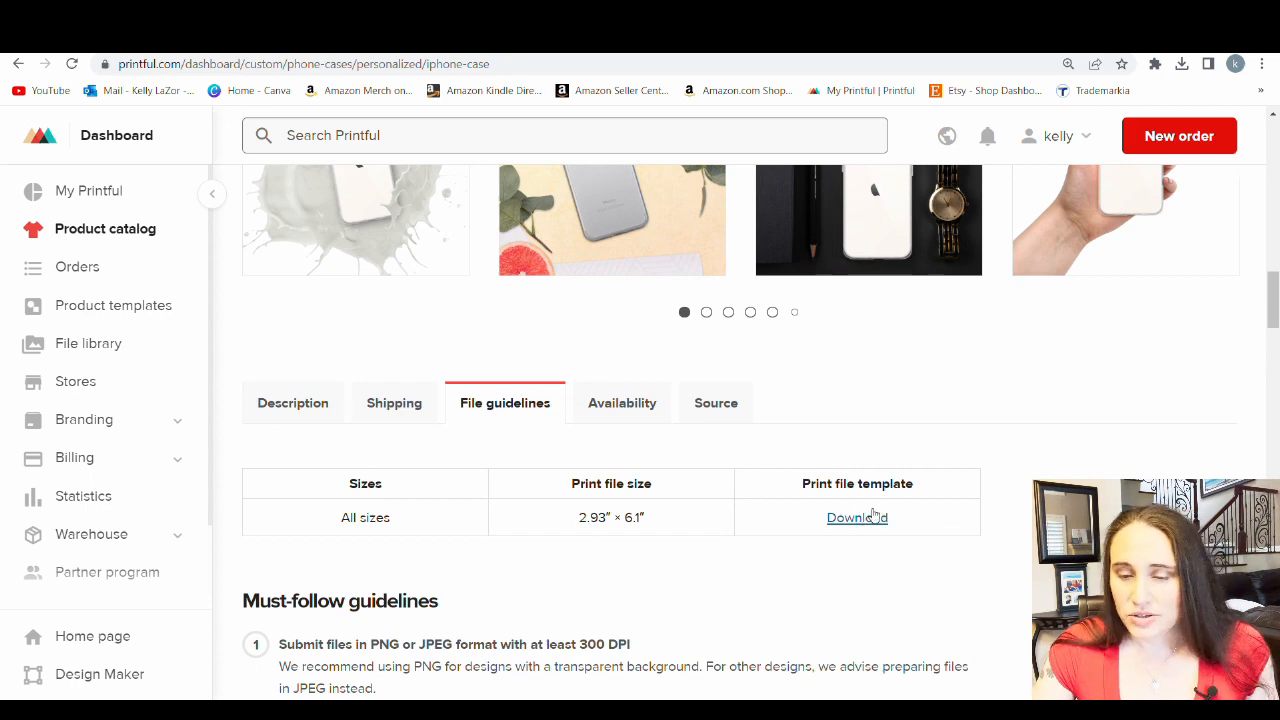
scroll(632, 652, "up", 3)
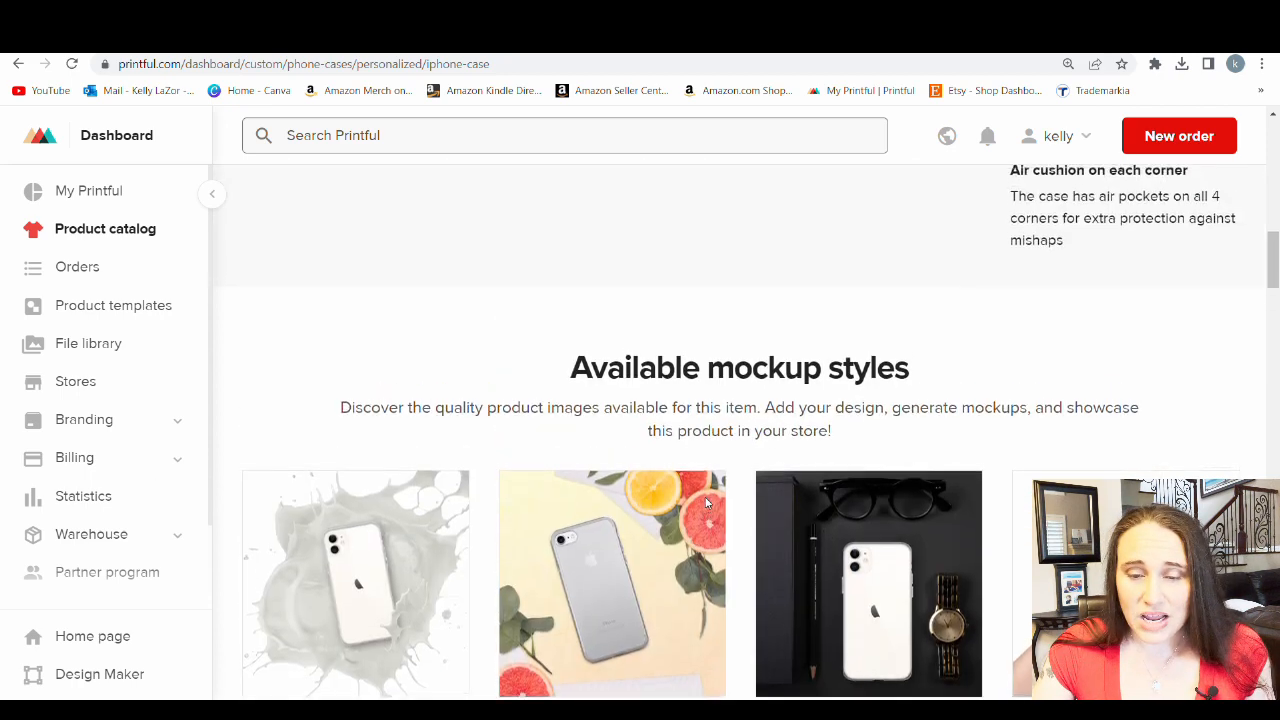
scroll(872, 545, "up", 10)
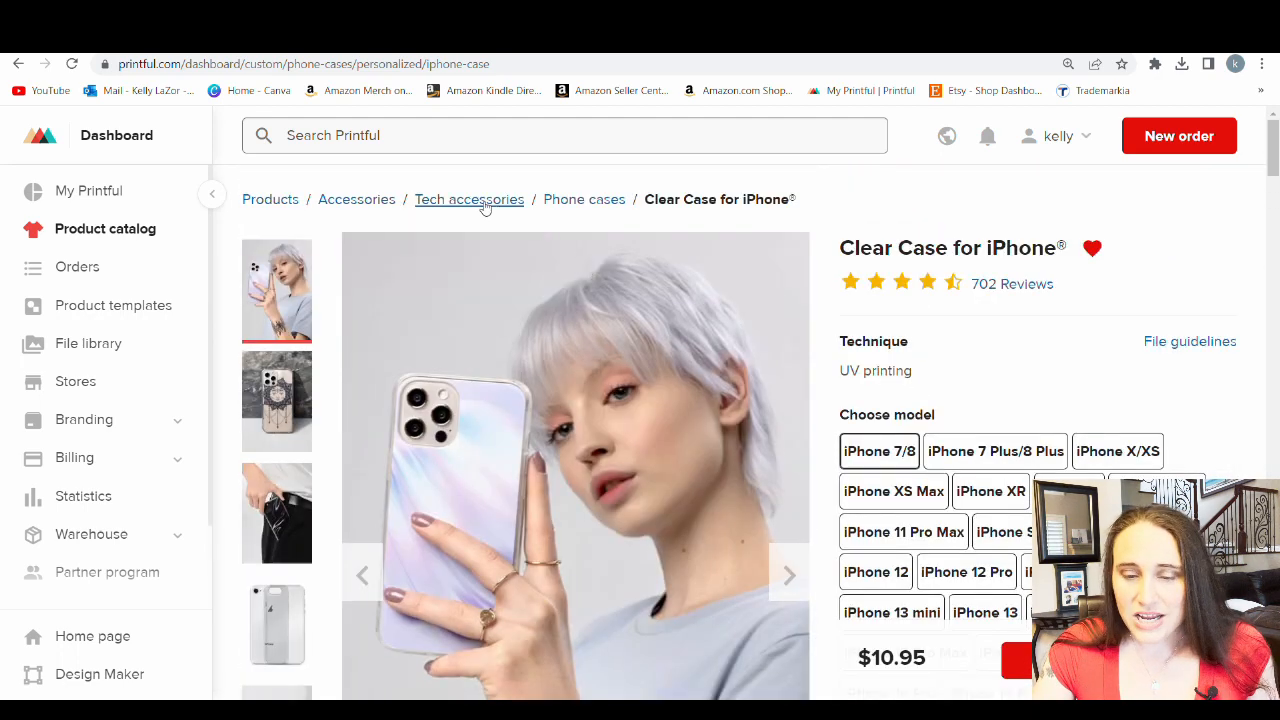
left_click(264, 203)
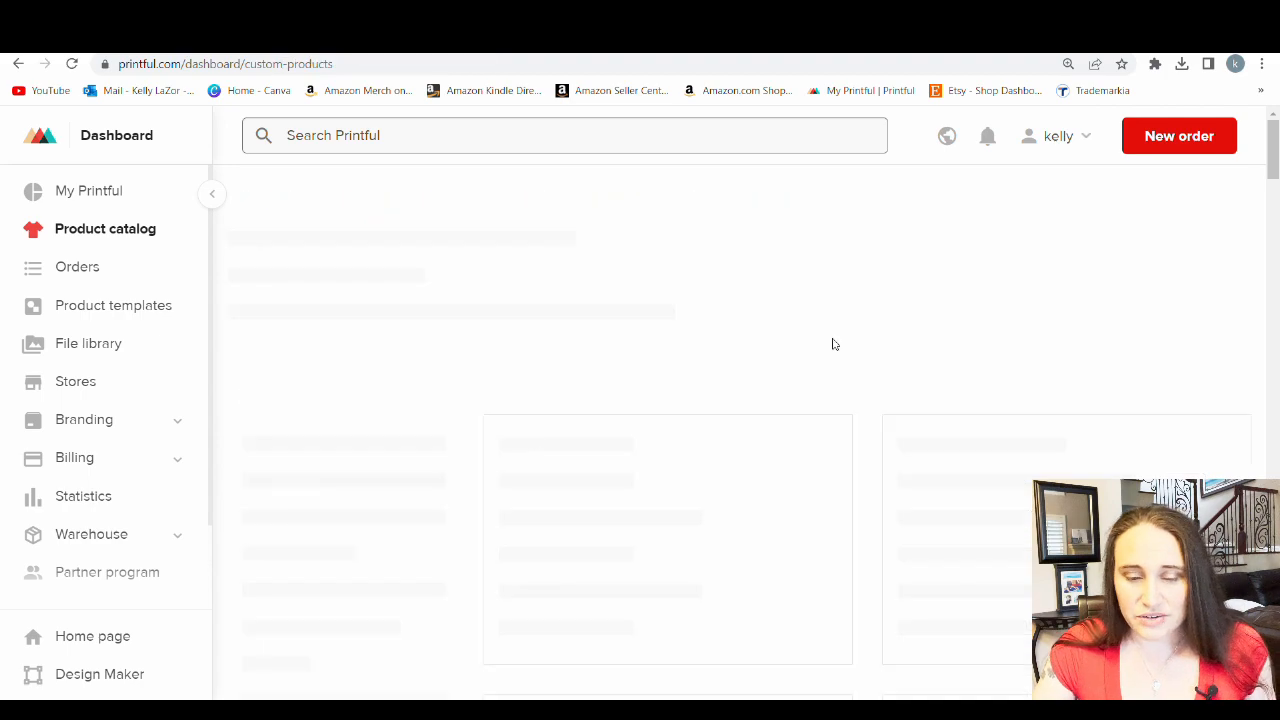
Open the All-Over Print Flag product page from the wall art flags under Home & living
scroll(529, 371, "down", 3)
scroll(720, 300, "down", 2)
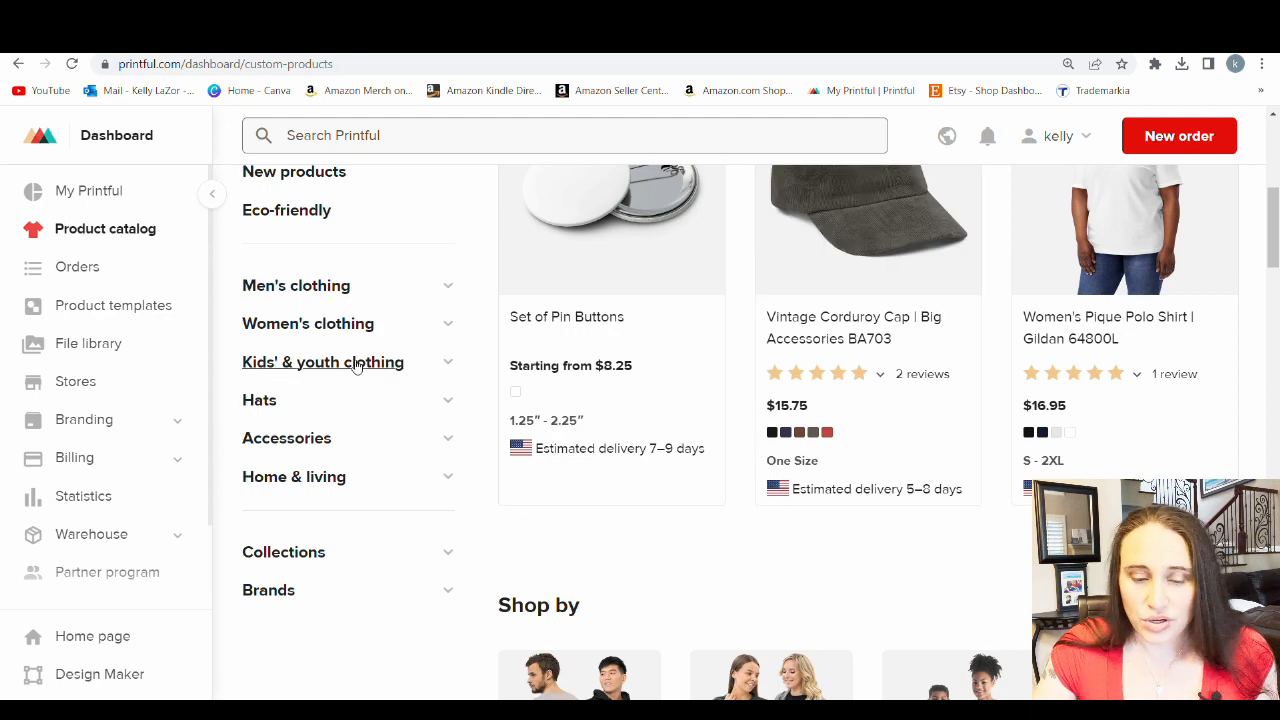
scroll(345, 358, "down", 1)
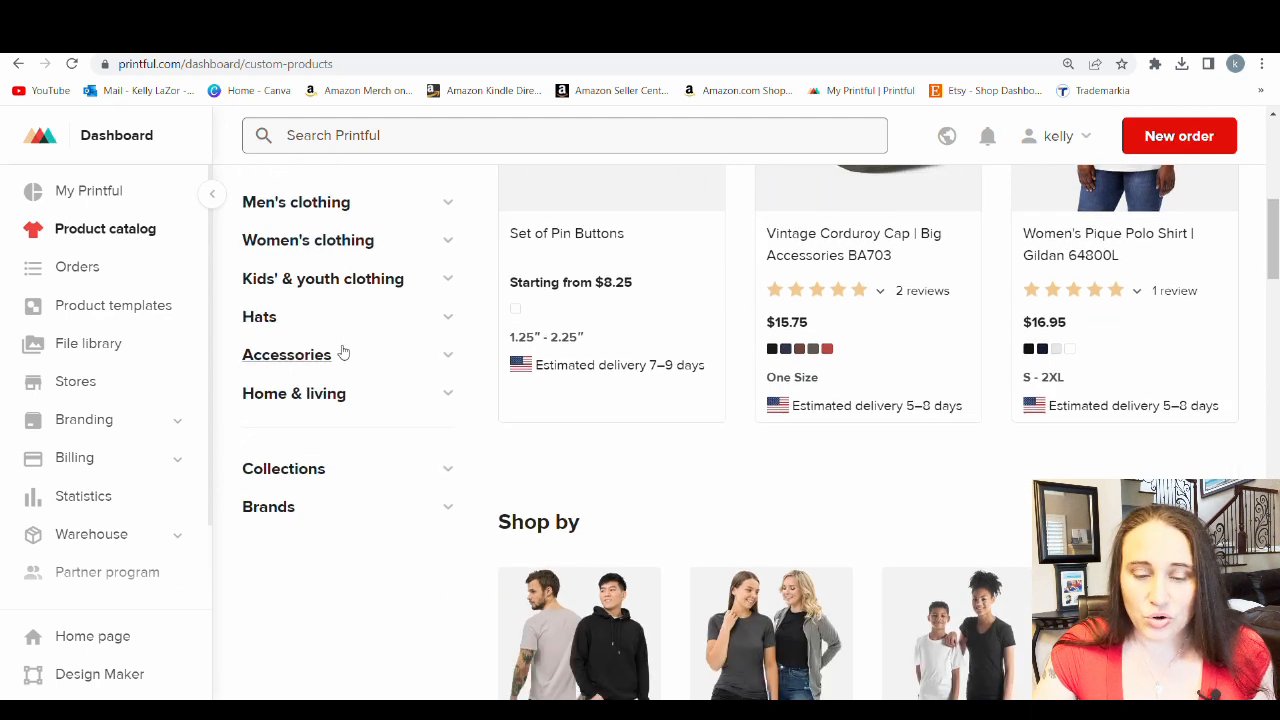
left_click(297, 394)
scroll(396, 345, "down", 2)
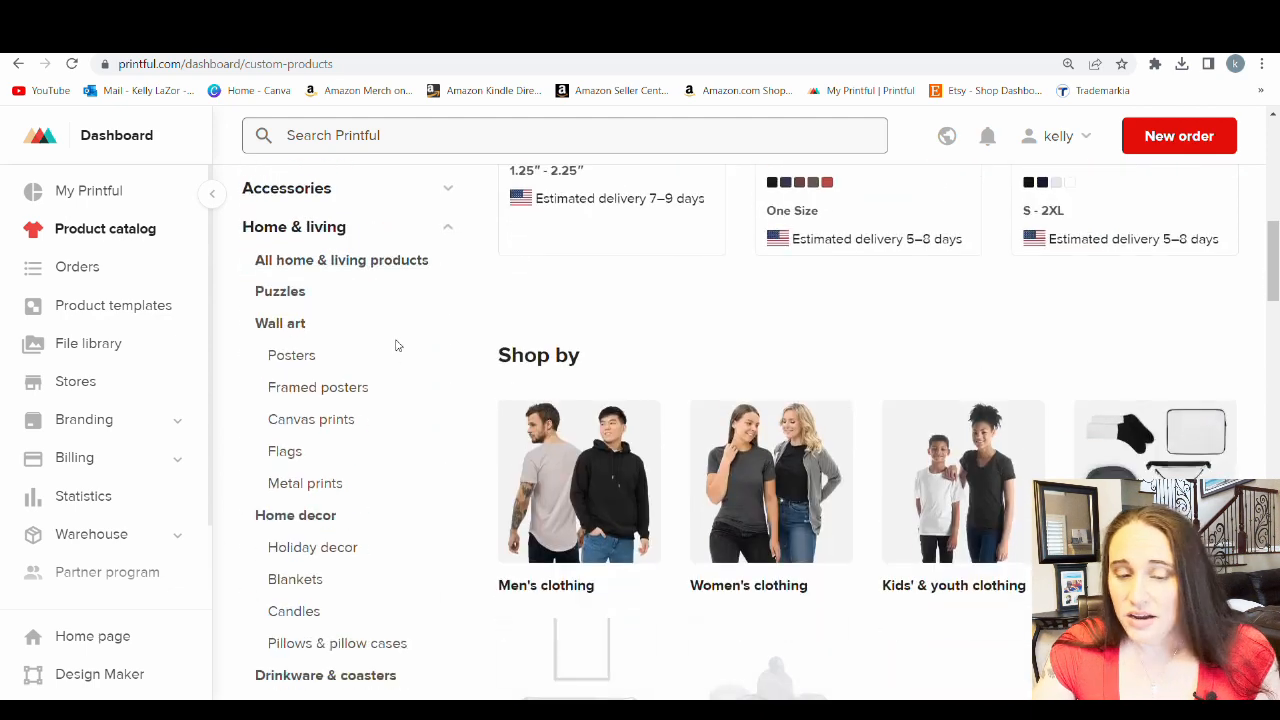
scroll(326, 374, "down", 1)
left_click(288, 372)
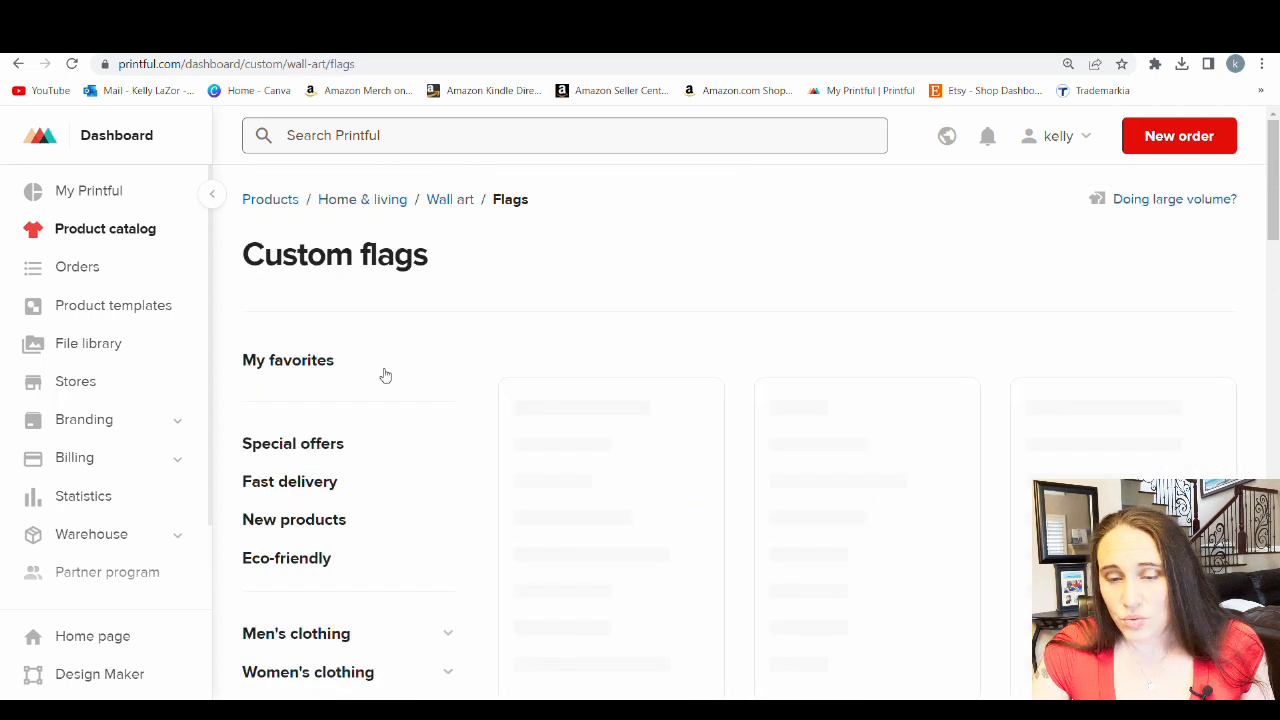
scroll(568, 270, "down", 4)
left_click(568, 270)
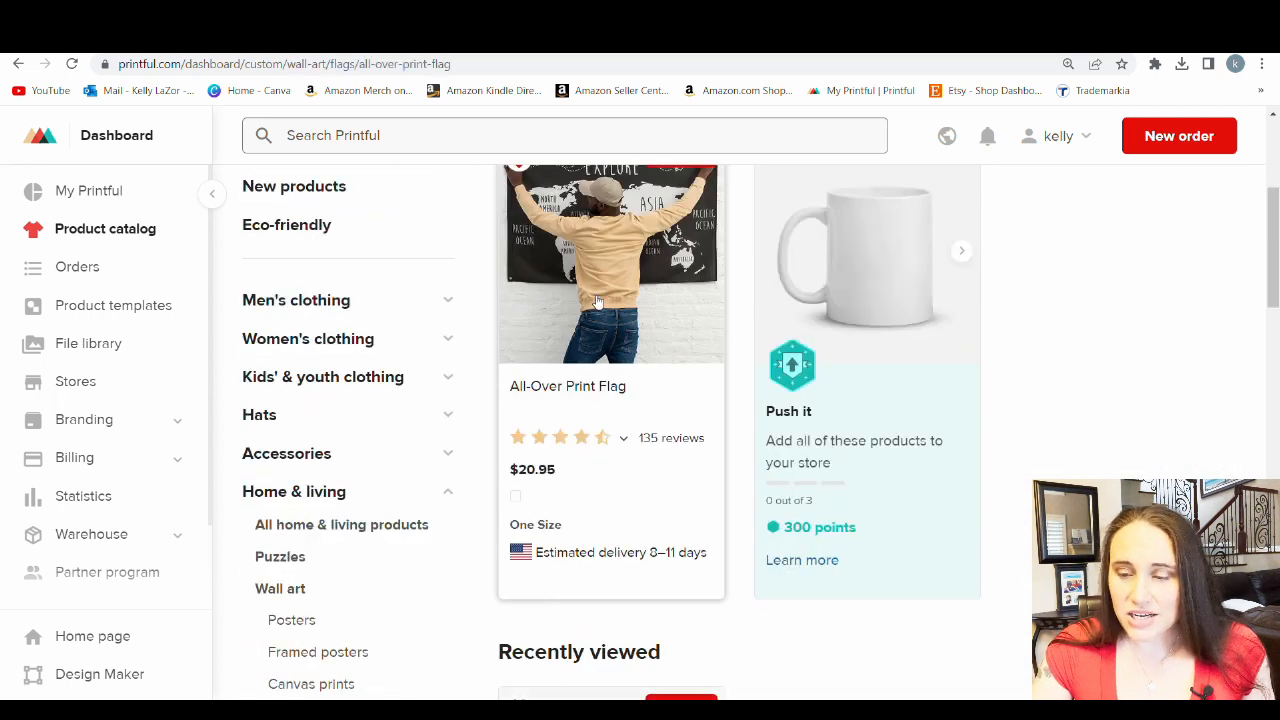
Show the All-Over Print Flag's file guidelines to check the required print file size and resolution
scroll(775, 375, "down", 2)
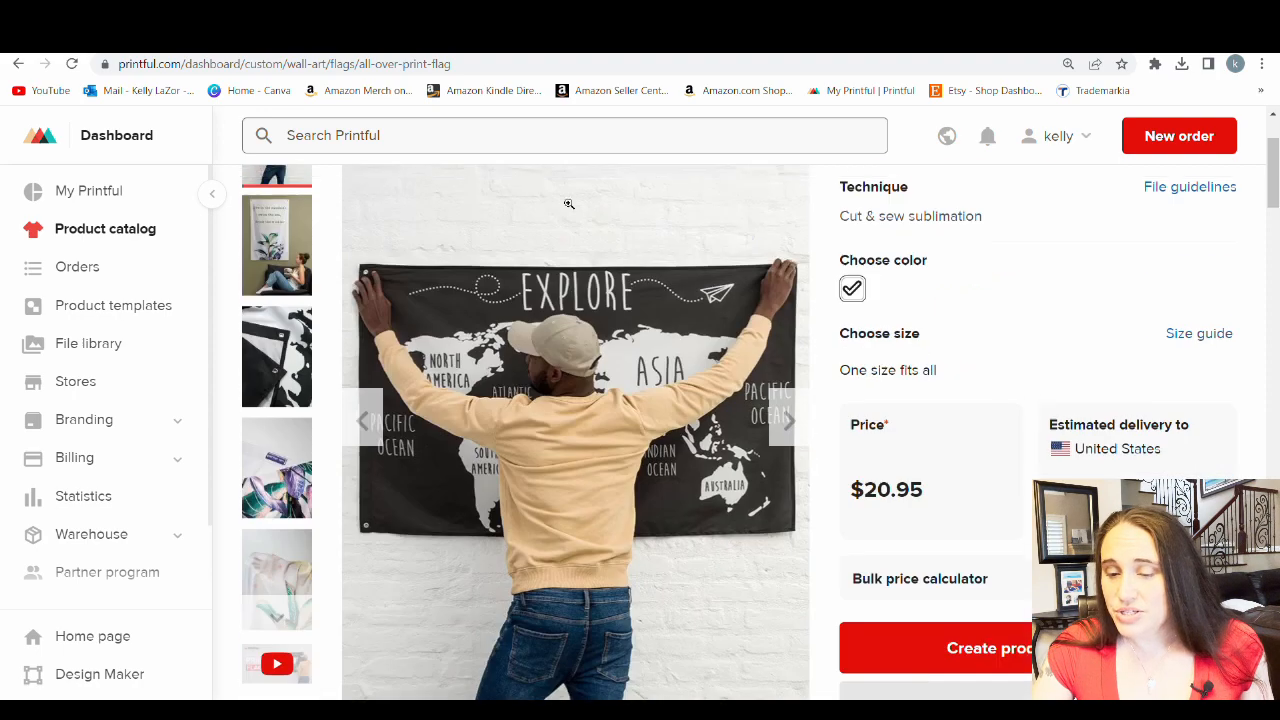
scroll(913, 262, "down", 10)
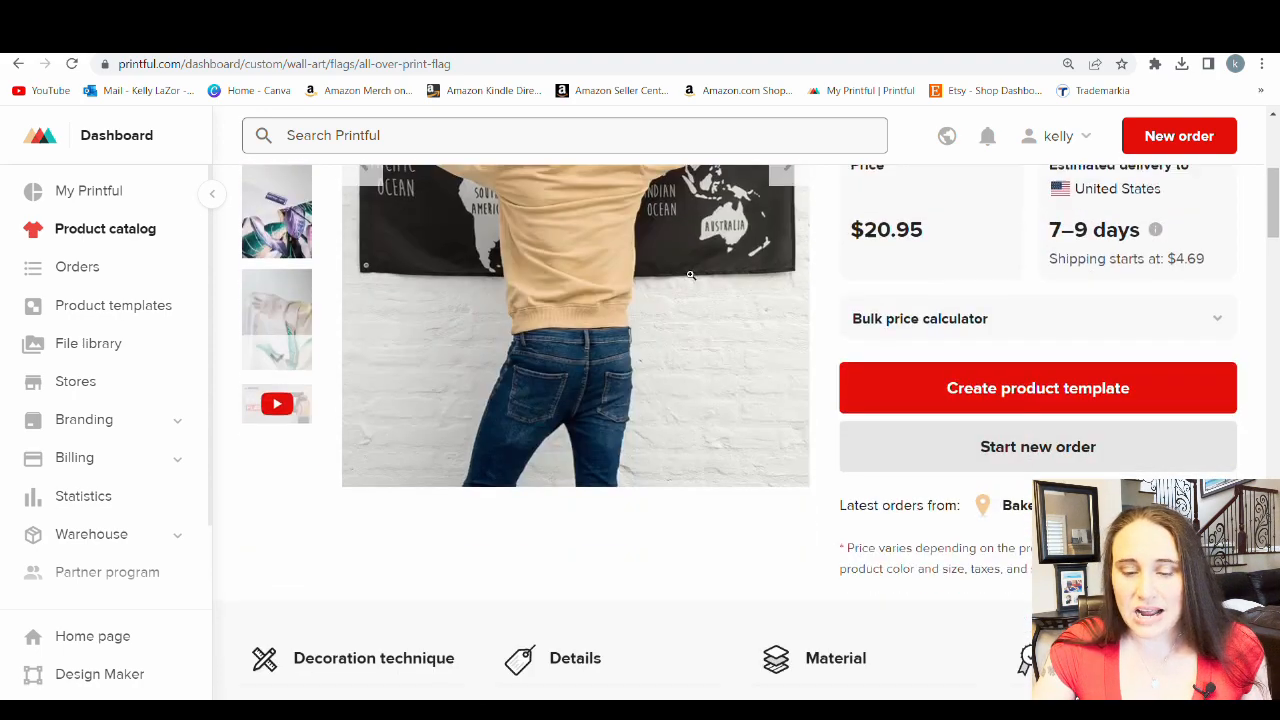
scroll(885, 274, "down", 8)
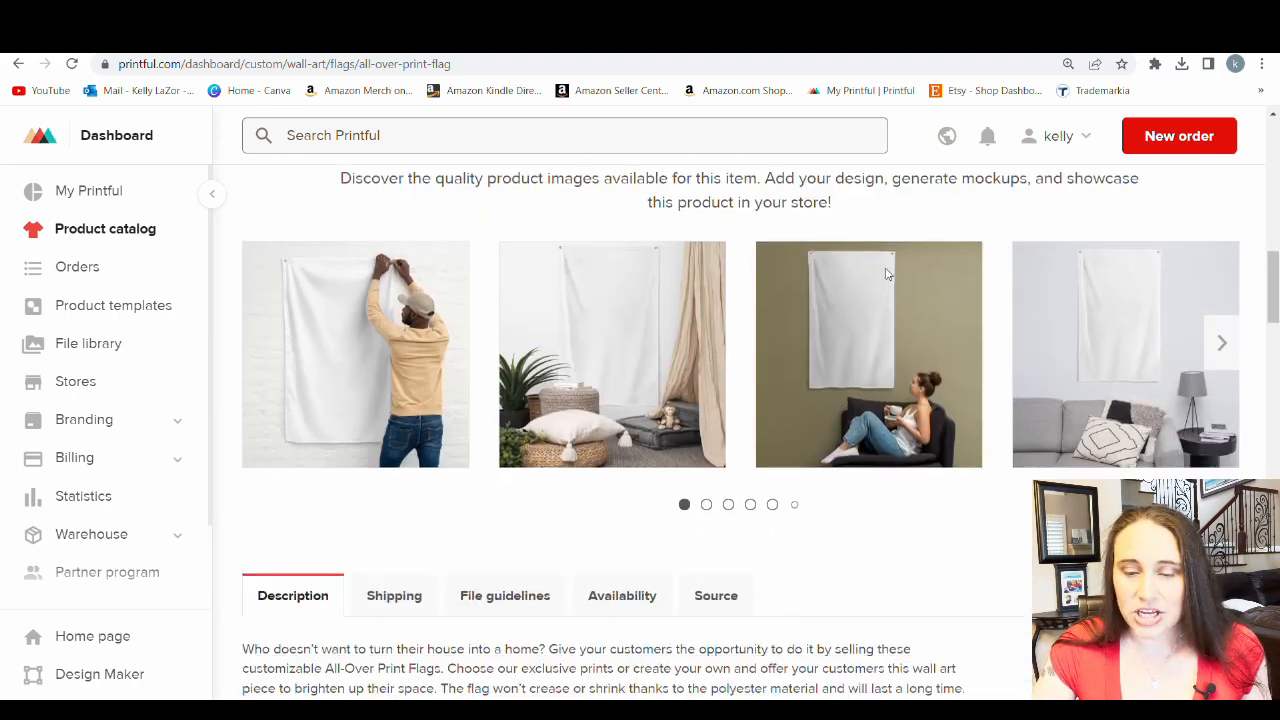
left_click(527, 248)
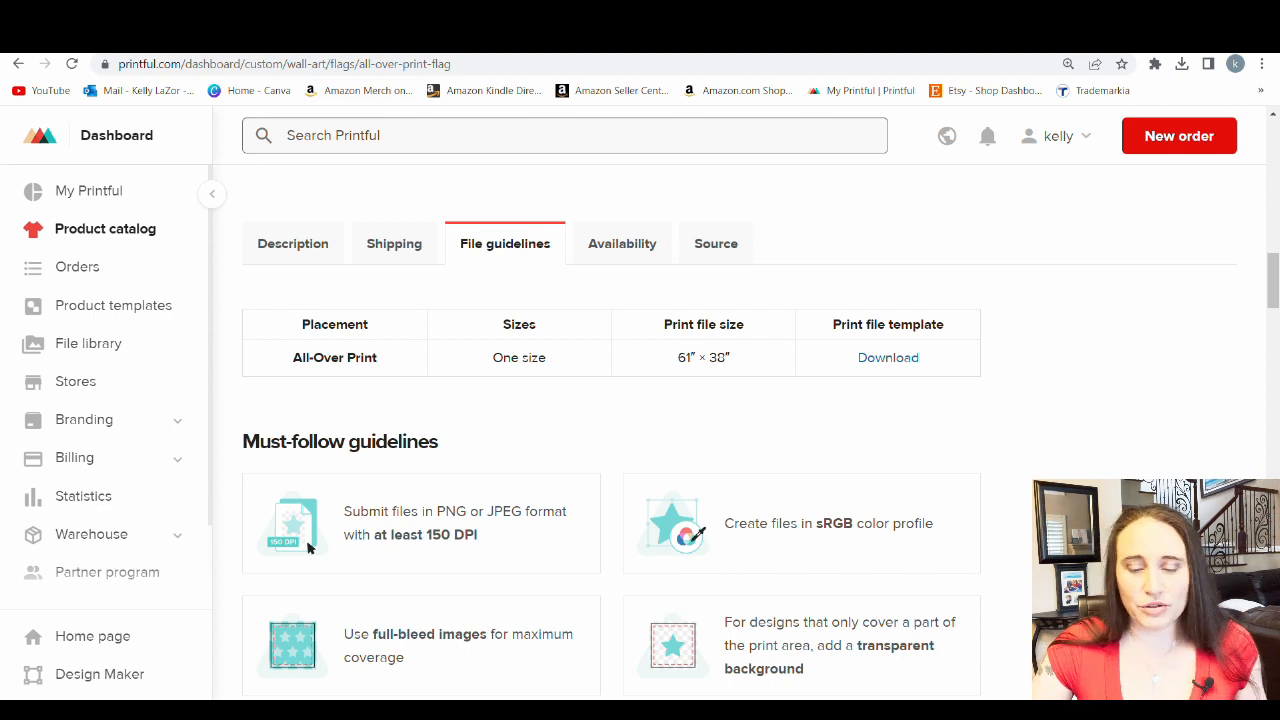
Switch to Canva and create a new custom-size design 1600 px wide and 3200 px high
left_click(310, 42)
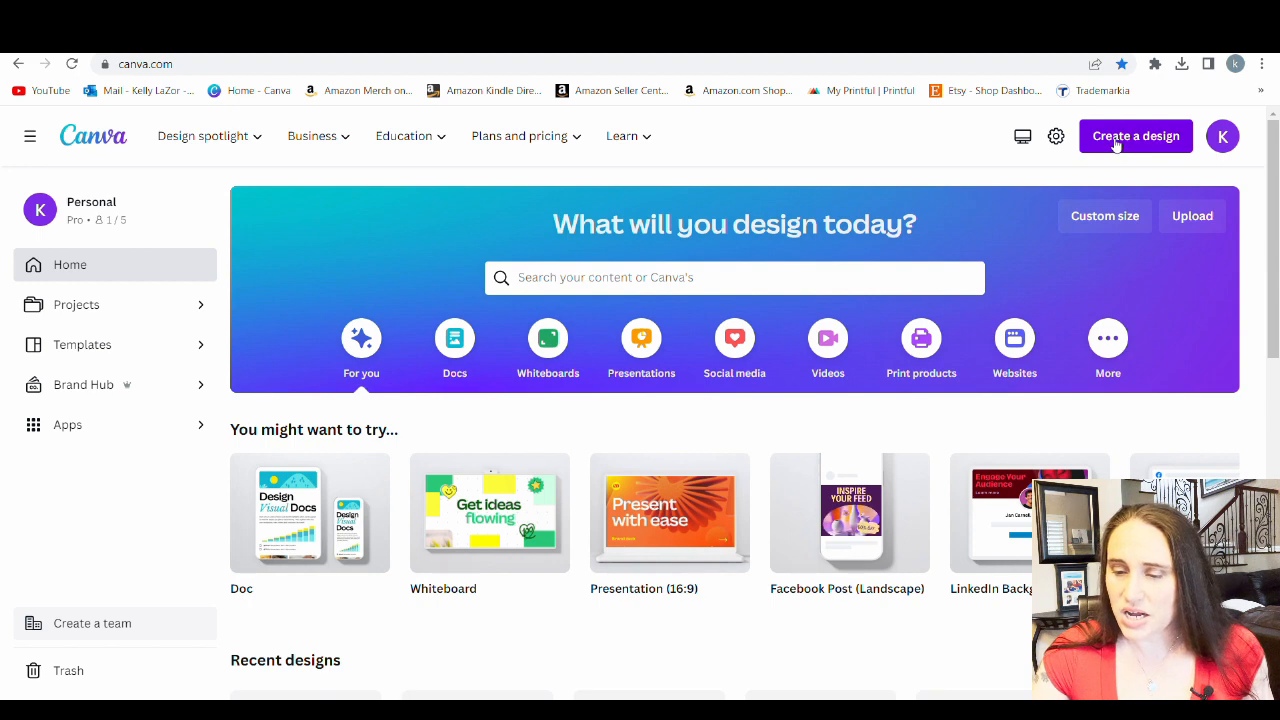
left_click(1104, 218)
left_click(900, 294)
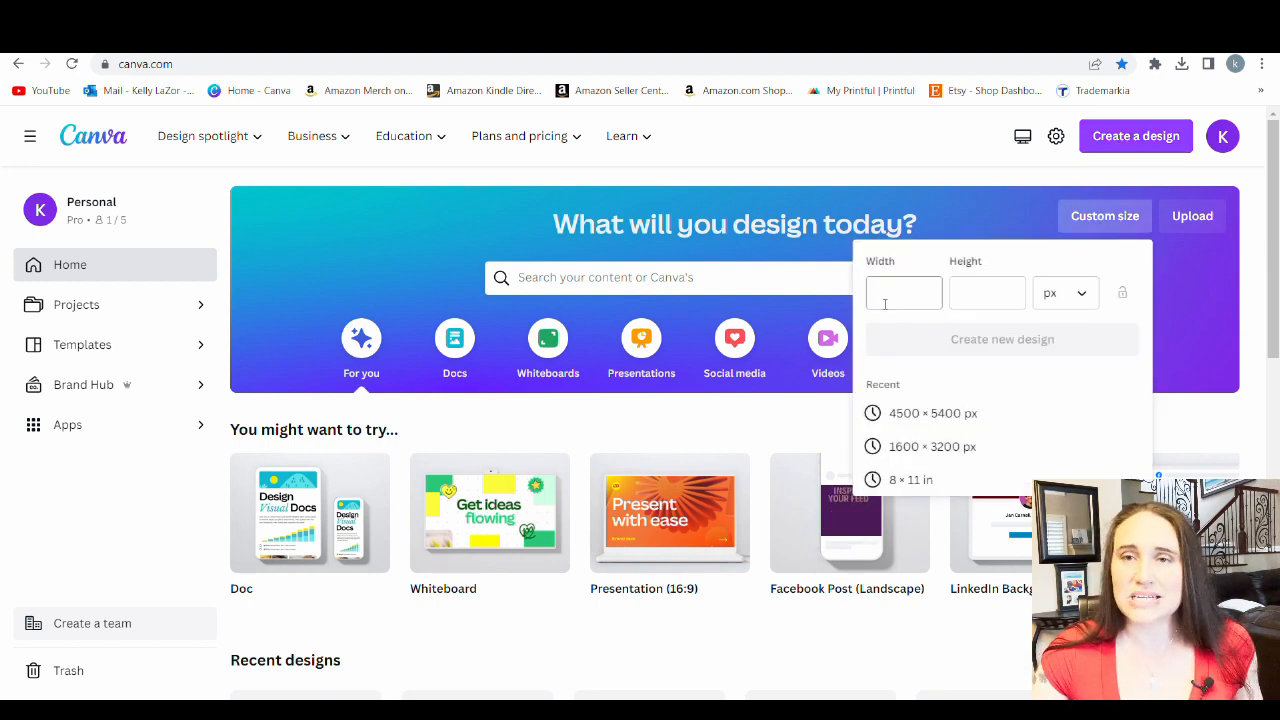
left_click(892, 297)
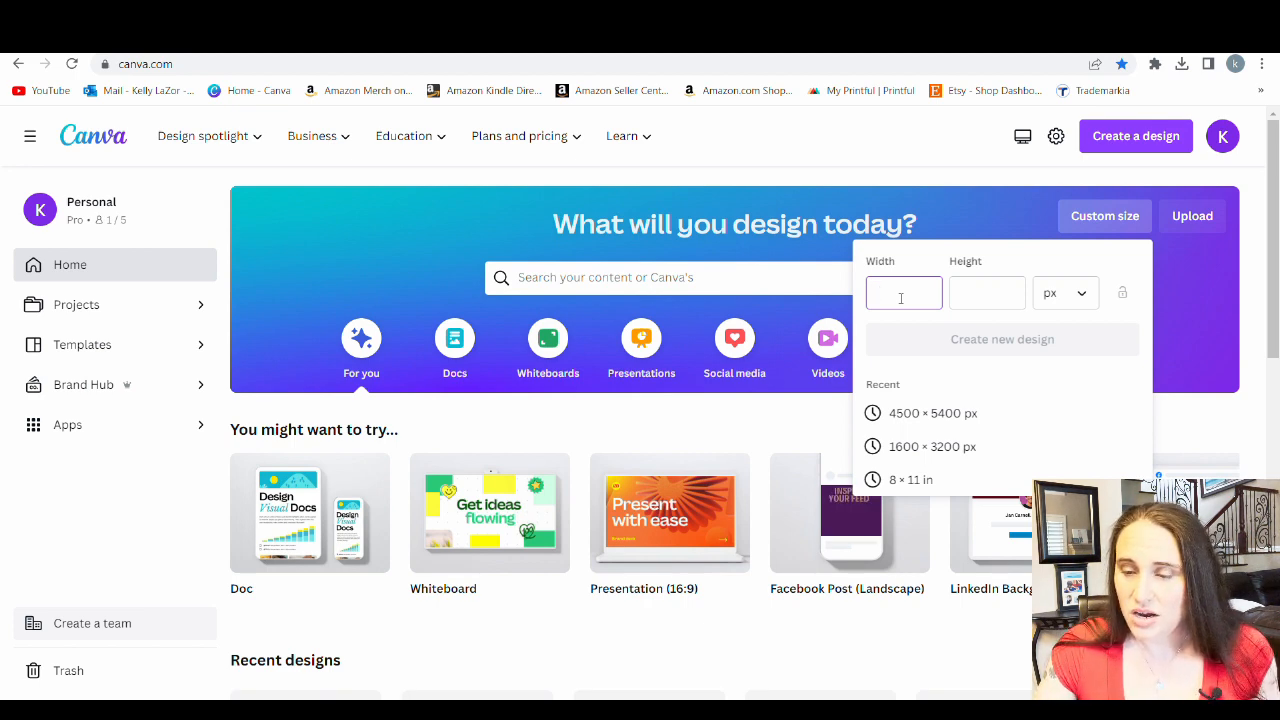
type("1600")
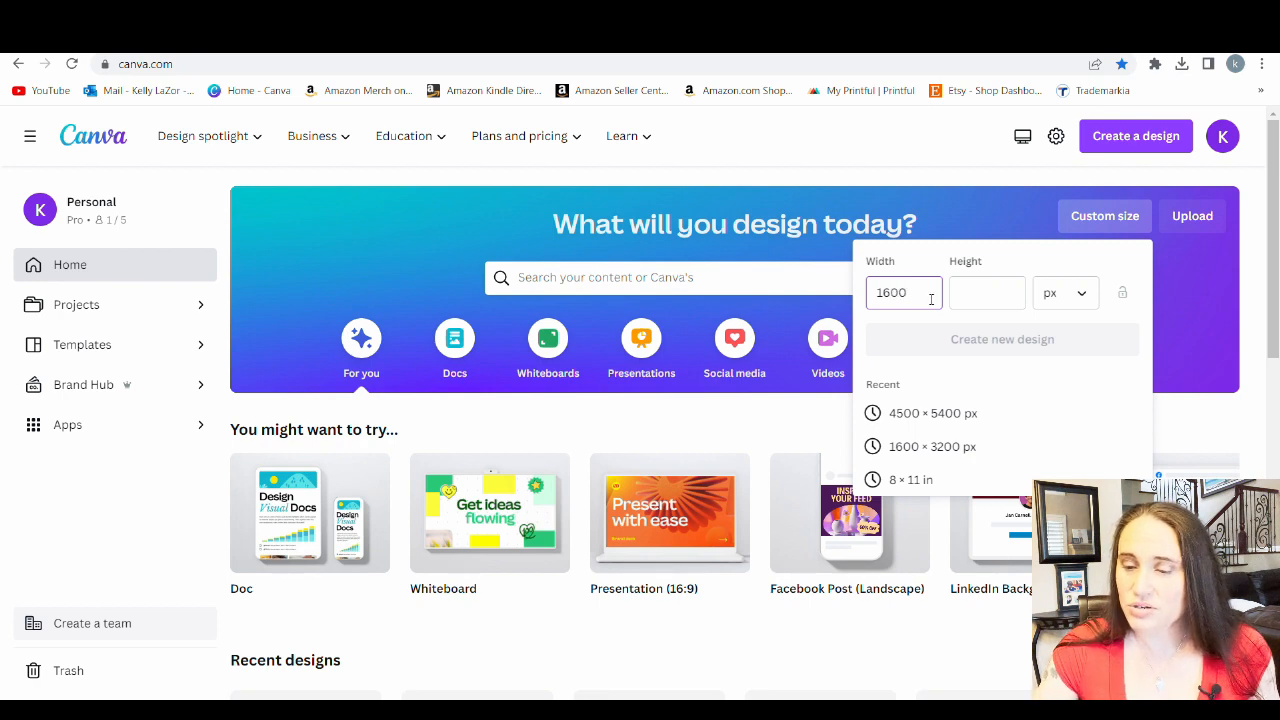
left_click(980, 292)
type("3")
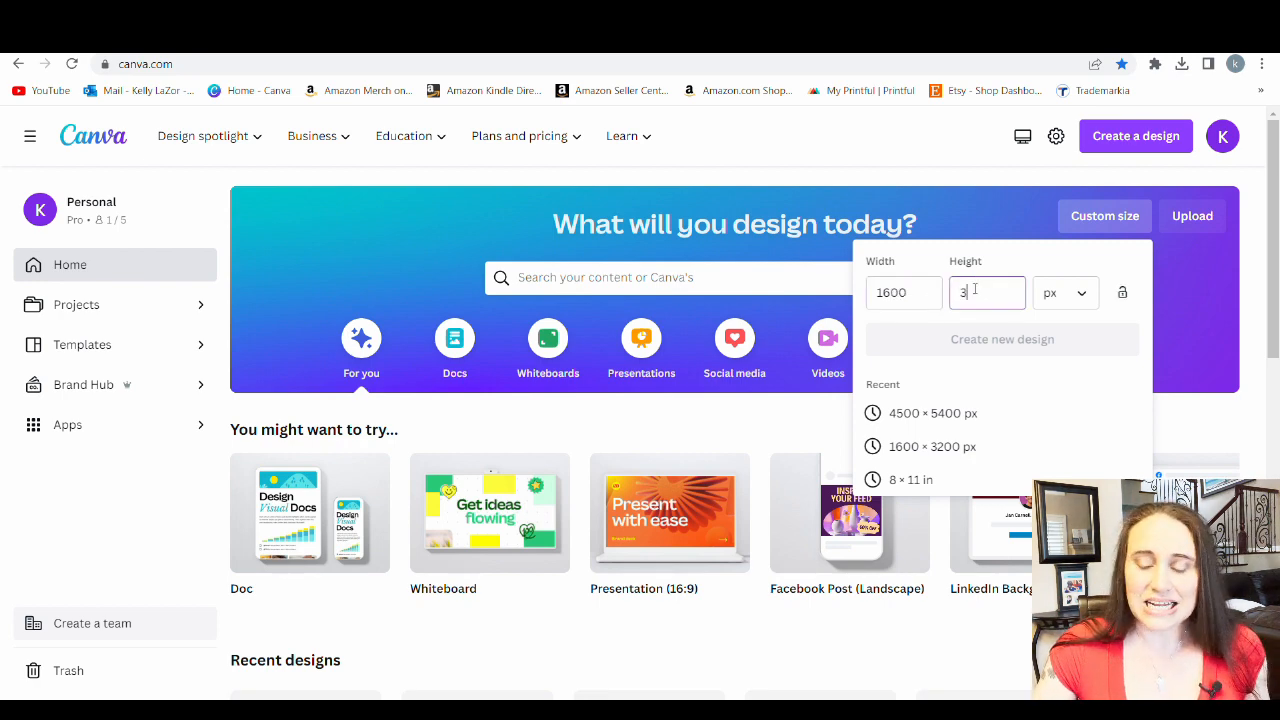
type("200")
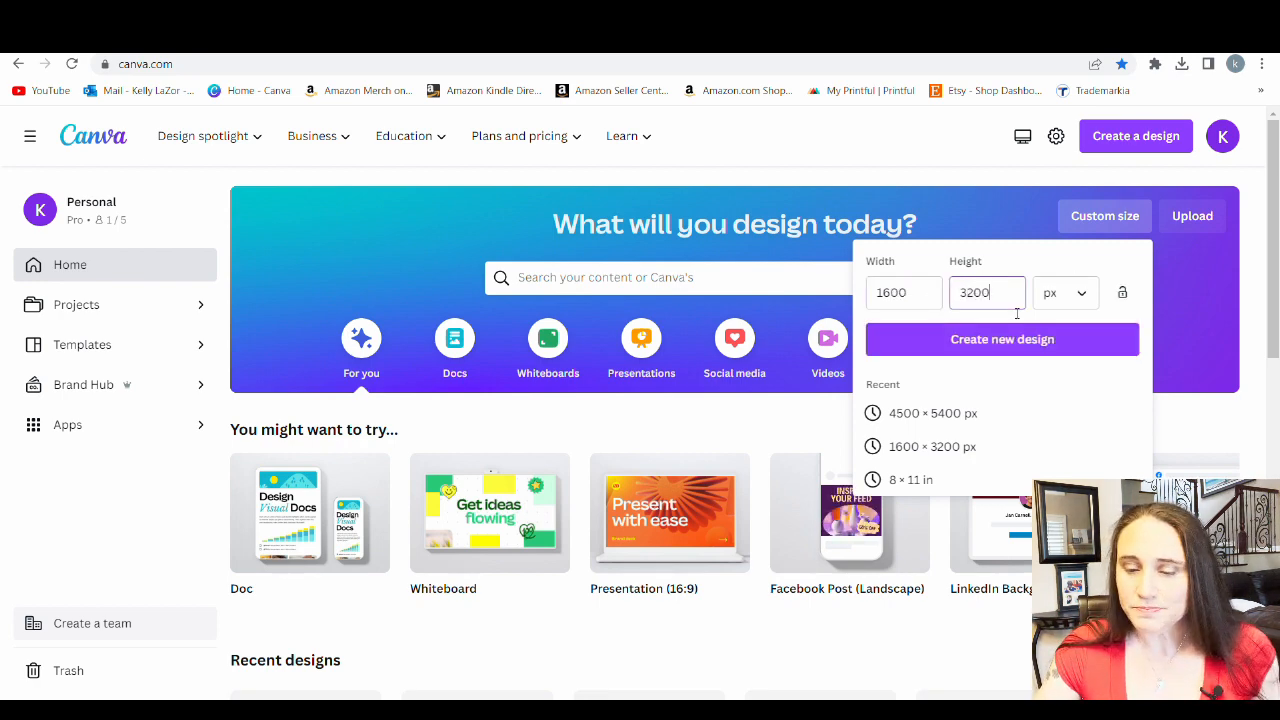
left_click(975, 341)
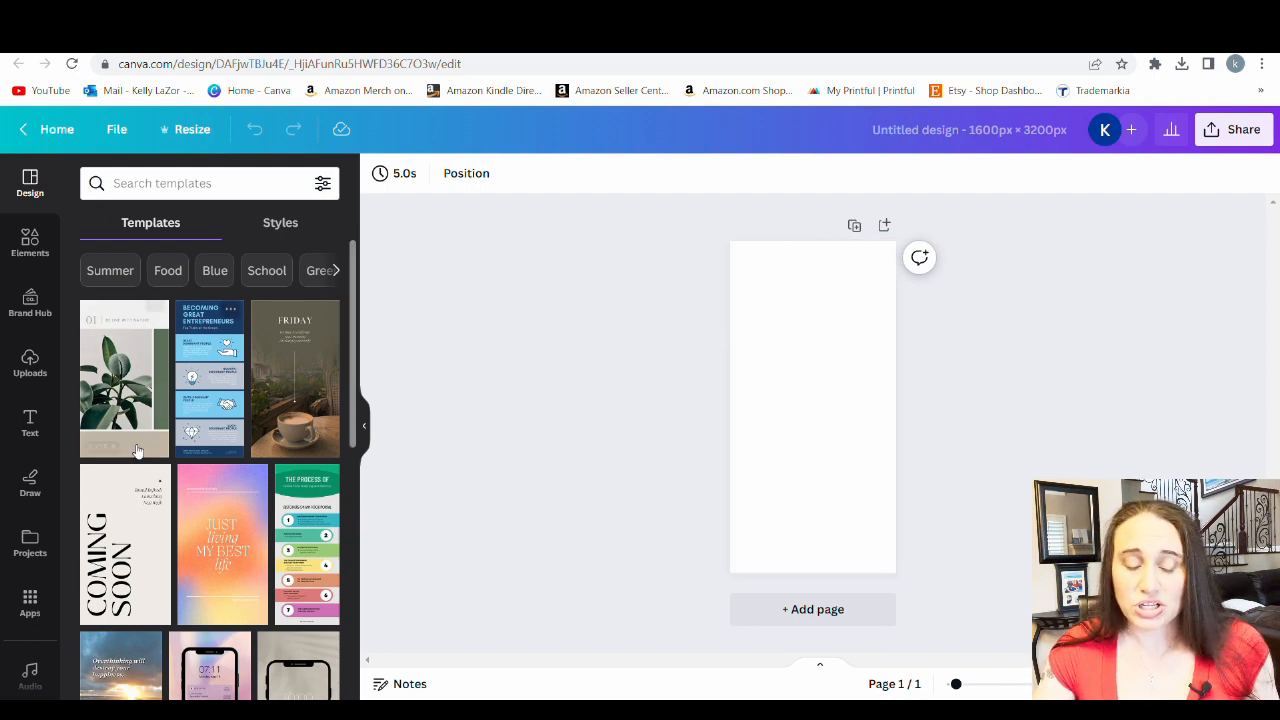
Add the uploaded iPhone 13 Pro Max print file template image to the blank page
left_click(29, 365)
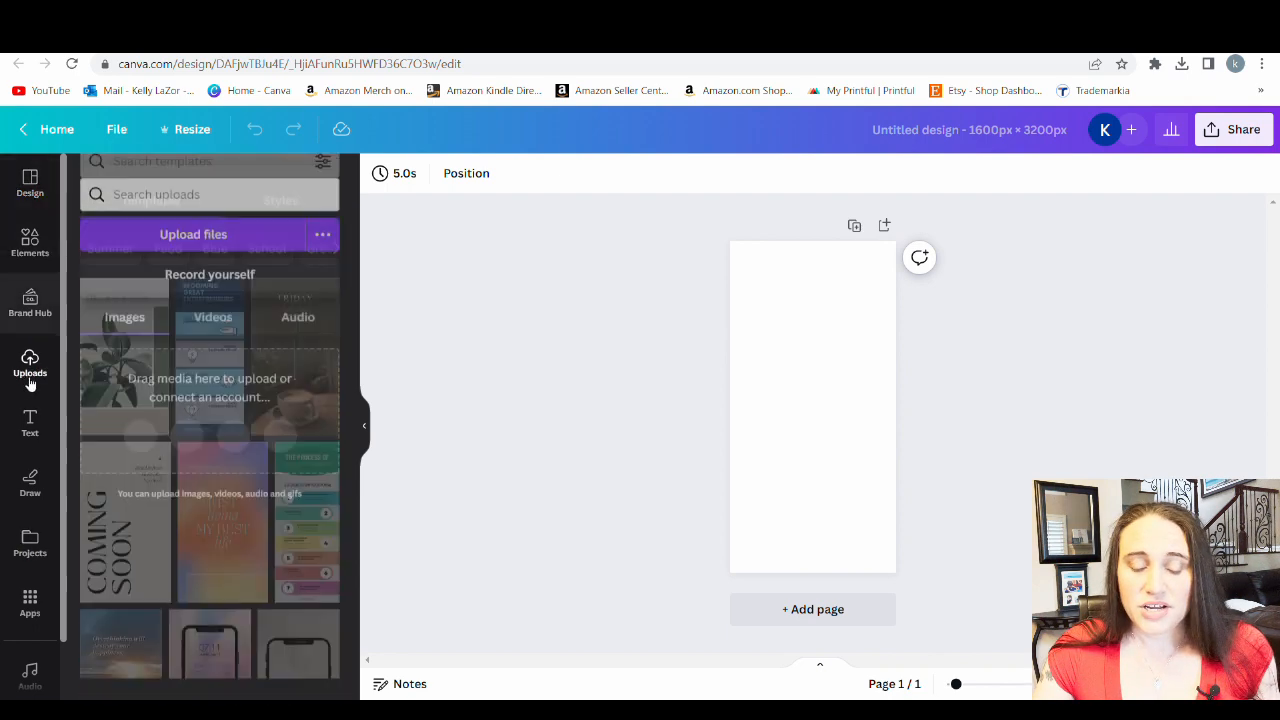
left_click(152, 232)
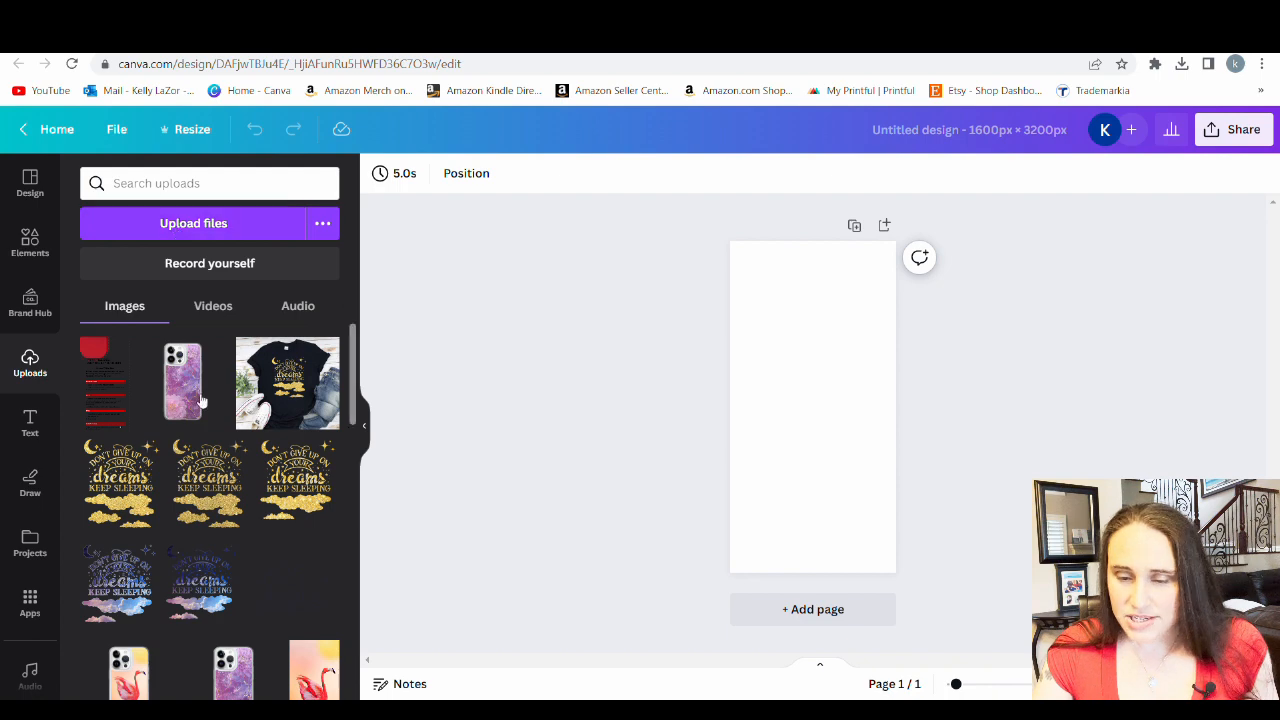
left_click(108, 405)
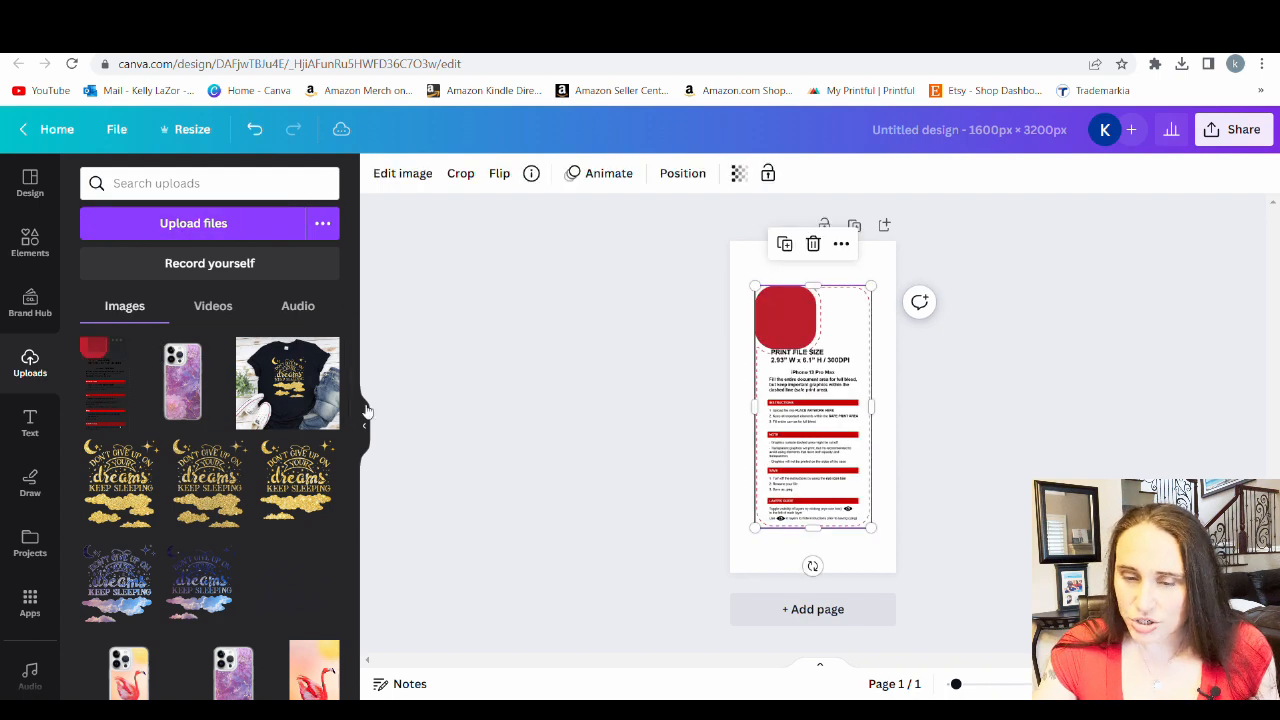
Align the template image with the page's upper-left corner, enlarge it to the full page height and centre it
left_click(366, 421)
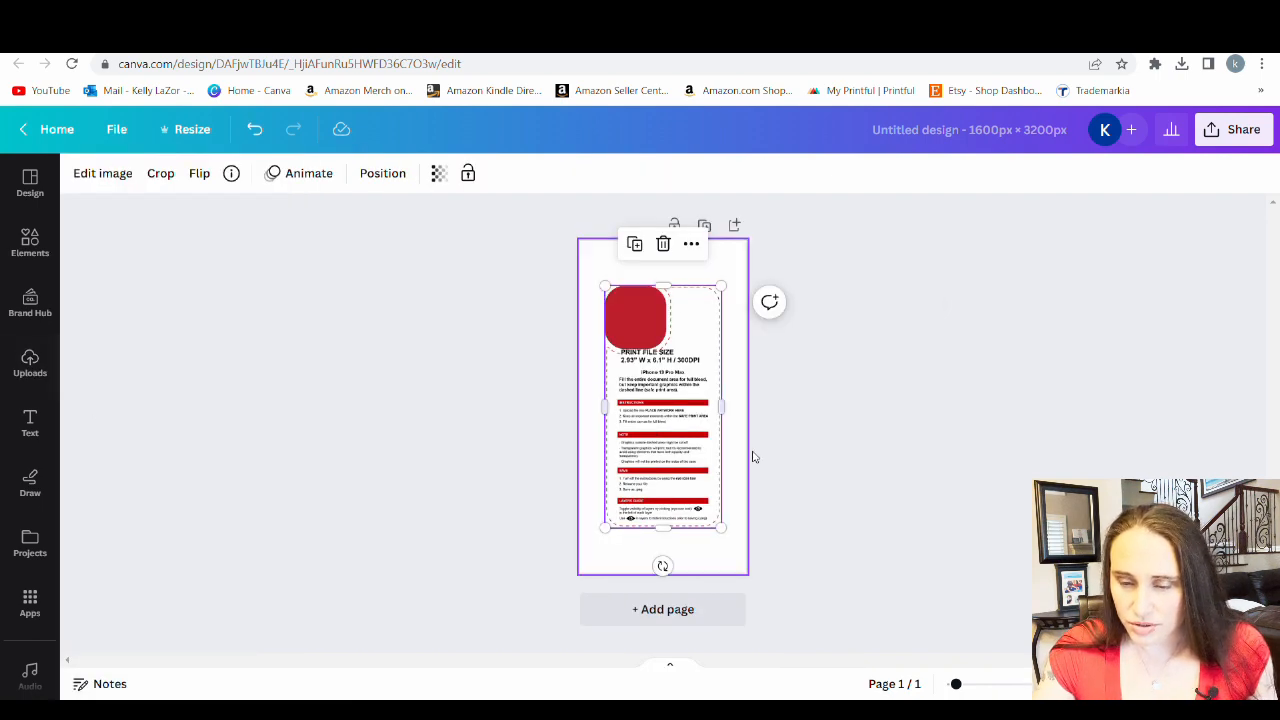
left_click_drag(714, 473, 695, 434)
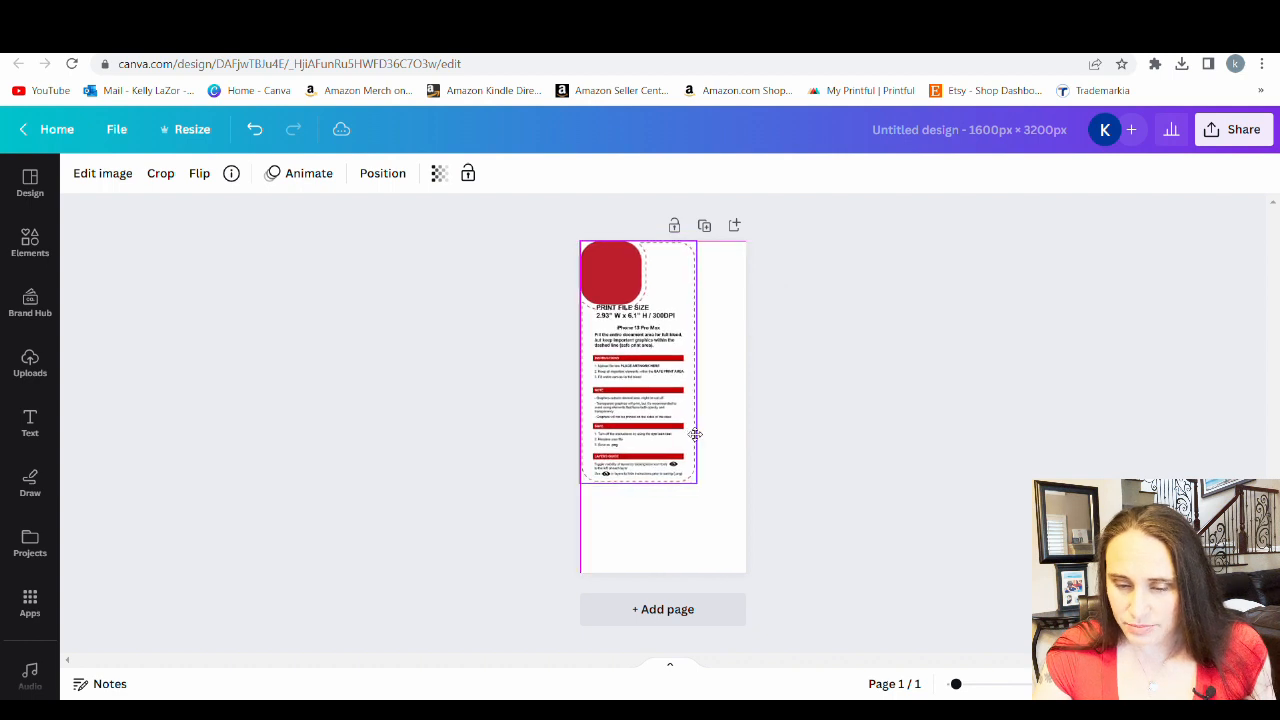
left_click_drag(696, 482, 744, 582)
left_click_drag(664, 546, 667, 545)
left_click(874, 500)
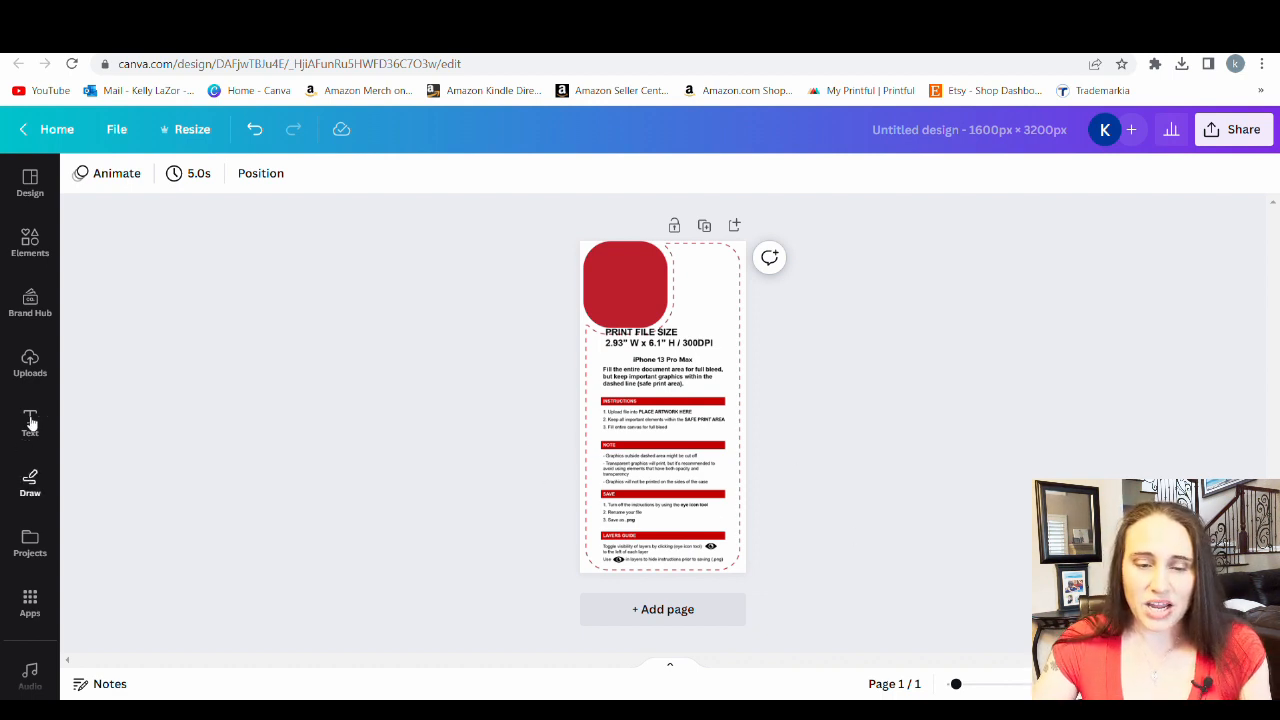
Search the elements for "flamingo" and show all matching photos
left_click(32, 248)
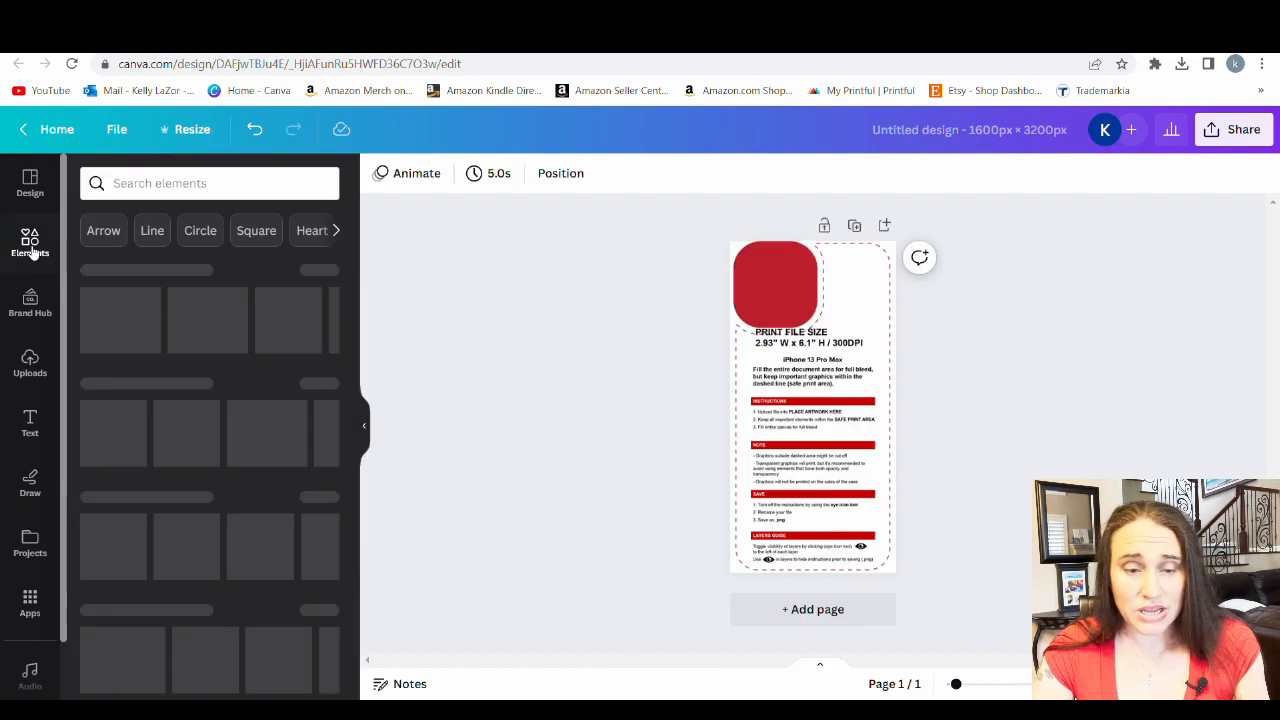
left_click(240, 185)
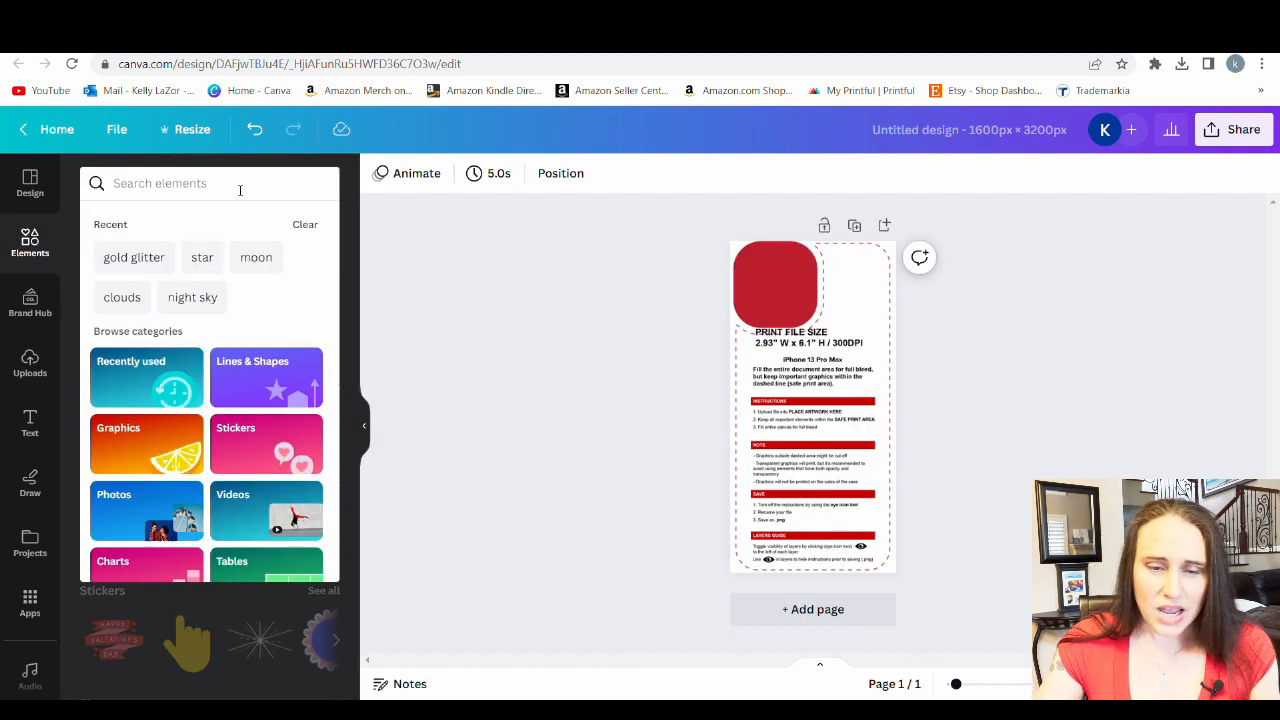
type("flamingo")
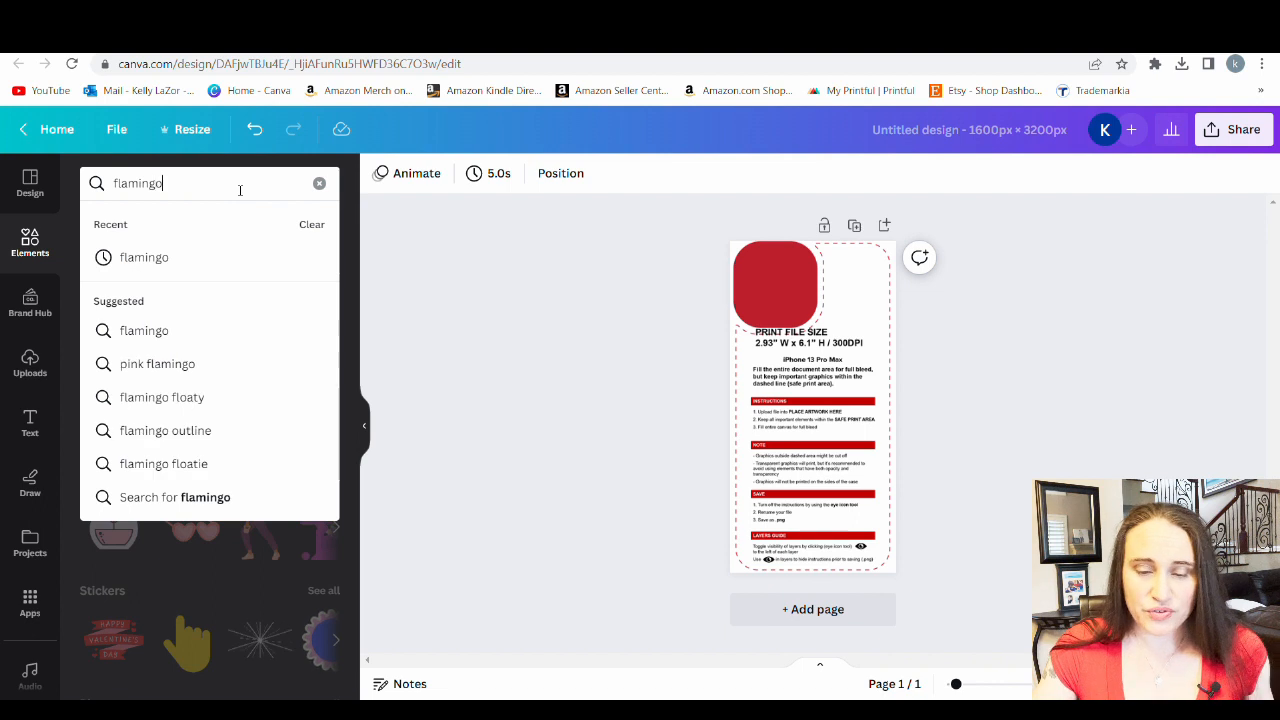
key("Return")
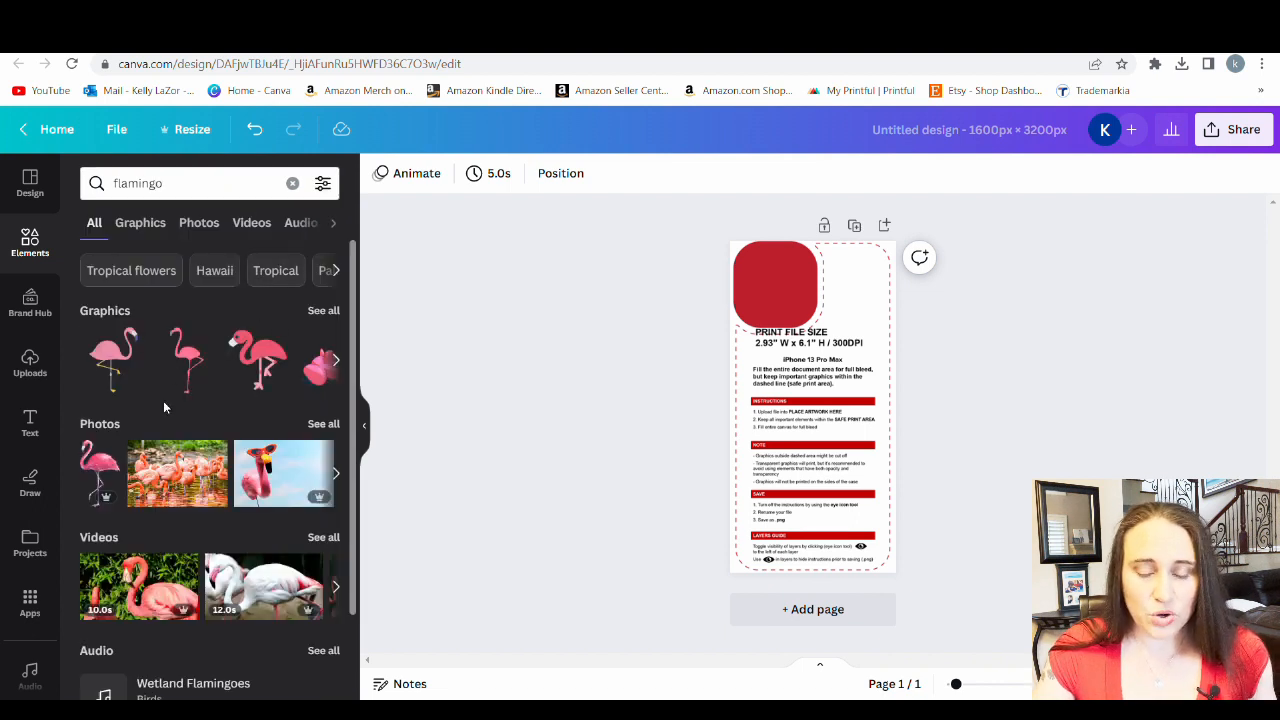
left_click(324, 425)
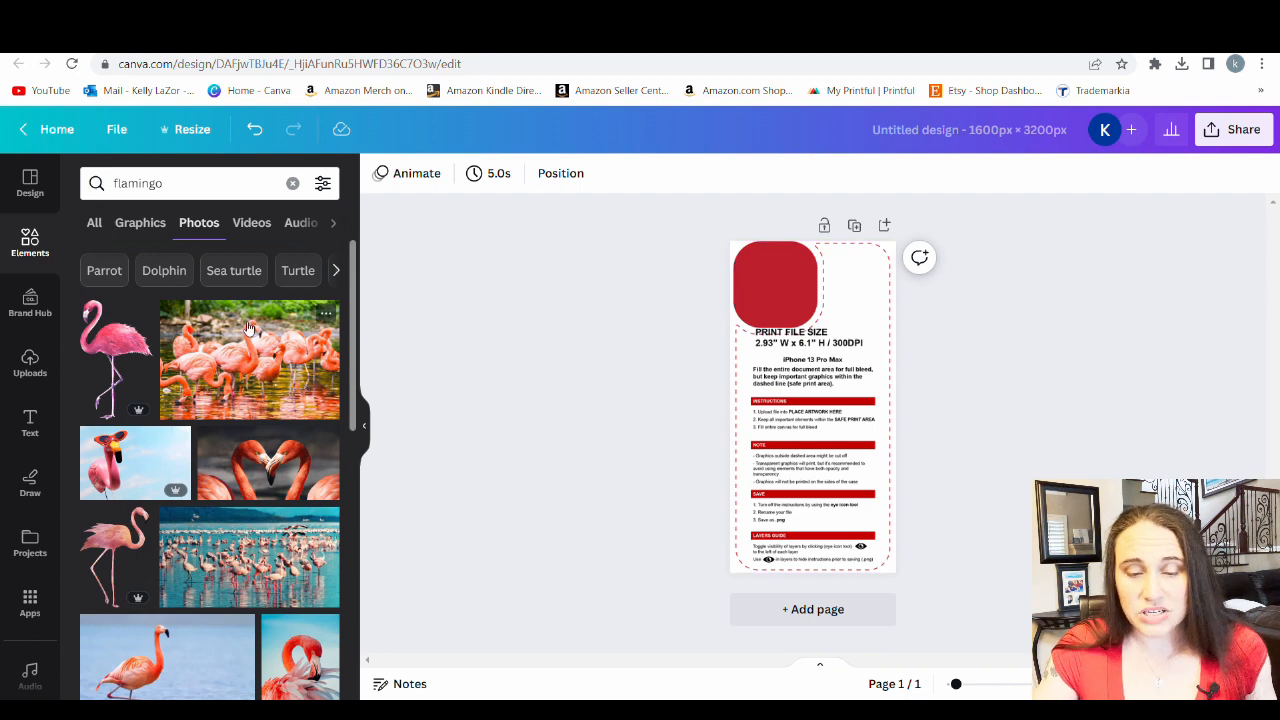
Find the photo of a flamingo standing on a tropical beach and add it to the page
scroll(255, 332, "down", 4)
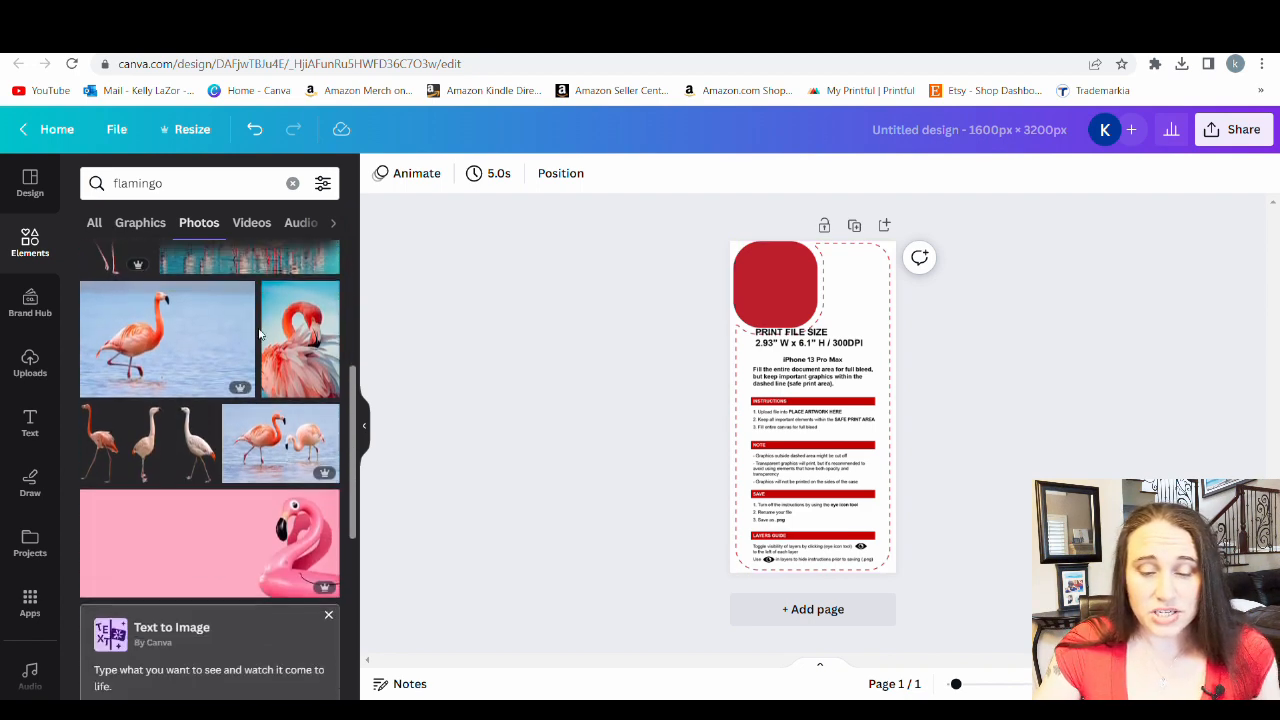
scroll(258, 340, "down", 3)
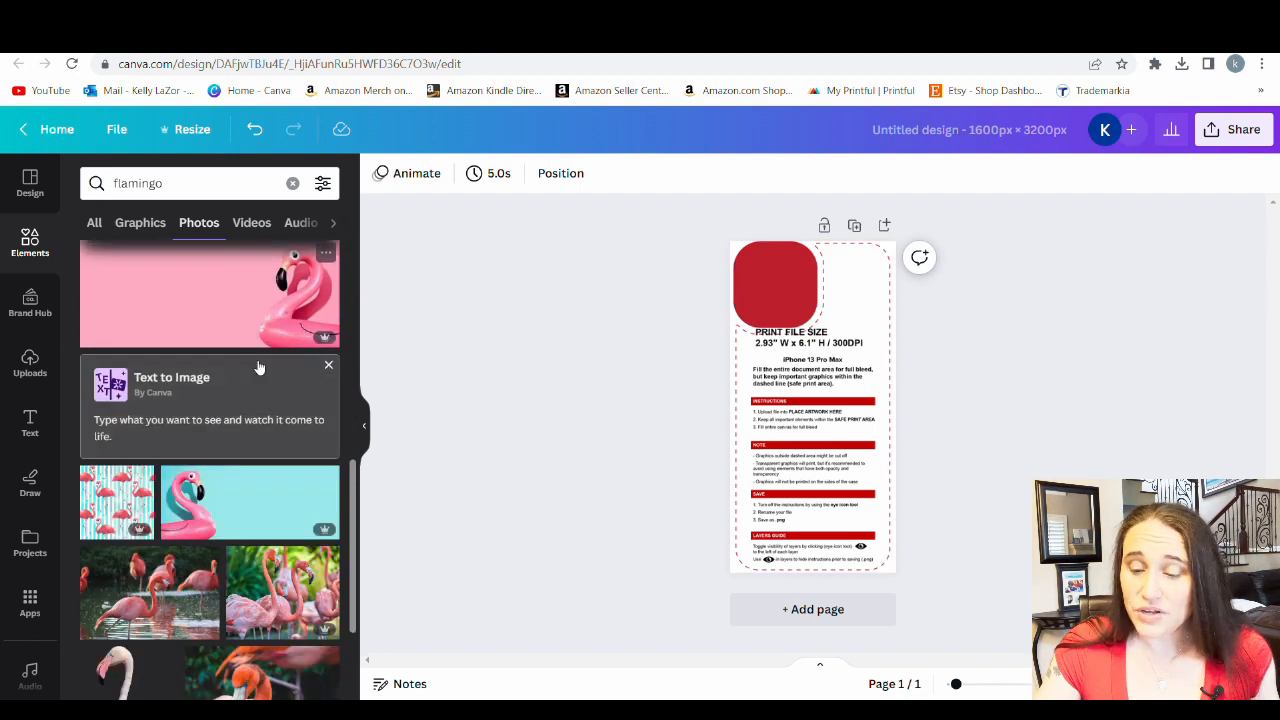
scroll(258, 368, "down", 4)
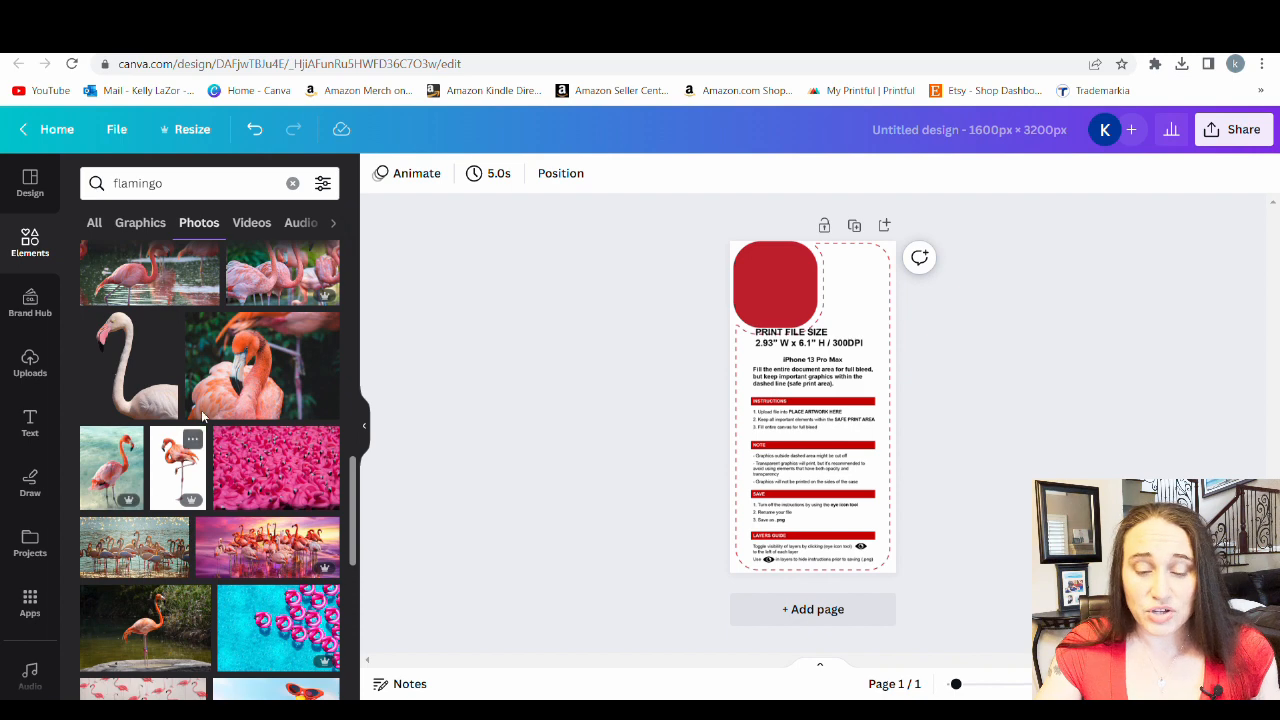
scroll(205, 425, "down", 2)
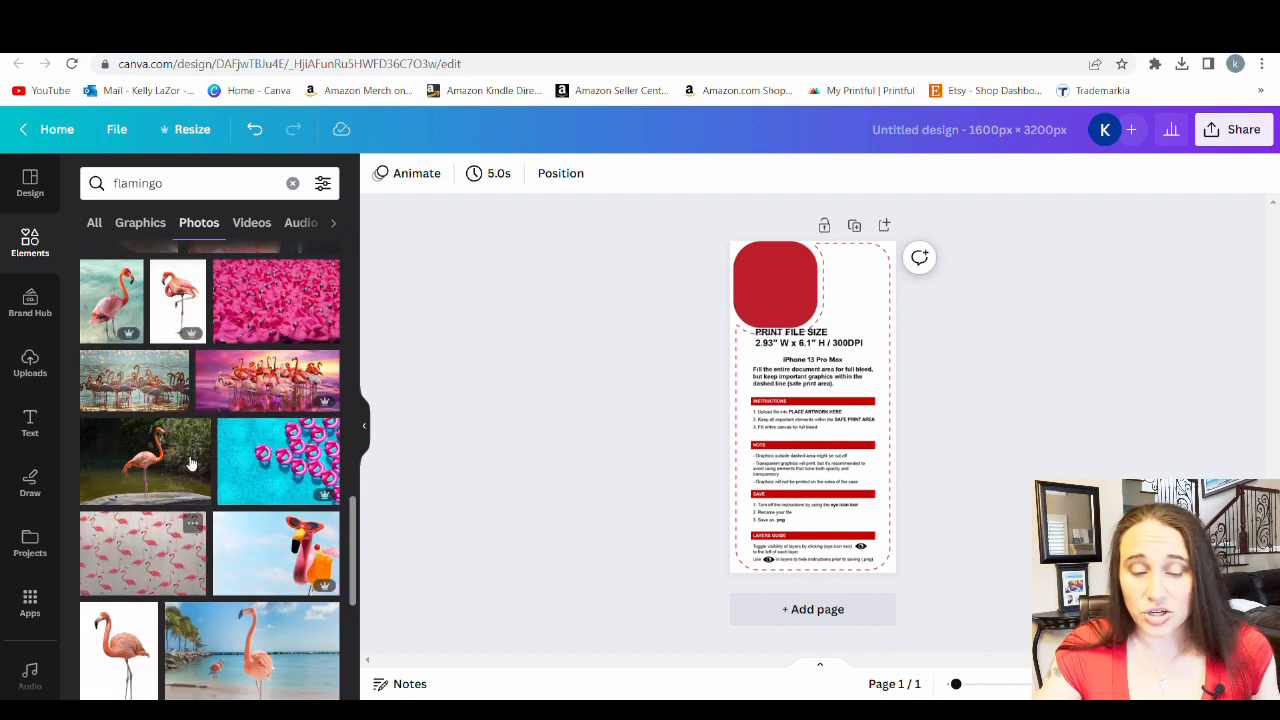
scroll(200, 445, "down", 2)
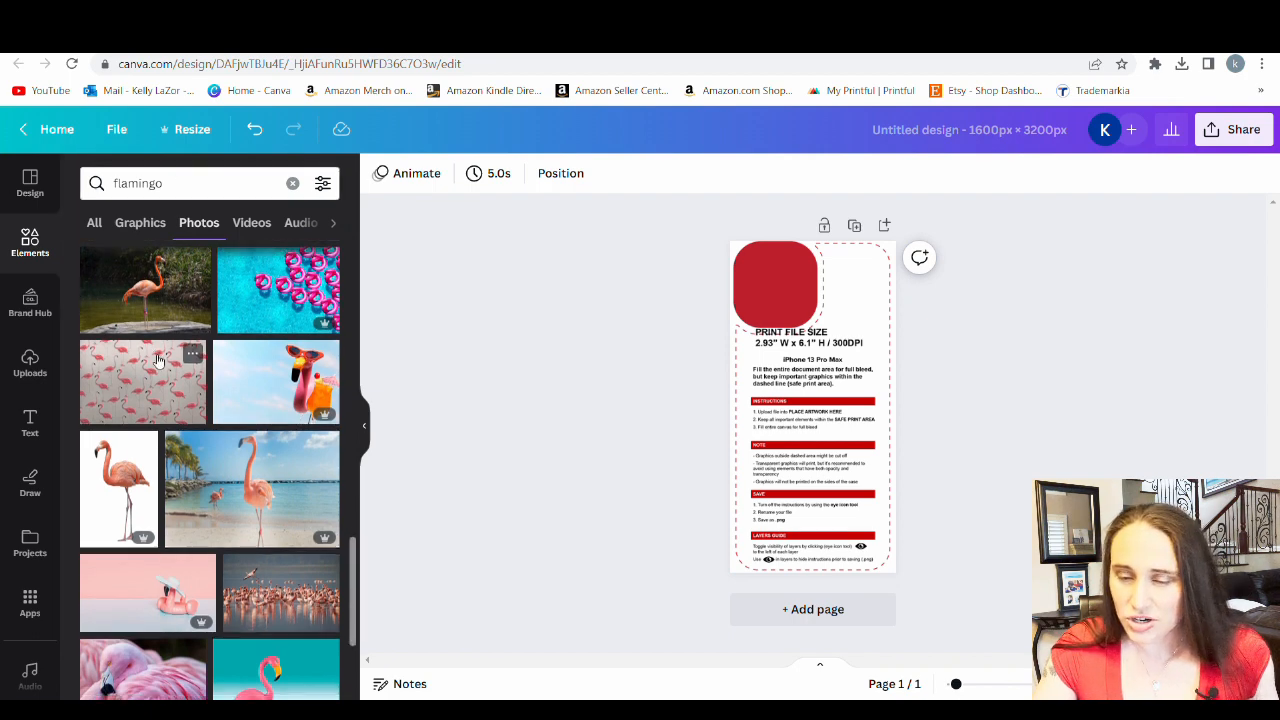
scroll(195, 513, "down", 1)
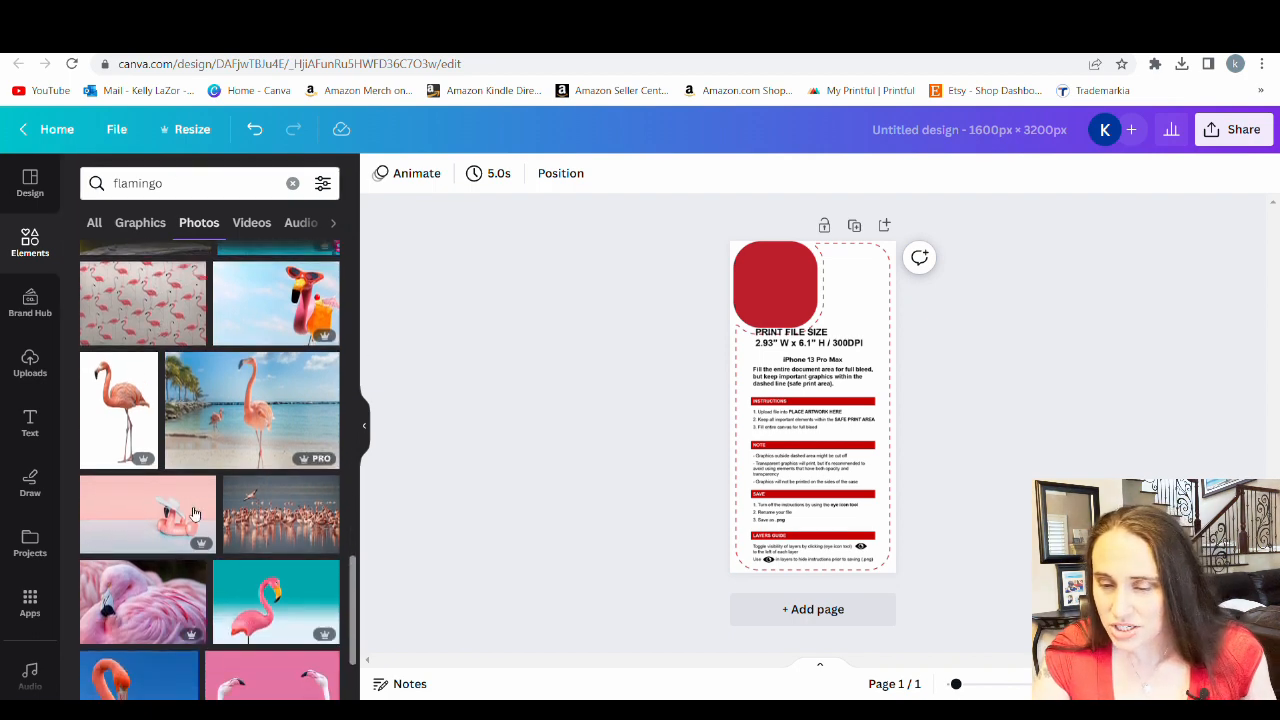
left_click(263, 425)
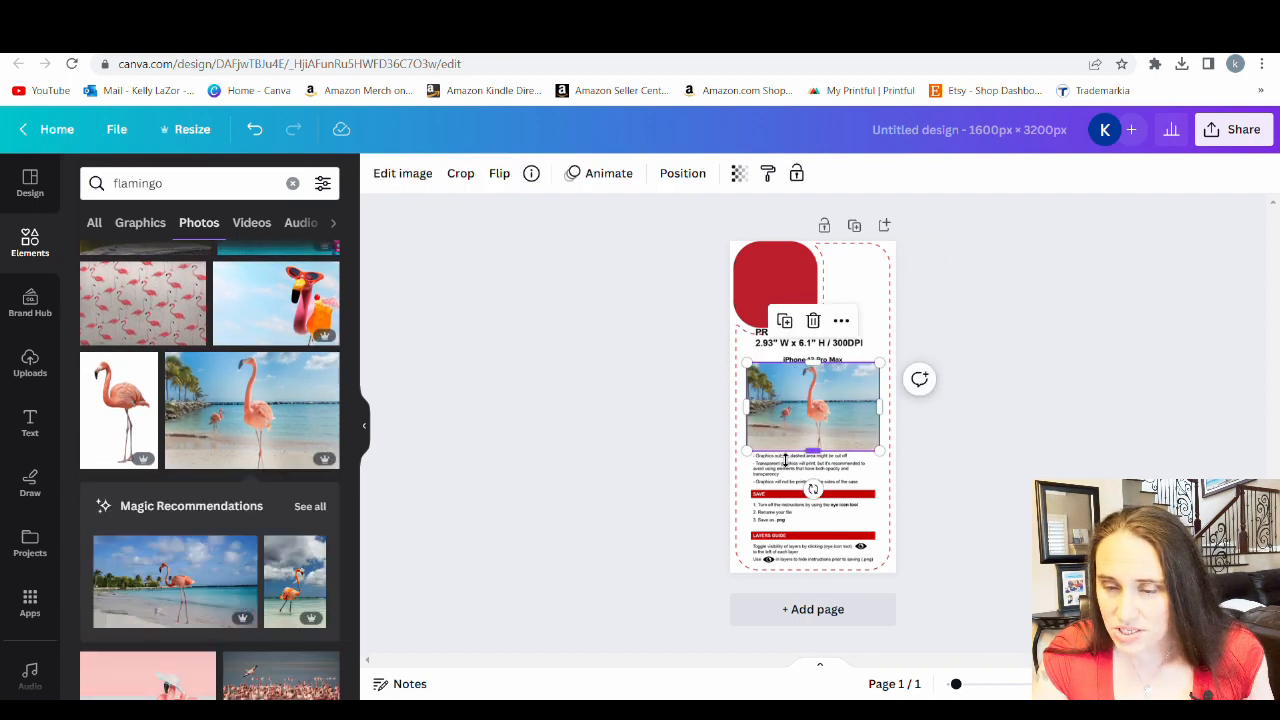
Enlarge and position the flamingo photo to cover the whole page over the template, and set its transparency to 67
left_click_drag(748, 452, 414, 670)
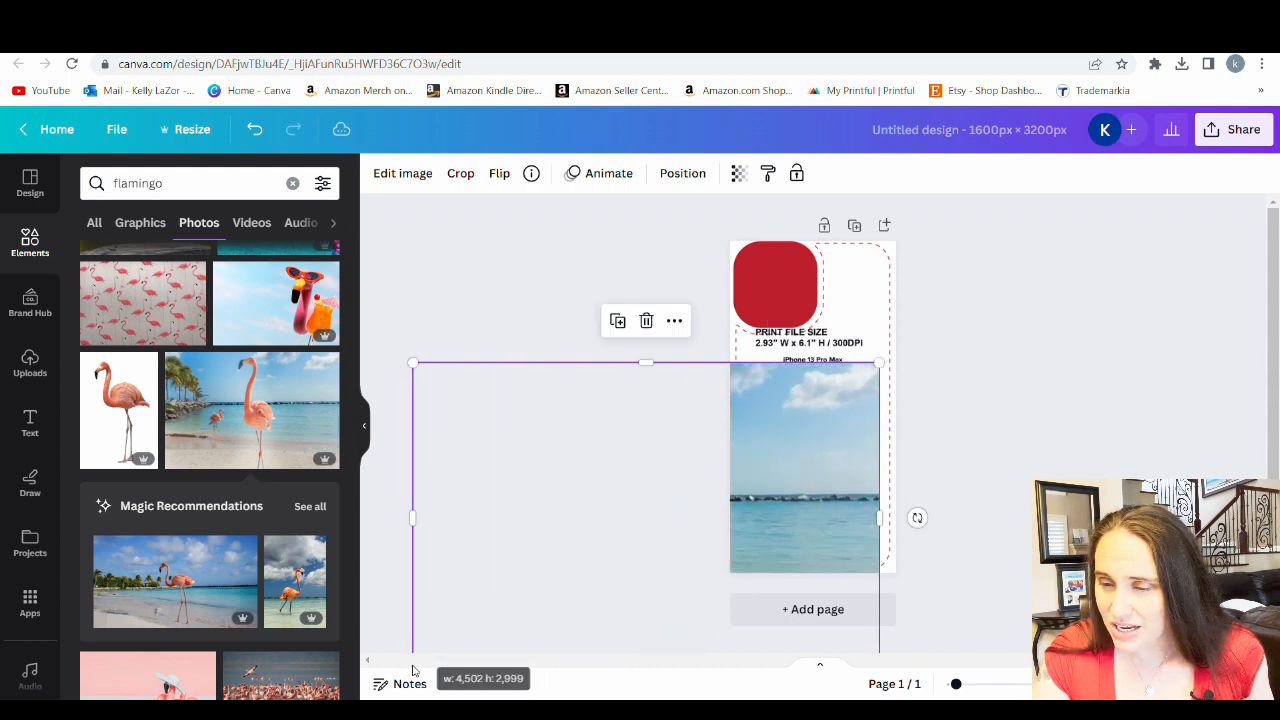
left_click_drag(687, 492, 838, 390)
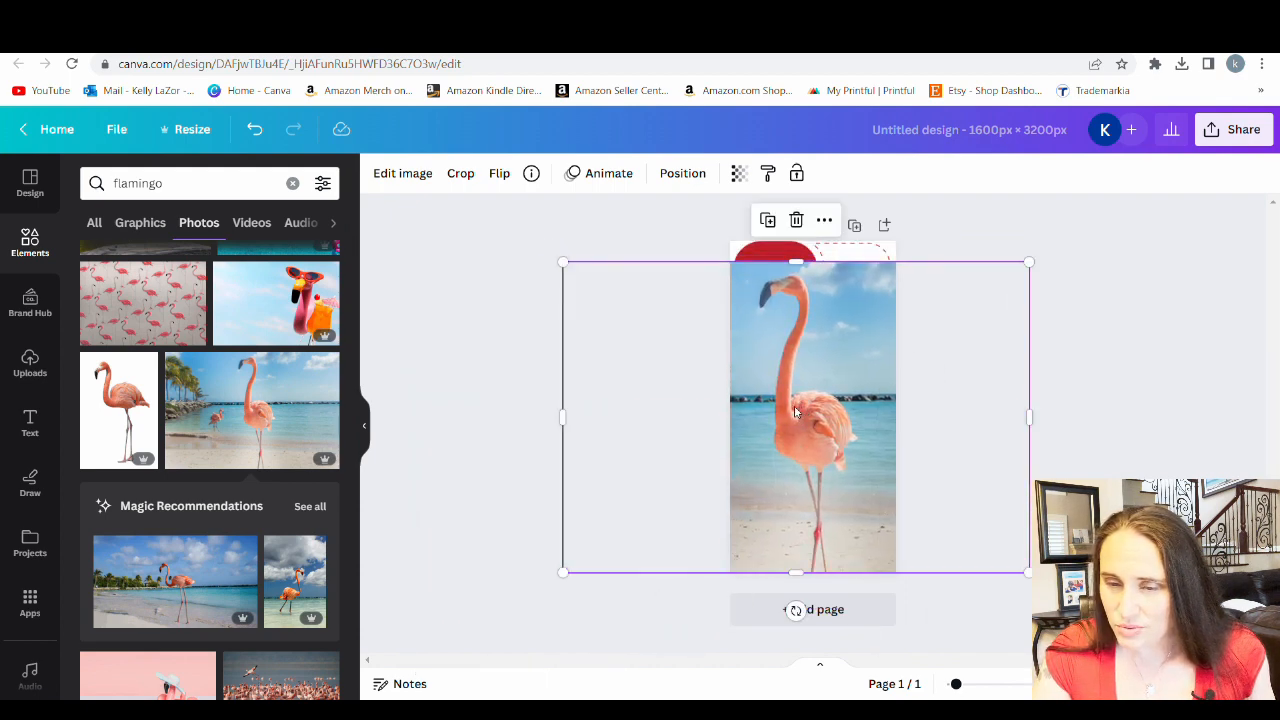
left_click_drag(1031, 263, 1063, 245)
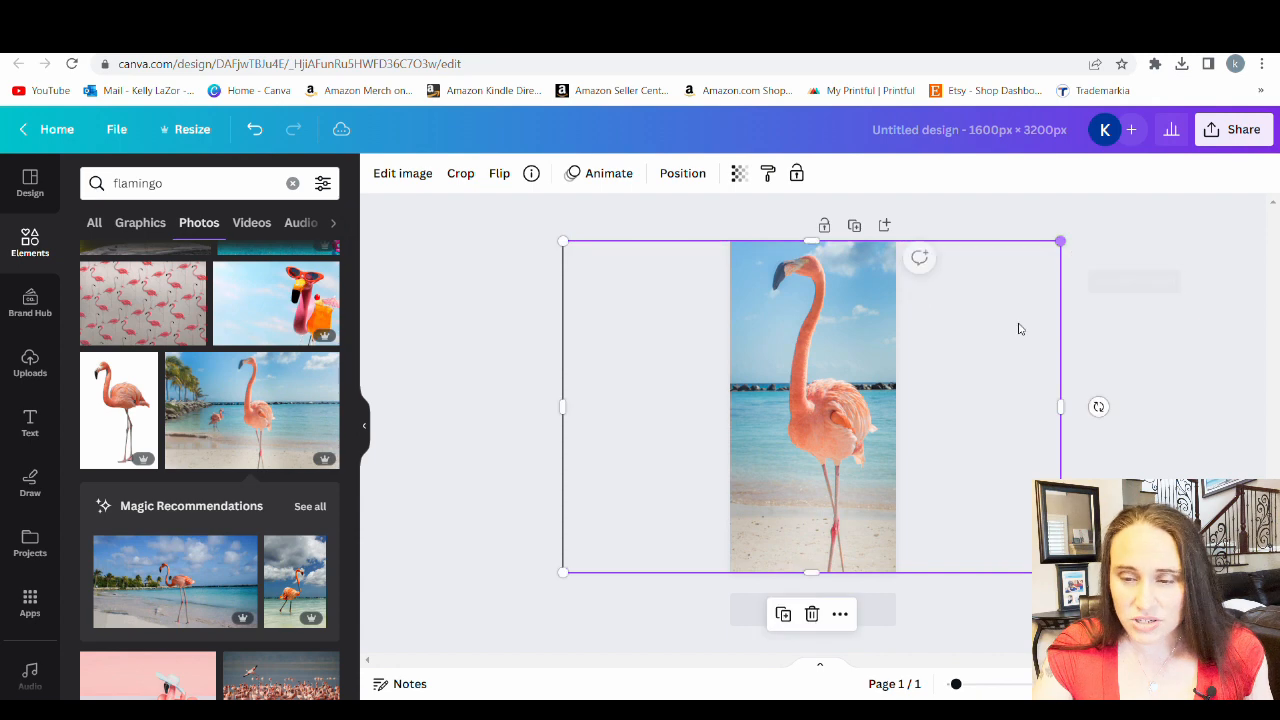
left_click(743, 173)
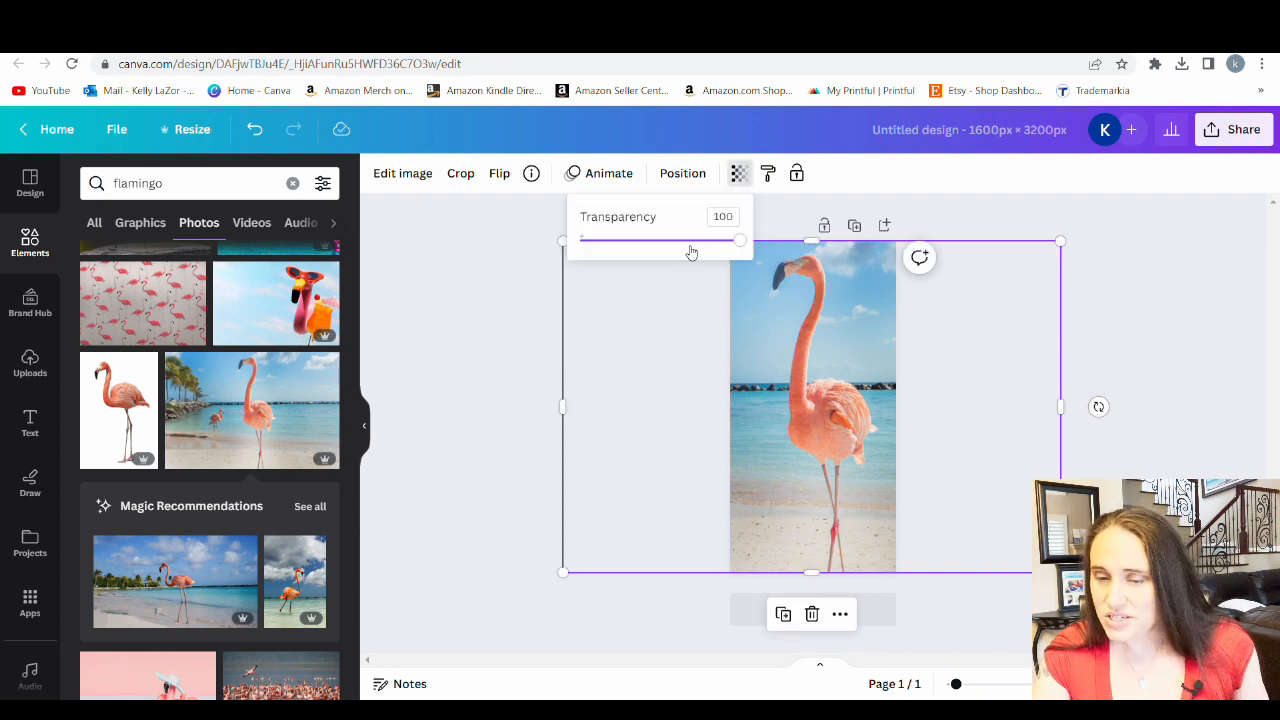
left_click(687, 241)
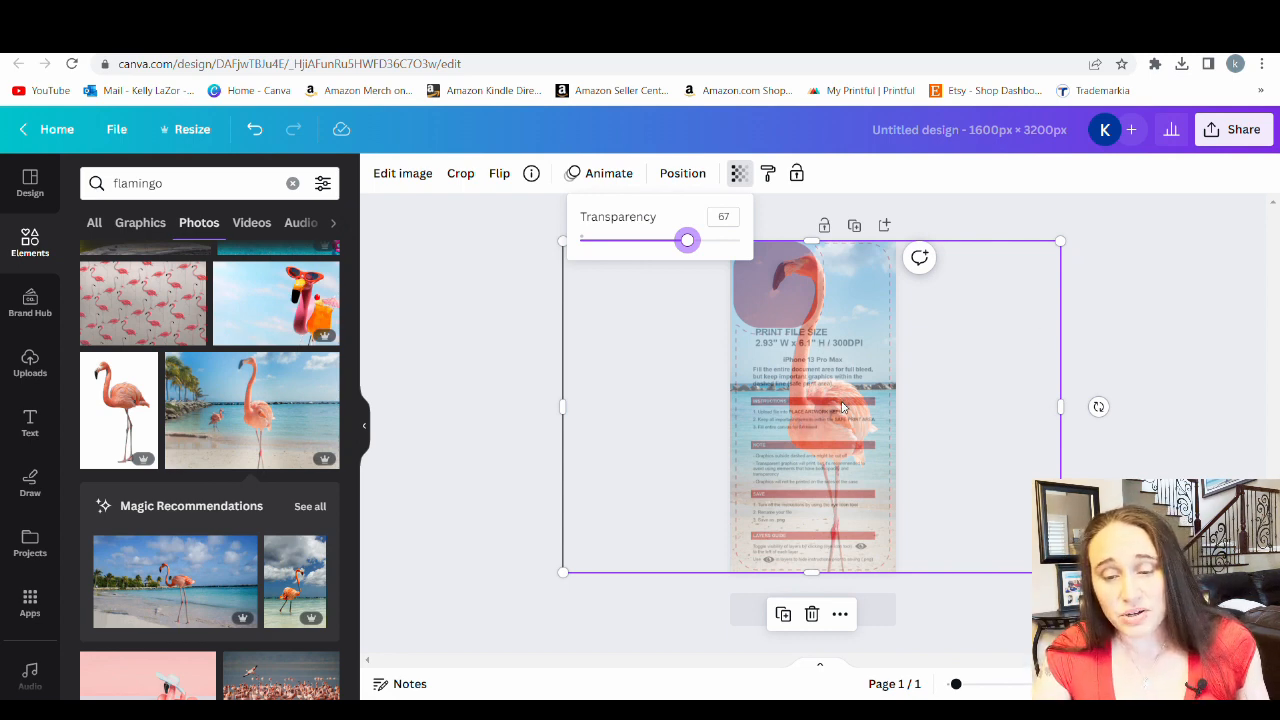
Flip the flamingo photo horizontally and shift it right so the flamingo's head clears the template's camera cutout
left_click(500, 176)
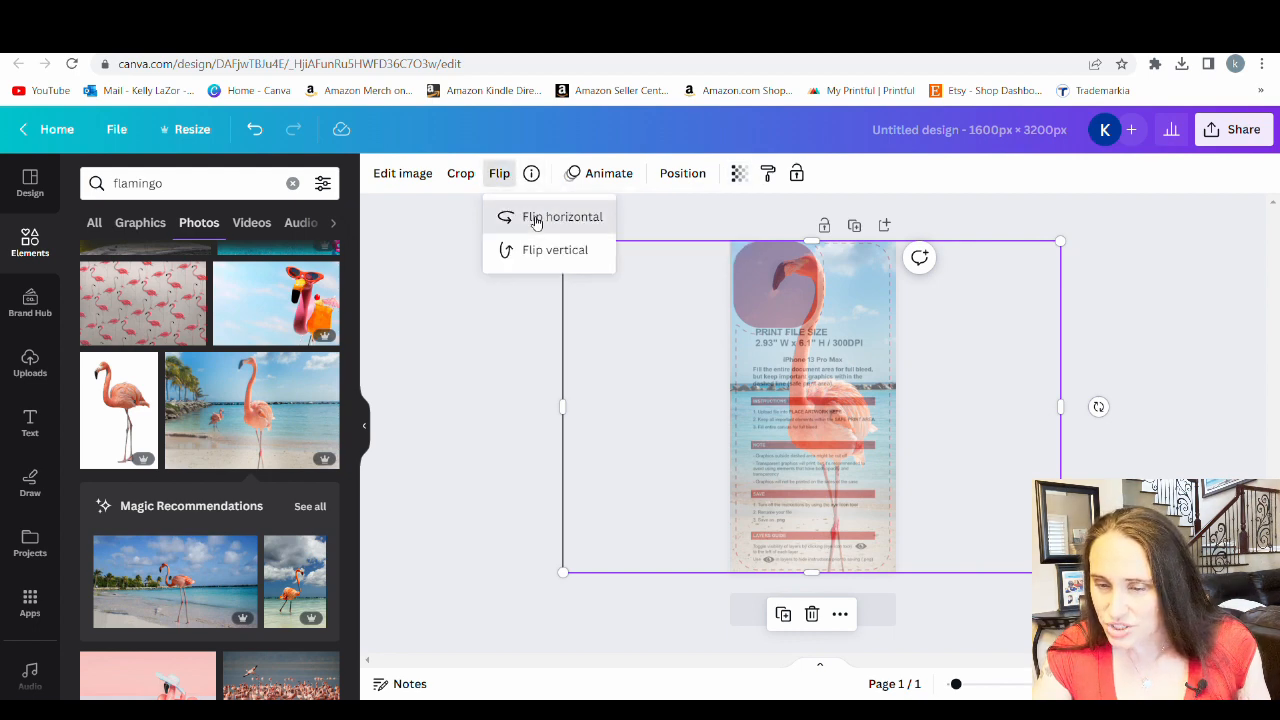
left_click(533, 219)
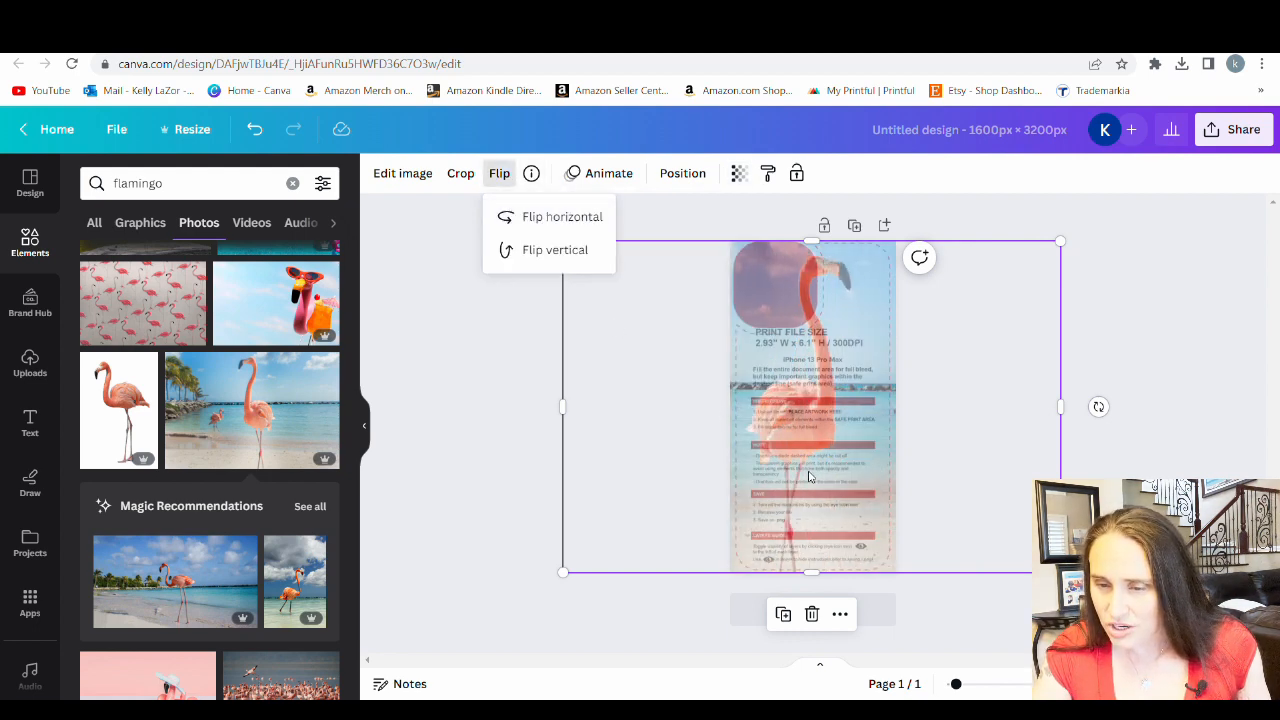
left_click_drag(810, 477, 844, 480)
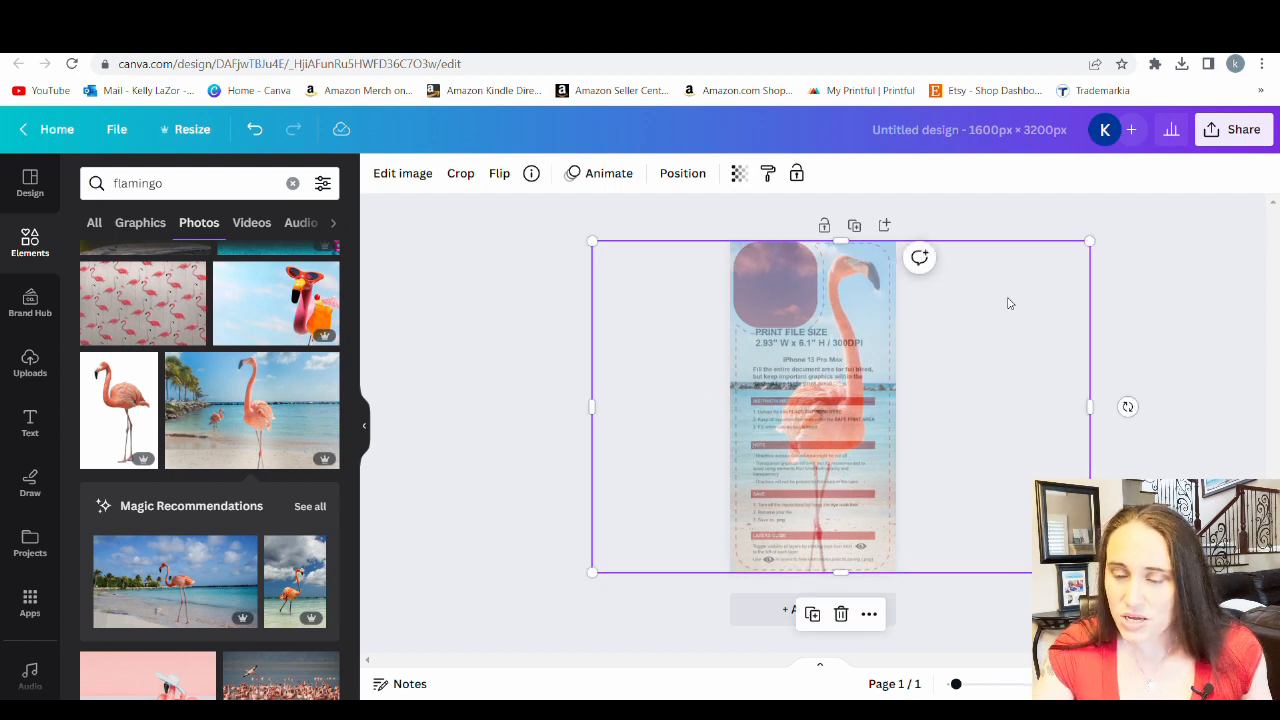
Set the flamingo photo's transparency to 100
left_click(738, 173)
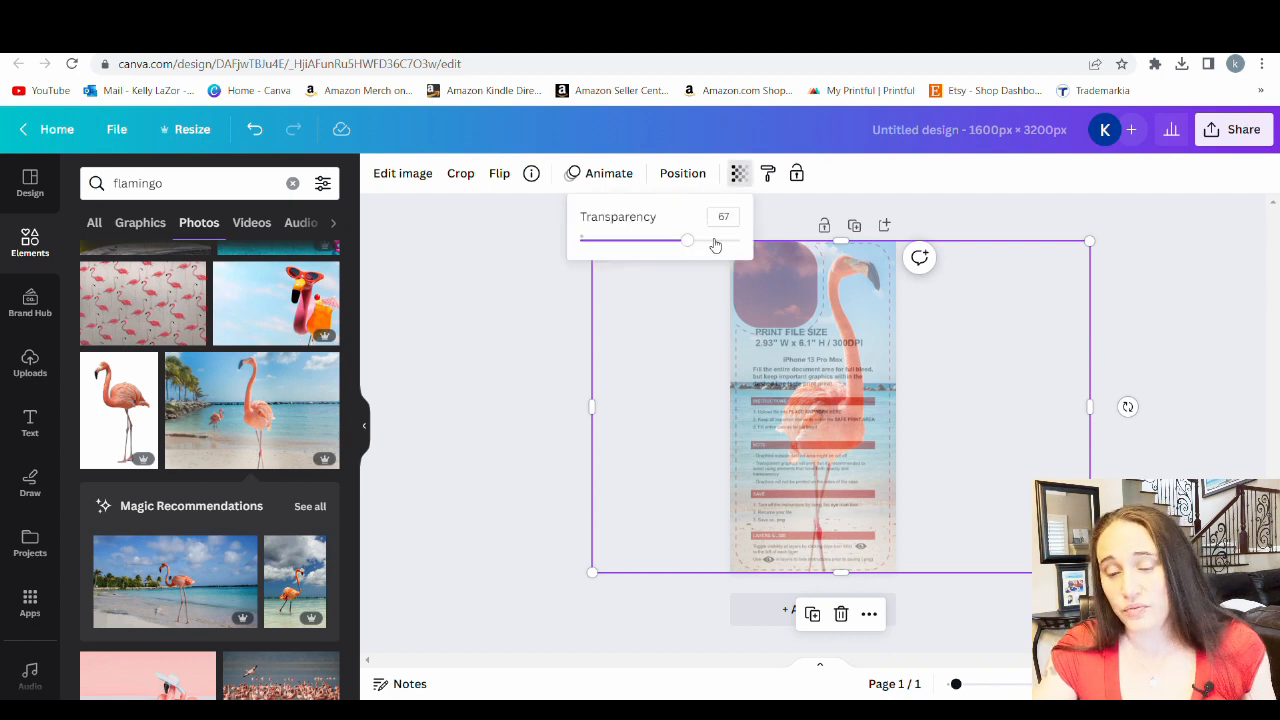
left_click_drag(688, 242, 843, 238)
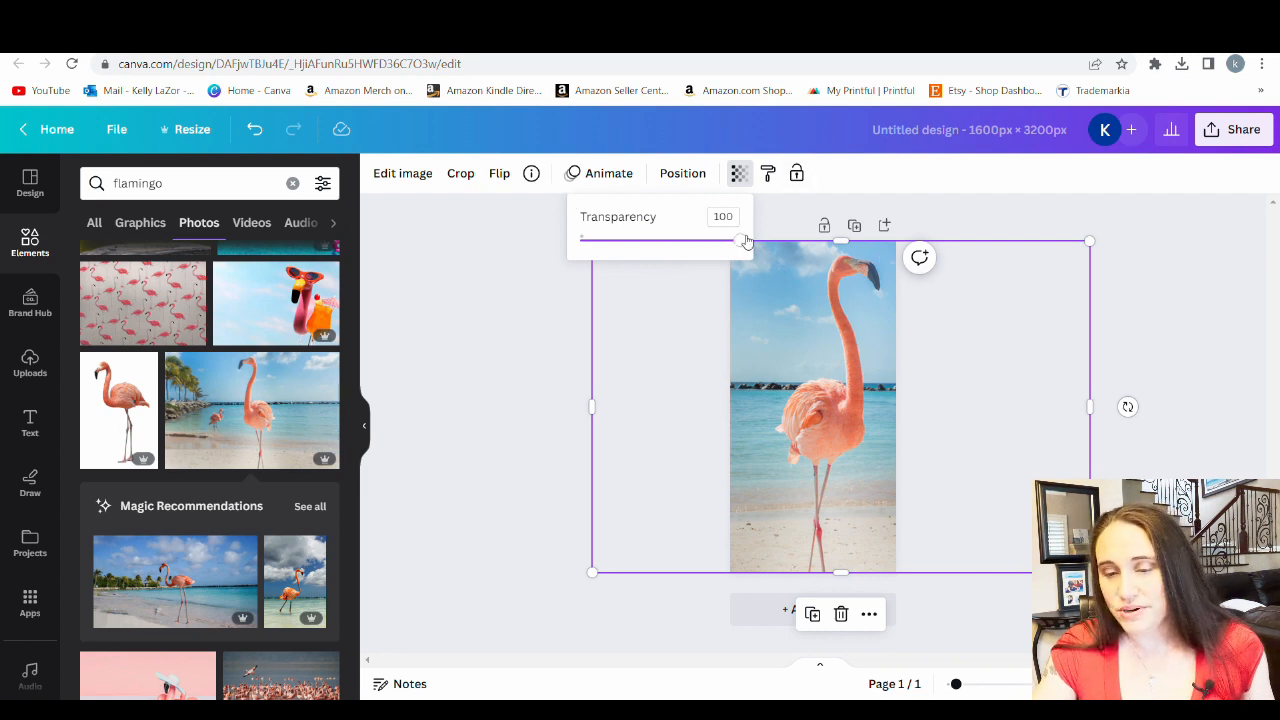
Replace the beach flamingo photo with the photo of a pink flamingo against a soft peach background
mouse_move(741, 240)
left_mouse_down()
mouse_move(701, 241)
mouse_move(740, 241)
left_mouse_up()
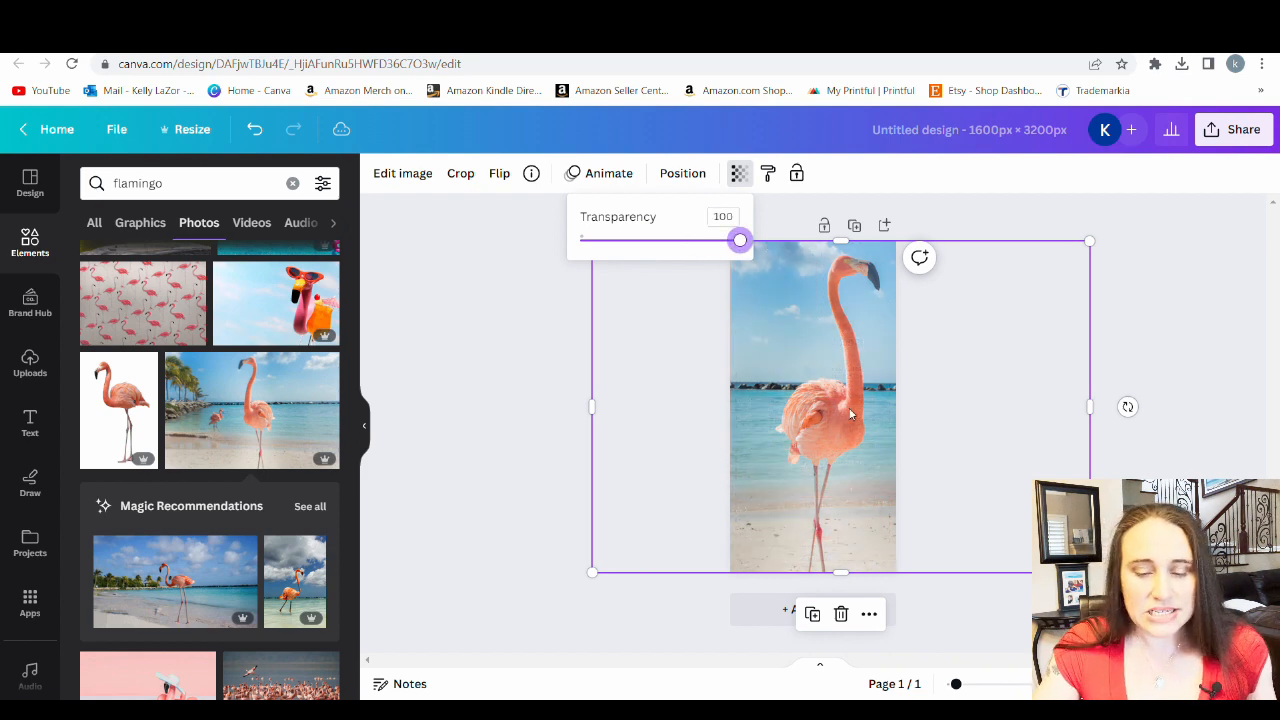
key("Delete")
scroll(254, 345, "down", 3)
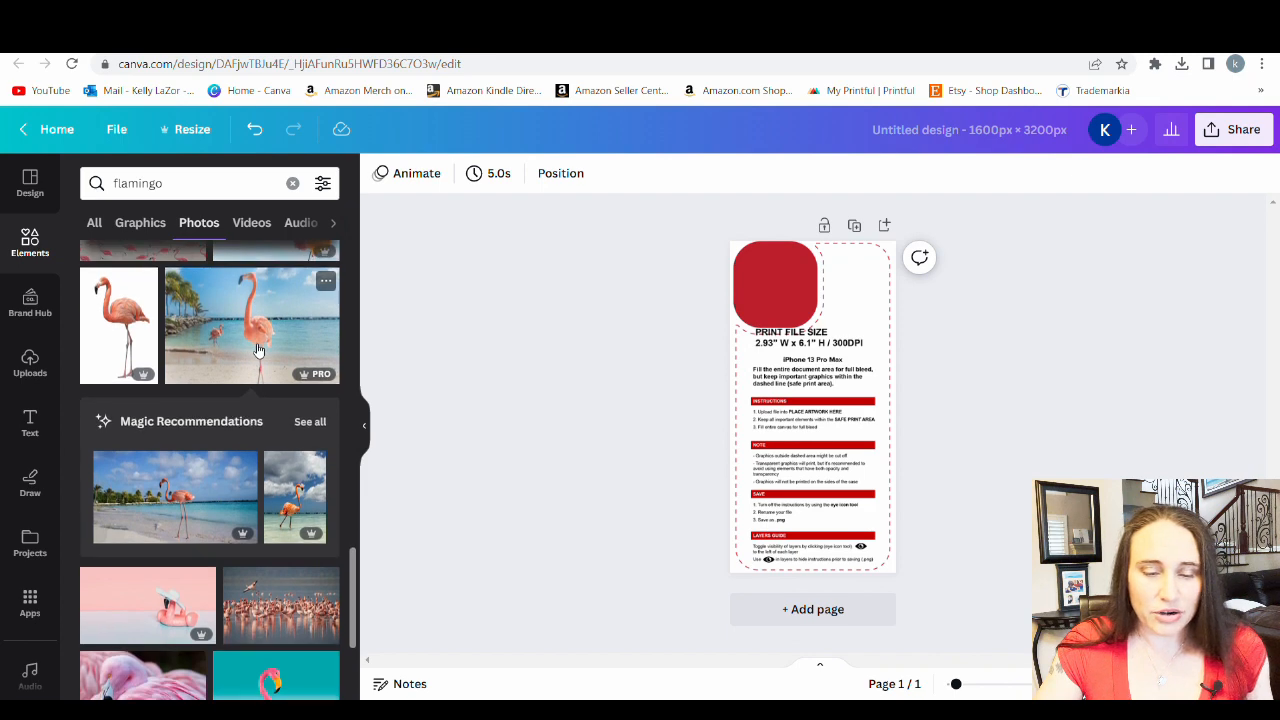
scroll(254, 345, "down", 1)
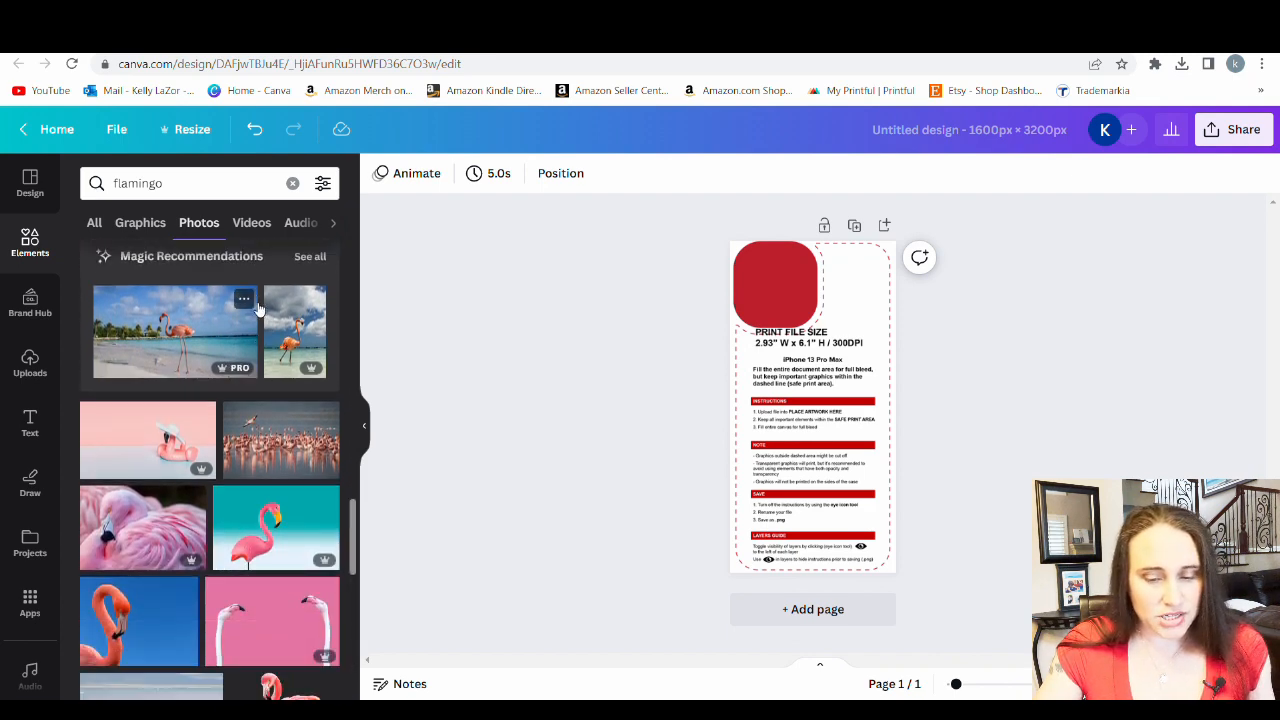
scroll(254, 307, "down", 1)
scroll(253, 300, "down", 4)
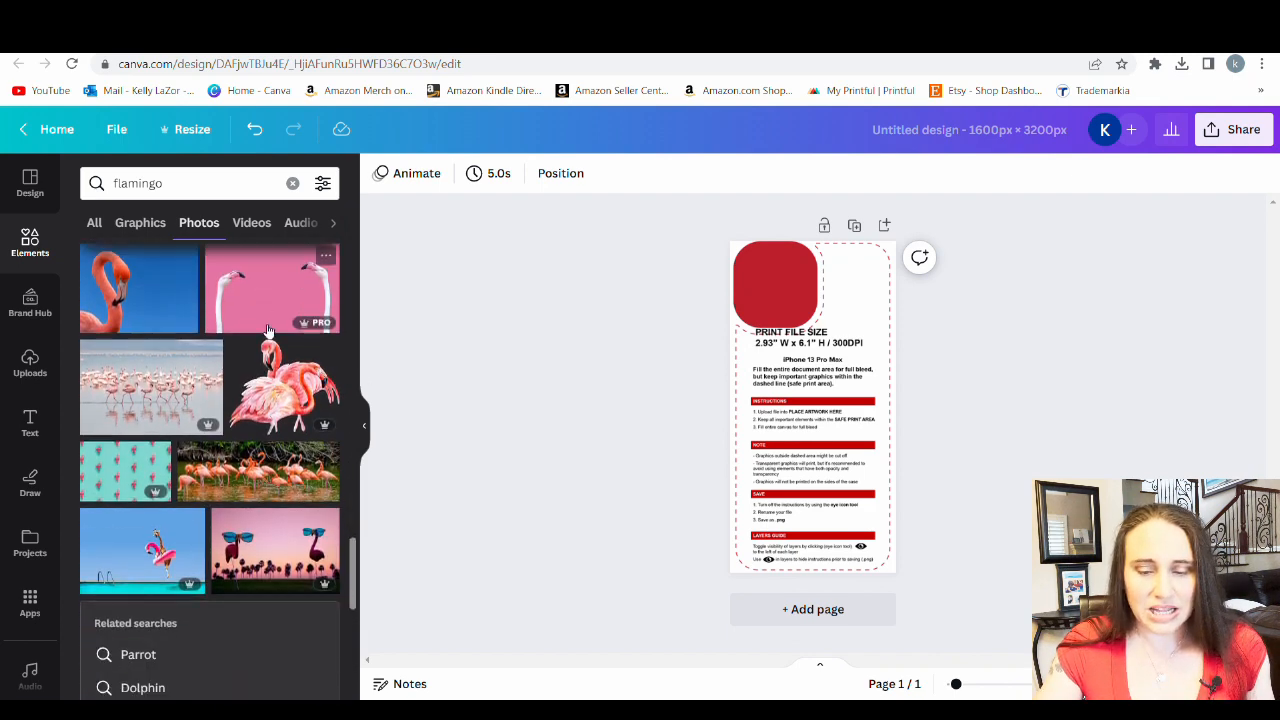
scroll(270, 392, "down", 2)
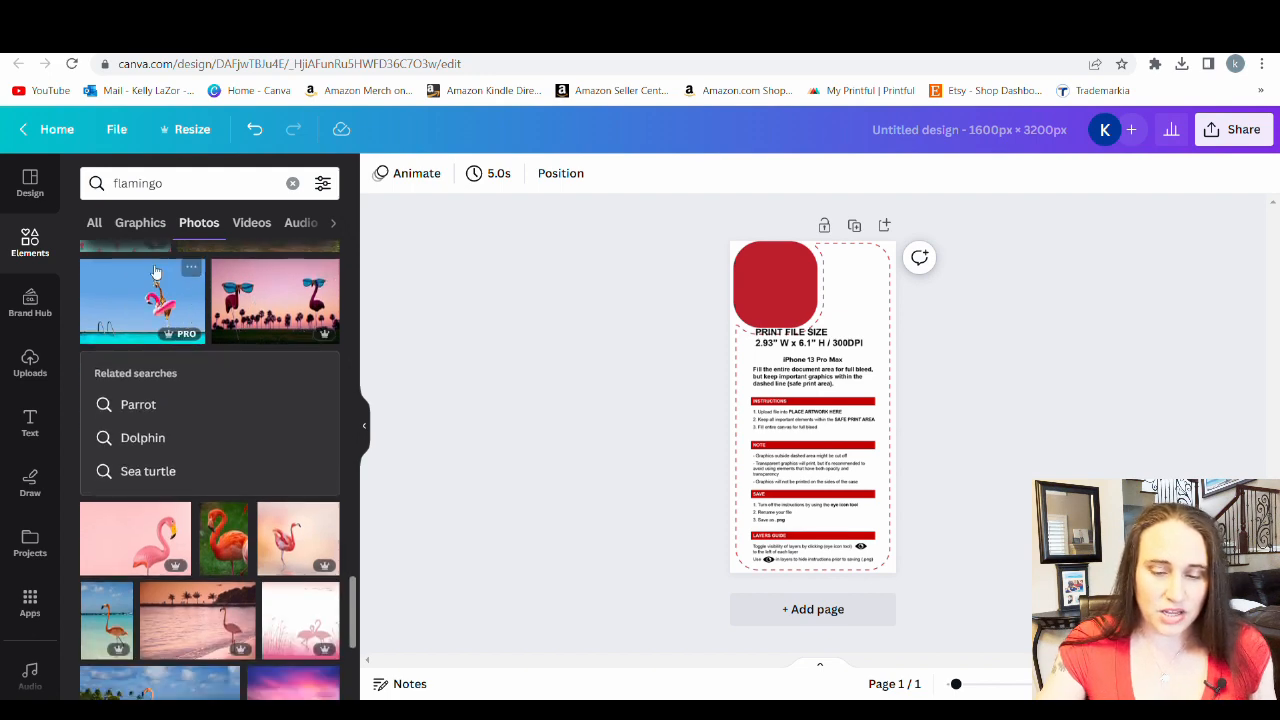
scroll(155, 288, "down", 1)
scroll(155, 290, "down", 1)
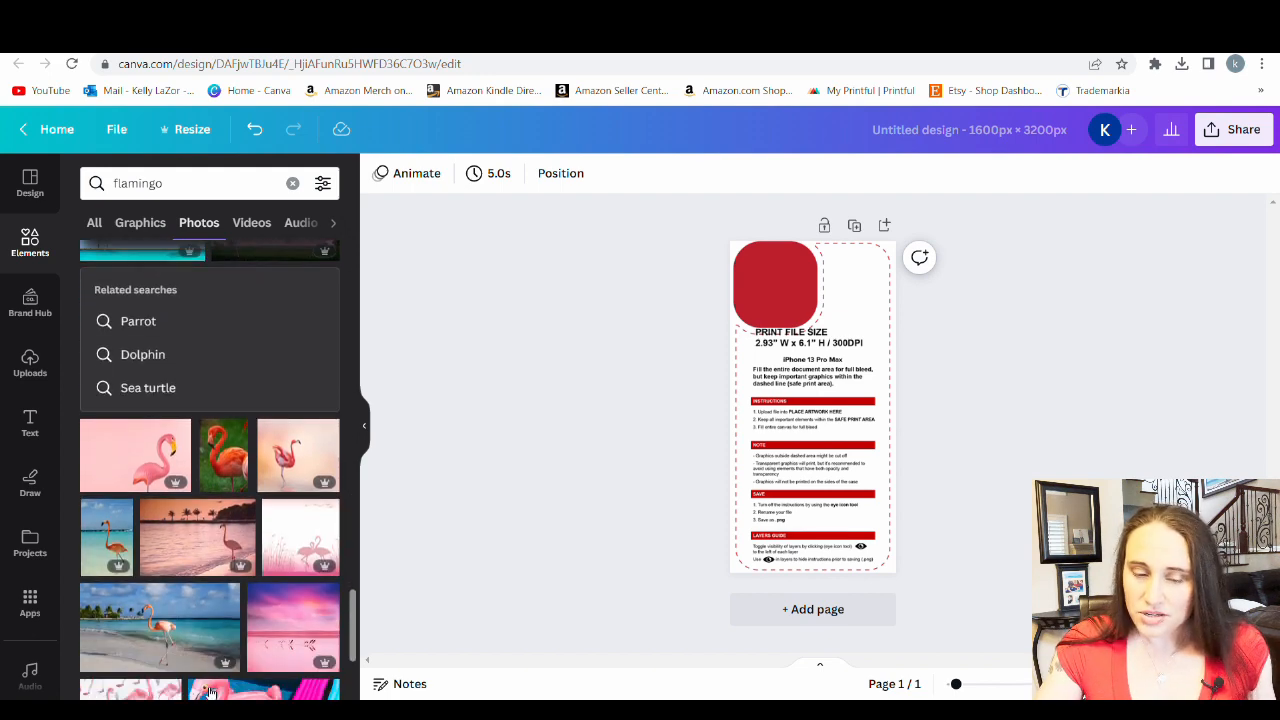
left_click(300, 453)
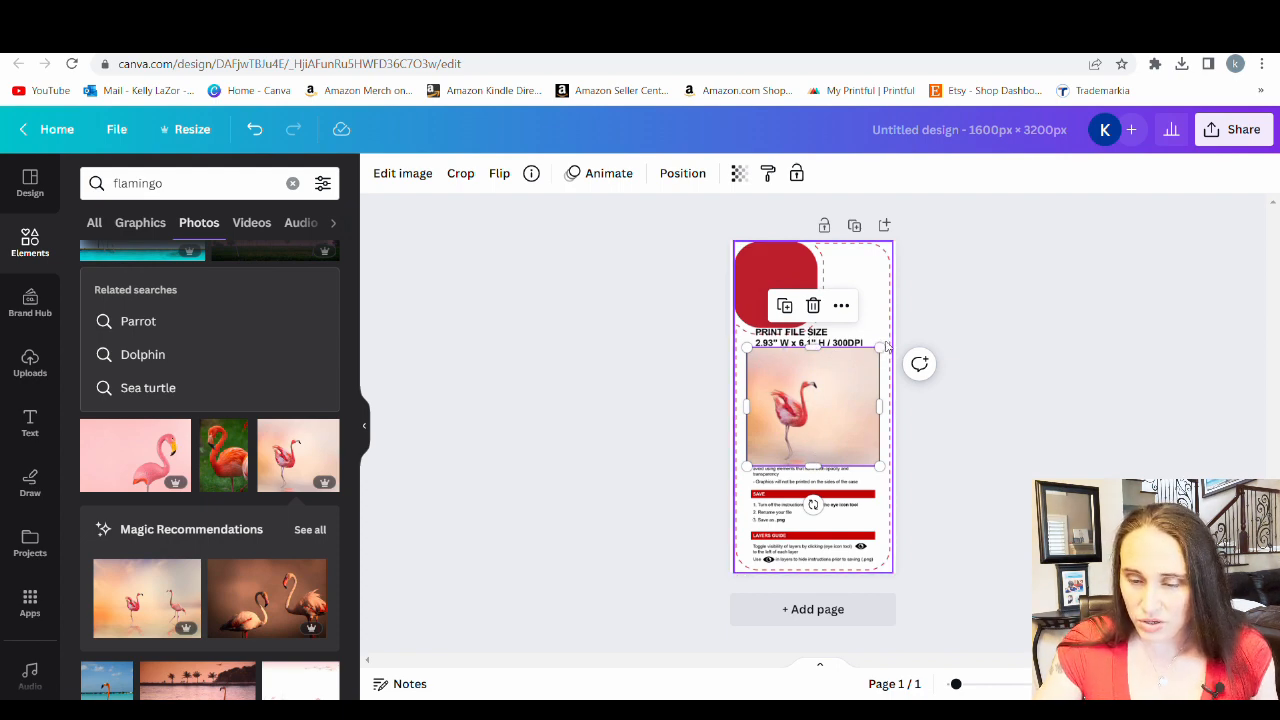
Enlarge the new flamingo photo and position it to cover the whole page with the flamingo's full body in view
left_click_drag(881, 349, 1037, 237)
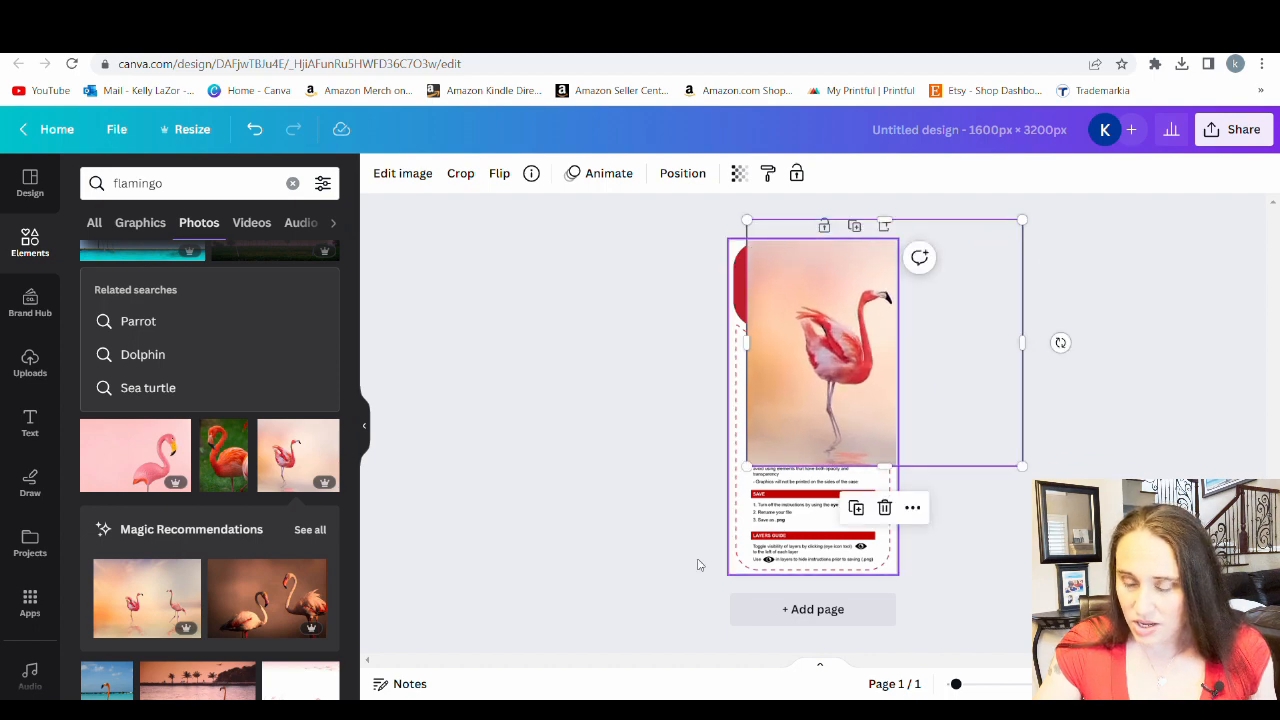
left_click_drag(748, 468, 630, 575)
left_click_drag(770, 490, 854, 454)
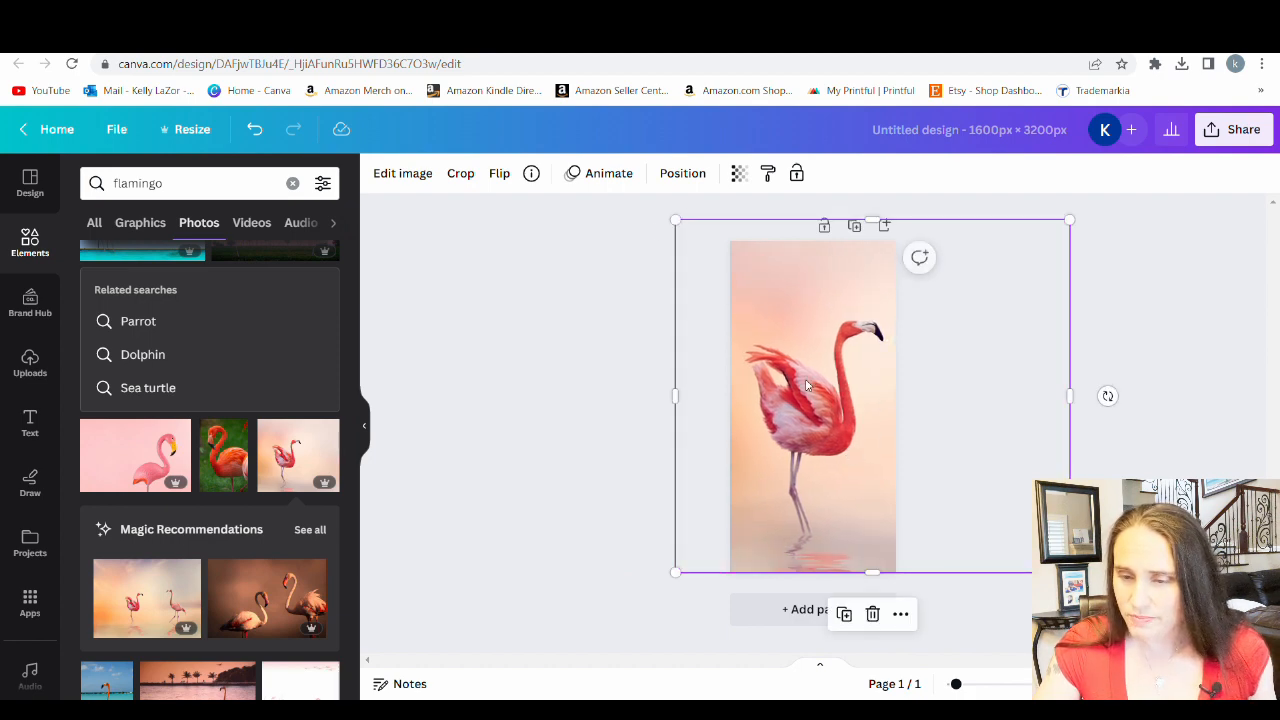
Make the flamingo photo semi-transparent and nudge it slightly left so the flamingo's beak sits inside the template's safe print area
left_click(736, 173)
left_click_drag(731, 243, 718, 243)
left_click(889, 379)
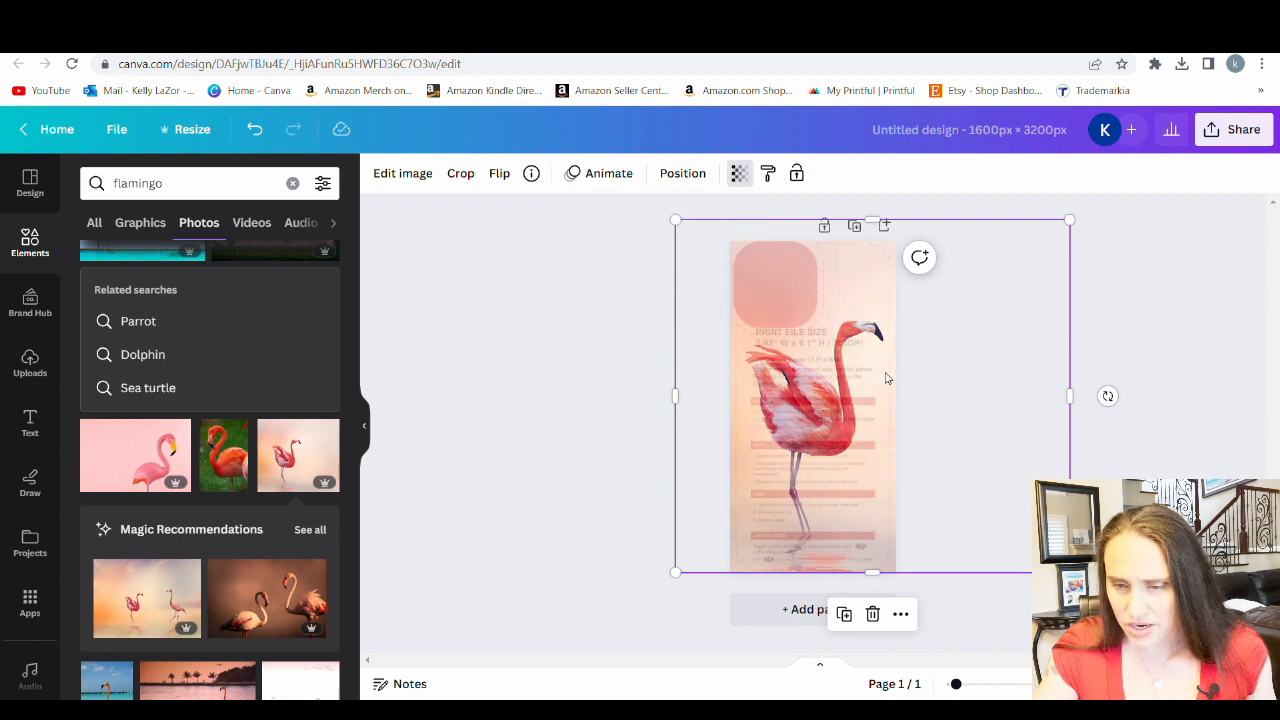
left_click_drag(891, 379, 889, 380)
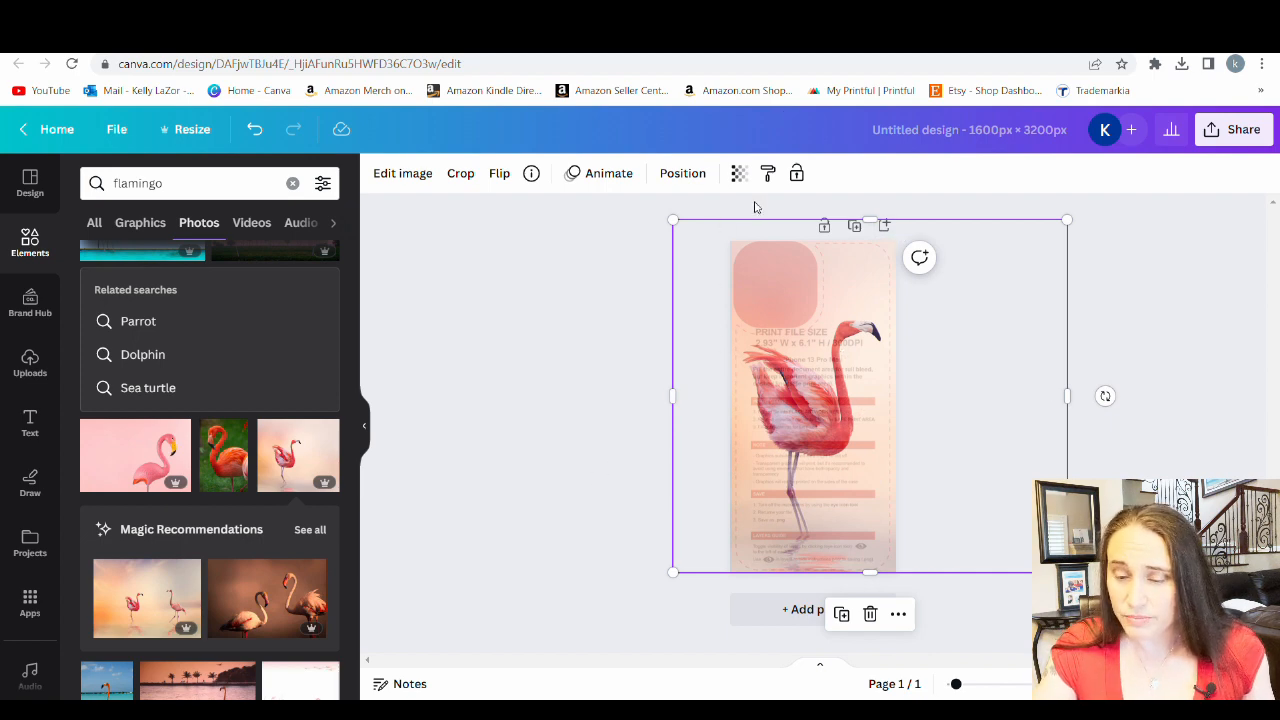
Set the flamingo photo to transparency 100 as the page background and remove the template from the page
left_click(738, 175)
left_click_drag(702, 246, 788, 249)
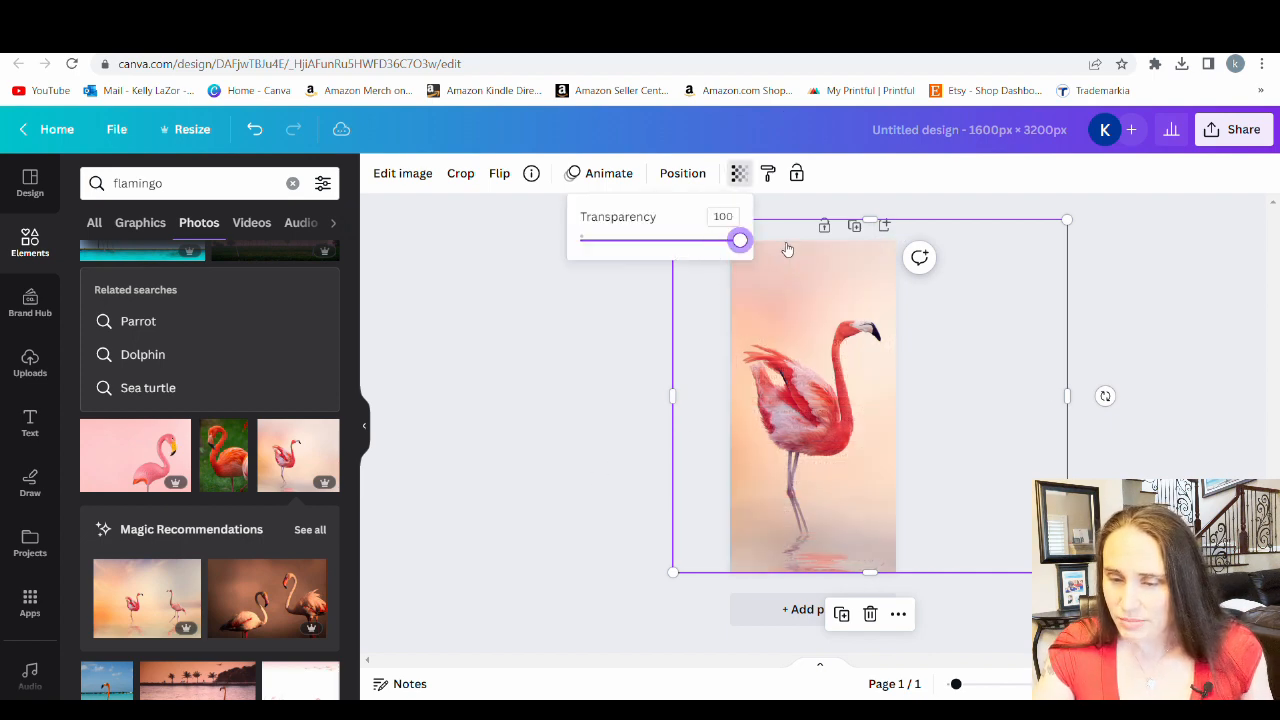
left_click(550, 434)
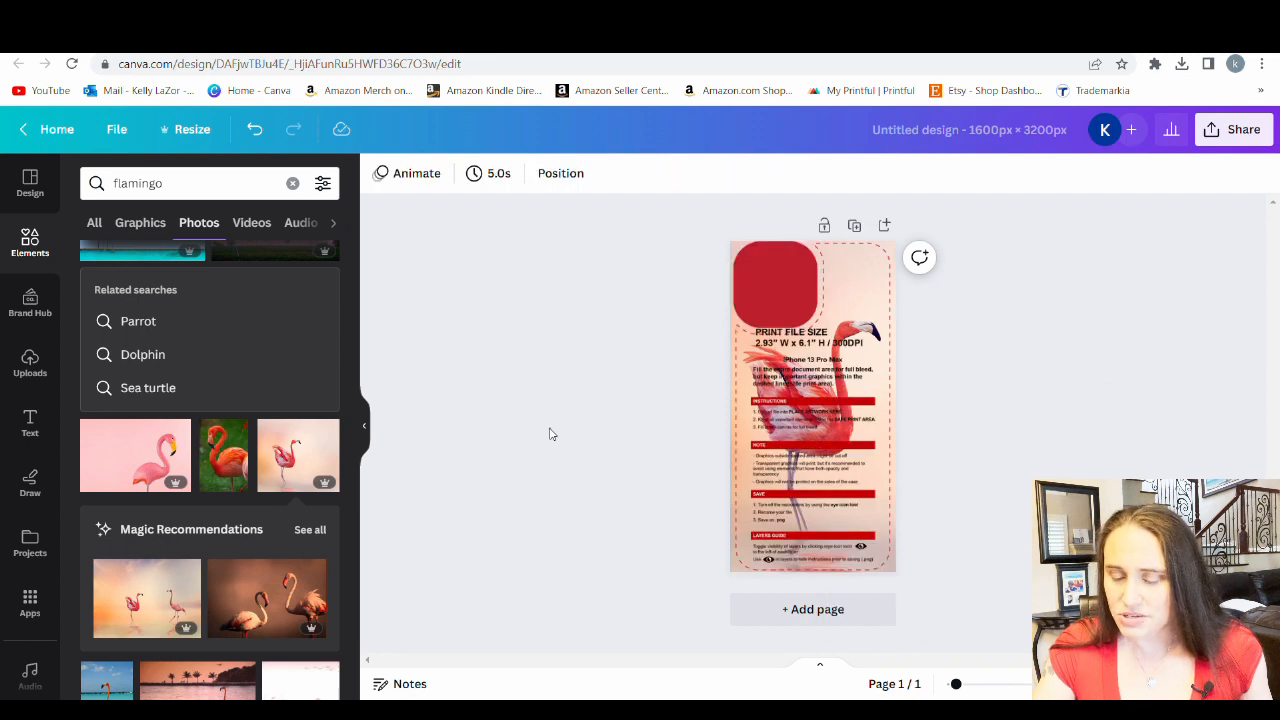
left_click_drag(820, 385, 430, 640)
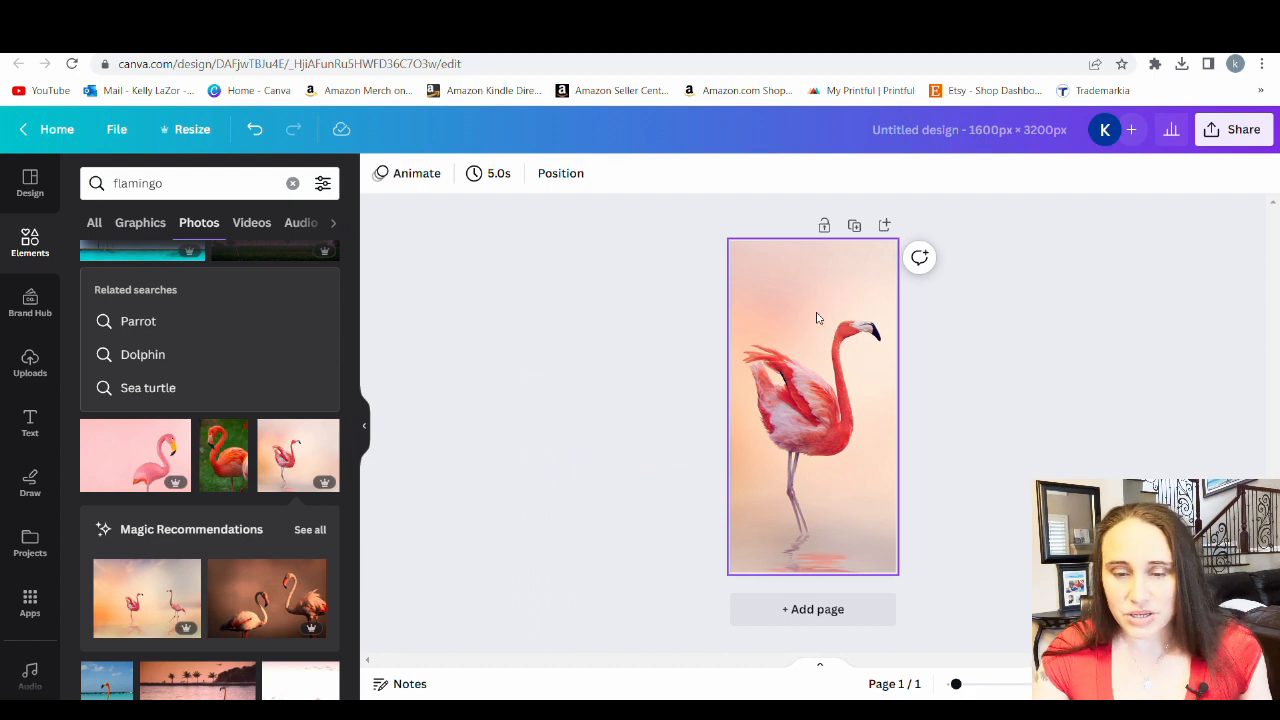
Adjust the flamingo background photo to a contrast of 7 and a saturation of 19
left_click(757, 353)
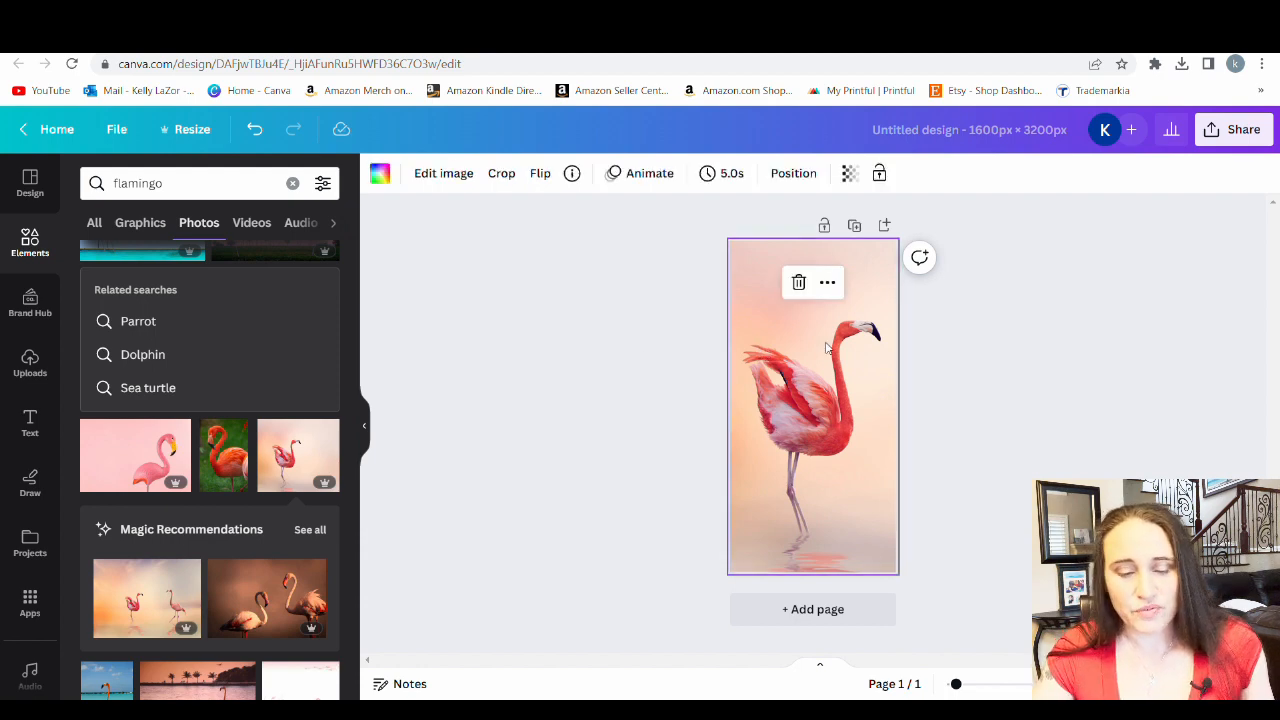
left_click(465, 176)
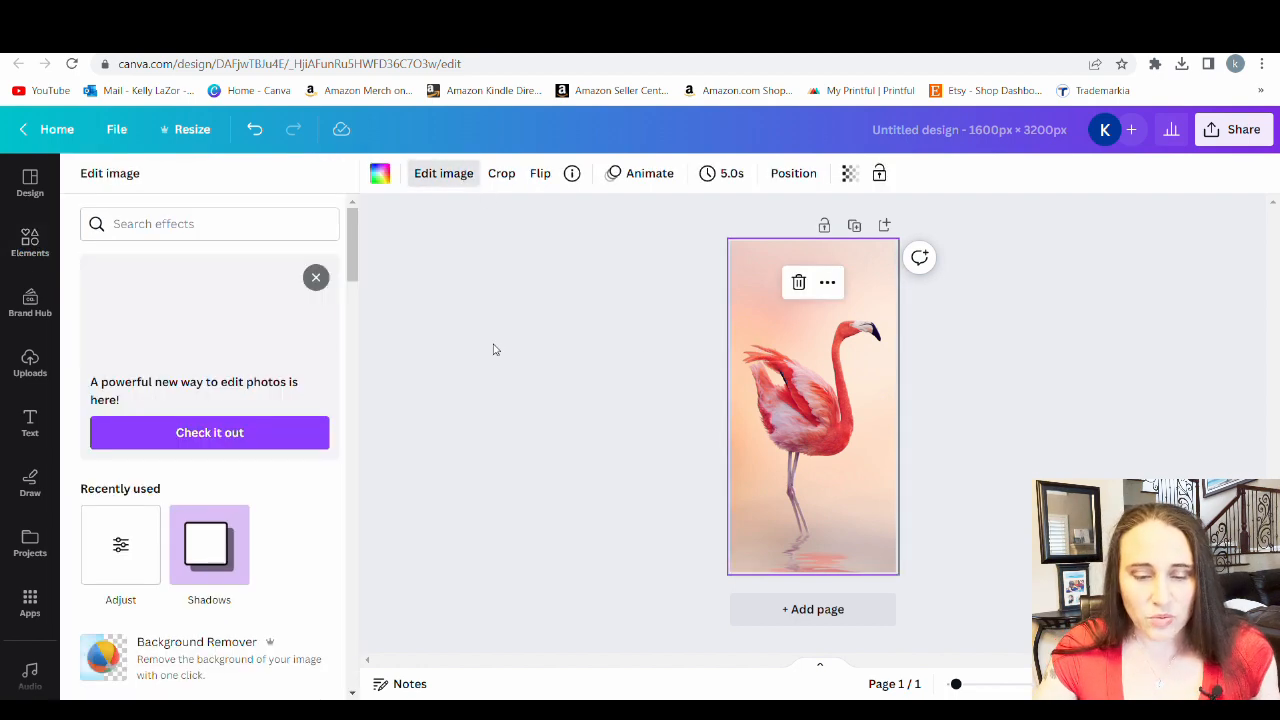
scroll(182, 262, "down", 2)
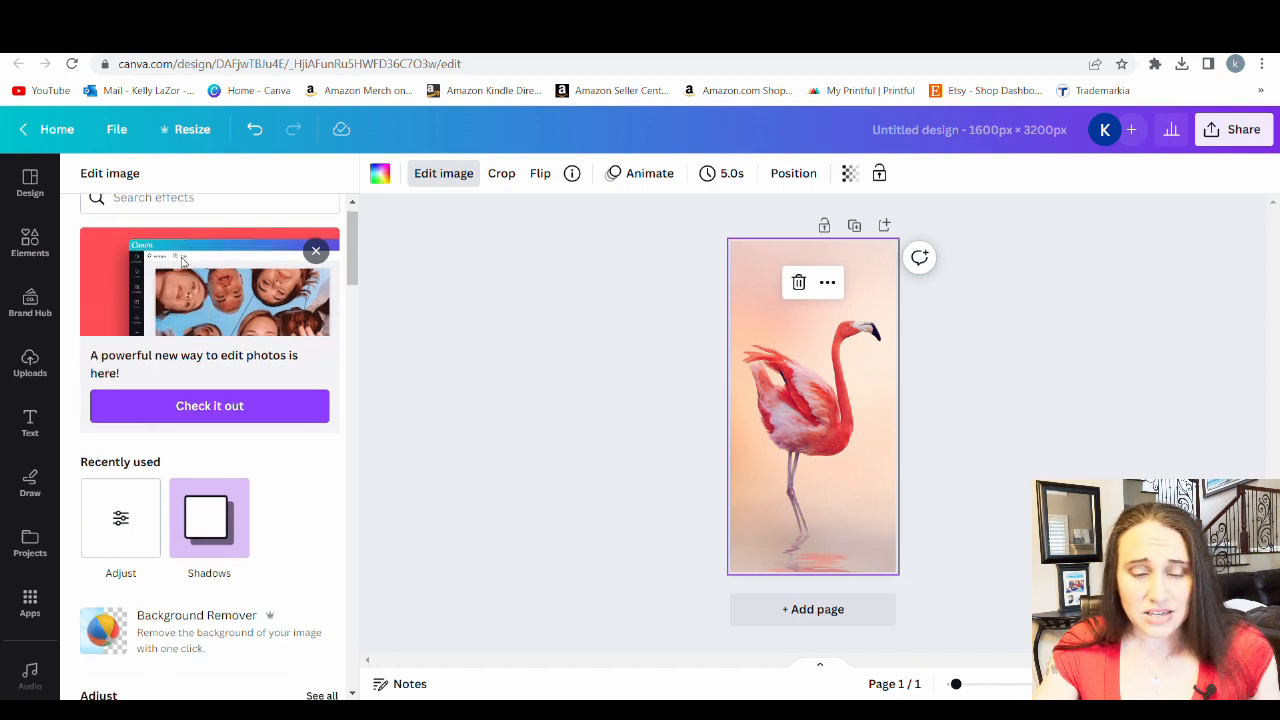
scroll(182, 262, "down", 5)
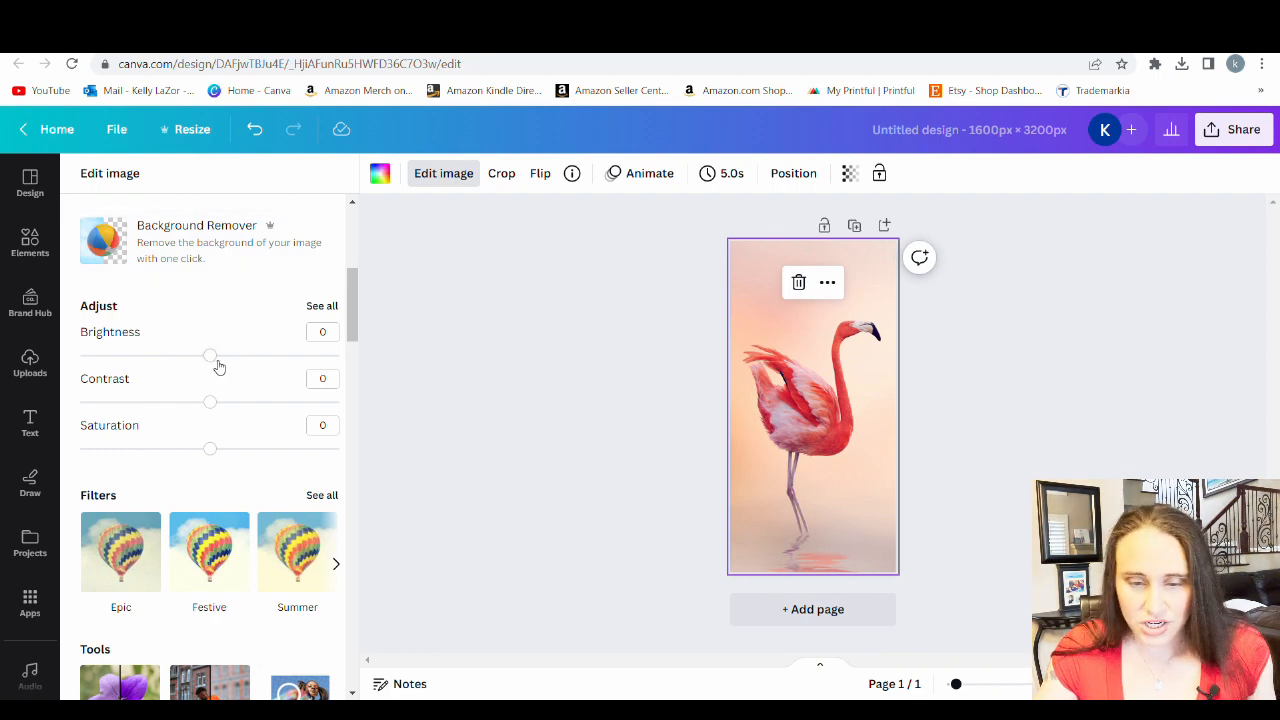
left_click_drag(210, 448, 232, 451)
left_click(210, 402)
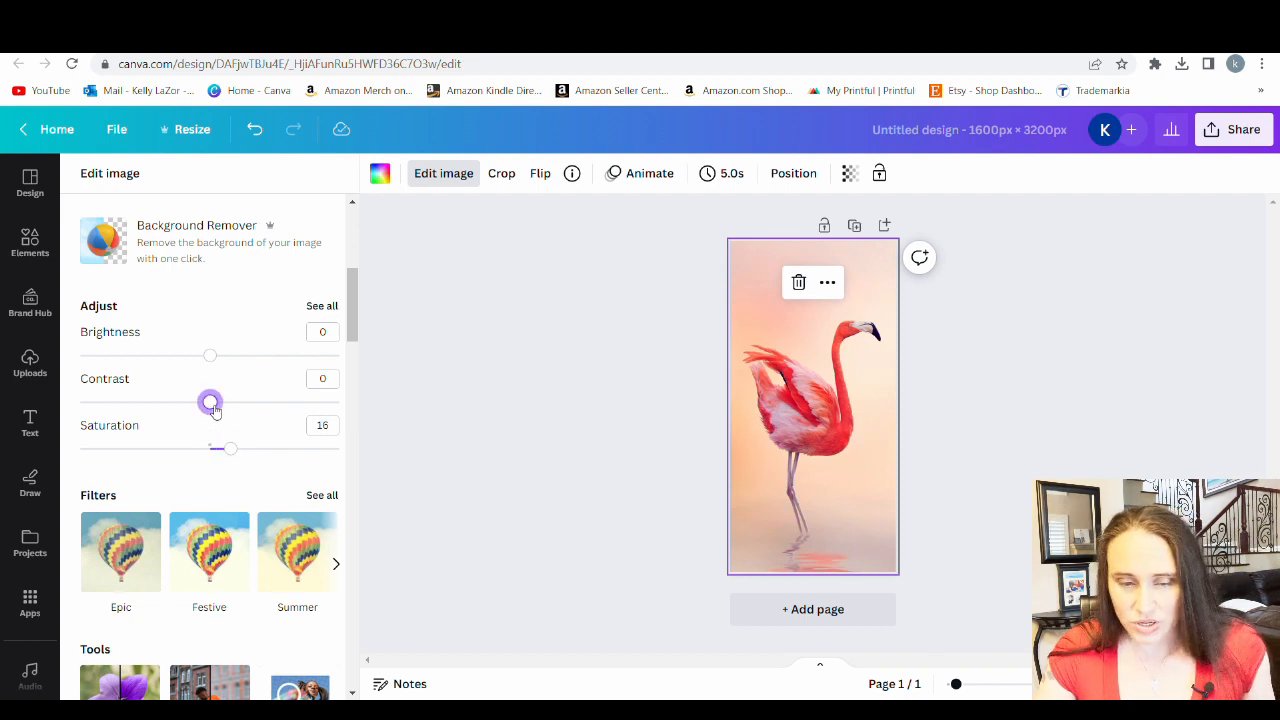
left_click_drag(222, 411, 238, 452)
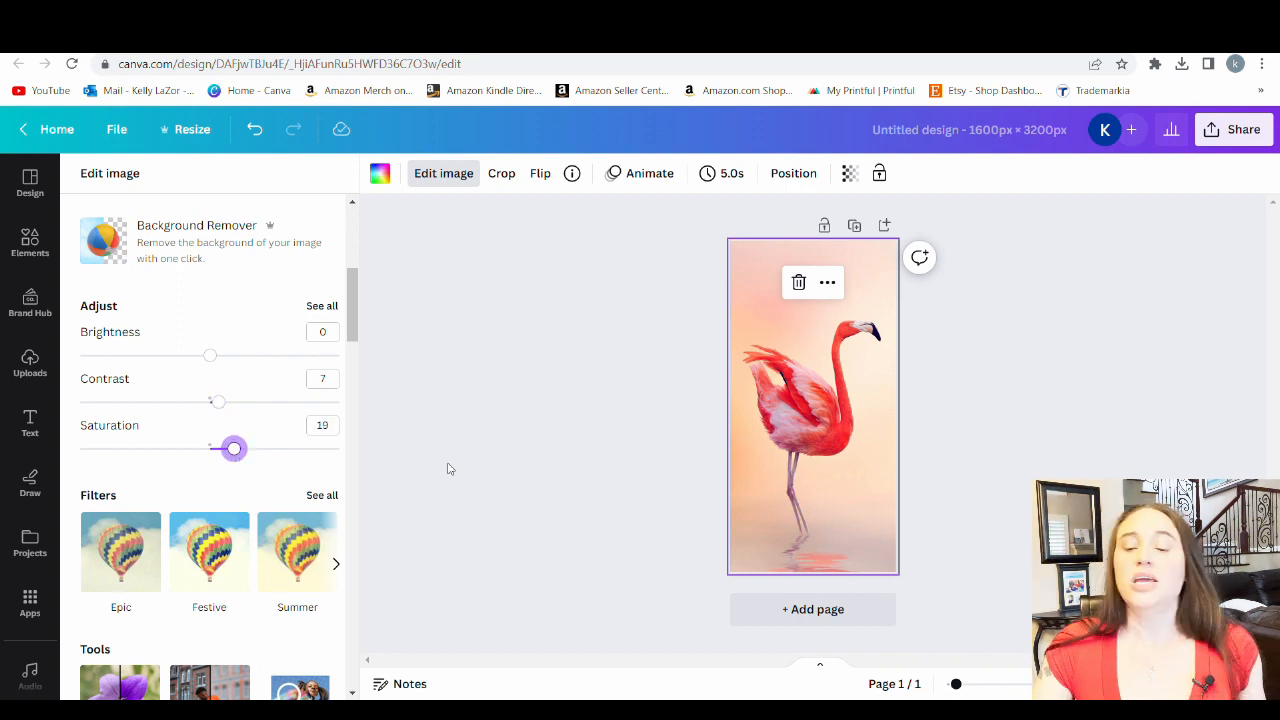
left_click(500, 500)
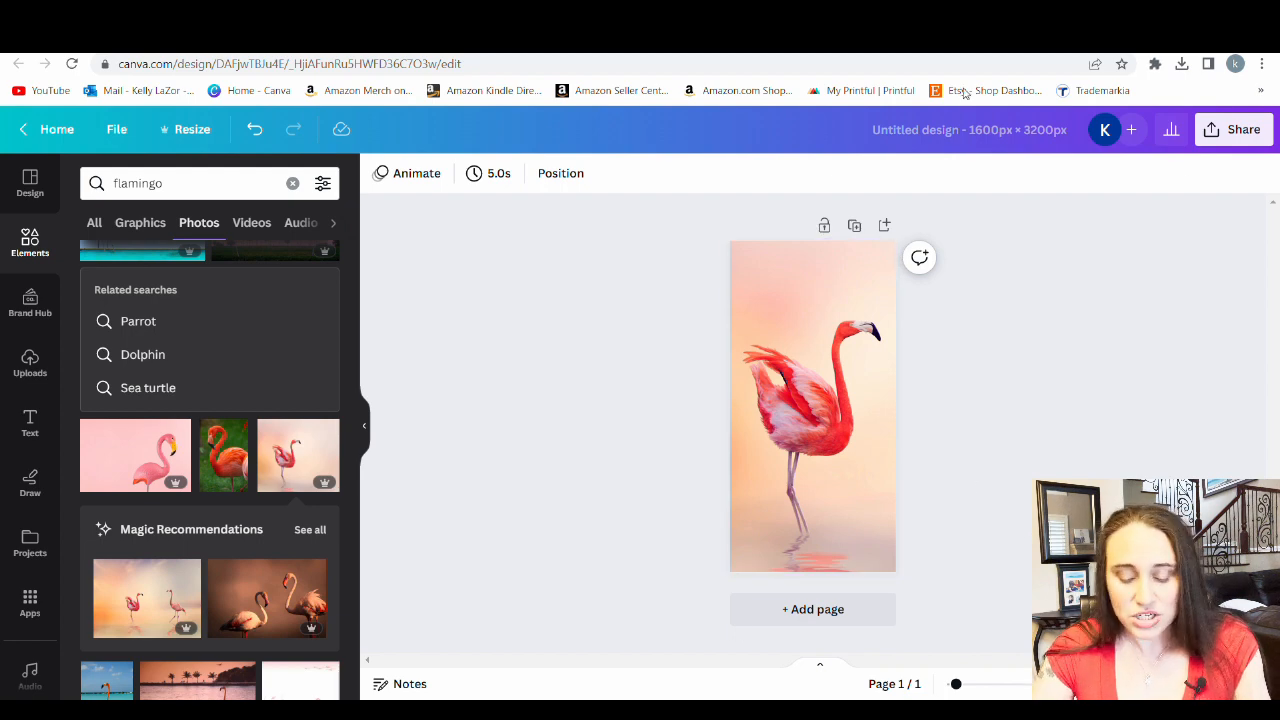
Search the graphics for "blur circle" and place the yellow blurred circle in the page's upper-right corner above the flamingo's head
left_click(196, 185)
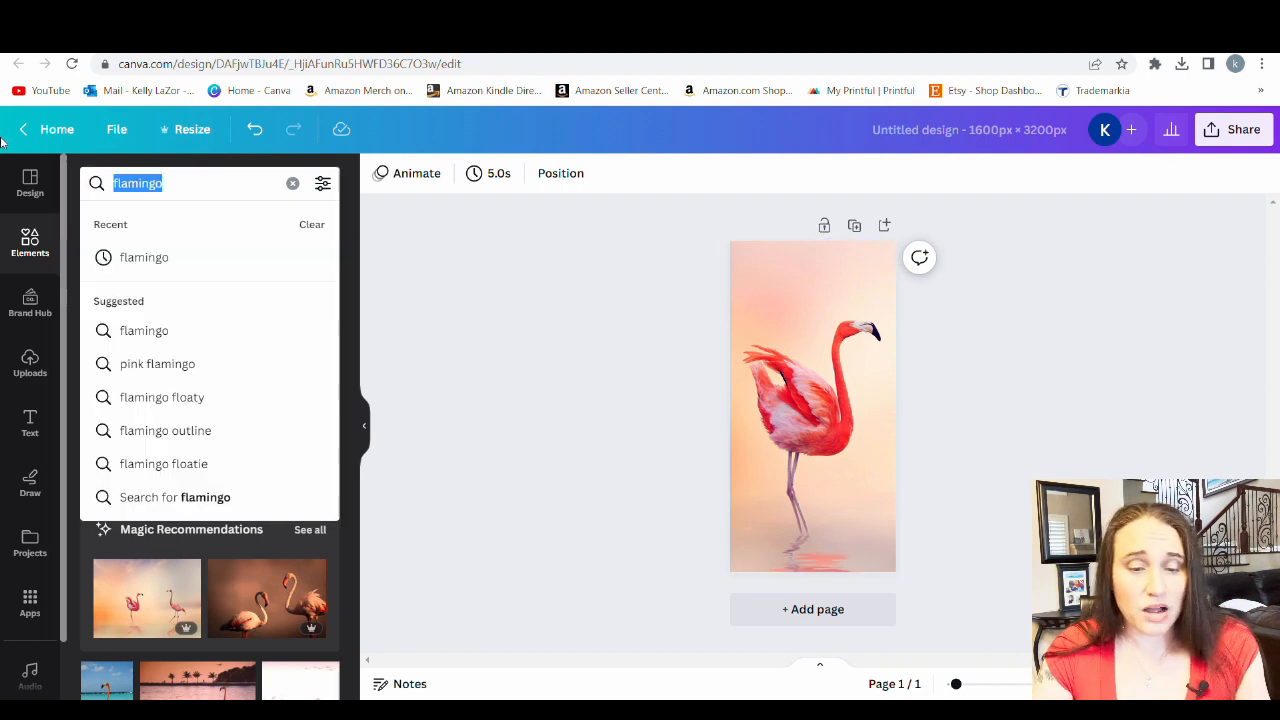
type("bl")
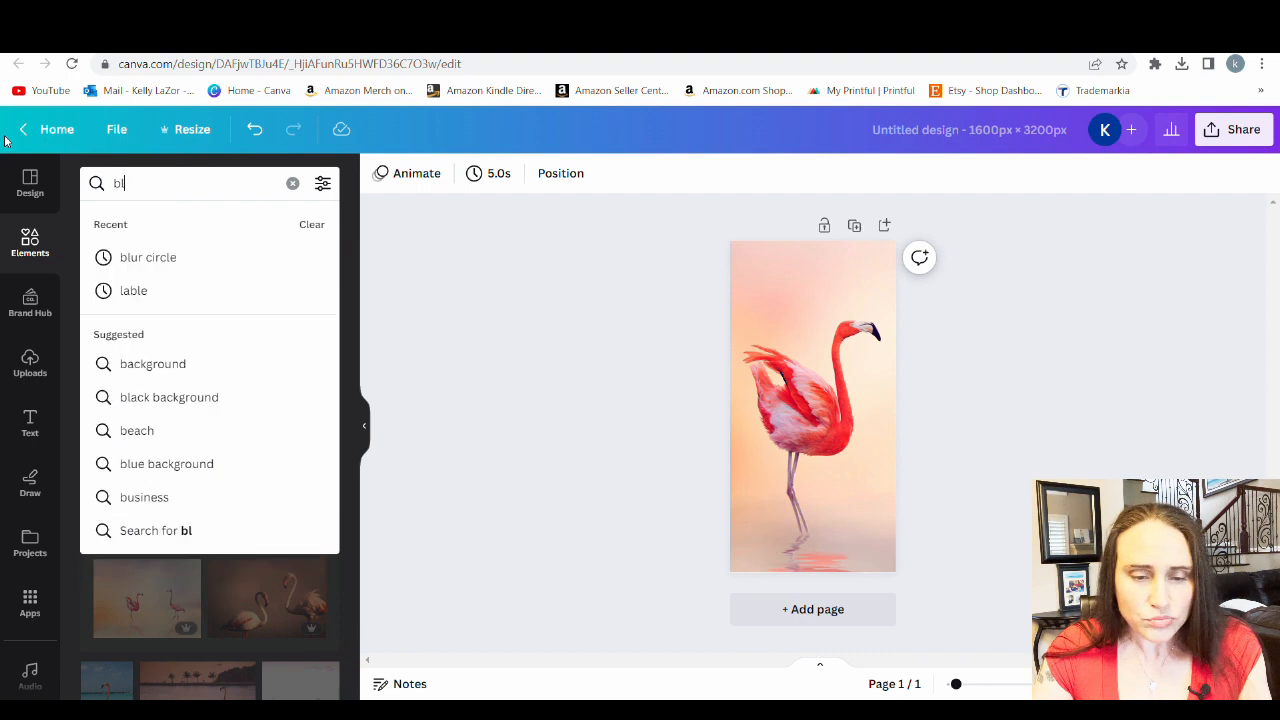
type("ur c")
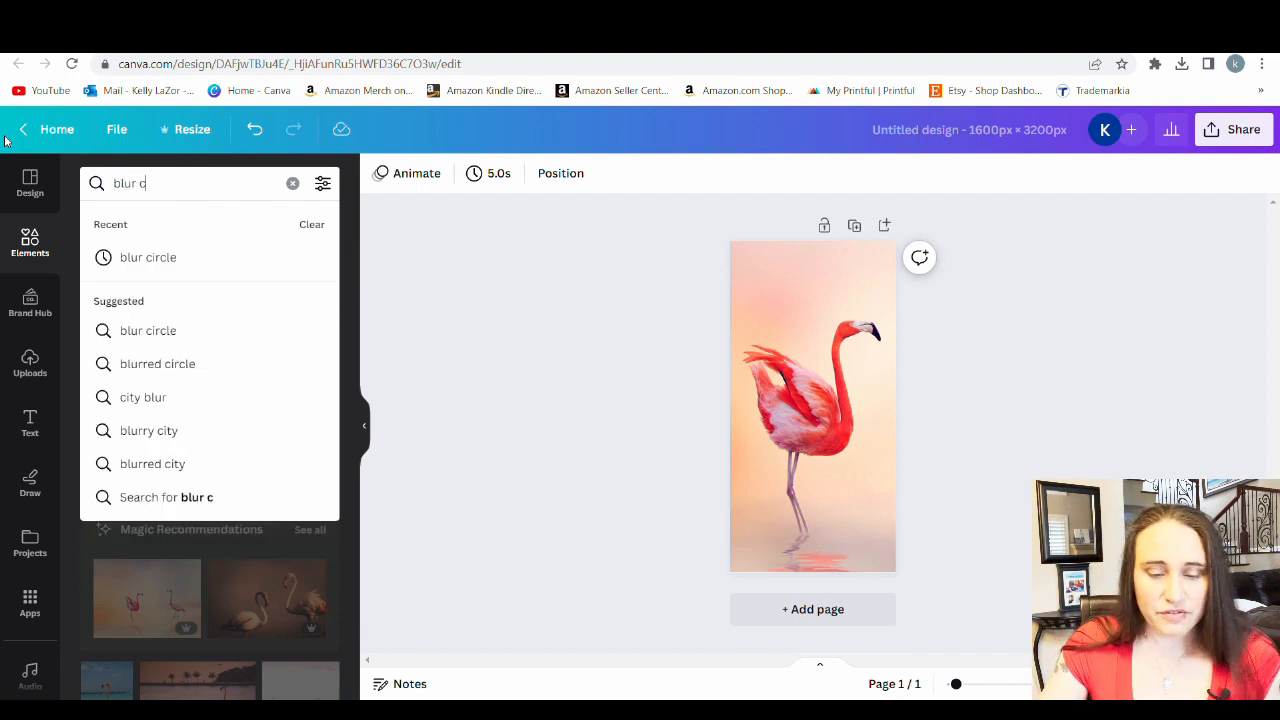
type("ircle")
key("Return")
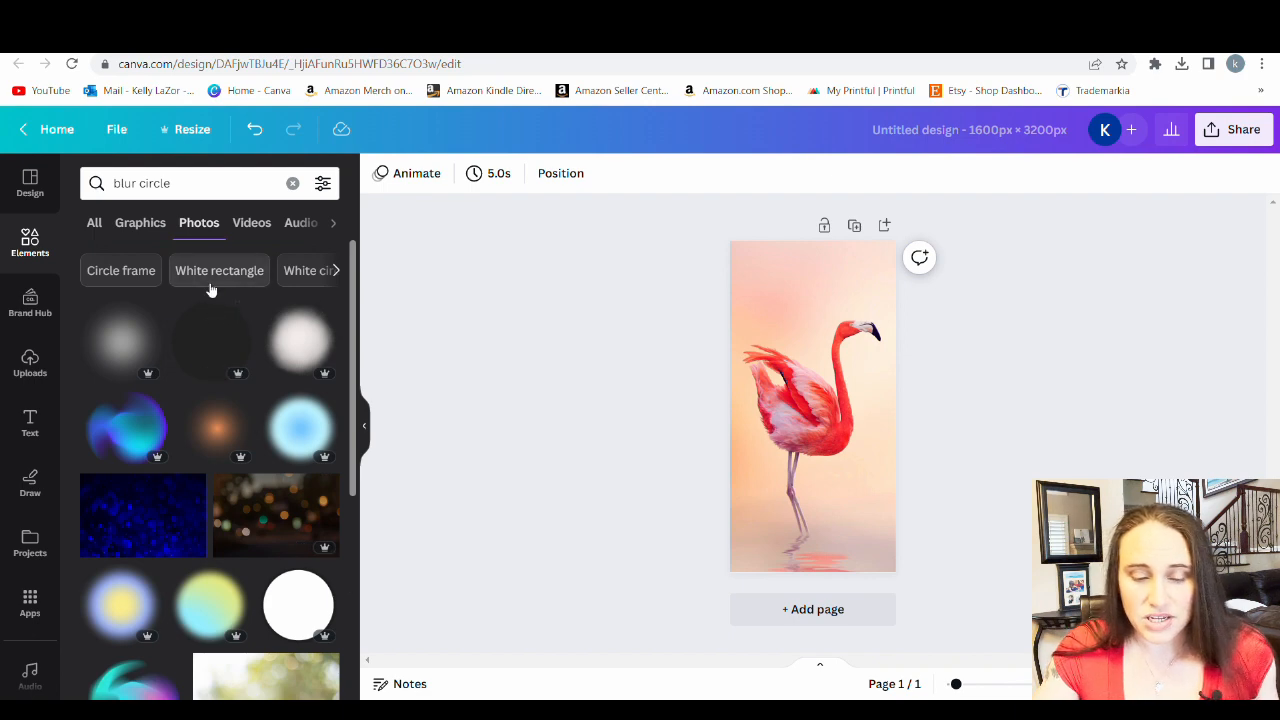
left_click(143, 224)
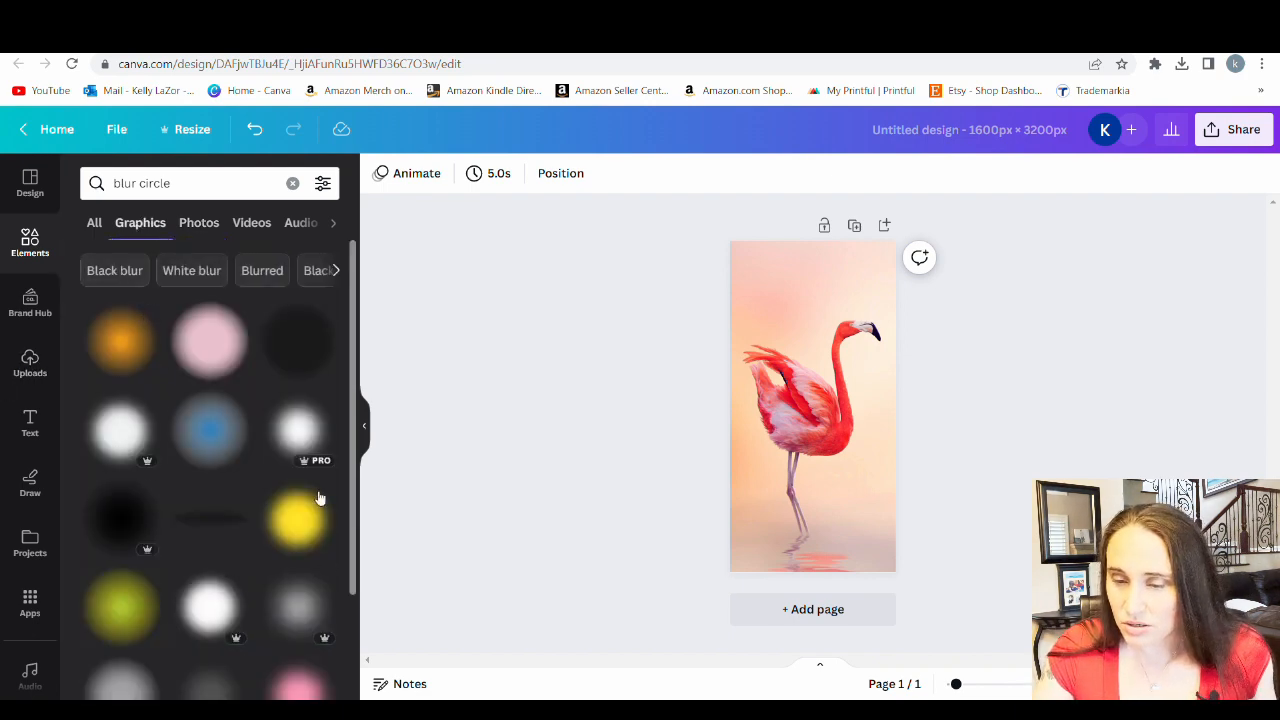
left_click(309, 527)
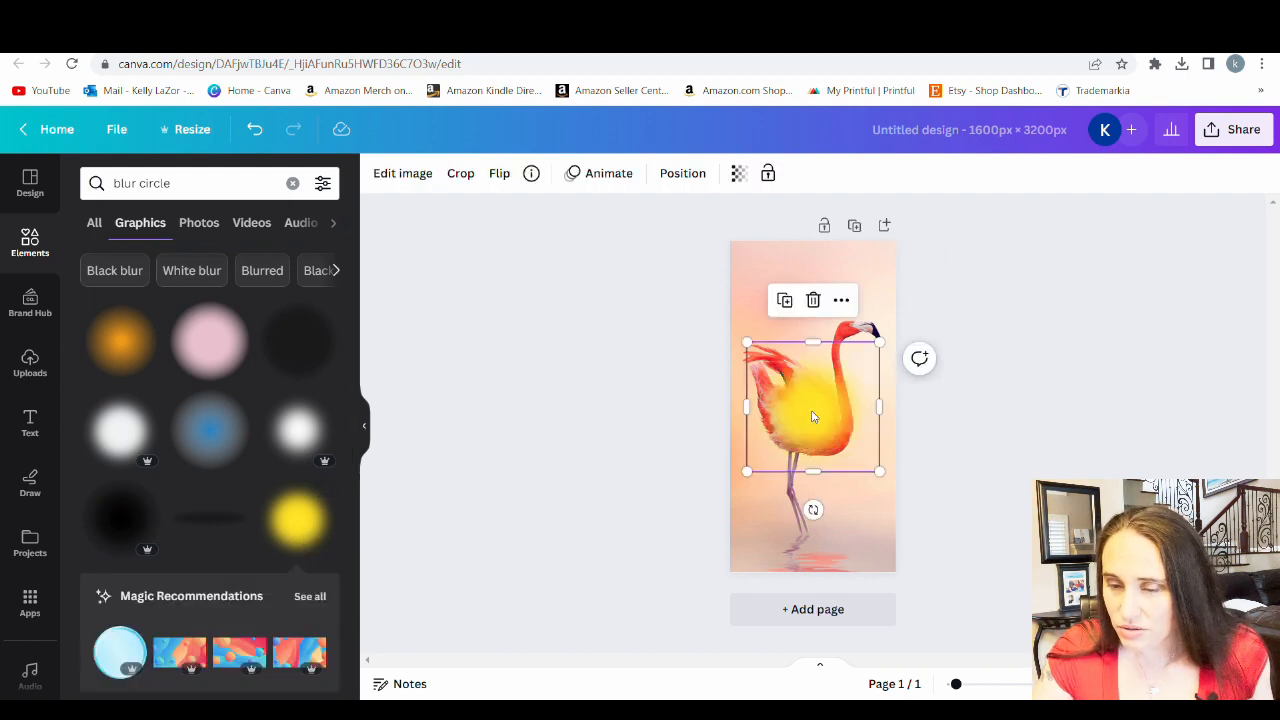
left_click_drag(811, 420, 858, 271)
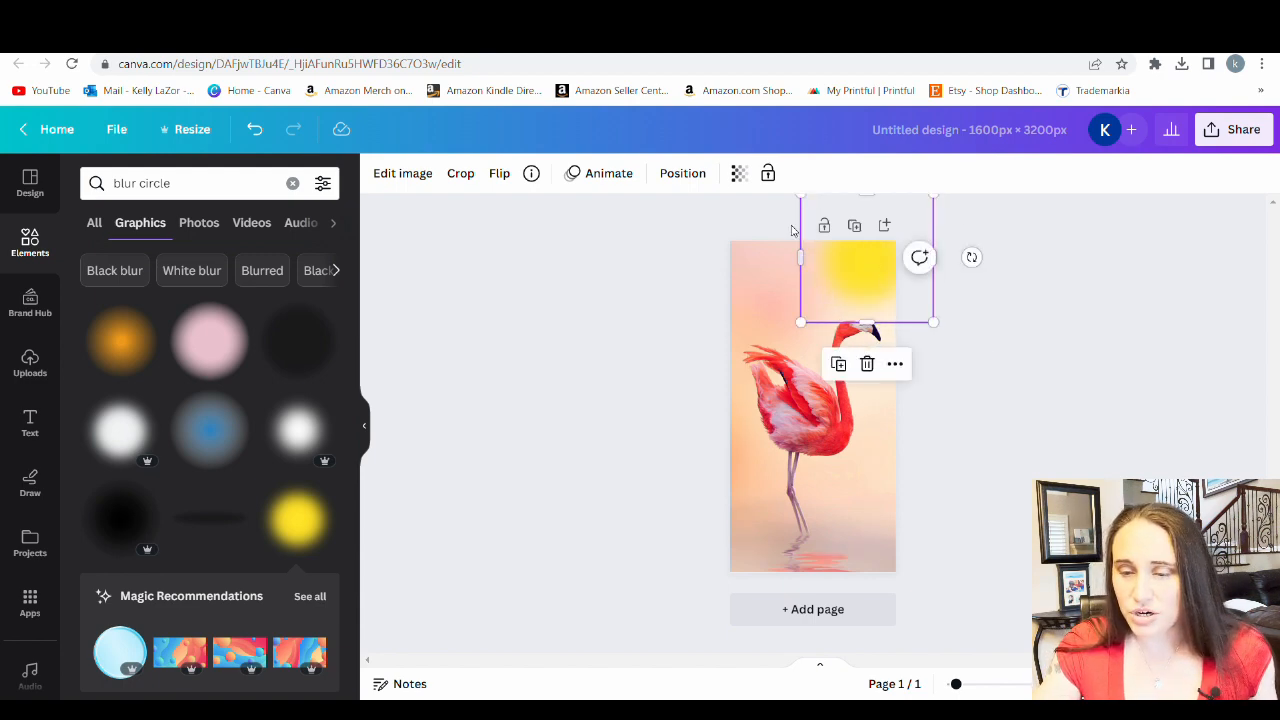
Make the yellow blurred circle semi-transparent and nudge it slightly right toward the page's edge
left_click(740, 176)
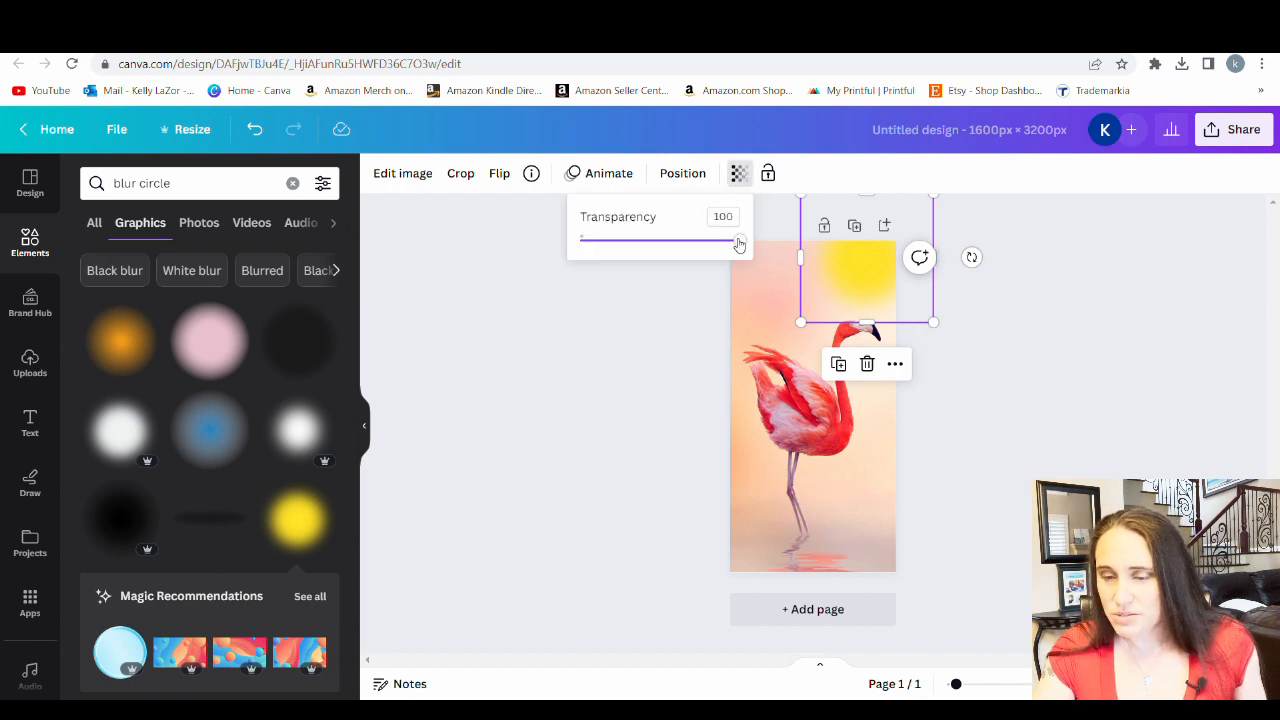
left_click_drag(740, 243, 678, 244)
left_click(672, 380)
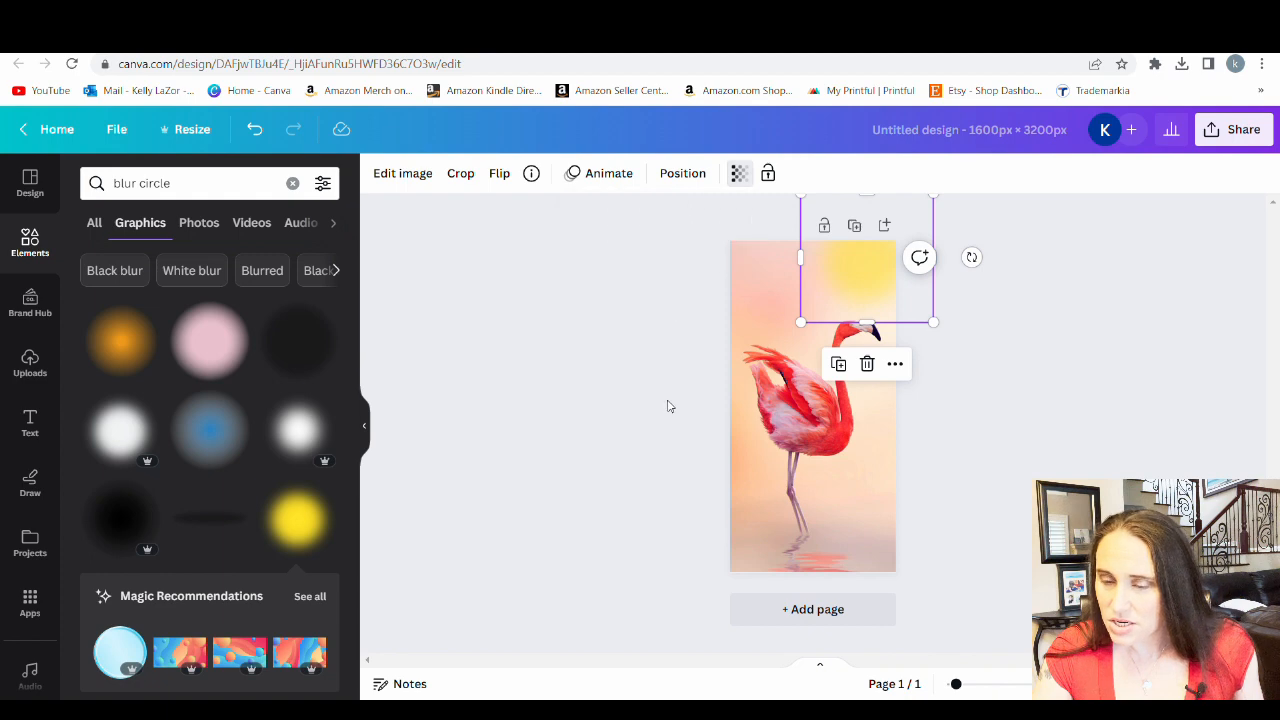
left_click(995, 408)
left_click(893, 282)
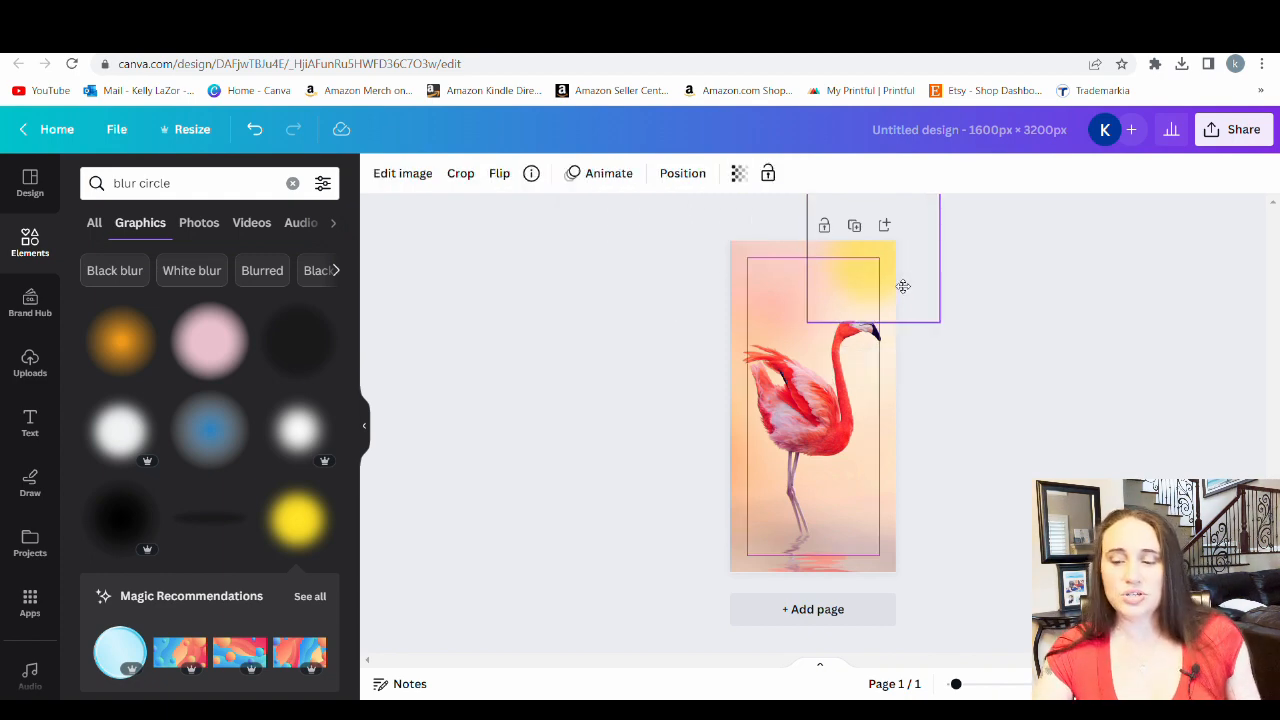
left_click(990, 448)
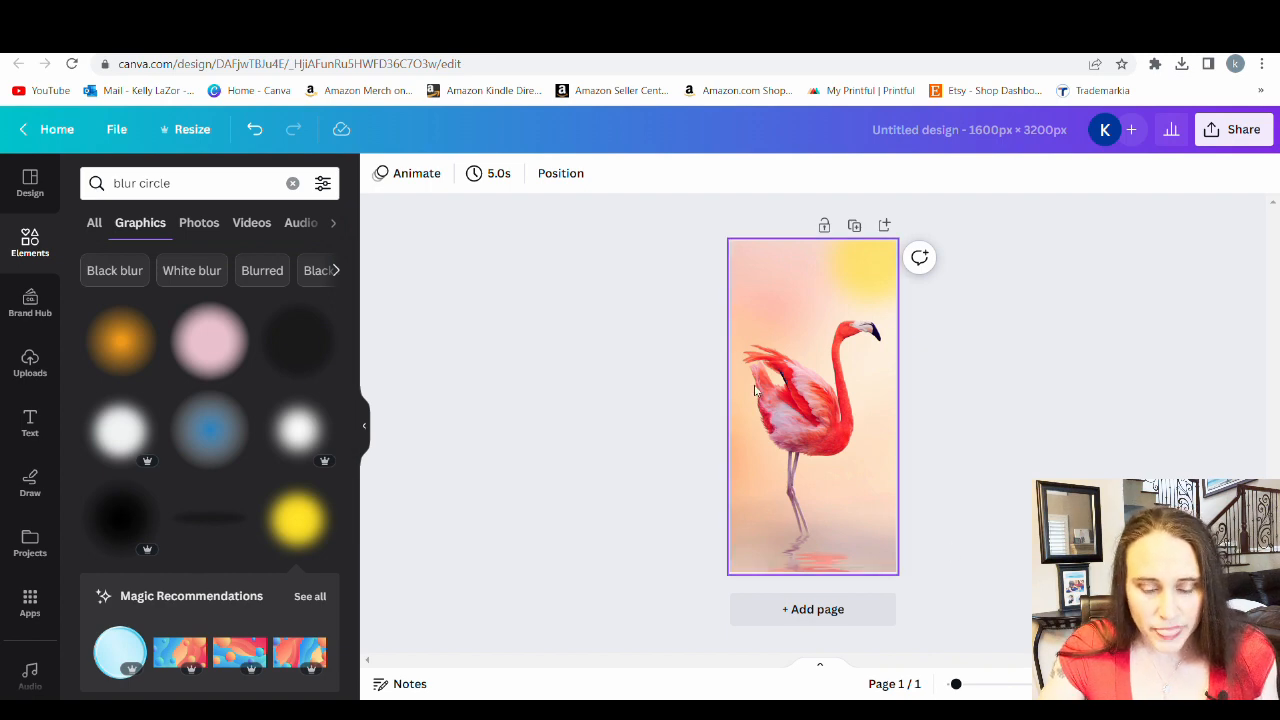
Add the blue blurred circle and place it across the page's bottom edge below the flamingo's feet
scroll(210, 360, "down", 5)
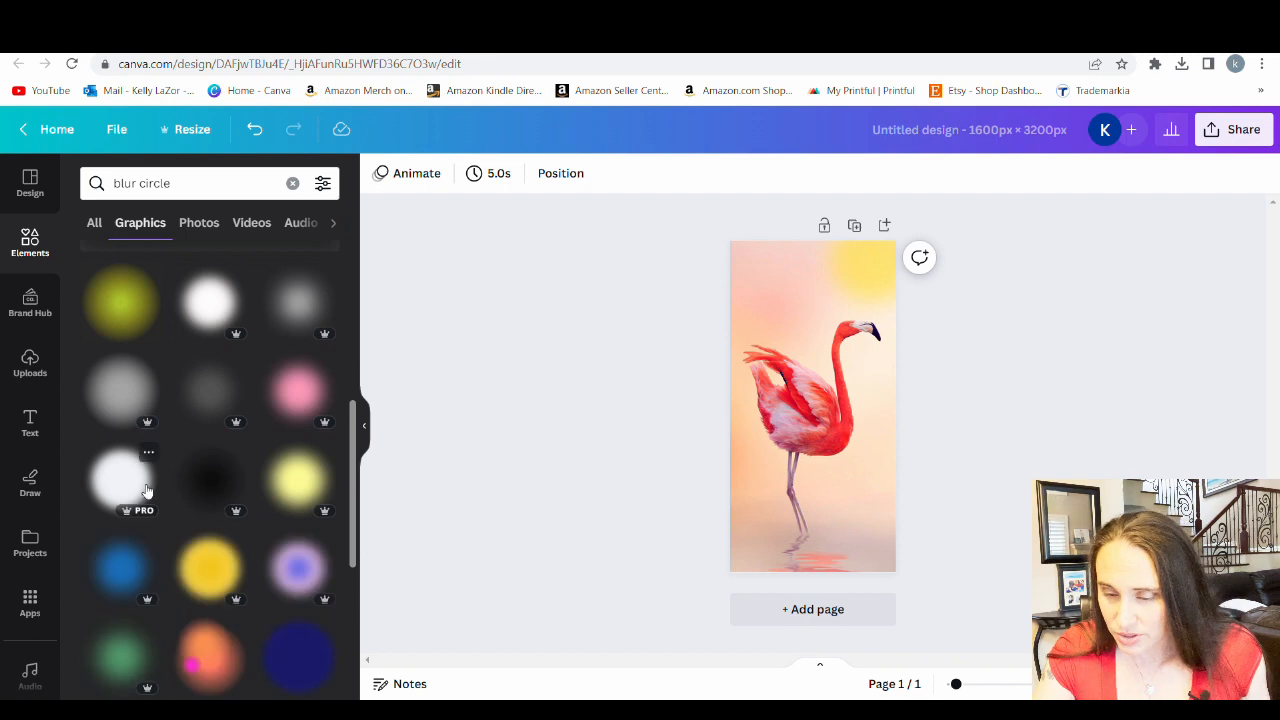
scroll(160, 495, "down", 2)
left_click(115, 490)
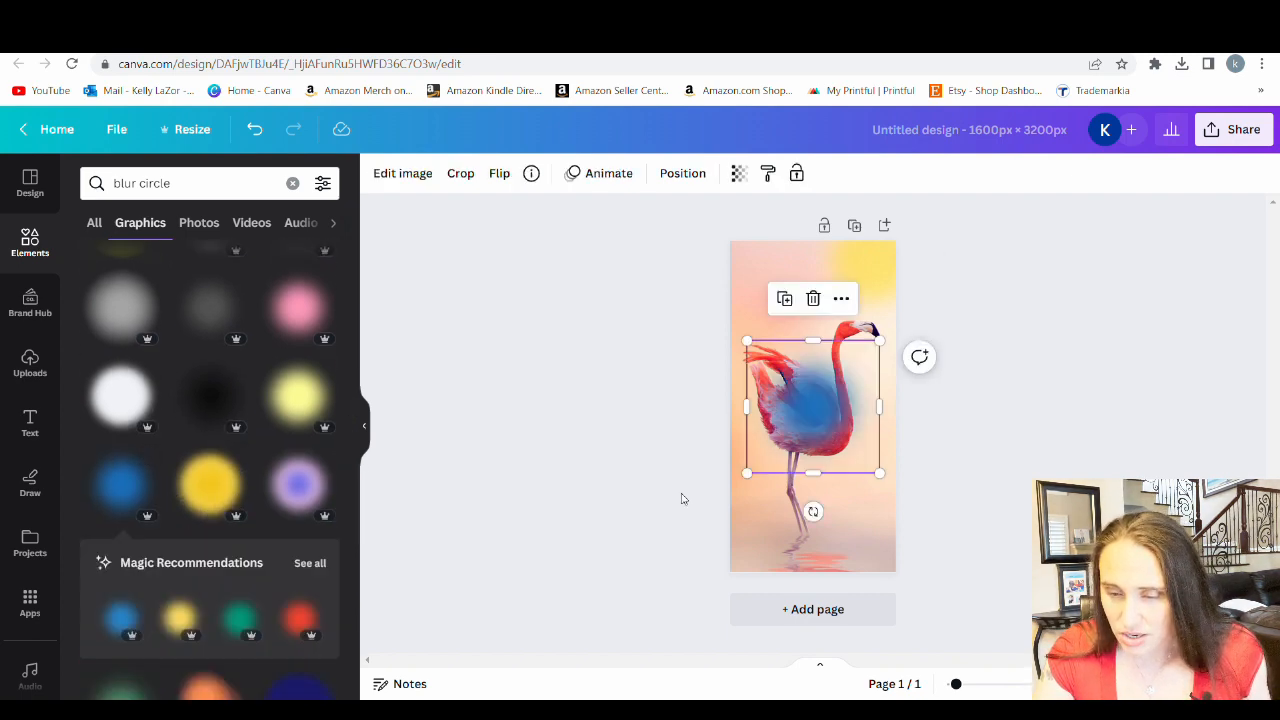
left_click_drag(835, 418, 805, 590)
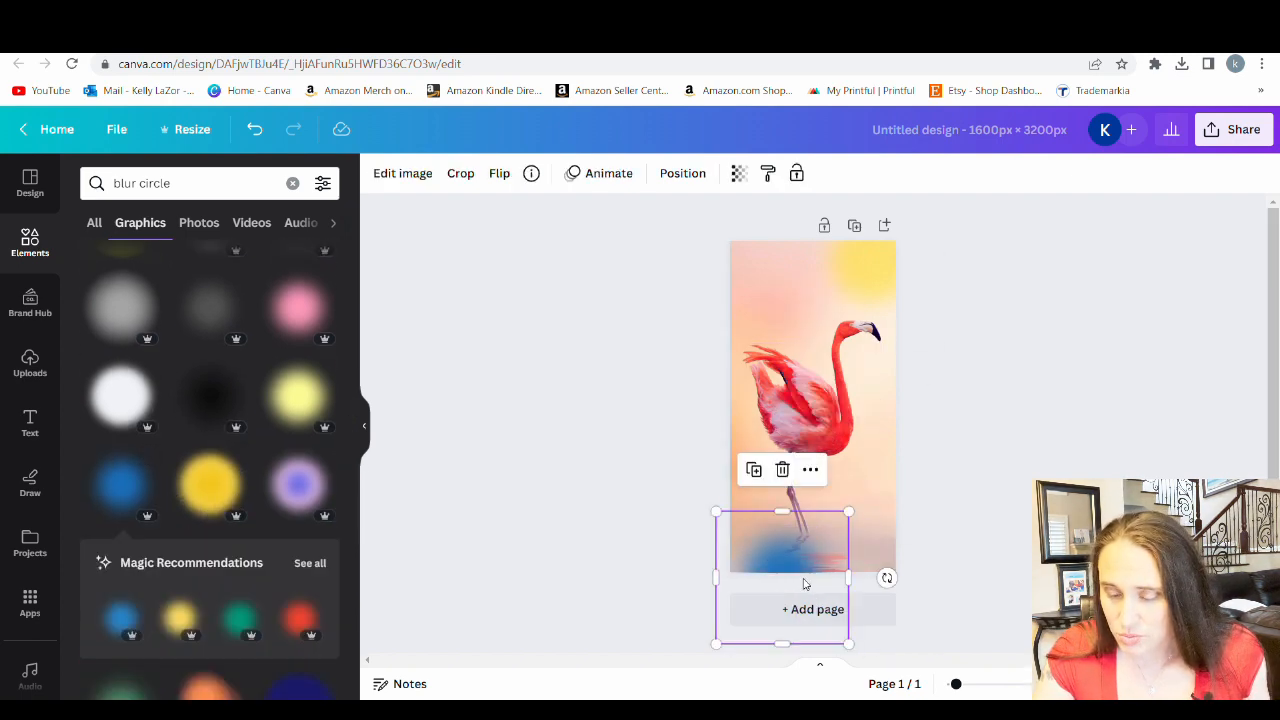
Enlarge the blue blurred circle to about double size, centre it across the page's bottom edge and make it semi-transparent
left_click_drag(850, 514, 1124, 459)
left_click_drag(890, 492, 852, 584)
left_click(738, 173)
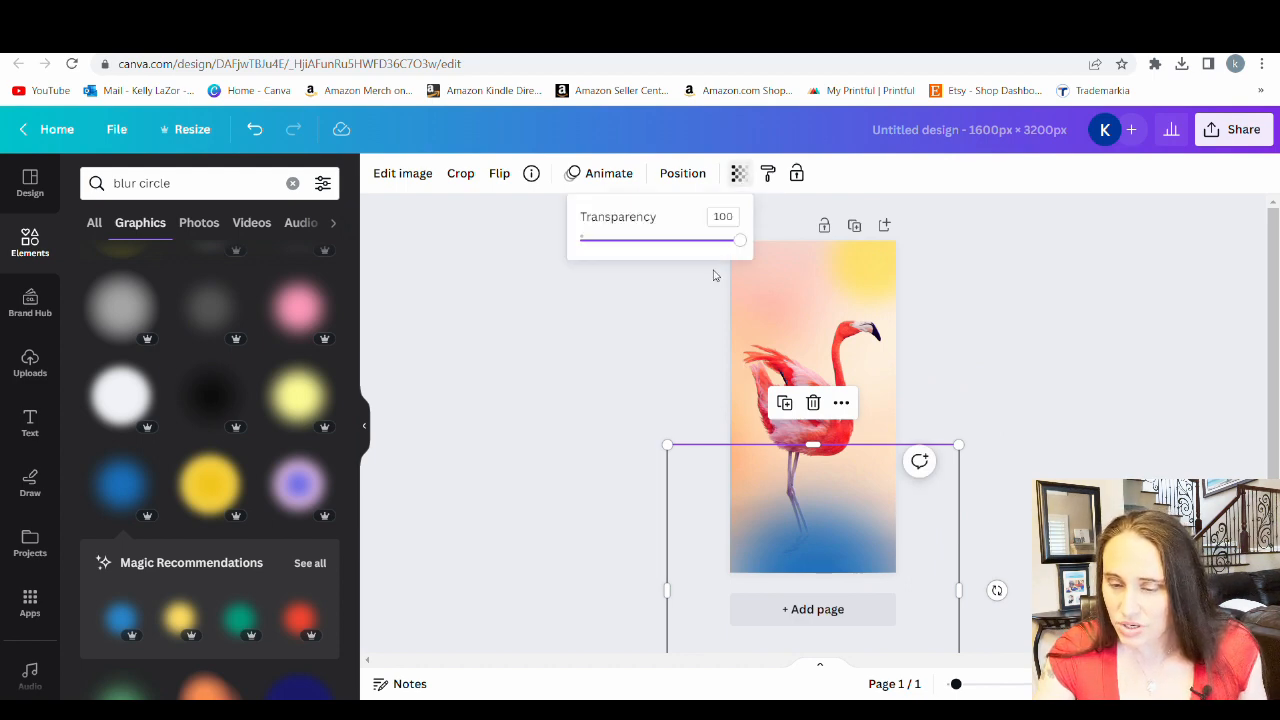
left_click_drag(740, 242, 668, 244)
left_click(577, 431)
left_click(600, 440)
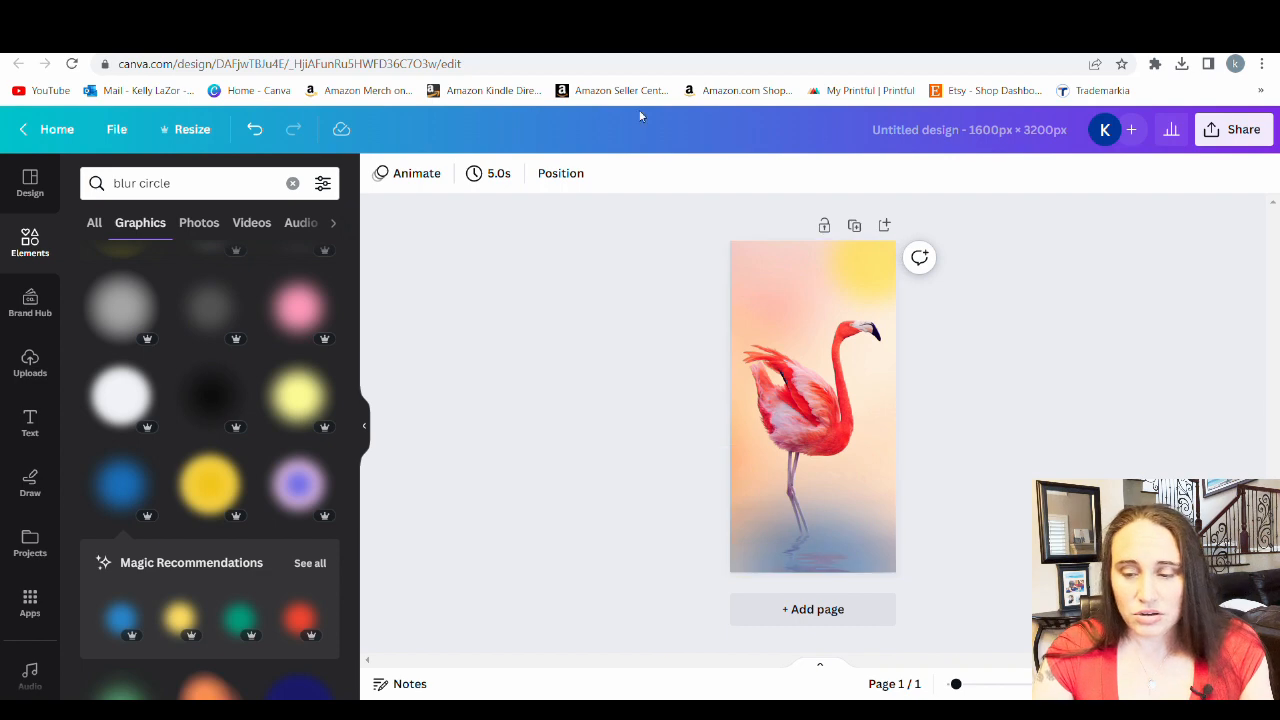
Replace the "blur circle" search with "plumeria" and show only the photo results
left_click(200, 185)
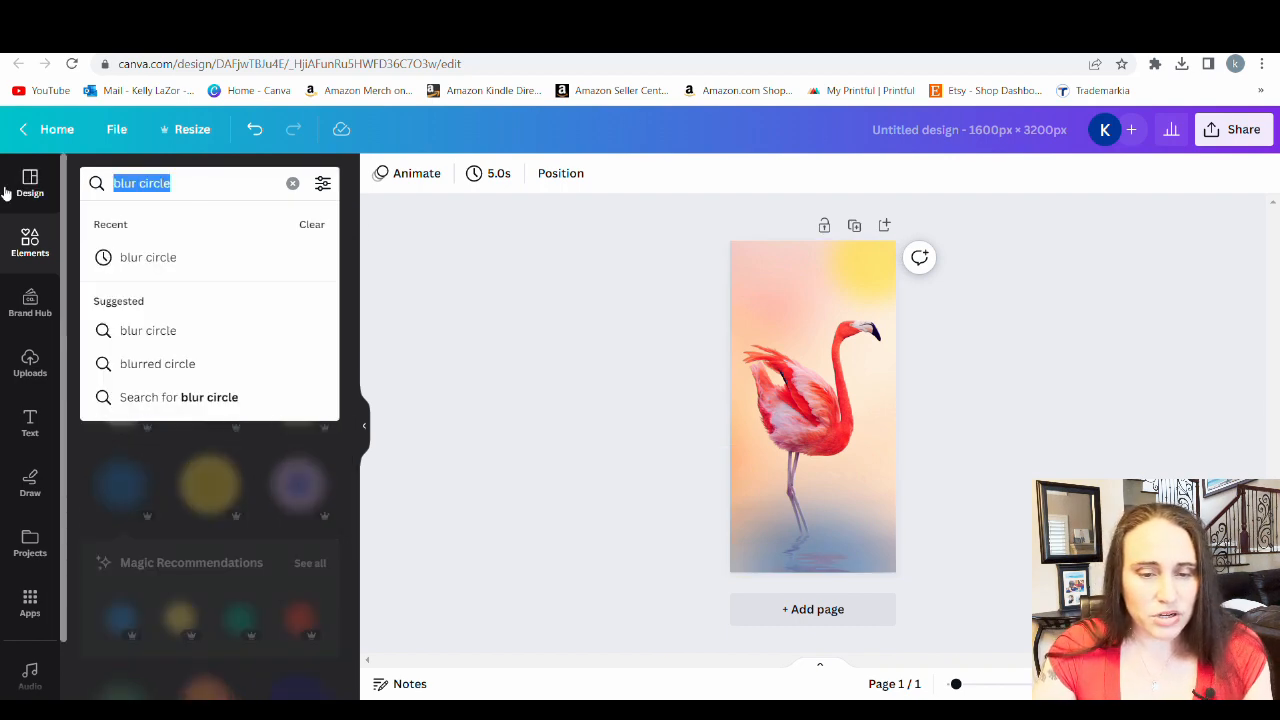
key("BackSpace")
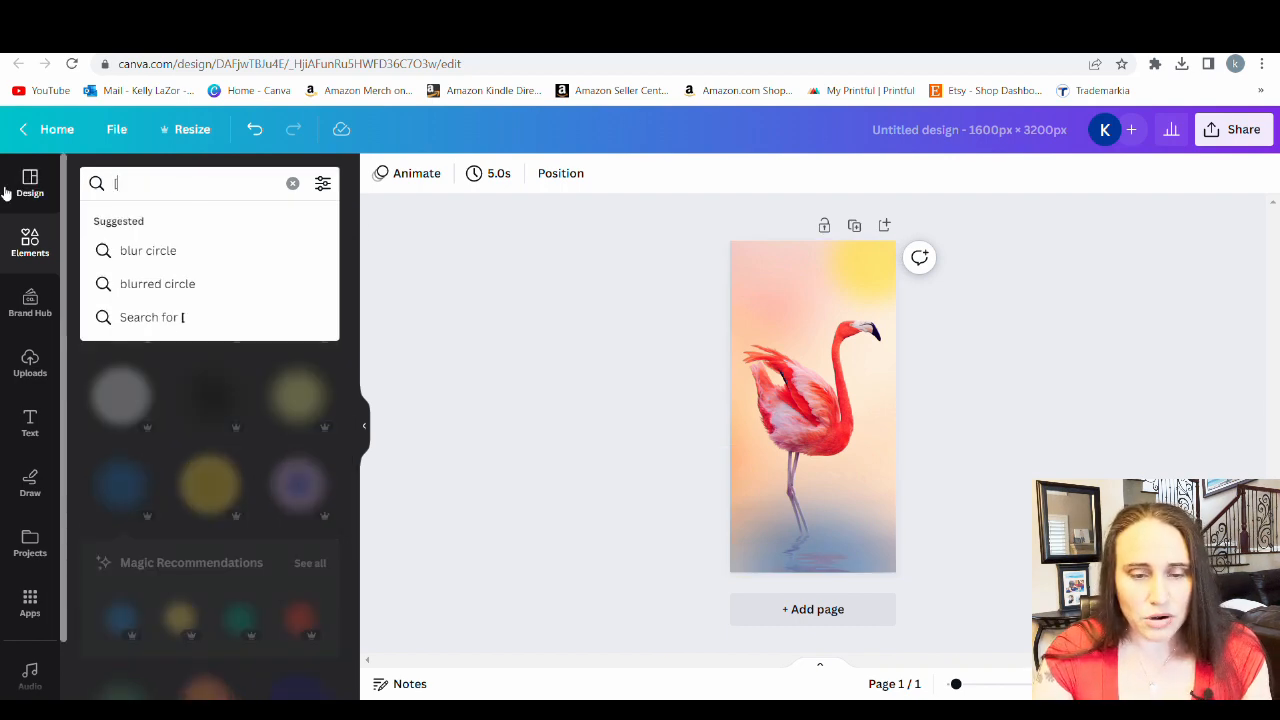
type("plum")
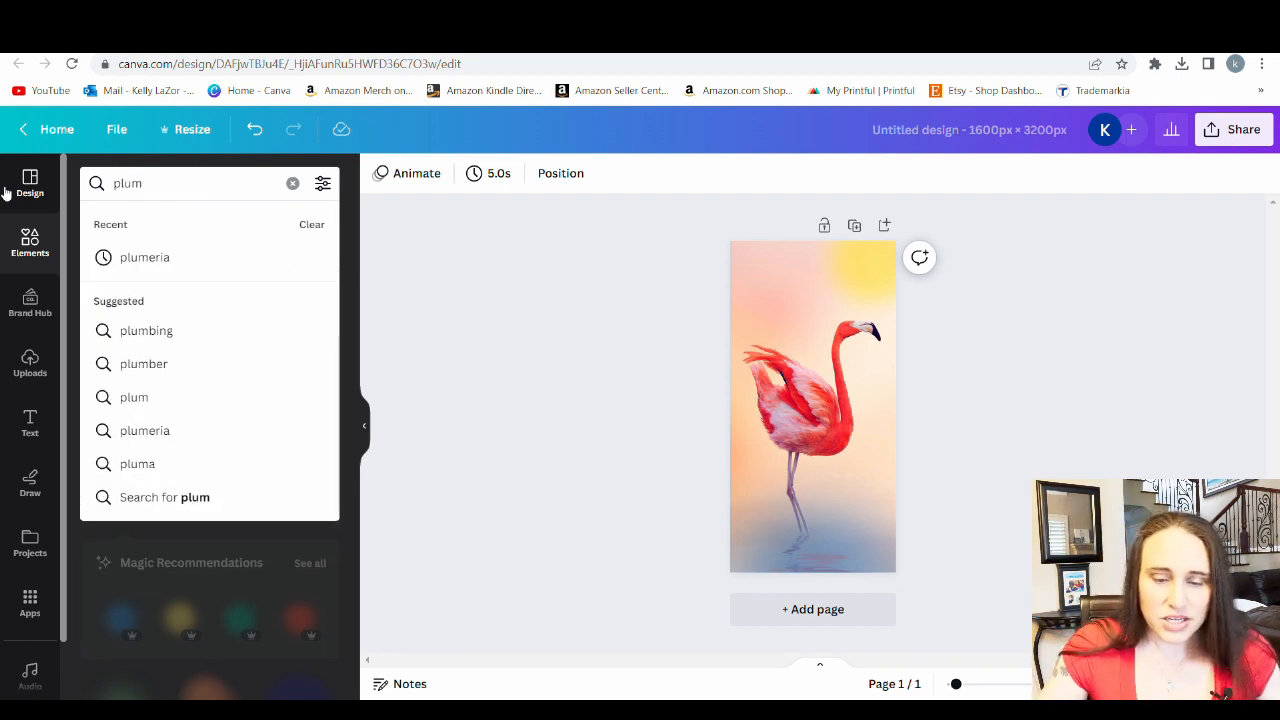
type("eria")
key("Return")
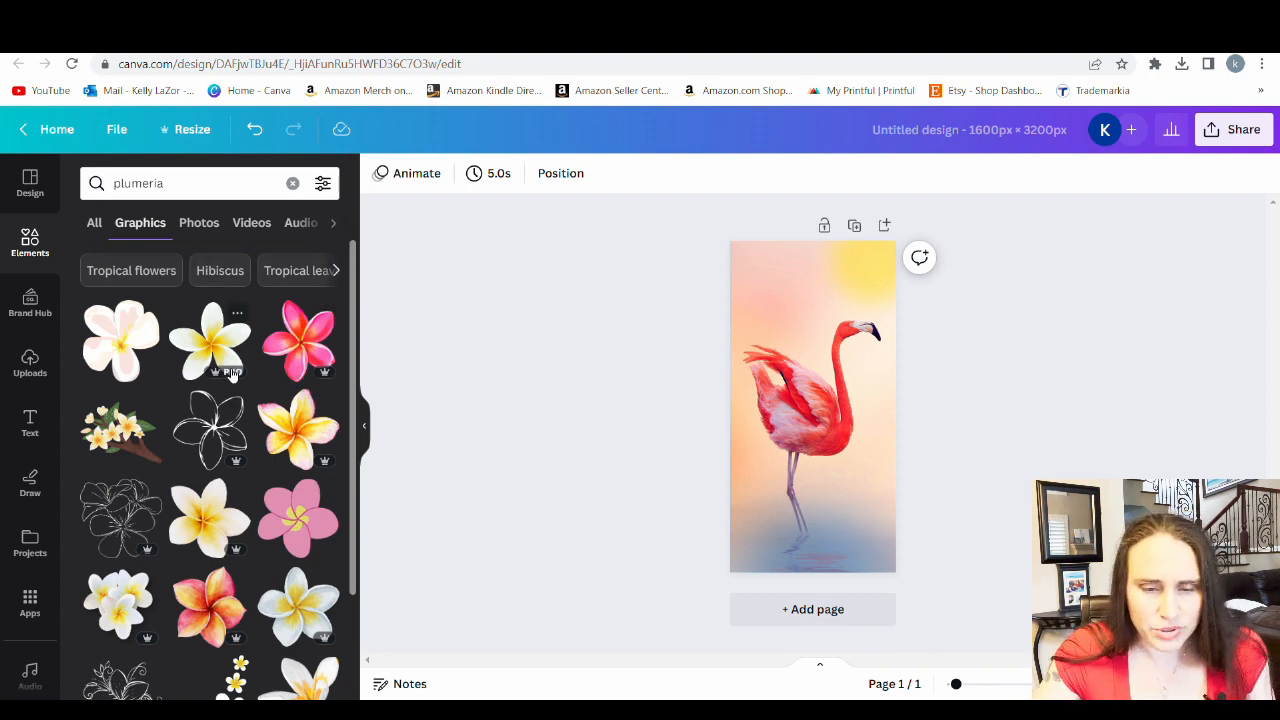
left_click(206, 229)
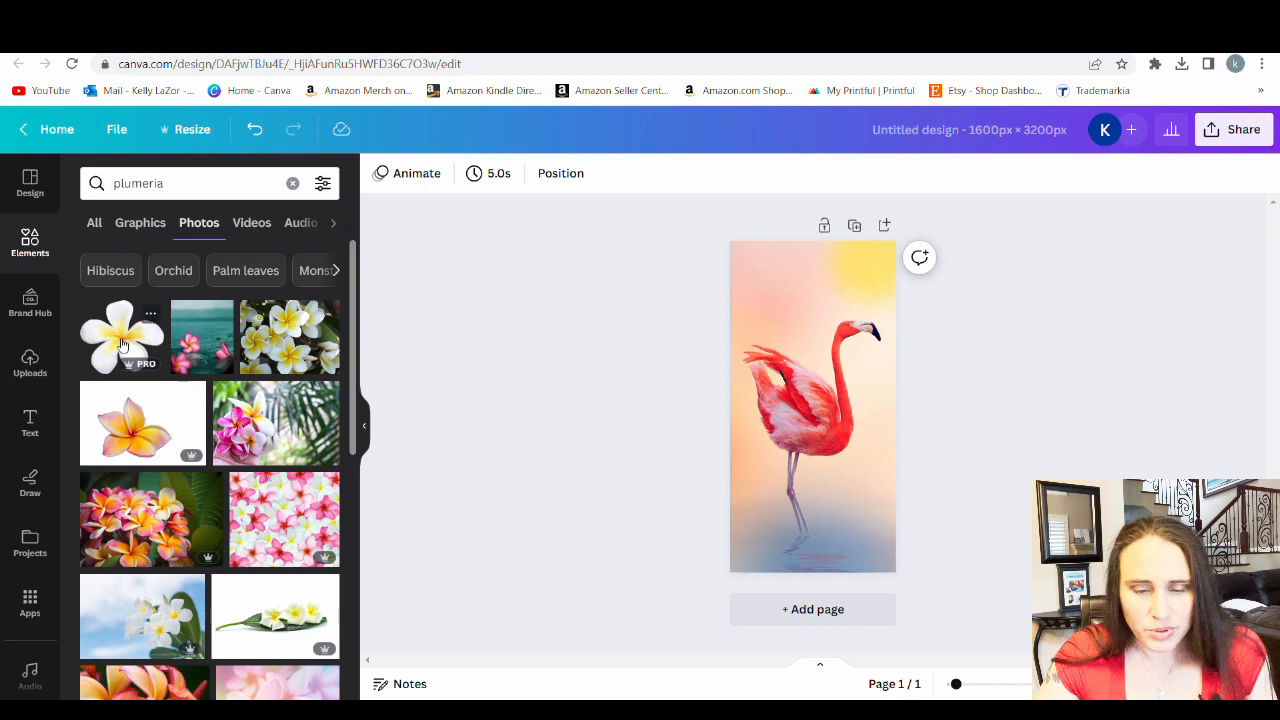
Try the photo of a single yellow-pink plumeria on a black background in the design, and delete it
scroll(115, 327, "down", 4)
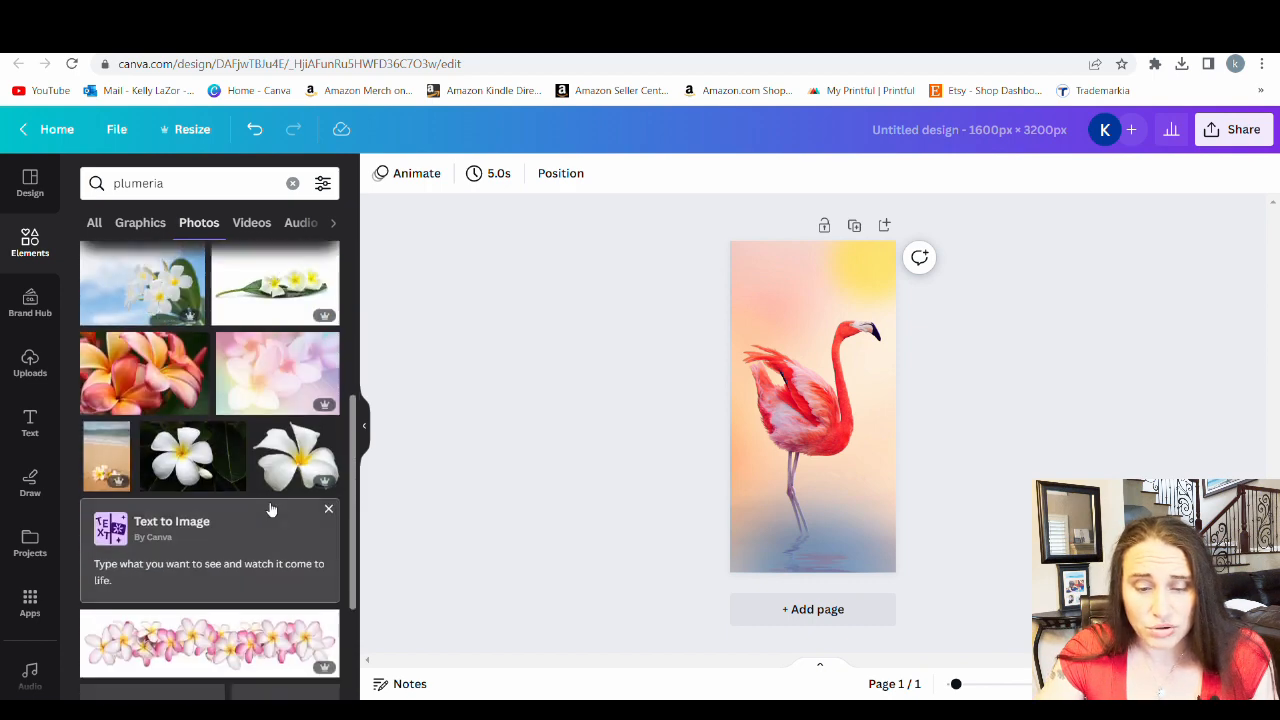
scroll(195, 425, "down", 4)
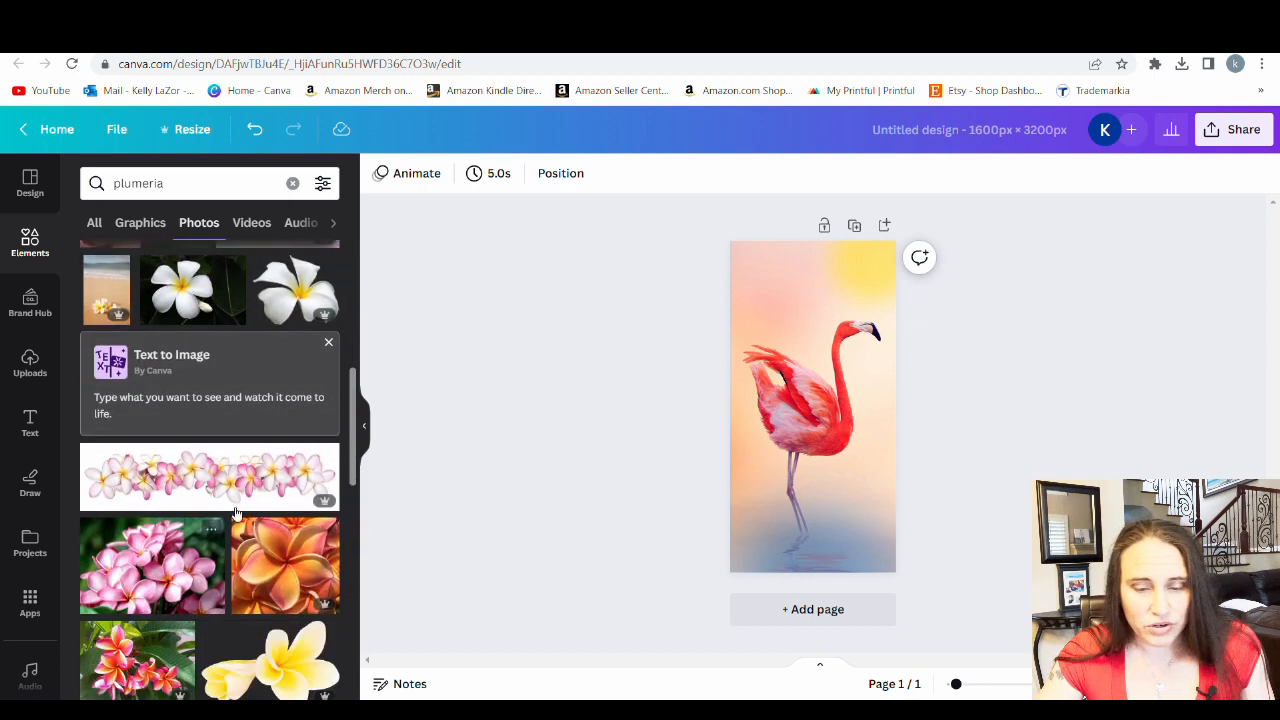
scroll(145, 452, "down", 1)
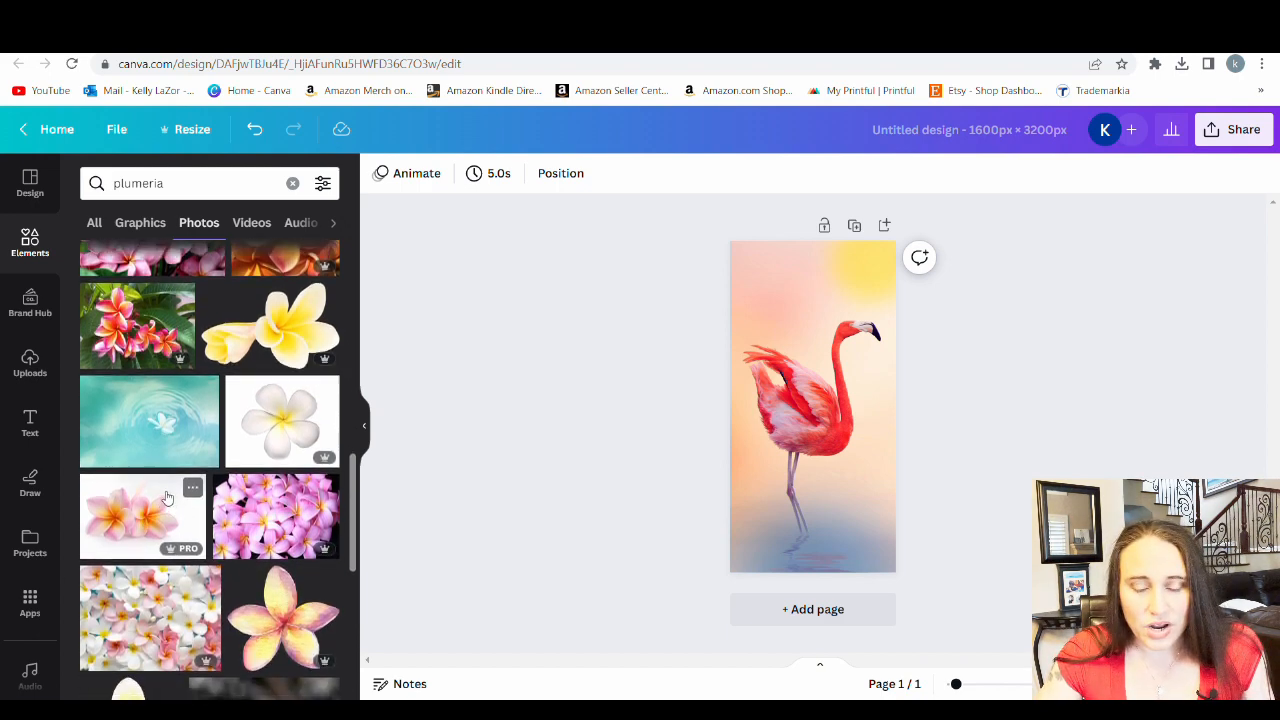
scroll(198, 450, "down", 3)
scroll(200, 396, "down", 3)
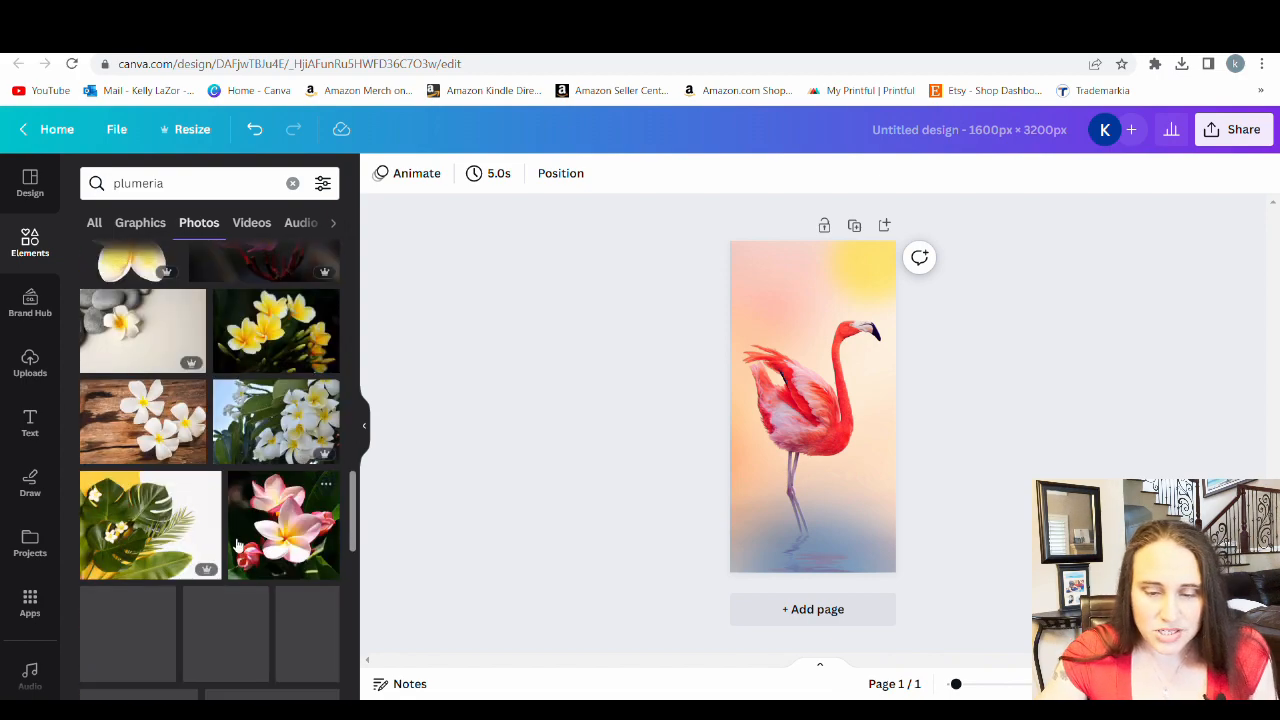
scroll(236, 392, "down", 3)
scroll(230, 400, "down", 5)
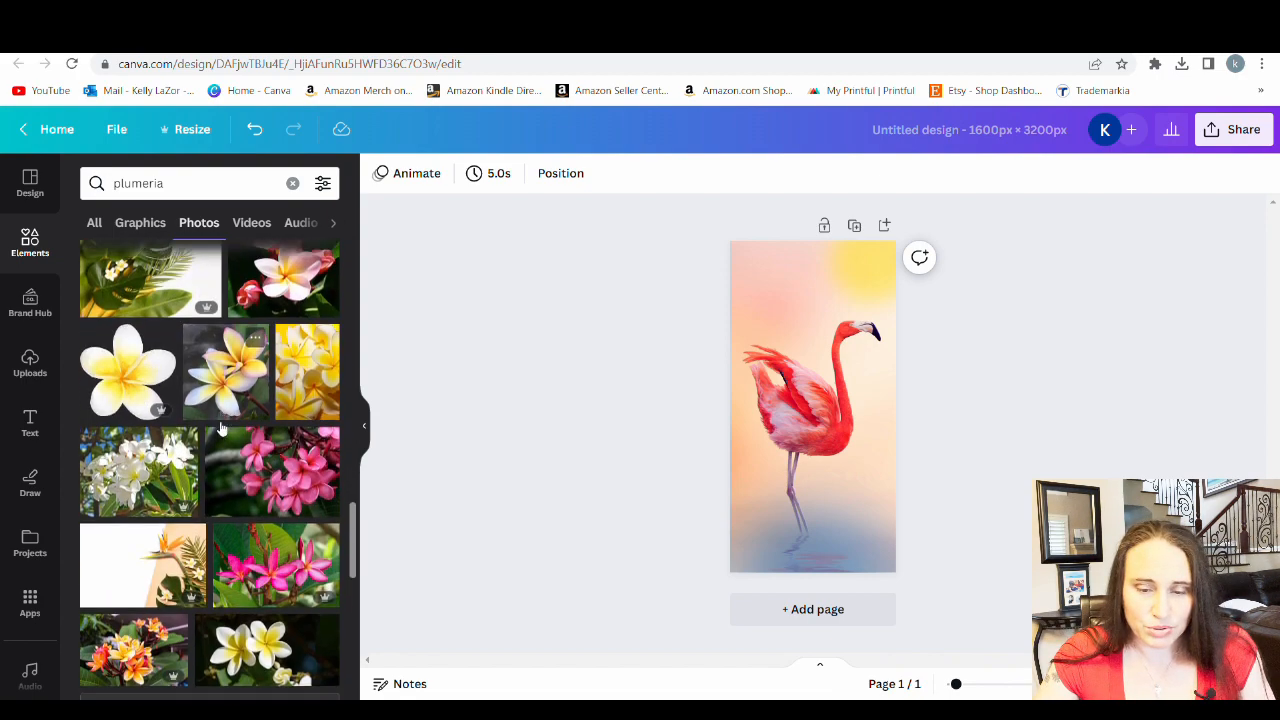
scroll(213, 614, "down", 3)
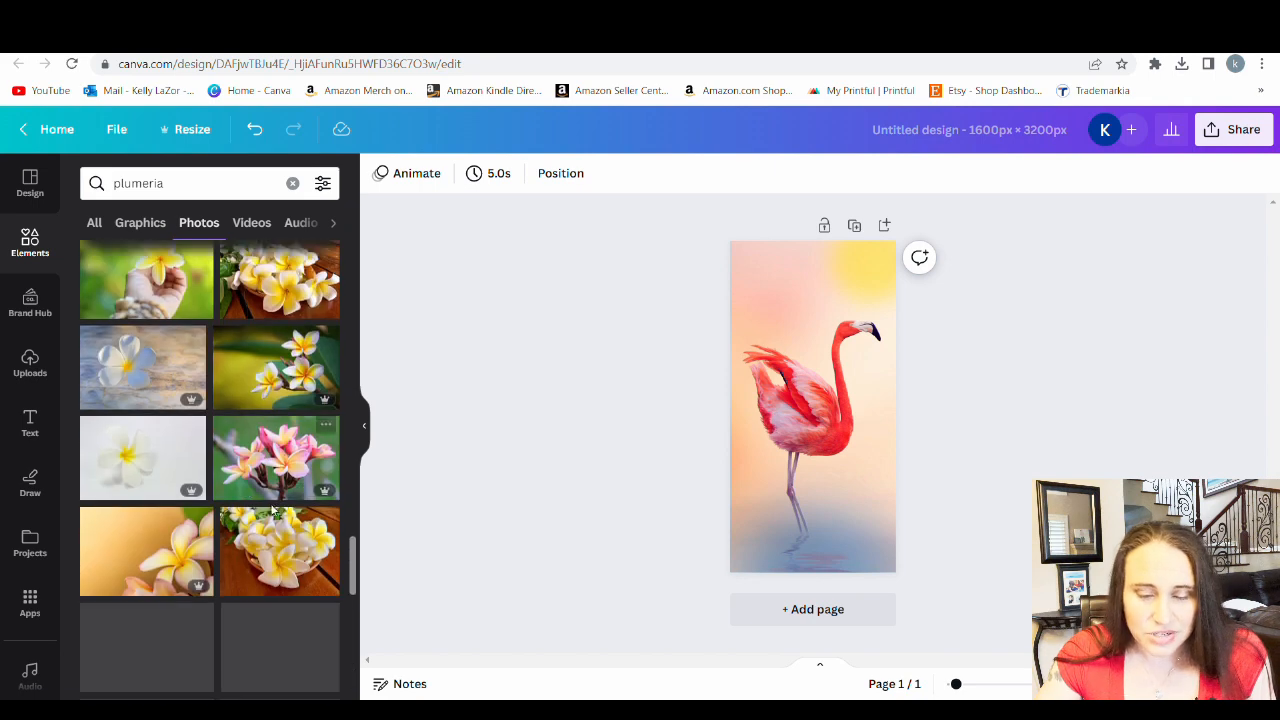
scroll(166, 537, "down", 3)
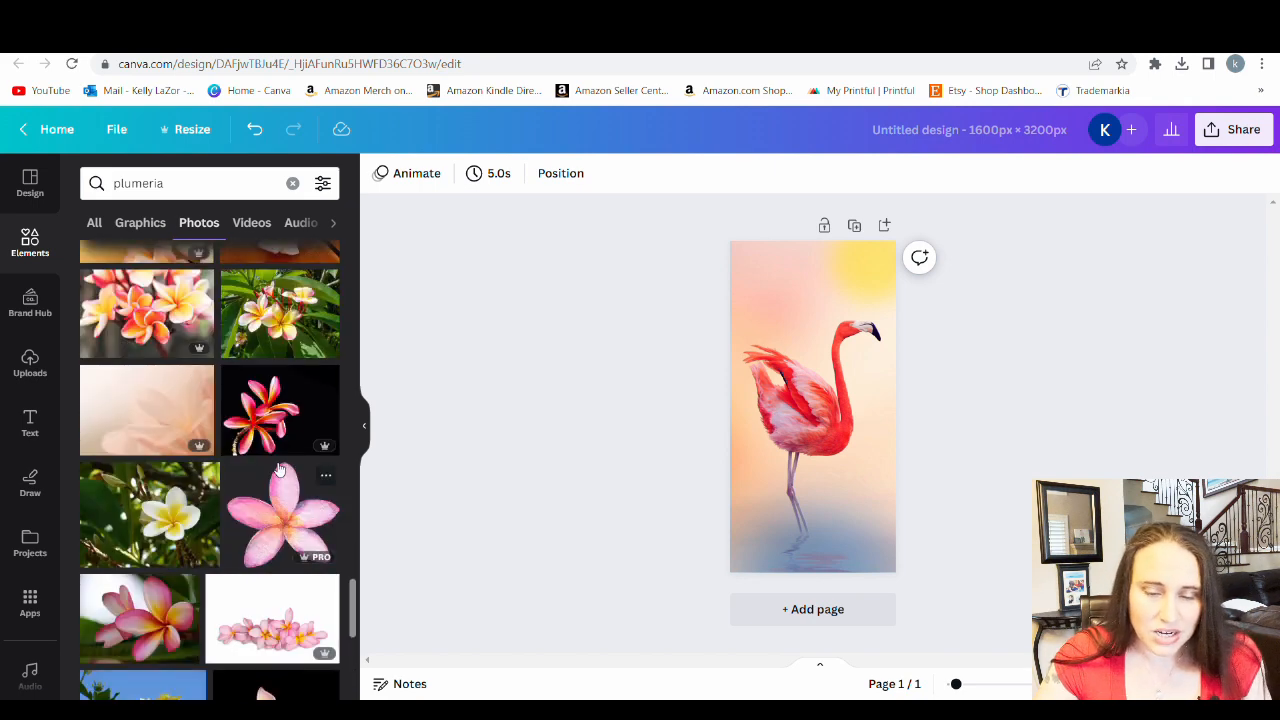
scroll(212, 349, "down", 5)
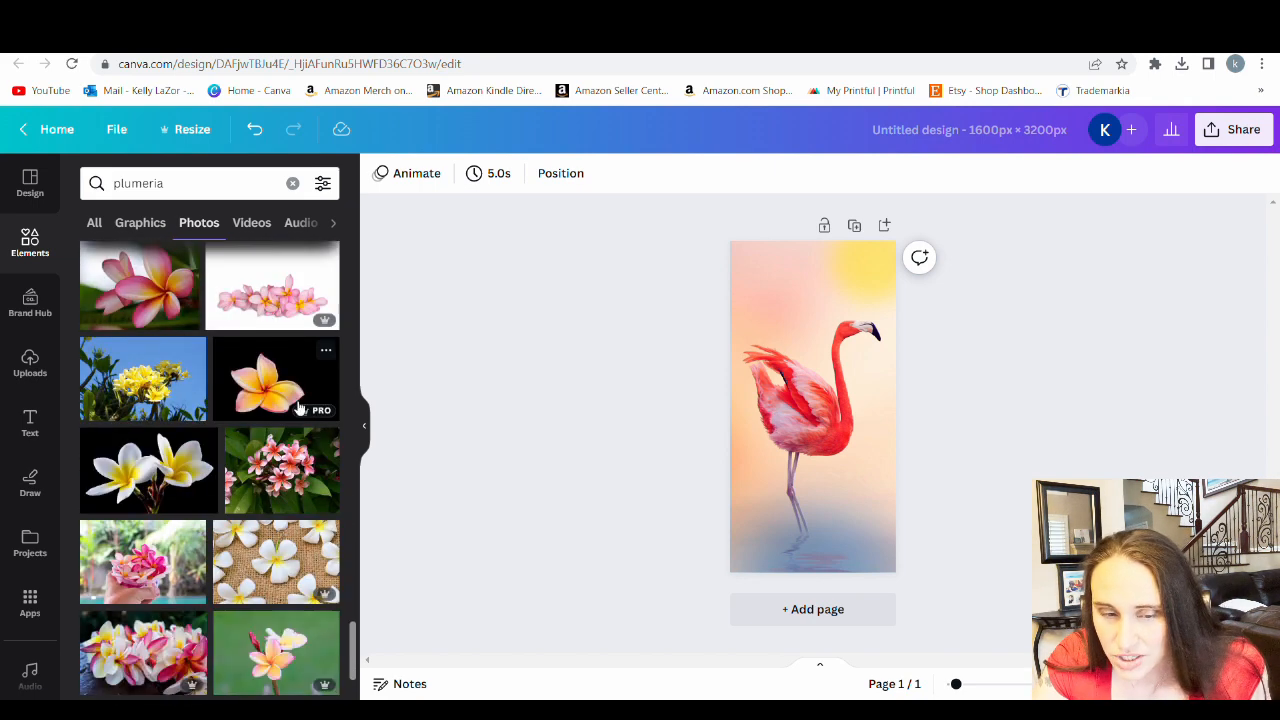
left_click(289, 405)
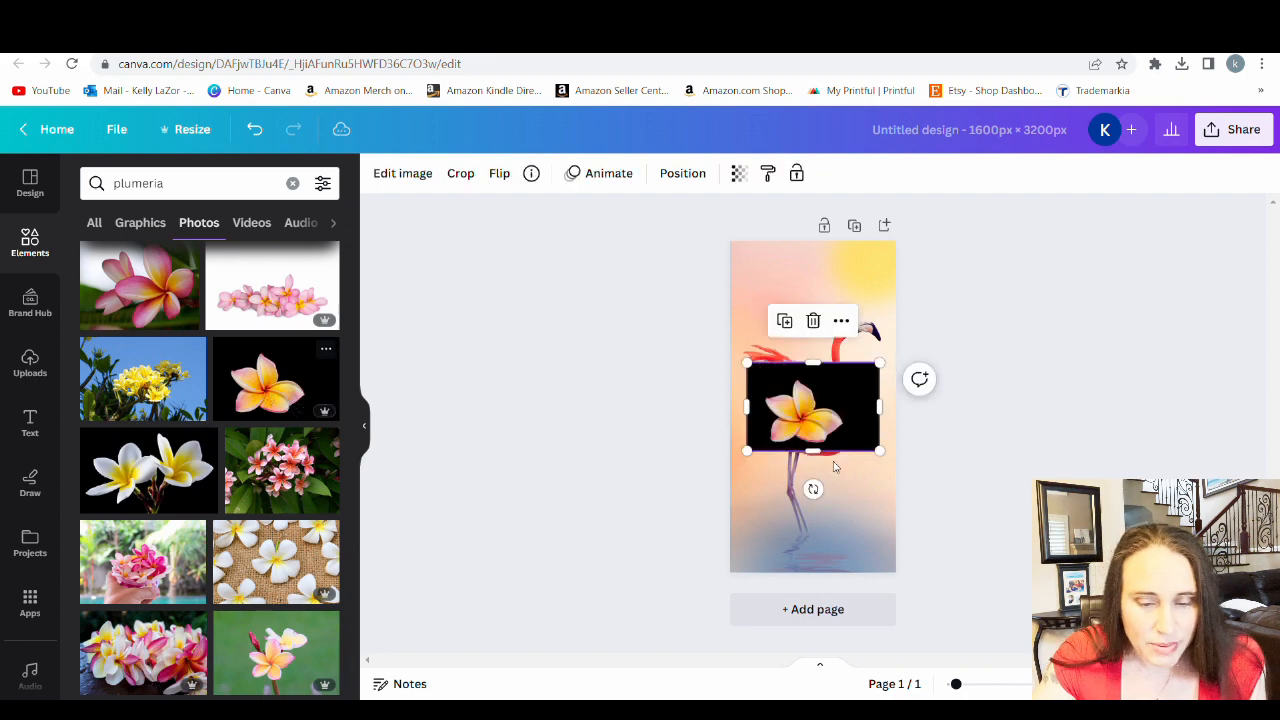
key("Delete")
Add the photo of two pink plumeria flowers side by side on a white background to the page
scroll(255, 483, "down", 3)
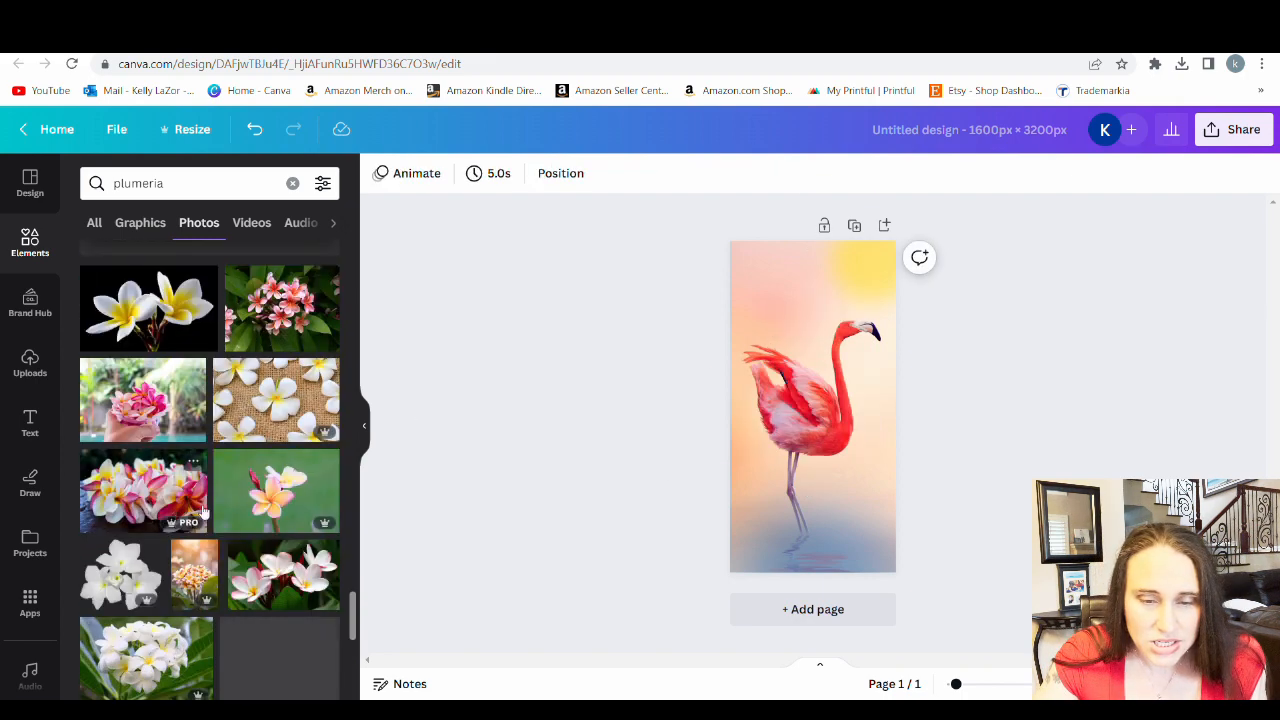
scroll(255, 483, "down", 3)
scroll(255, 483, "up", 3)
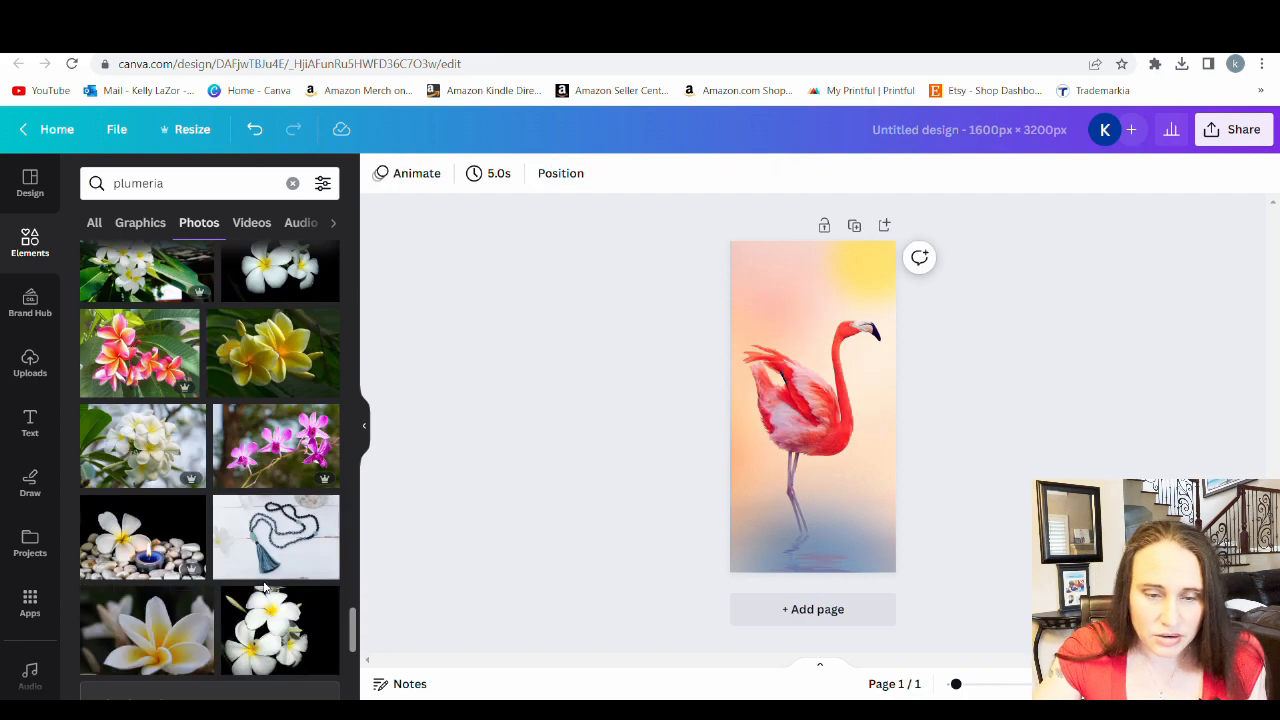
scroll(243, 581, "up", 3)
scroll(243, 581, "up", 3)
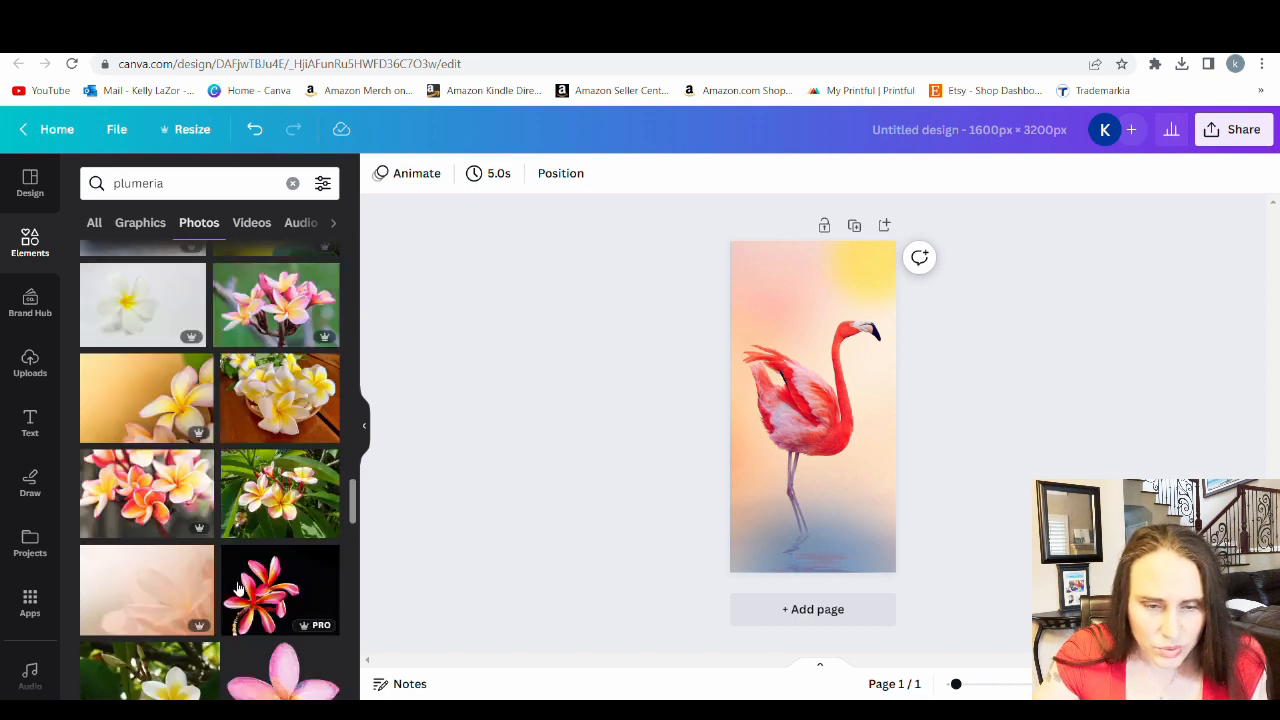
scroll(241, 566, "up", 1)
scroll(240, 567, "up", 5)
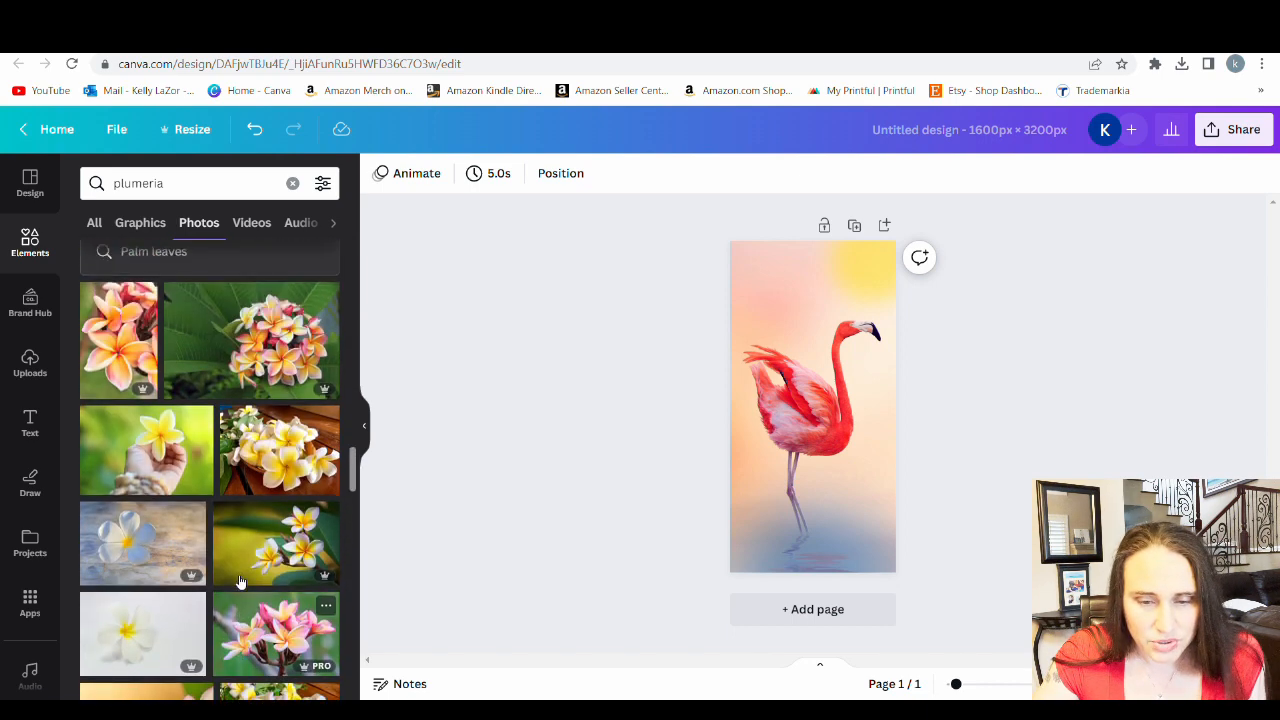
scroll(240, 622, "up", 10)
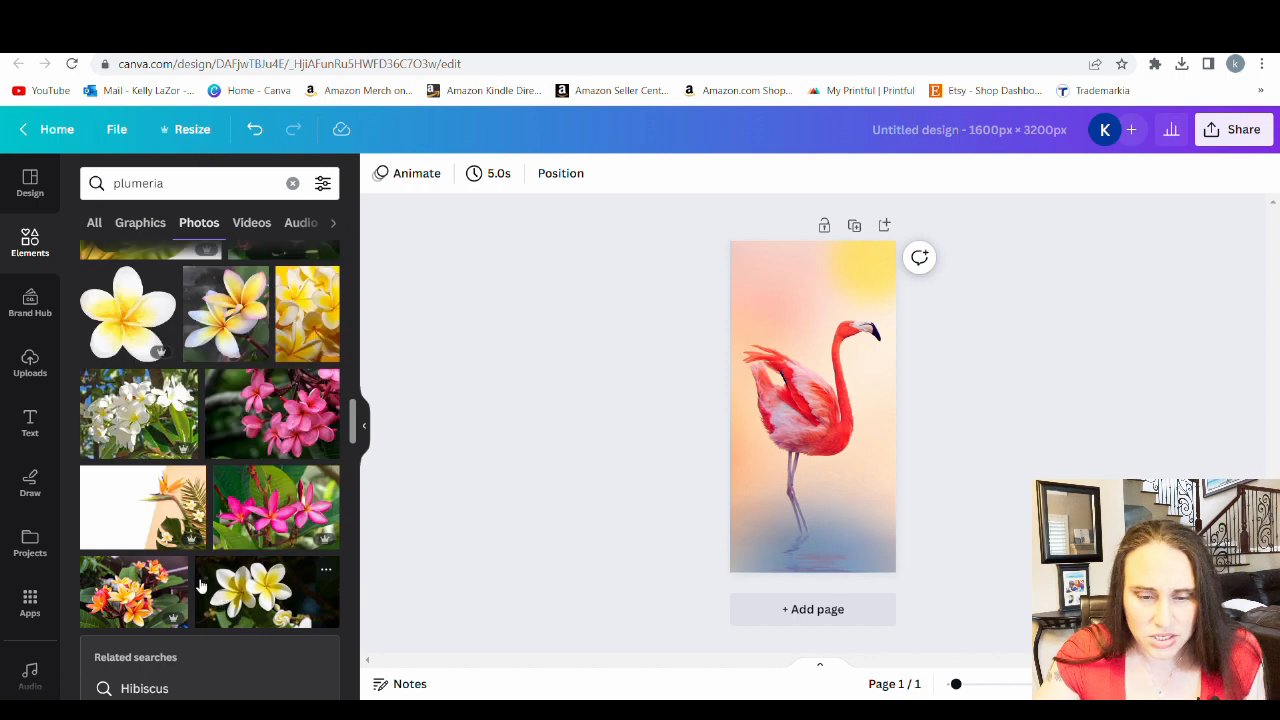
scroll(200, 585, "up", 6)
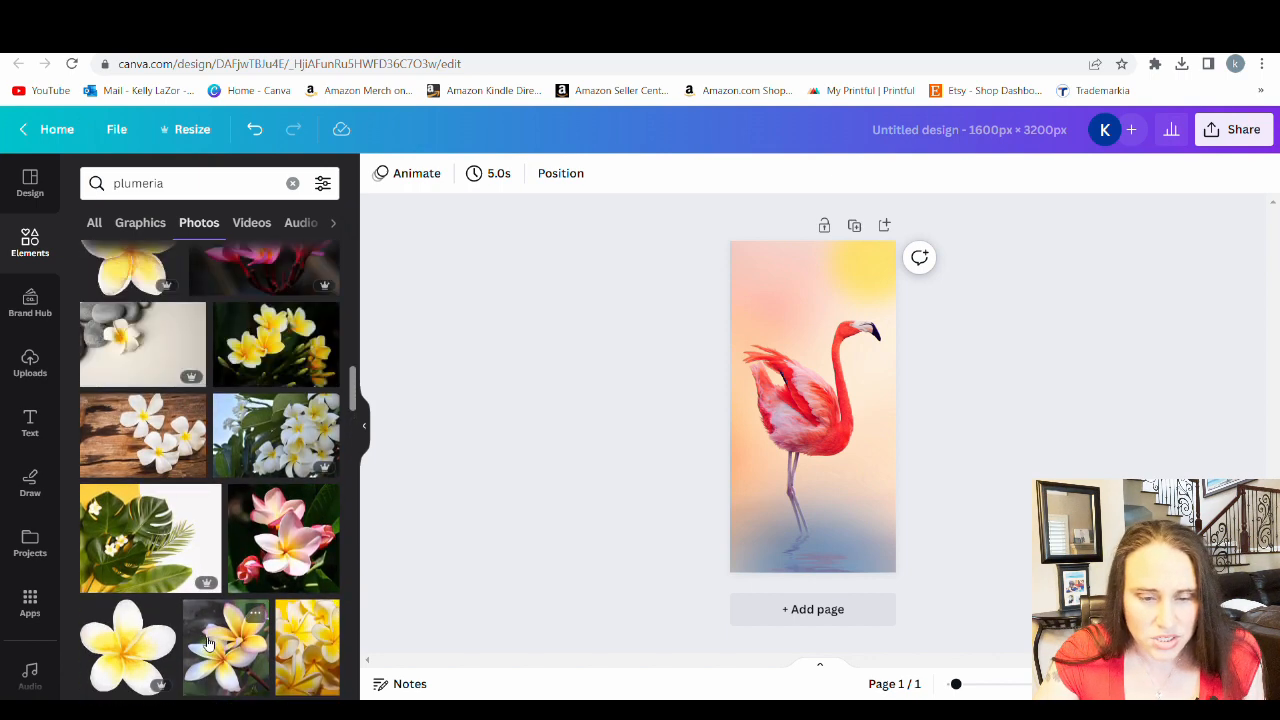
scroll(180, 600, "up", 3)
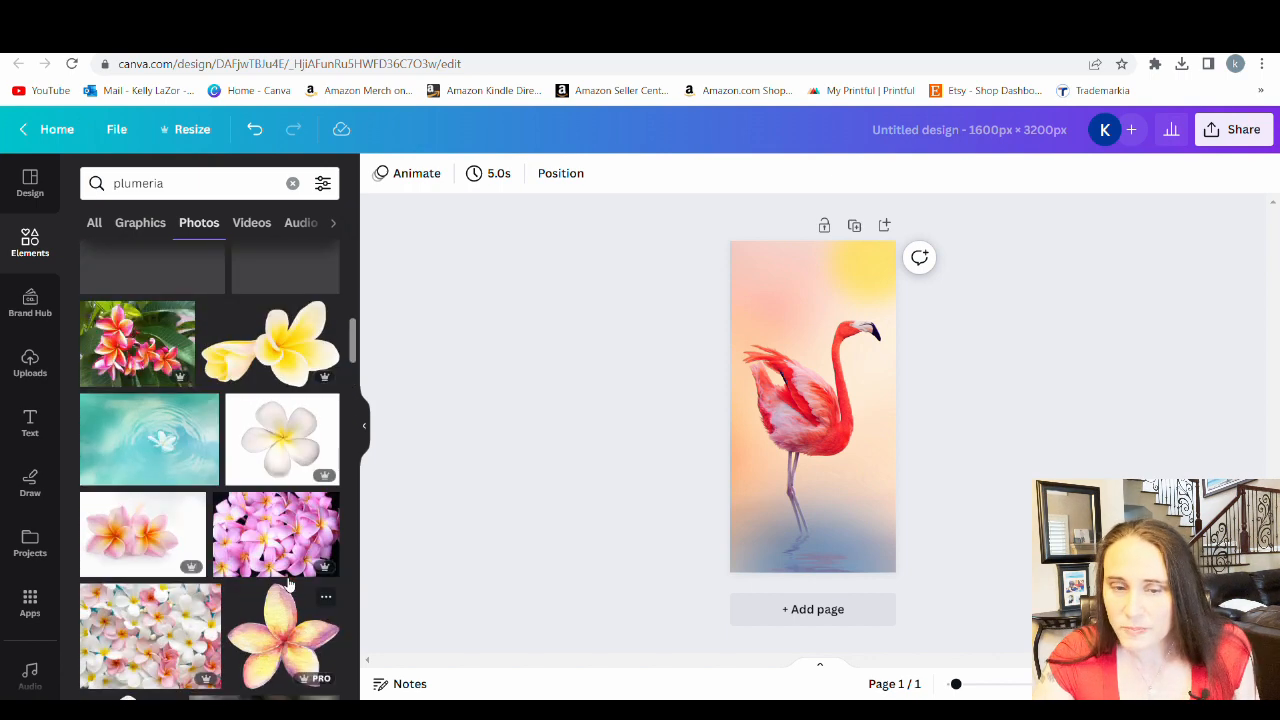
left_click(125, 551)
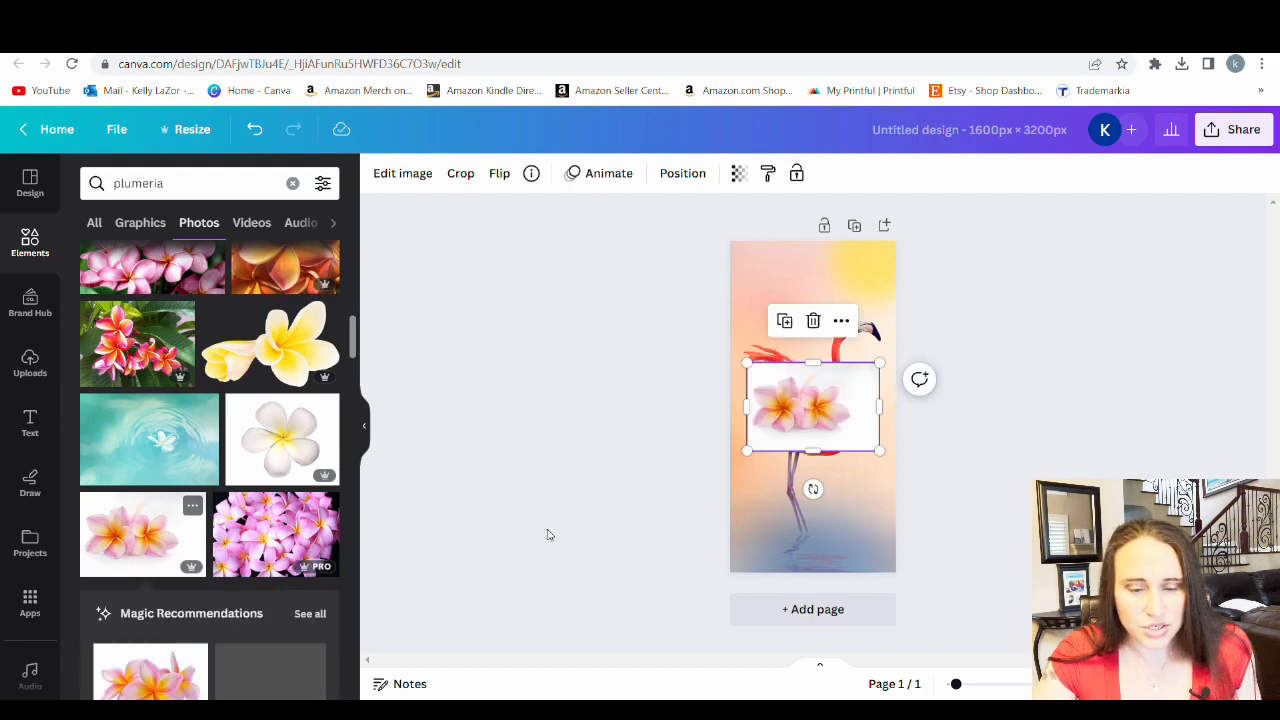
Remove the background of the plumeria photo and erase the leftover faded petals above the two flowers
left_click(414, 173)
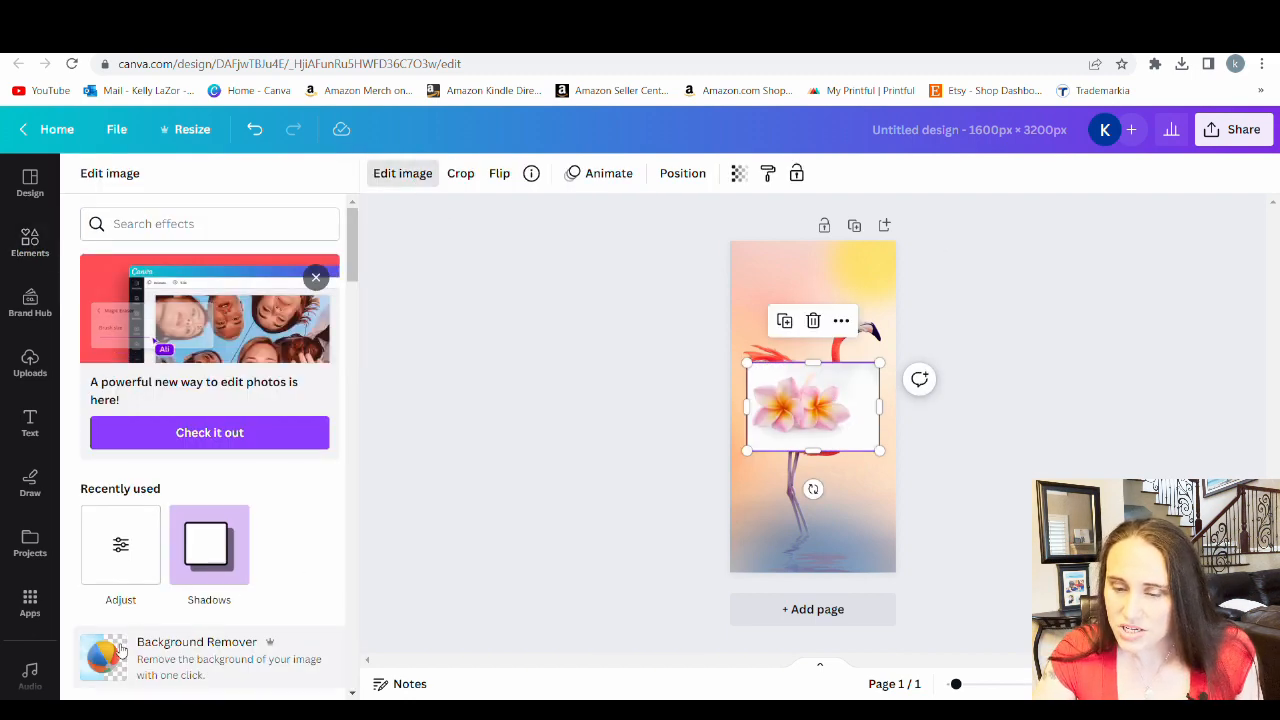
left_click(123, 652)
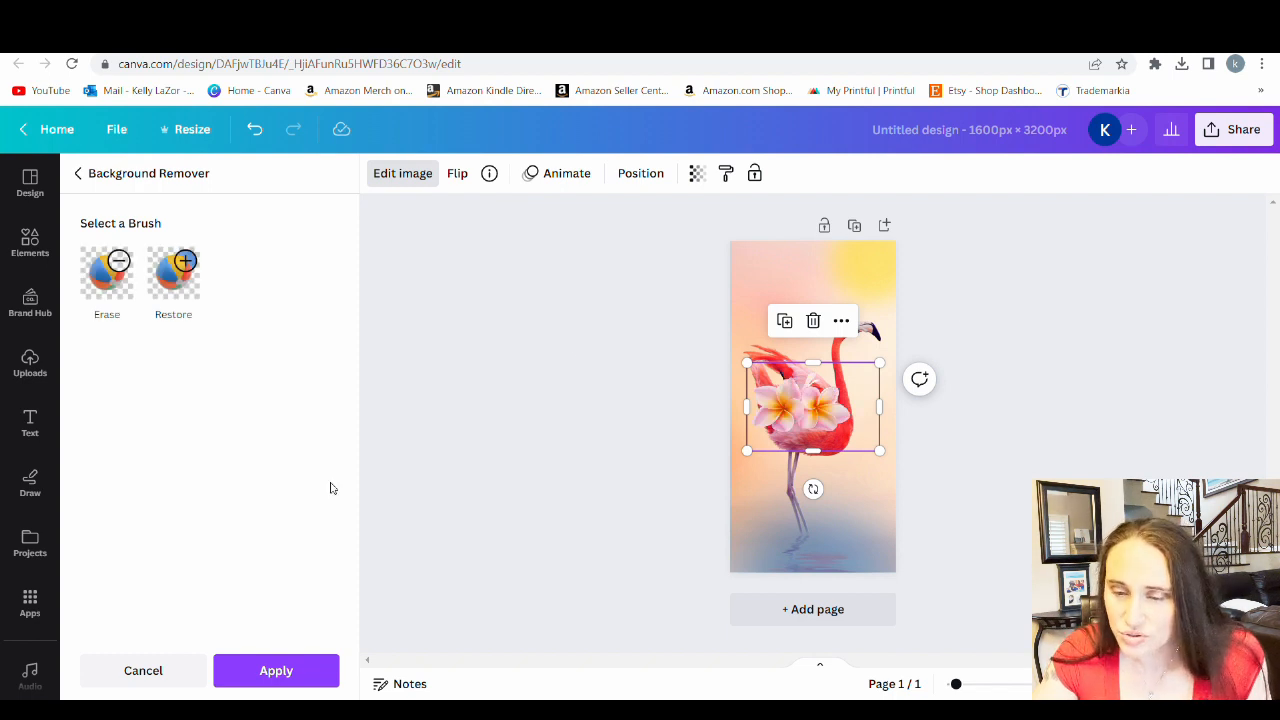
left_click(128, 285)
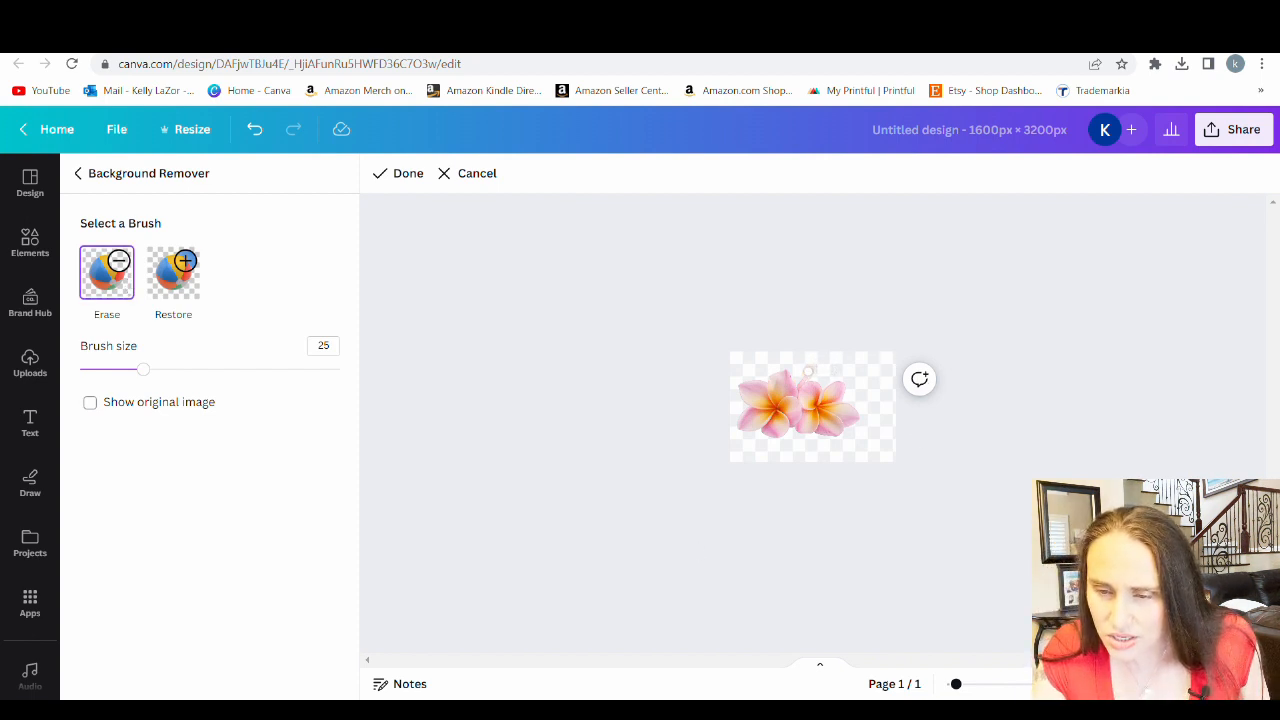
left_click_drag(961, 688, 1029, 690)
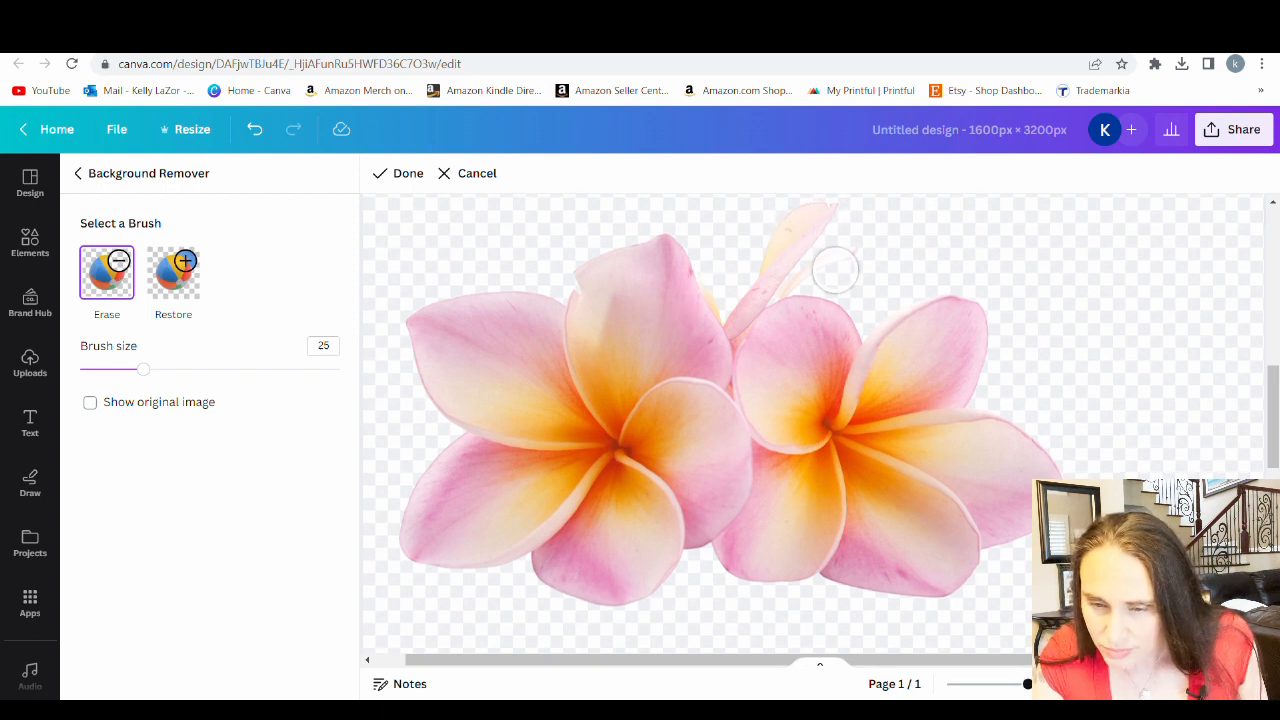
scroll(880, 300, "up", 1)
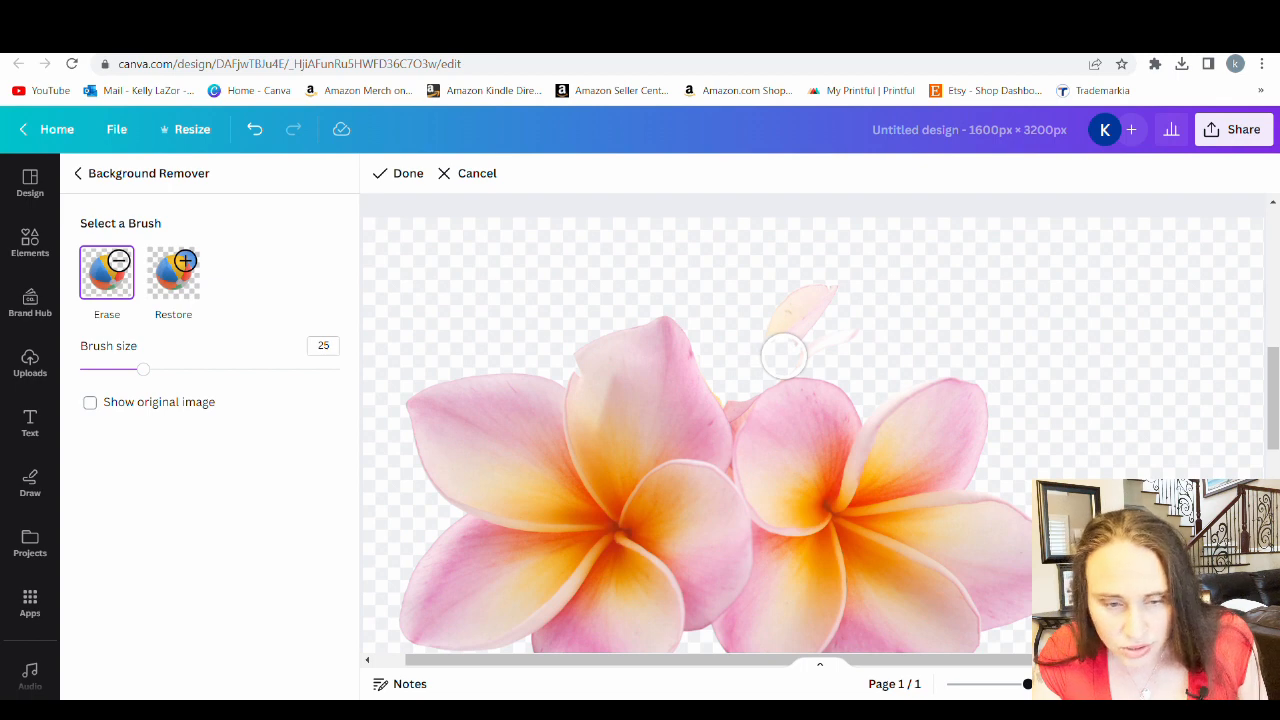
mouse_move(786, 346)
left_mouse_down()
mouse_move(858, 318)
mouse_move(824, 299)
mouse_move(776, 320)
left_mouse_up()
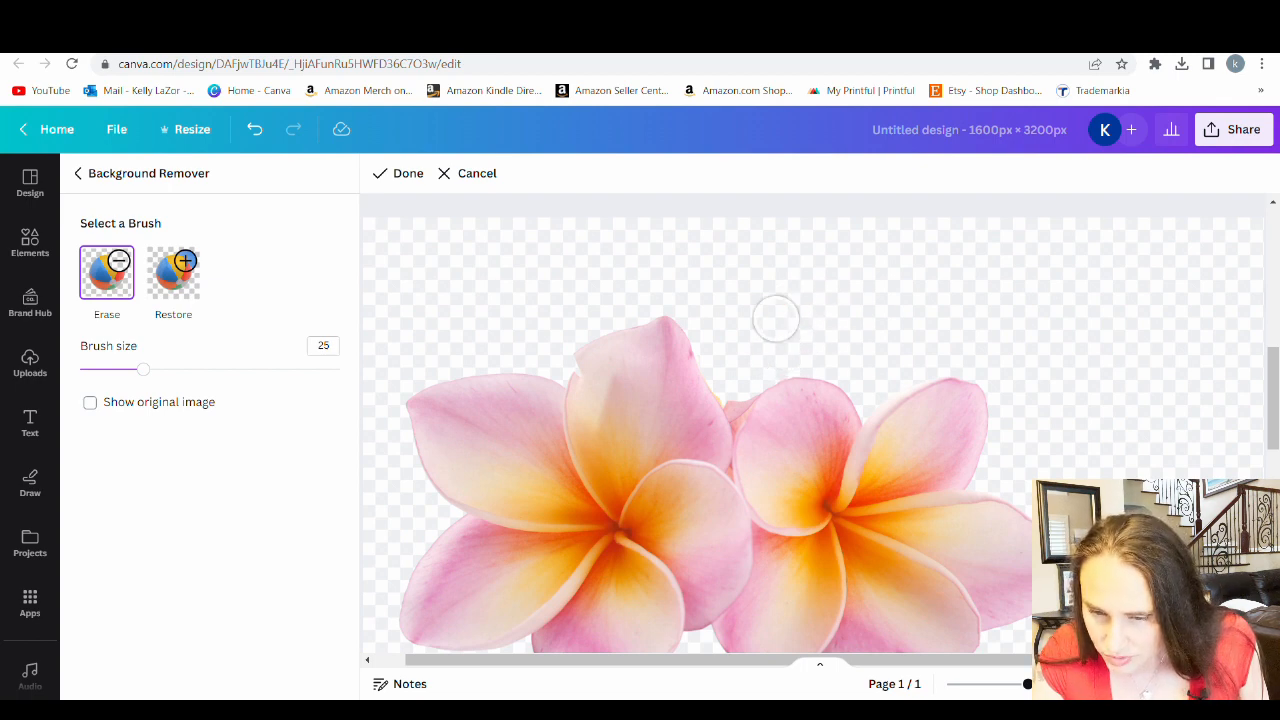
Erase the leftover fragment between the two flowers with a size 13 brush and apply the background removal
left_click(112, 370)
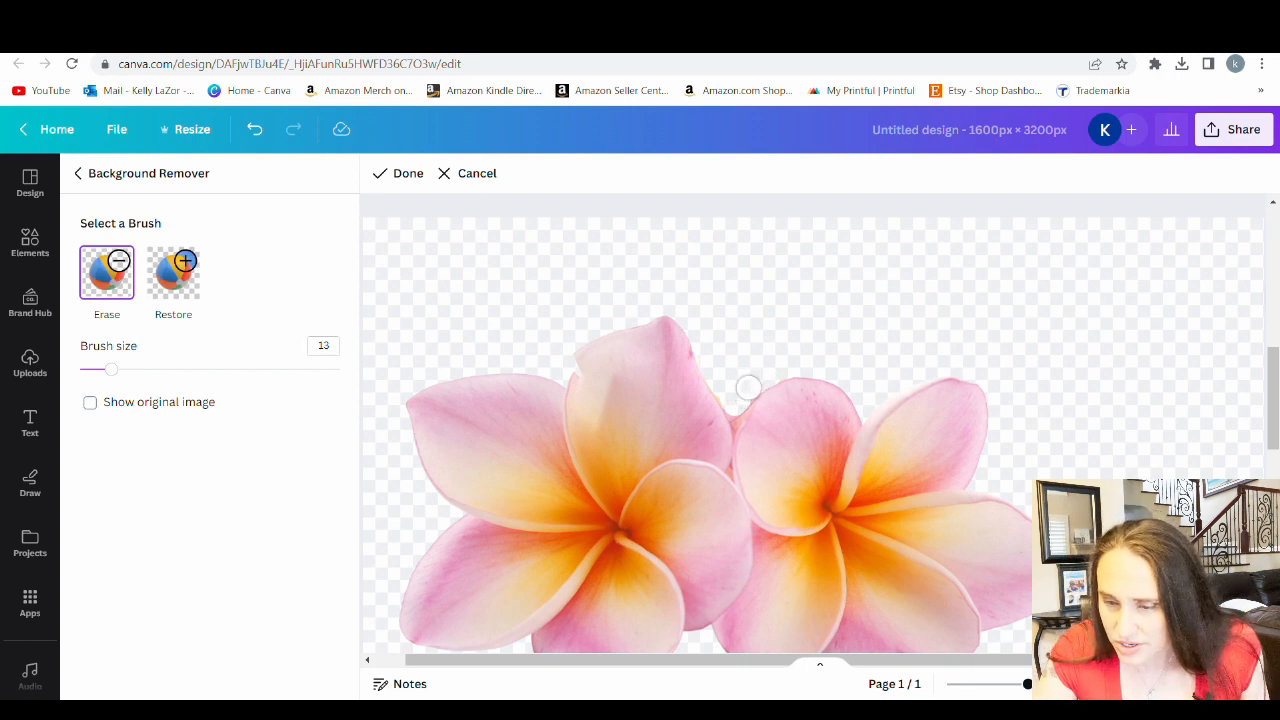
scroll(1194, 331, "down", 3)
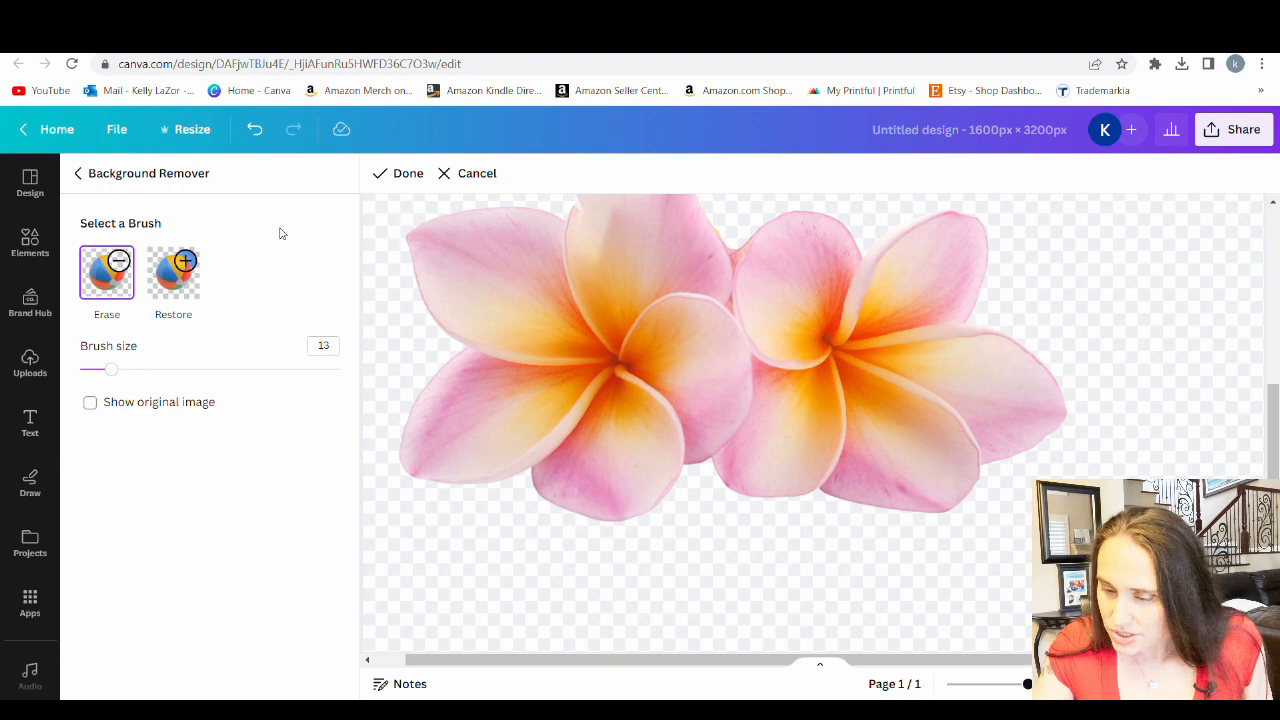
left_click(400, 177)
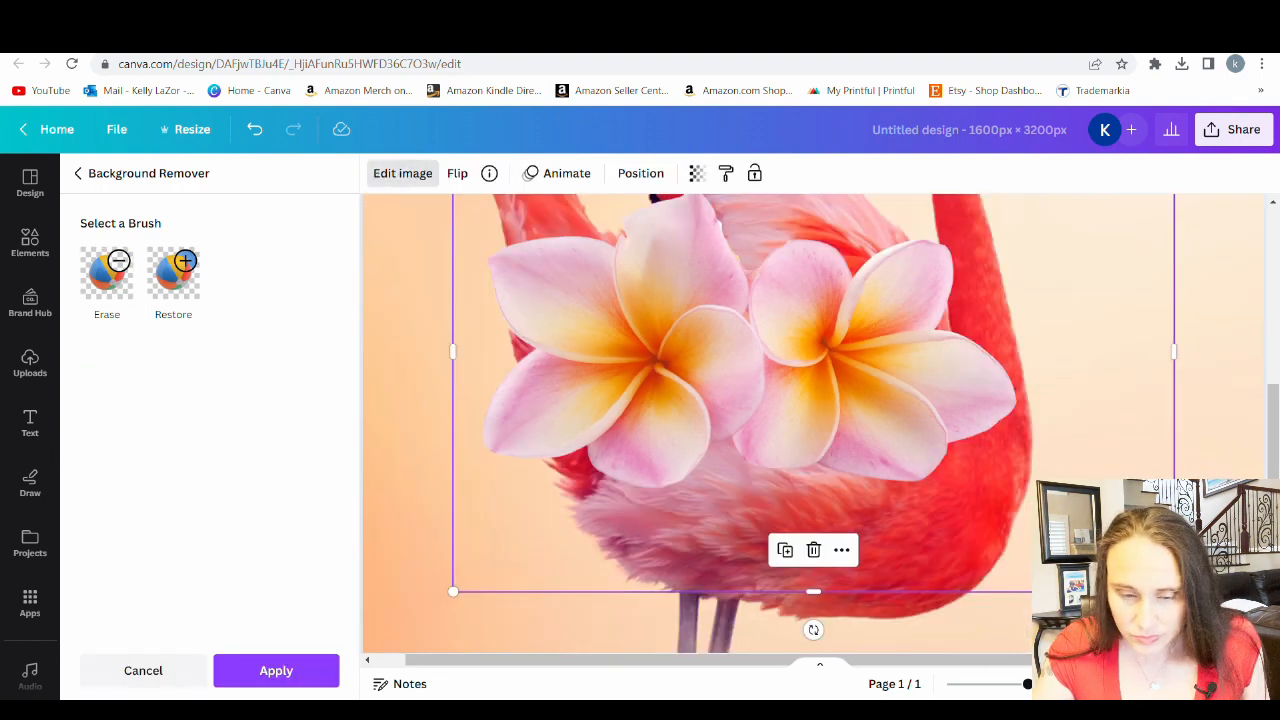
left_click_drag(1026, 684, 972, 684)
left_click(275, 672)
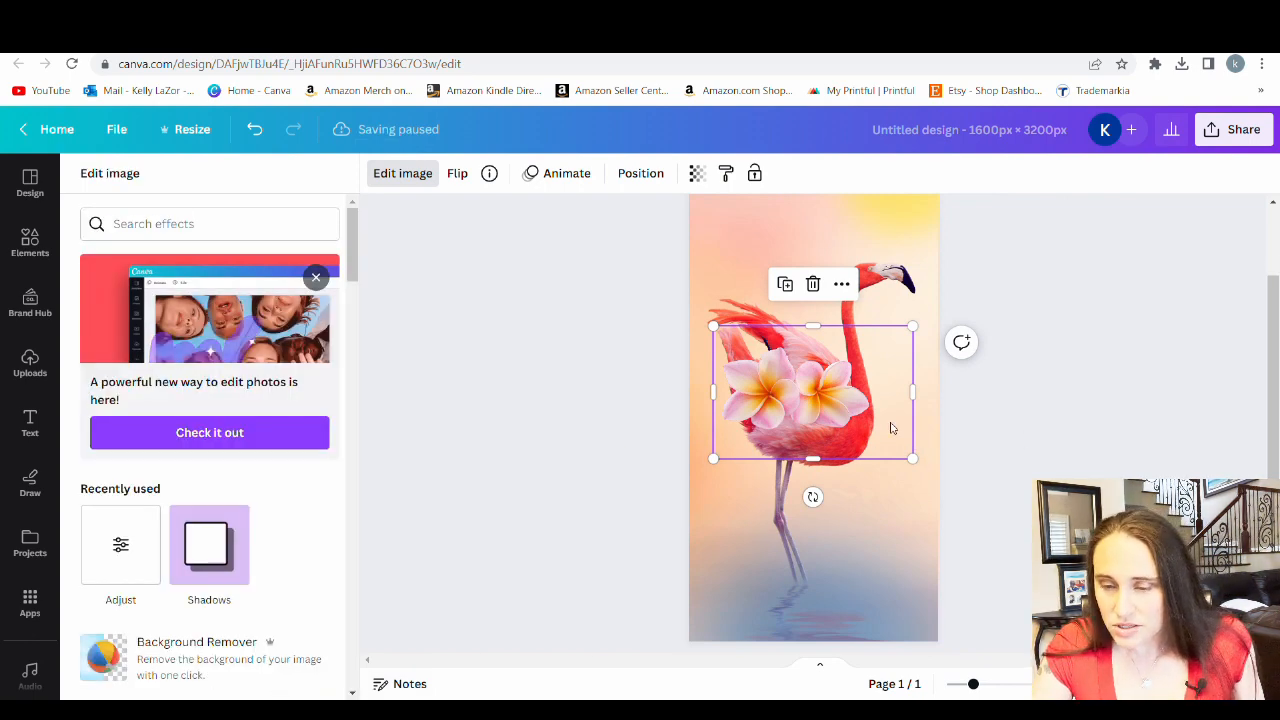
left_click(1042, 459)
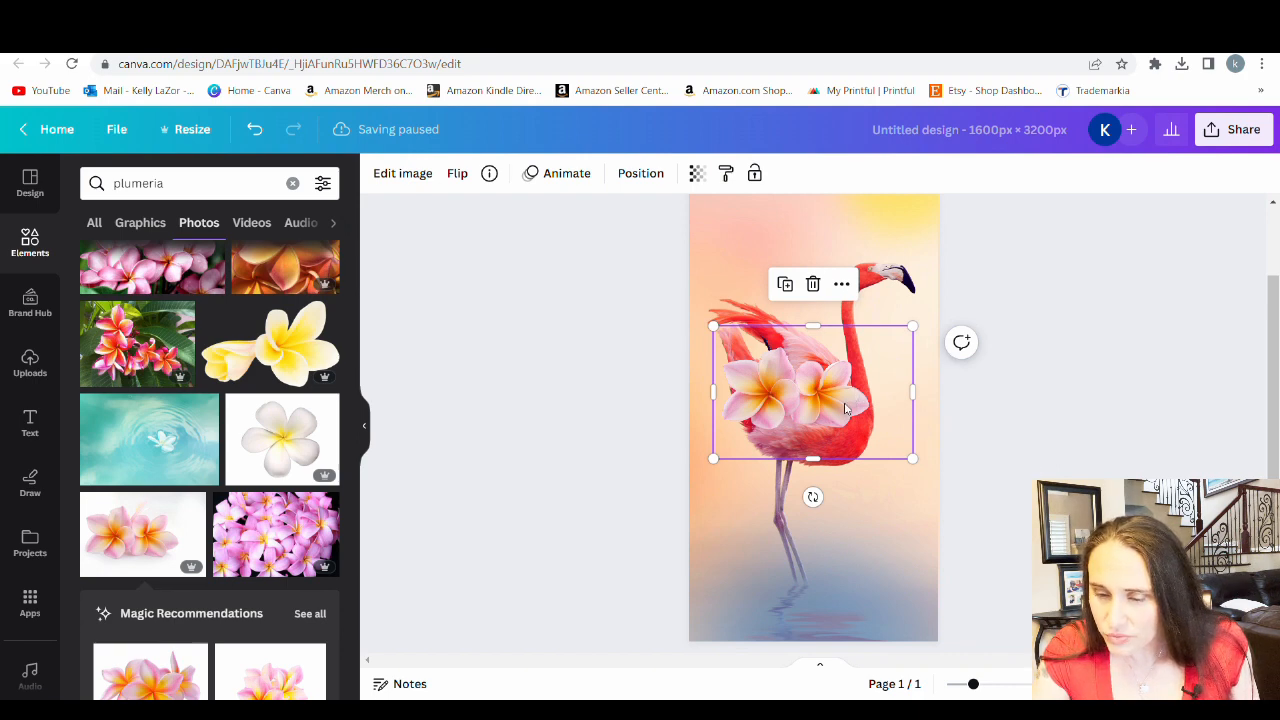
Resize the two pink plumerias, tilt them slightly counterclockwise, and place them over the water in the page's lower-right corner
left_click_drag(845, 408, 851, 596)
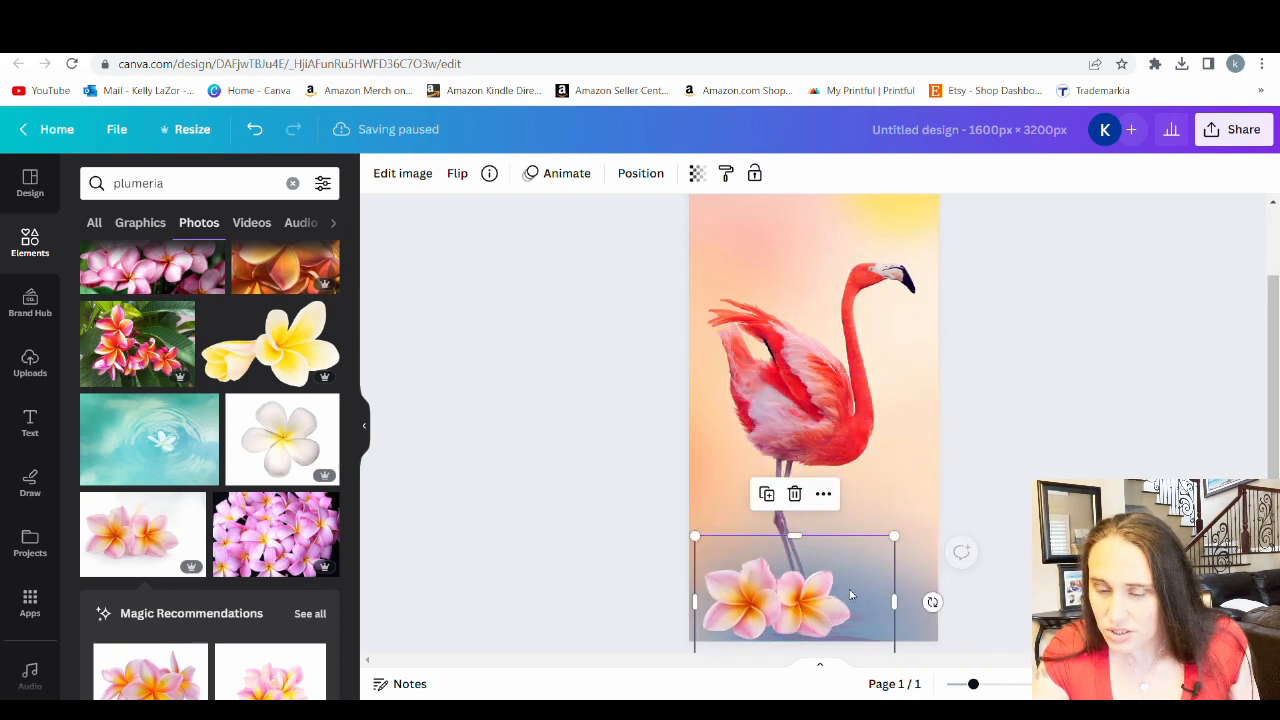
left_click_drag(897, 545, 1007, 471)
left_click_drag(870, 580, 819, 607)
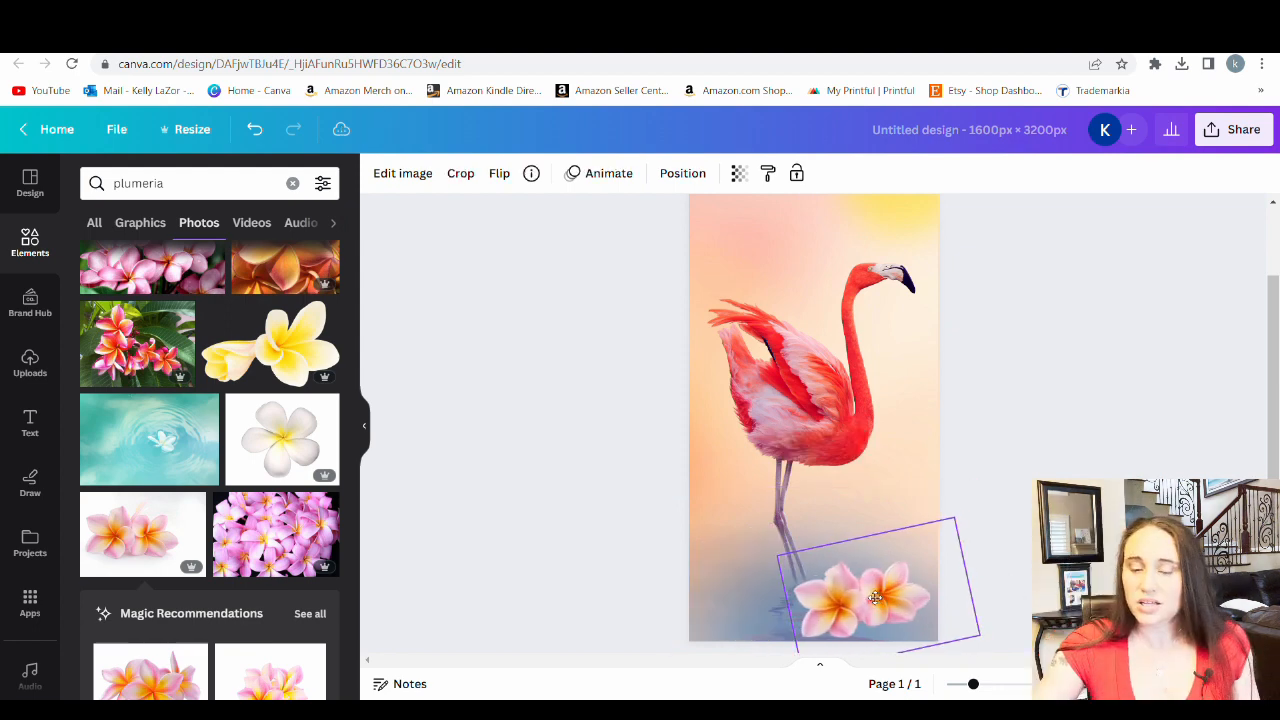
left_click_drag(870, 599, 881, 598)
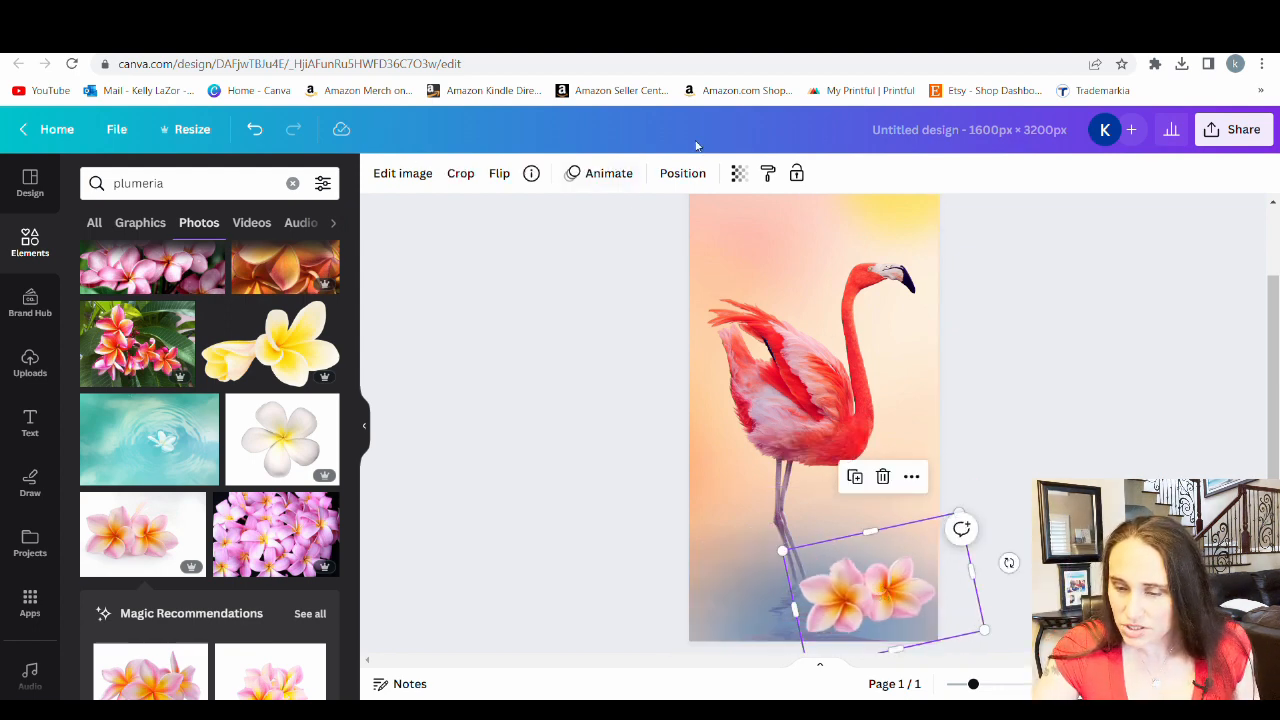
Set the pink plumerias' transparency to 54 and shift them slightly closer to the page's right edge
left_click(739, 176)
left_click_drag(738, 241, 670, 246)
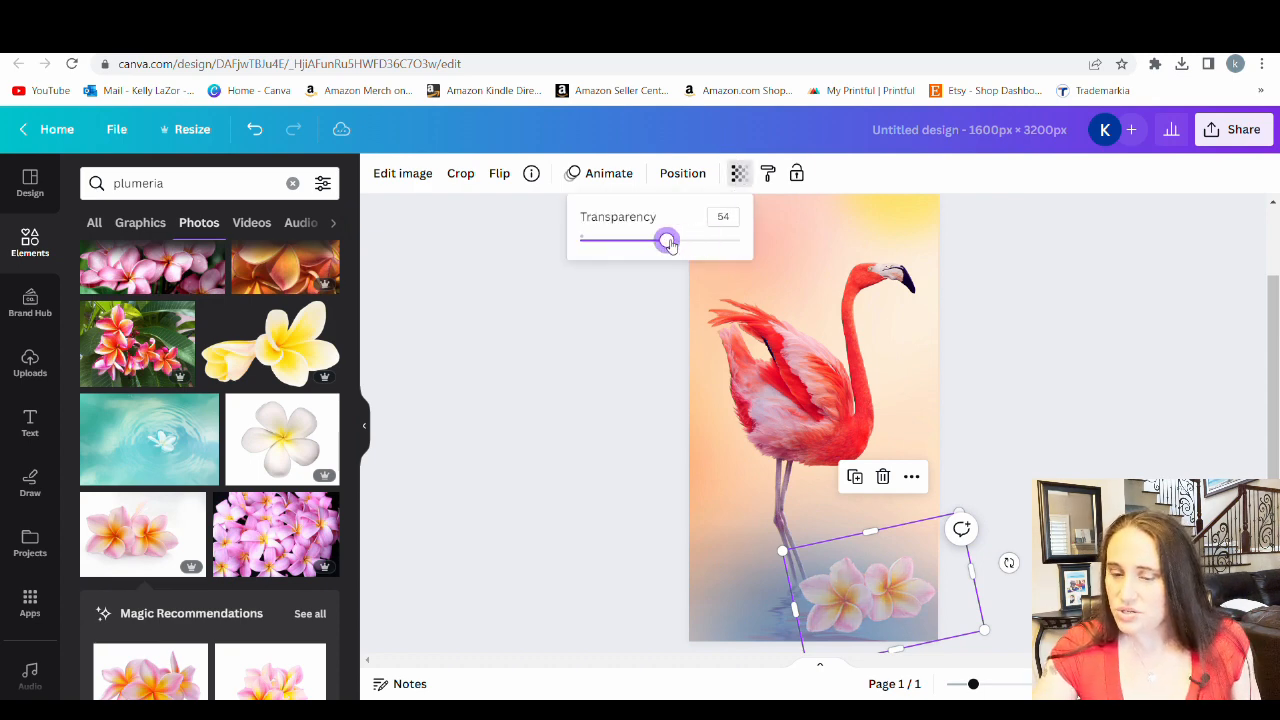
left_click(663, 475)
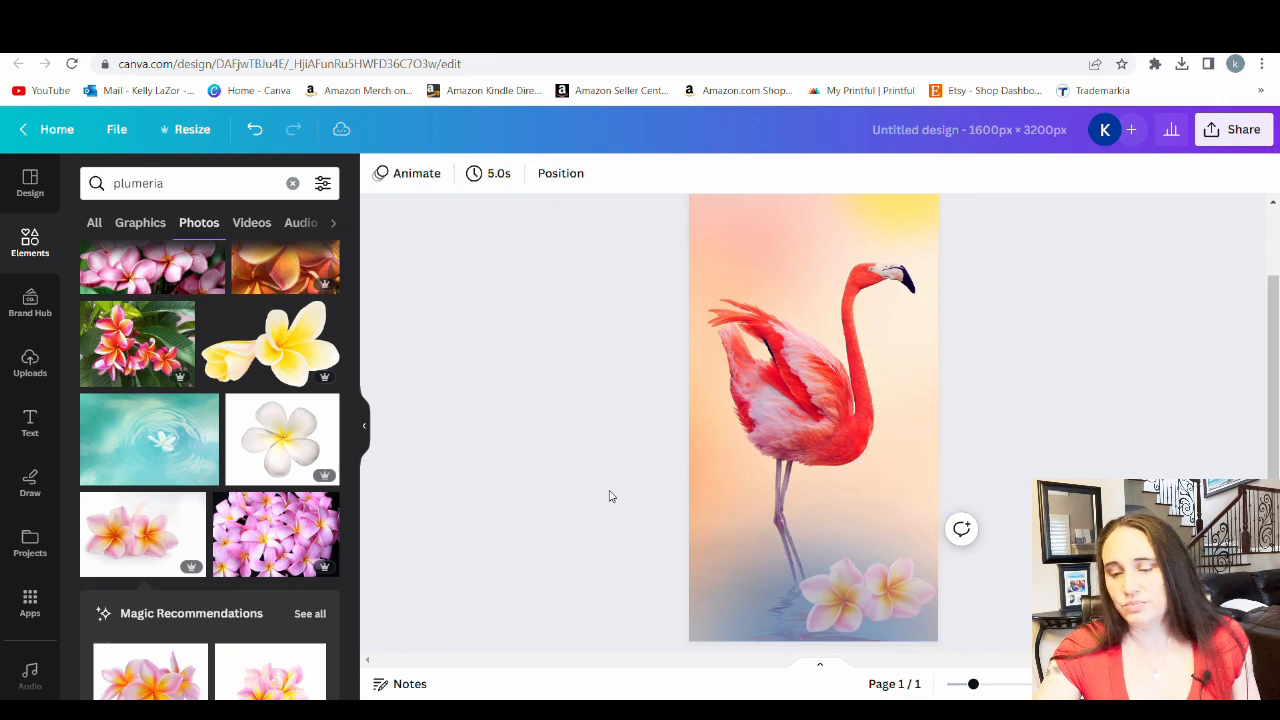
scroll(1000, 480, "down", 1)
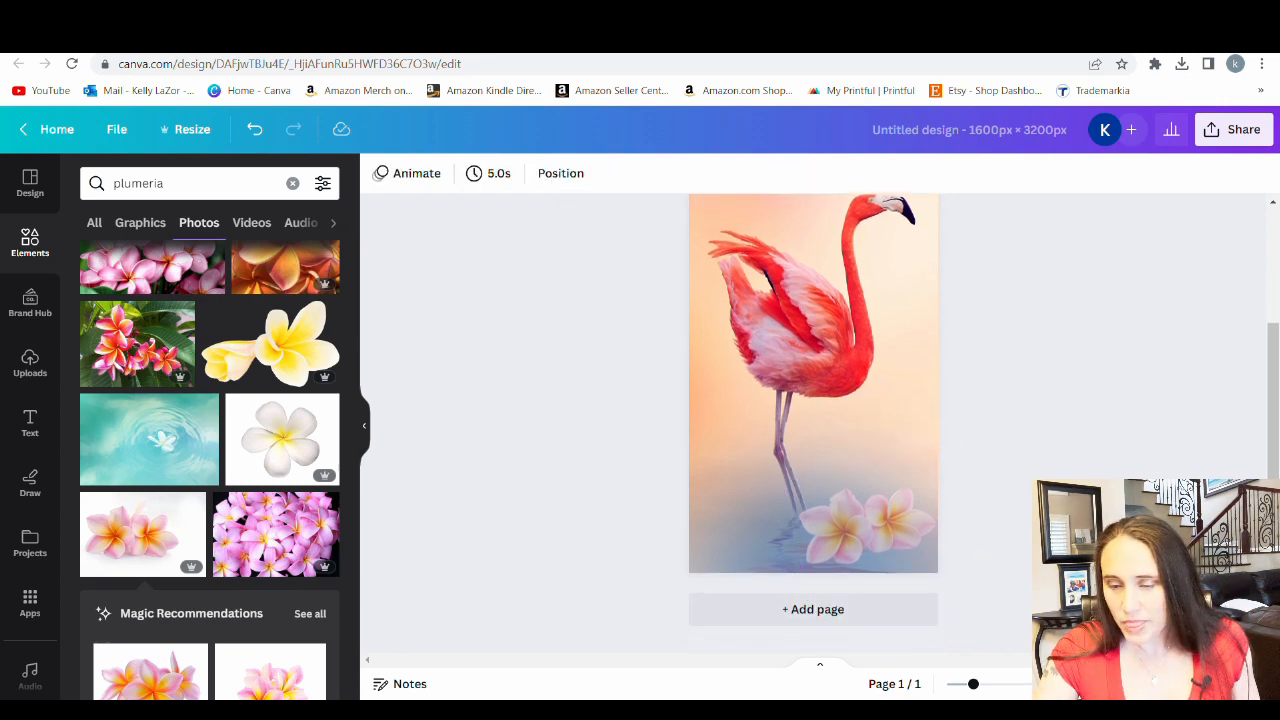
left_click(919, 559)
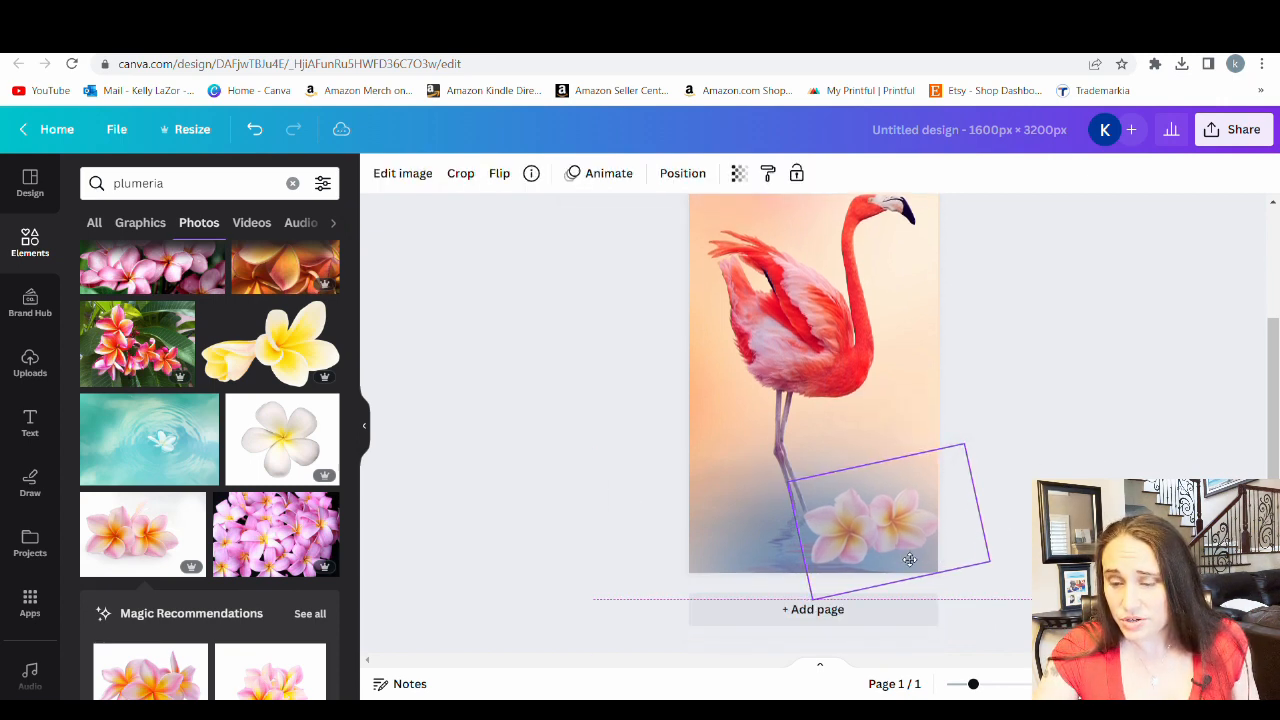
left_click_drag(910, 560, 916, 565)
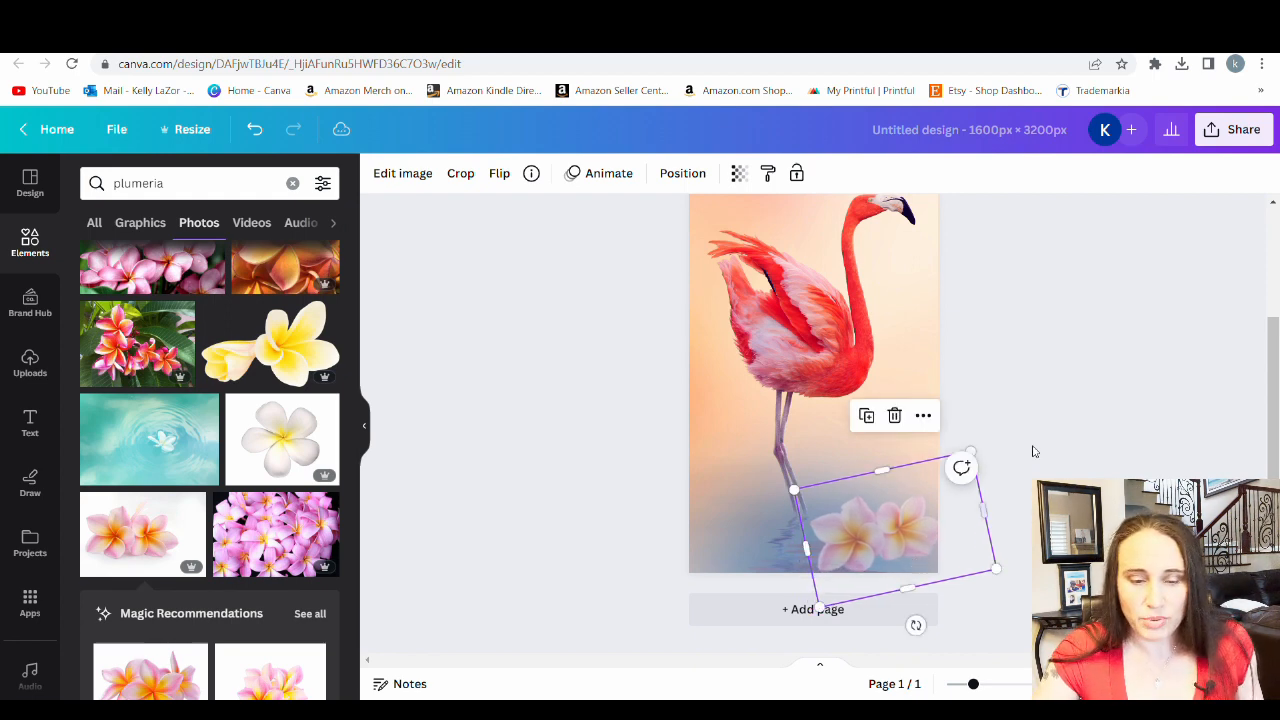
left_click(1098, 386)
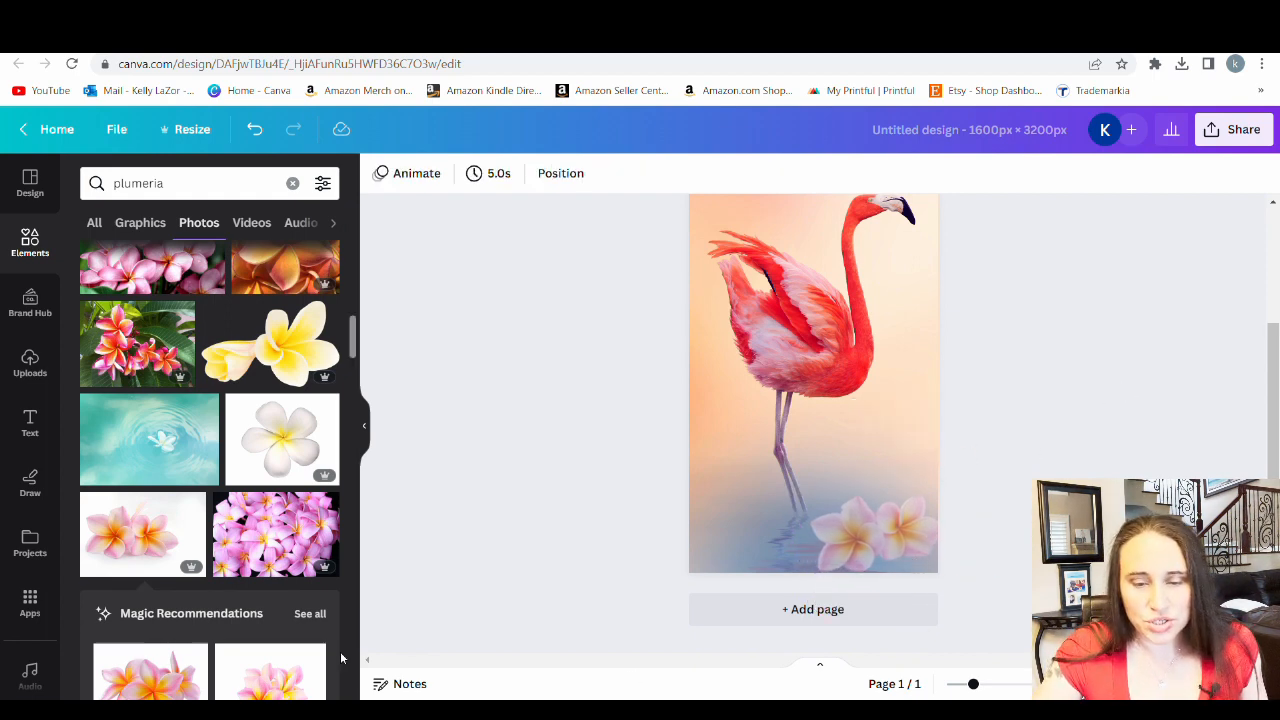
Add the cut-out white plumeria photo and shrink it into the page's lower-left corner
scroll(226, 510, "up", 3)
scroll(149, 443, "up", 1)
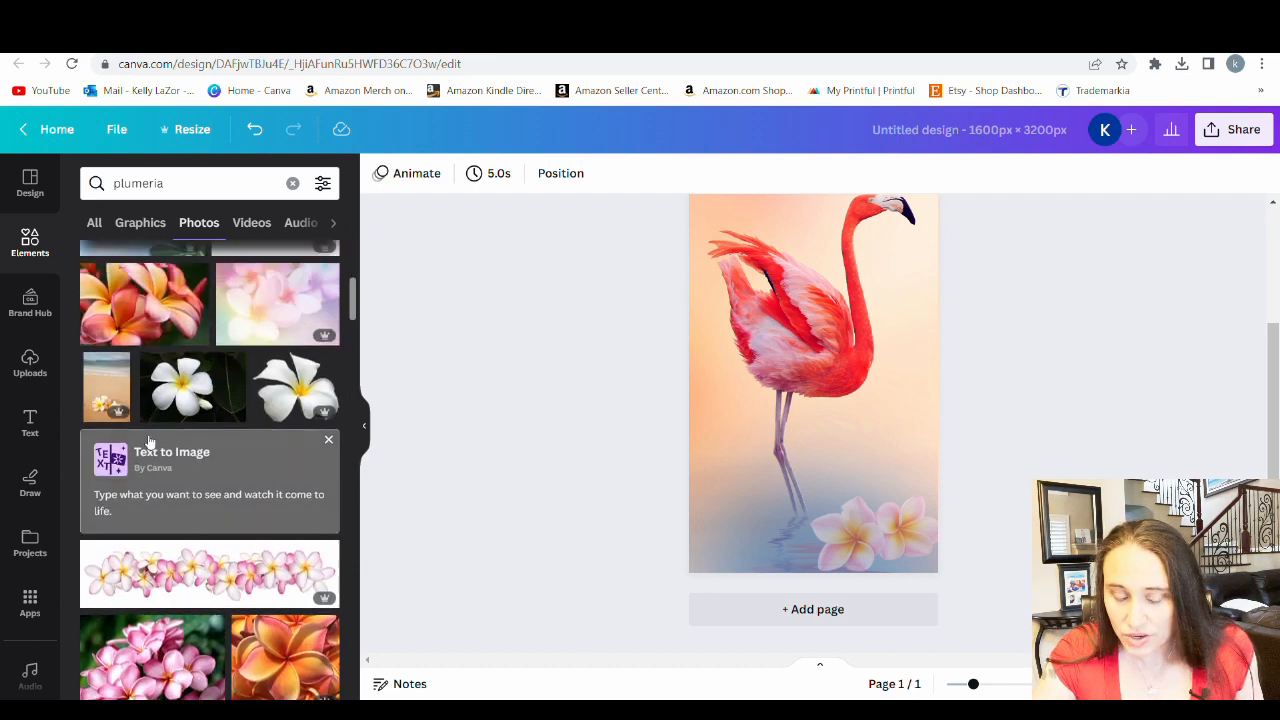
scroll(374, 477, "up", 1)
left_click(293, 398)
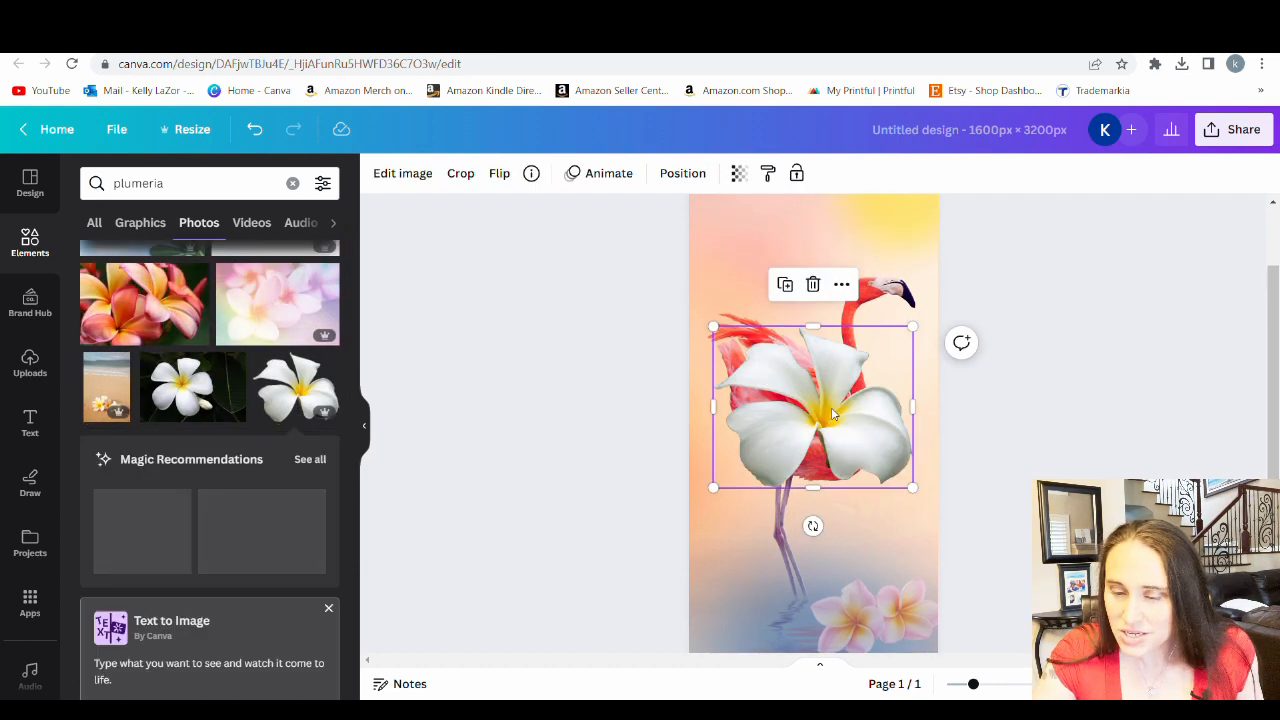
left_click_drag(812, 405, 740, 532)
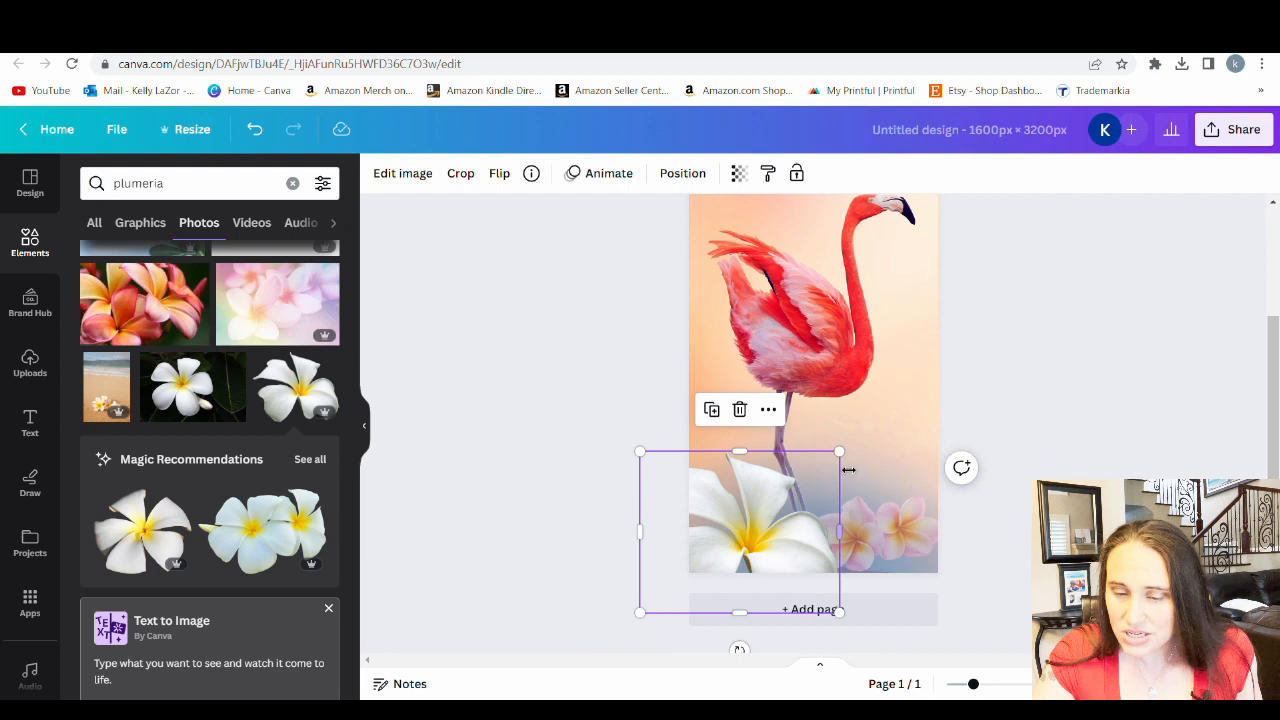
left_click_drag(846, 464, 752, 532)
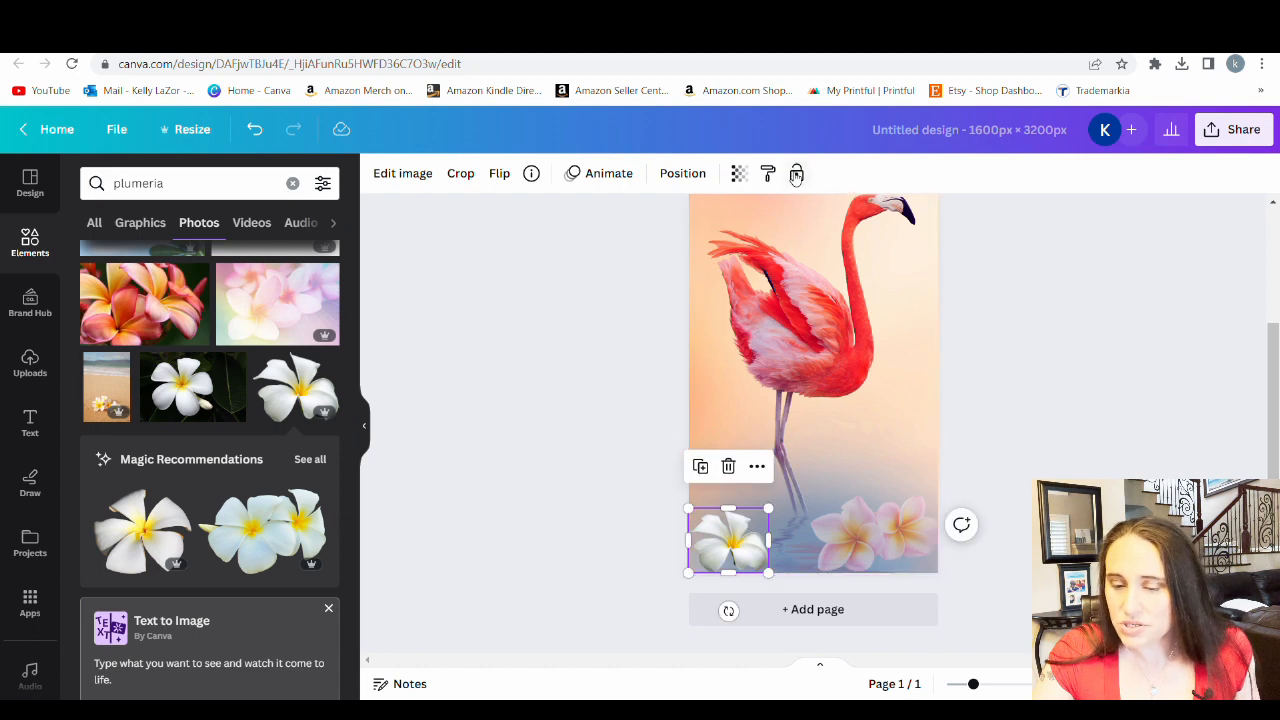
Set the white plumeria's transparency to 33 and nudge it slightly inward from the page's left edge
left_click(738, 174)
left_click_drag(738, 241, 638, 252)
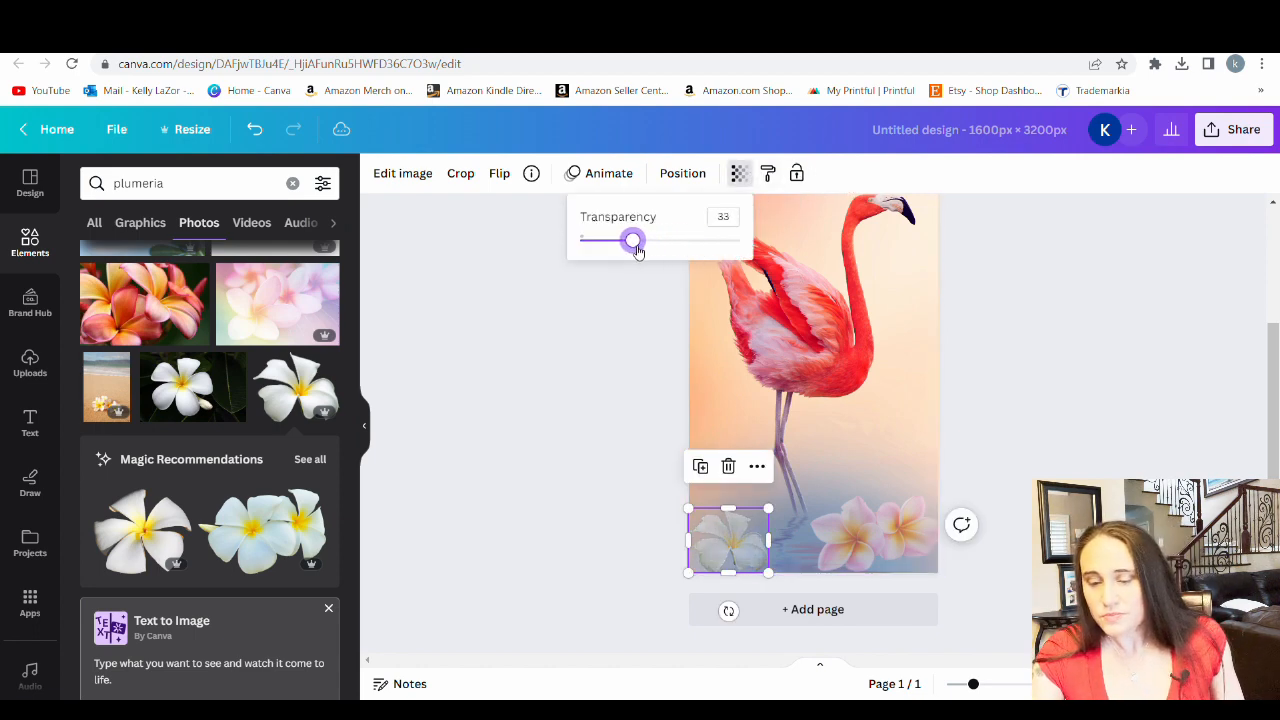
left_click(602, 473)
left_click(600, 471)
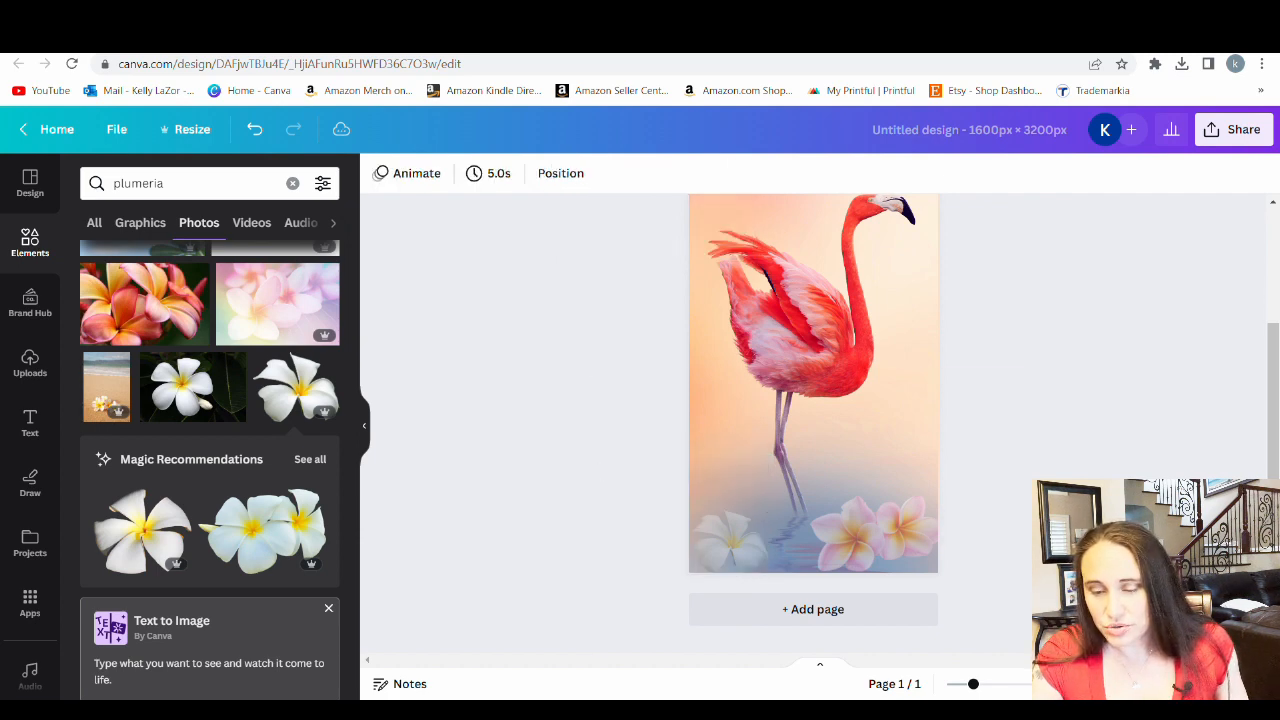
scroll(1040, 425, "up", 2)
left_click(735, 622)
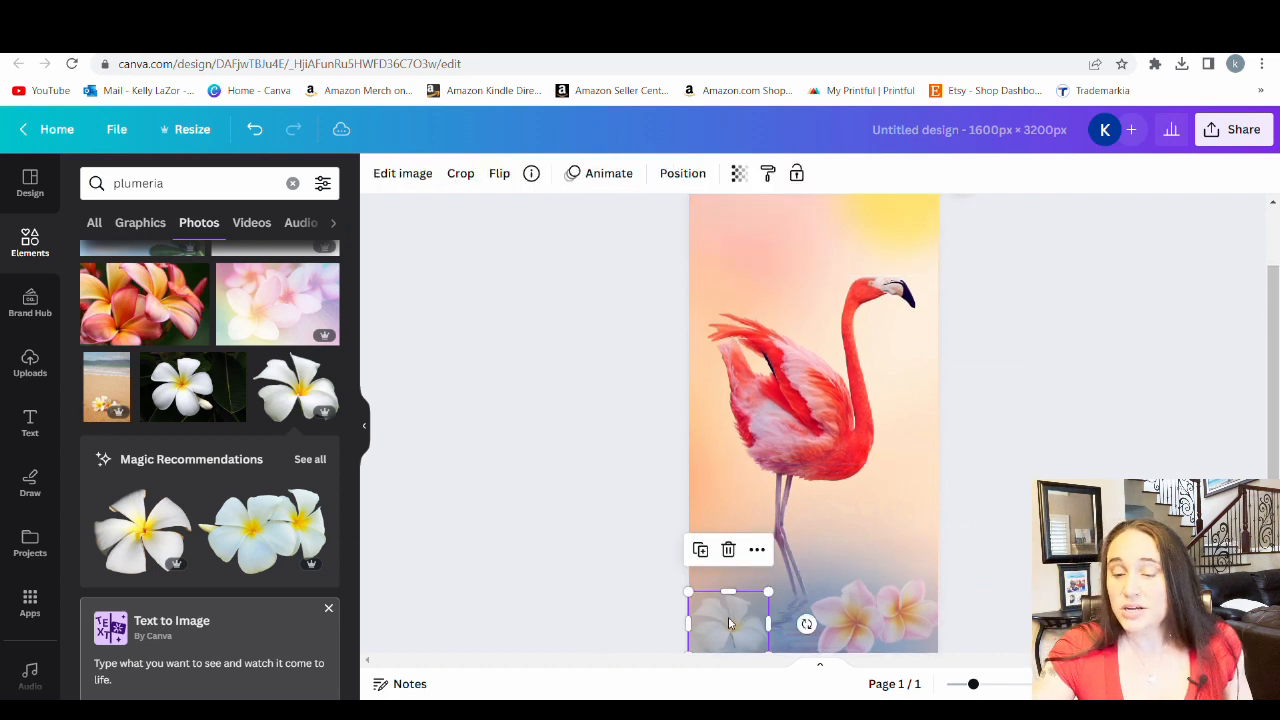
left_click(1020, 486)
Rename the design as "flamingo phone case"
scroll(1051, 467, "down", 2)
scroll(1060, 470, "up", 1)
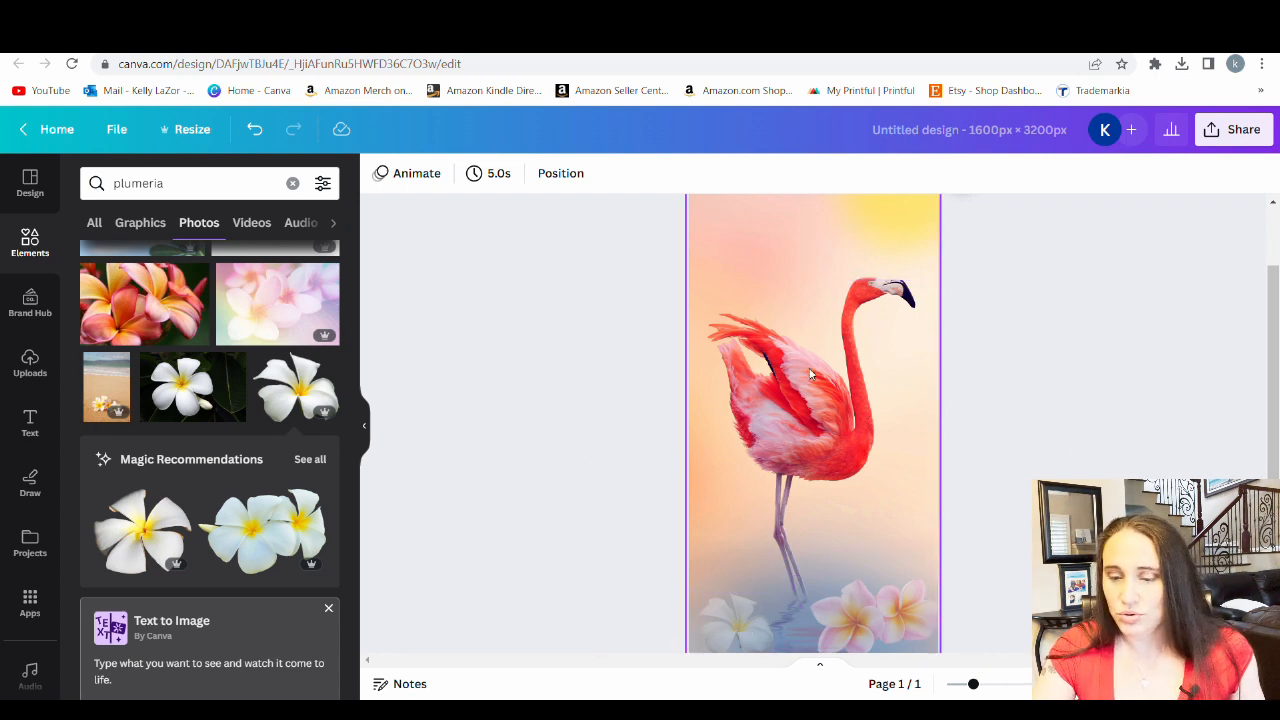
scroll(767, 231, "up", 1)
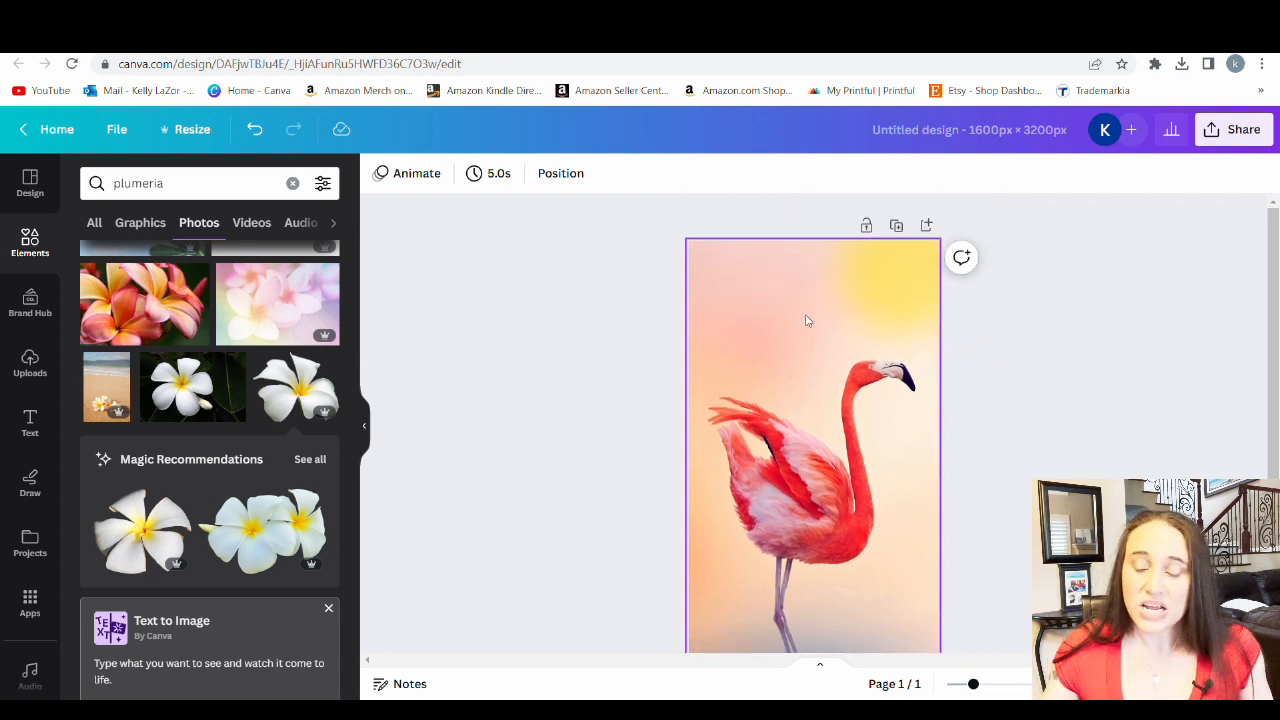
scroll(803, 480, "down", 1)
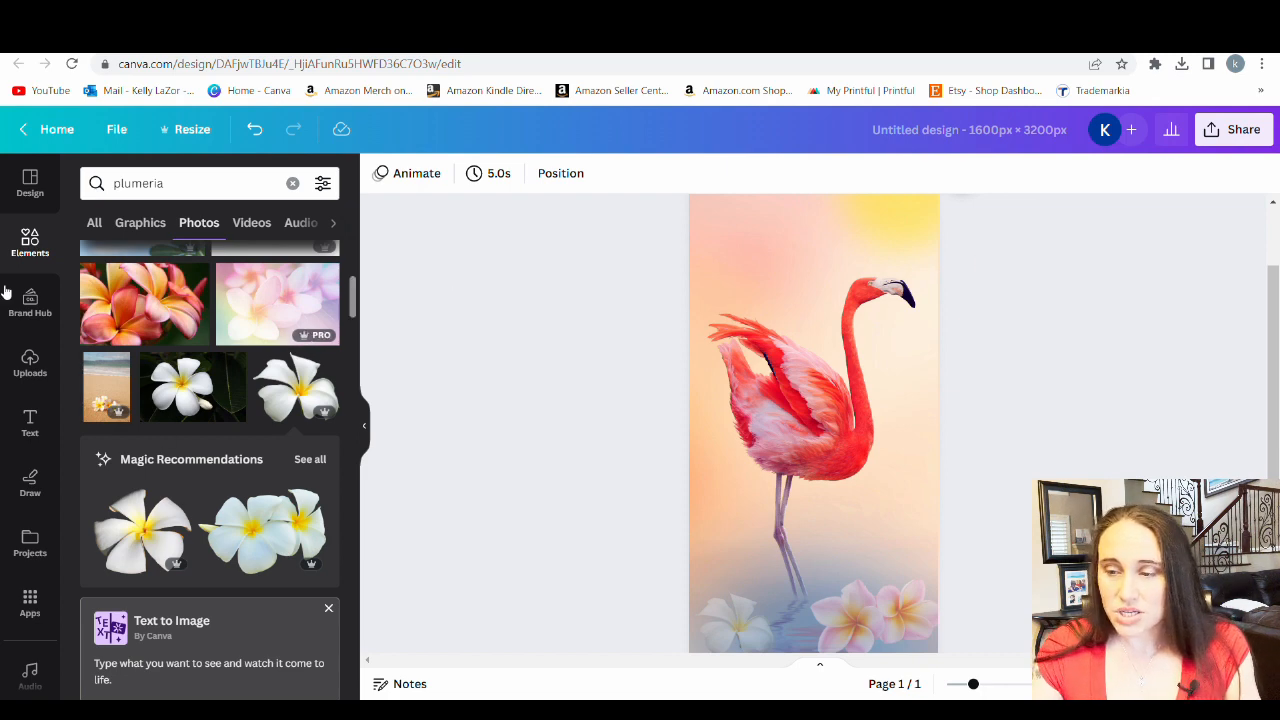
left_click(1010, 133)
type("fl")
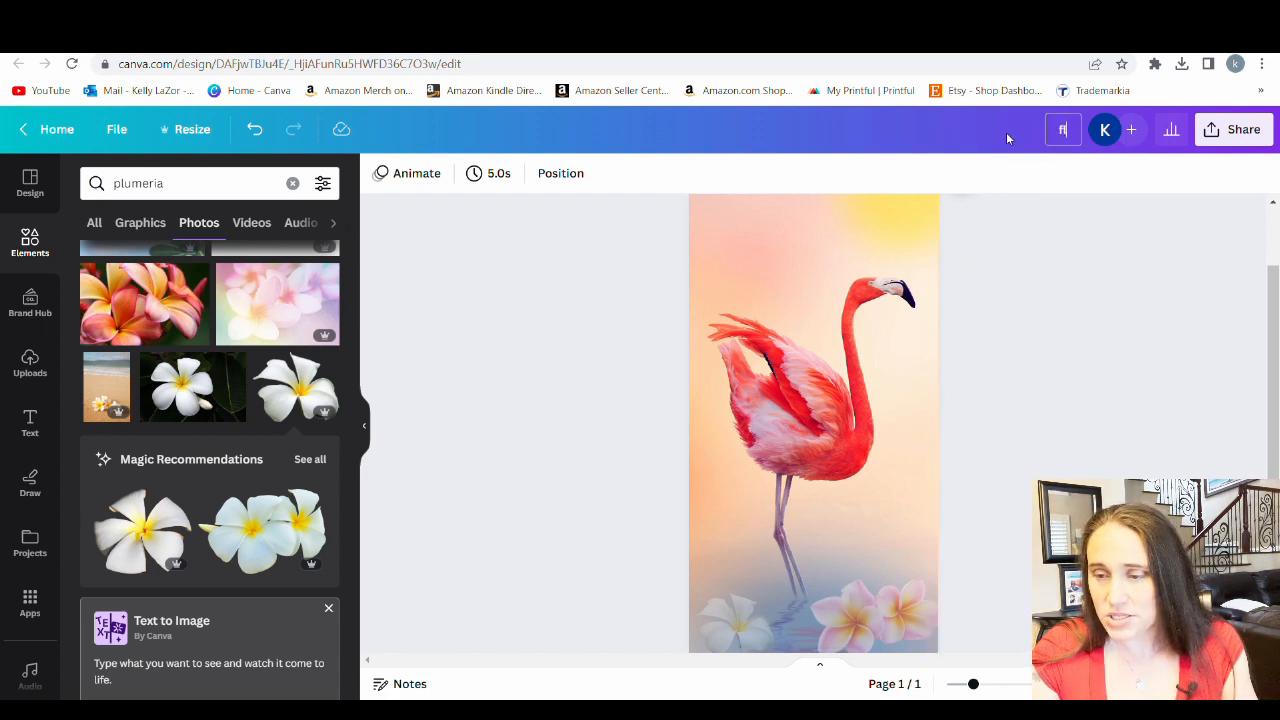
type("amingo")
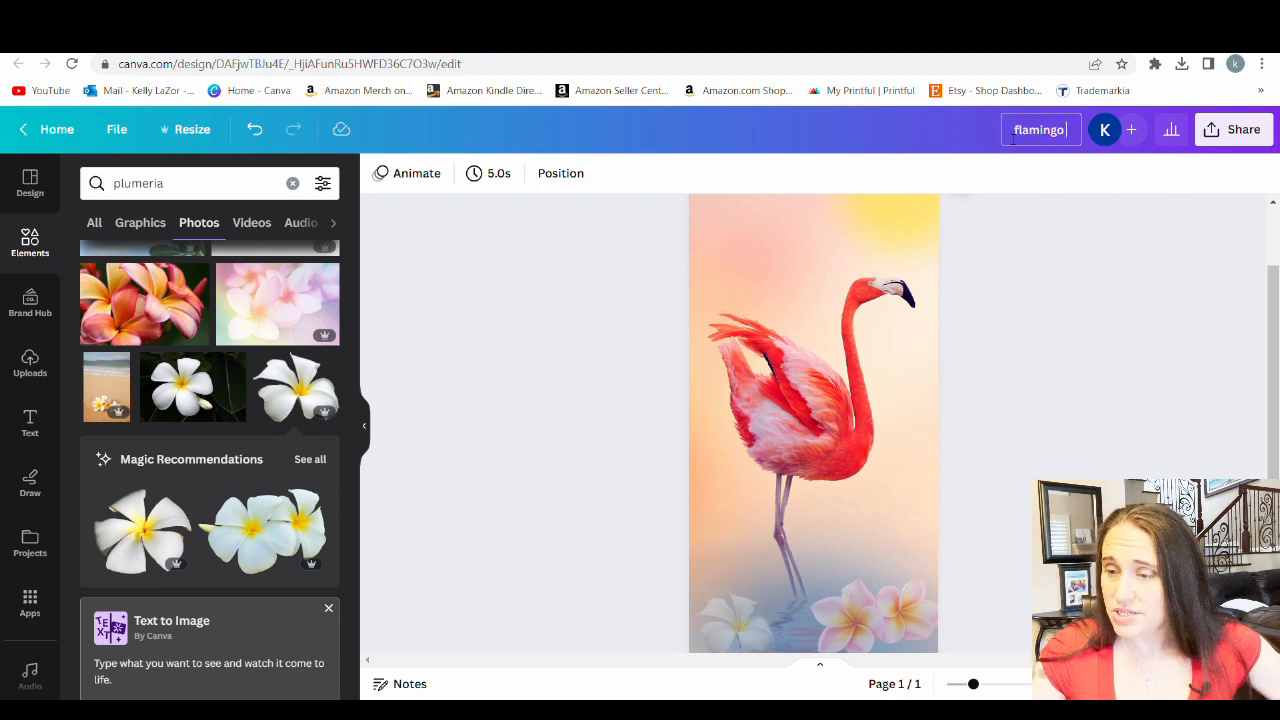
type(" phone case")
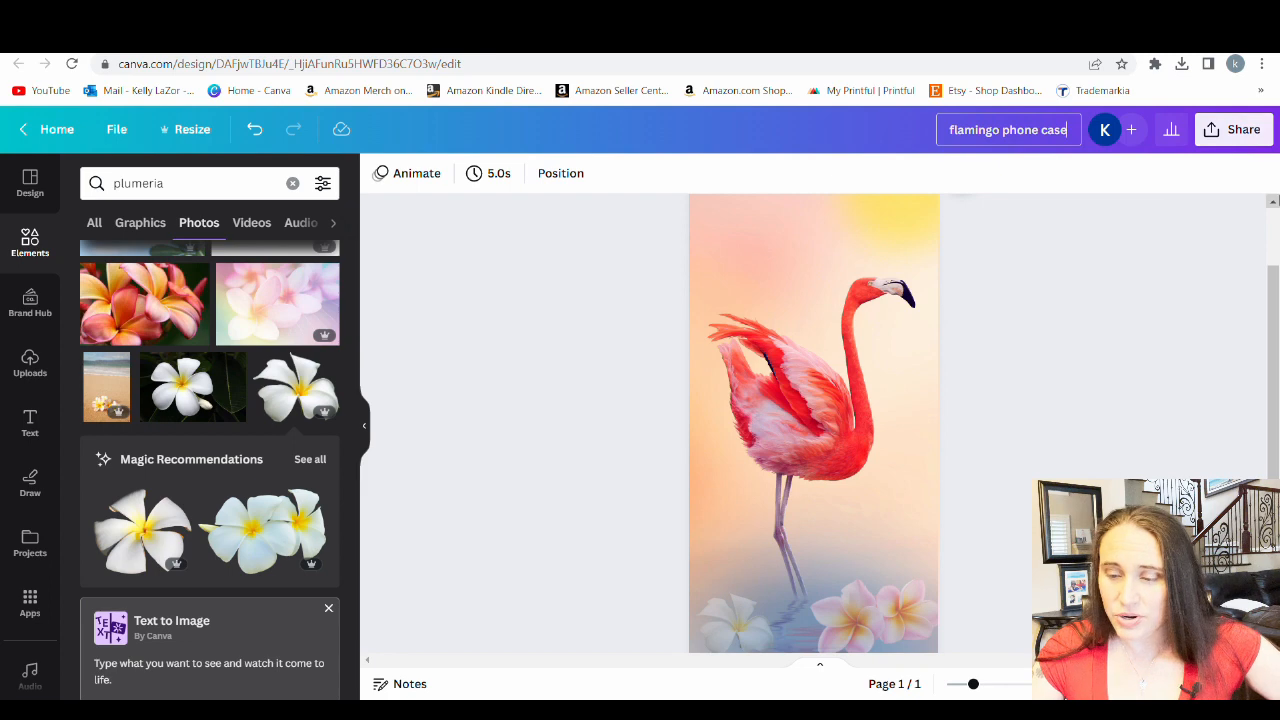
Download the design as a PNG at size 1 (1,600 × 3,200 px)
left_click(1234, 129)
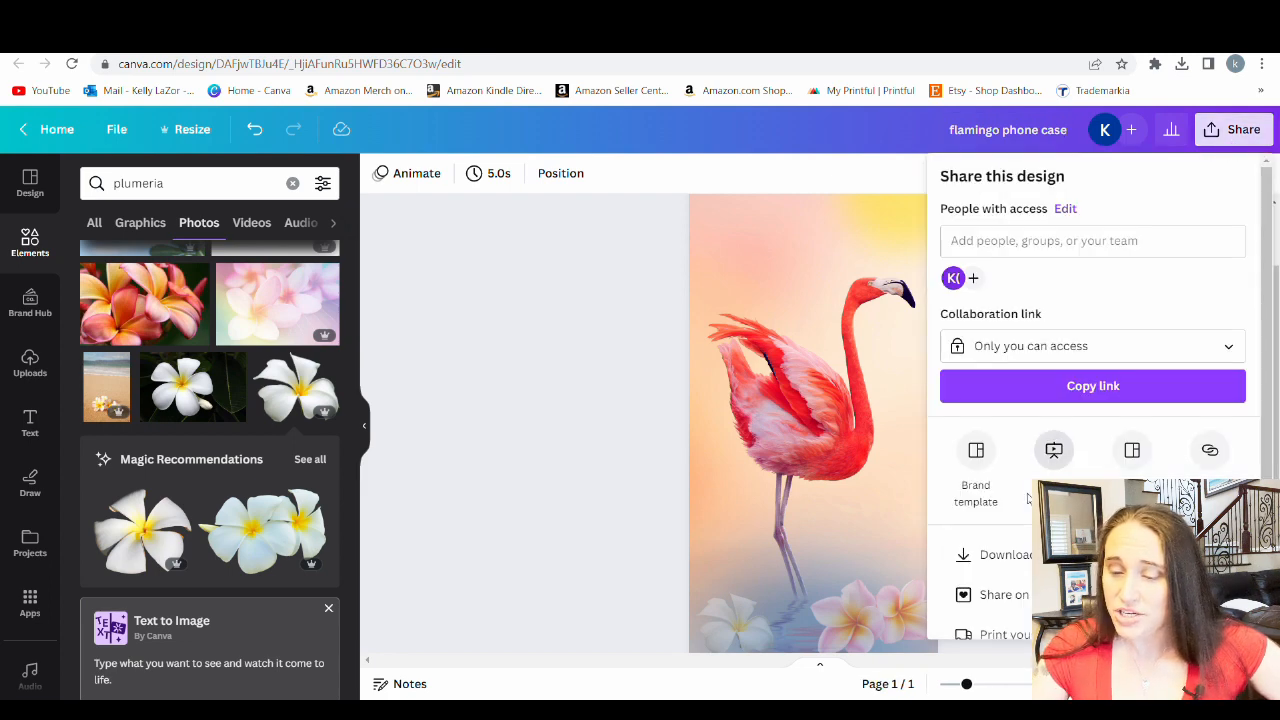
left_click(1006, 555)
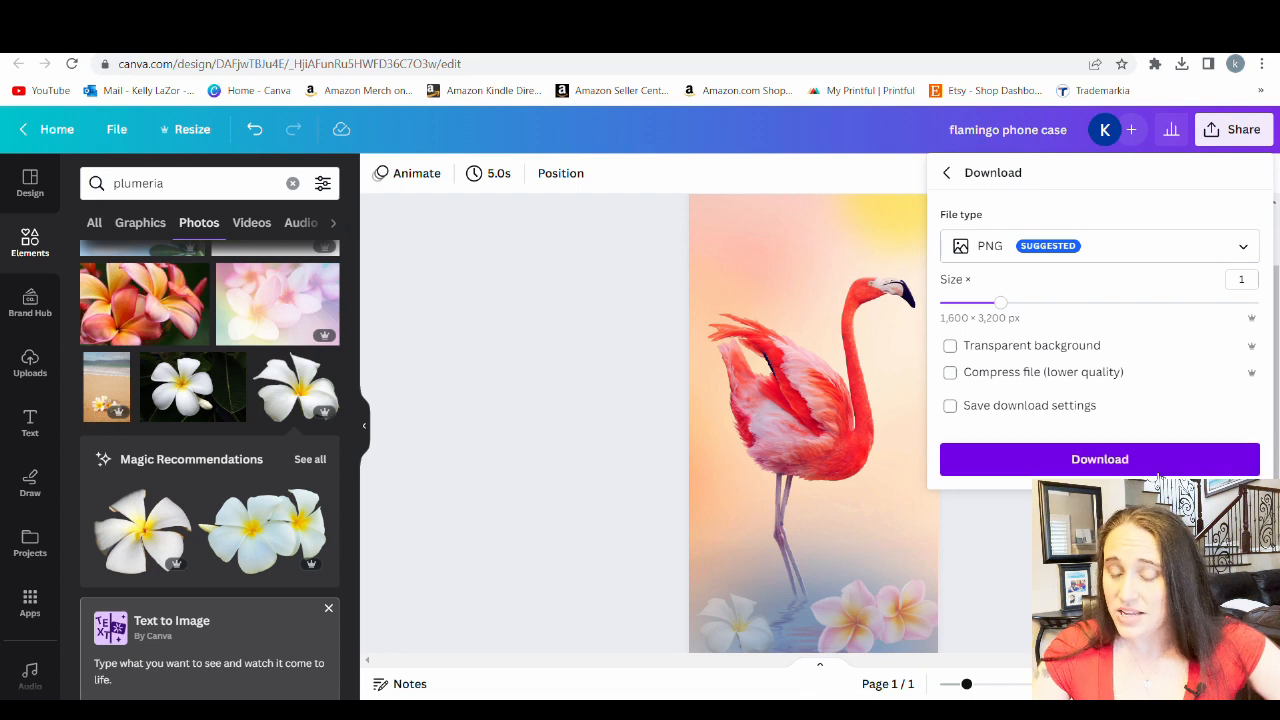
left_click(1093, 466)
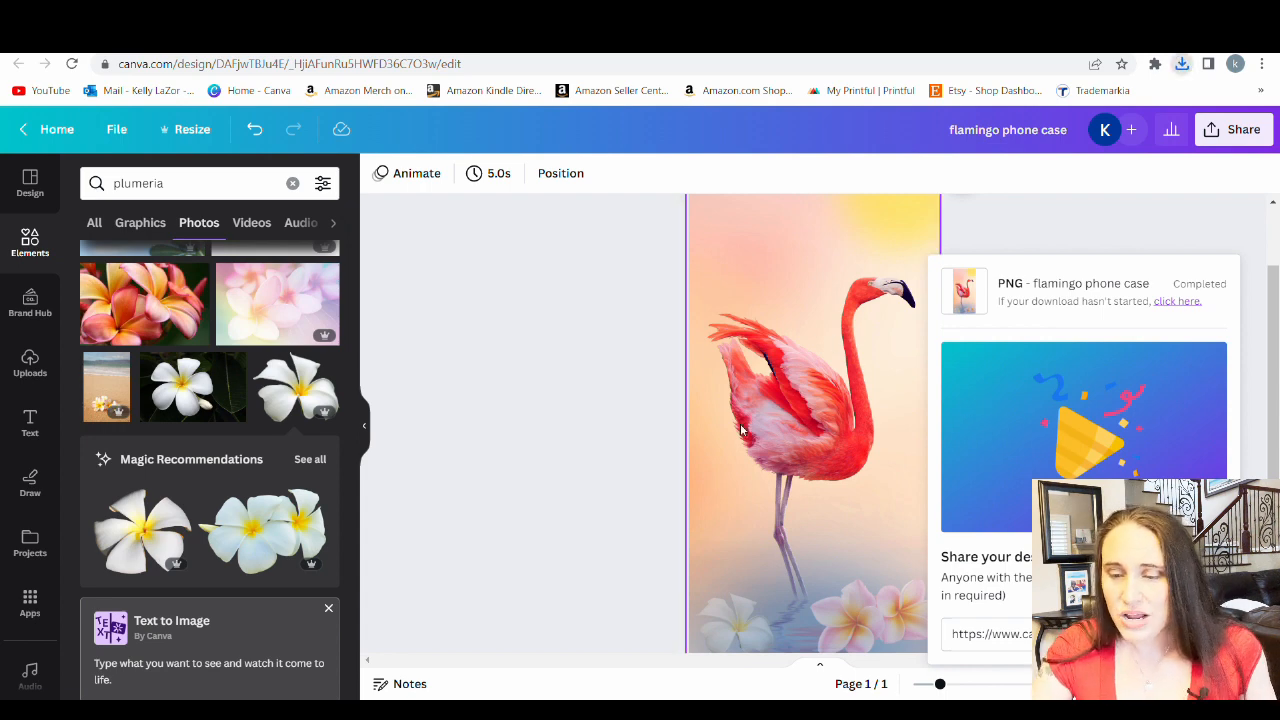
left_click(520, 355)
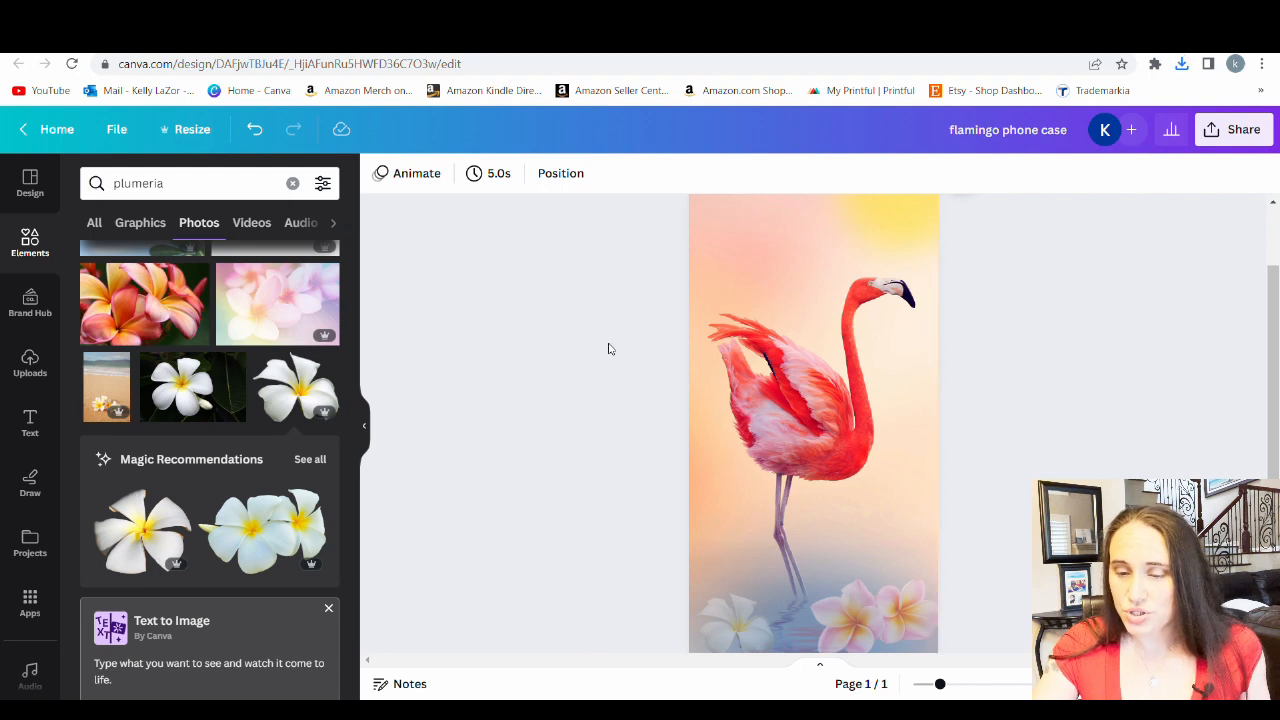
Add a blank second page below the flamingo page
scroll(945, 300, "up", 2)
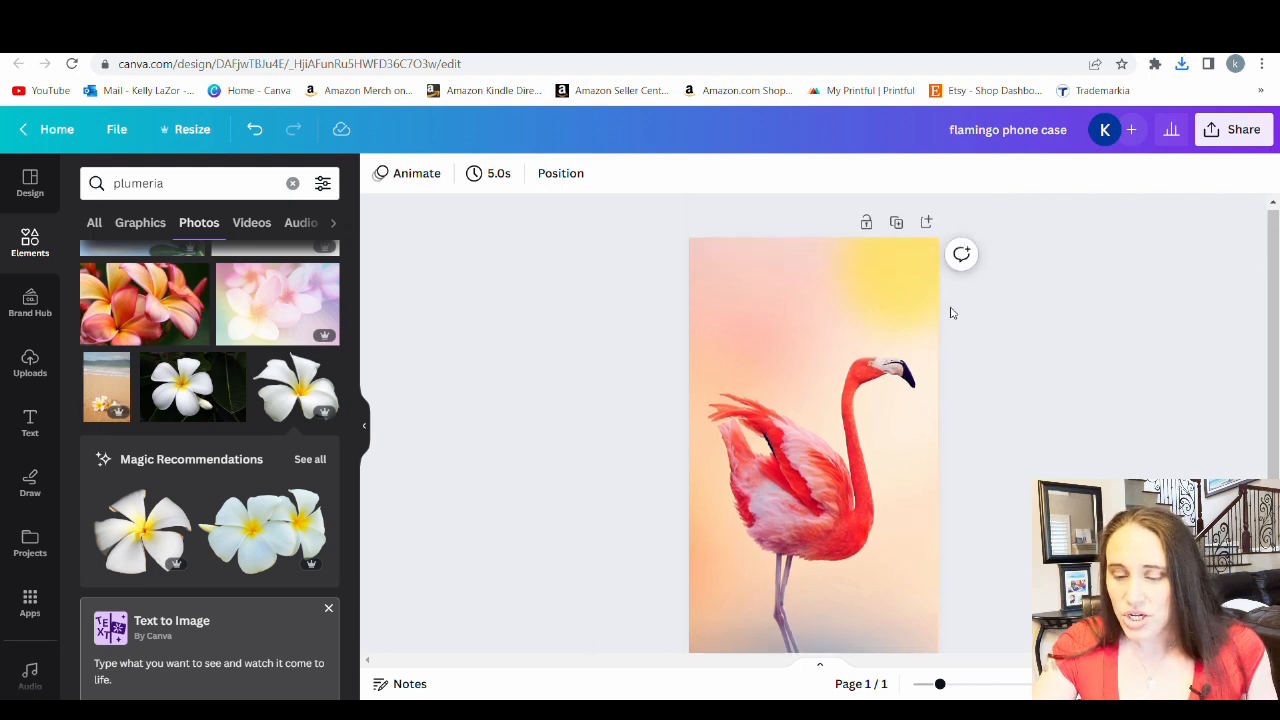
scroll(945, 394, "down", 2)
scroll(914, 486, "down", 2)
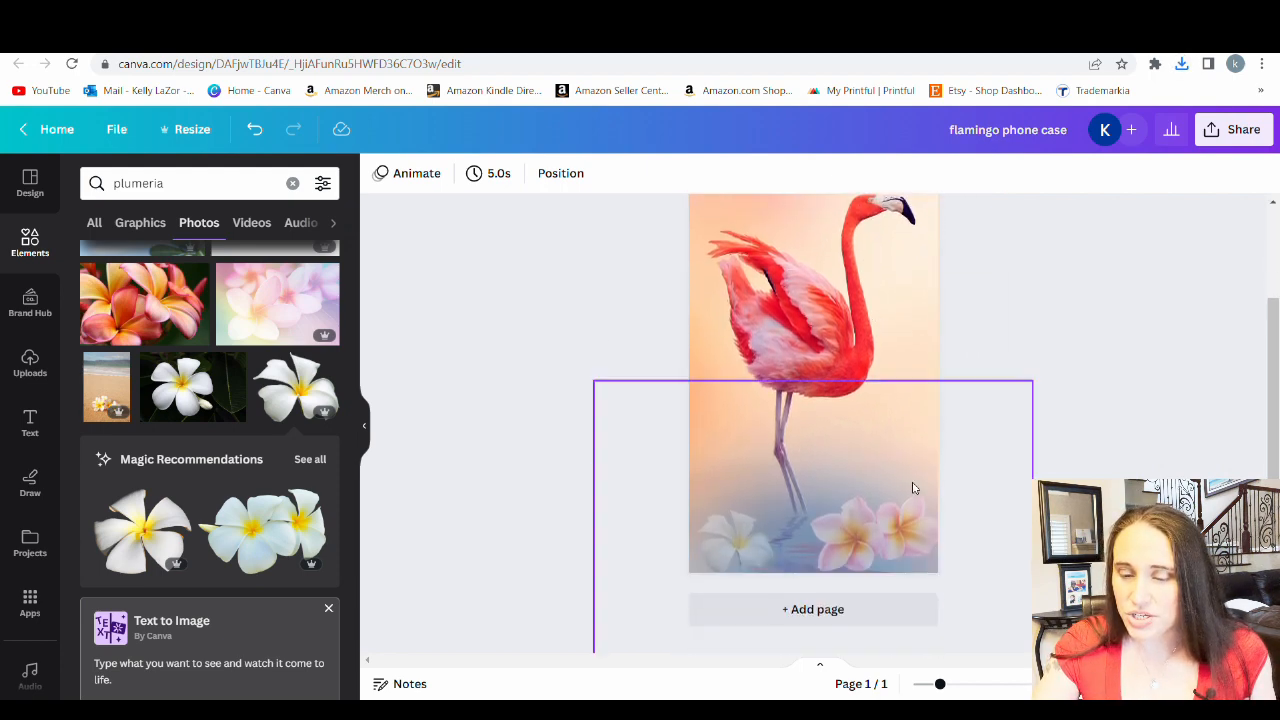
left_click(880, 618)
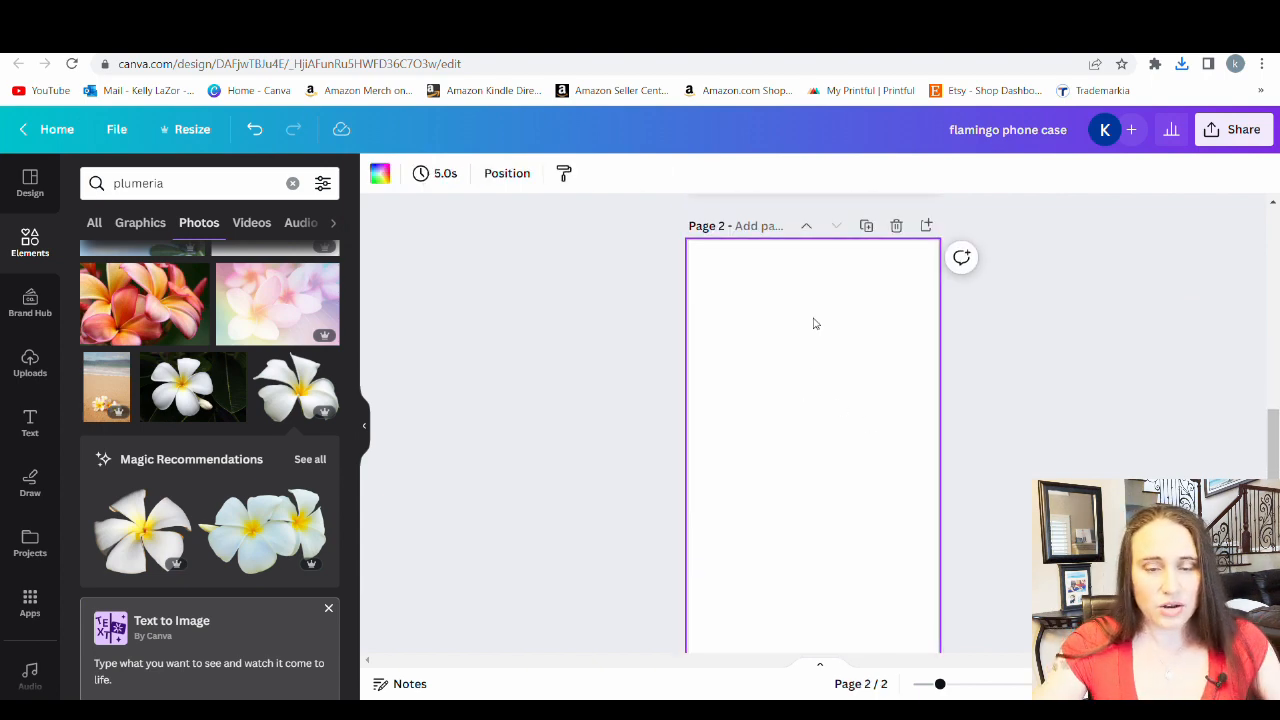
Search the element photos for "alcohol ink" and browse the backgrounds
left_click(186, 182)
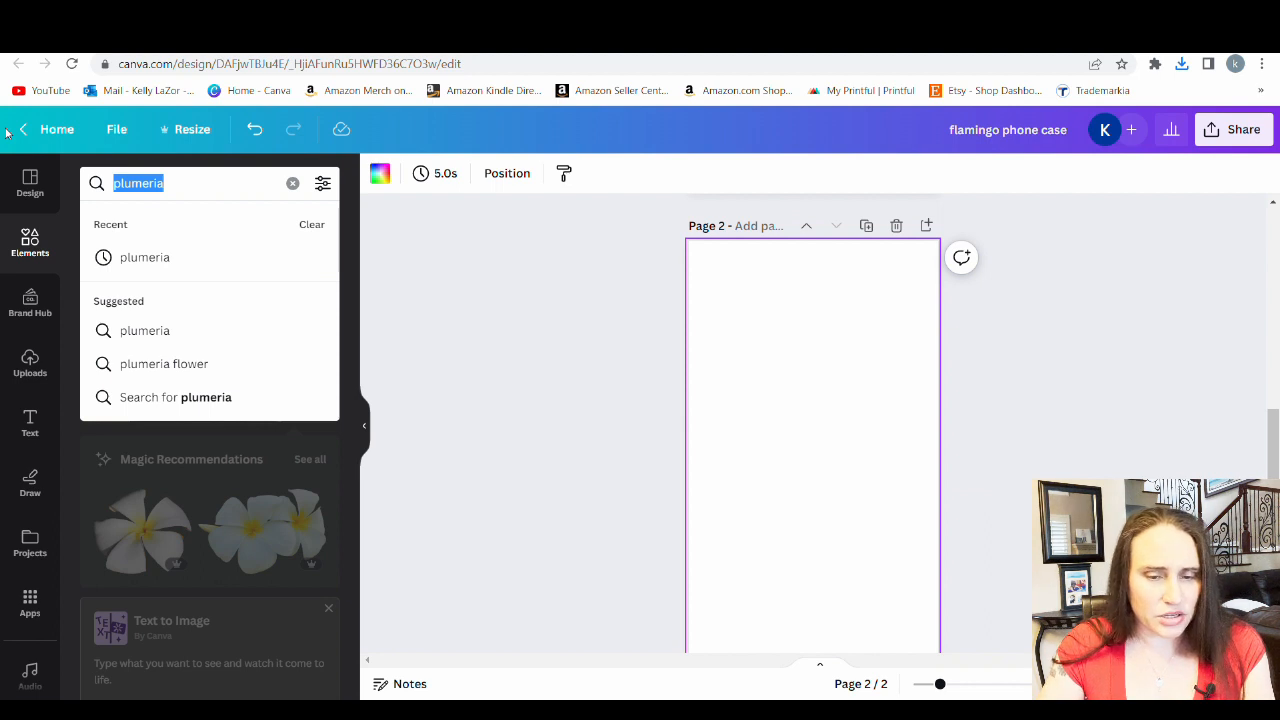
type("al")
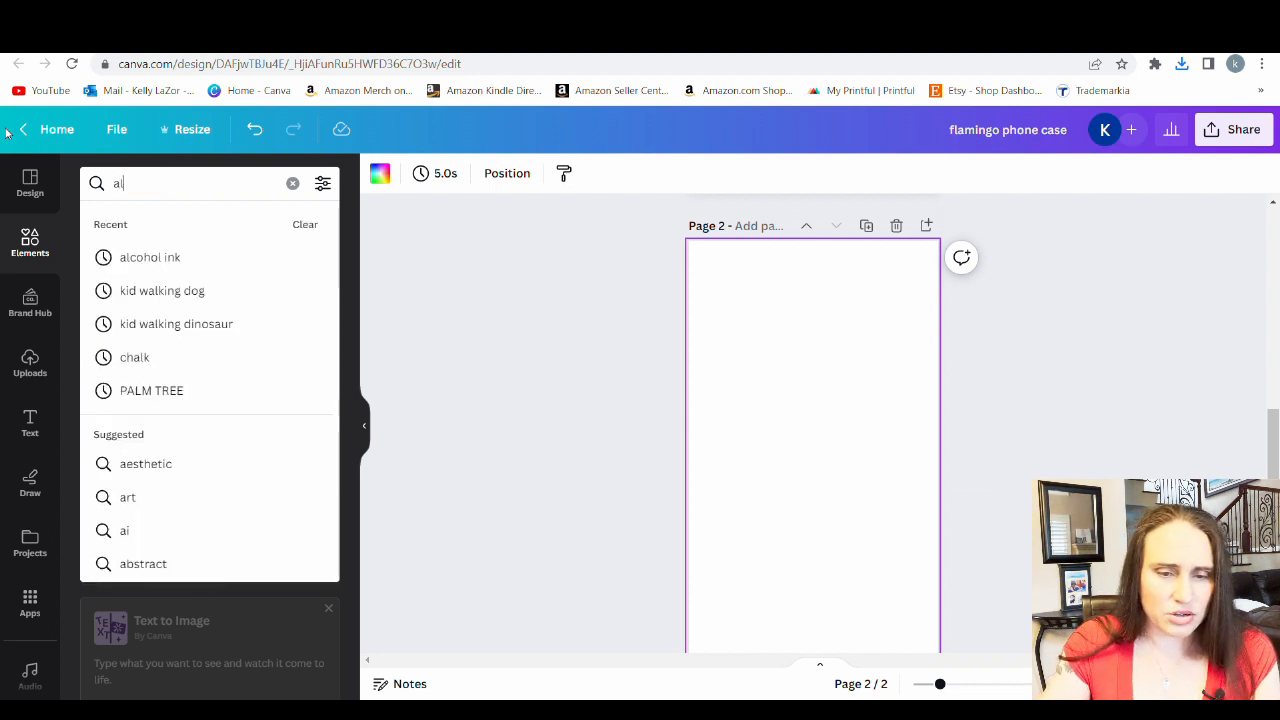
type("c")
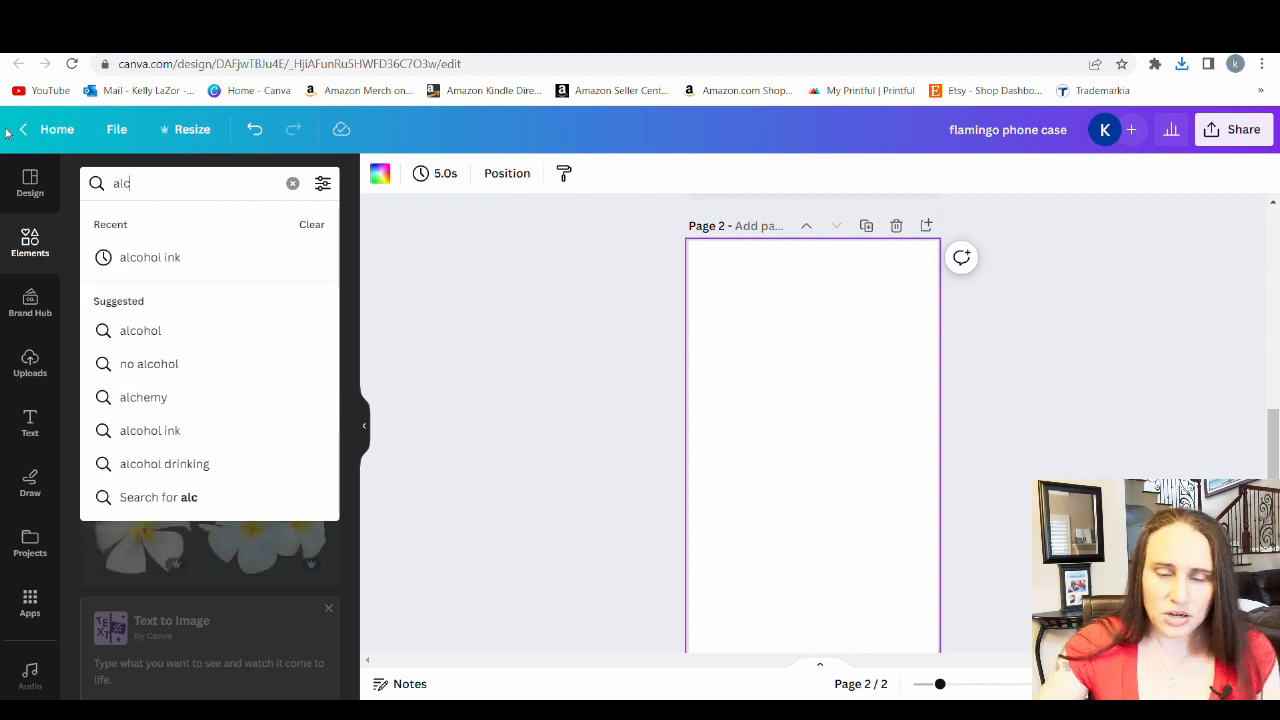
type("ohol ink")
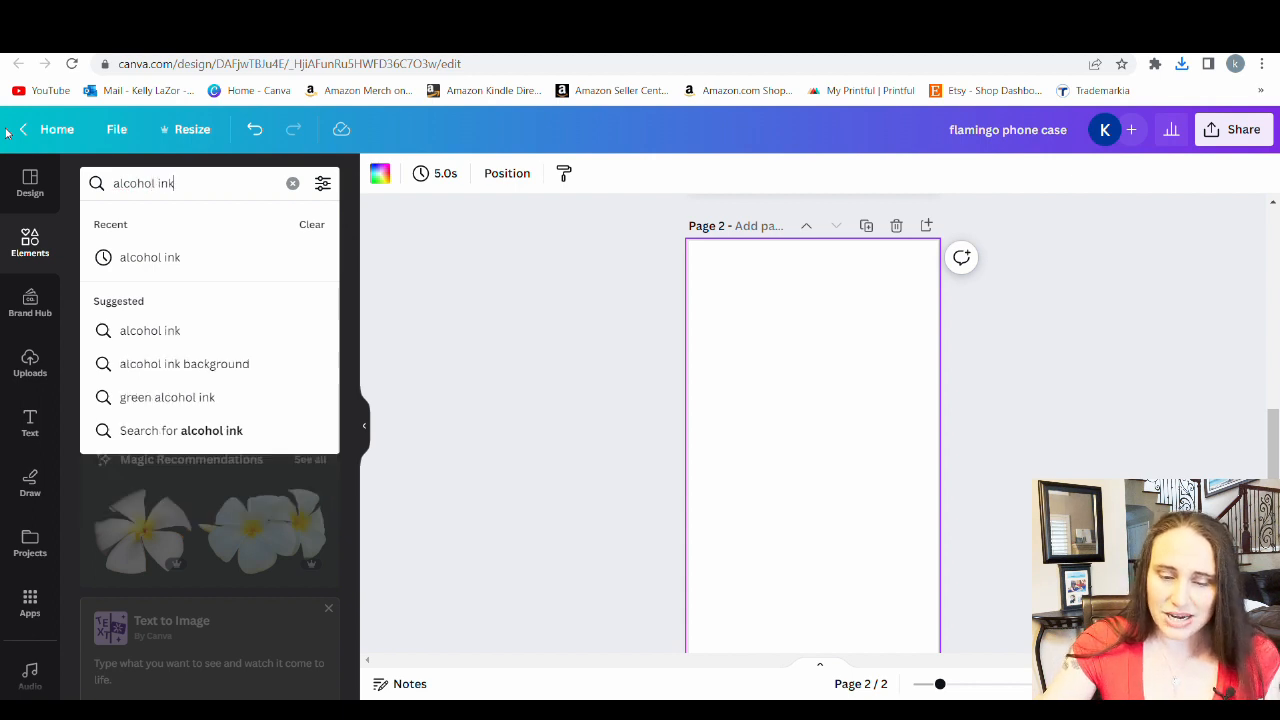
left_click(176, 255)
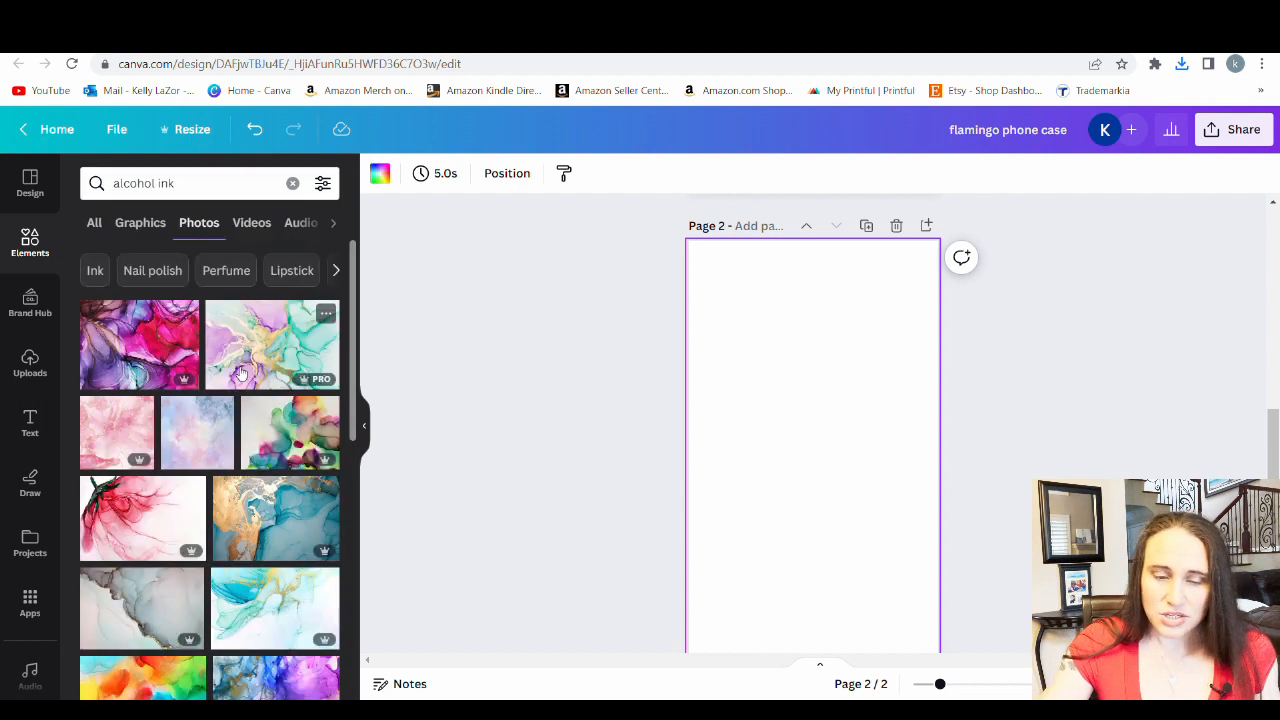
scroll(240, 373, "down", 5)
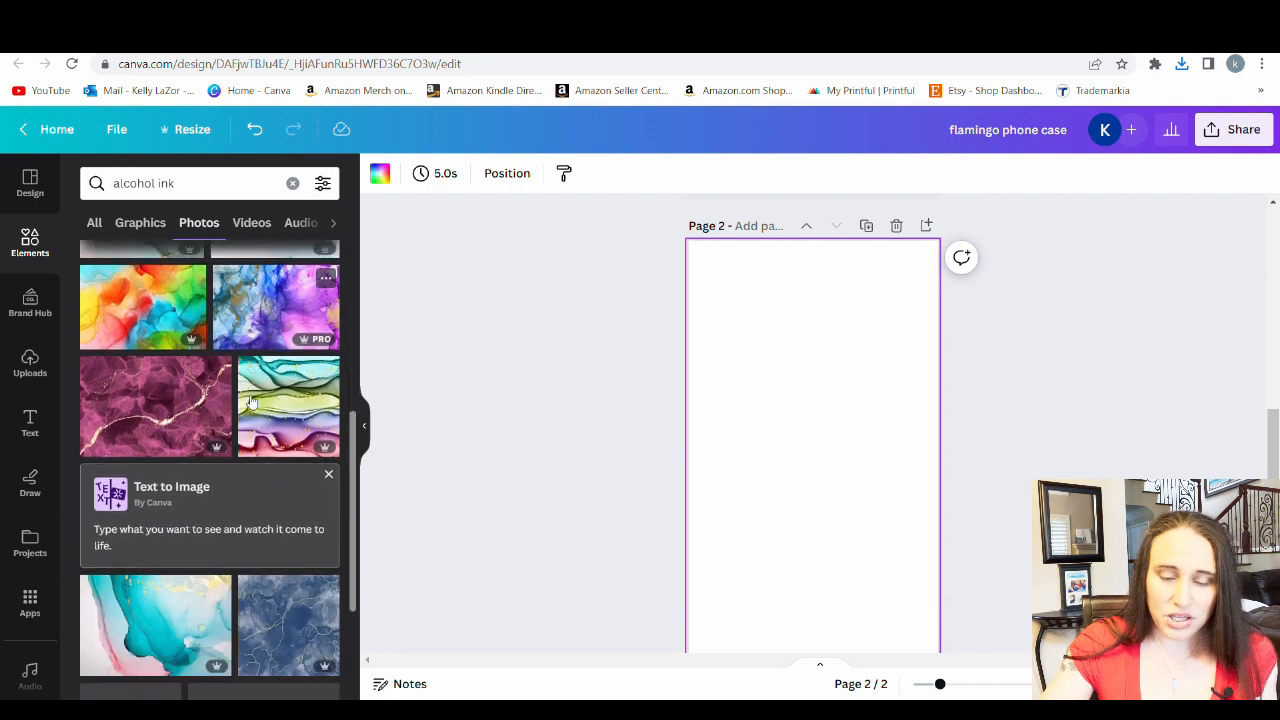
Browse the "alcohol ink" photos and graphics for a background or accent for page 2
scroll(250, 400, "down", 4)
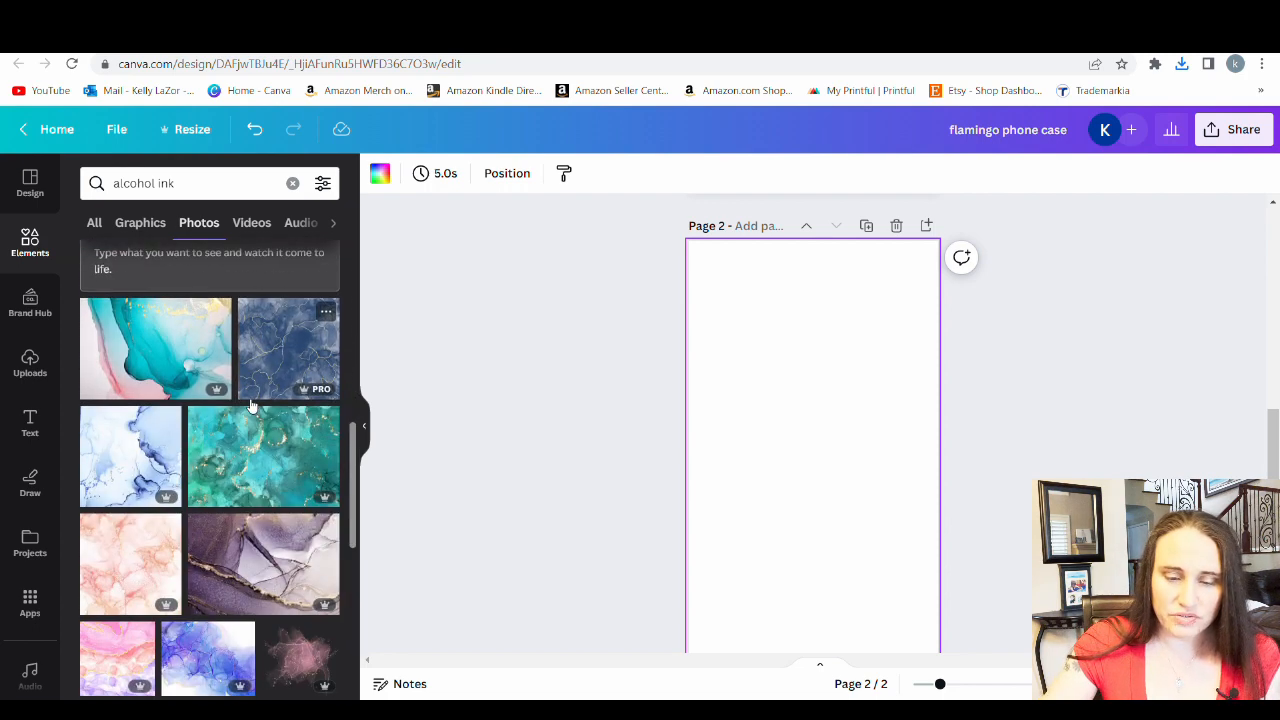
scroll(250, 400, "down", 10)
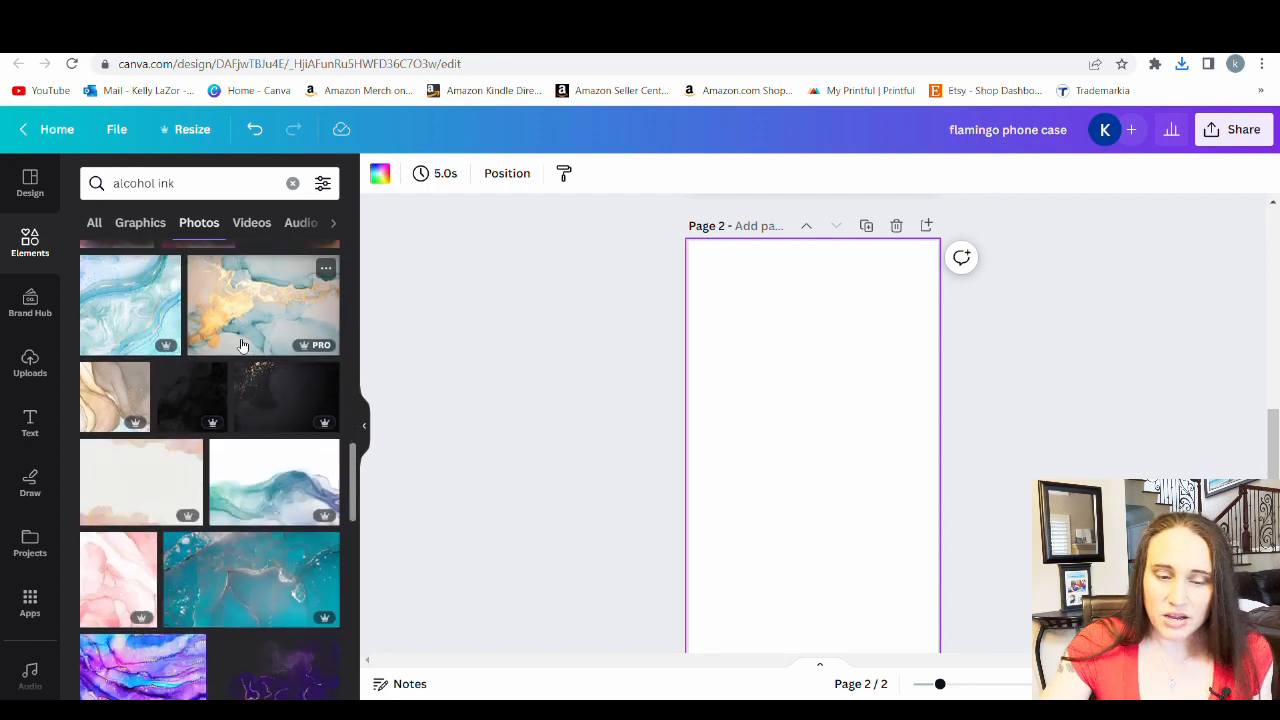
scroll(241, 345, "down", 4)
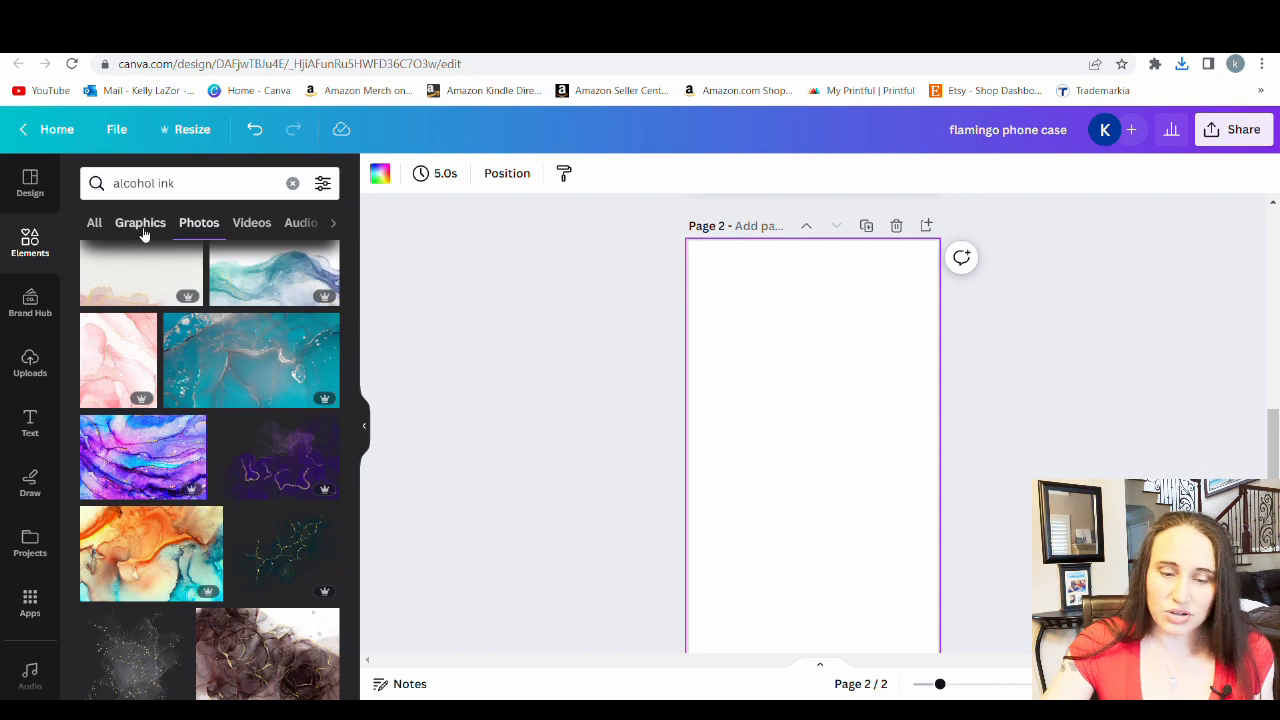
left_click(141, 223)
scroll(206, 337, "down", 3)
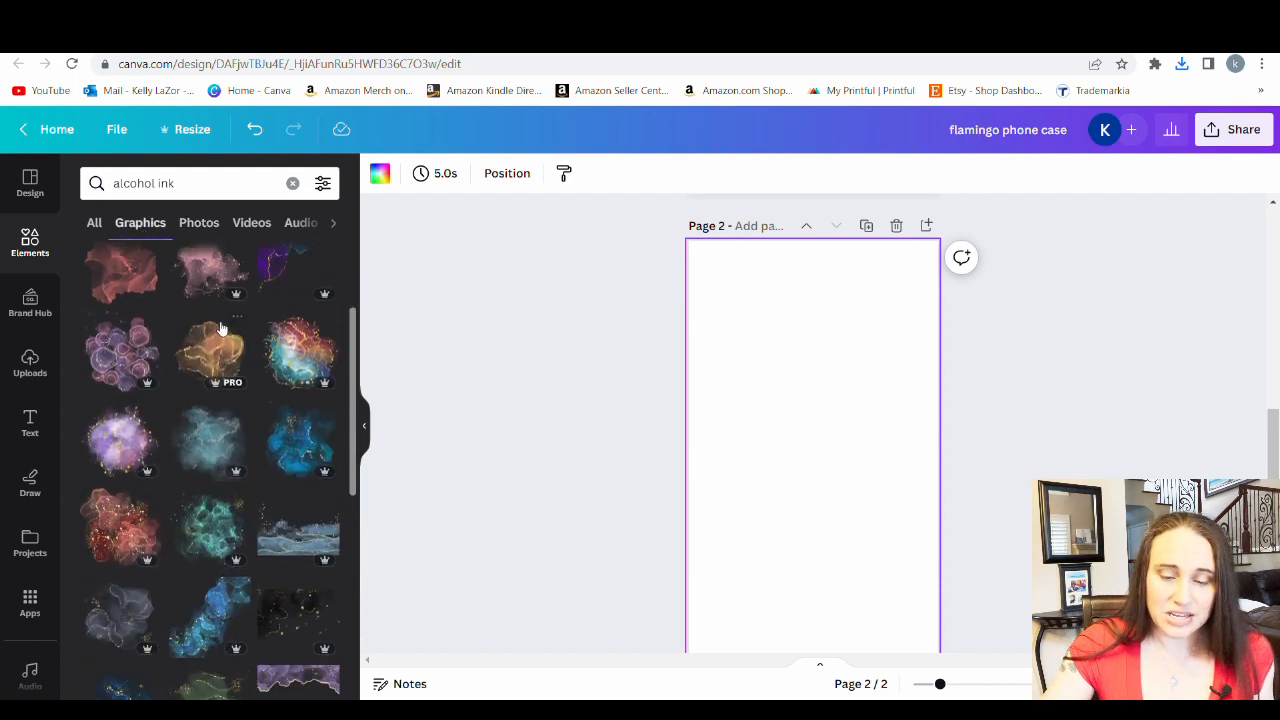
scroll(222, 328, "down", 5)
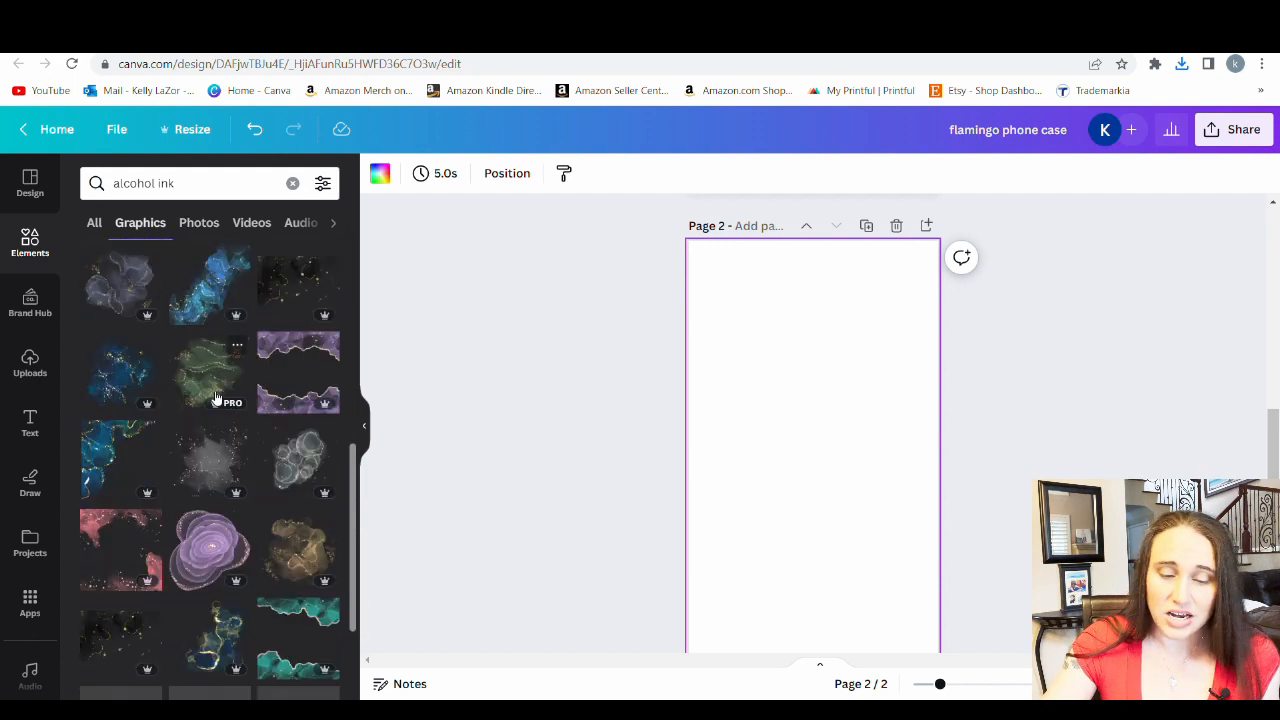
scroll(215, 600, "down", 3)
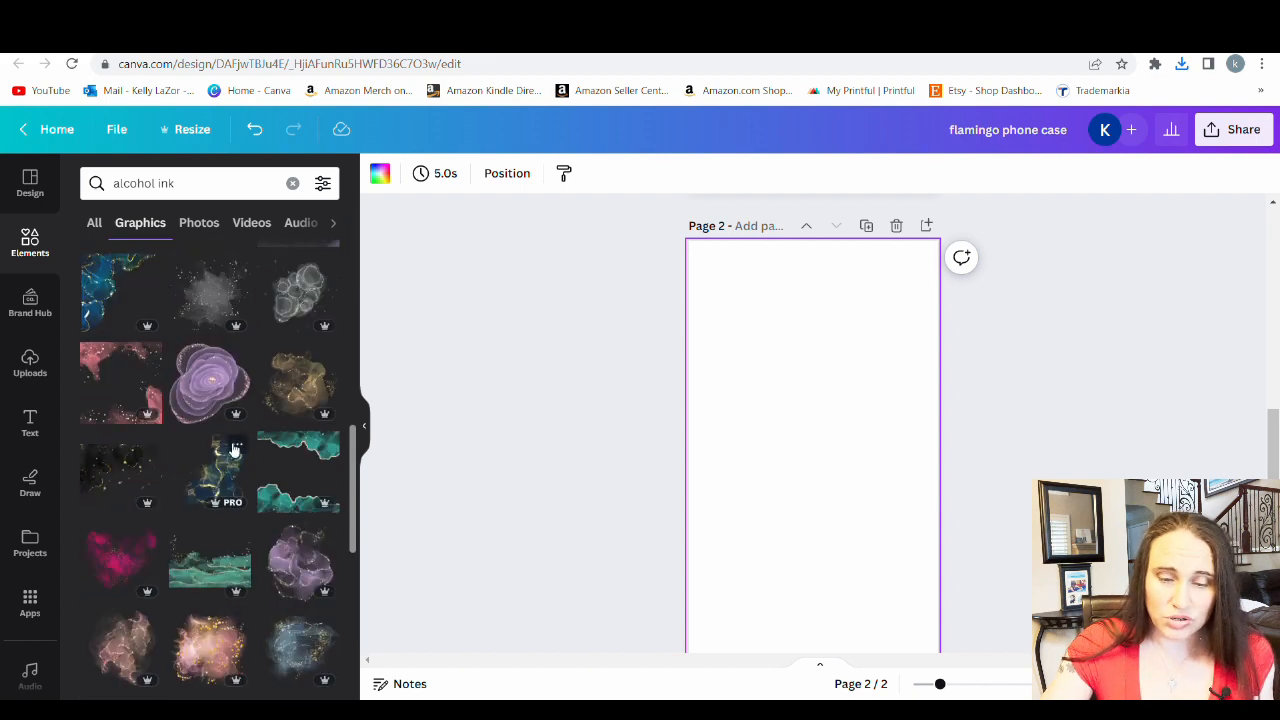
scroll(233, 450, "down", 4)
scroll(238, 400, "down", 3)
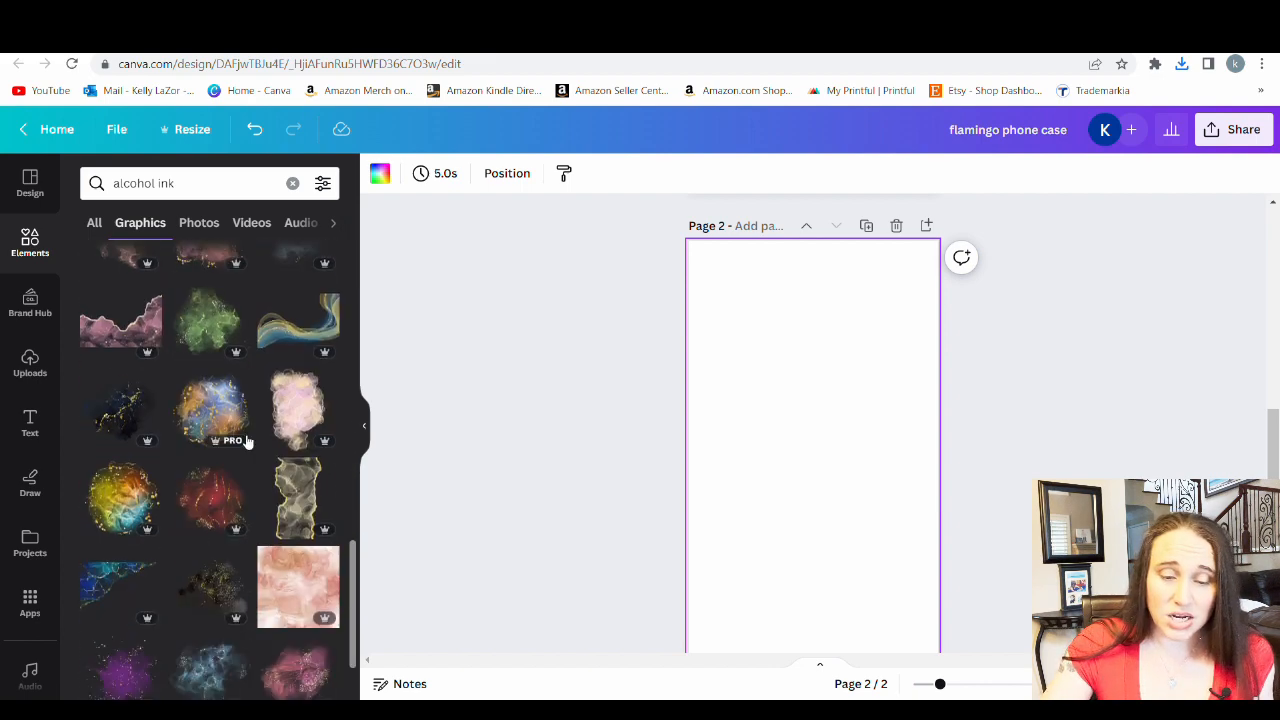
scroll(148, 620, "down", 6)
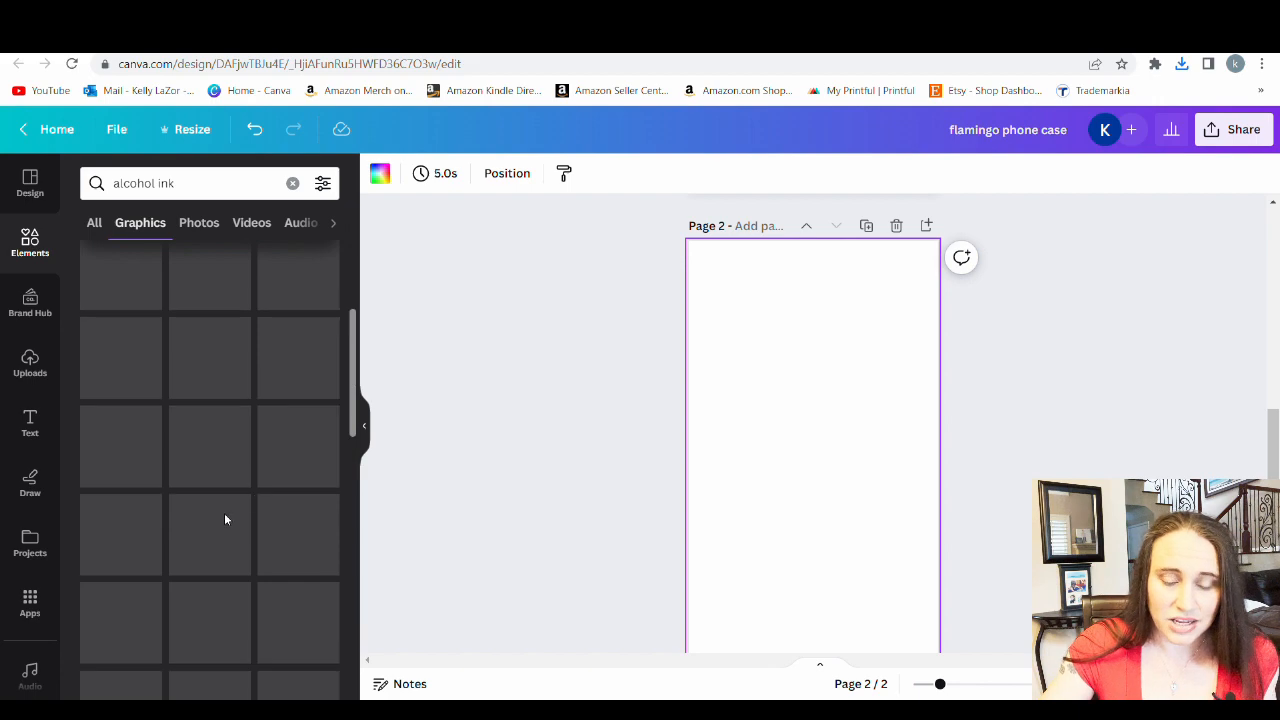
scroll(240, 400, "up", 5)
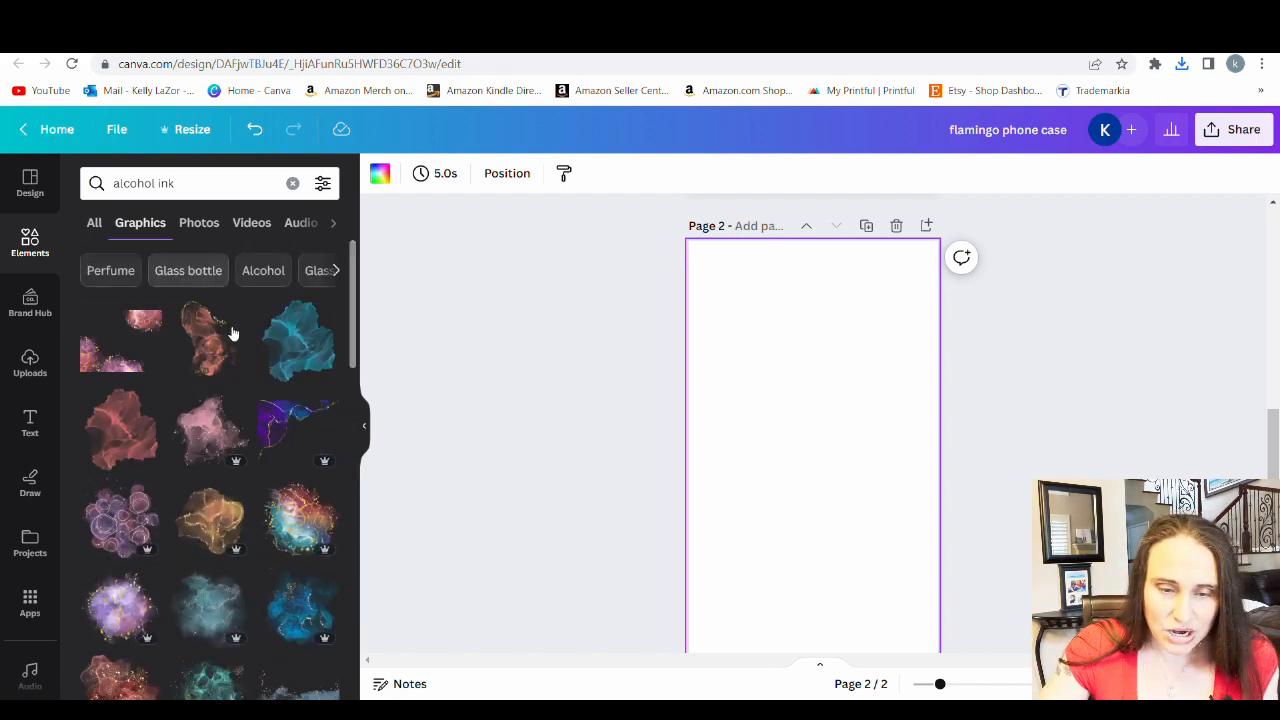
Add the purple alcohol ink photo with gold veins from the photo results to page 2
left_click(200, 226)
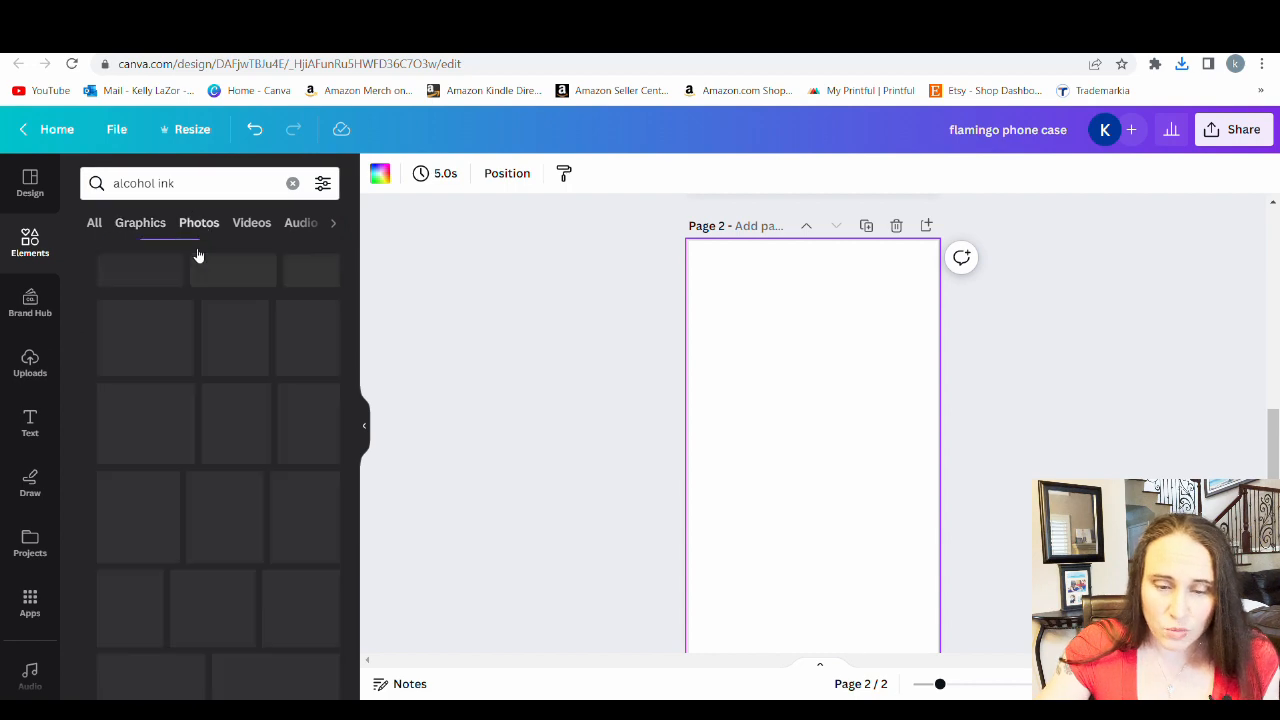
scroll(228, 425, "down", 3)
scroll(229, 425, "up", 3)
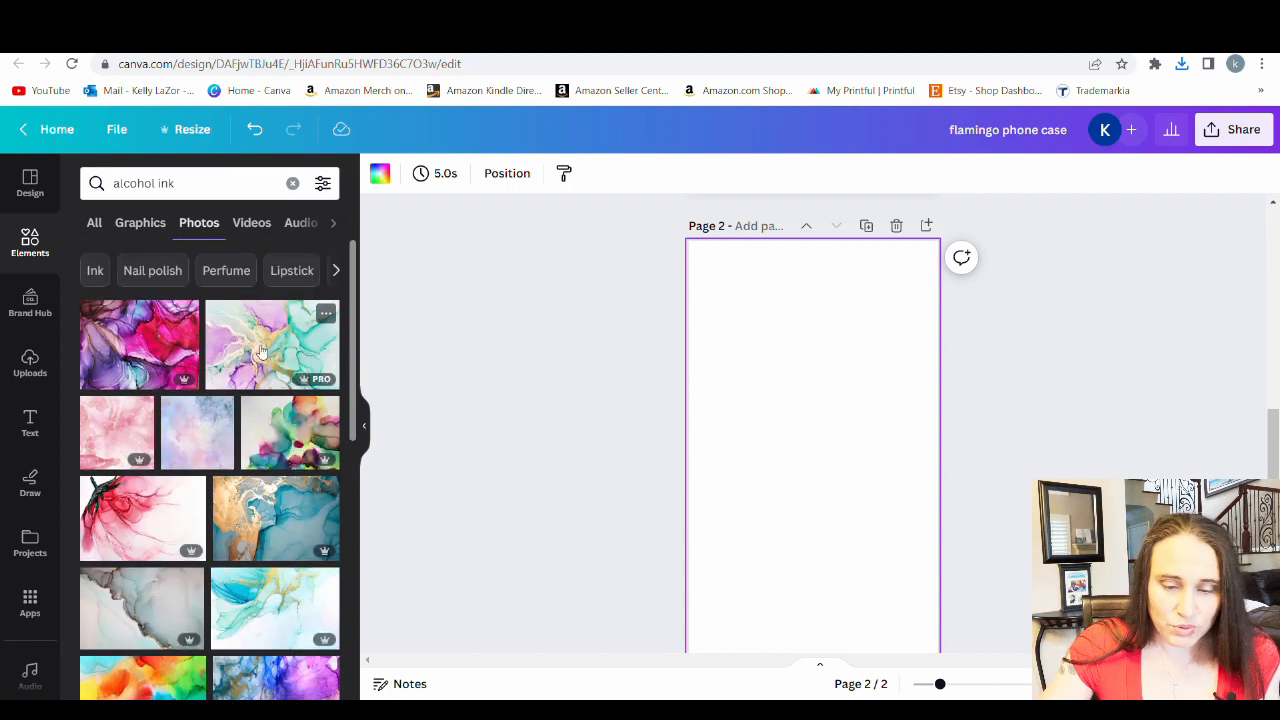
scroll(258, 400, "down", 8)
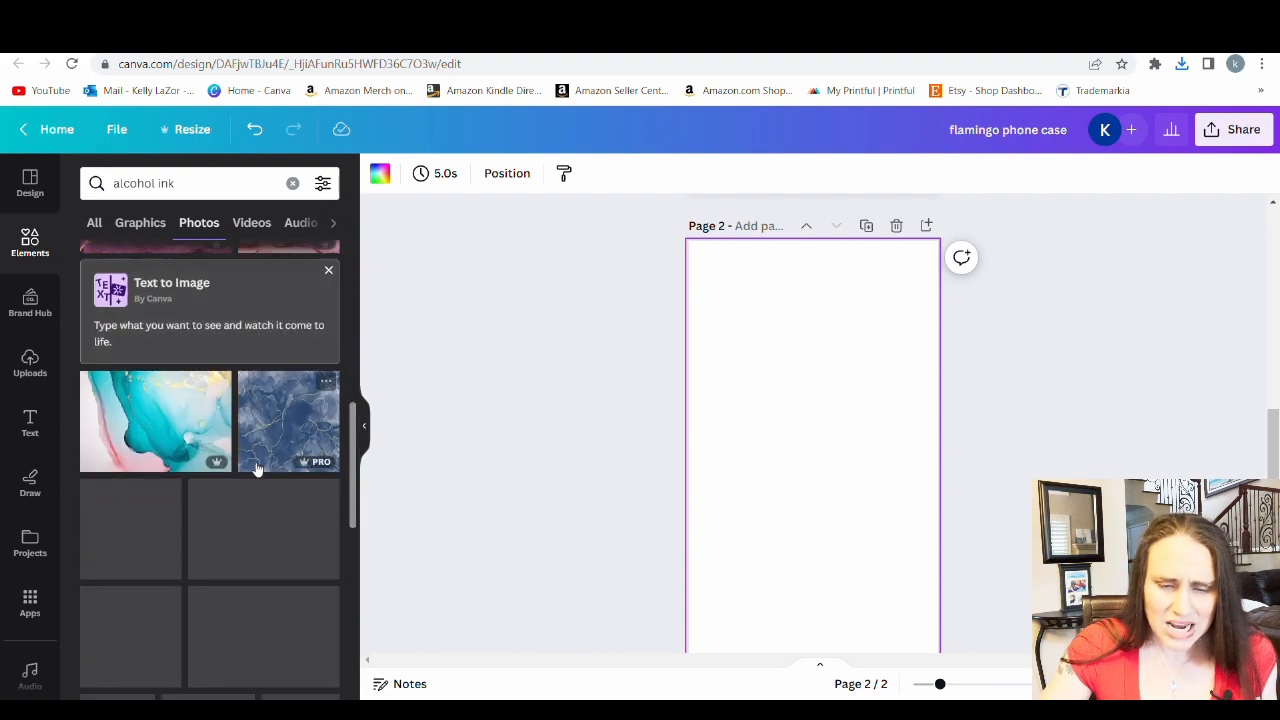
scroll(240, 460, "down", 8)
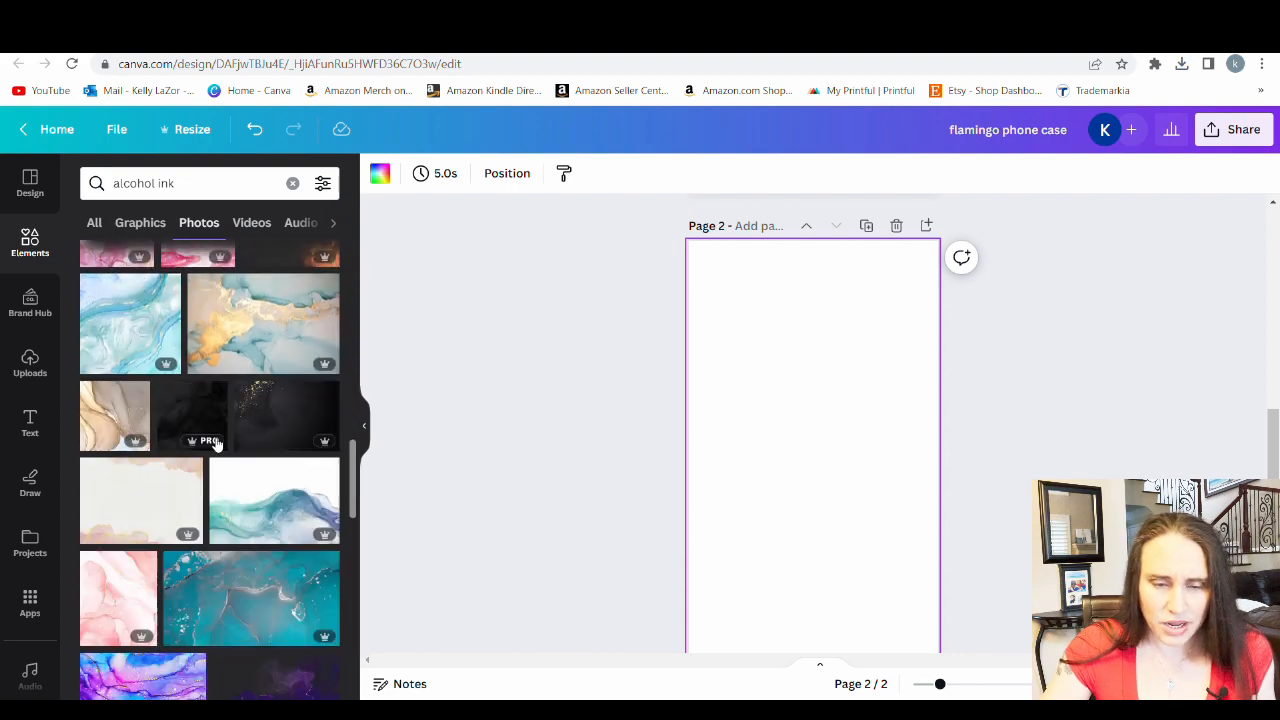
scroll(220, 446, "down", 10)
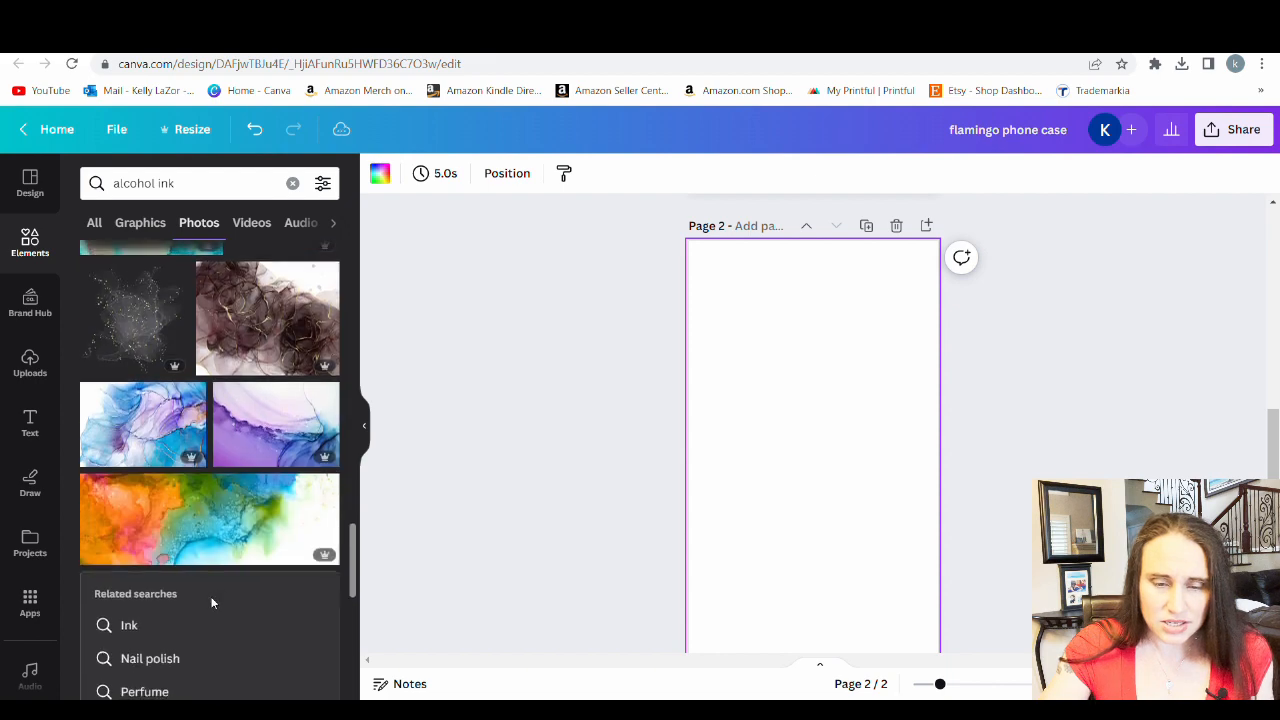
scroll(240, 450, "down", 5)
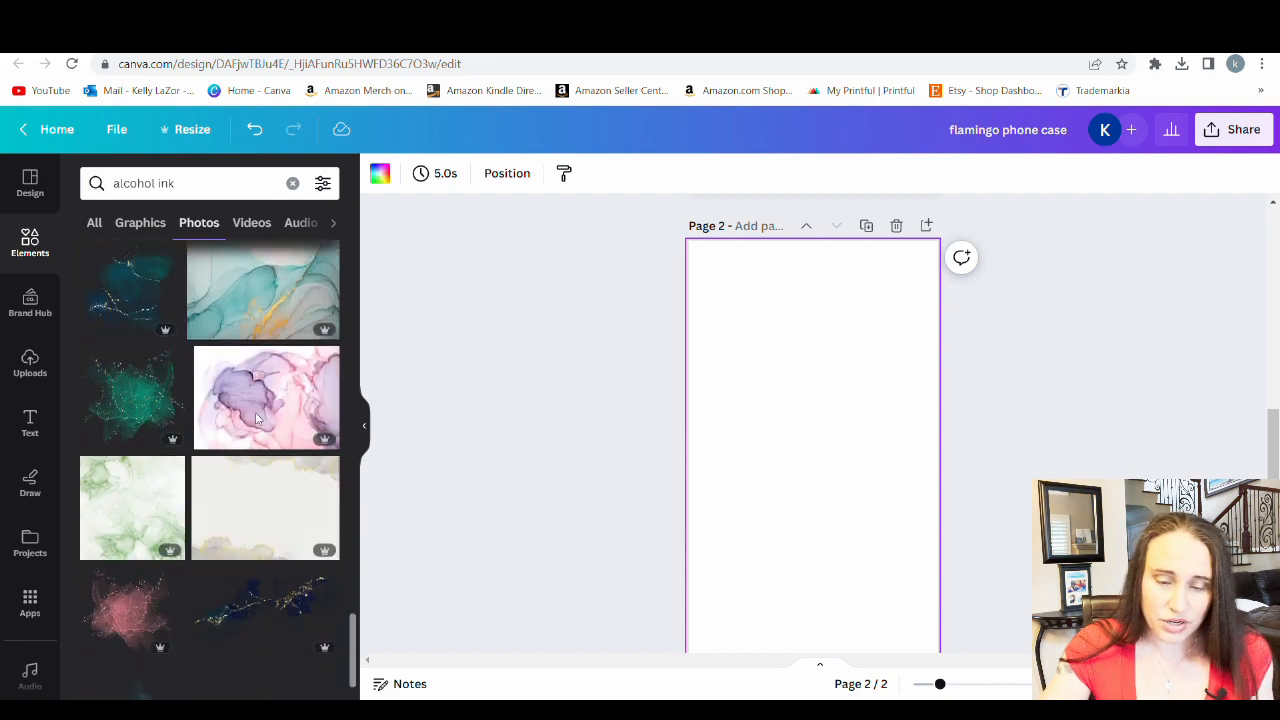
scroll(258, 418, "down", 2)
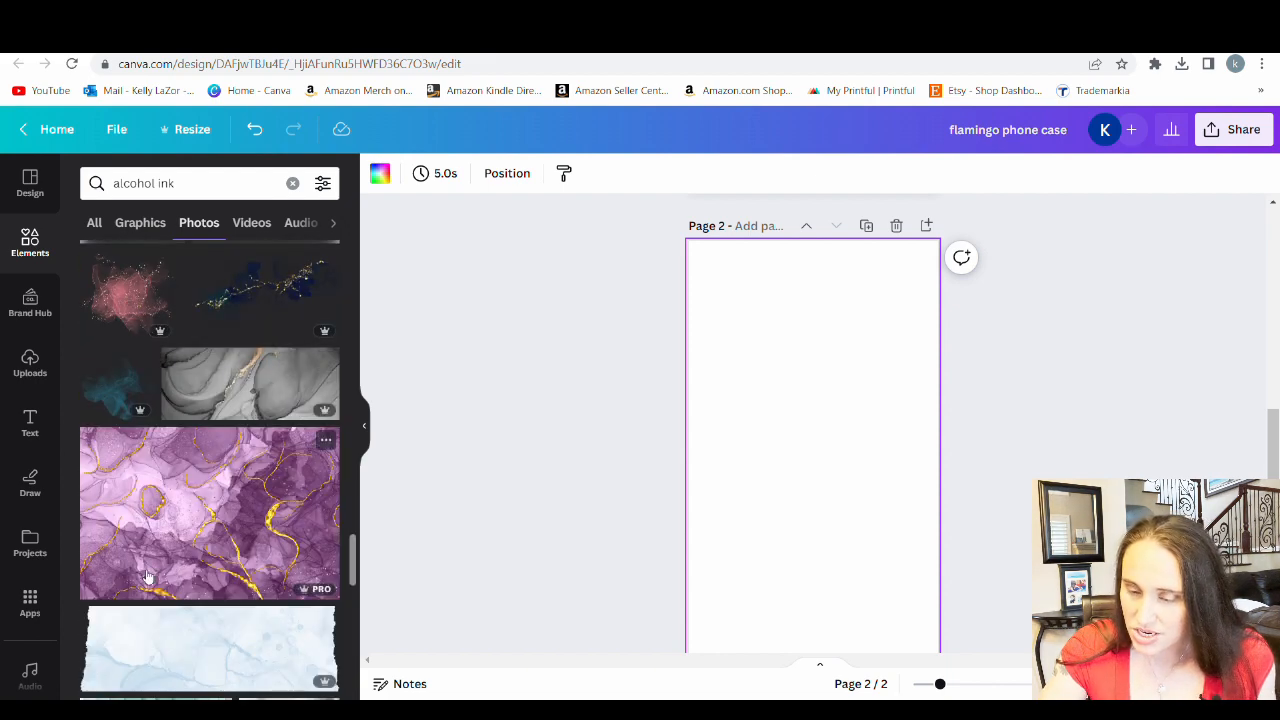
left_click(181, 524)
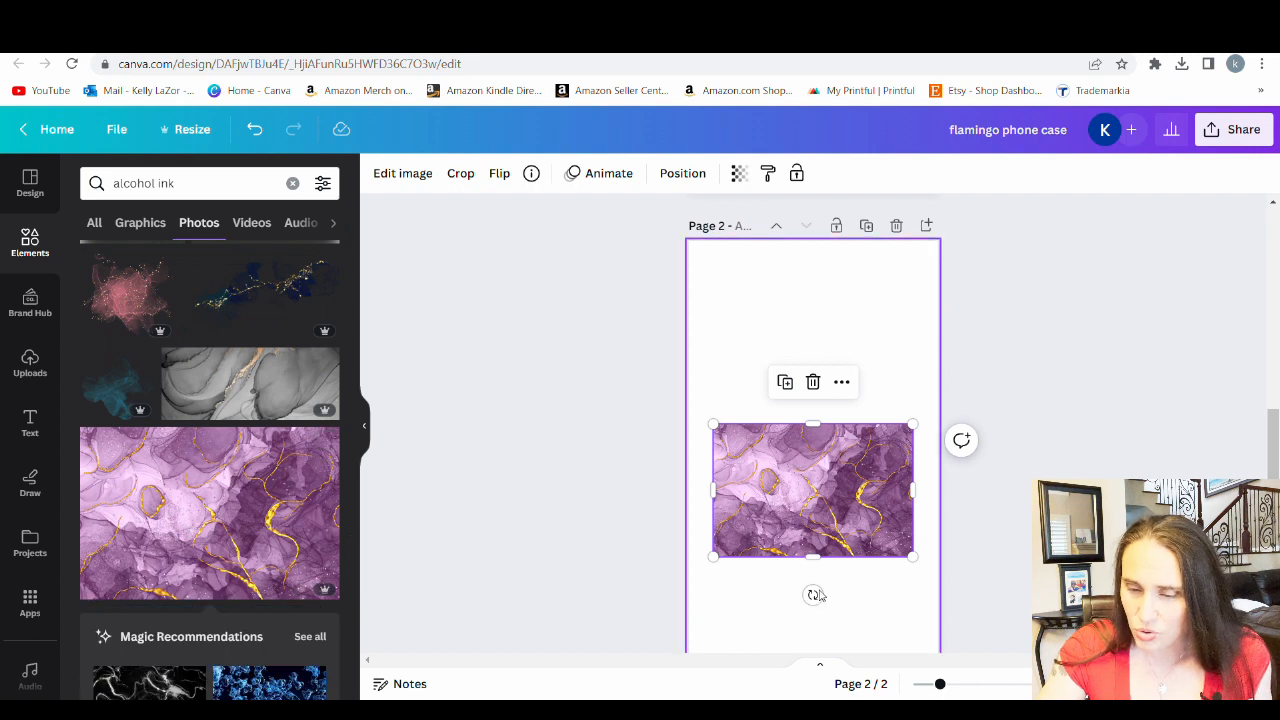
Rotate the purple photo to portrait orientation and enlarge it to fill page 2
left_click_drag(813, 595, 622, 585)
scroll(871, 365, "down", 1)
scroll(798, 497, "down", 1)
scroll(833, 487, "up", 3)
left_click(1004, 443)
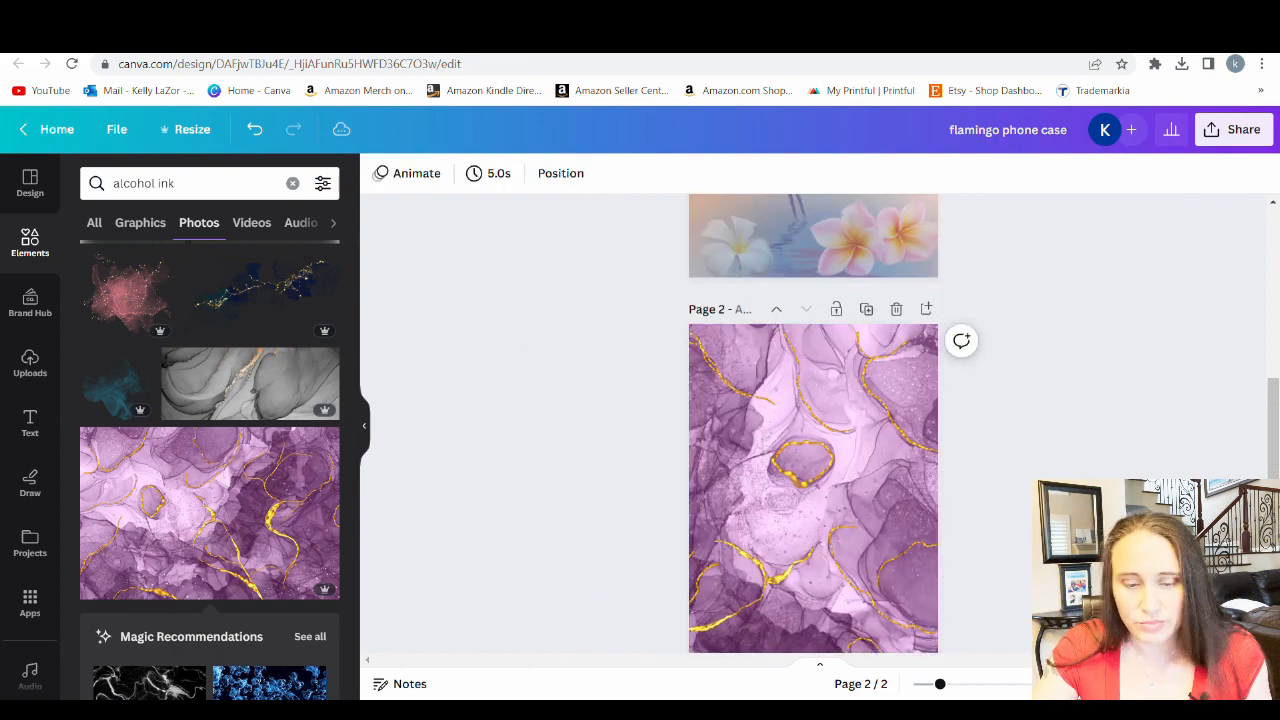
scroll(825, 440, "down", 2)
scroll(825, 440, "up", 1)
scroll(825, 440, "down", 3)
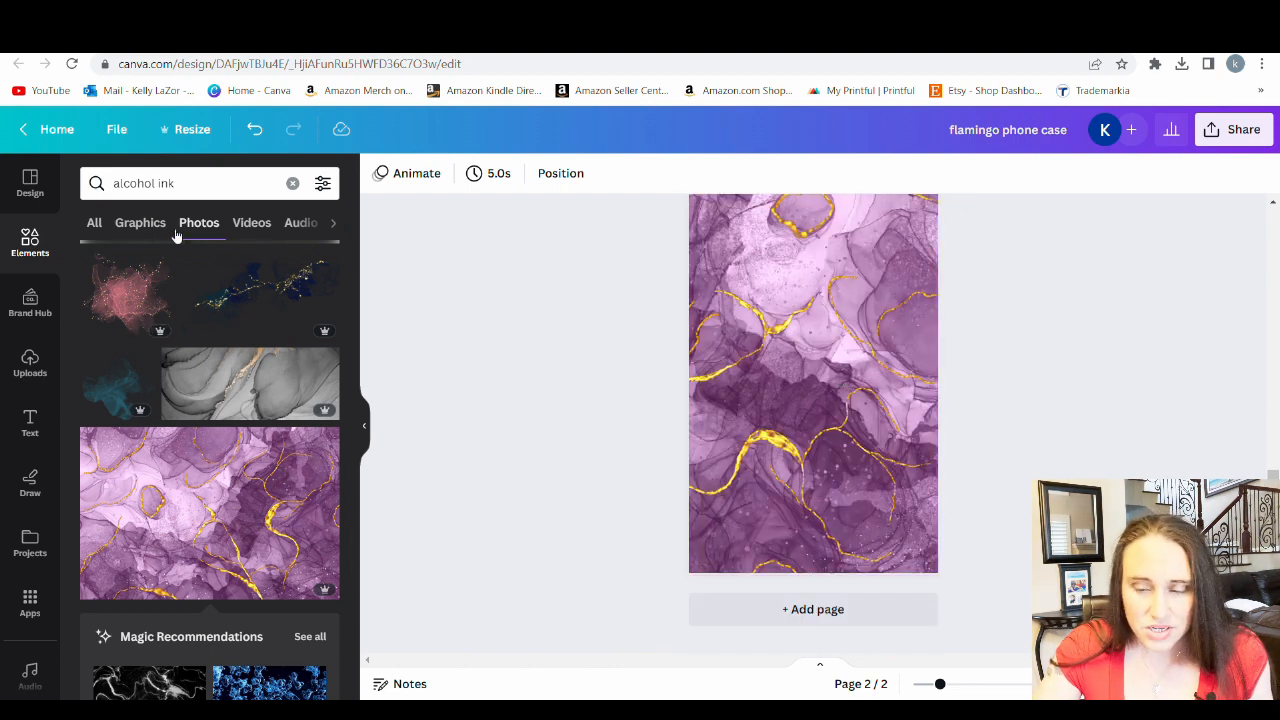
Try the pale purple ink cloud from the alcohol ink graphics over the background on page 2
left_click(140, 223)
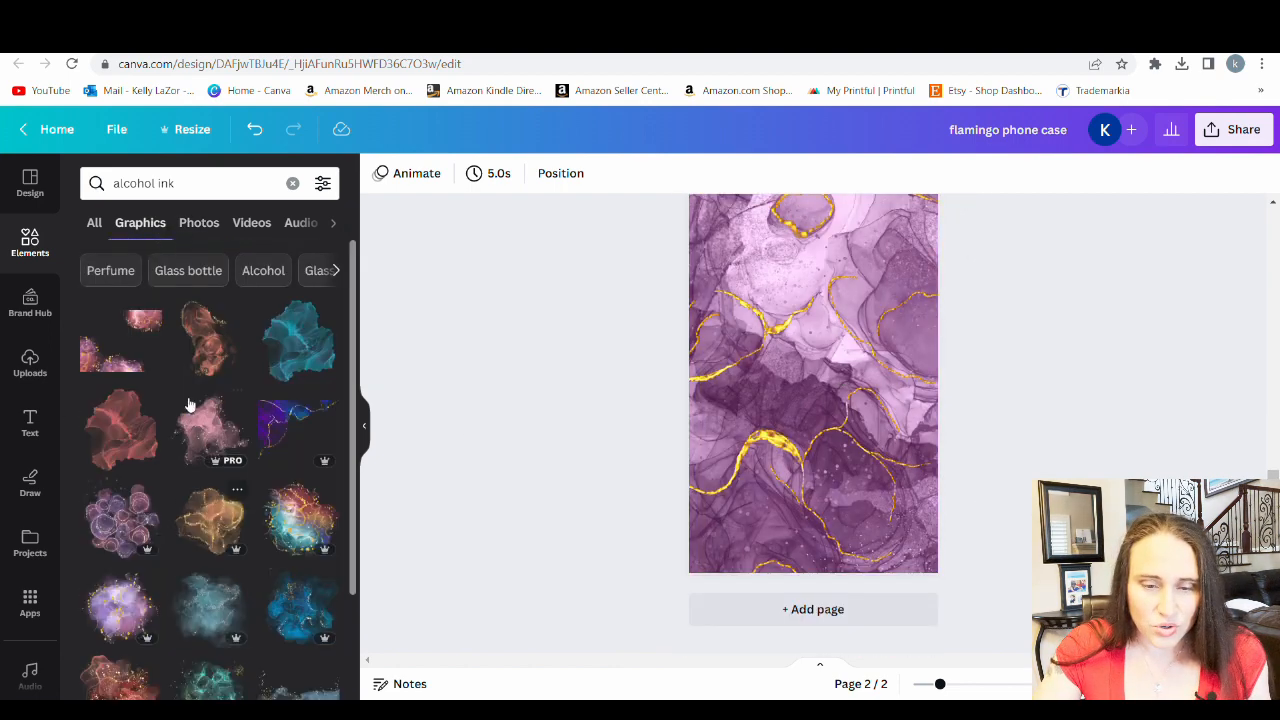
scroll(295, 392, "down", 1)
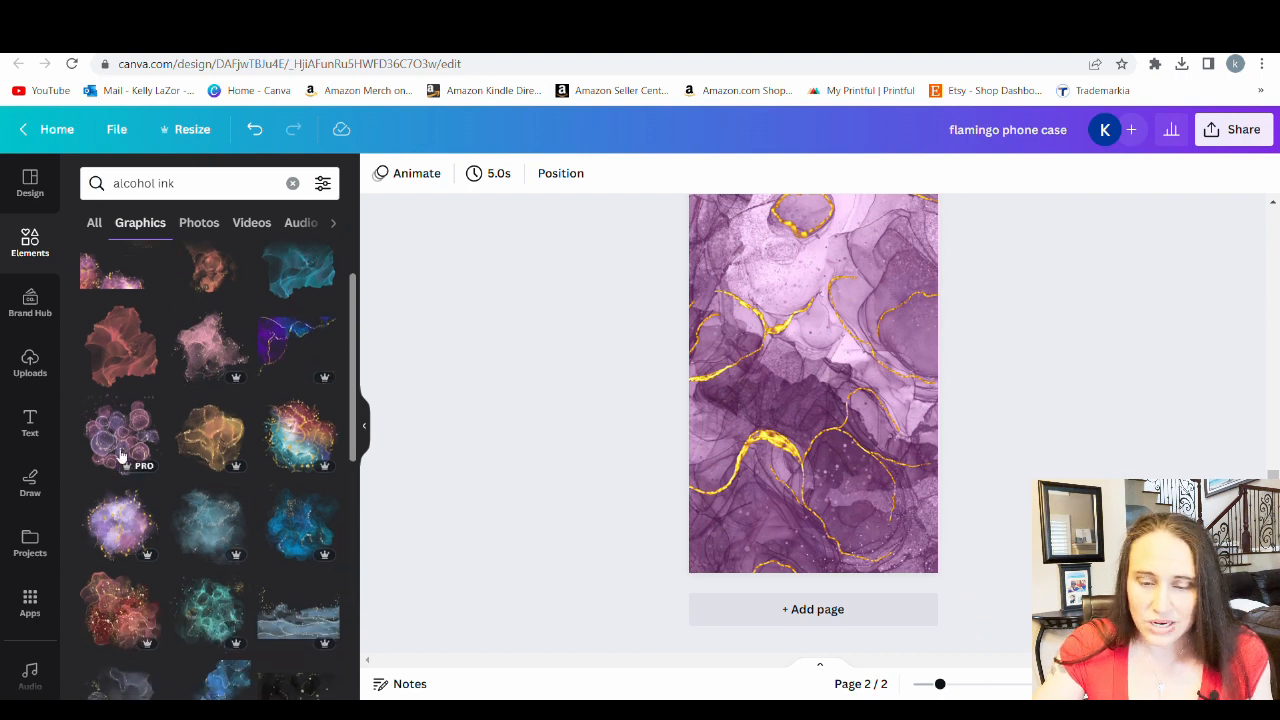
scroll(163, 443, "down", 3)
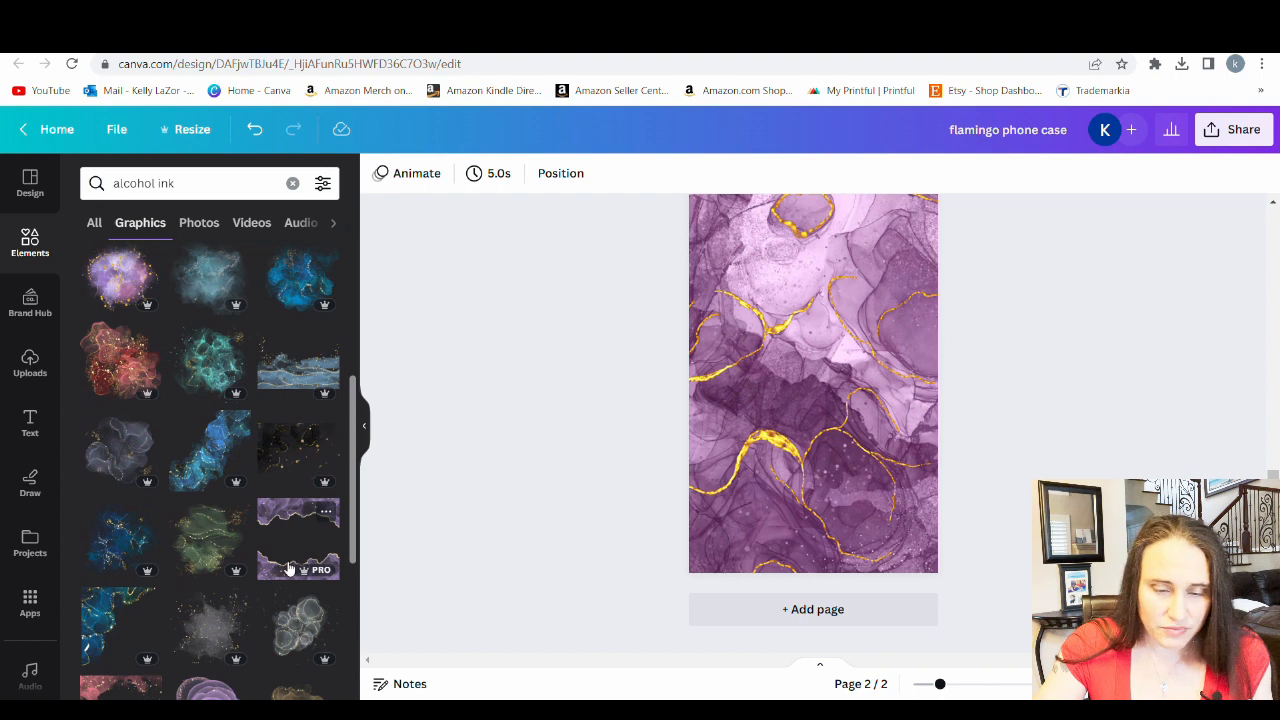
scroll(292, 470, "down", 2)
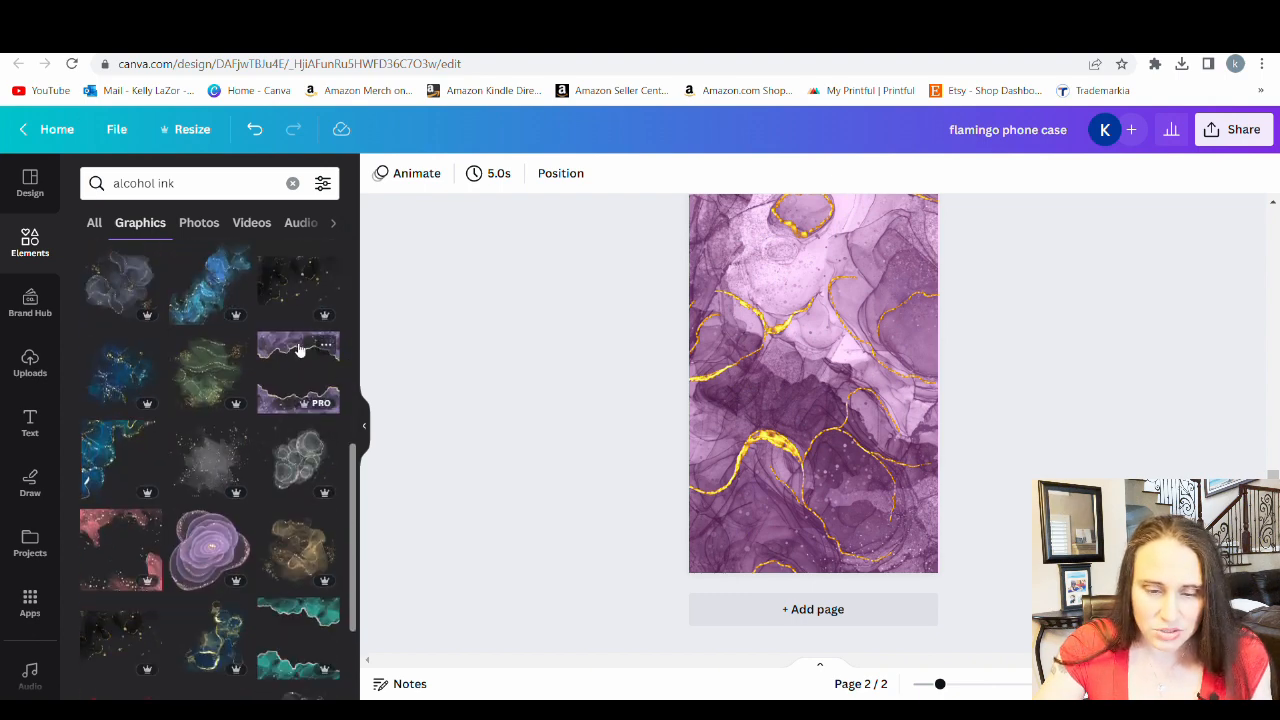
scroll(250, 400, "down", 4)
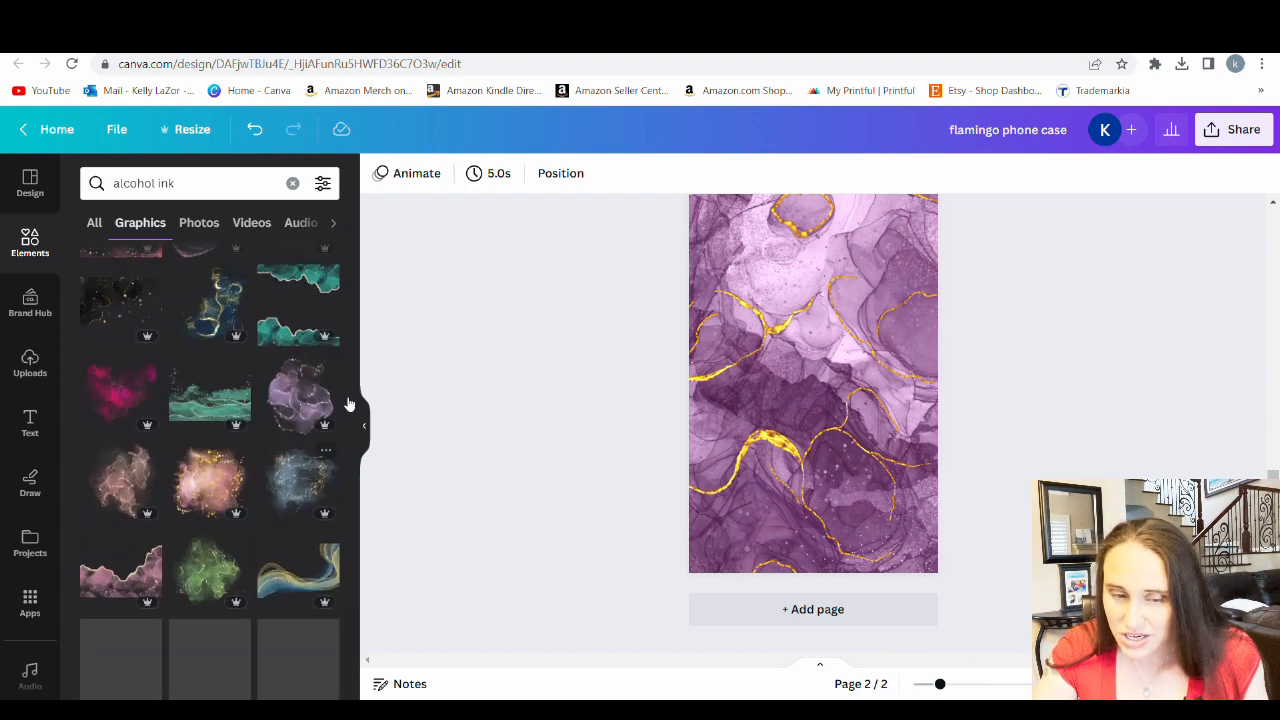
left_click(308, 398)
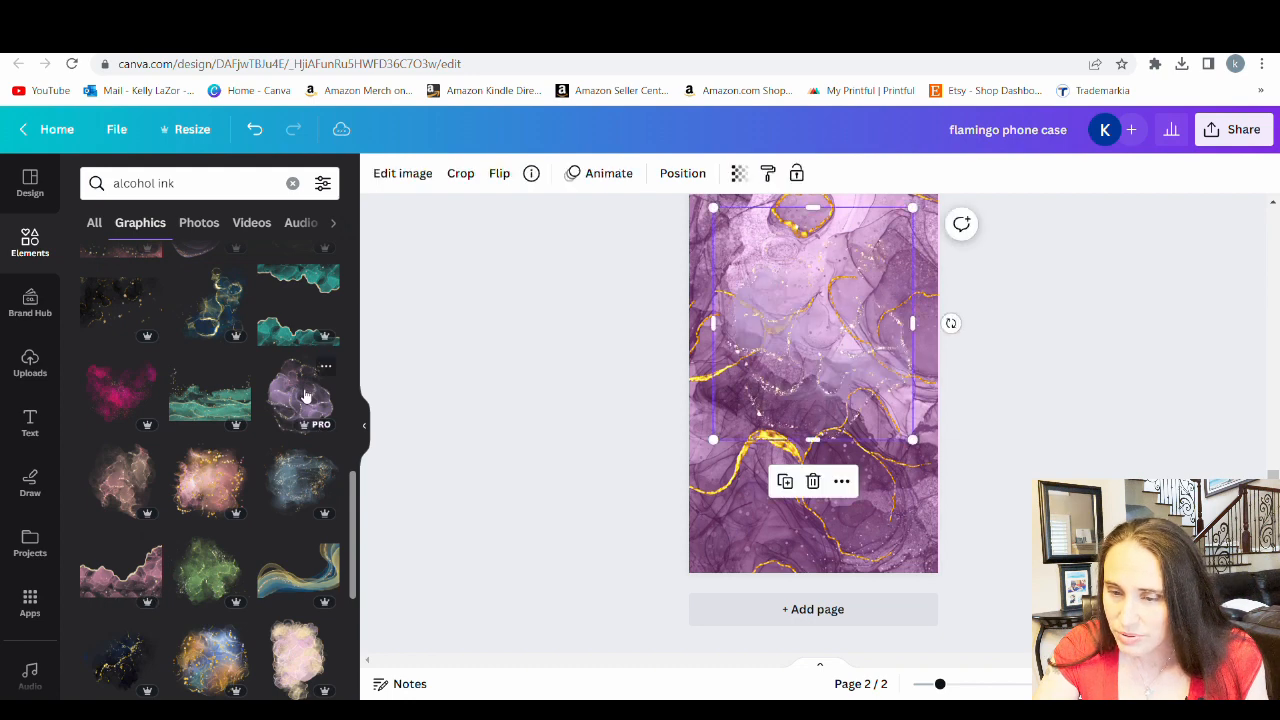
scroll(951, 345, "up", 1)
mouse_move(812, 470)
left_mouse_down()
mouse_move(810, 495)
mouse_move(880, 340)
mouse_move(856, 326)
mouse_move(862, 295)
mouse_move(810, 319)
mouse_move(851, 321)
mouse_move(10, 480)
left_mouse_up()
Add the purple ink splash graphic with gold flecks to page 2 and enlarge it over the upper right part
scroll(197, 465, "down", 2)
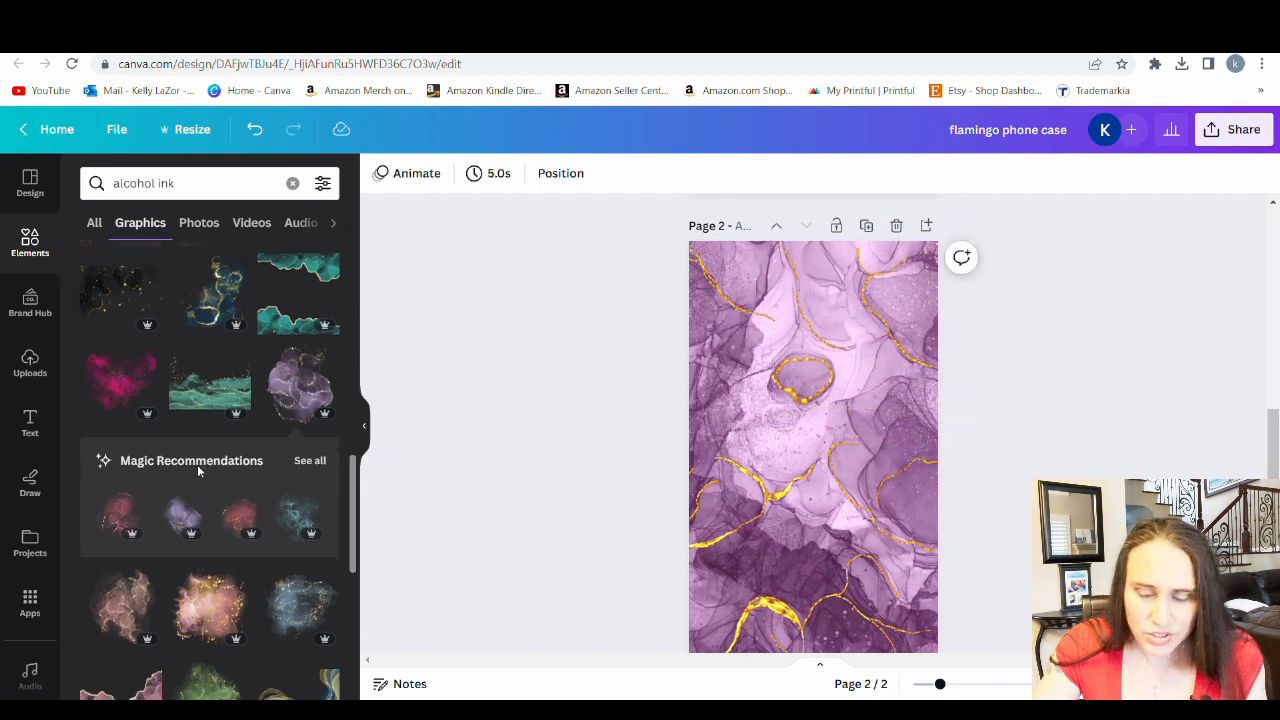
scroll(240, 427, "down", 5)
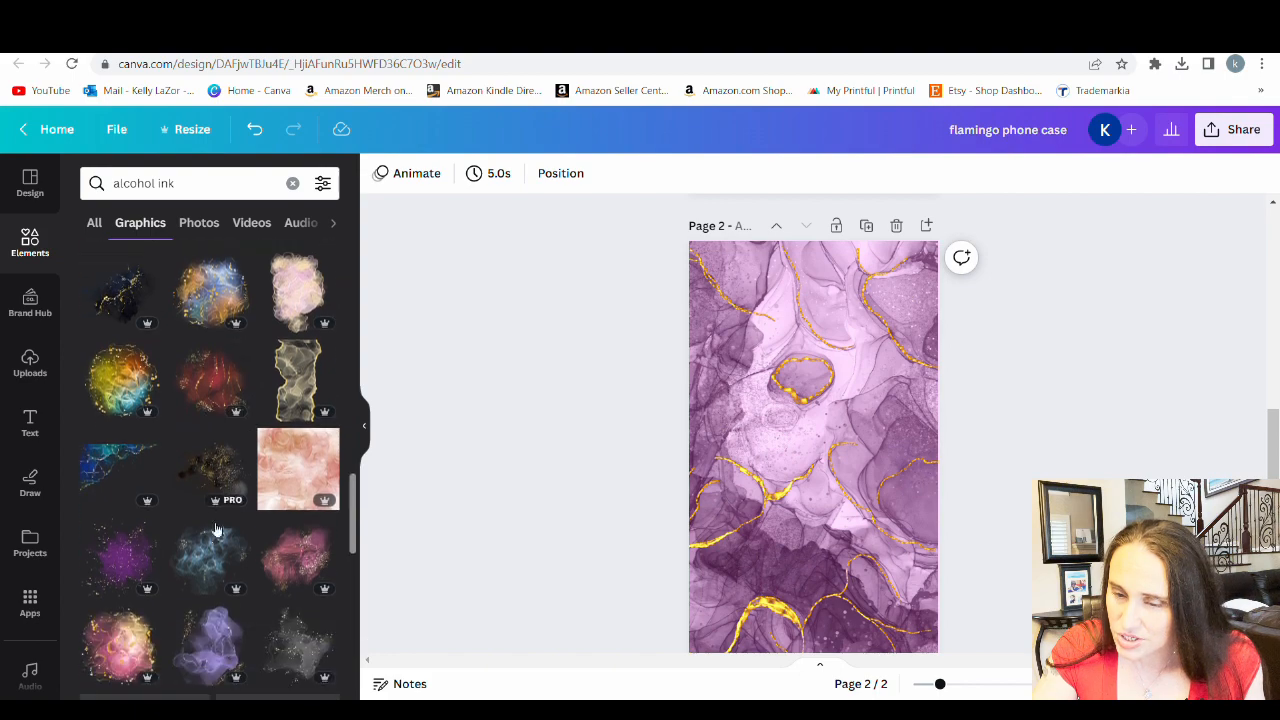
left_click(112, 560)
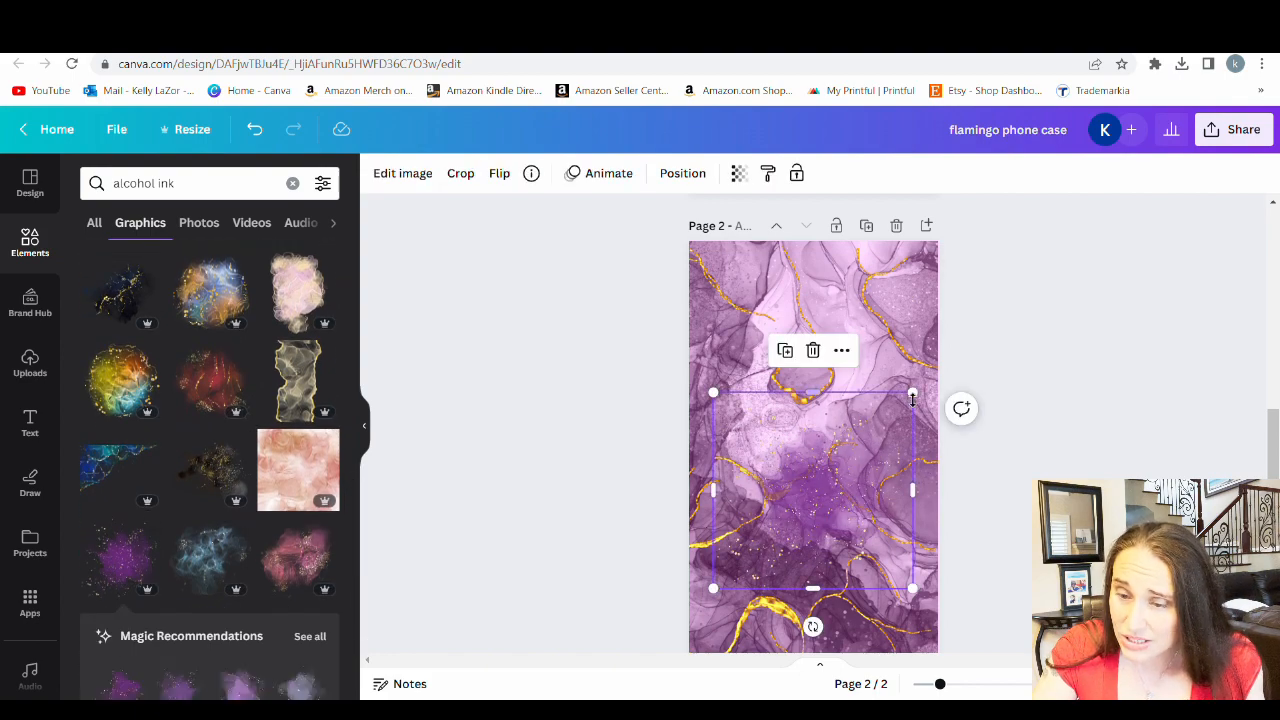
mouse_move(917, 392)
left_mouse_down()
mouse_move(1183, 234)
mouse_move(1243, 177)
left_mouse_up()
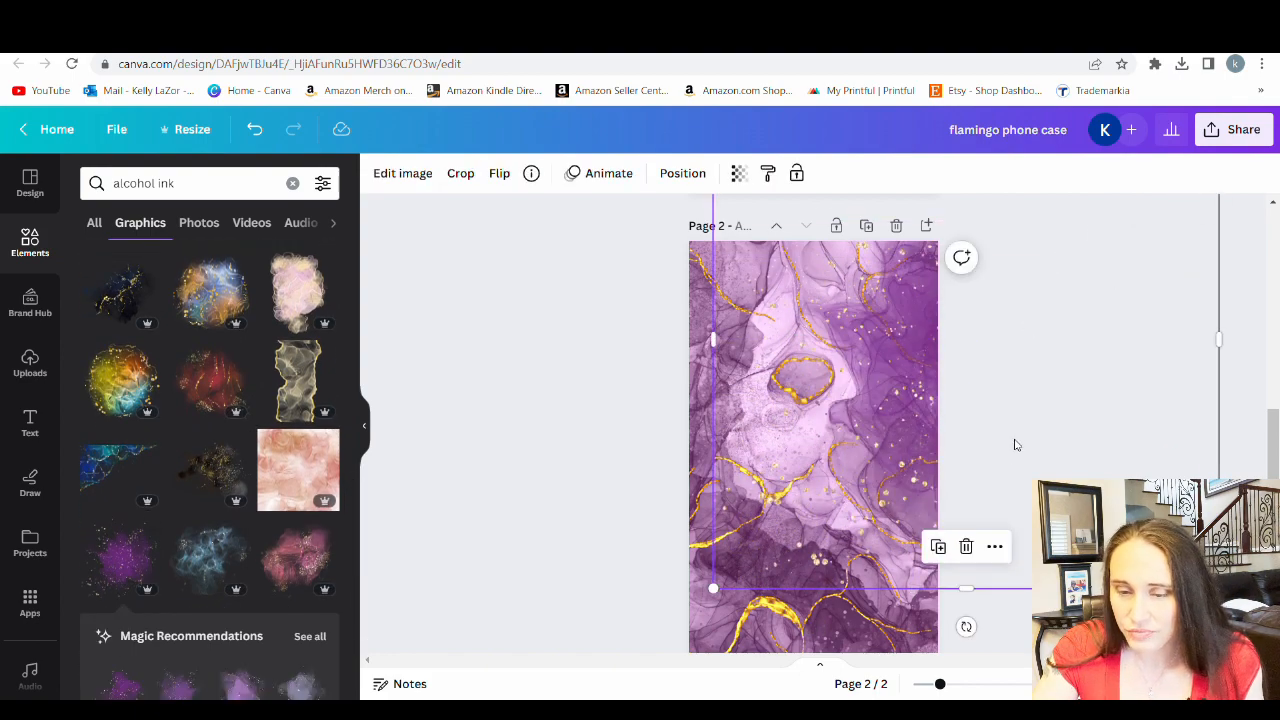
mouse_move(1014, 444)
left_mouse_down()
mouse_move(995, 546)
mouse_move(986, 420)
left_mouse_up()
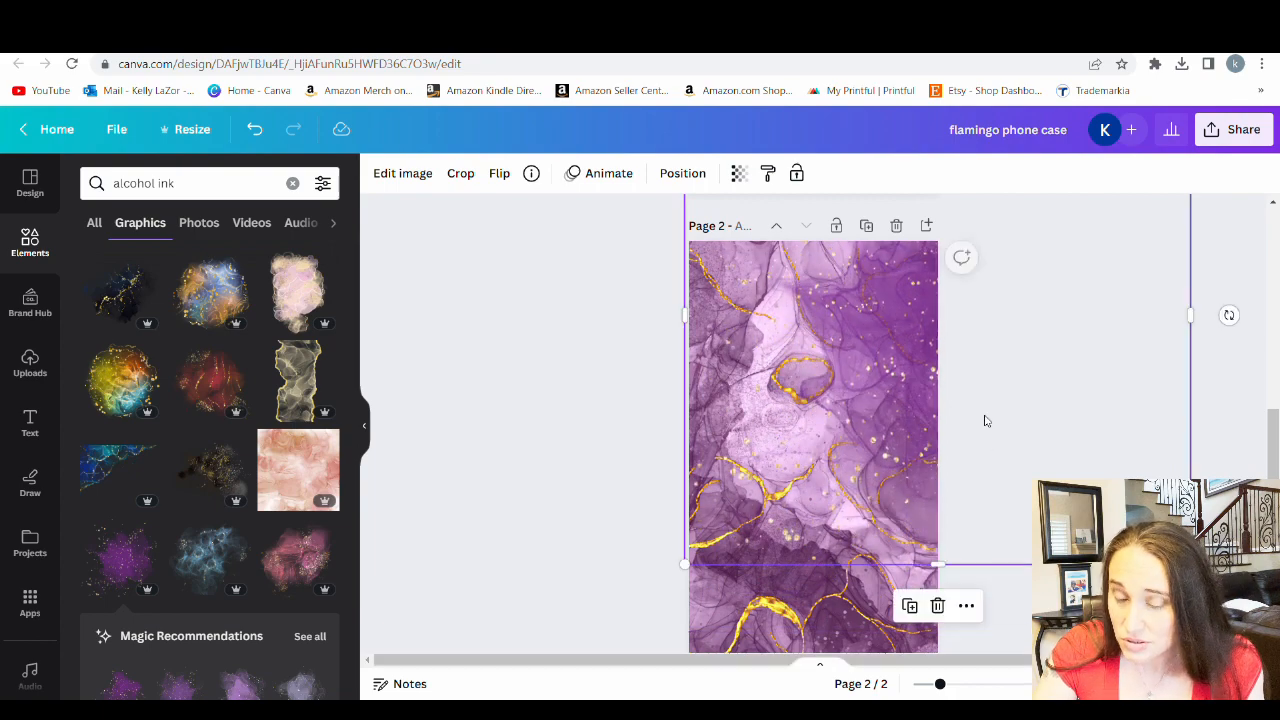
Enlarge and reposition the ink splash graphic so its gold flecks spread over the full height of page 2
scroll(960, 390, "down", 3)
left_click_drag(684, 397, 481, 597)
mouse_move(806, 313)
left_mouse_down()
mouse_move(1065, 333)
mouse_move(1037, 331)
left_mouse_up()
scroll(950, 360, "up", 2)
left_click_drag(981, 448, 963, 446)
scroll(965, 380, "down", 2)
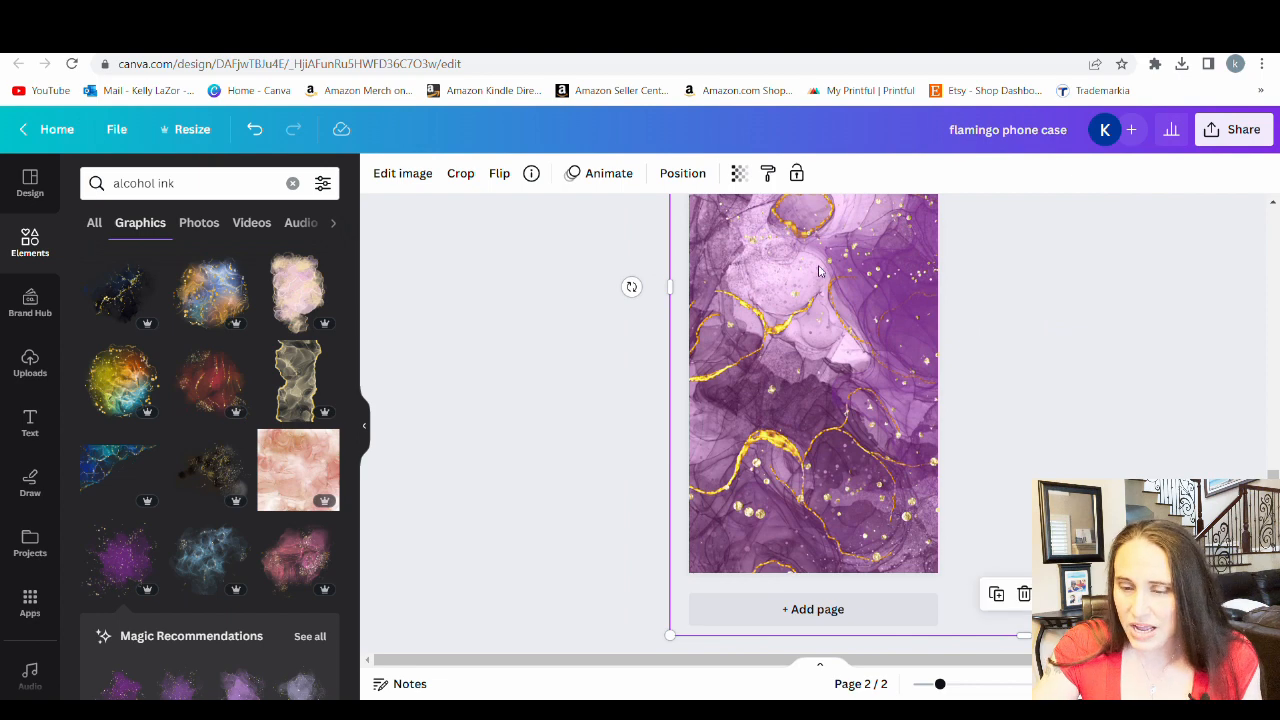
scroll(640, 450, "up", 2)
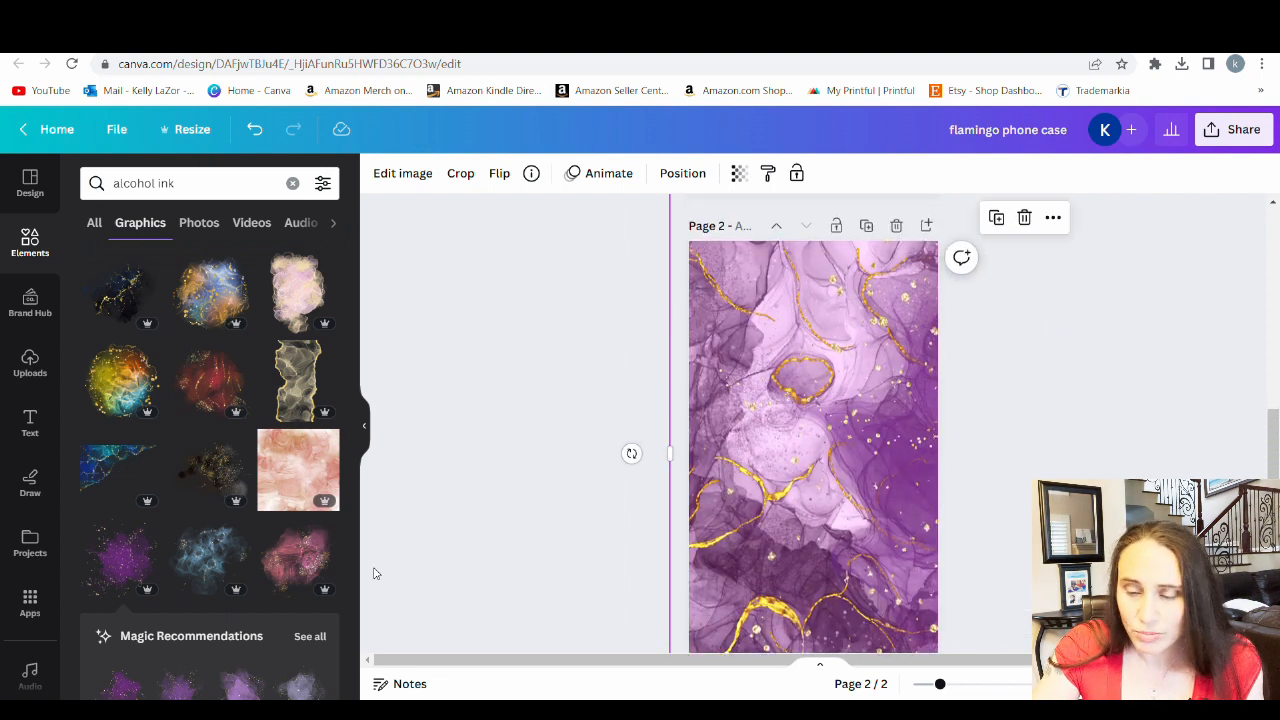
Try page 2 without the purple background photo, restore the photo, and select the ink splash graphic
key("Delete")
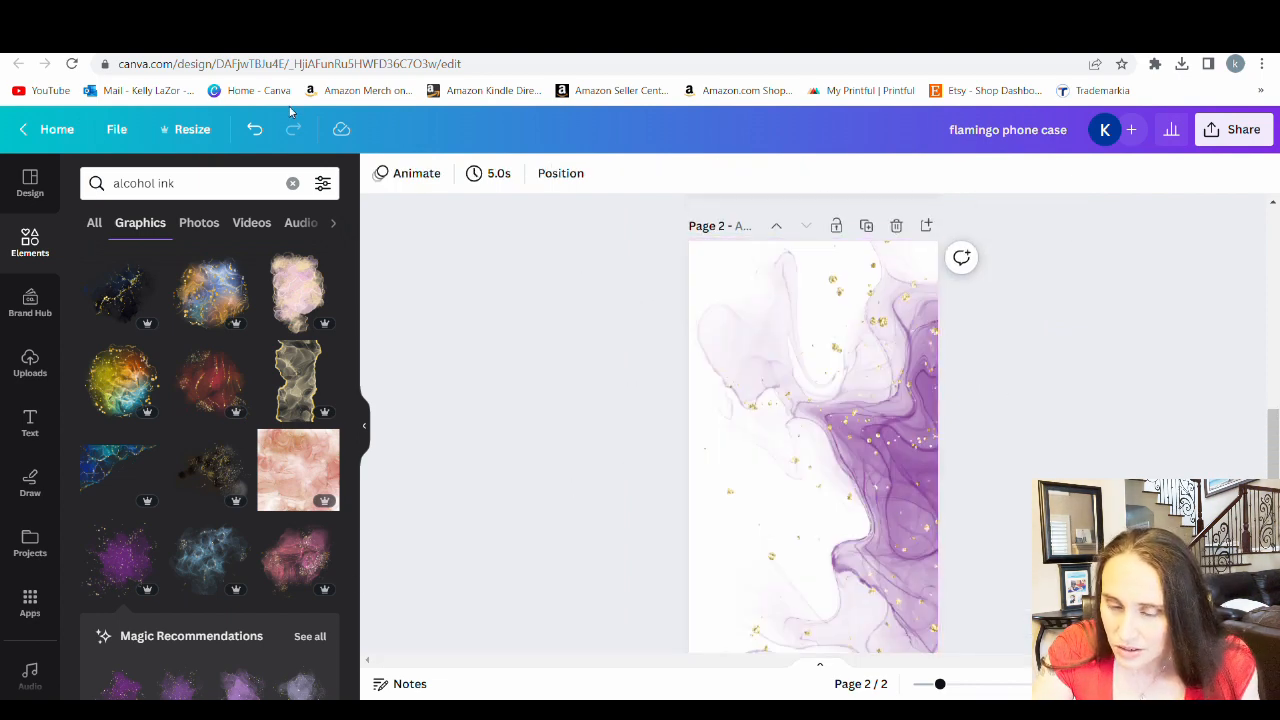
left_click(255, 130)
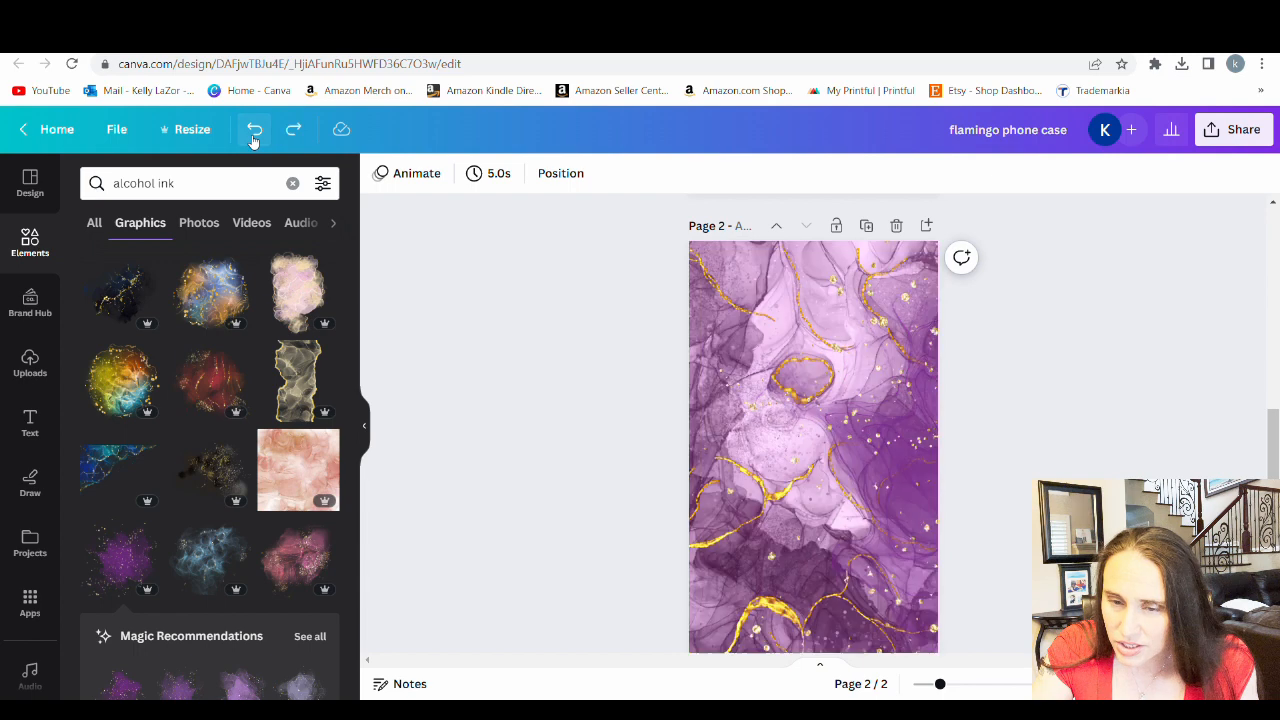
left_click(858, 436)
scroll(806, 376, "down", 3)
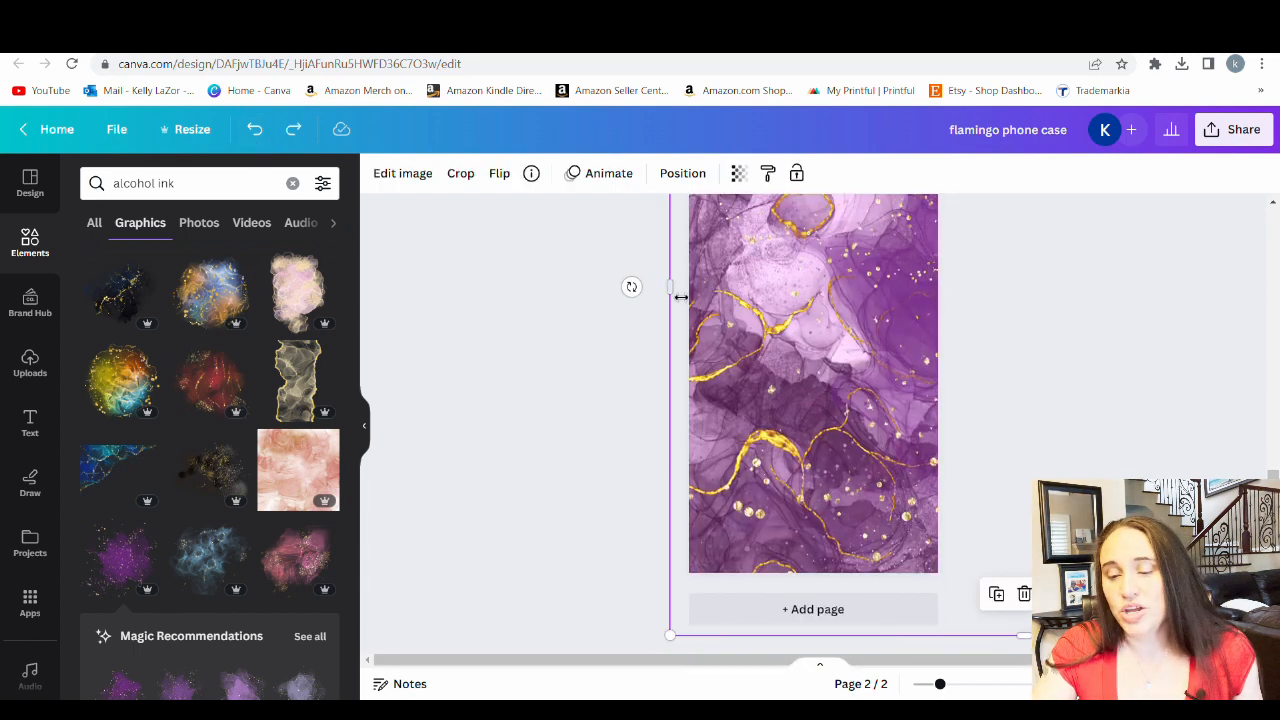
Crop the ink splash graphic slightly inward from its left side on page 2
left_click_drag(679, 297, 682, 297)
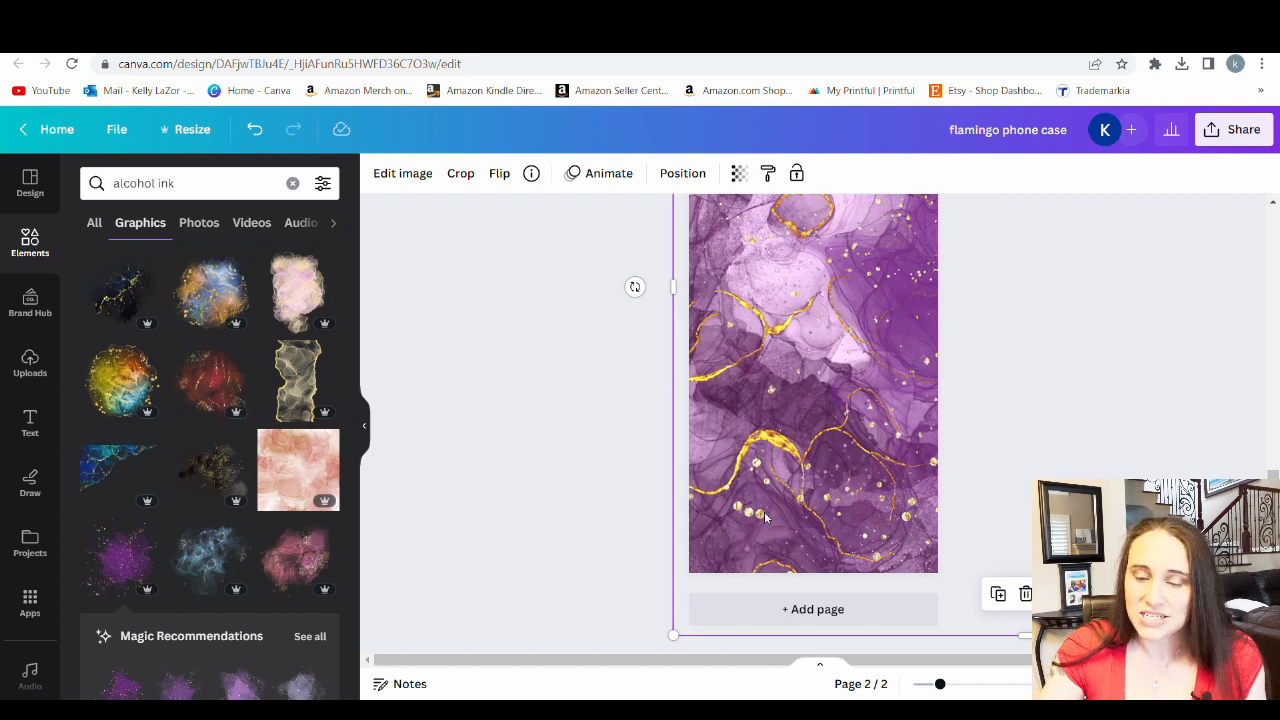
scroll(944, 368, "up", 3)
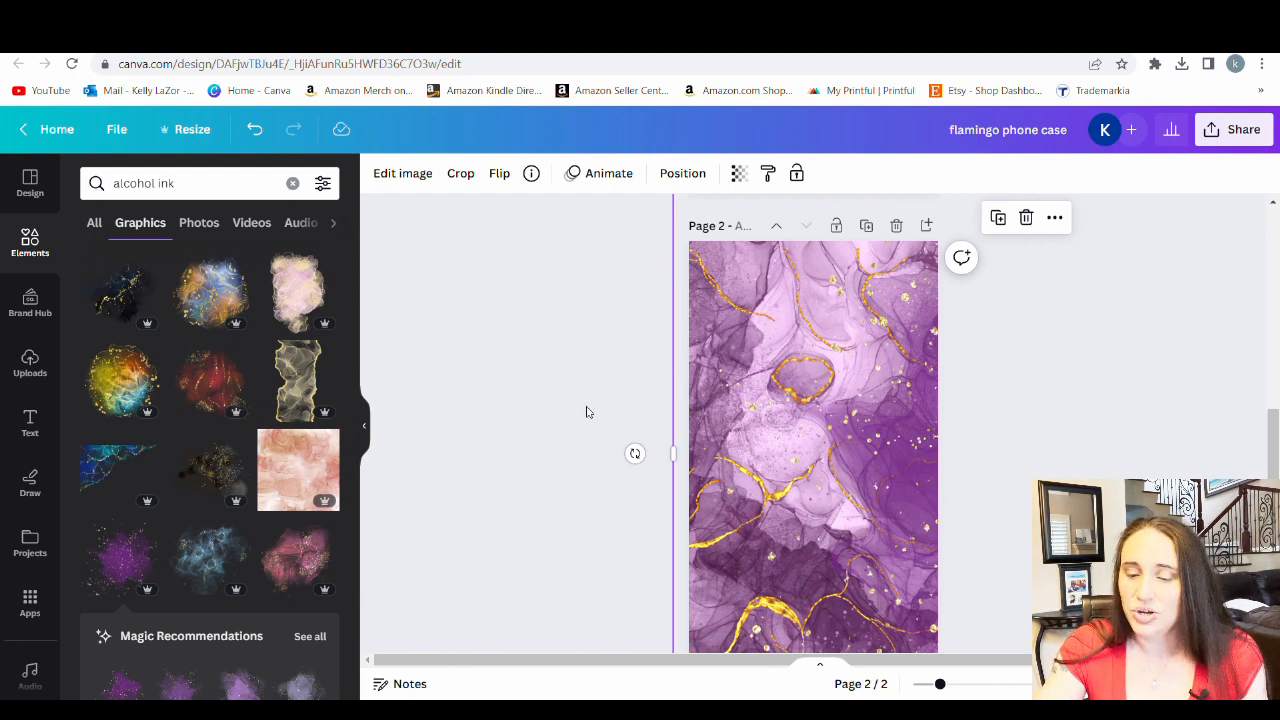
Try page 2 without the purple background photo and undo the deletion
key("Delete")
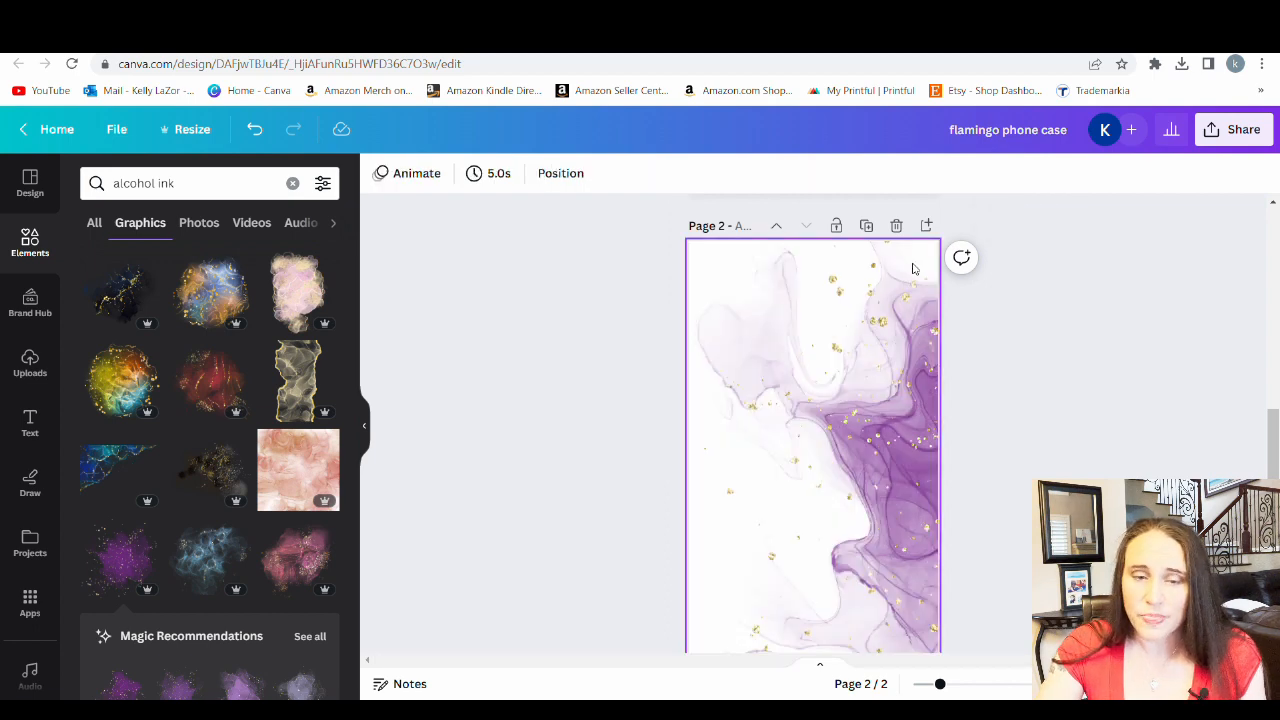
scroll(934, 588, "down", 2)
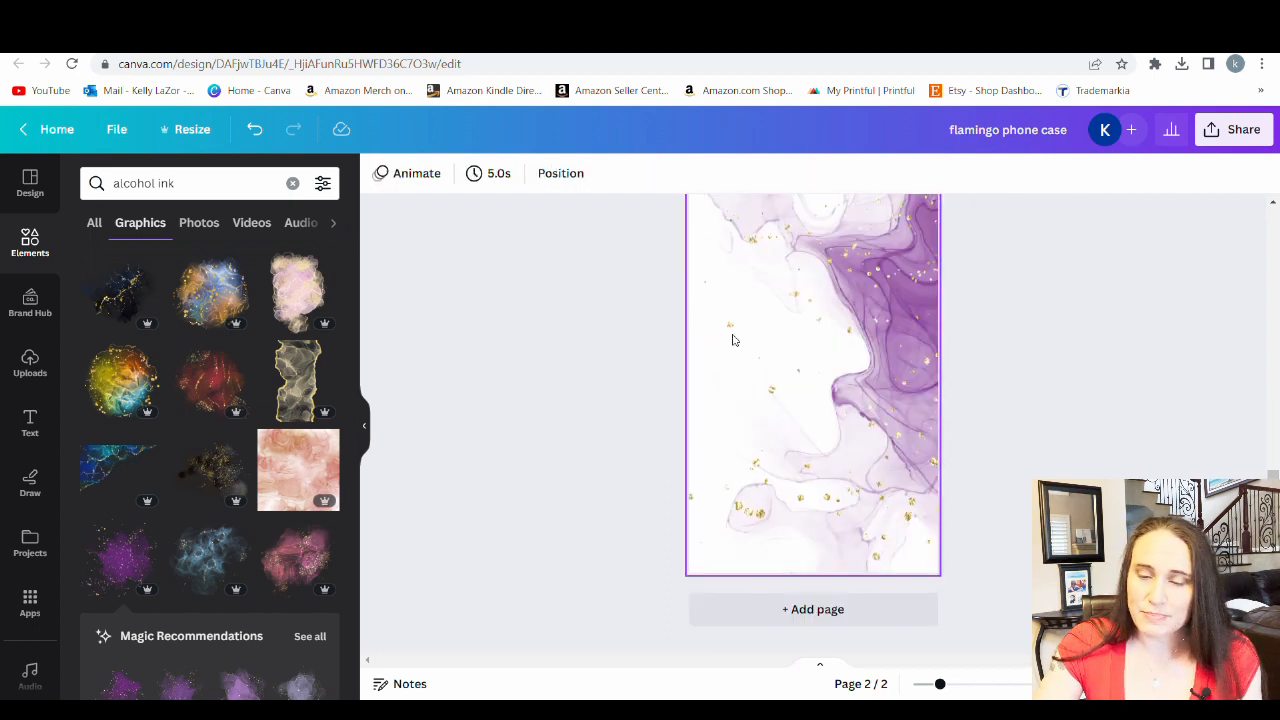
left_click(255, 130)
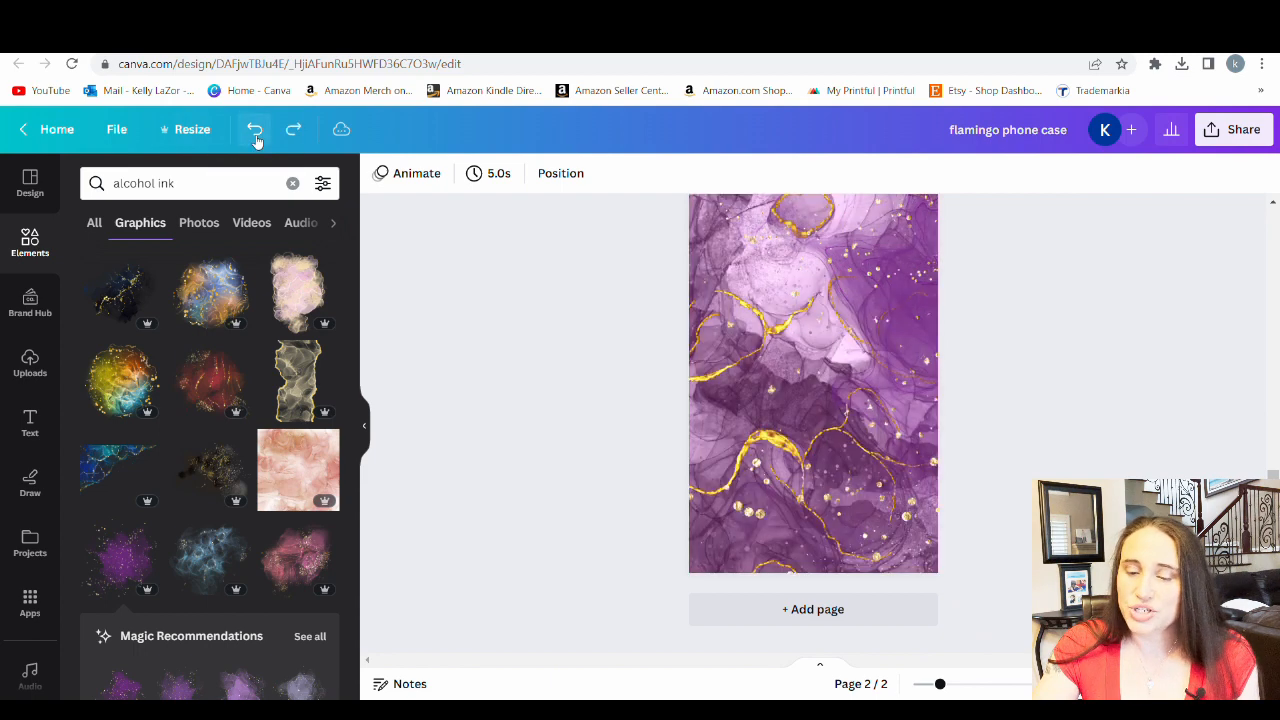
Crop the left side of the ink splash graphic further so its edge lies just inside page 2, and review the page
left_click(818, 322)
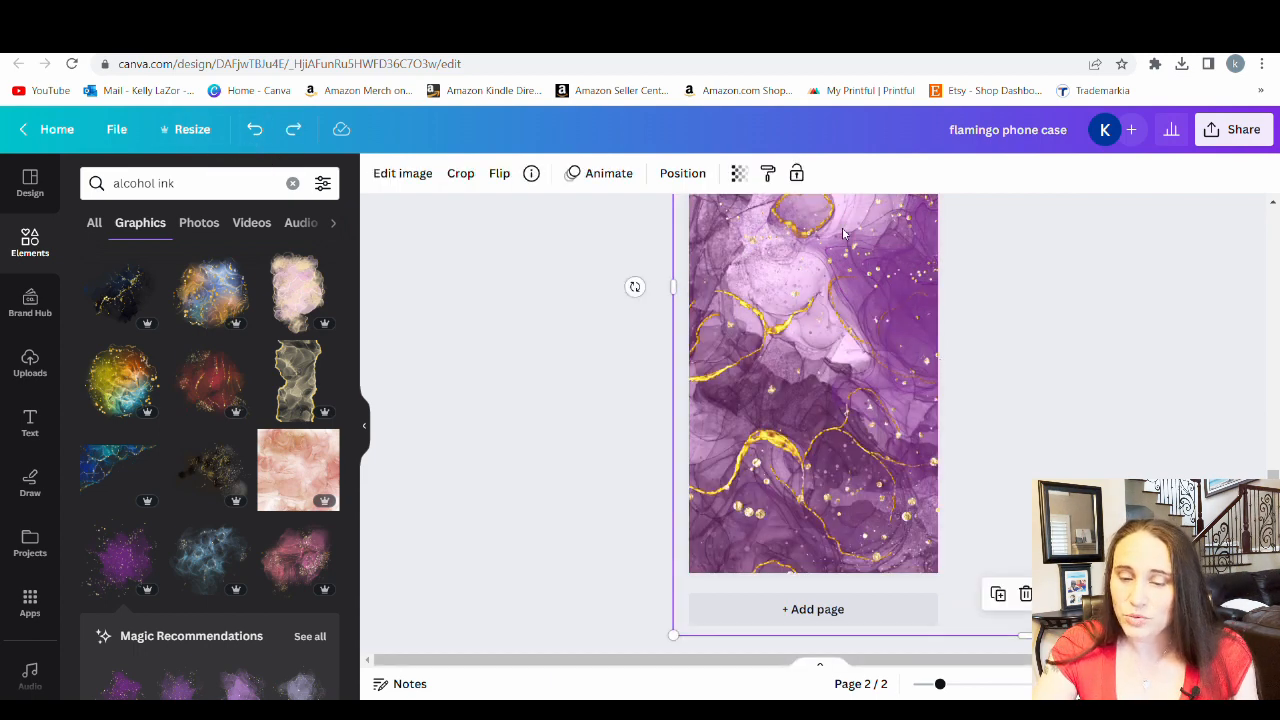
scroll(634, 283, "up", 2)
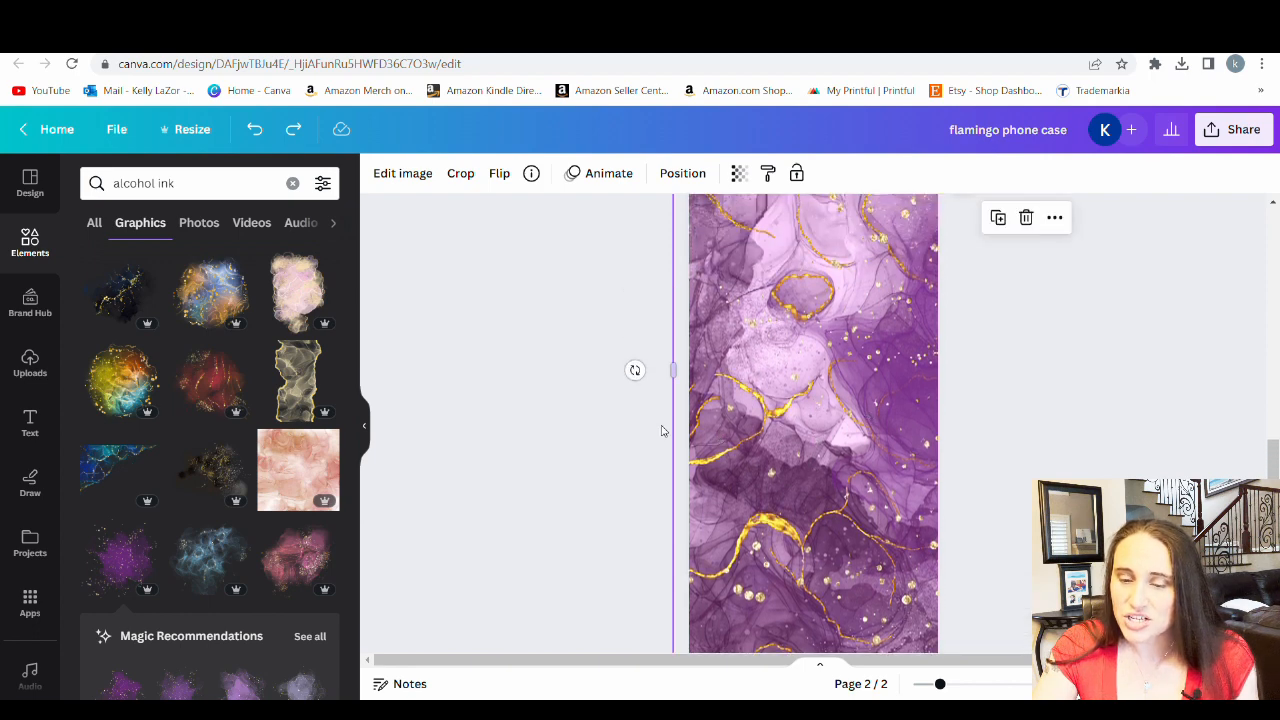
left_click_drag(678, 373, 700, 372)
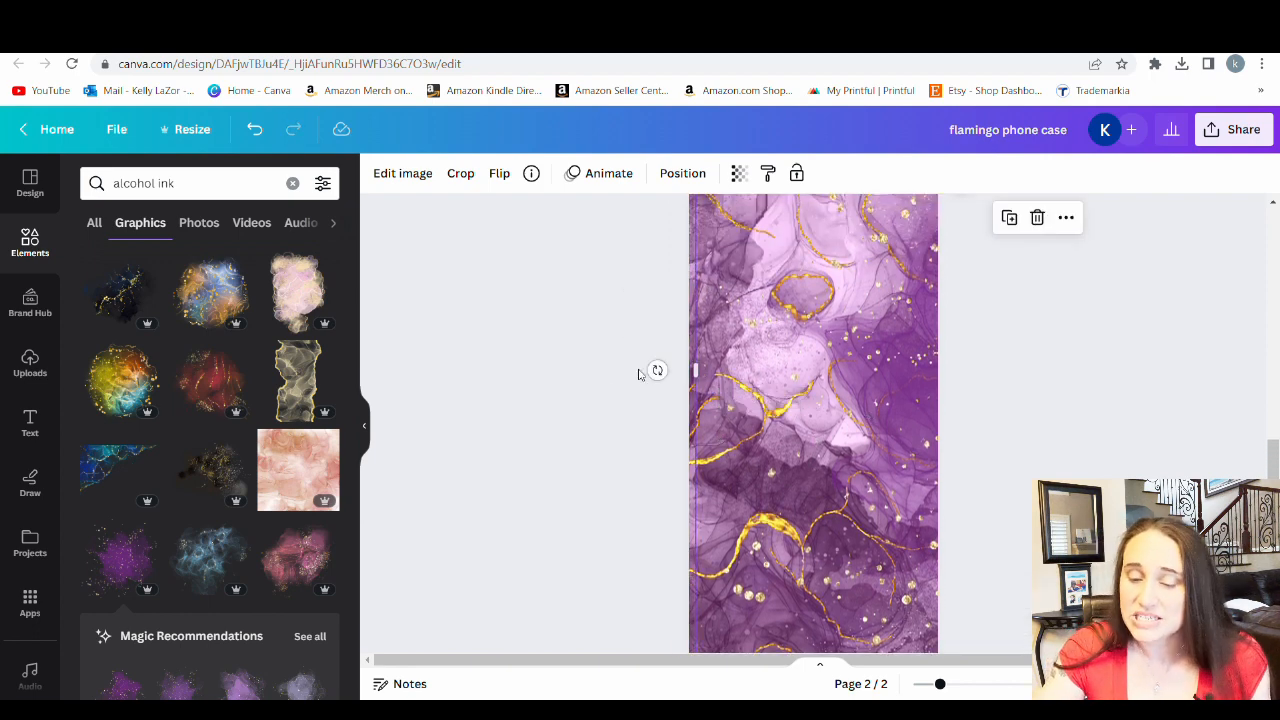
left_click(534, 457)
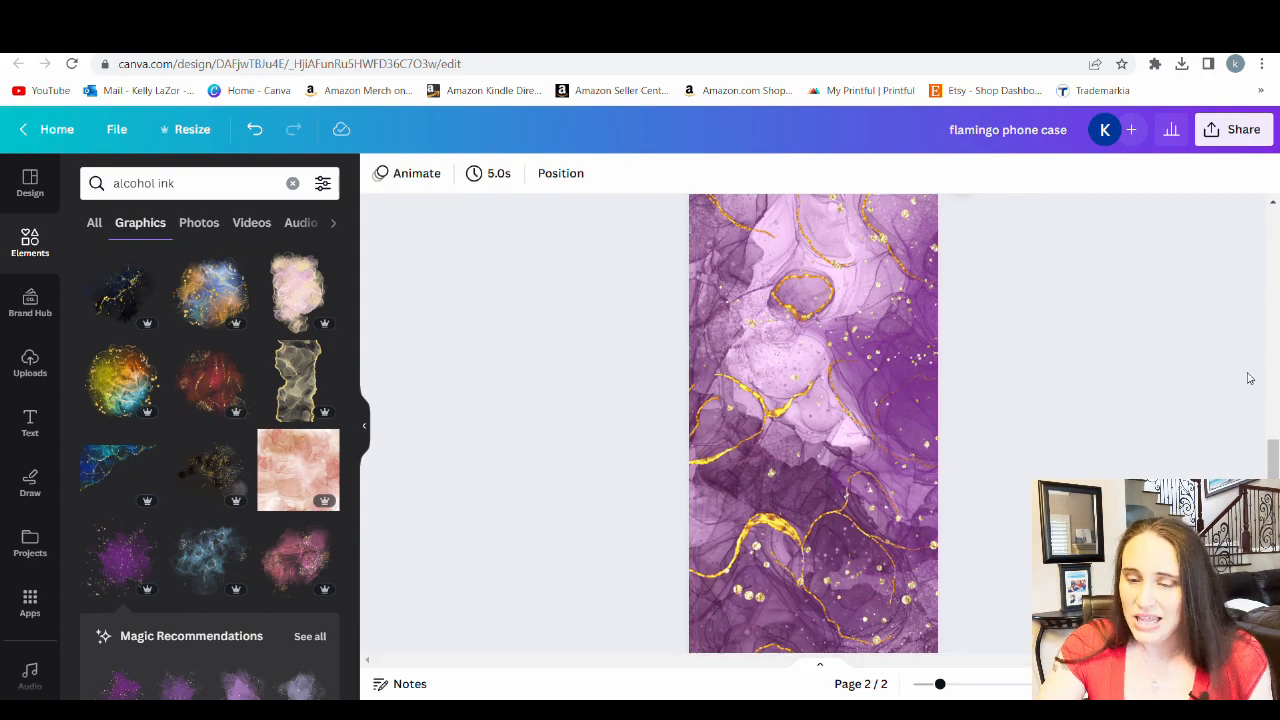
scroll(1203, 409, "down", 1)
scroll(1203, 409, "up", 2)
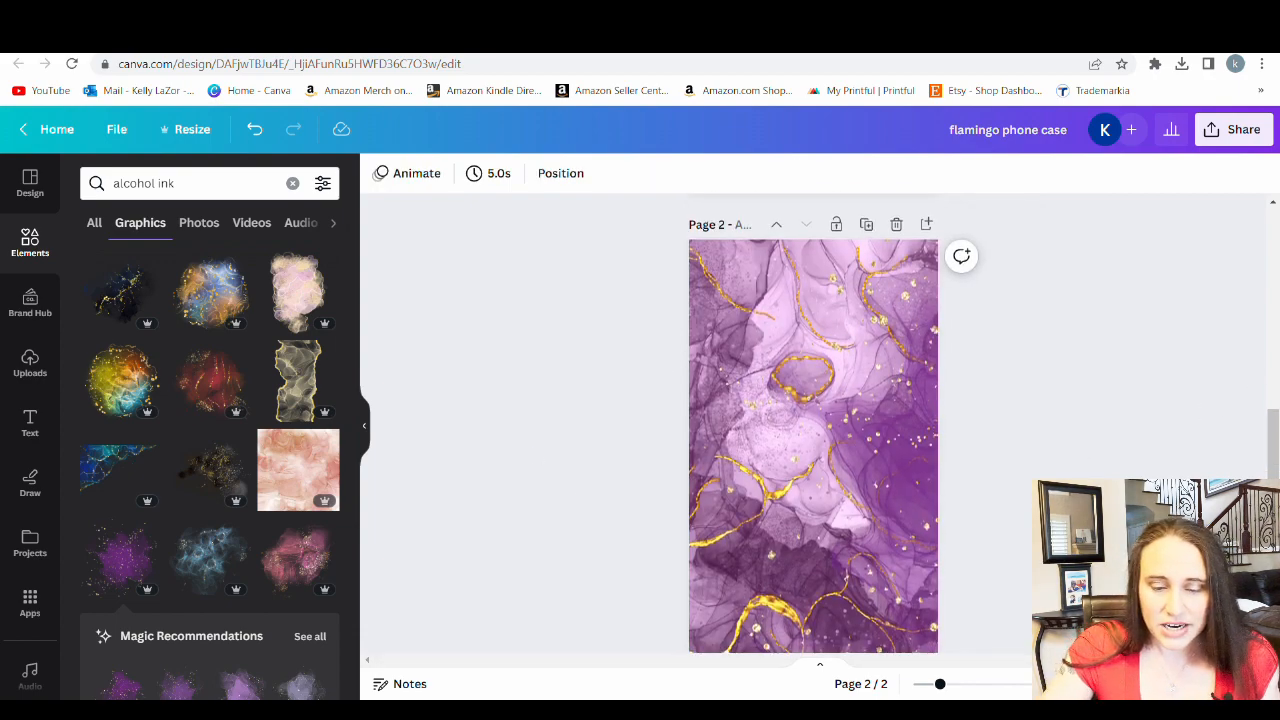
scroll(813, 423, "down", 1)
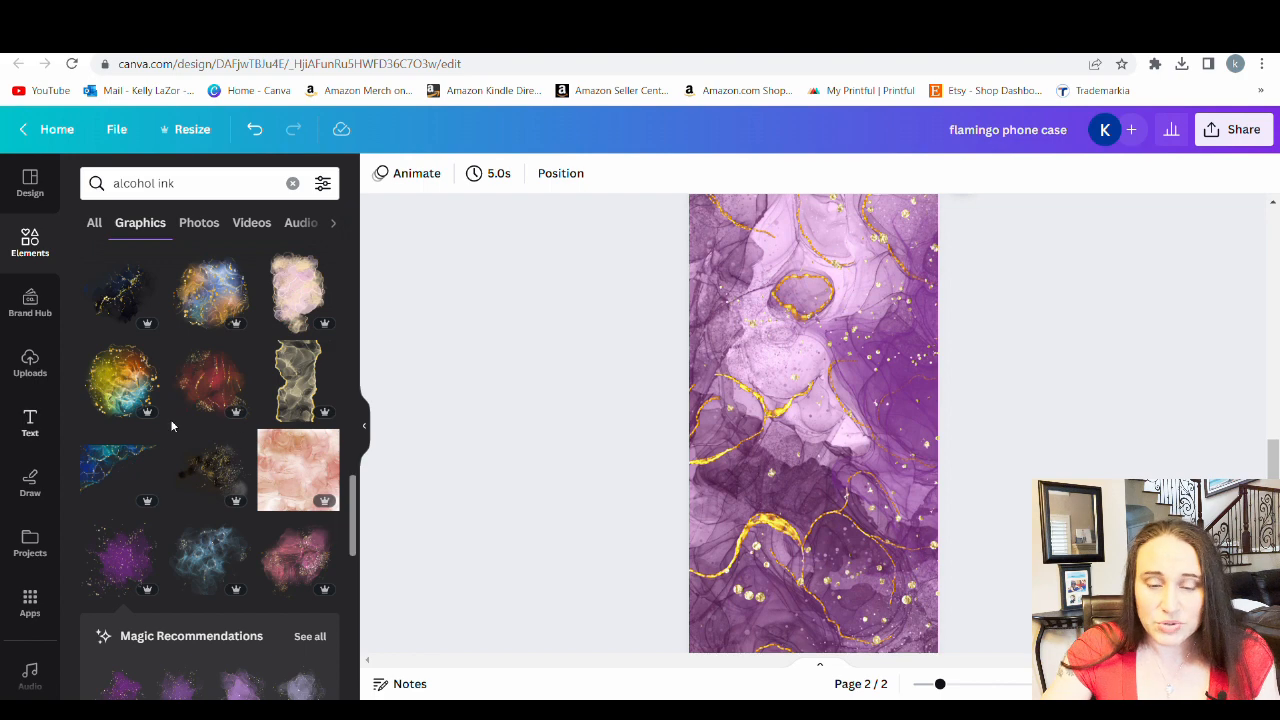
Add the gold-veined alcohol ink graphic to page 2, enlarge it beyond the page width and align it with the page's top edge
scroll(180, 425, "down", 5)
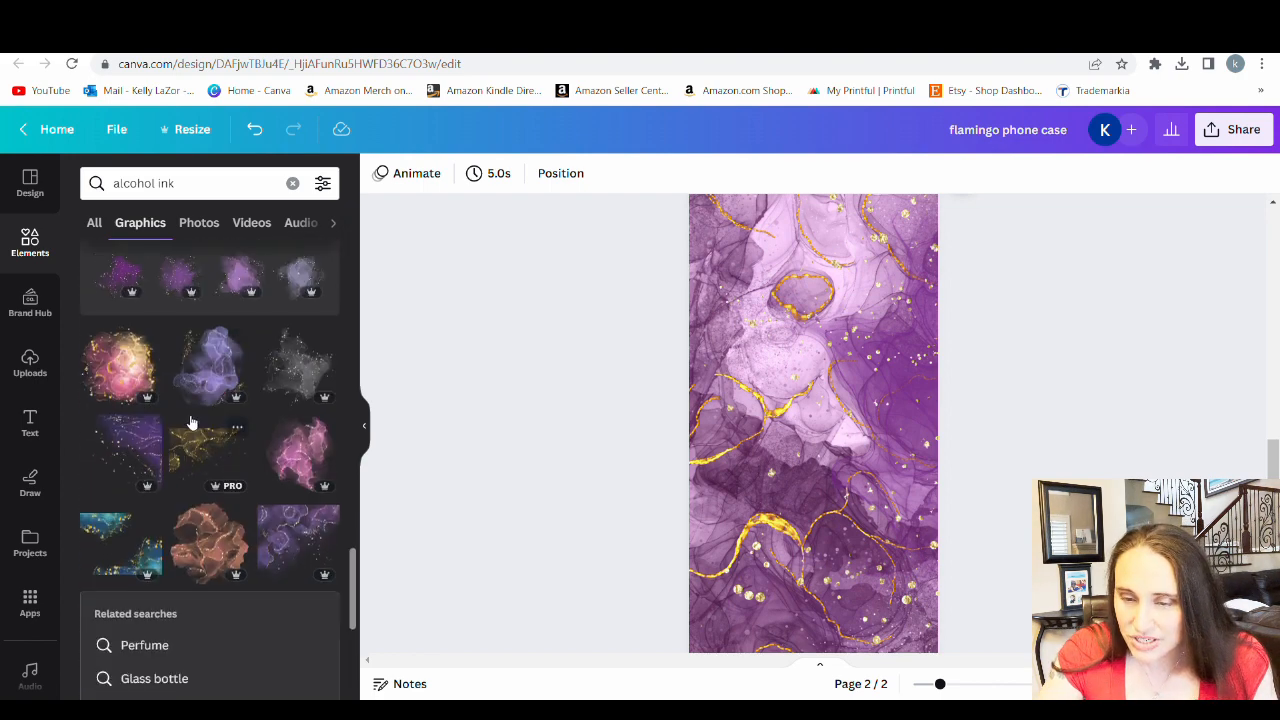
left_click(203, 443)
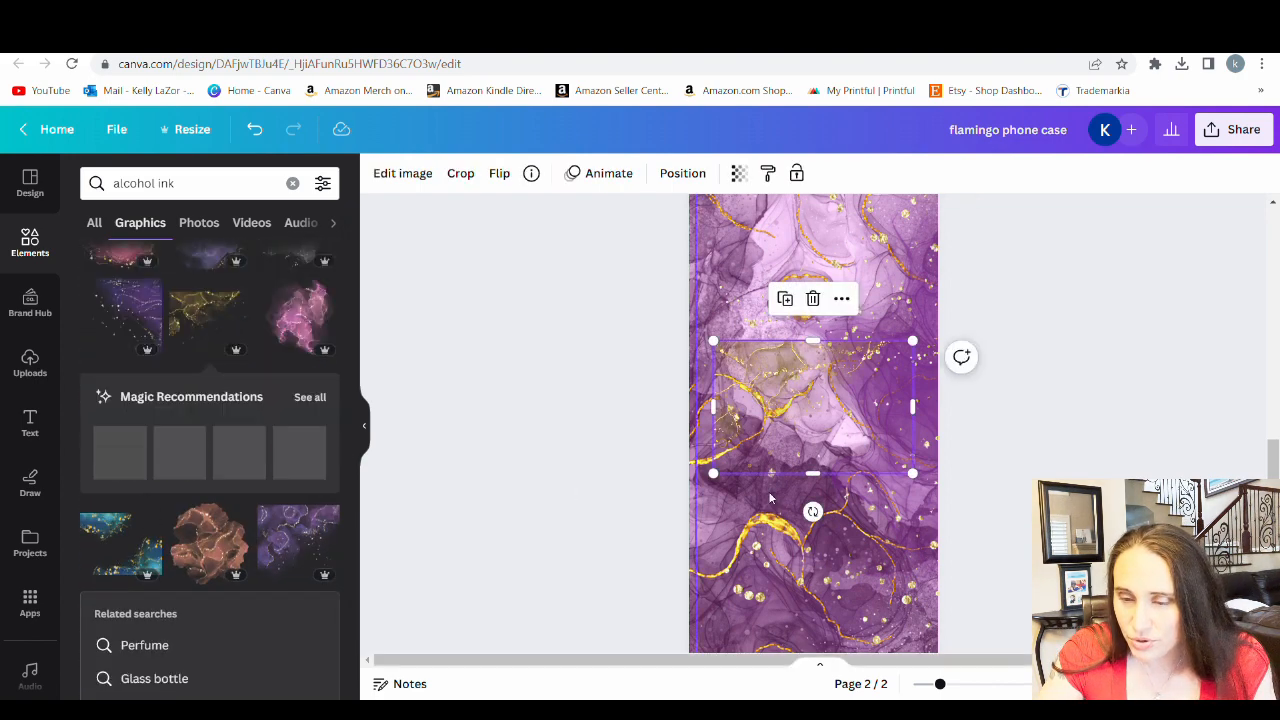
scroll(810, 445, "up", 1)
left_click_drag(810, 450, 774, 259)
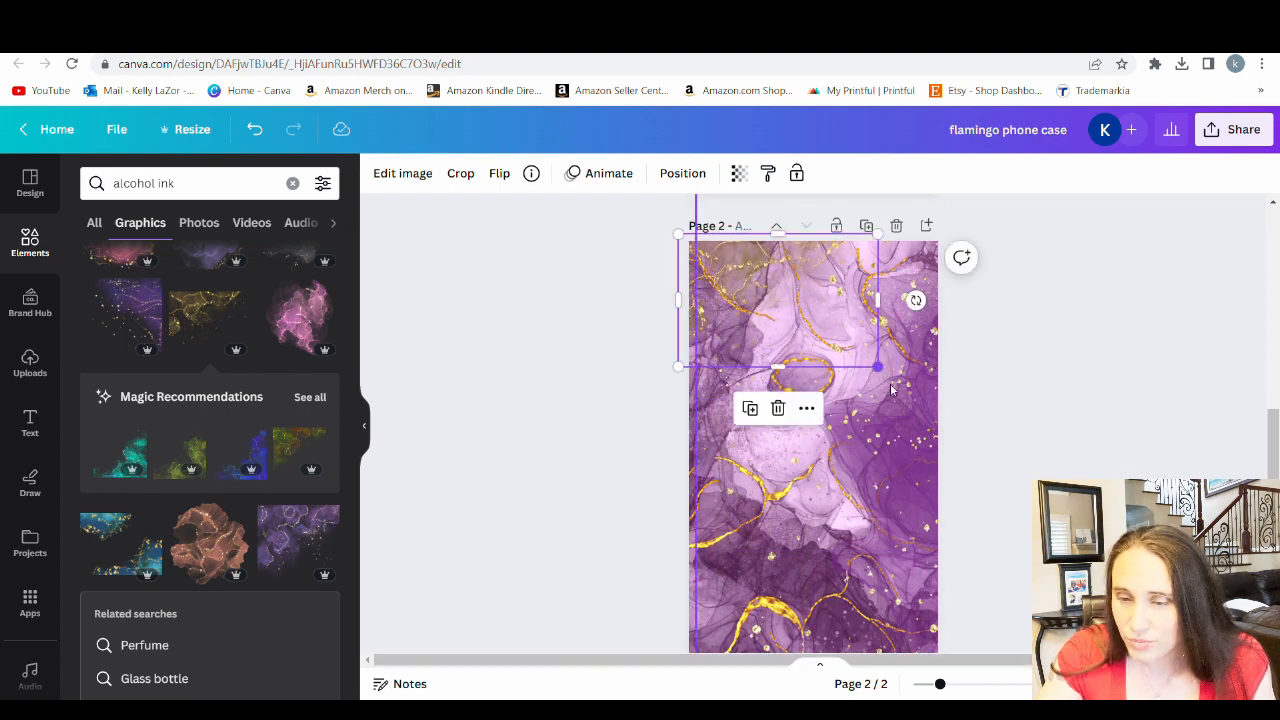
mouse_move(878, 368)
left_mouse_down()
mouse_move(994, 489)
mouse_move(1028, 500)
left_mouse_up()
left_click_drag(729, 316, 661, 324)
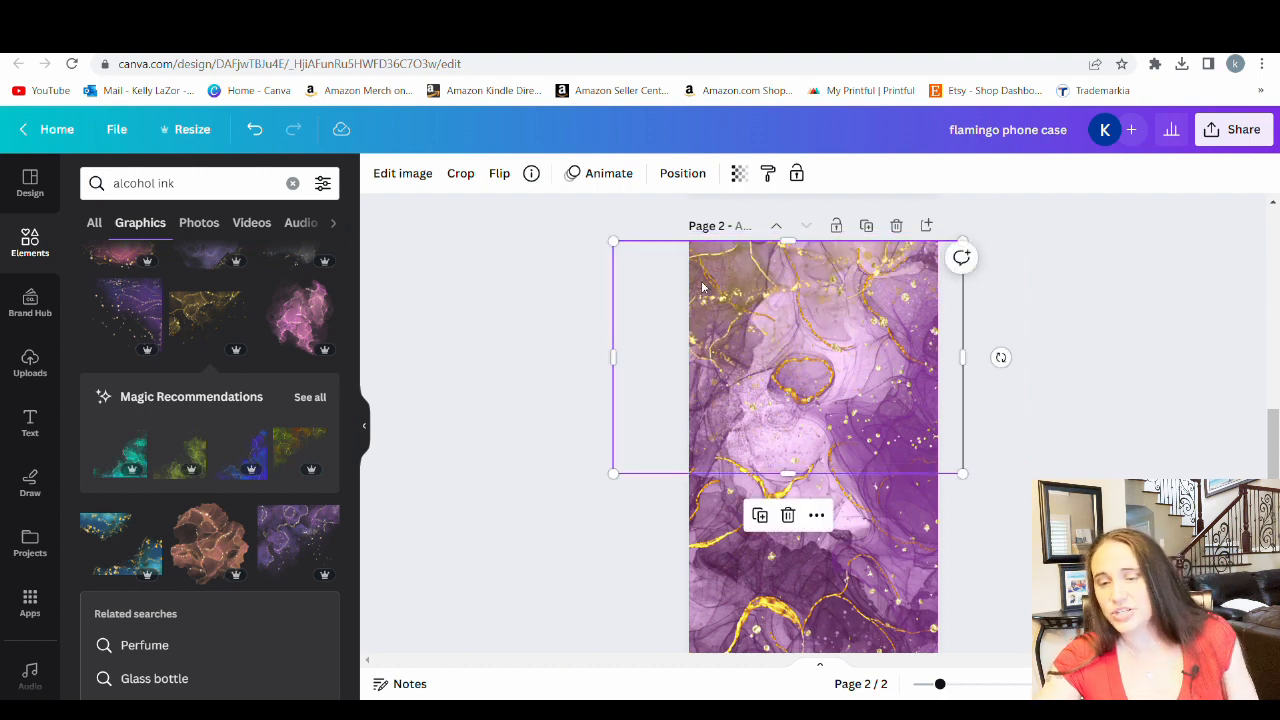
left_click(1102, 402)
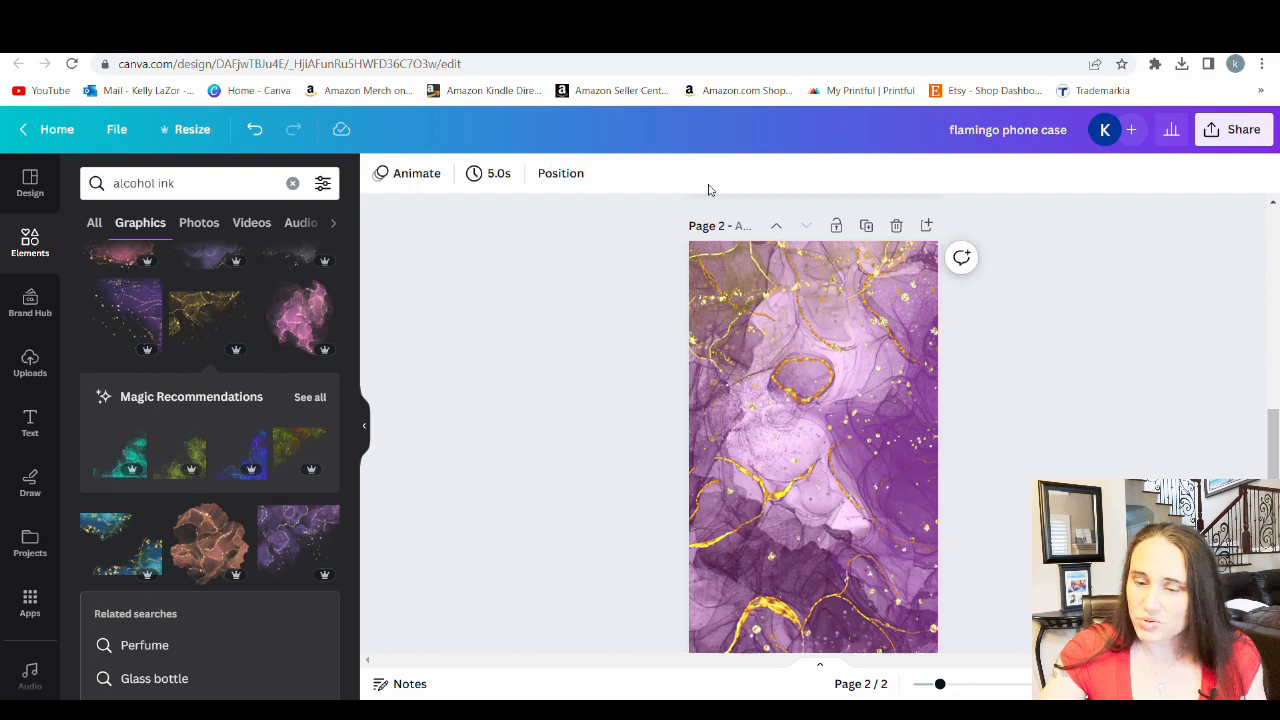
scroll(950, 450, "down", 1)
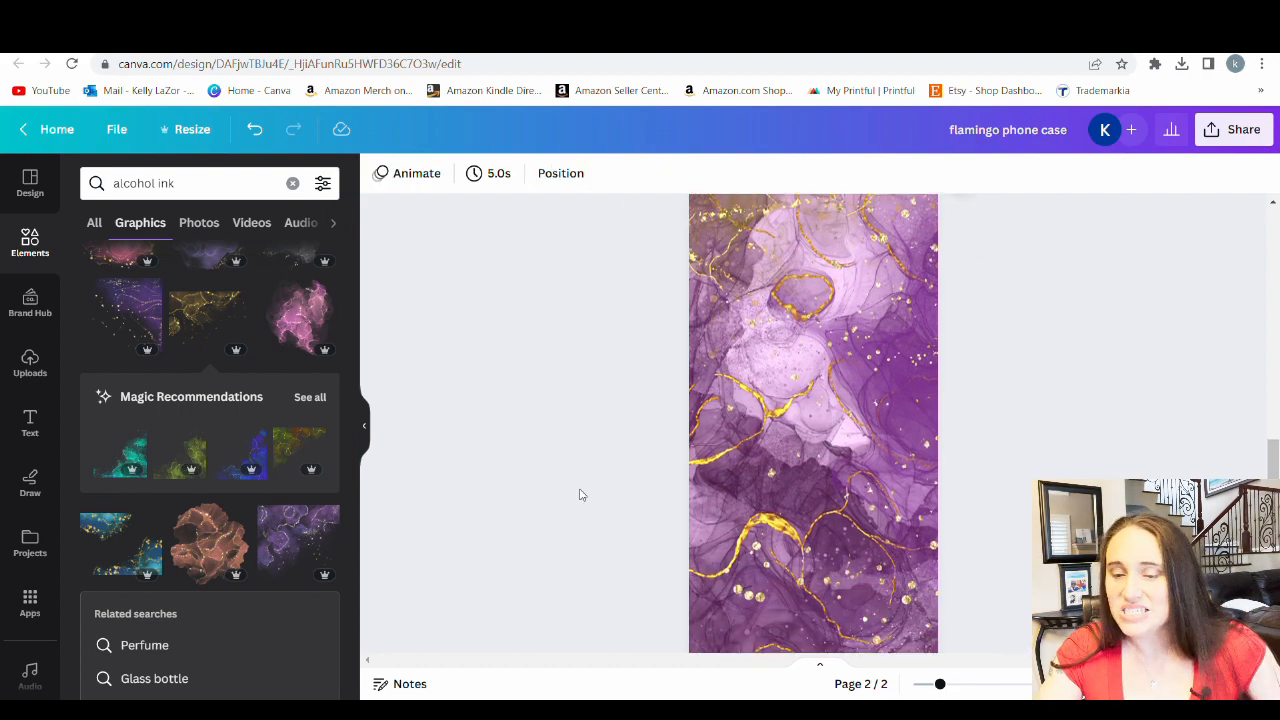
scroll(893, 290, "up", 2)
scroll(1020, 472, "down", 3)
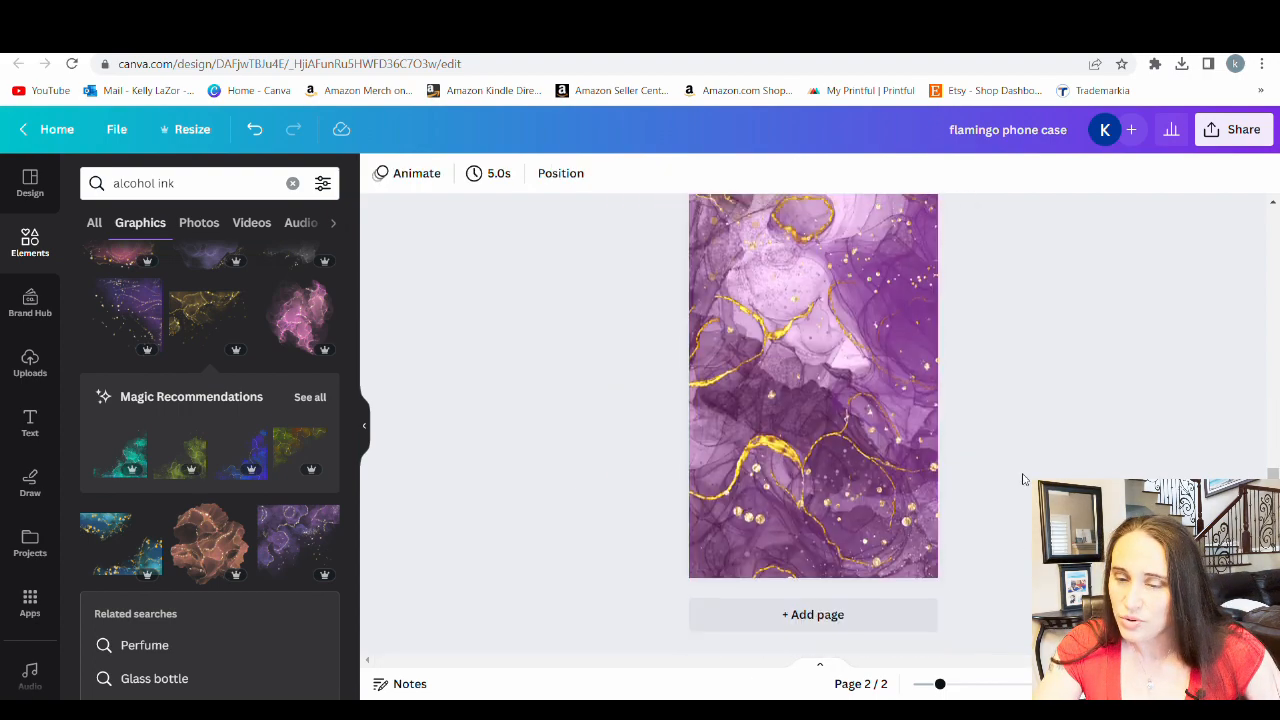
scroll(860, 250, "up", 4)
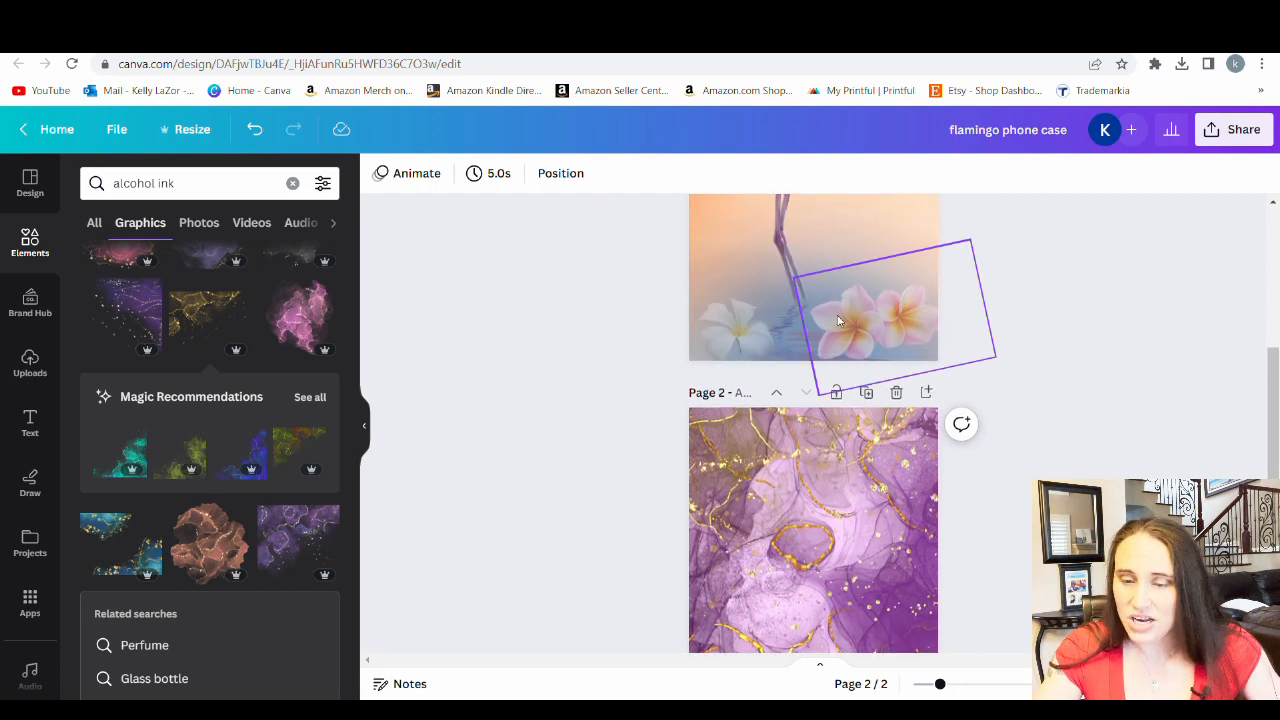
scroll(780, 450, "down", 2)
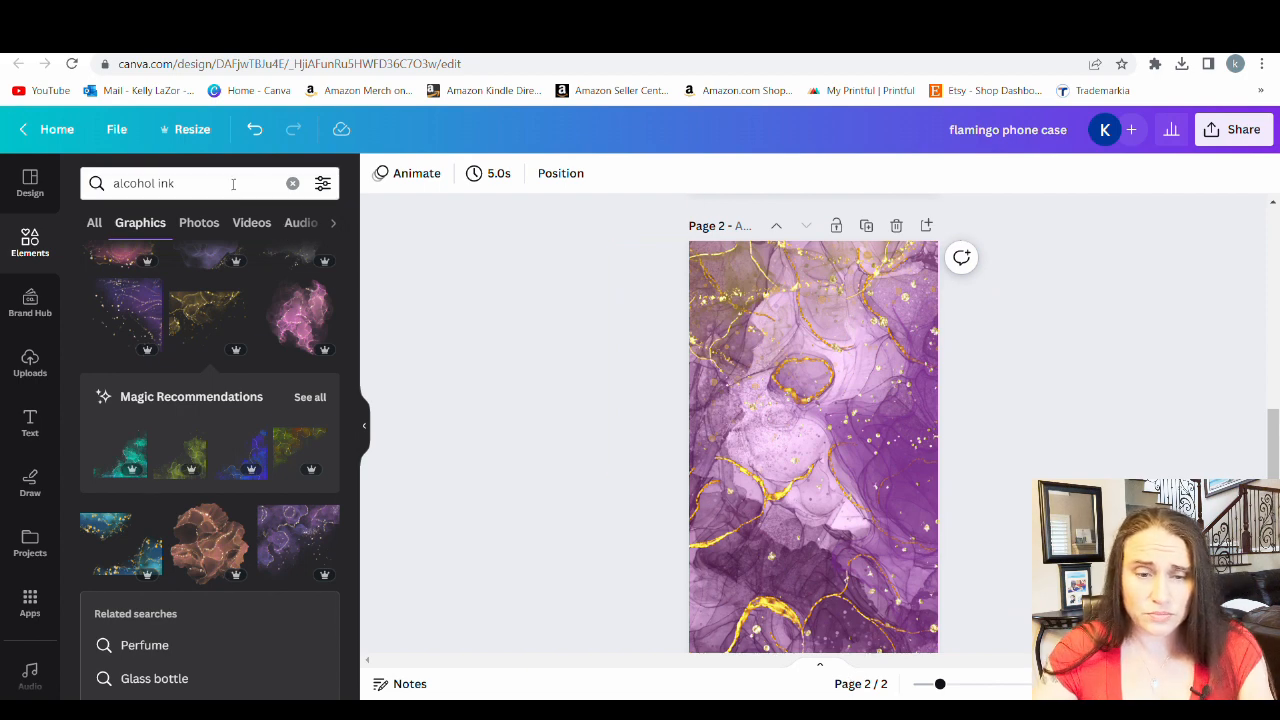
Search the elements for "flower" and show only the photo results
left_click(192, 183)
type("flower")
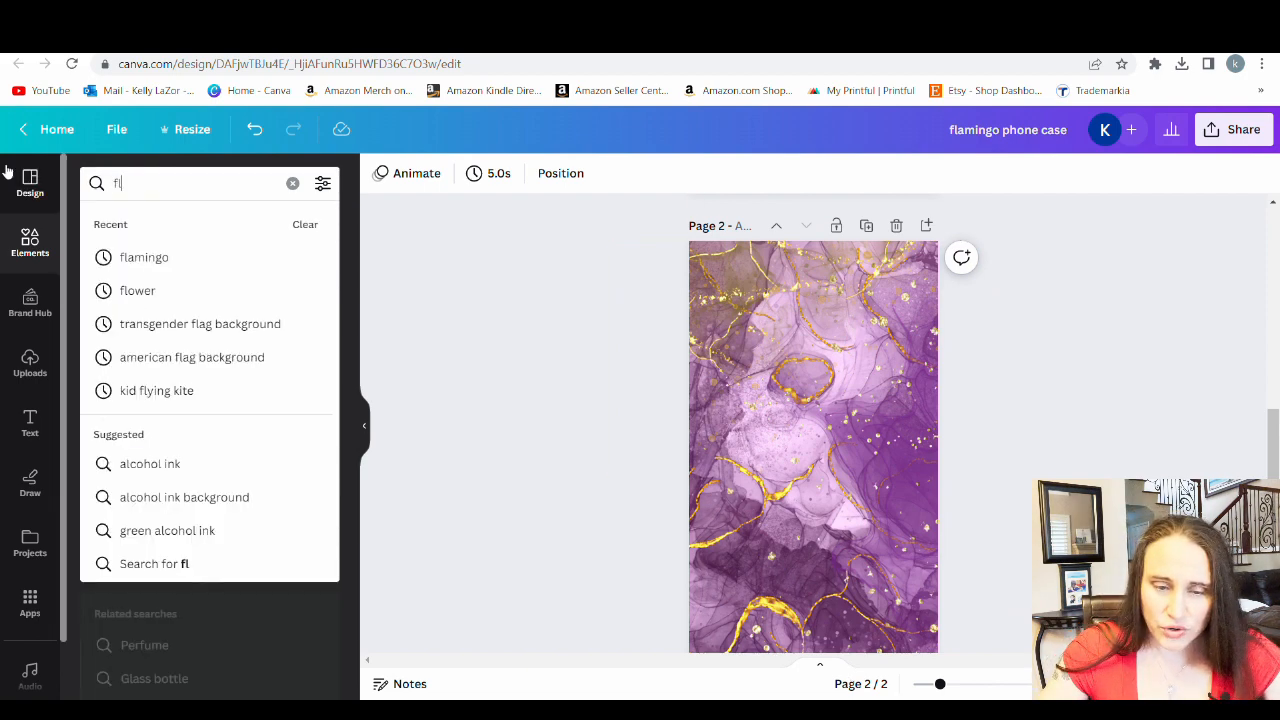
key("Return")
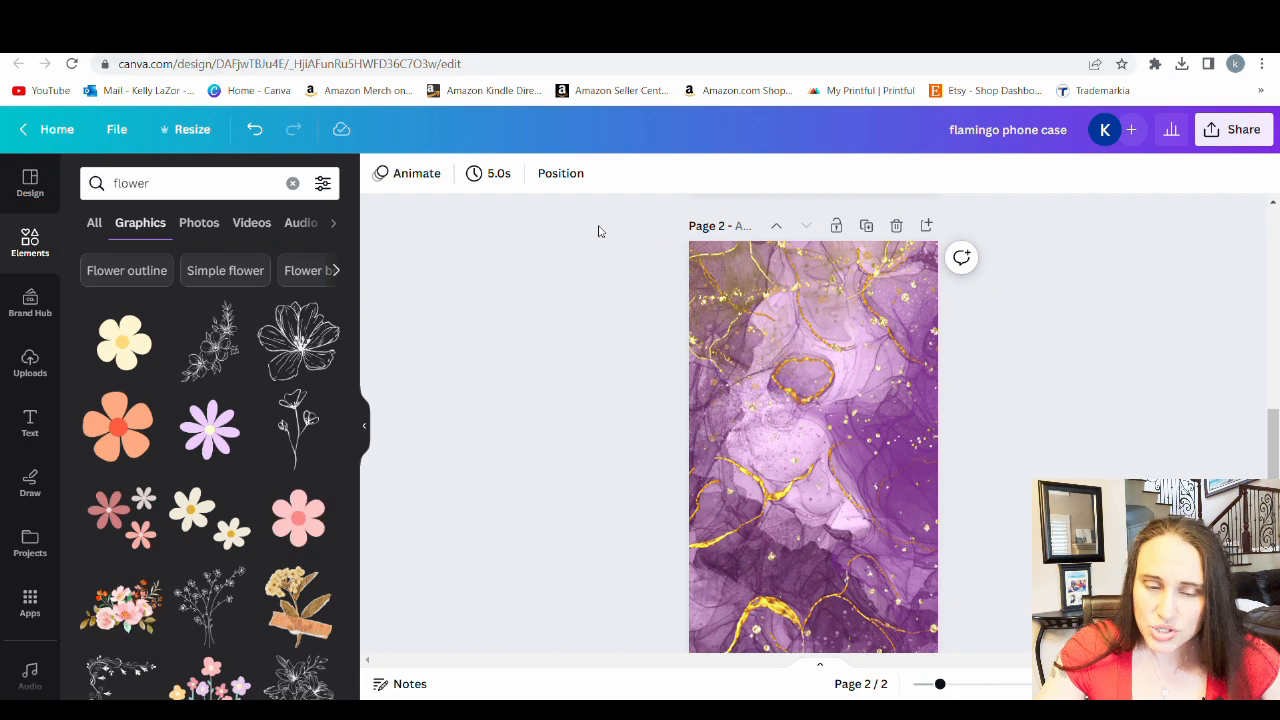
left_click(233, 226)
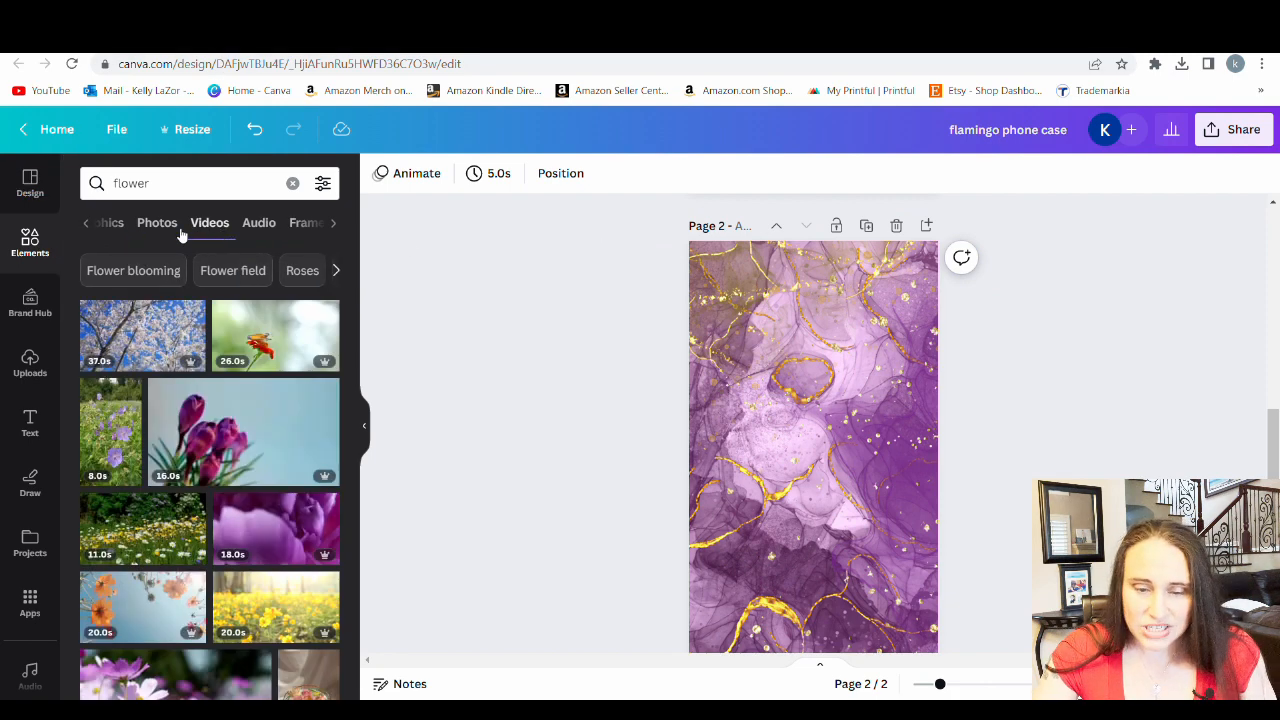
left_click(176, 230)
Add the pink dahlia photo to page 2 and place the recommended lilac flower over the page's lower left part
scroll(810, 390, "down", 2)
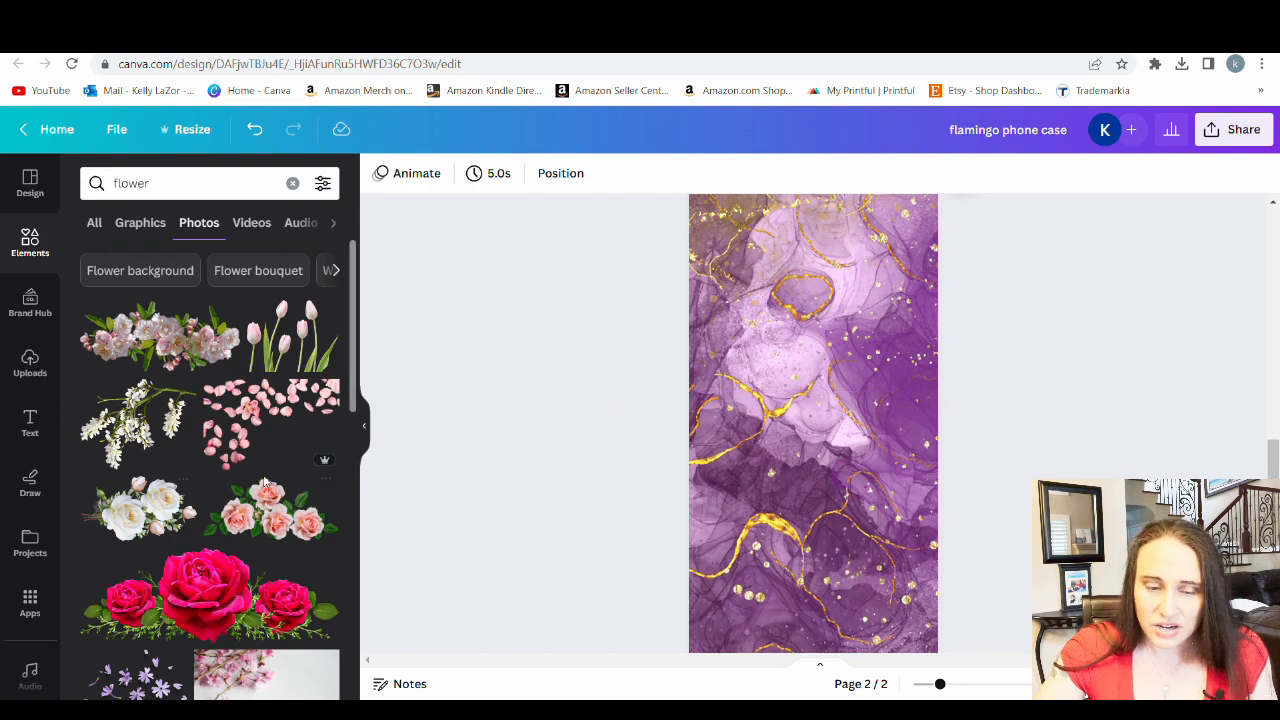
scroll(238, 376, "down", 5)
scroll(238, 376, "down", 6)
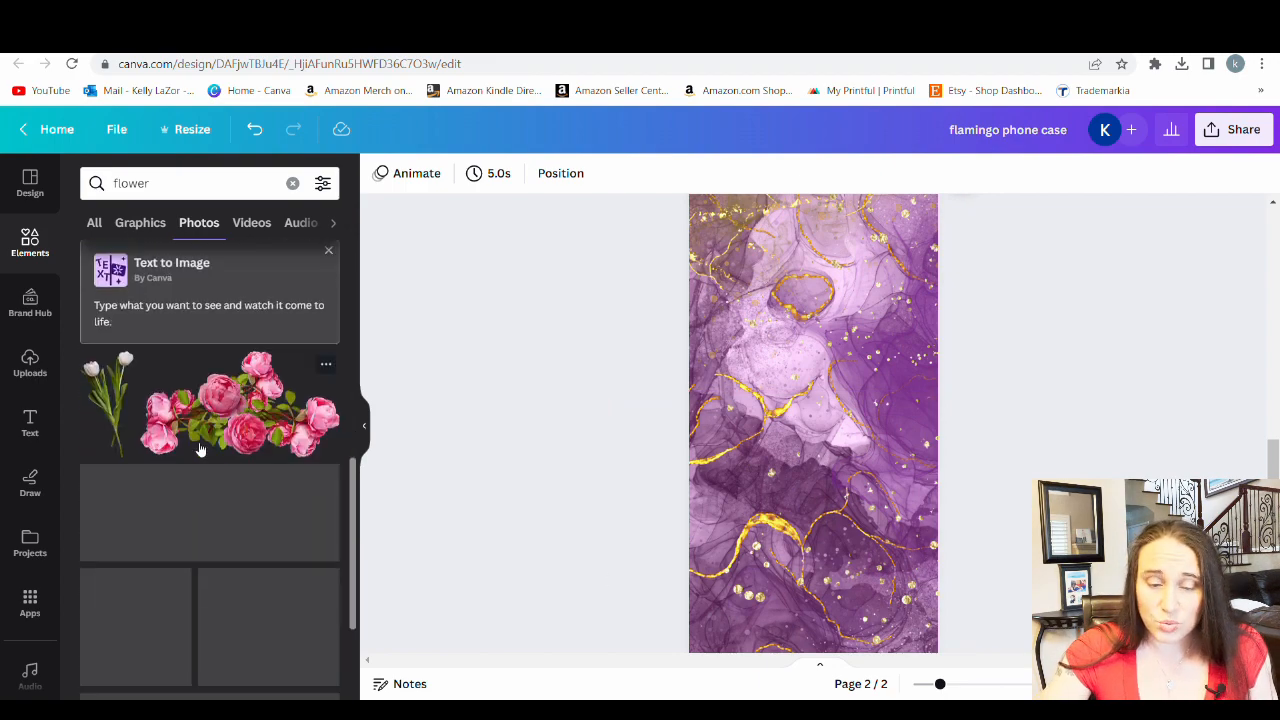
scroll(230, 410, "down", 5)
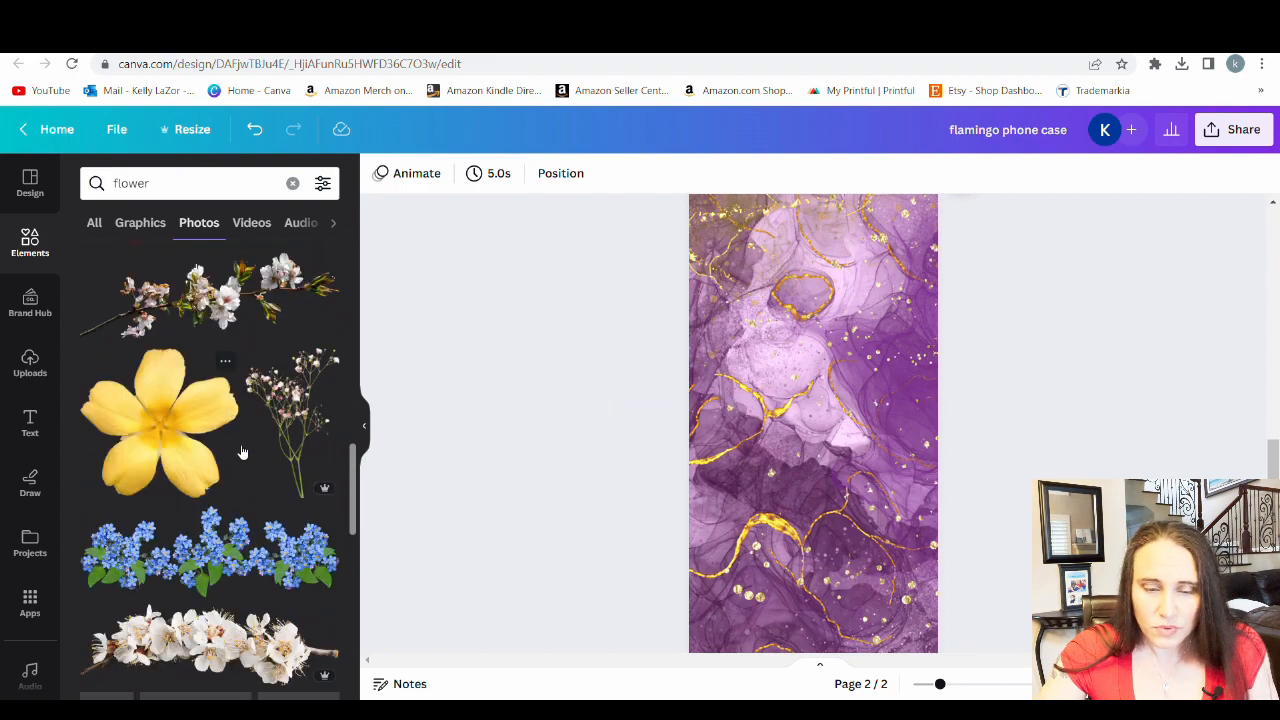
scroll(268, 424, "down", 8)
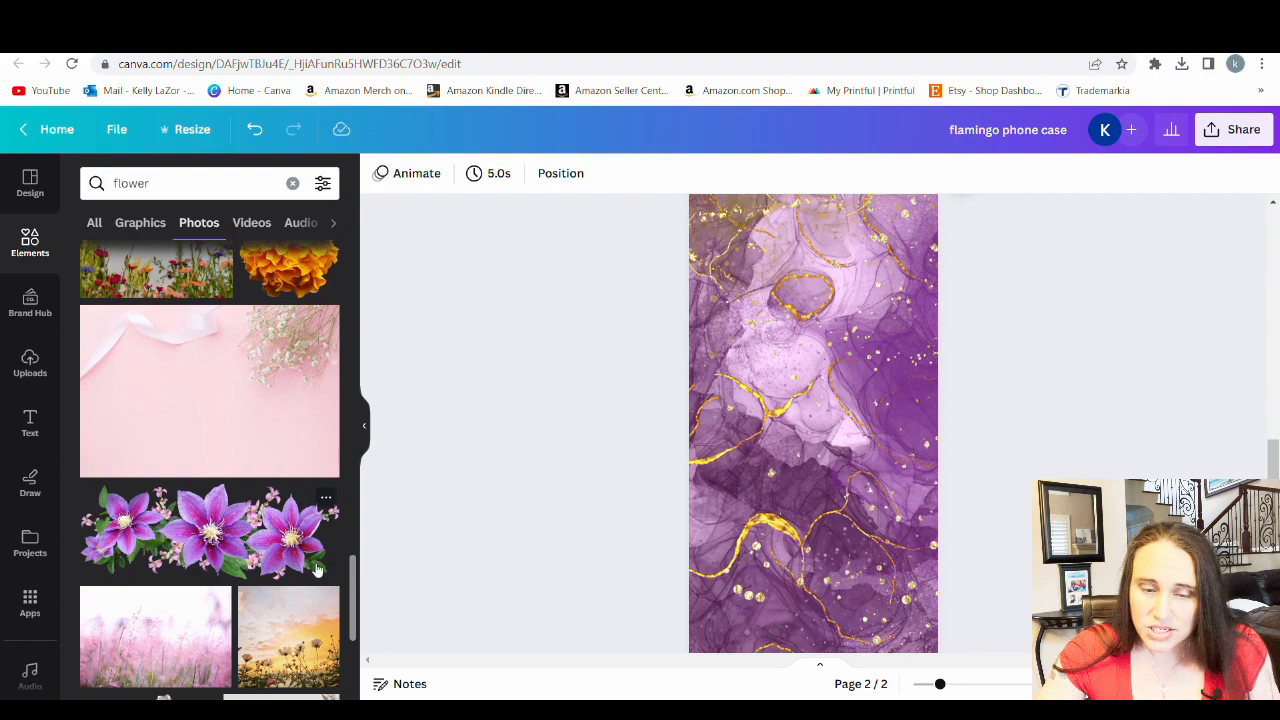
scroll(240, 510, "down", 10)
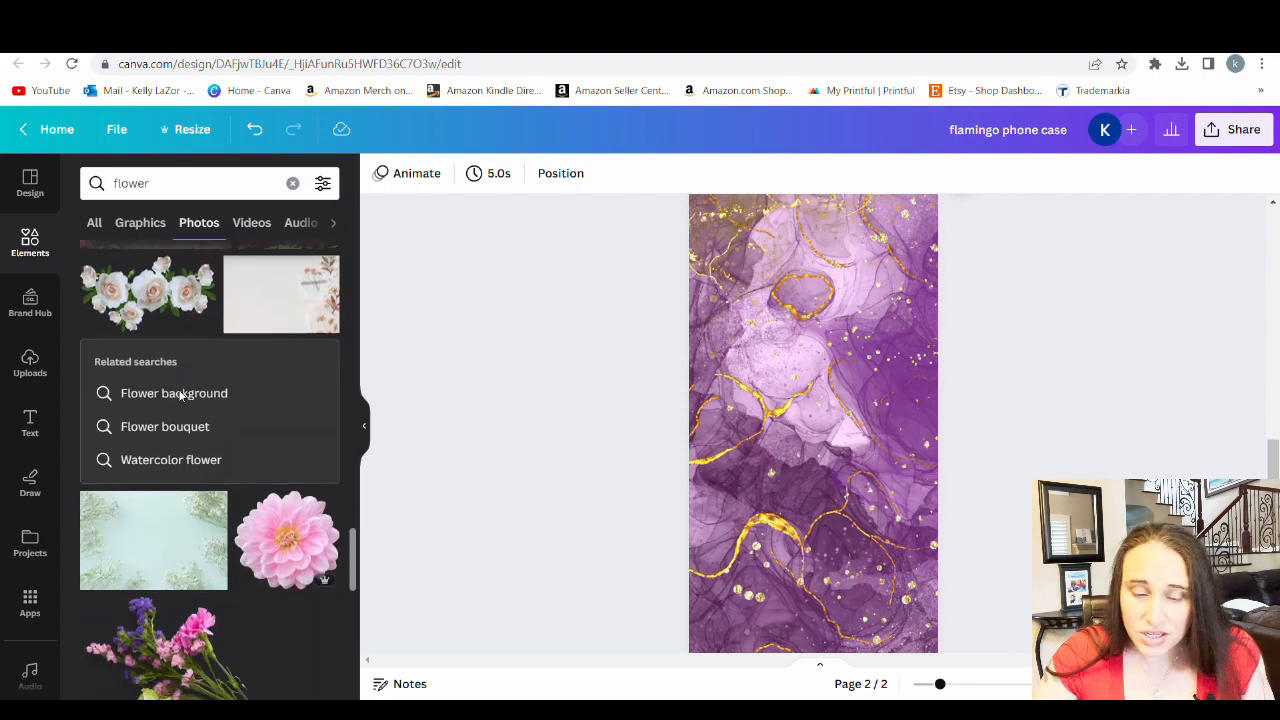
left_click(283, 440)
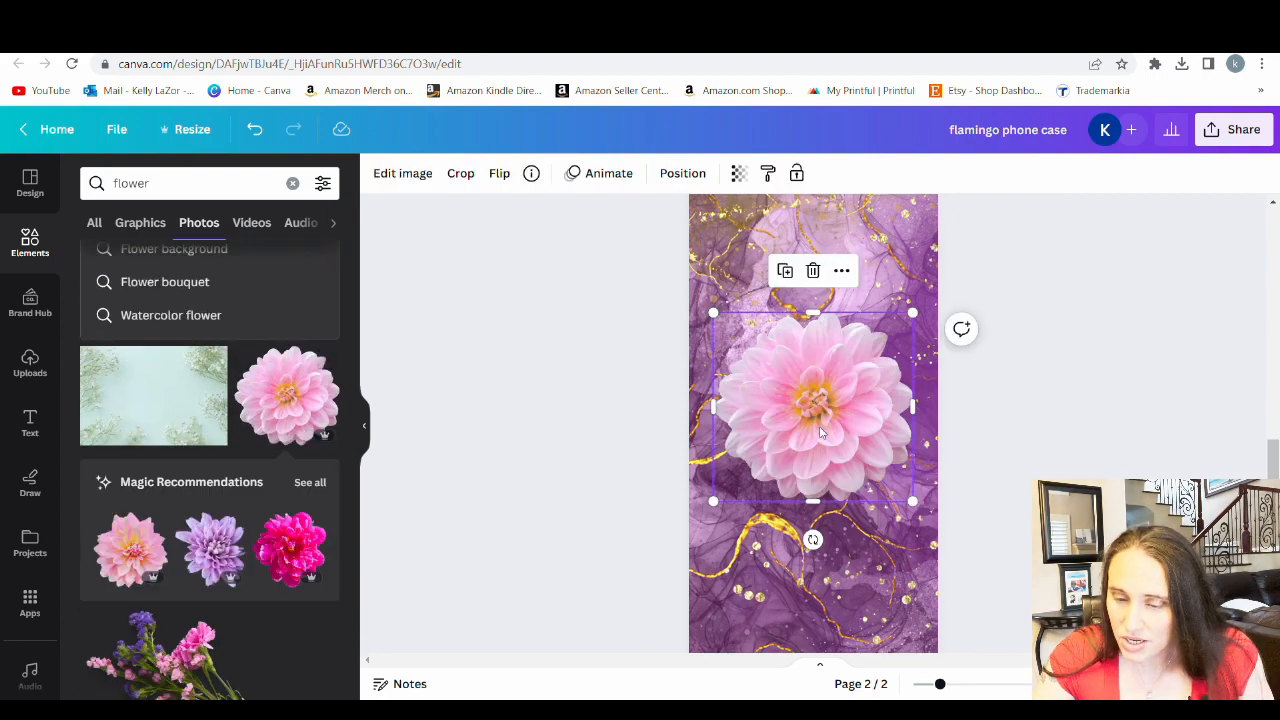
left_click_drag(205, 540, 752, 640)
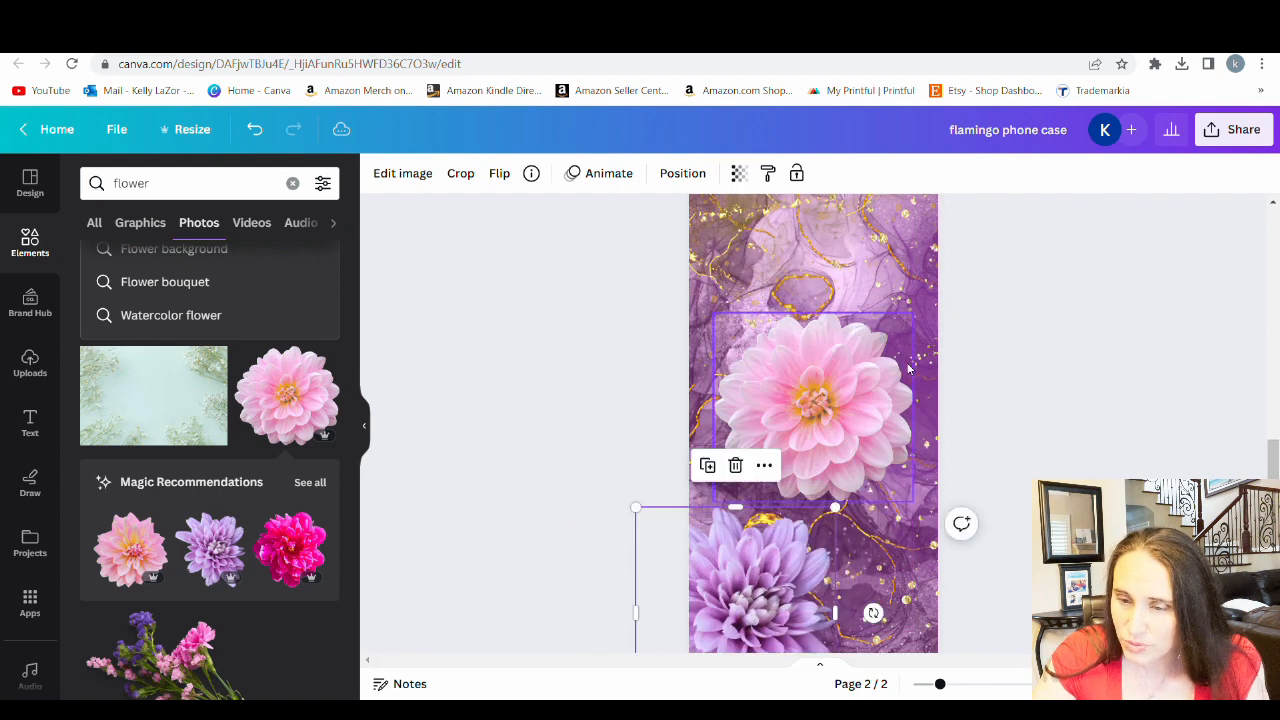
Move the pink dahlia to the upper right corner of page 2 so it partly extends past the page edge
left_click_drag(855, 398, 953, 260)
scroll(980, 309, "up", 1)
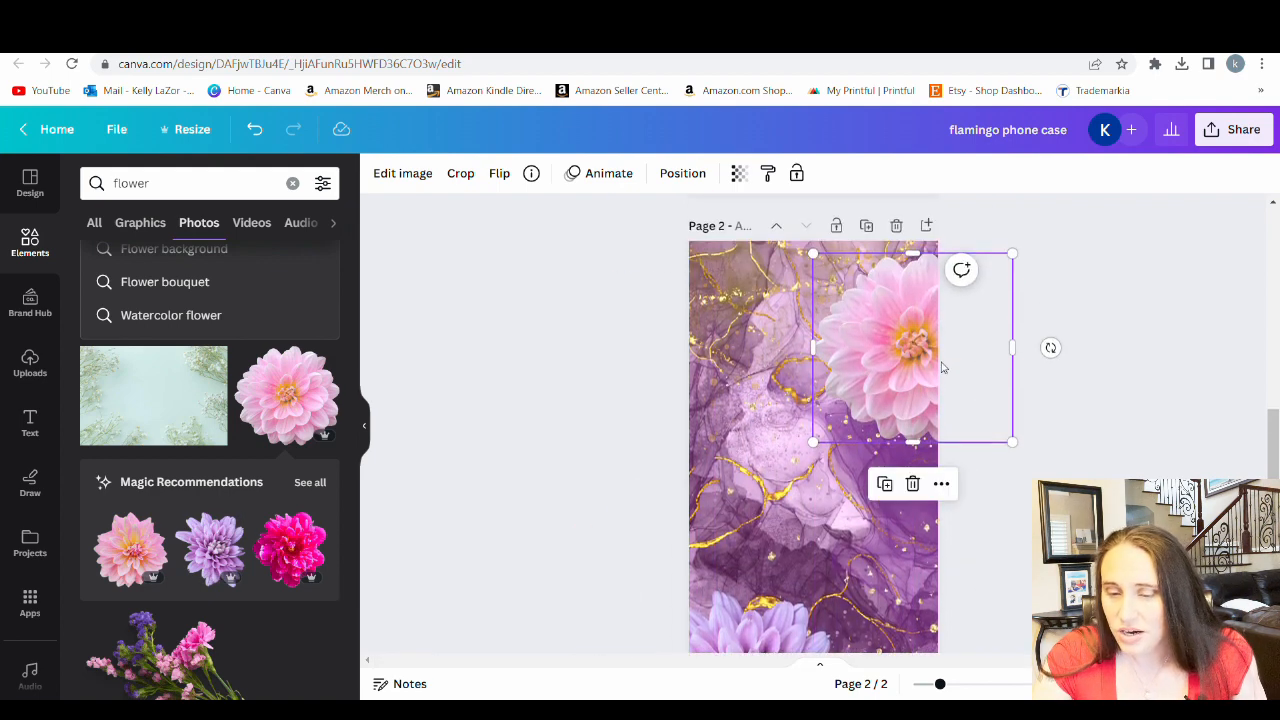
left_click_drag(945, 366, 953, 335)
scroll(935, 433, "down", 1)
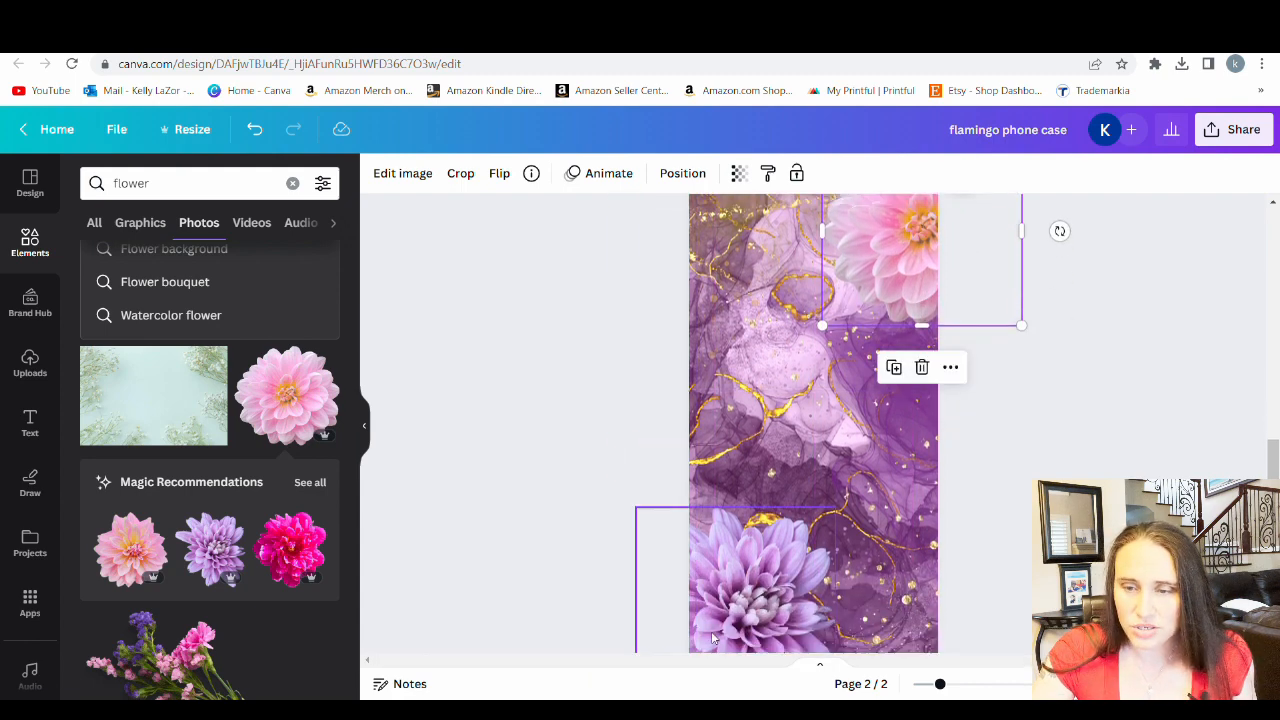
Set the transparency of the pink dahlia in the page's upper right corner to 61
scroll(900, 460, "down", 1)
scroll(840, 488, "up", 2)
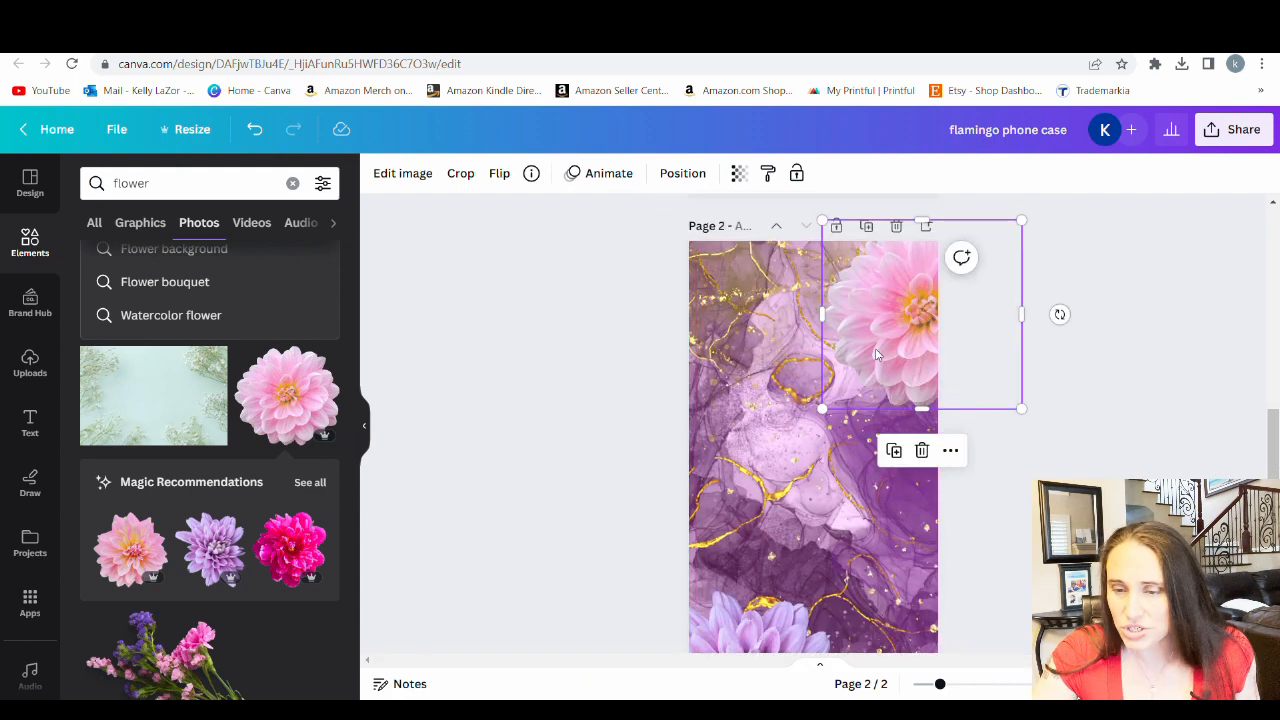
left_click(739, 175)
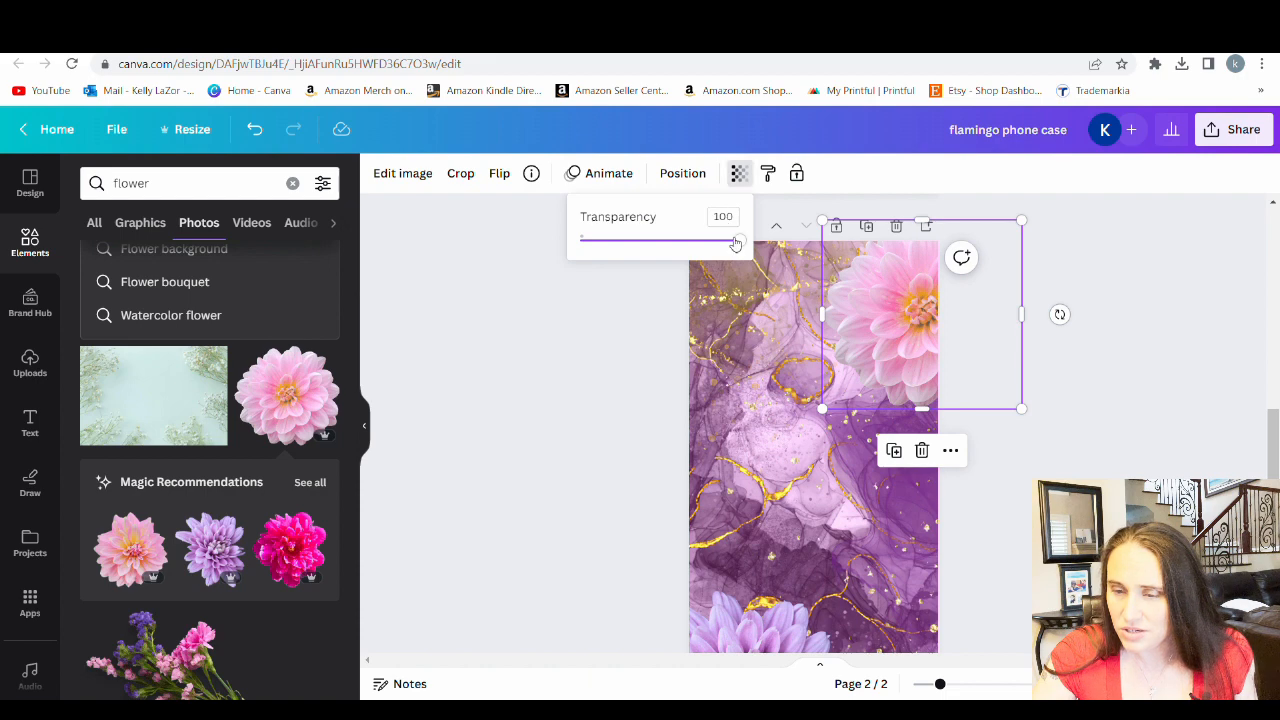
left_click_drag(736, 243, 683, 263)
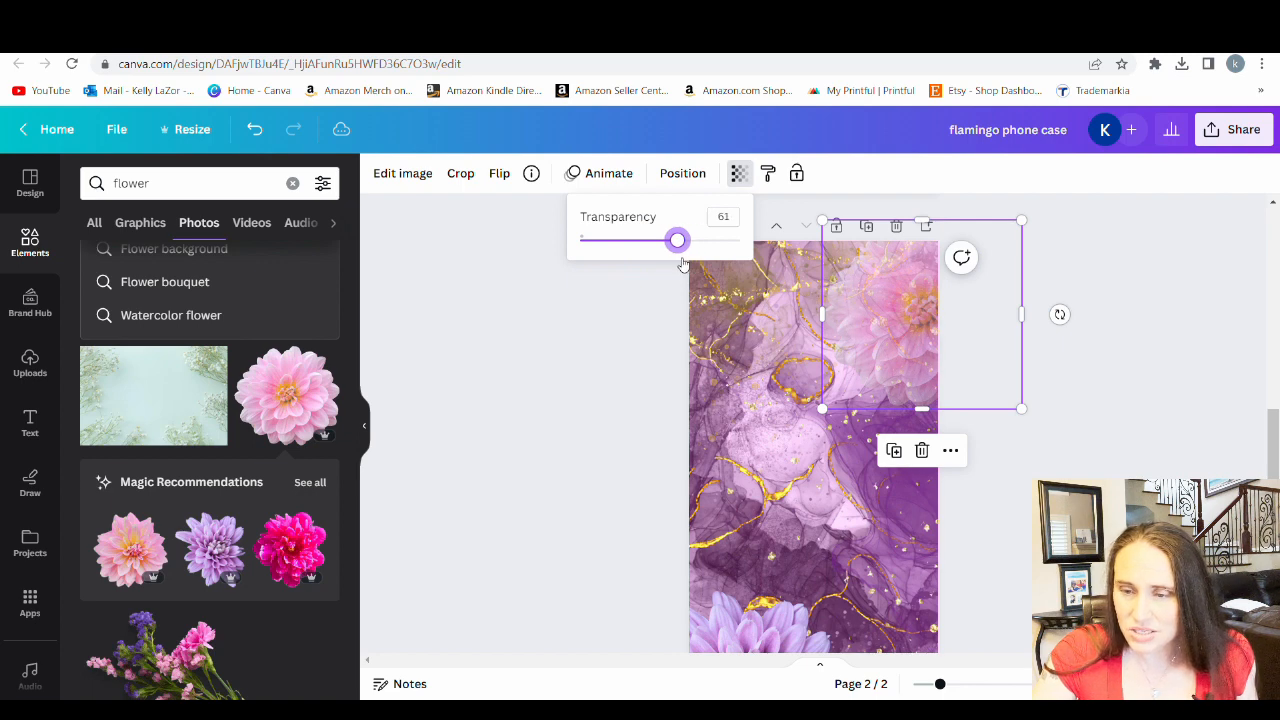
Set the transparency of the lilac flower in the lower left corner of page 2 to 50
left_click(762, 624)
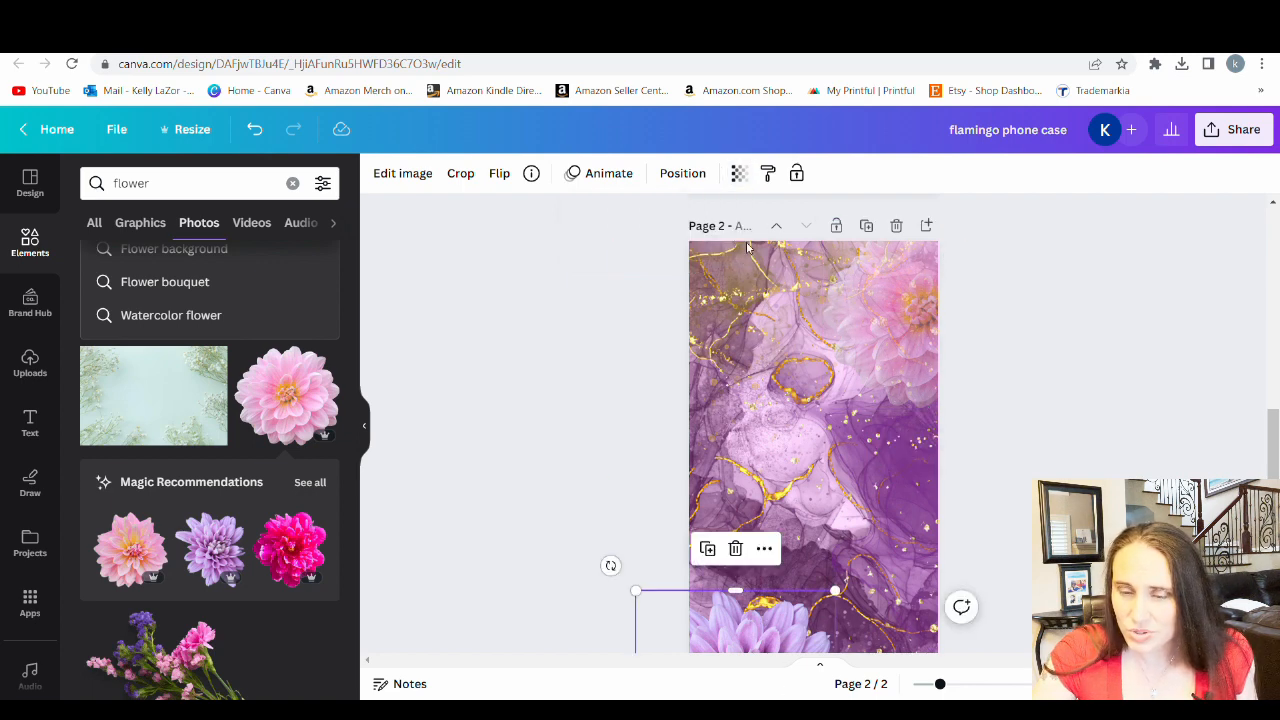
left_click(737, 174)
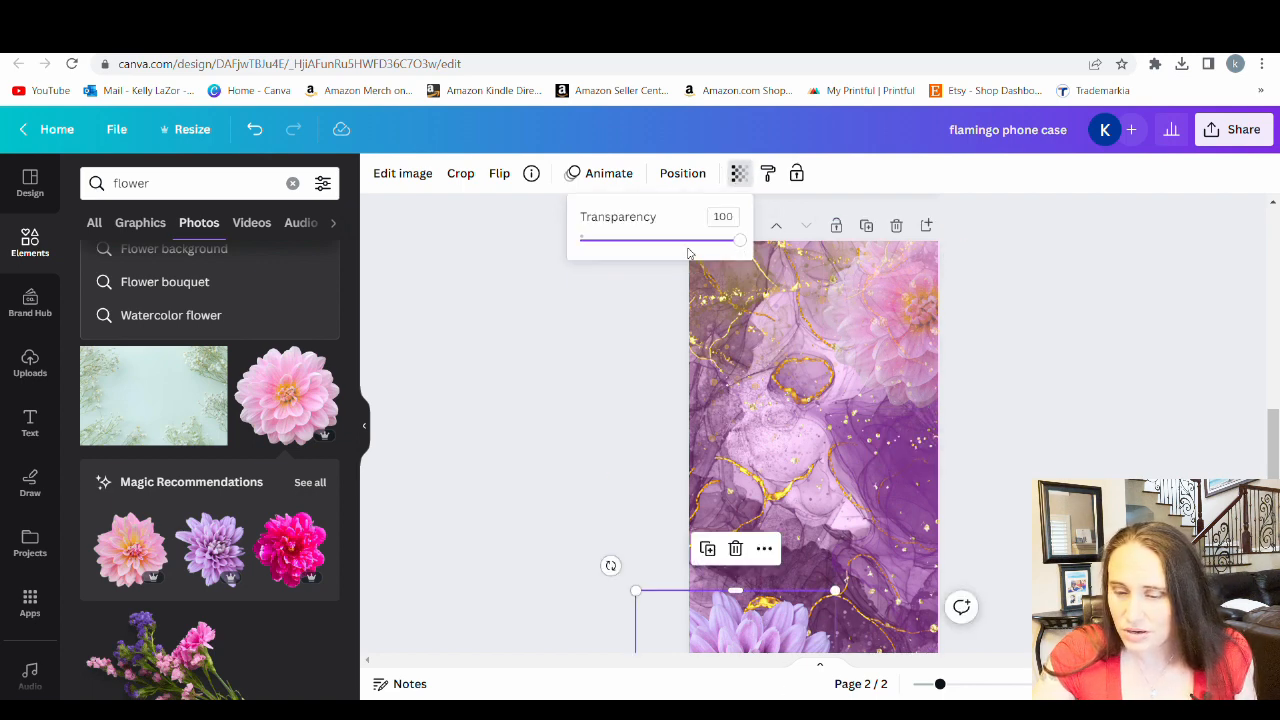
left_click_drag(735, 247, 681, 247)
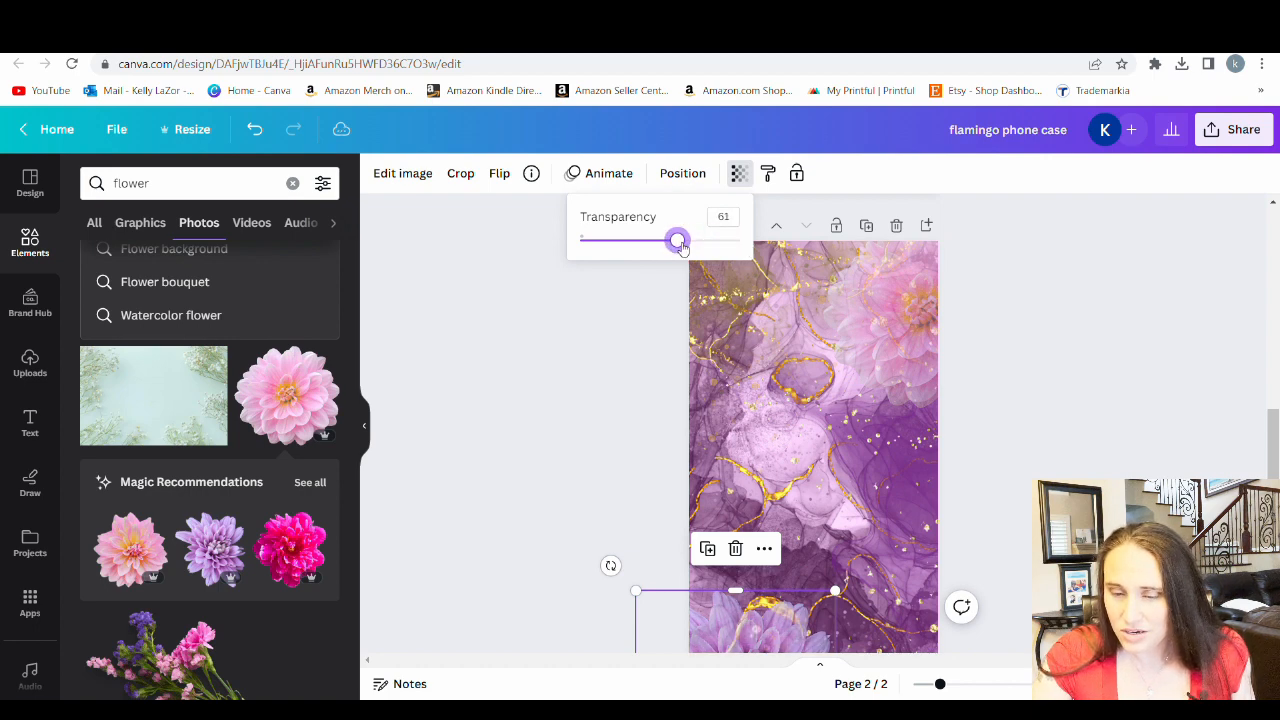
scroll(952, 398, "down", 2)
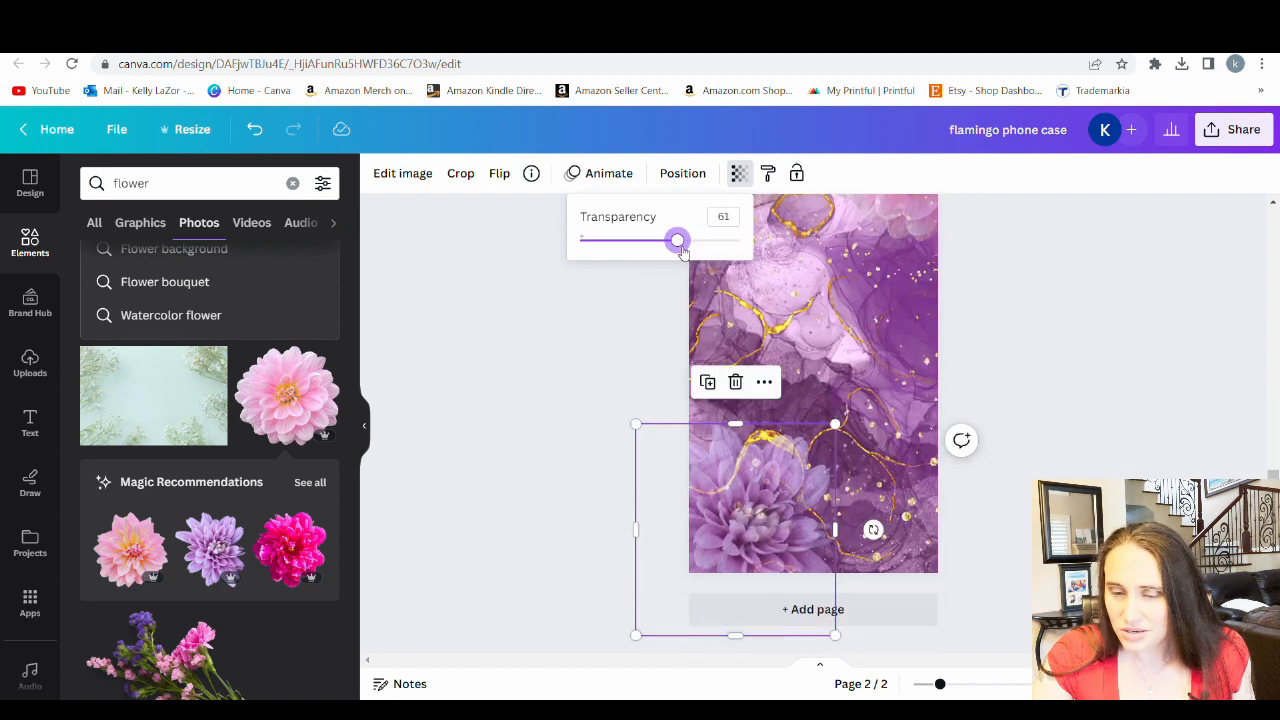
mouse_move(680, 250)
left_mouse_down()
mouse_move(627, 250)
mouse_move(667, 247)
left_mouse_up()
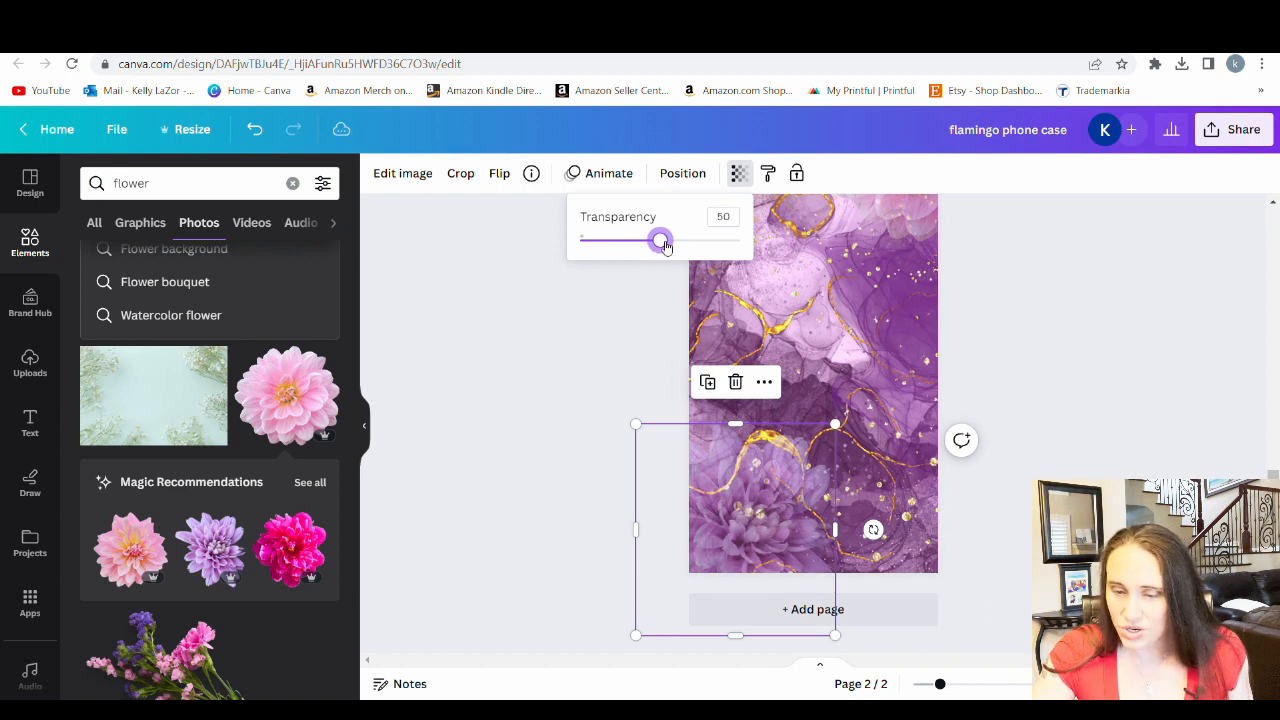
left_click(1064, 416)
scroll(1064, 416, "up", 2)
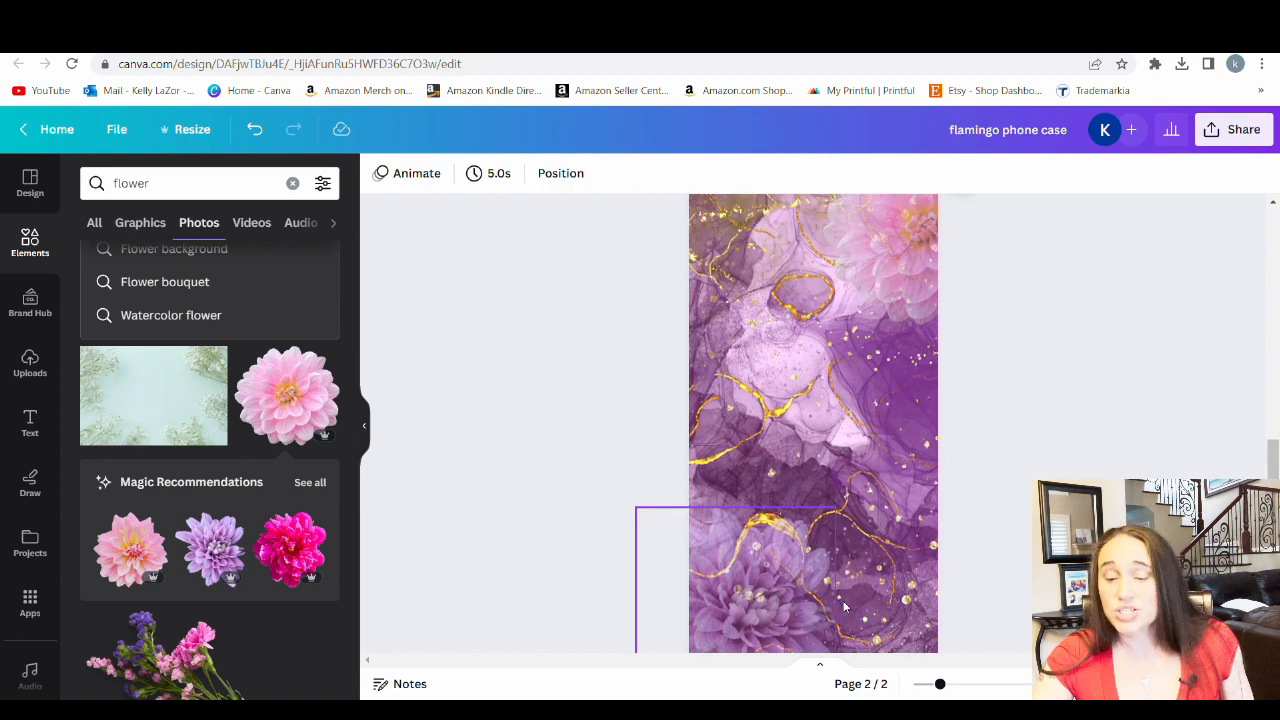
scroll(748, 461, "down", 2)
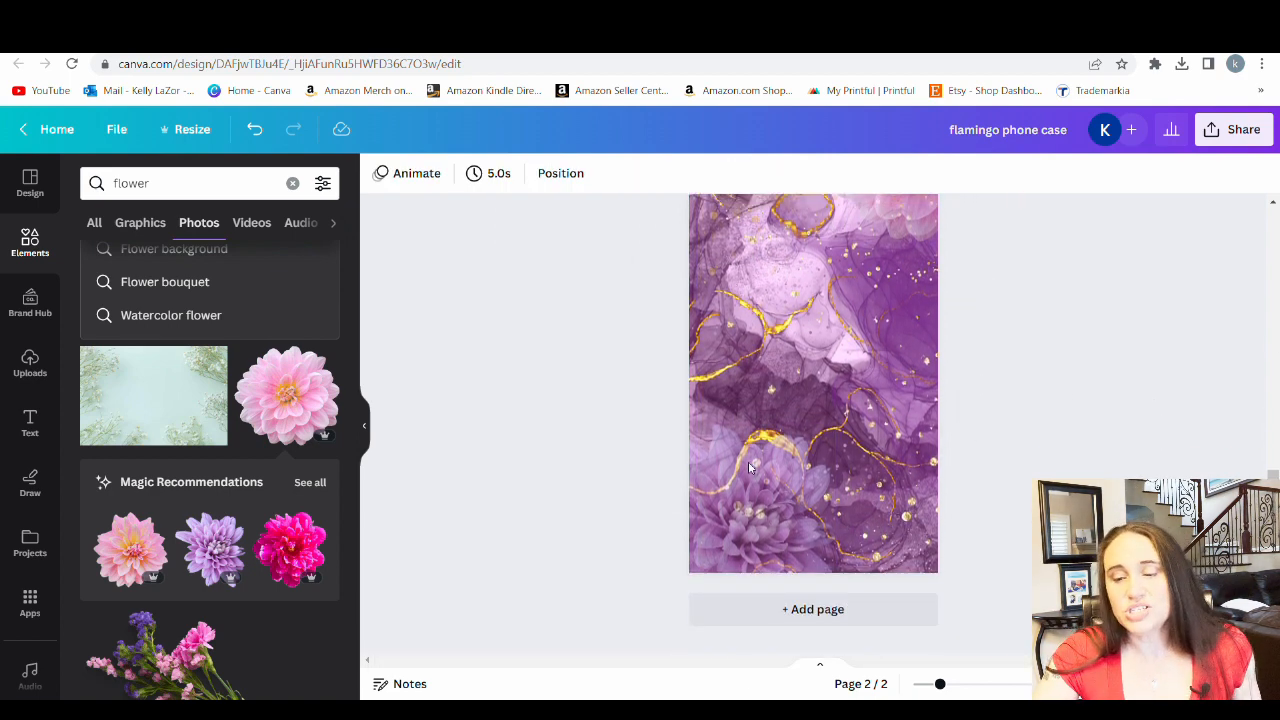
scroll(929, 293, "up", 3)
scroll(956, 211, "down", 2)
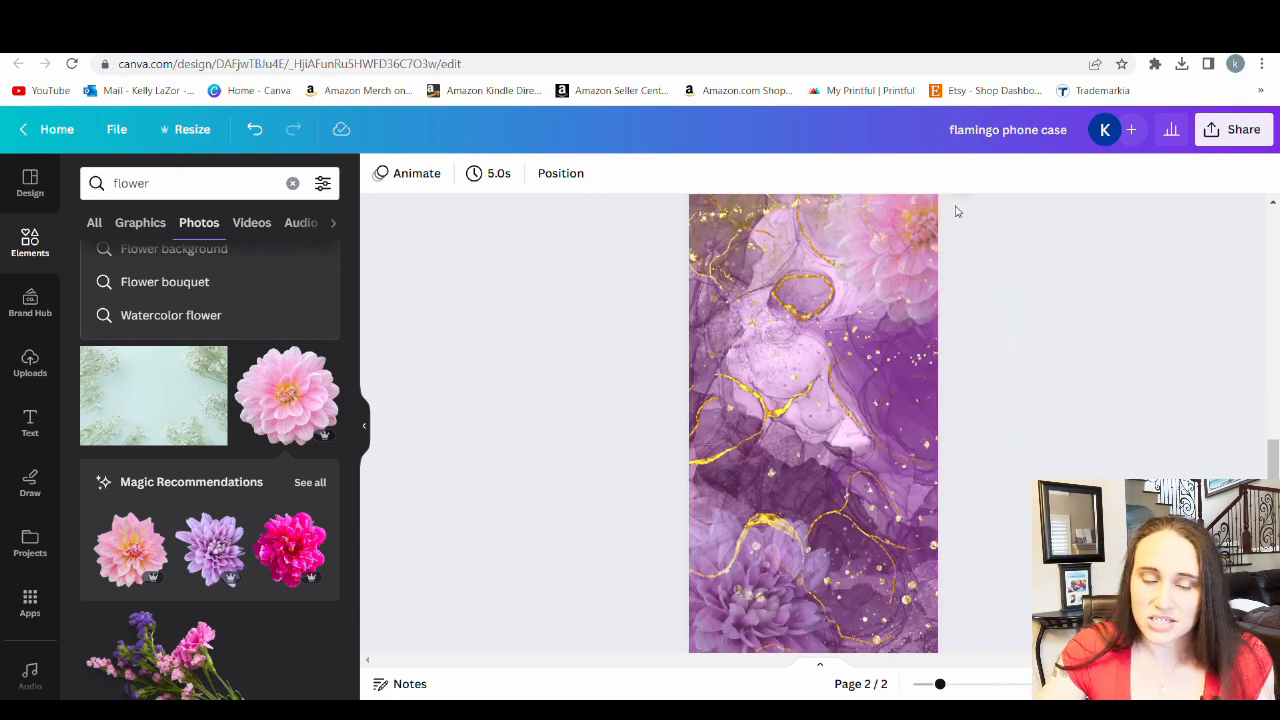
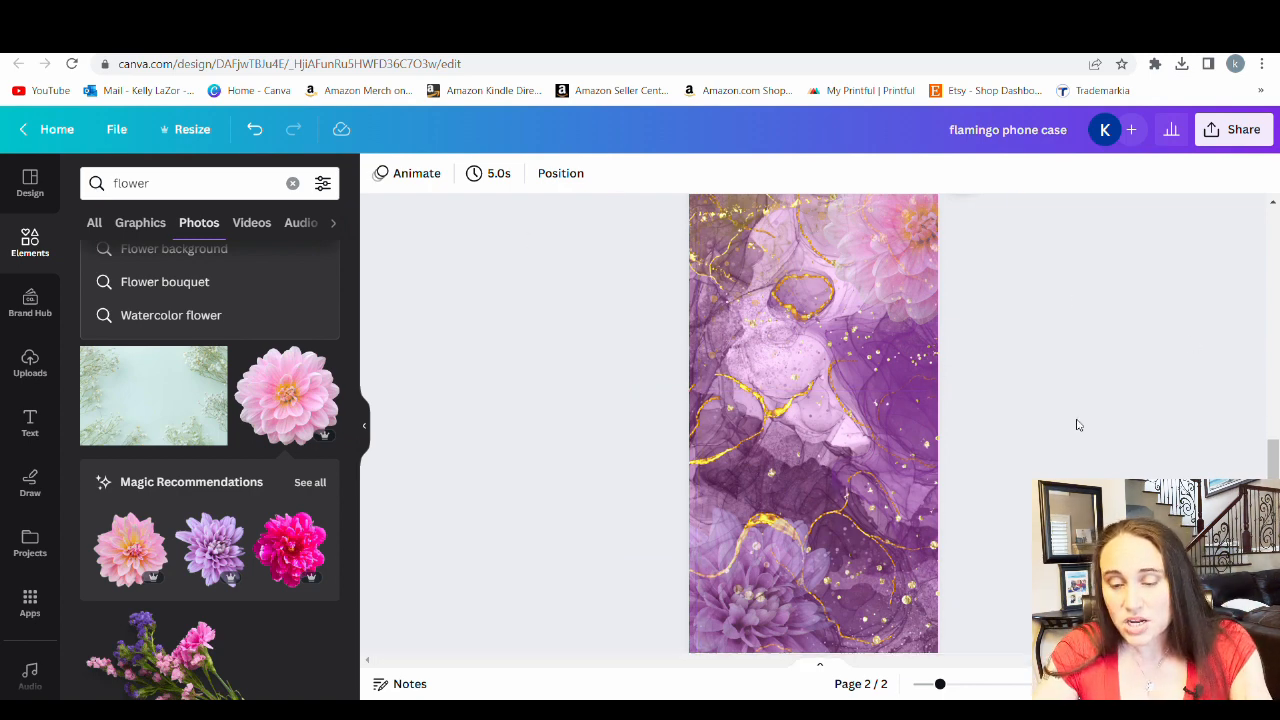
Add a text box reading "Name" near the middle of page 2 and enlarge it to font size 174
key("t")
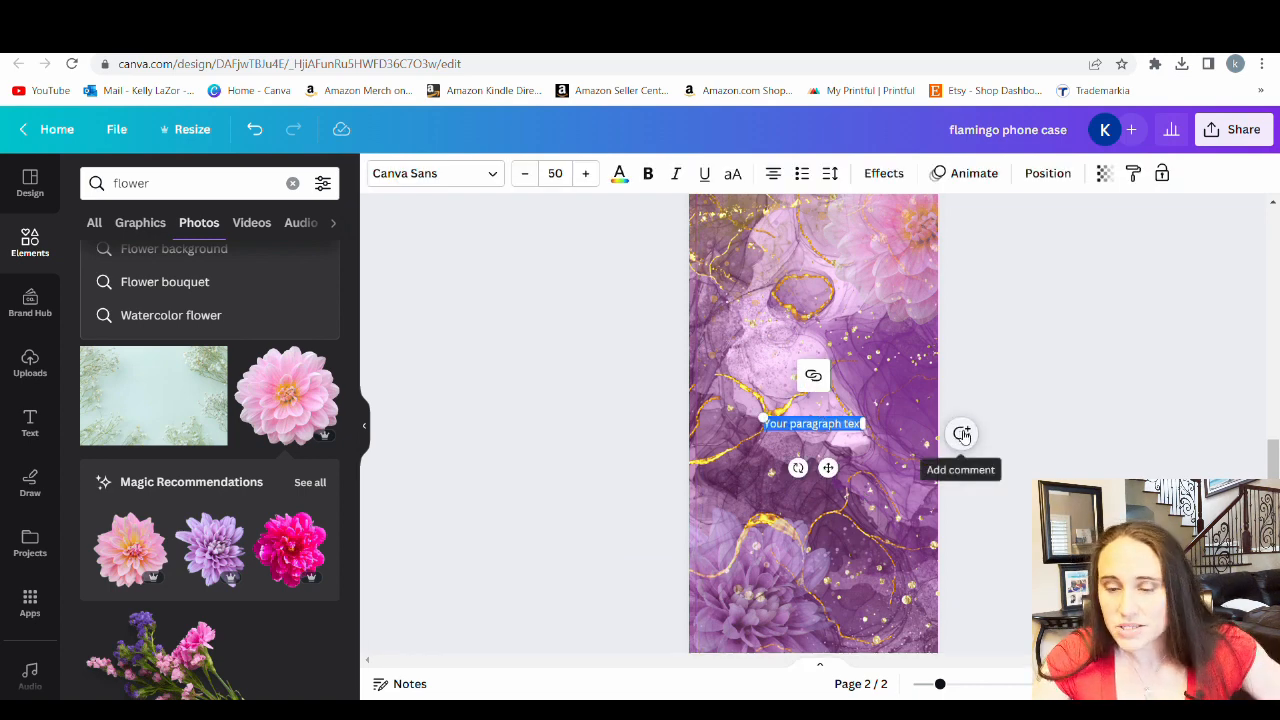
type("Name")
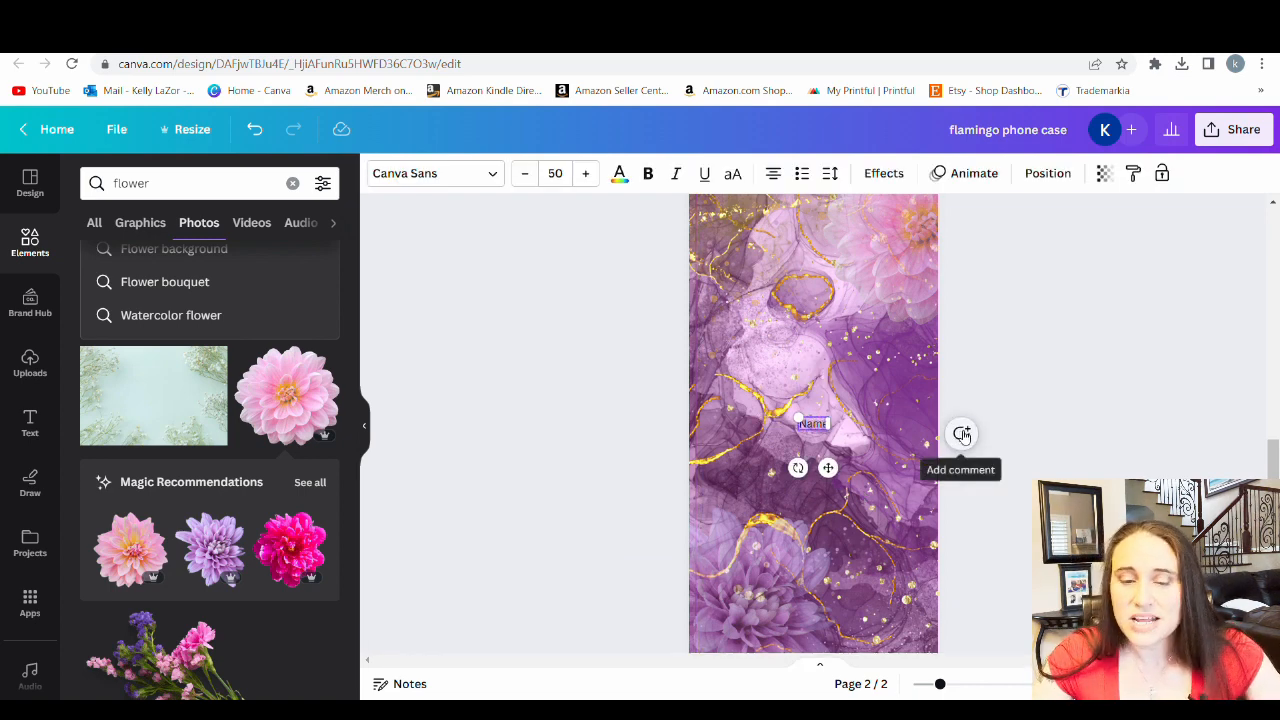
left_click_drag(798, 418, 725, 388)
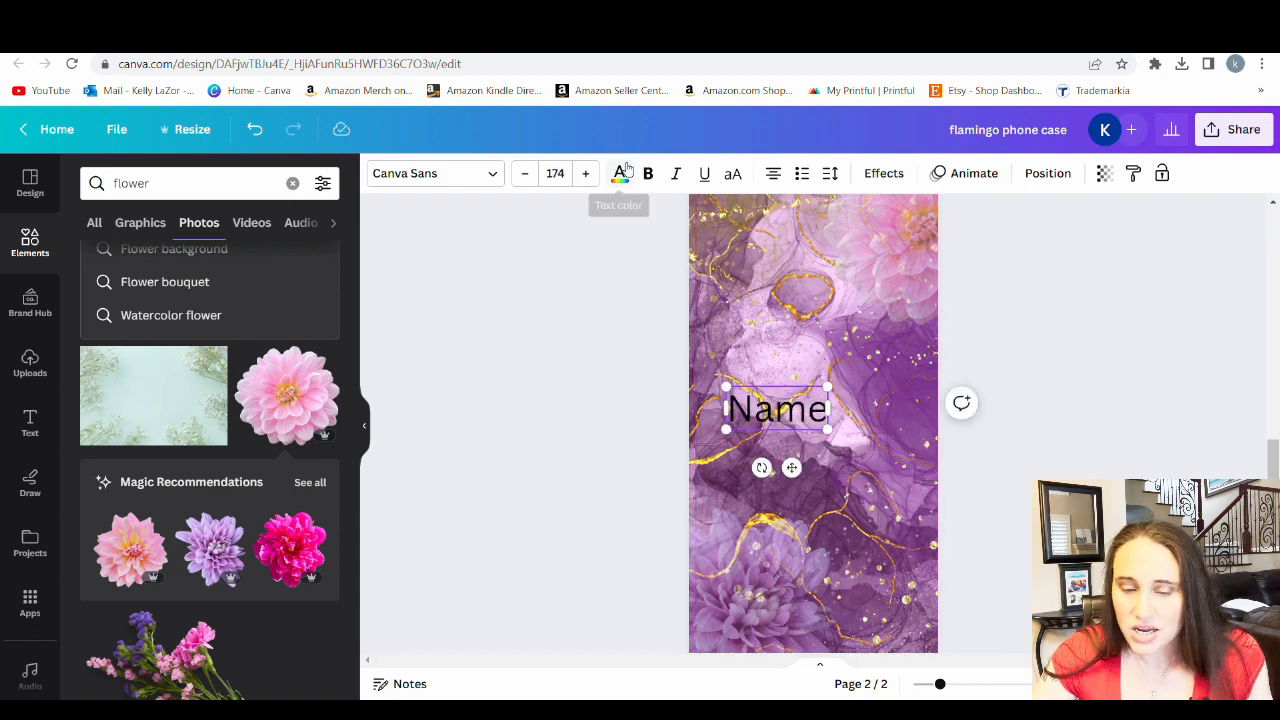
Set the colour of the "Name" text to the palest cream from the photo colours
left_click(619, 173)
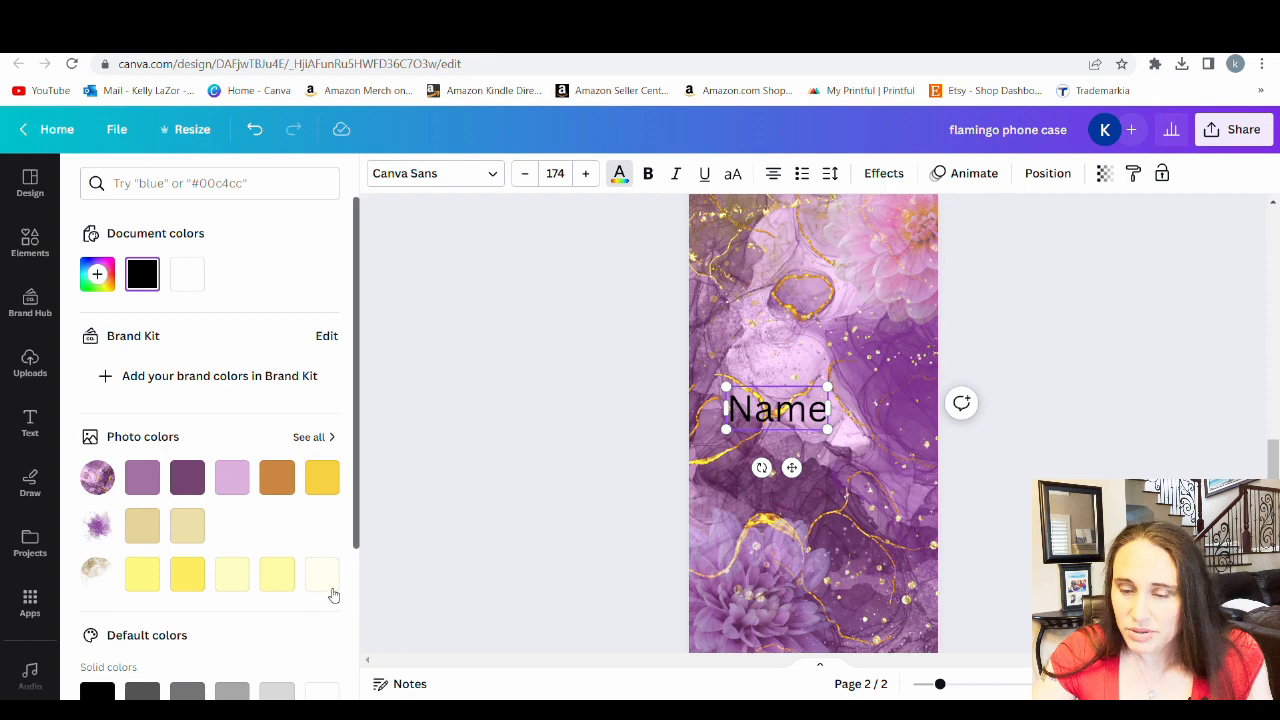
left_click(324, 577)
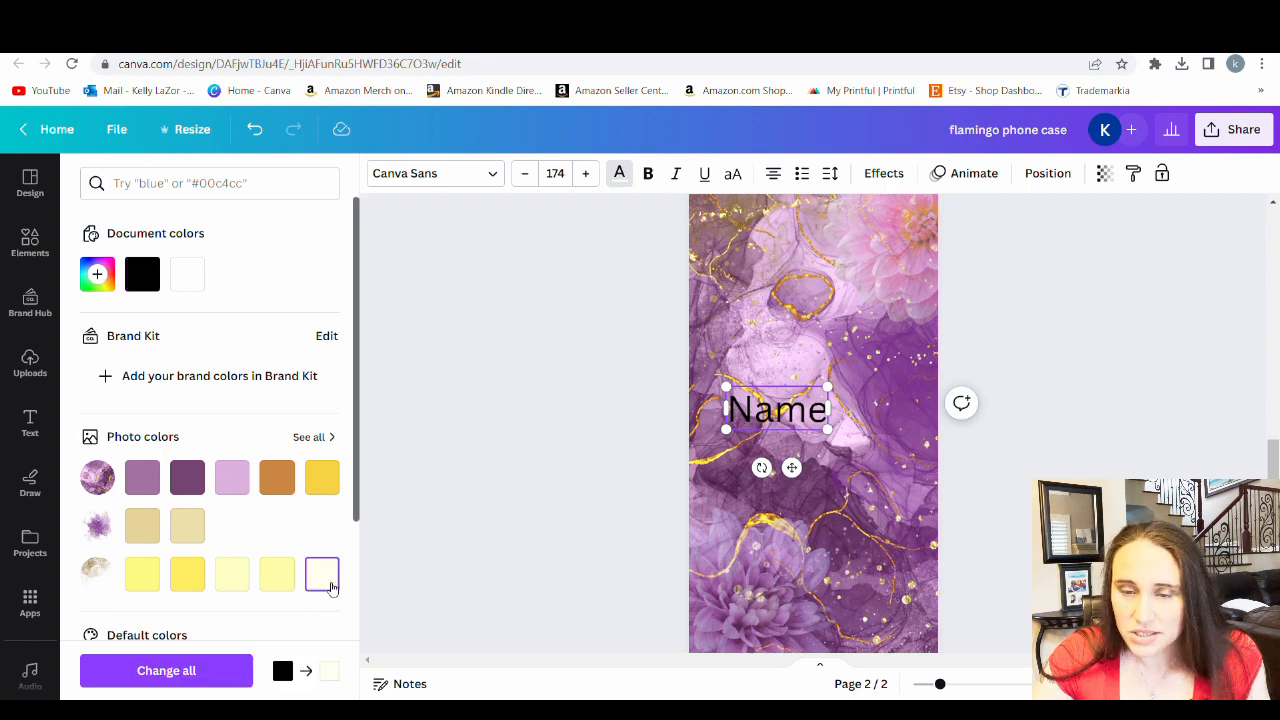
left_click(469, 553)
left_click(1017, 471)
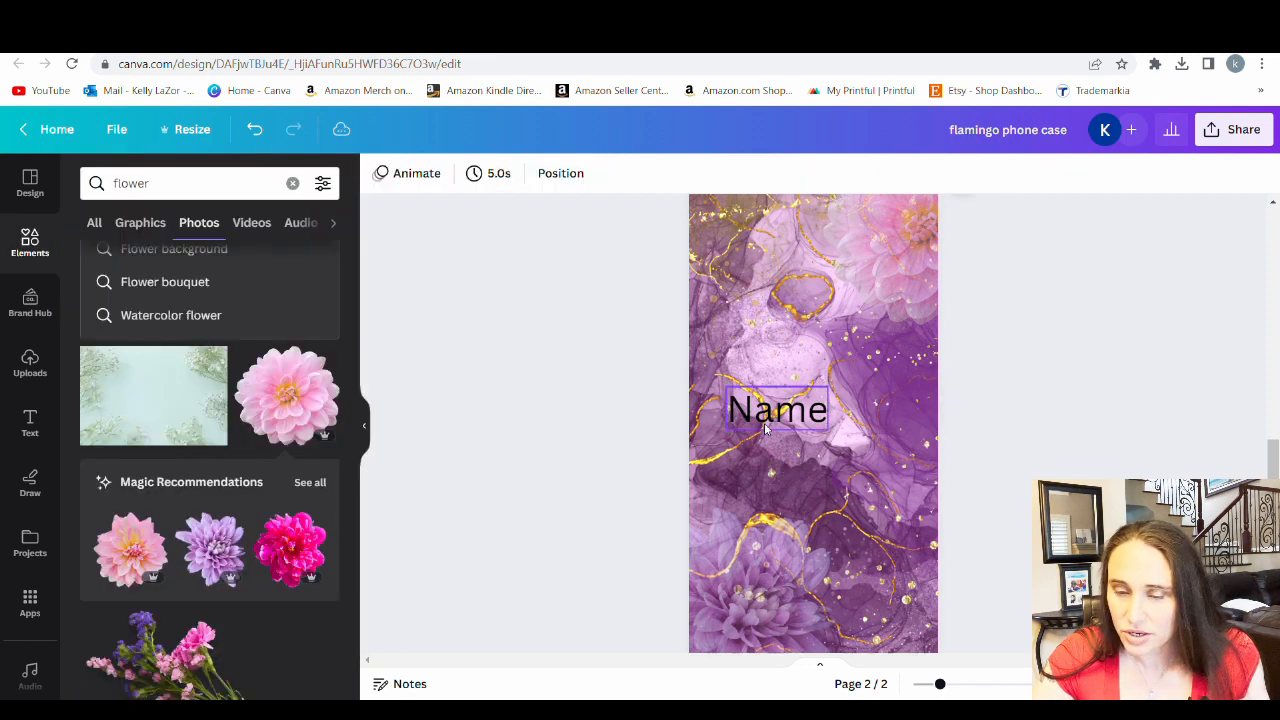
left_click(765, 428)
left_click(619, 173)
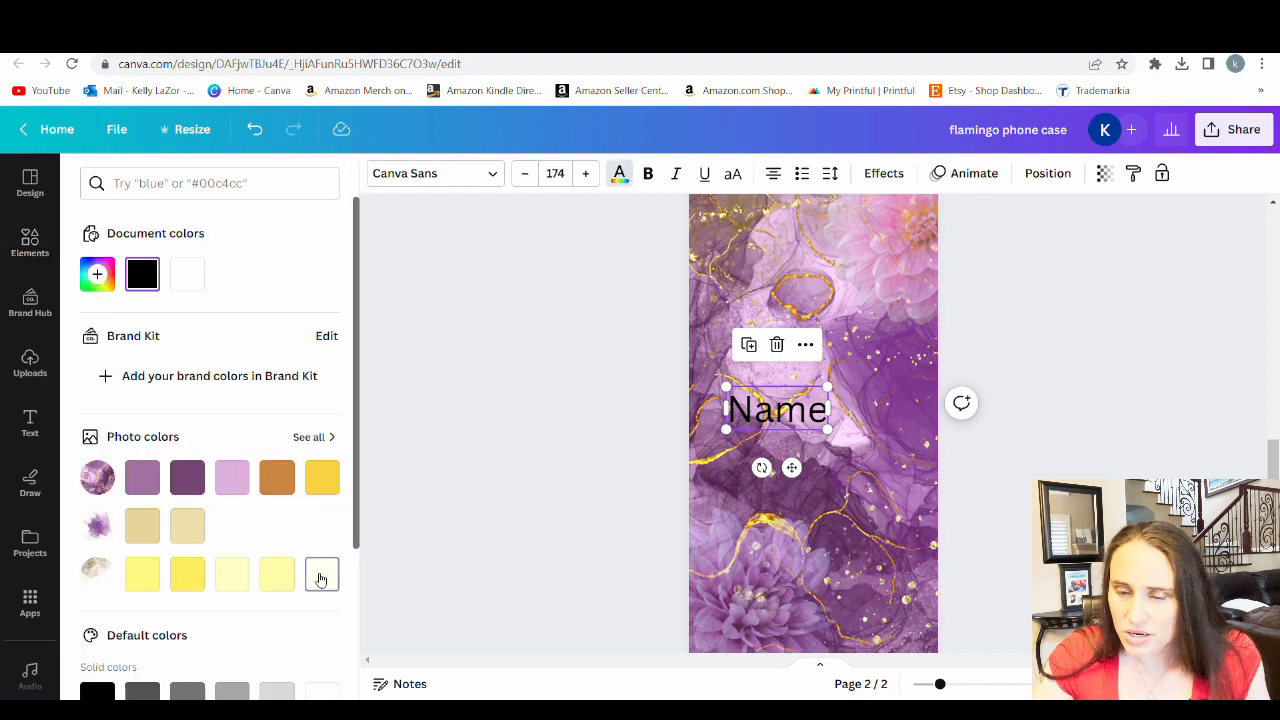
left_click(321, 576)
left_click(503, 480)
left_click(503, 480)
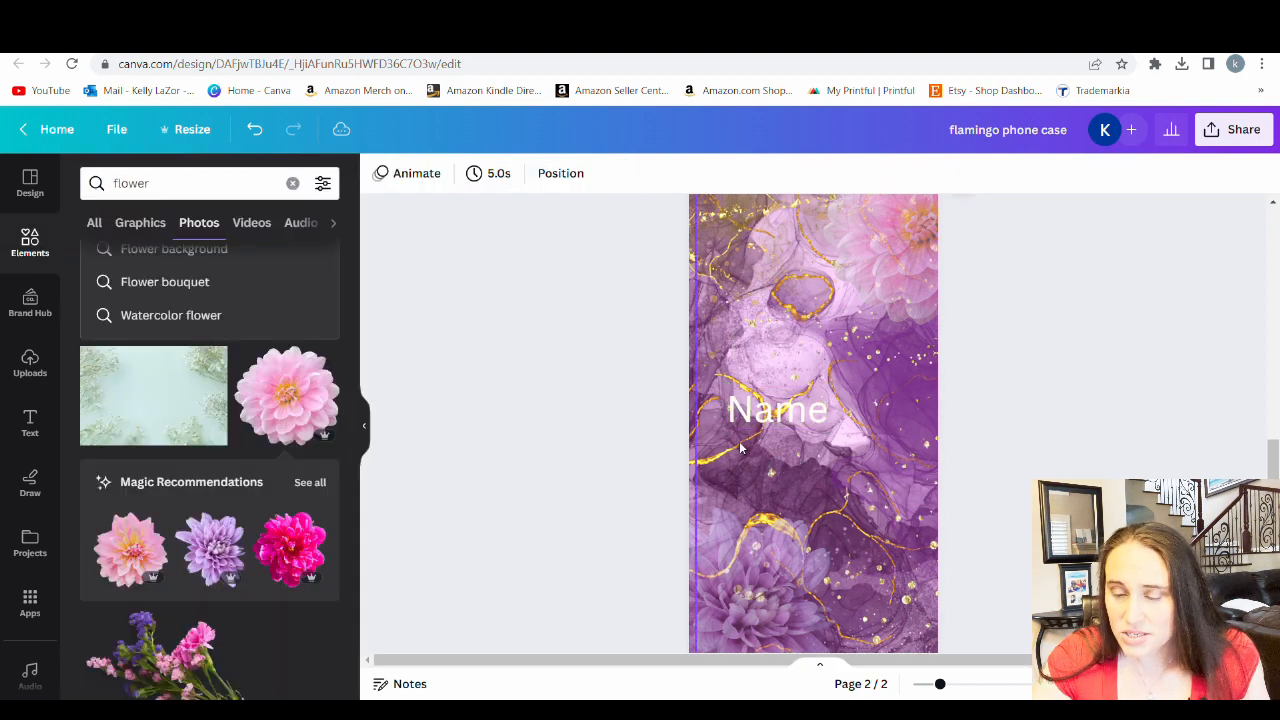
Enlarge the "Name" text to size 320, tilt it to about -4° and move it slightly lower on the page
left_click(798, 412)
left_click_drag(831, 397, 913, 351)
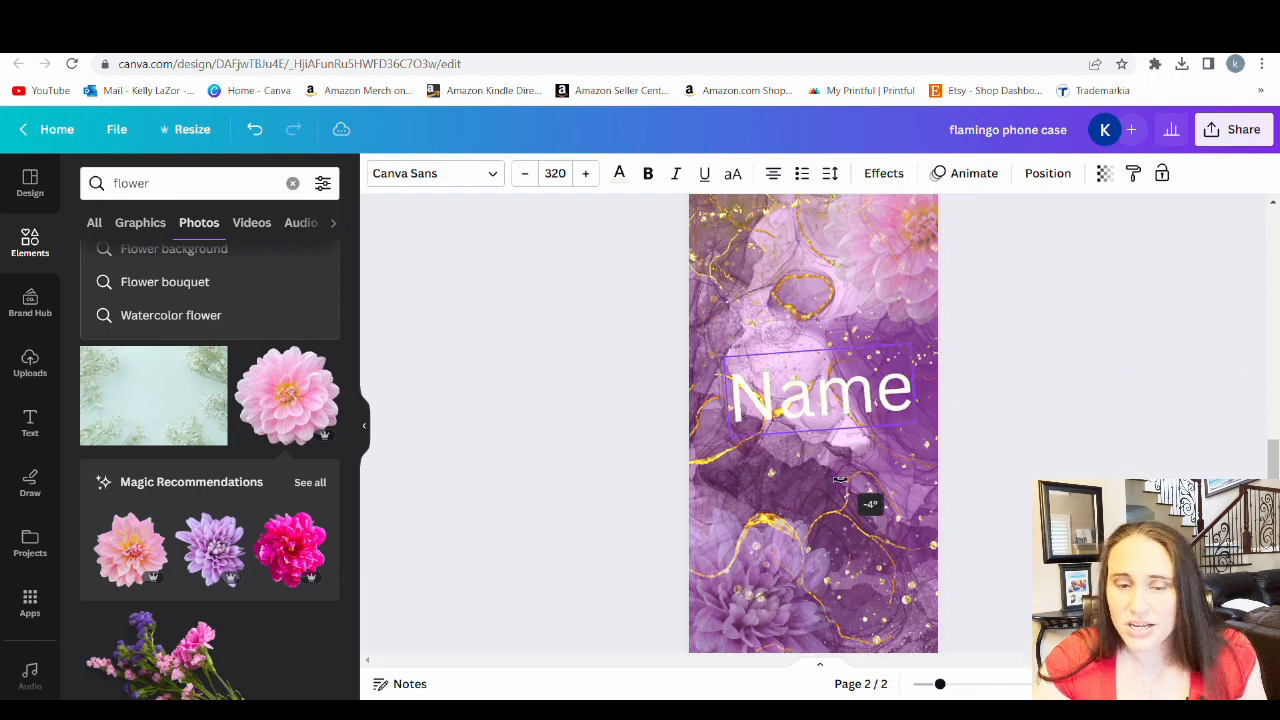
left_click_drag(822, 428, 823, 493)
Try the uploaded fonts Almonade and Apricotsy on the "Name" text and browse further uploaded fonts
left_click(423, 176)
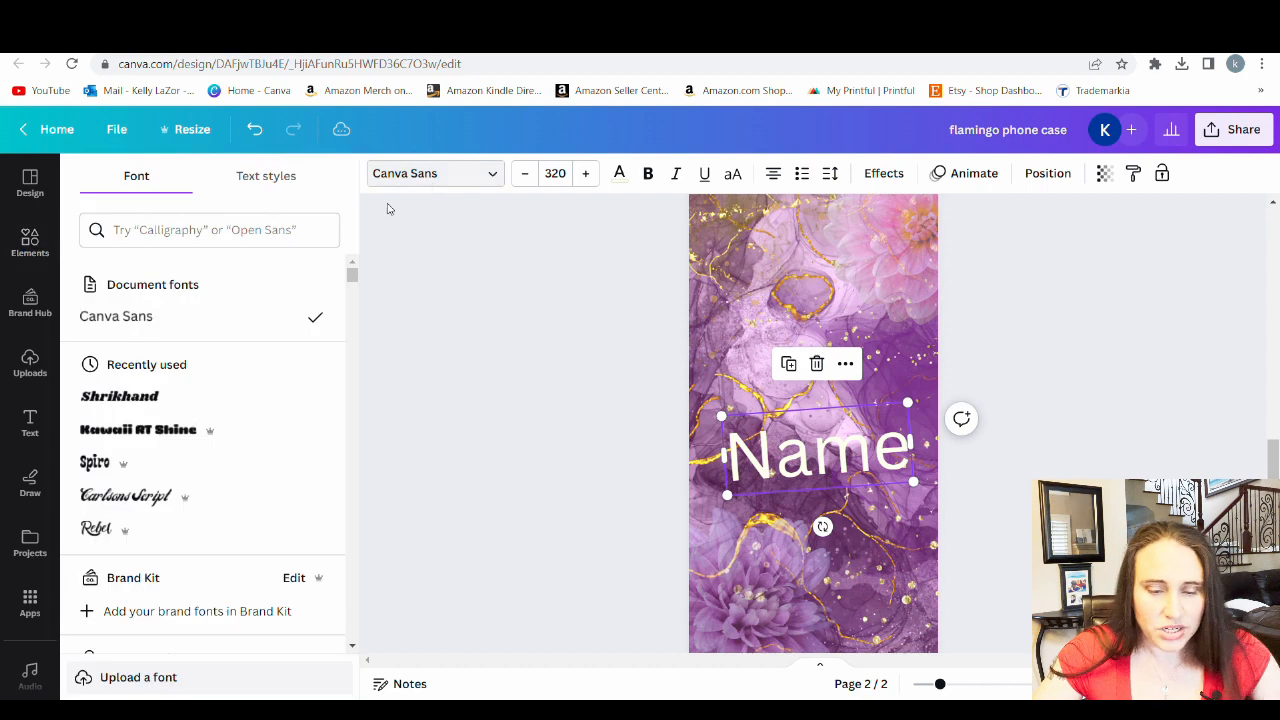
scroll(180, 430, "down", 3)
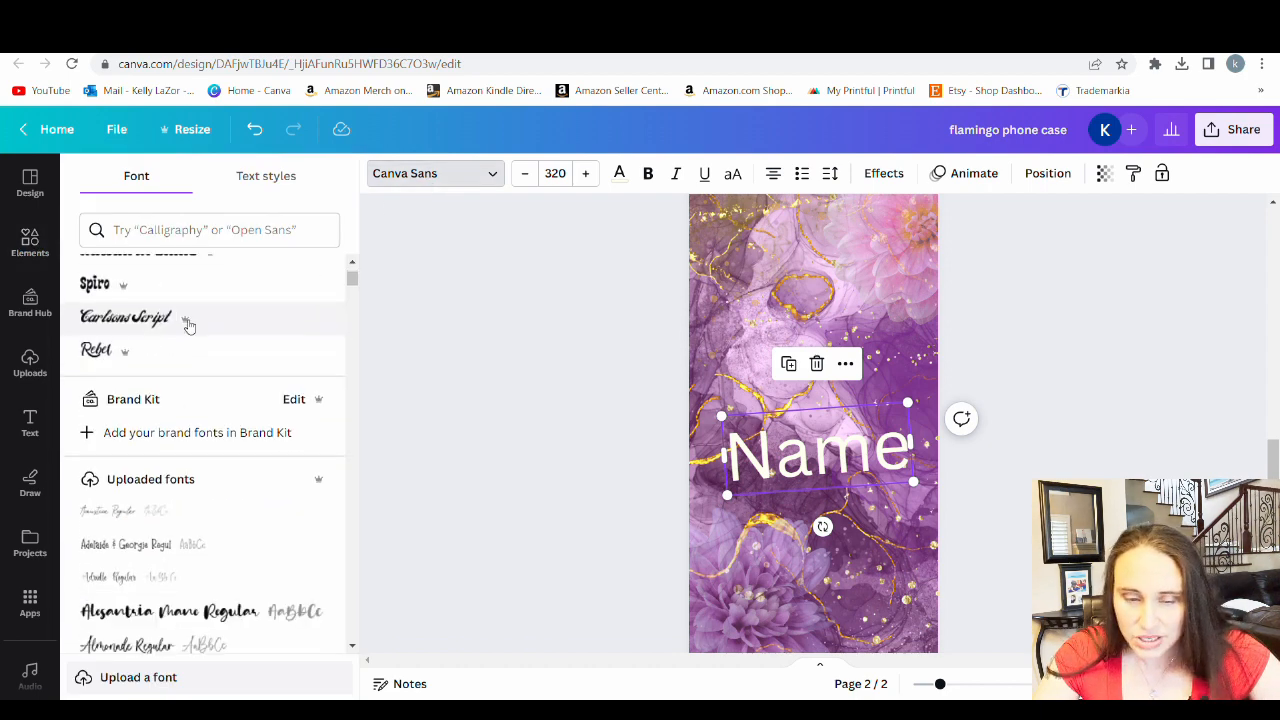
left_click(117, 576)
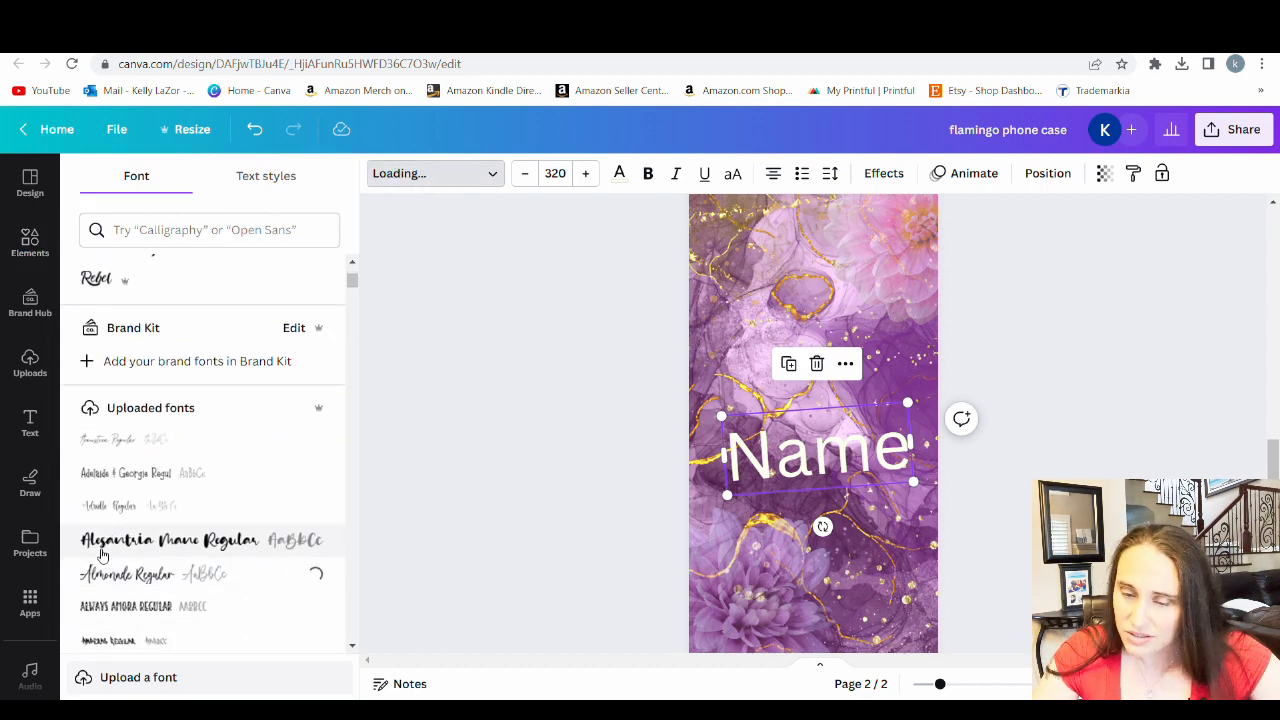
scroll(167, 489, "down", 3)
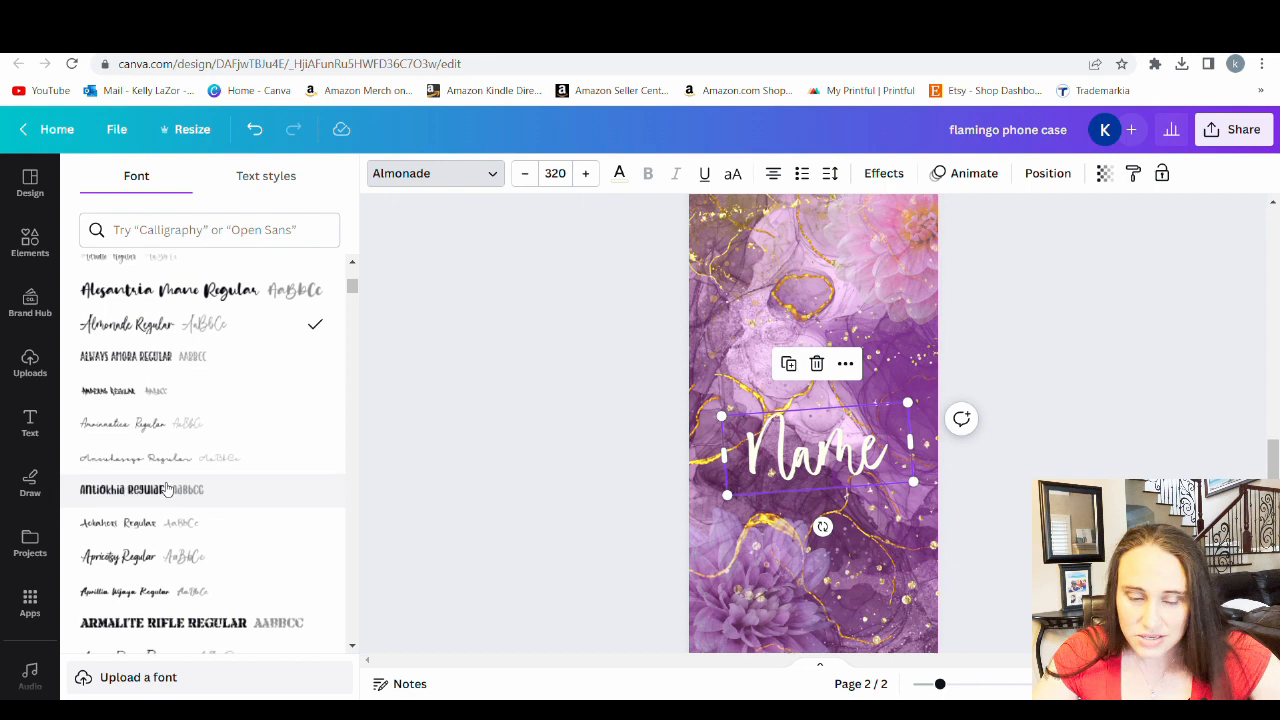
left_click(119, 560)
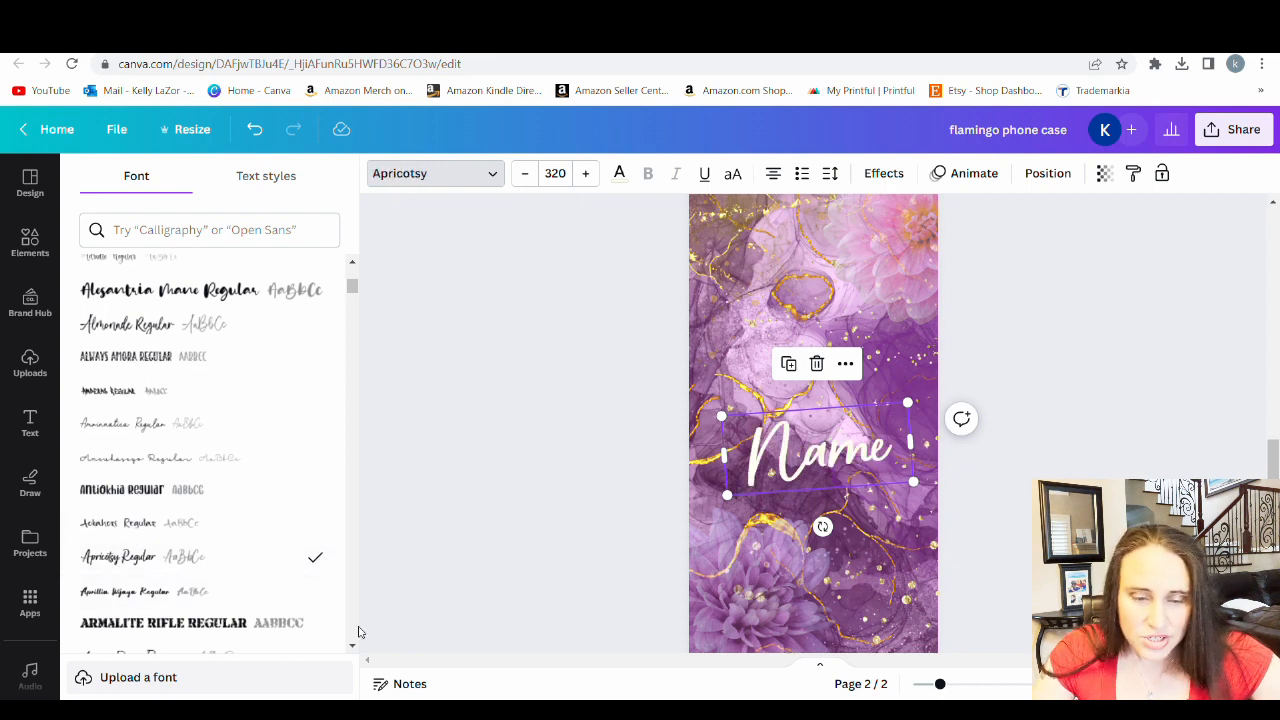
scroll(203, 485, "down", 3)
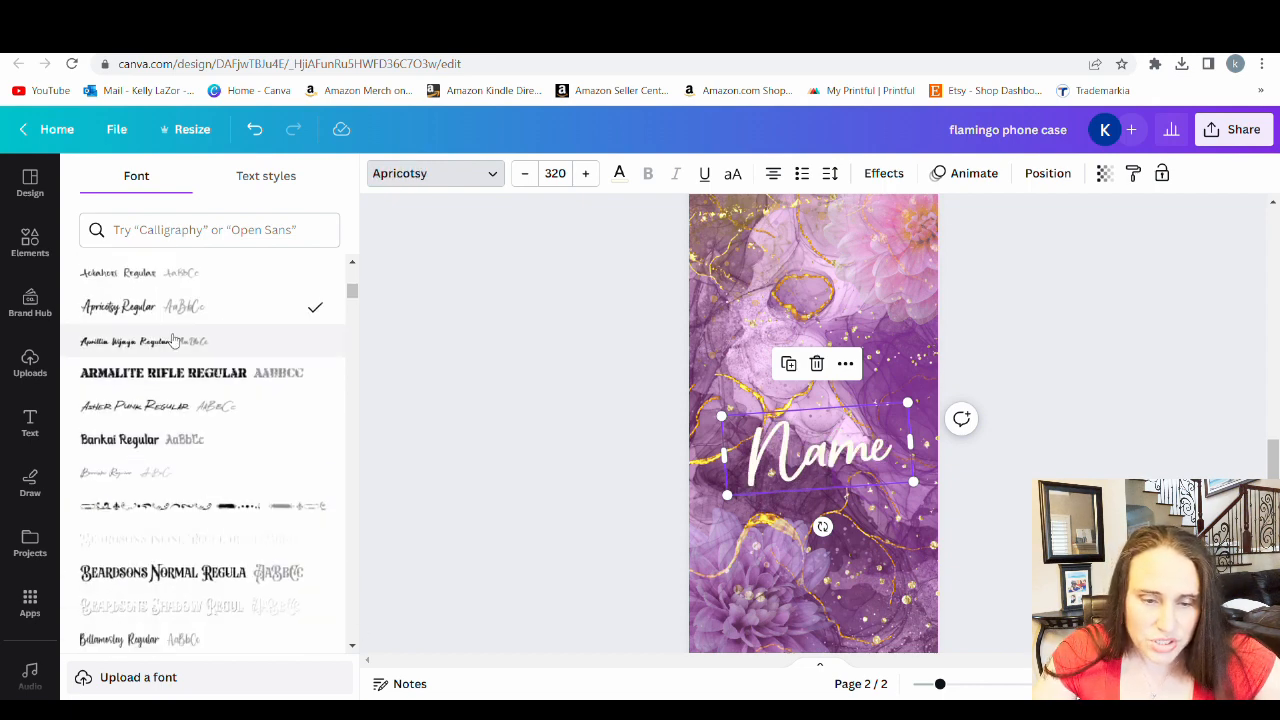
scroll(150, 430, "down", 4)
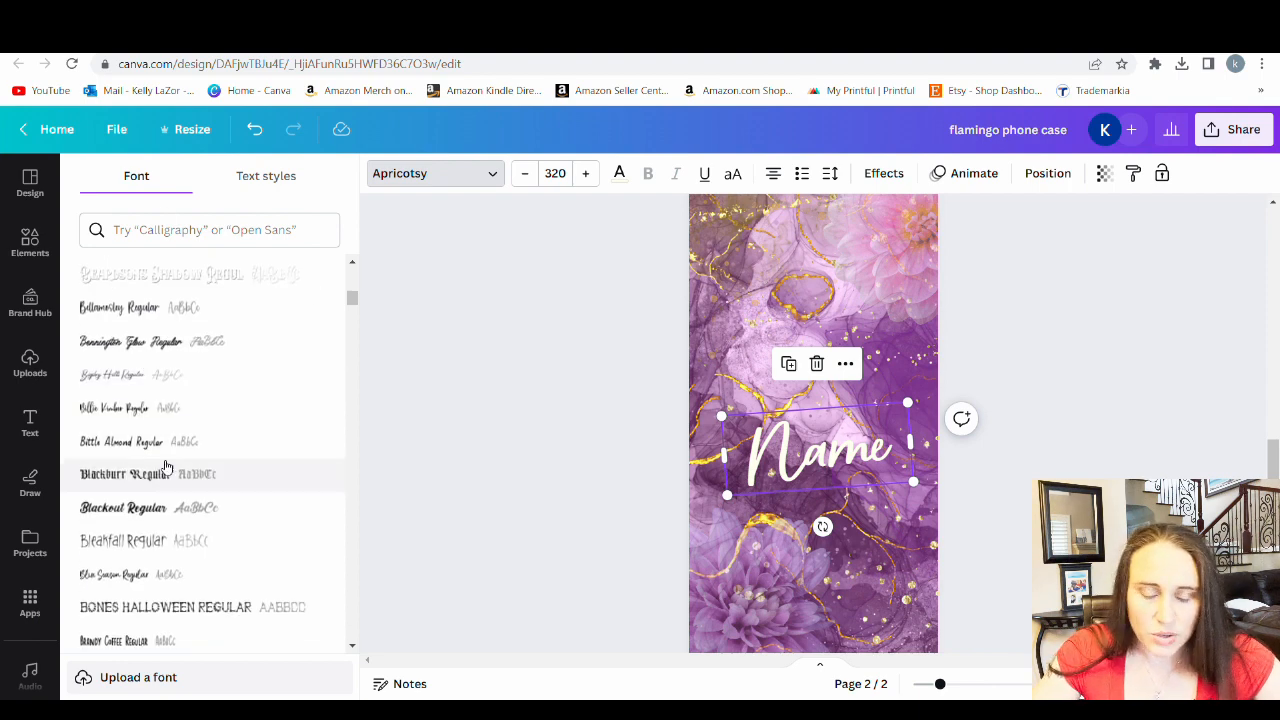
scroll(170, 460, "up", 1)
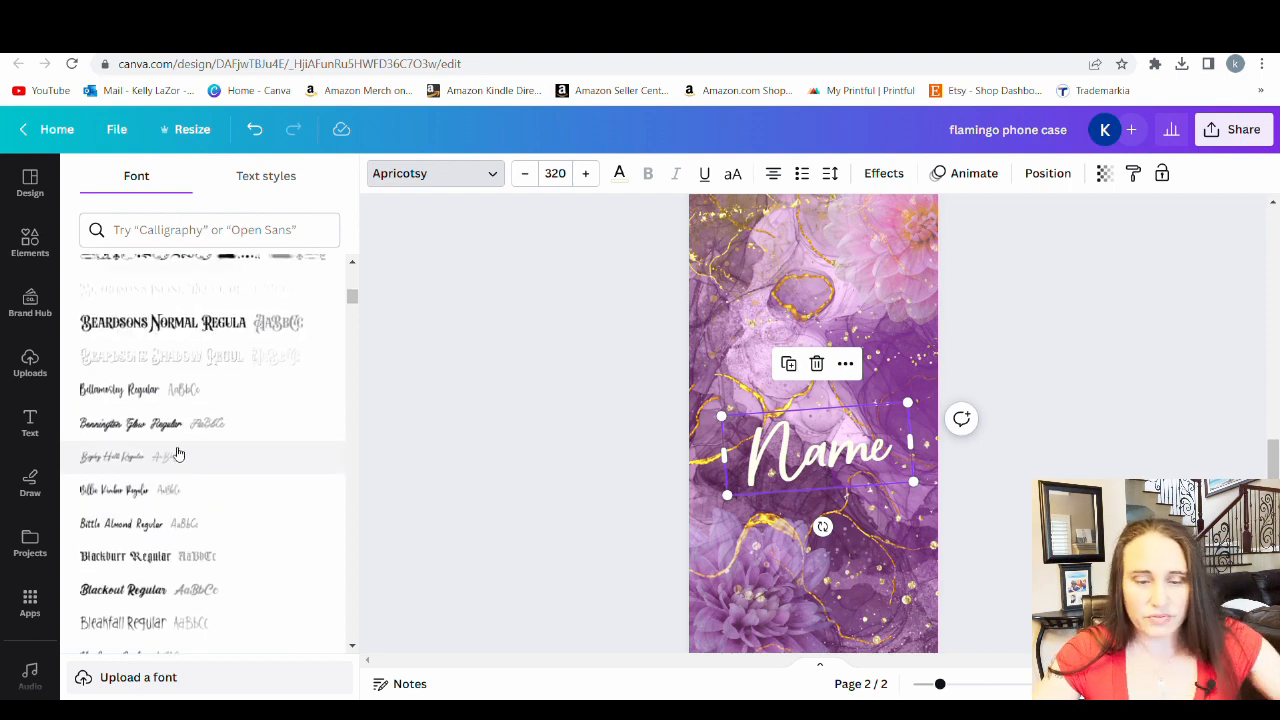
Search the fonts for "script" and try Eyesome Script and Le Jour Script on the "Name" text
left_click(219, 238)
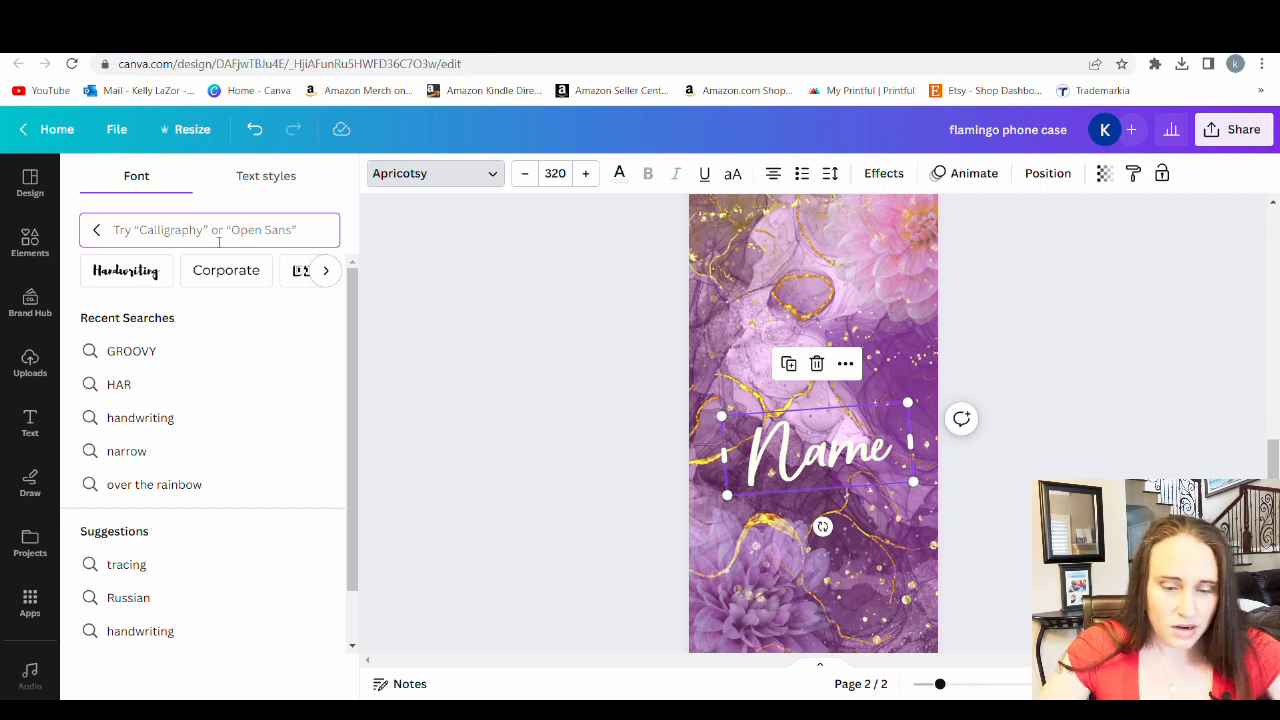
type("script")
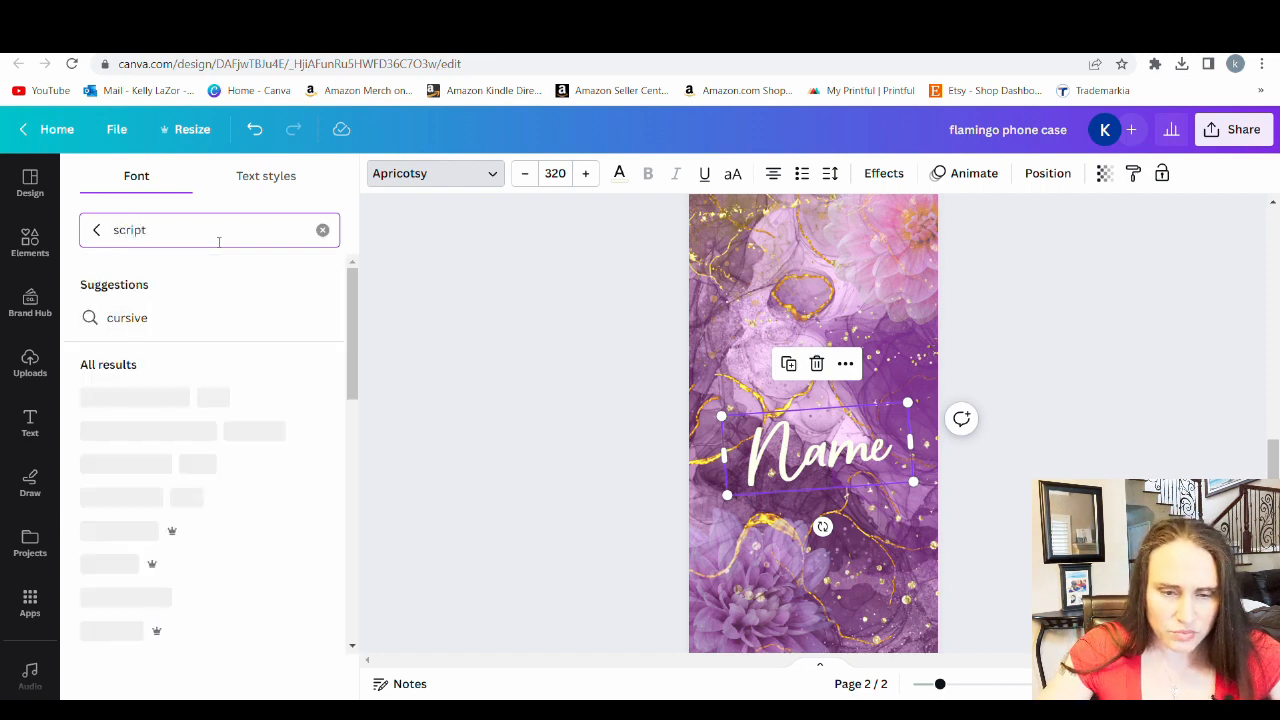
scroll(150, 380, "down", 5)
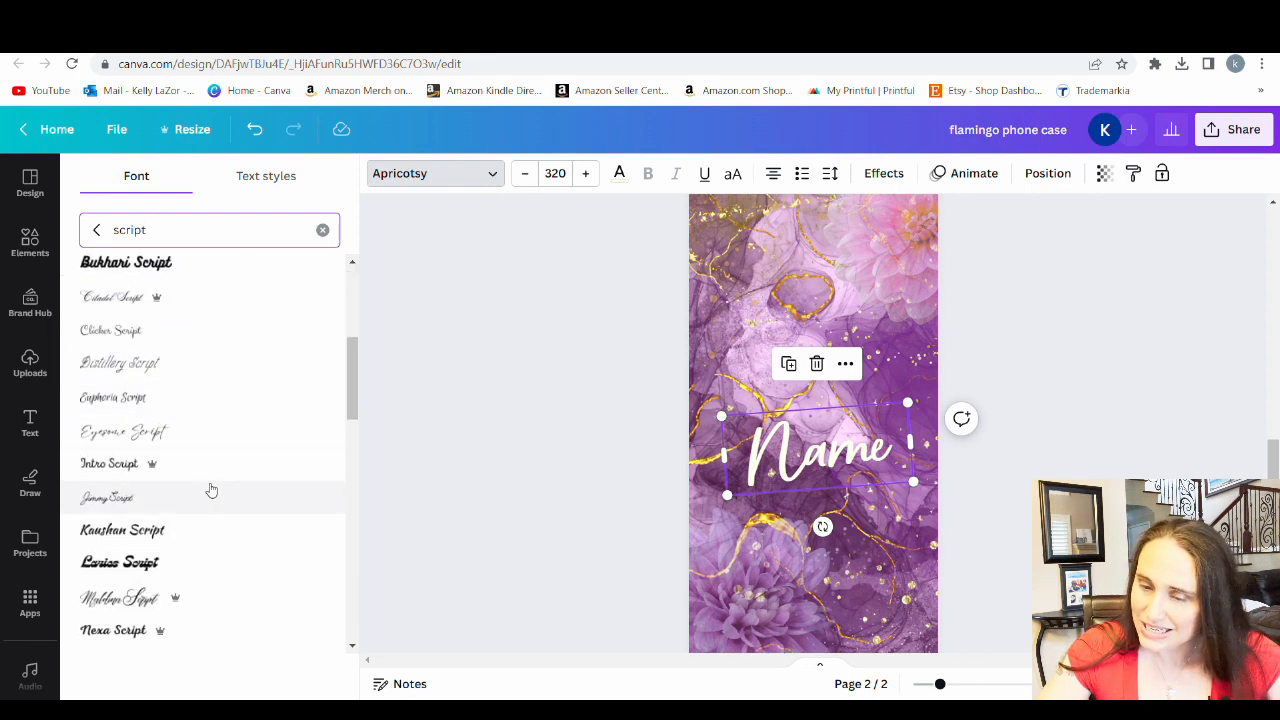
left_click(139, 445)
scroll(138, 445, "down", 3)
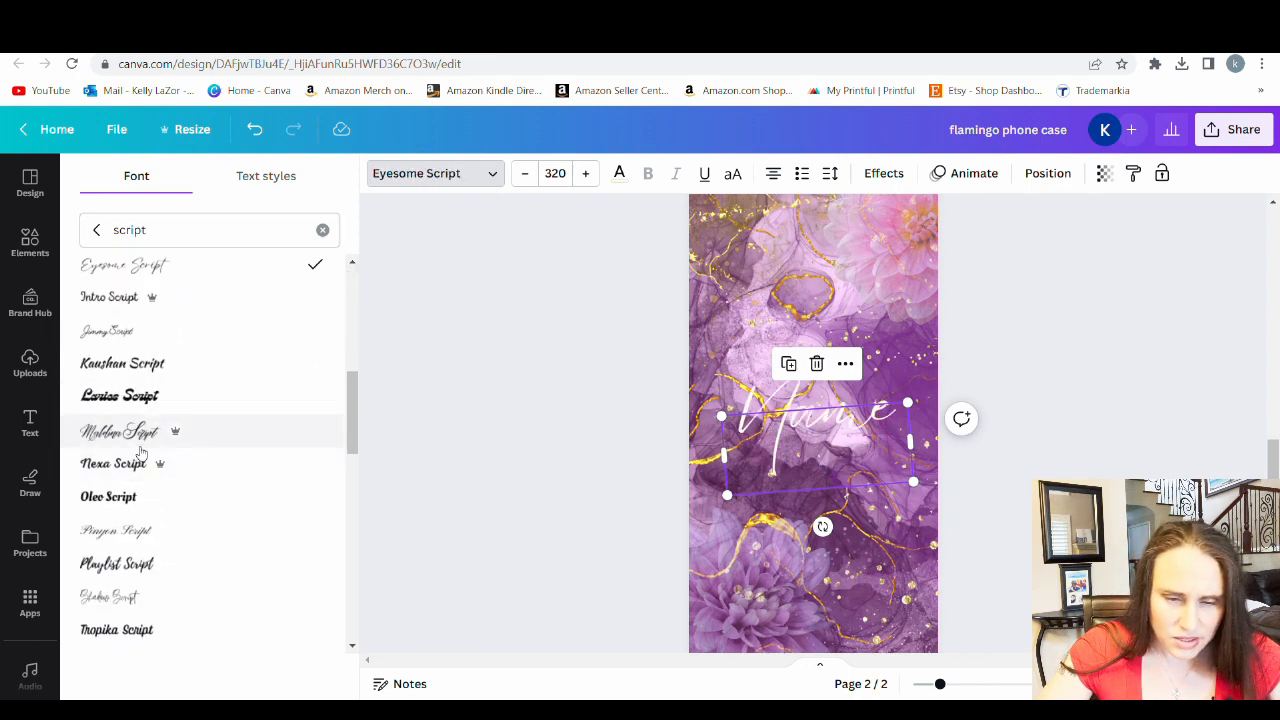
scroll(157, 455, "down", 5)
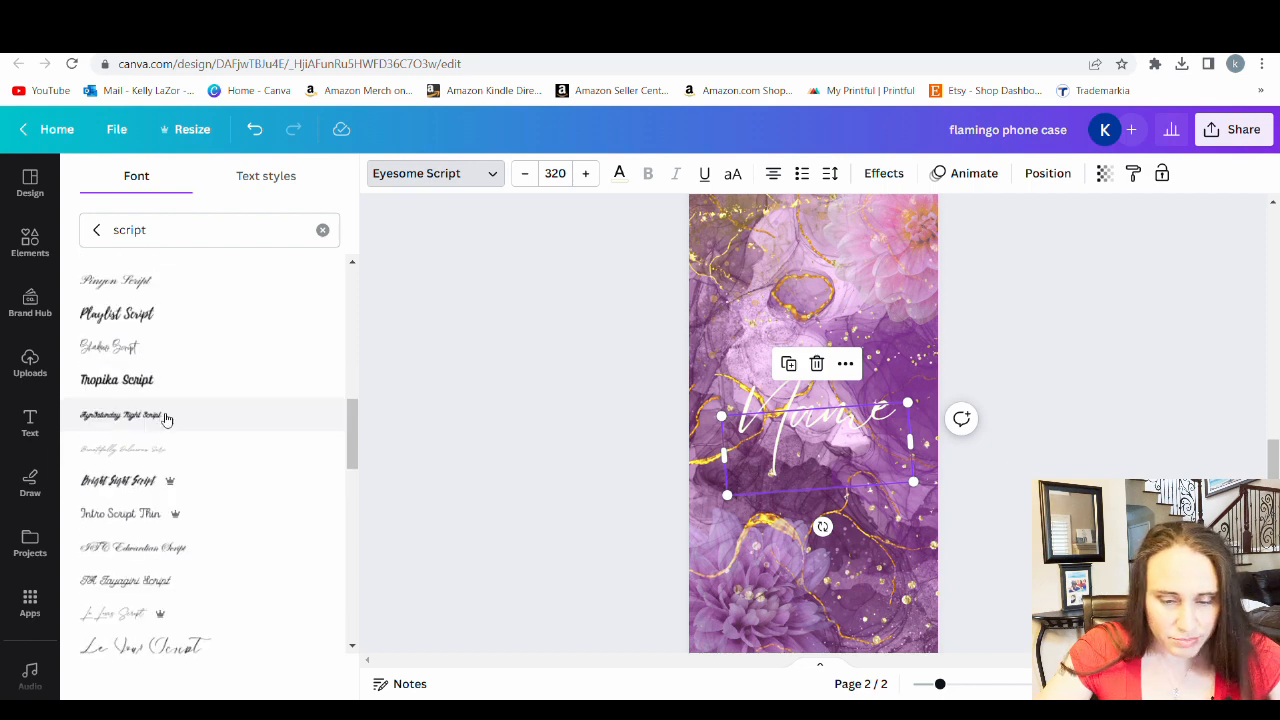
left_click(106, 484)
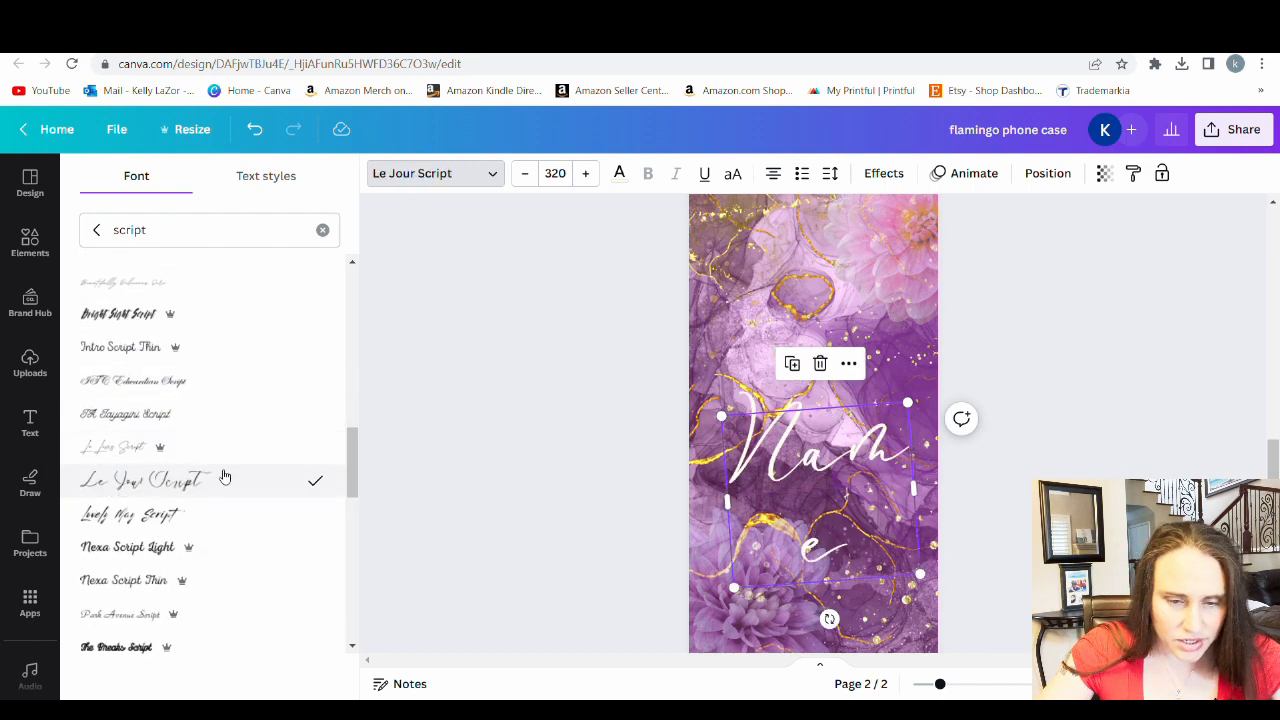
Try the Amsterdam One, Amsterdam Three, Amsterdam Two and Amsterdam Four fonts on the "Name" text
scroll(200, 466, "down", 4)
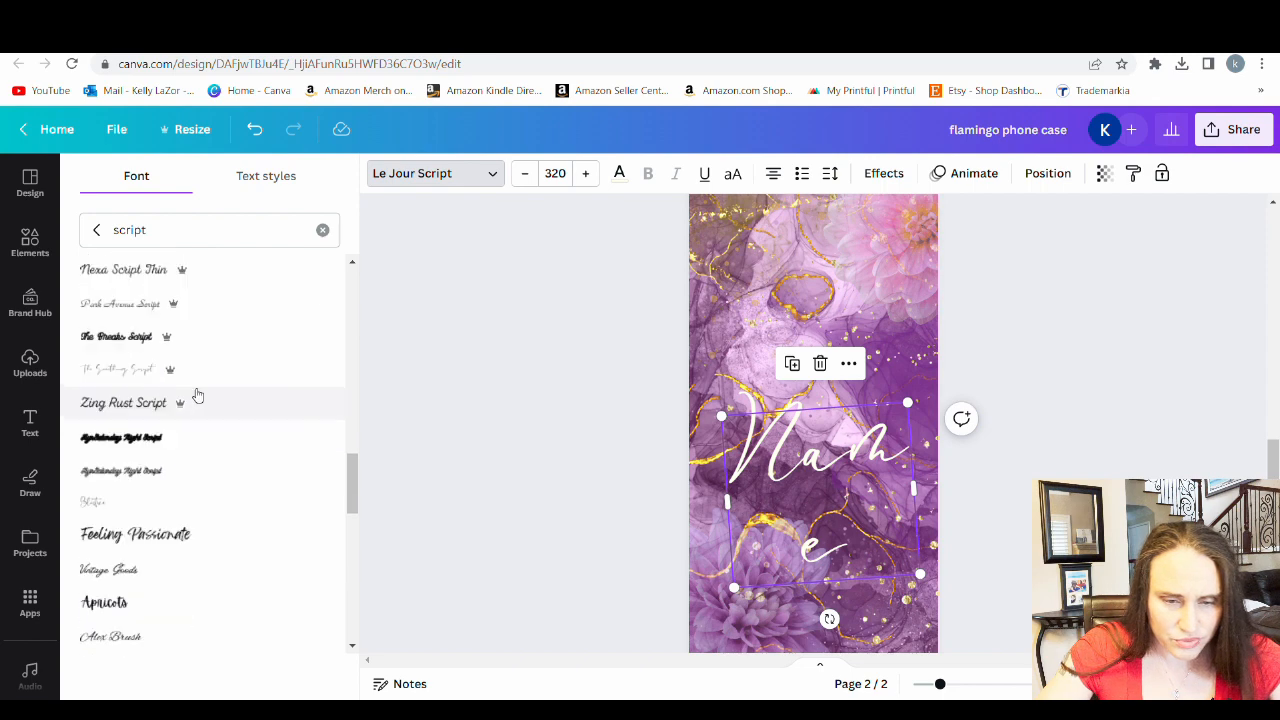
scroll(197, 393, "down", 5)
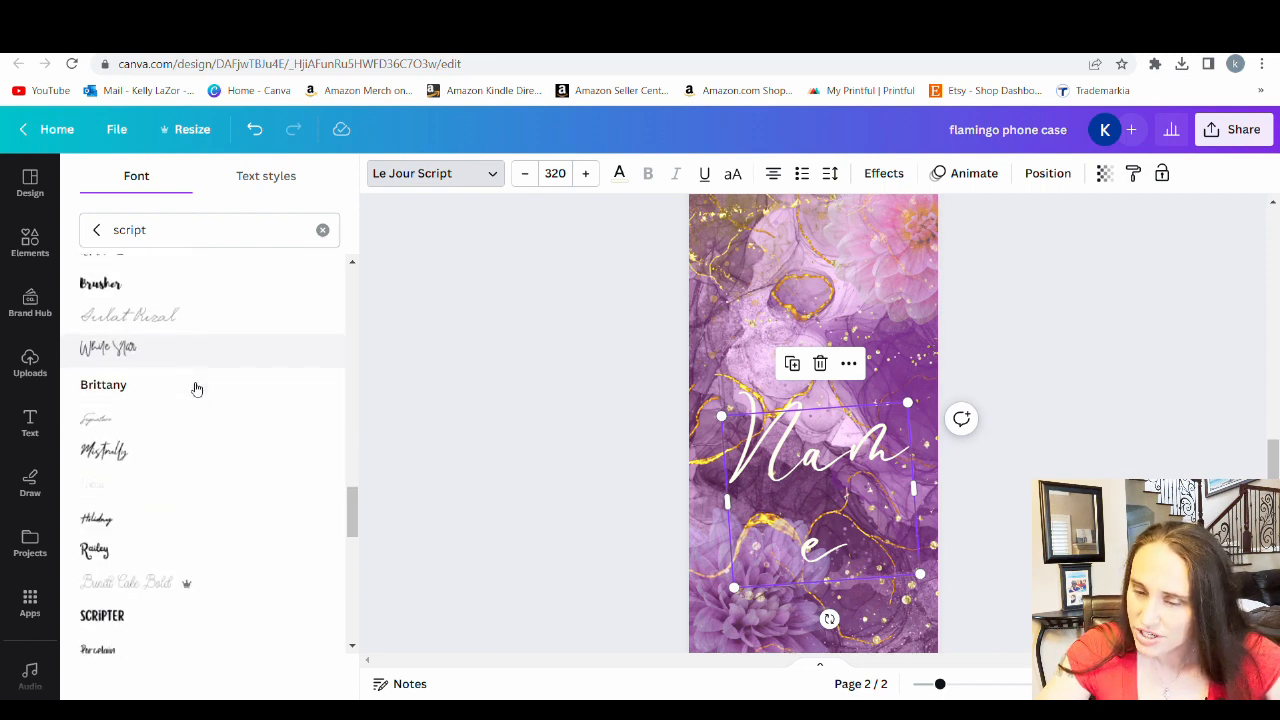
scroll(197, 389, "down", 3)
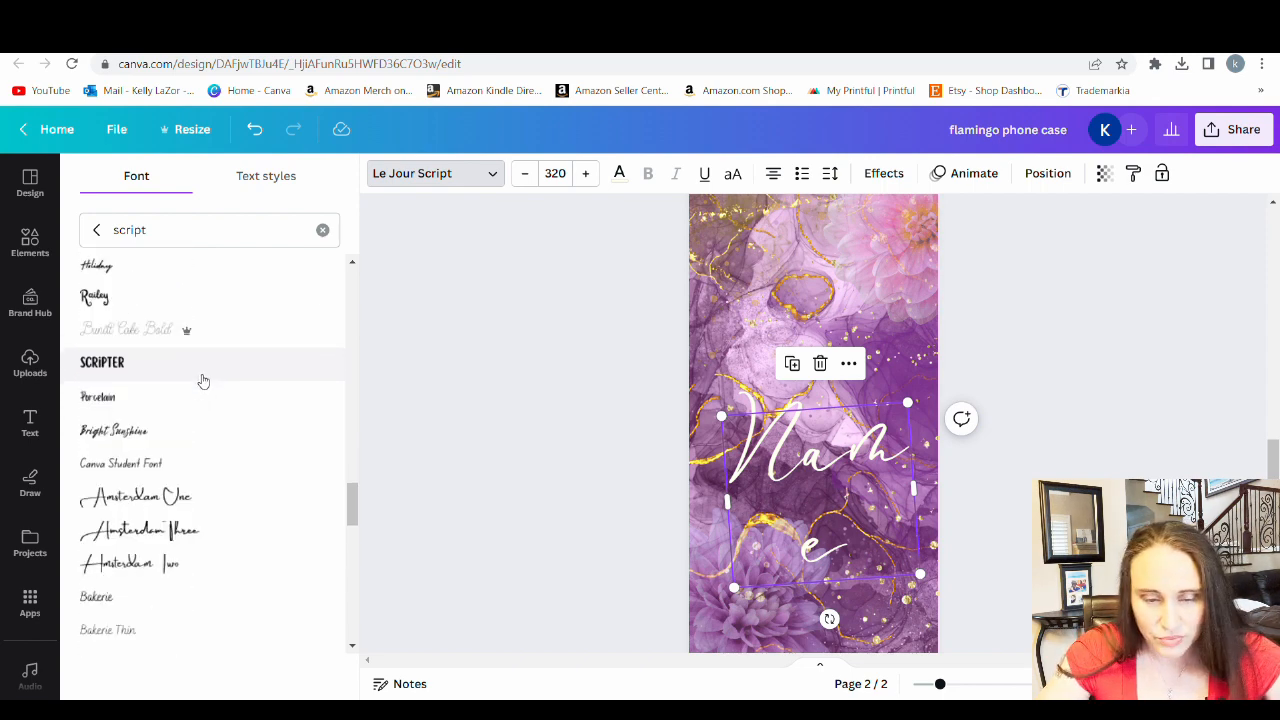
left_click(155, 505)
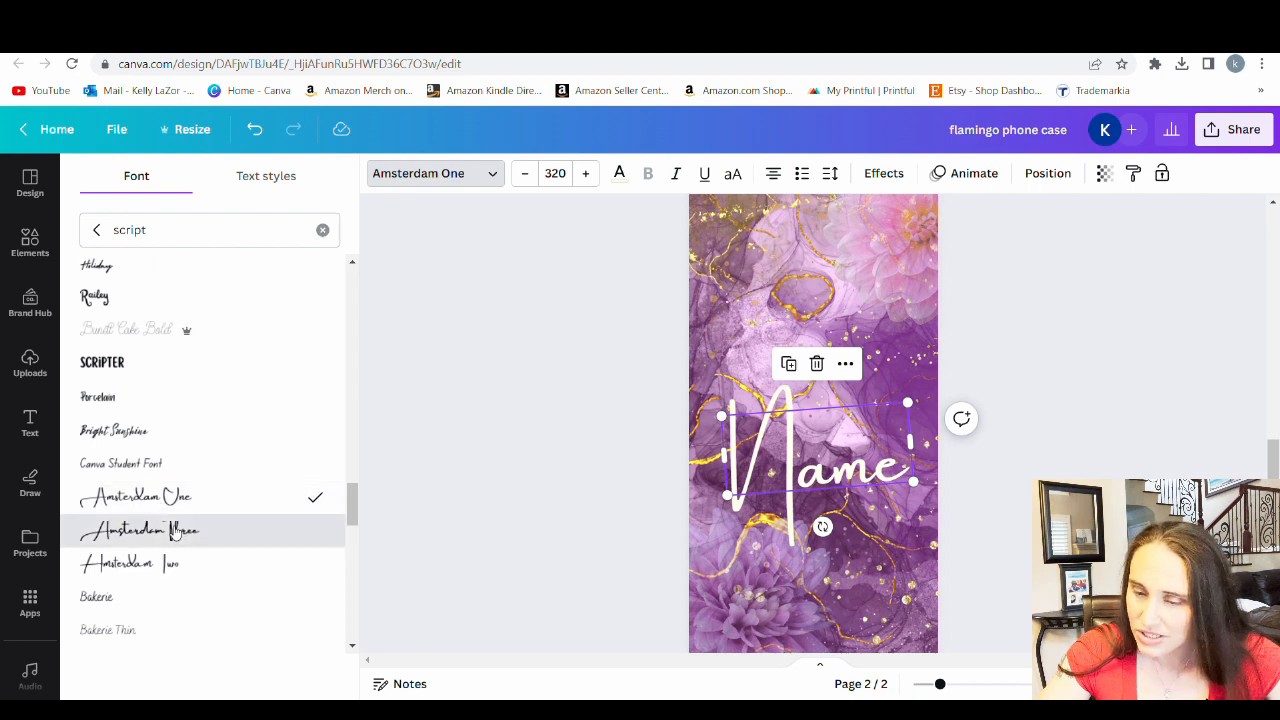
left_click(173, 532)
left_click(171, 565)
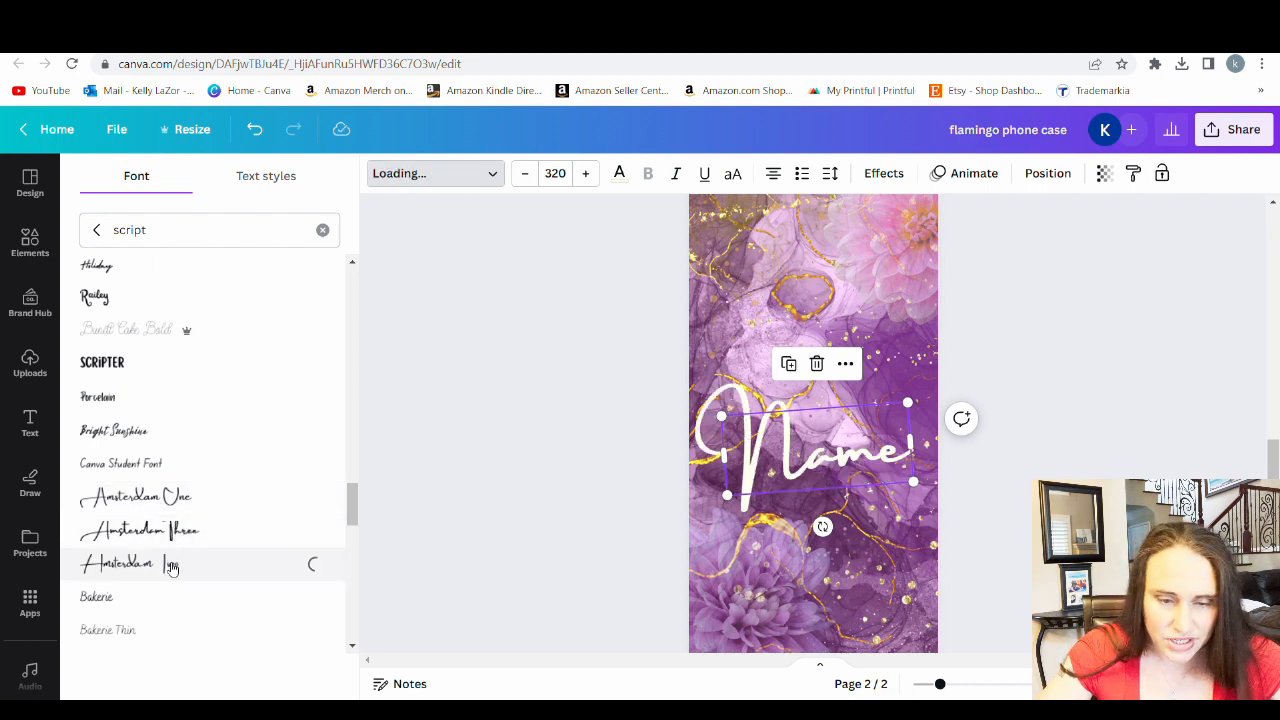
scroll(157, 490, "down", 3)
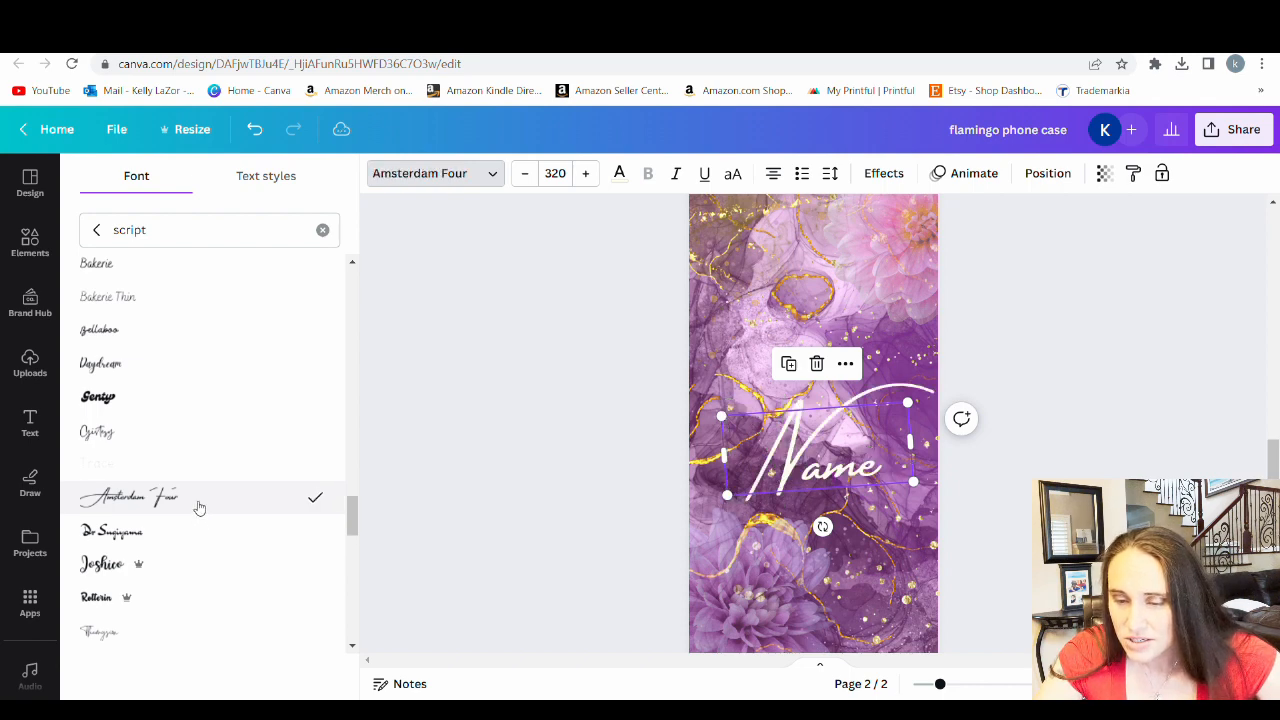
Tilt the "Name" text more steeply, enlarge it to size 392 and reposition it across the middle of the page
mouse_move(837, 539)
left_mouse_down()
mouse_move(855, 526)
mouse_move(835, 527)
left_mouse_up()
left_click_drag(744, 519, 705, 546)
left_click_drag(803, 495, 795, 477)
left_click(978, 477)
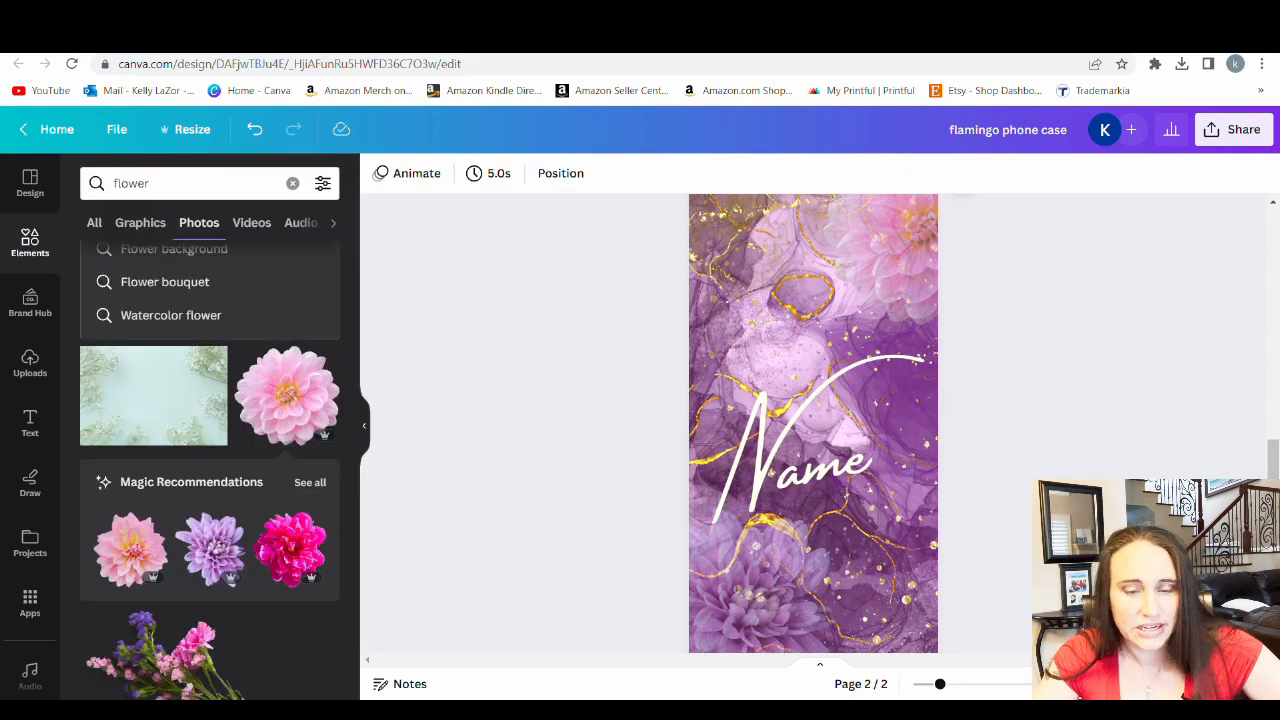
Compare Amsterdam Two and Amsterdam Three on the "Name" text, set it to Amsterdam One and shift it slightly right
left_click(862, 470)
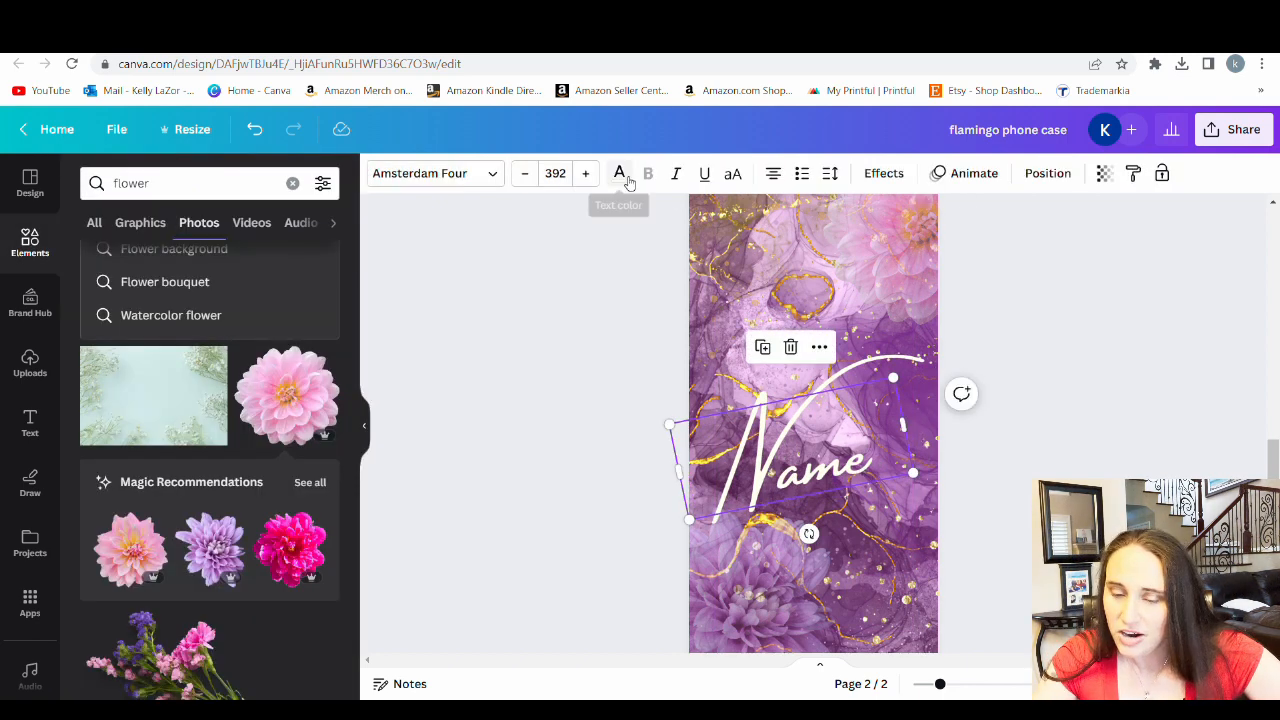
left_click(457, 173)
scroll(157, 360, "up", 1)
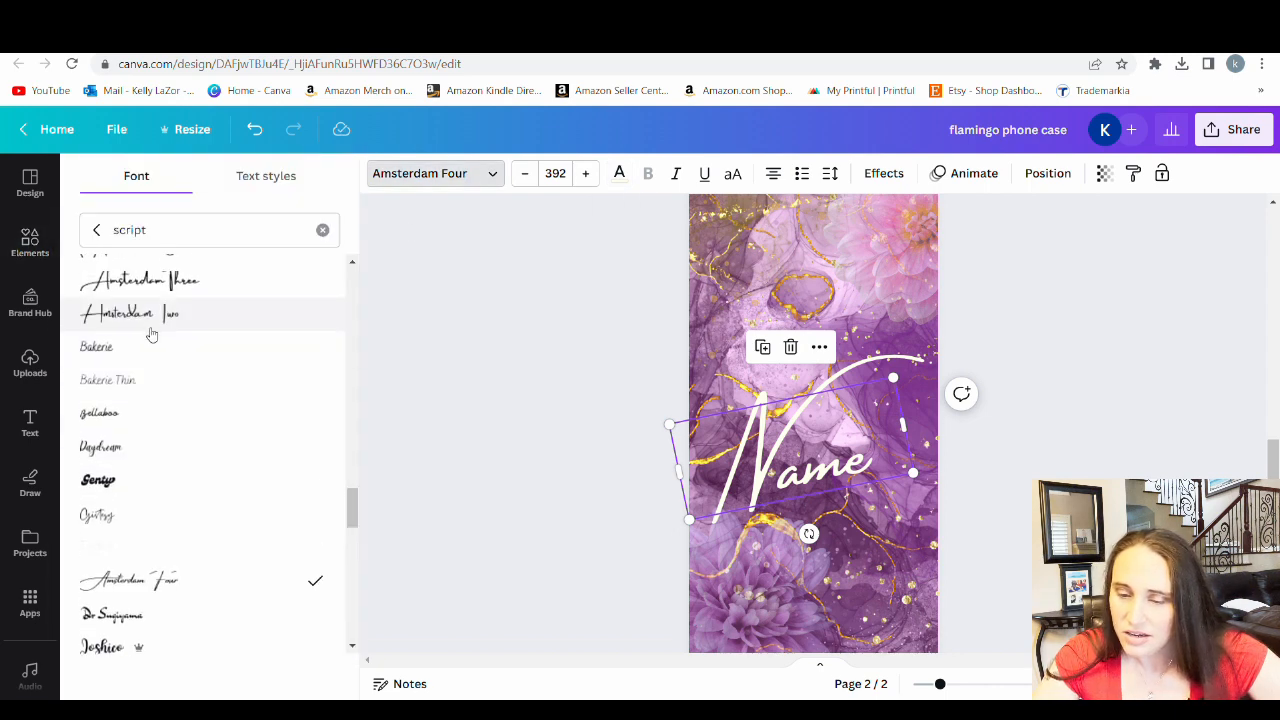
left_click(150, 315)
left_click(185, 282)
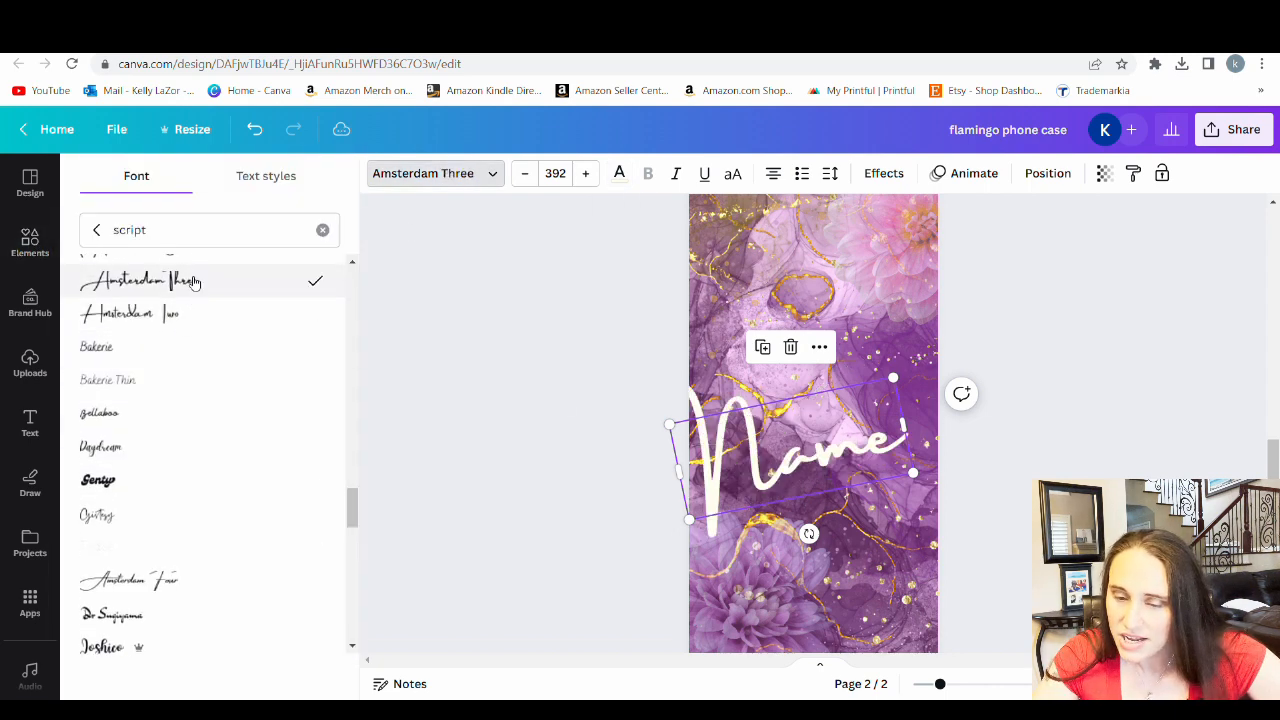
scroll(277, 323, "up", 2)
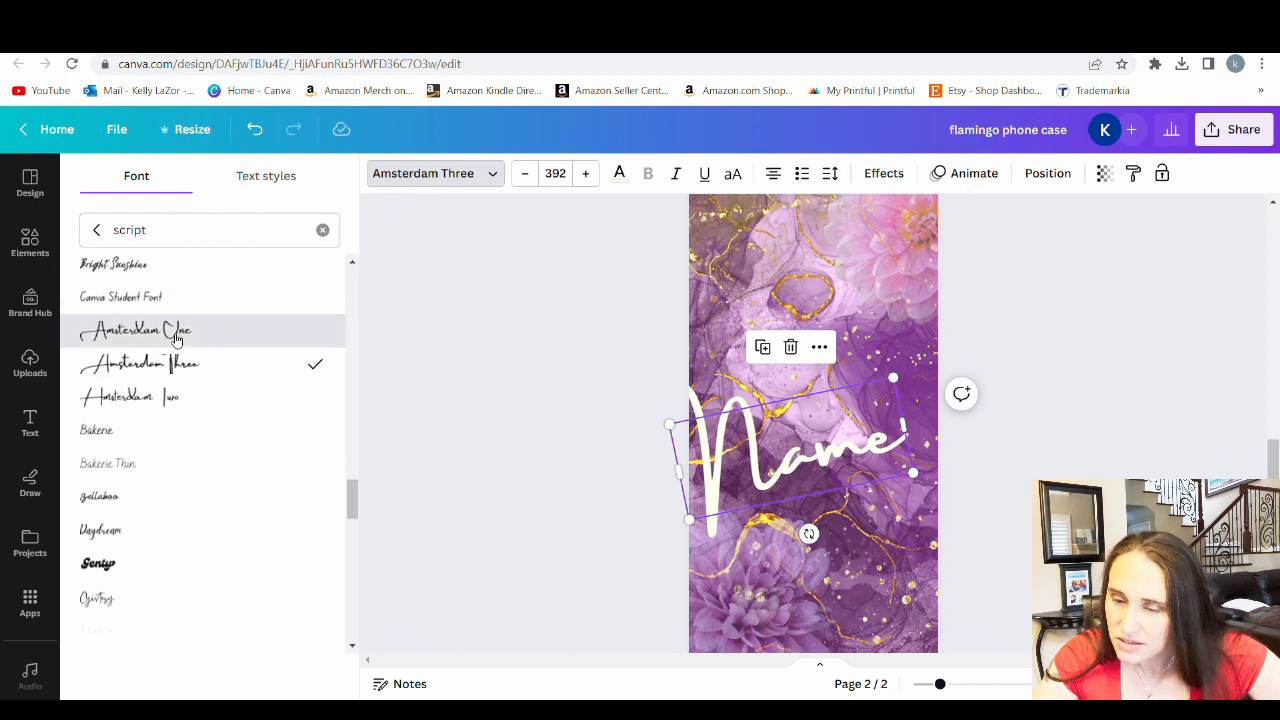
left_click(180, 330)
left_click_drag(779, 471, 783, 472)
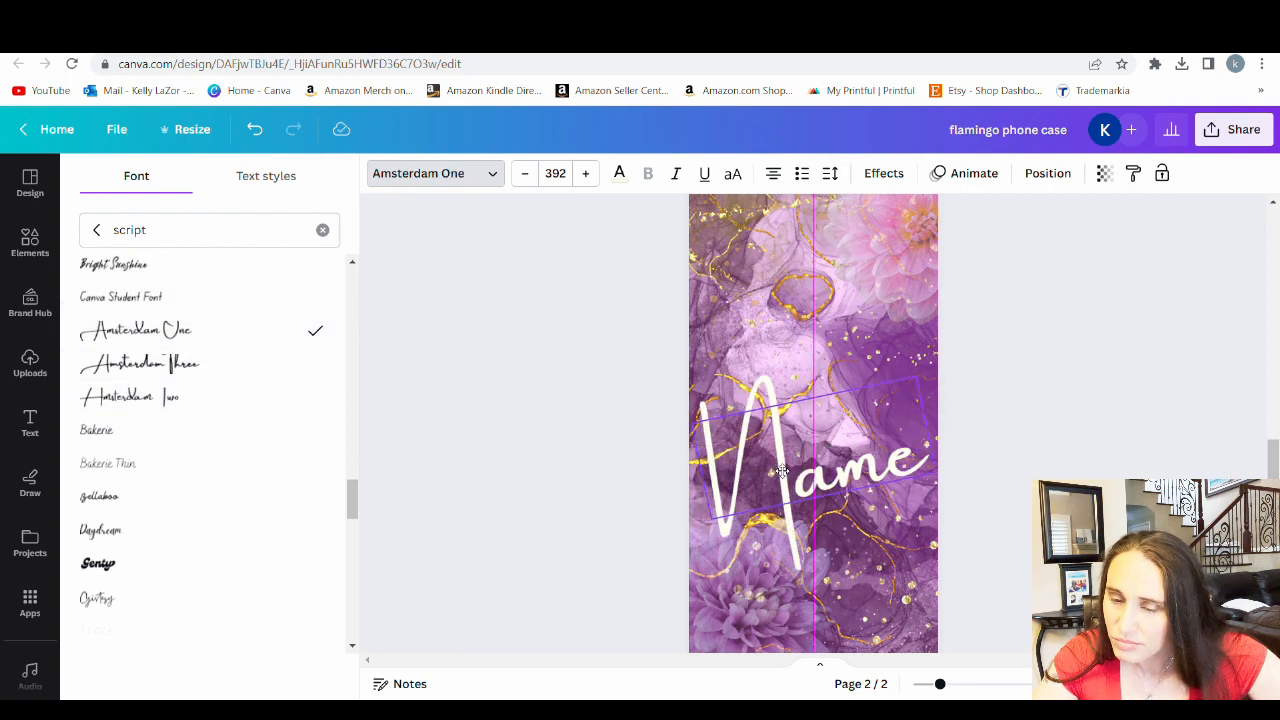
Shrink the "Name" text to size 346 and centre it across the purple ink page between the two flowers
left_click_drag(918, 380, 890, 405)
mouse_move(800, 470)
left_mouse_down()
mouse_move(790, 462)
mouse_move(827, 475)
mouse_move(812, 455)
left_mouse_up()
left_click_drag(841, 515, 838, 517)
left_click(1003, 470)
left_click_drag(903, 376, 912, 371)
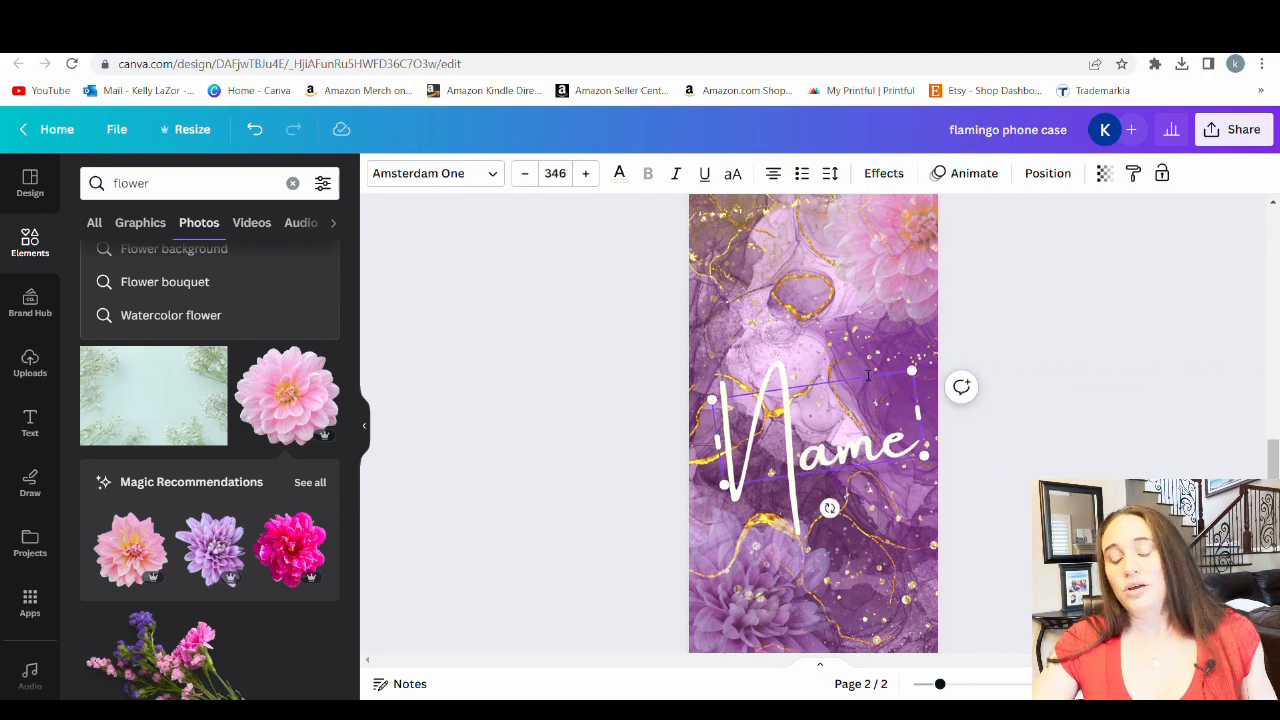
left_click(1050, 428)
Remove the "Name" text from page 2 and rename the design "purple ink phone case"
scroll(1010, 437, "up", 1)
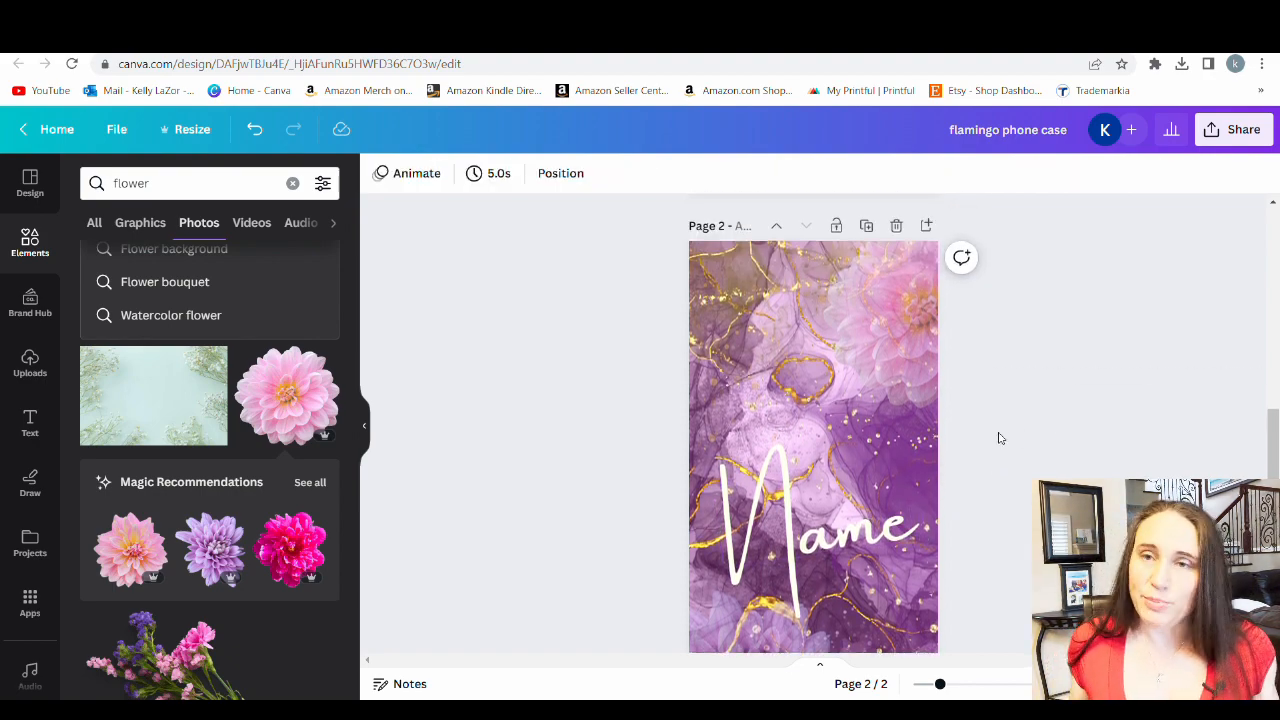
scroll(983, 420, "down", 2)
scroll(955, 408, "up", 2)
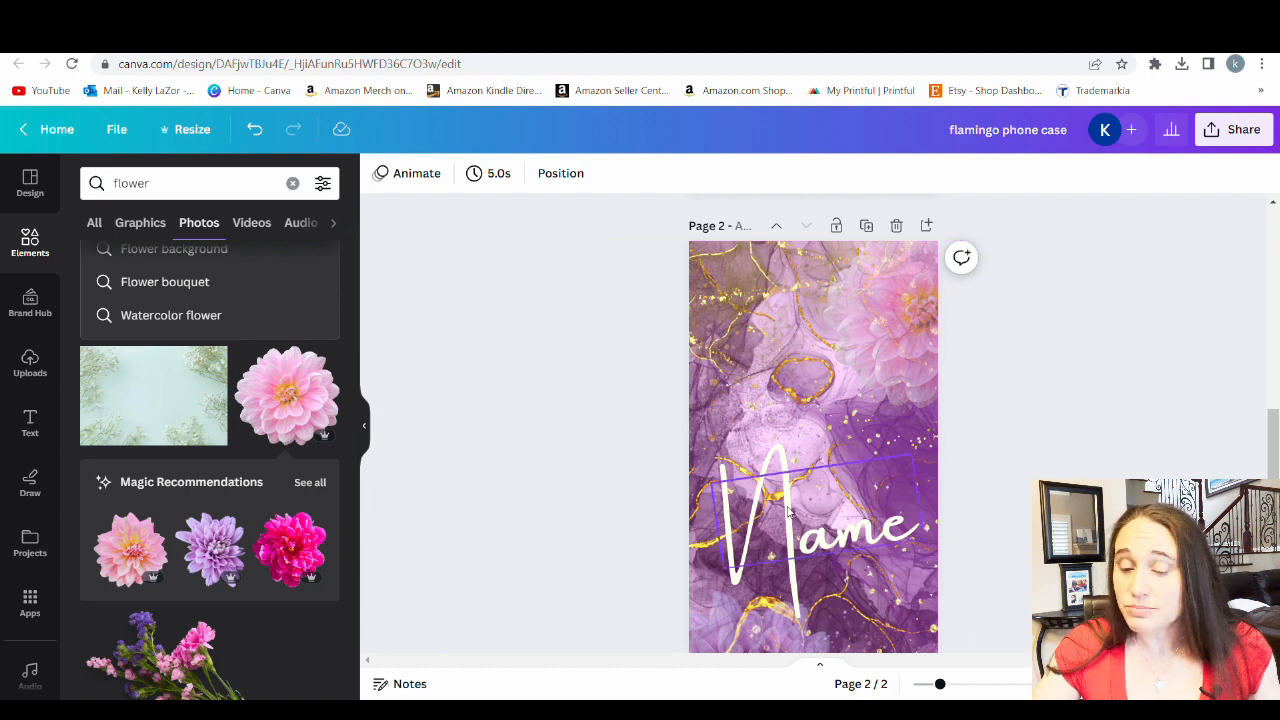
scroll(806, 500, "down", 2)
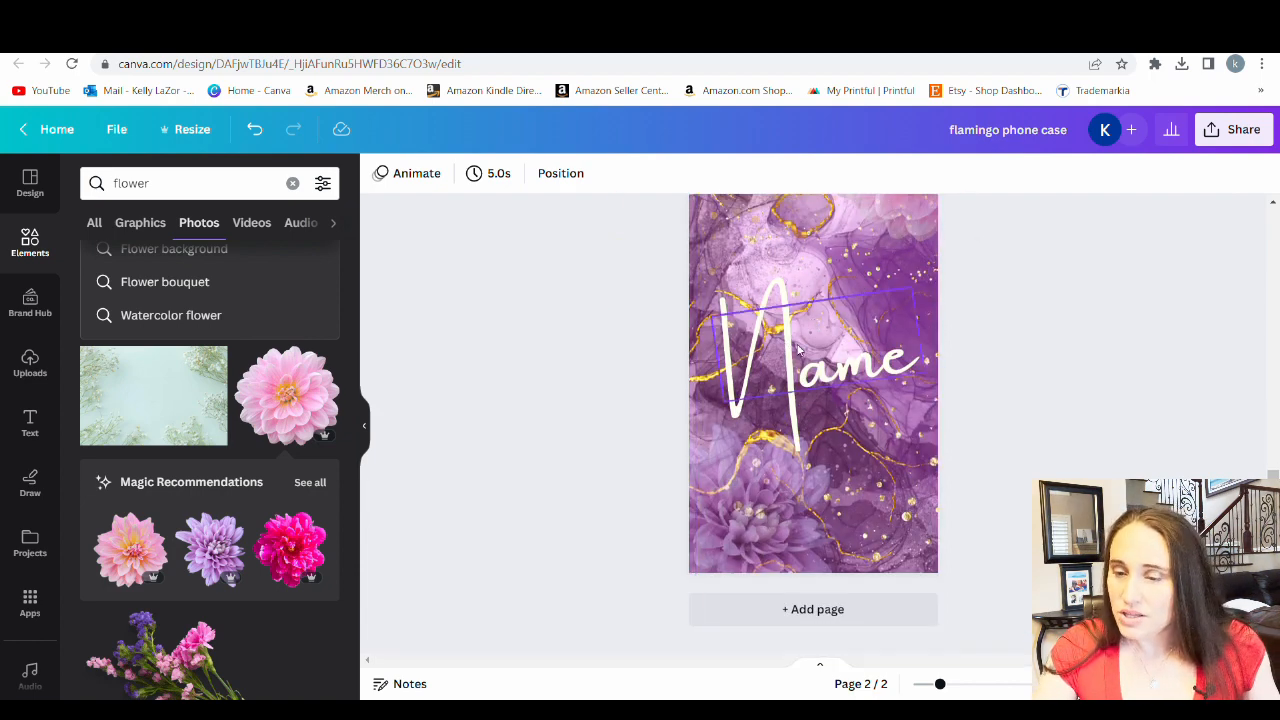
left_click_drag(838, 355, 218, 317)
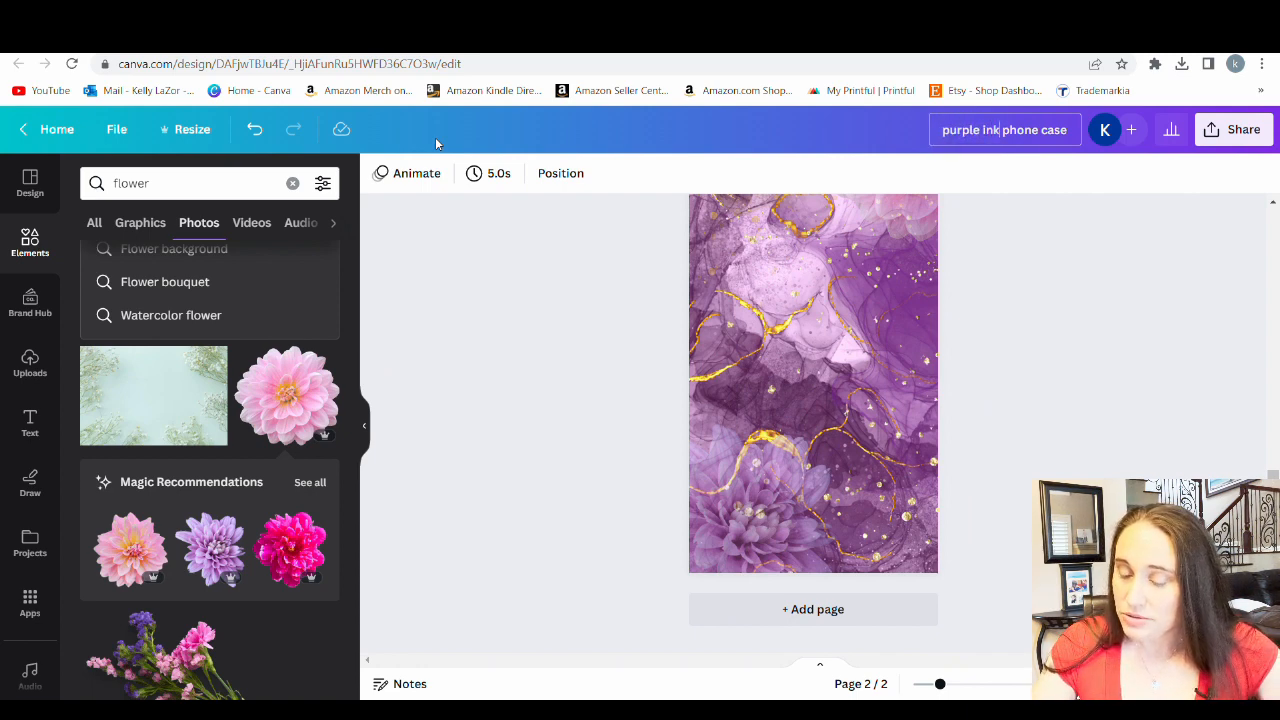
Download only page 2, the purple ink design, as a PNG at 1,600 × 3,200 px
left_click(1233, 129)
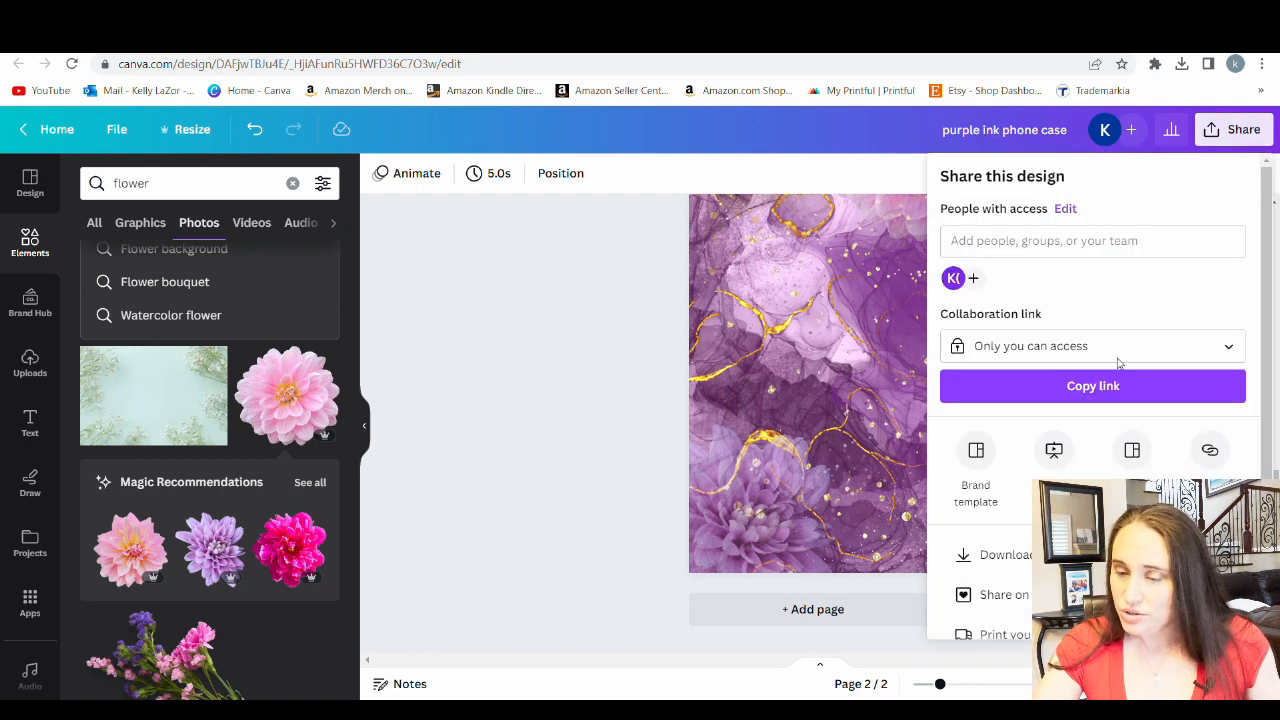
left_click(985, 551)
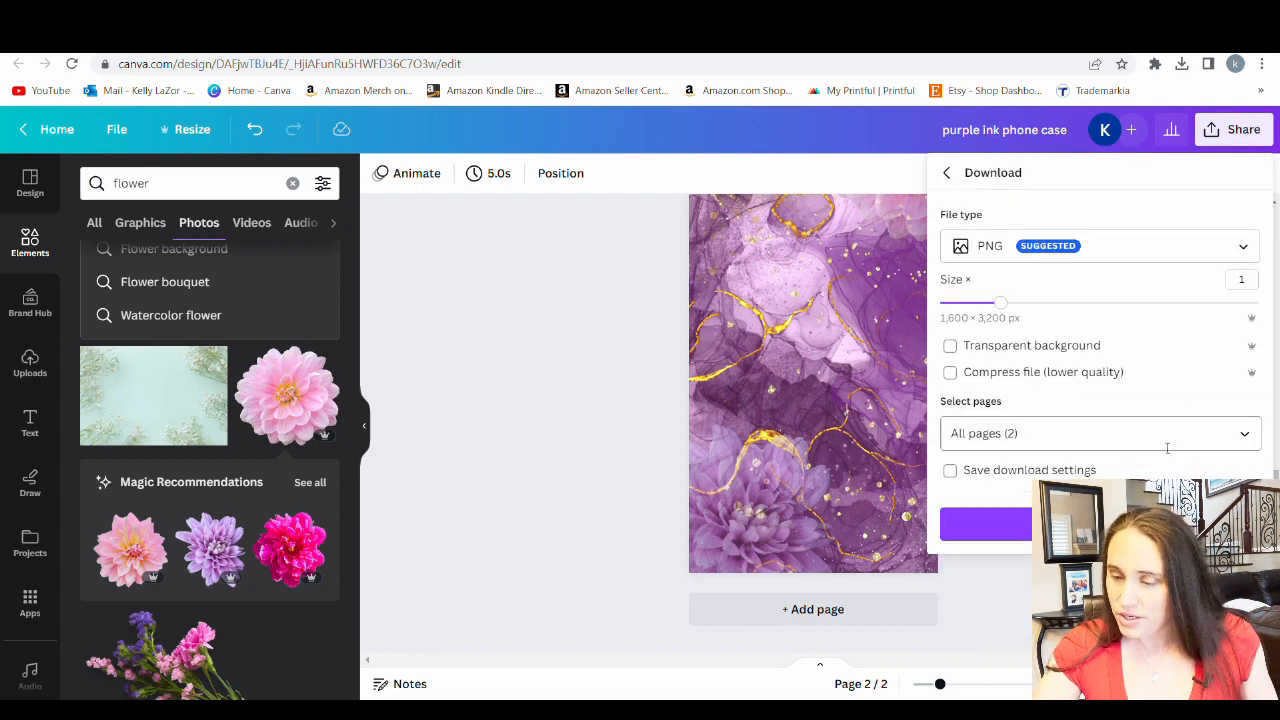
left_click(1222, 440)
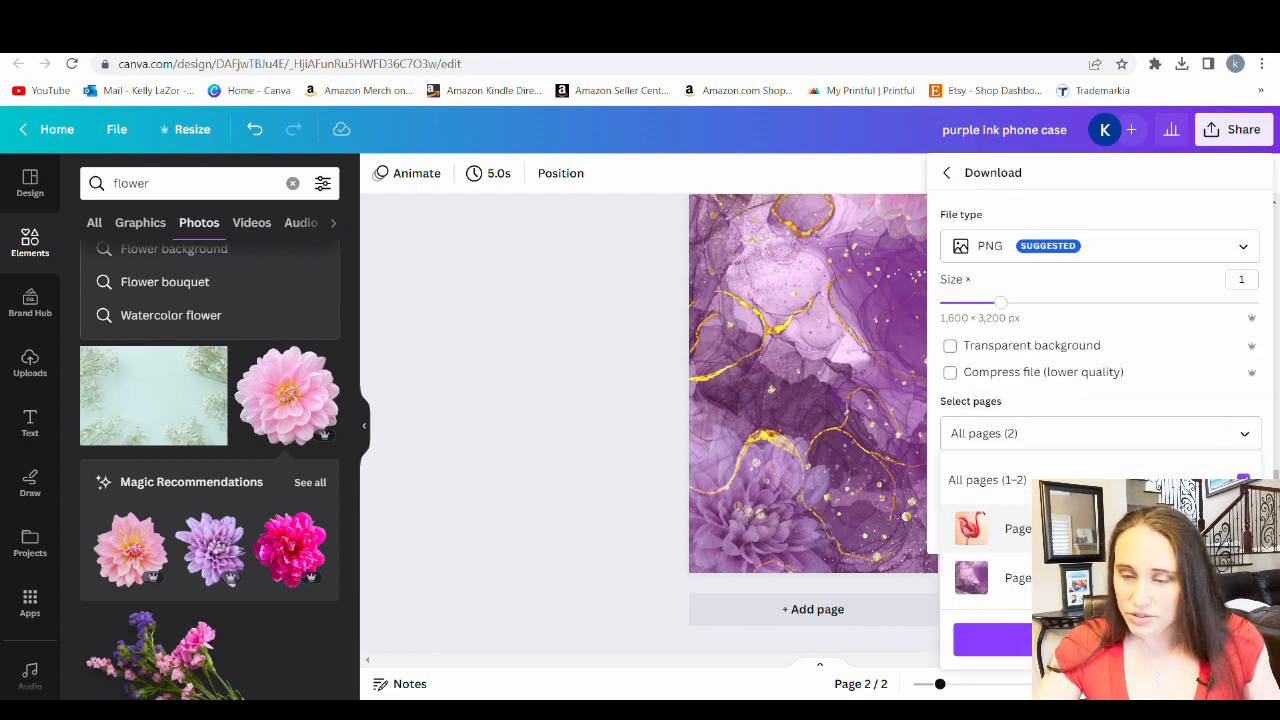
left_click(1243, 528)
left_click(992, 640)
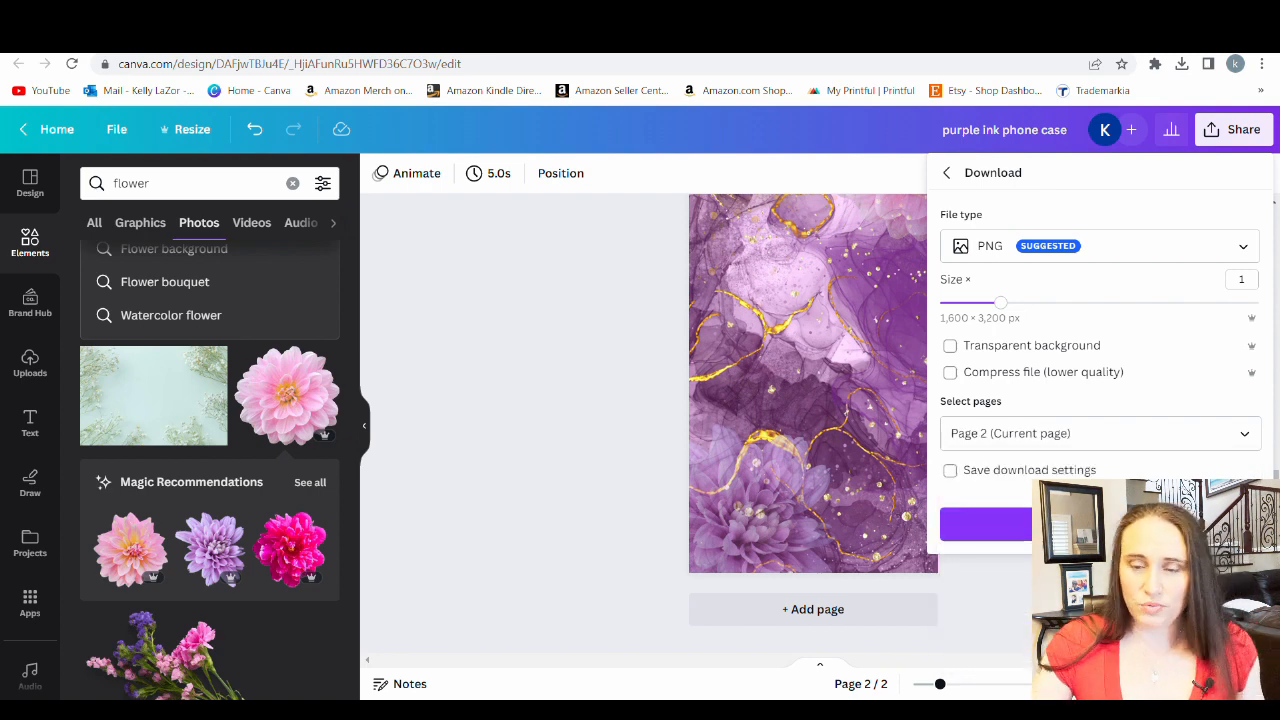
left_click(988, 524)
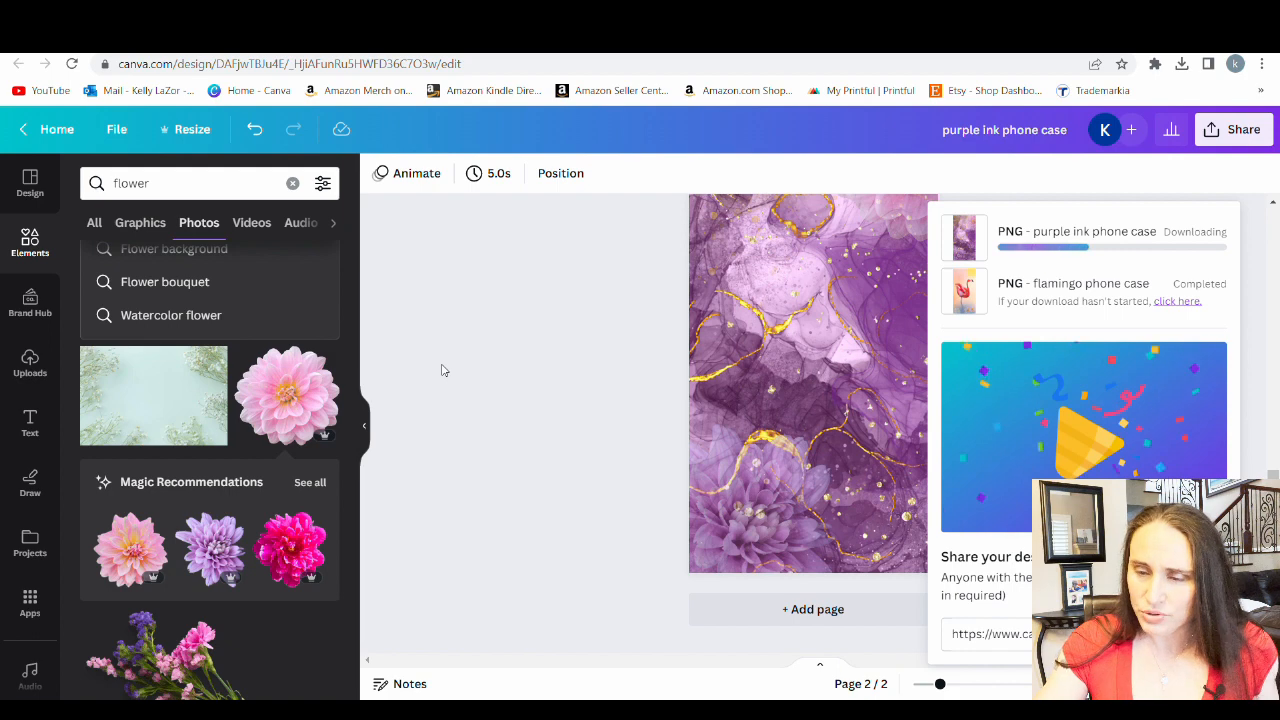
left_click(455, 452)
scroll(457, 451, "up", 3)
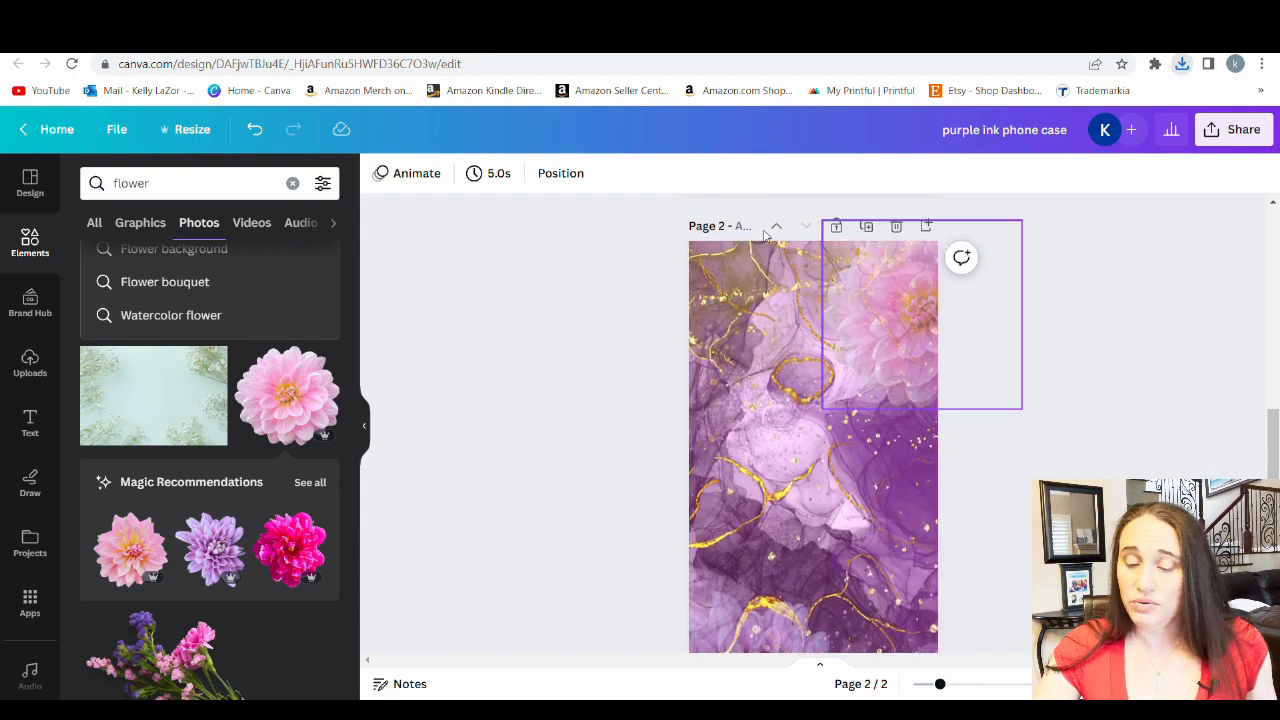
scroll(857, 300, "up", 5)
scroll(753, 348, "down", 3)
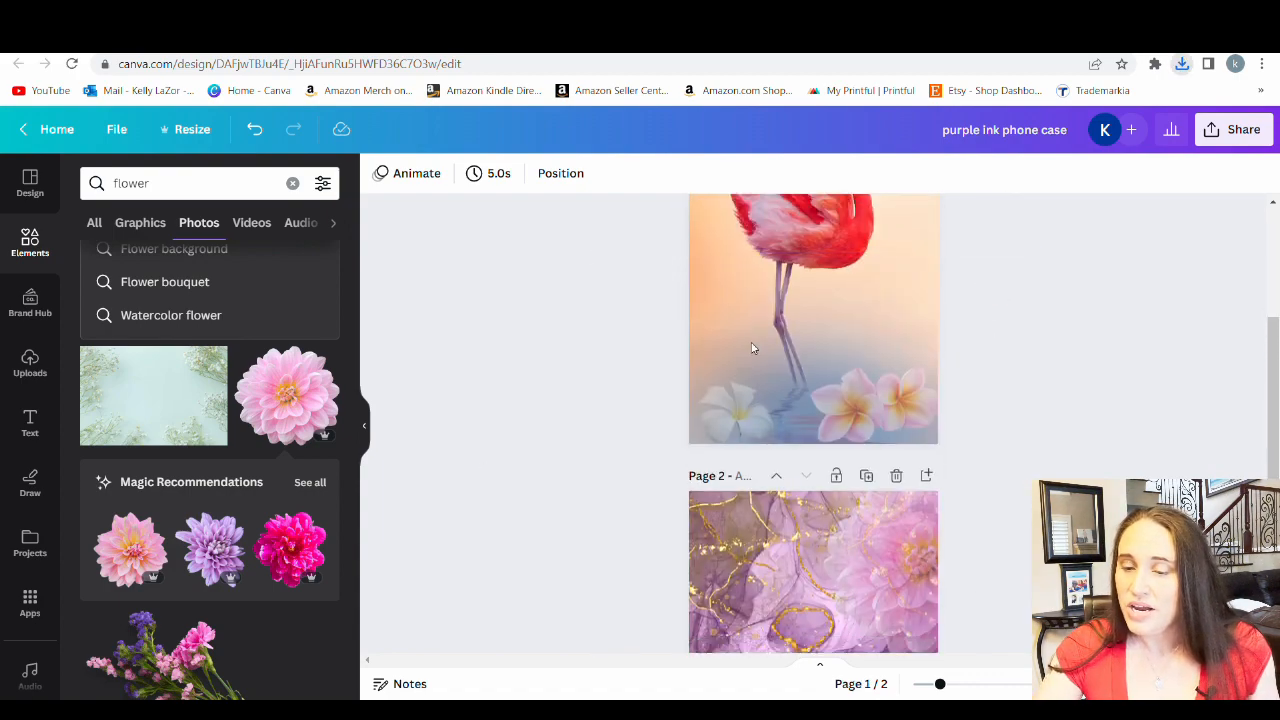
scroll(753, 348, "down", 3)
scroll(881, 595, "down", 2)
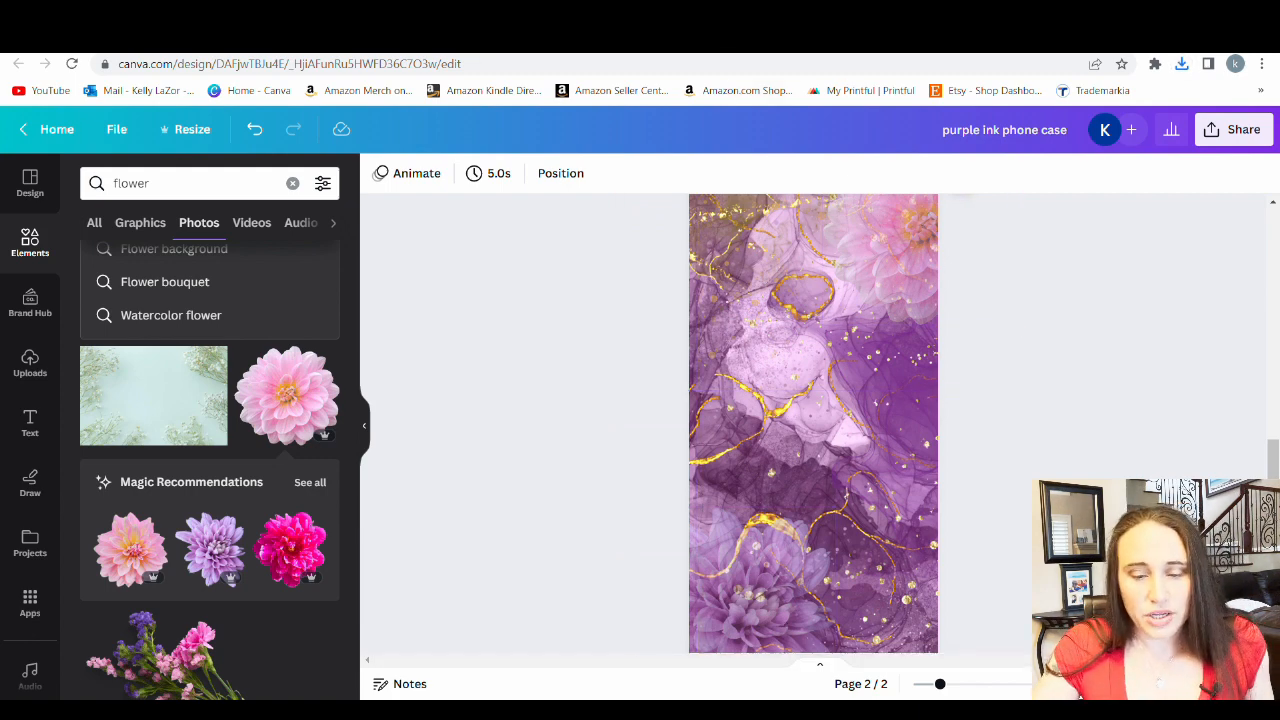
Switch to Printful and go from the All-Over Print Flag page to the full product catalog
key("ctrl+Tab")
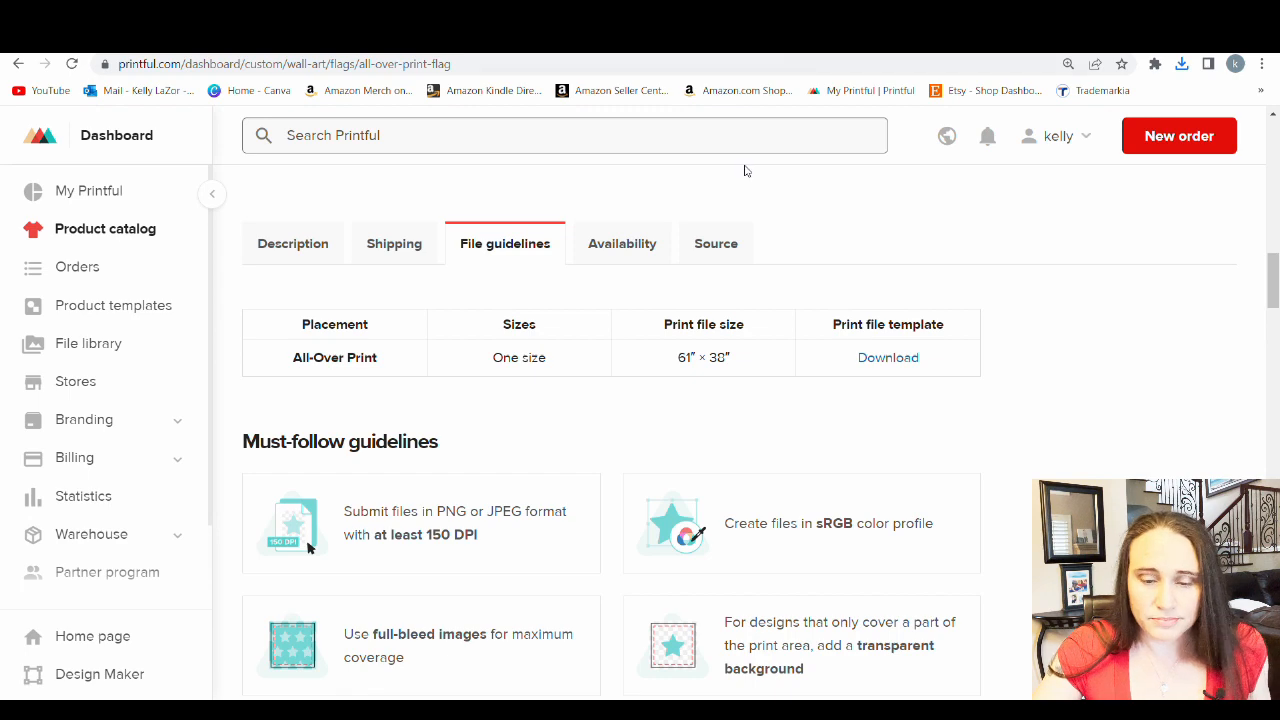
scroll(740, 180, "up", 3)
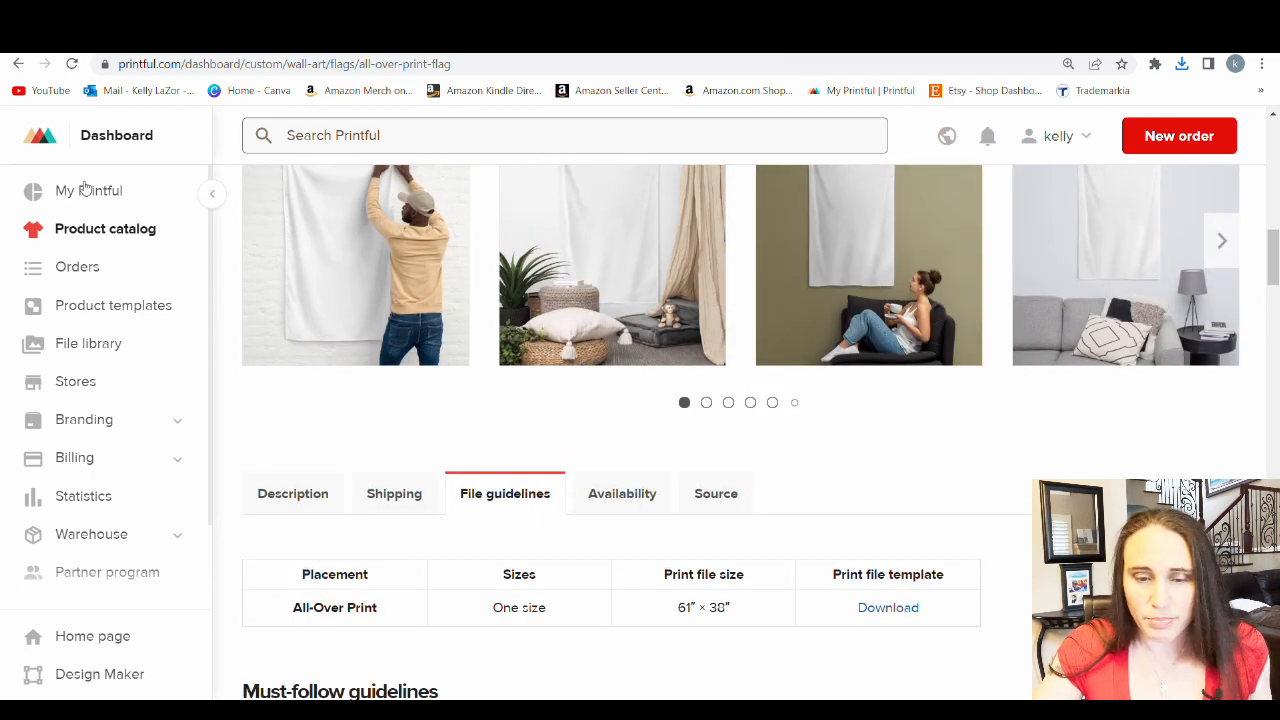
scroll(366, 250, "up", 6)
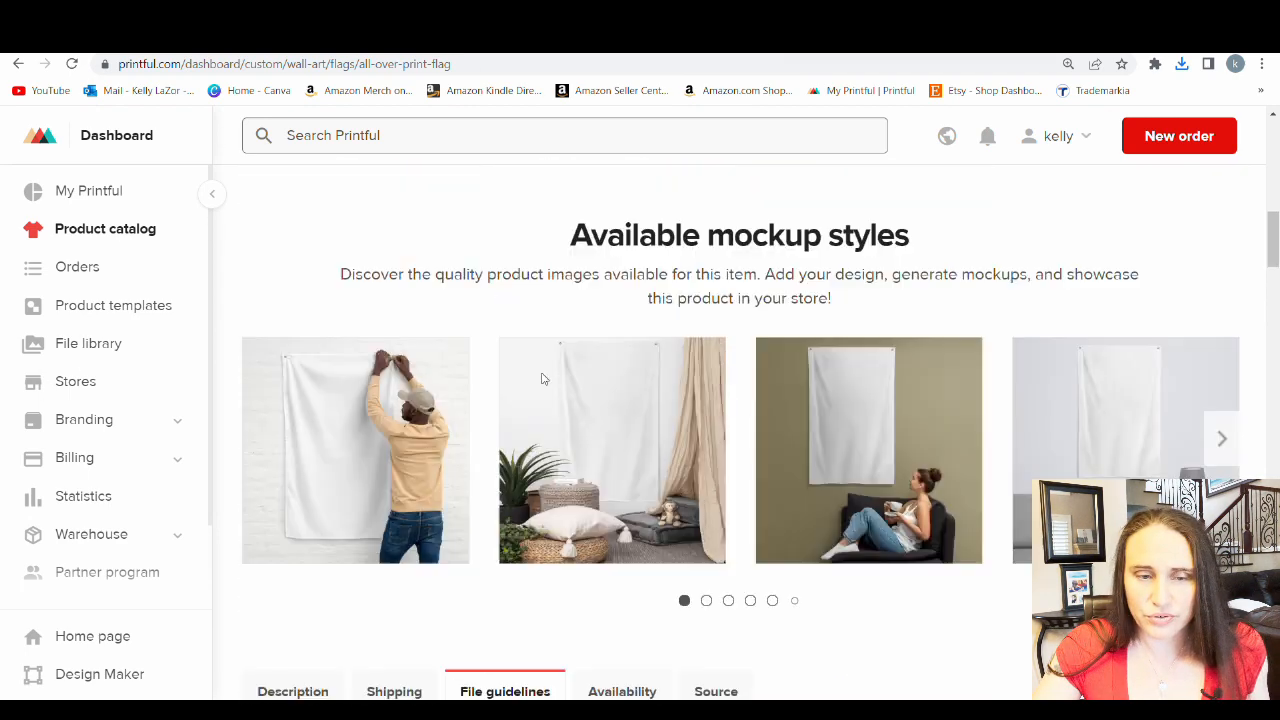
scroll(356, 408, "up", 7)
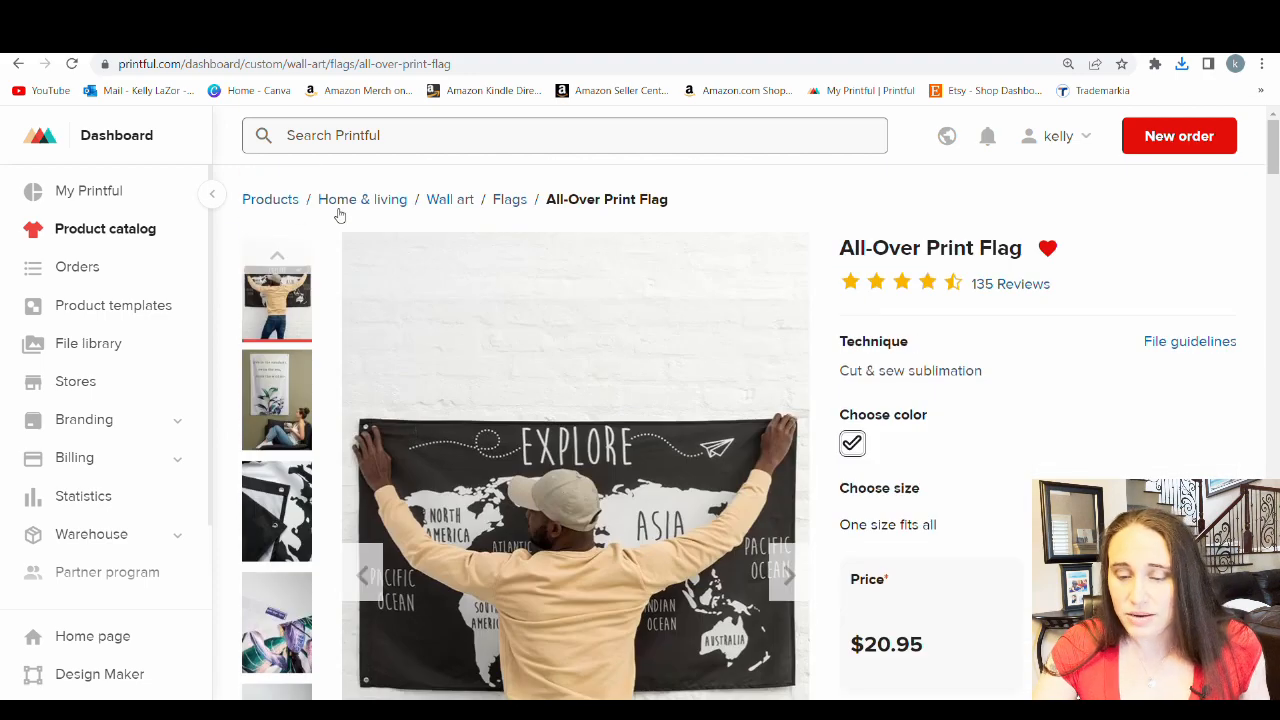
left_click(283, 200)
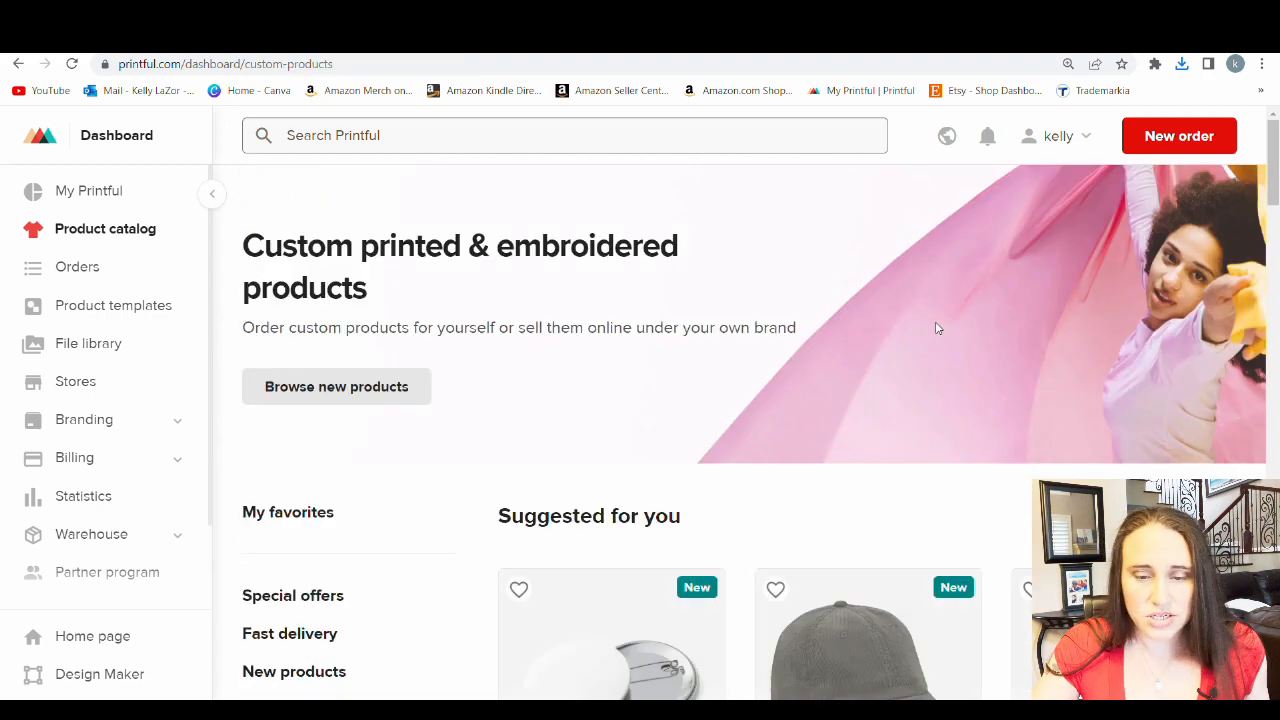
Browse the phone cases in the tech accessories category of the catalog
scroll(660, 320, "down", 4)
scroll(725, 295, "down", 4)
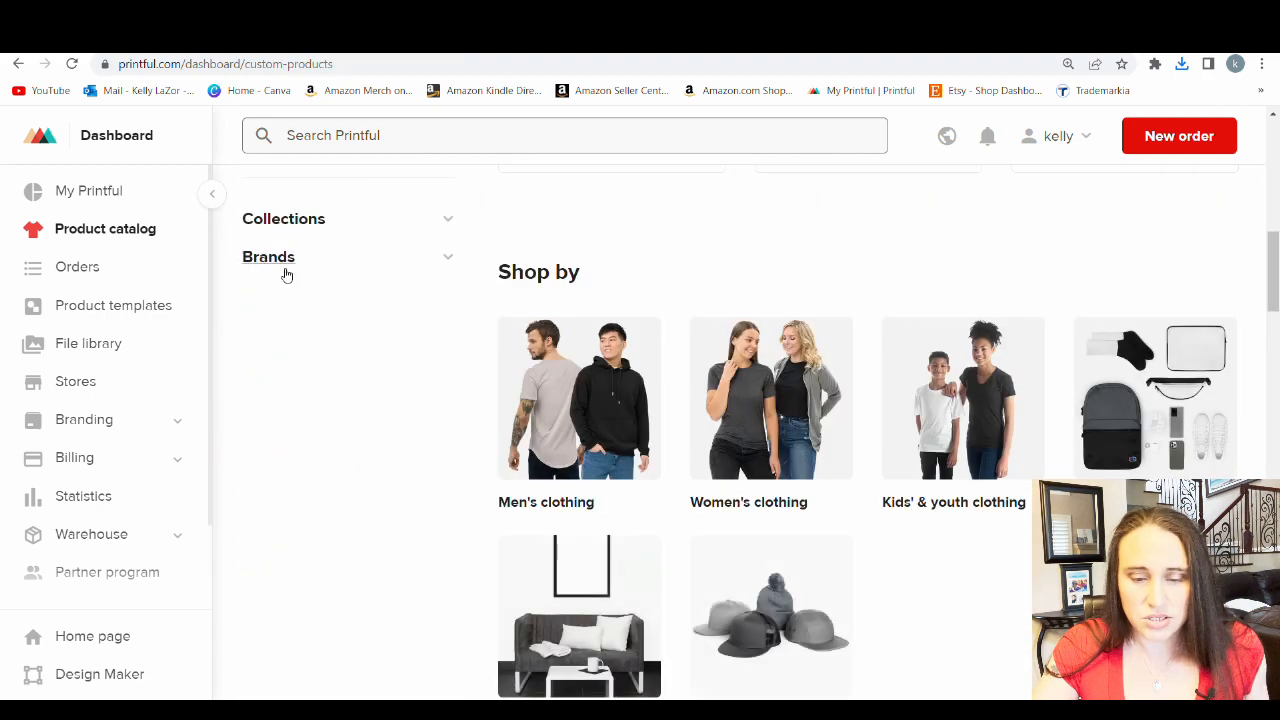
scroll(300, 290, "up", 3)
left_click(288, 358)
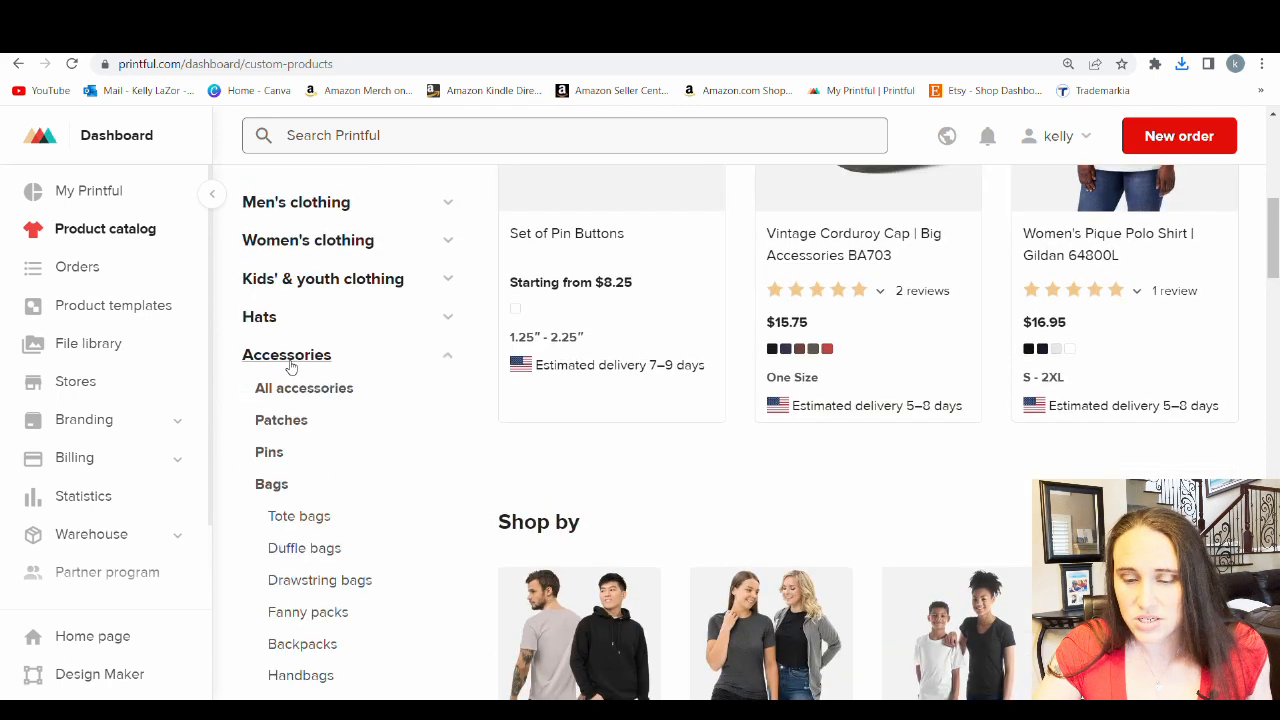
scroll(343, 386, "down", 4)
left_click(323, 516)
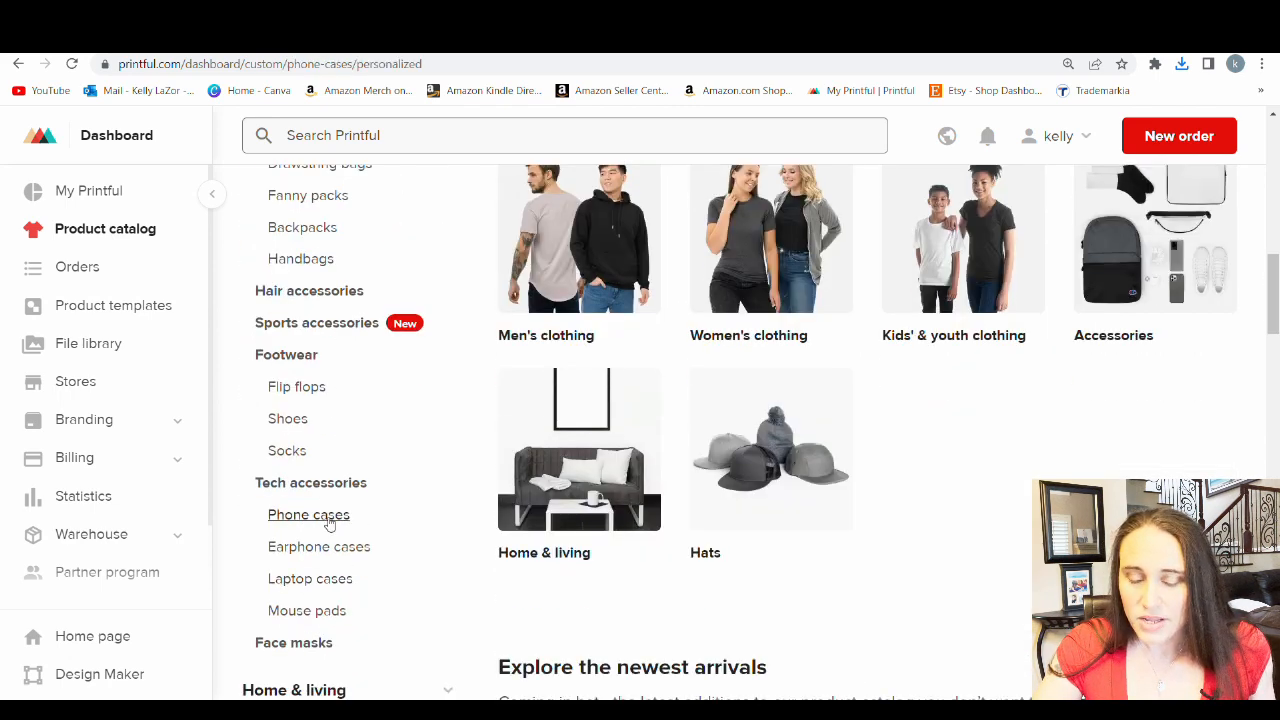
scroll(708, 411, "down", 2)
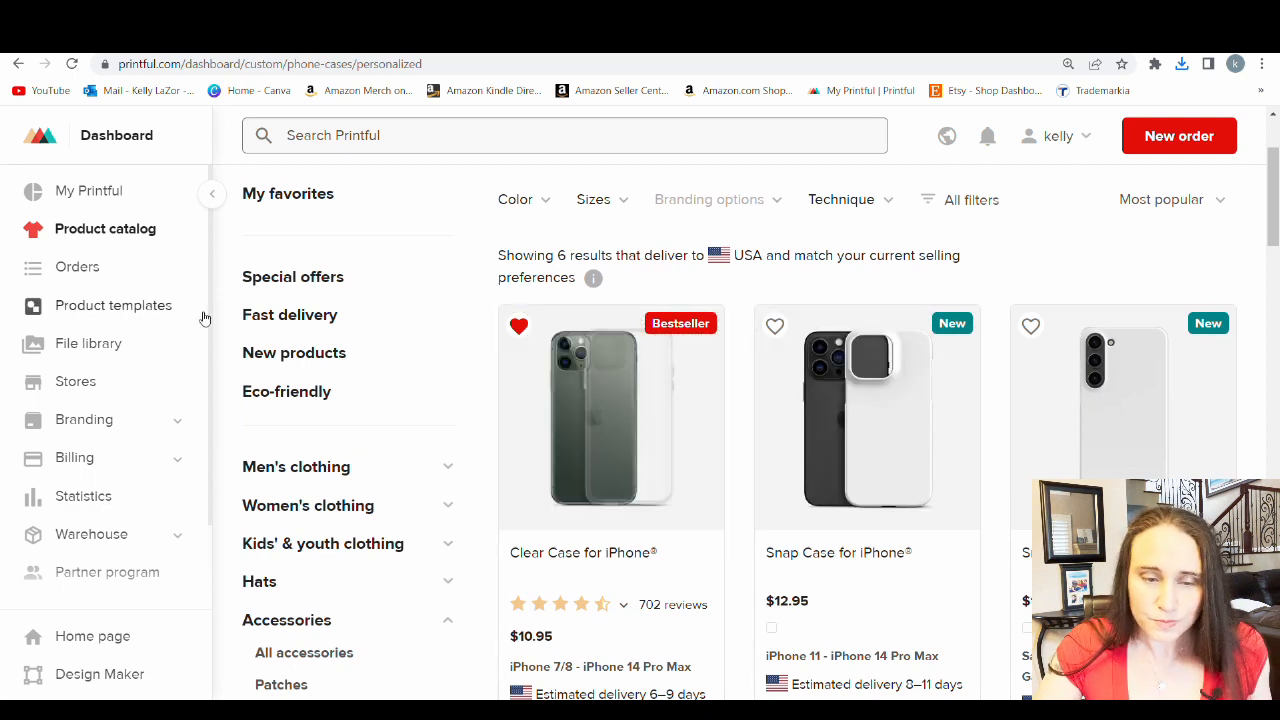
Start a new product template using the recently viewed Clear Case for iPhone
left_click(96, 310)
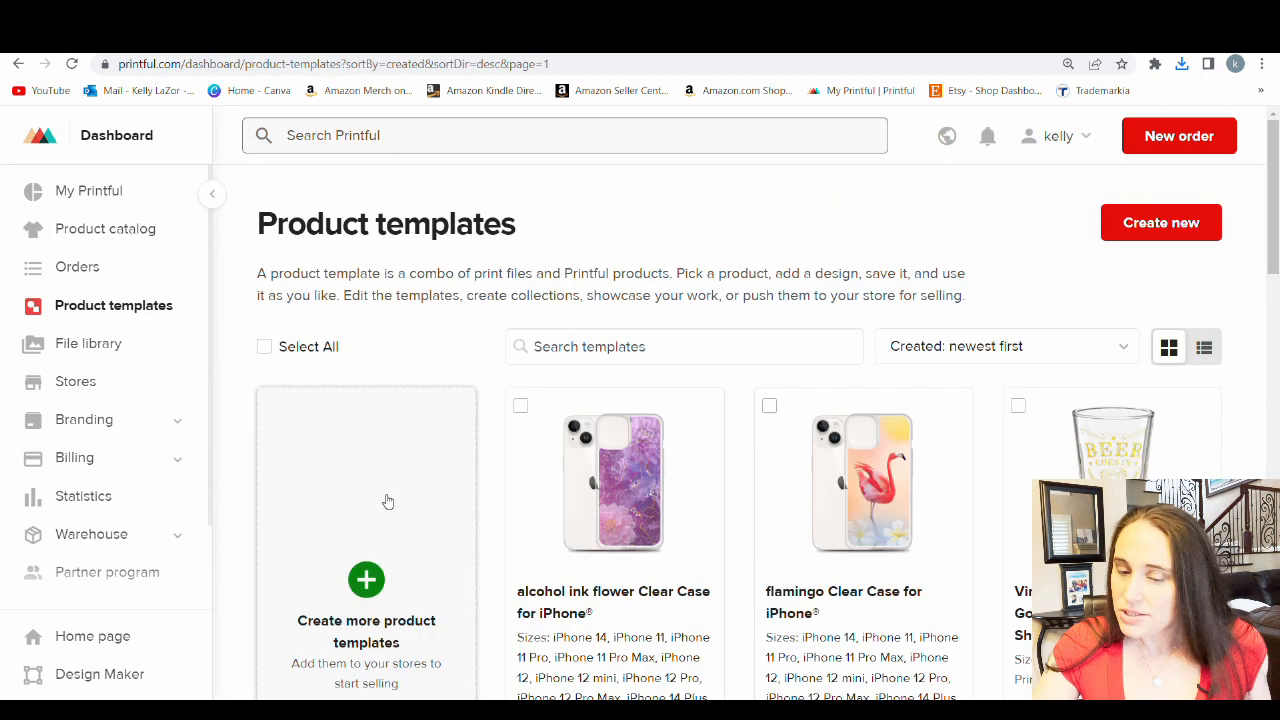
left_click(370, 575)
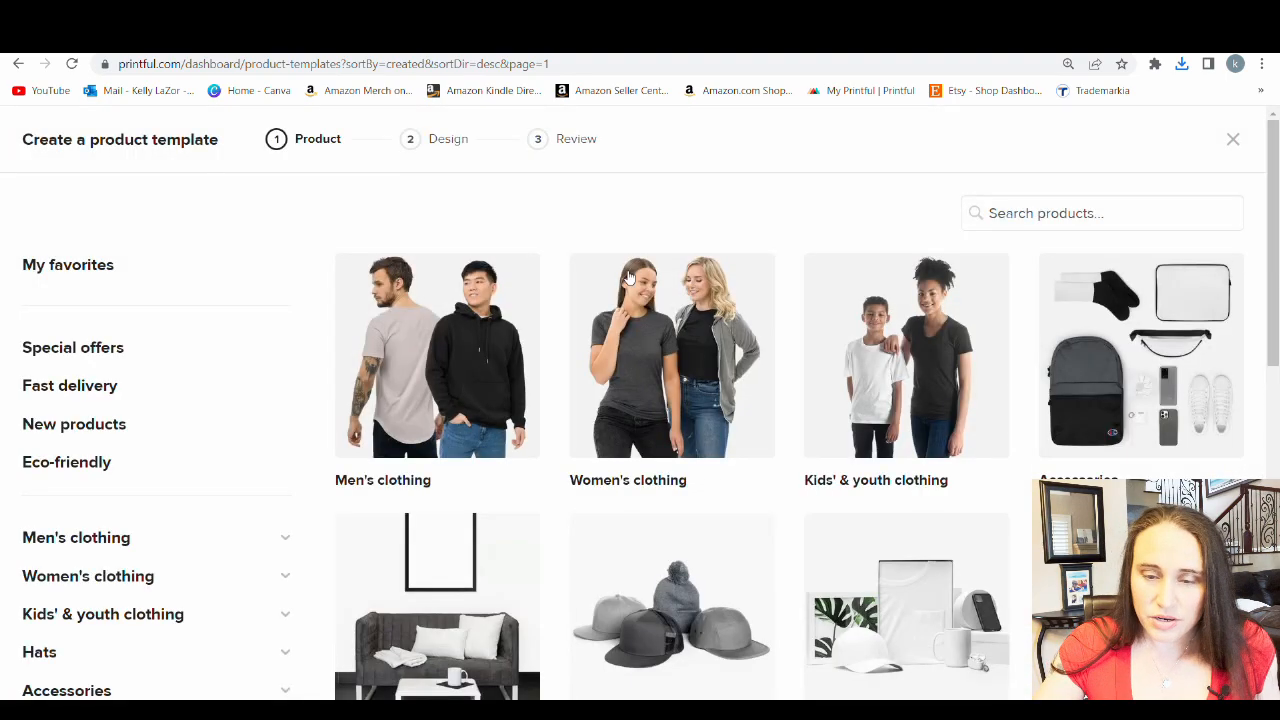
scroll(970, 300, "down", 1)
scroll(972, 320, "down", 4)
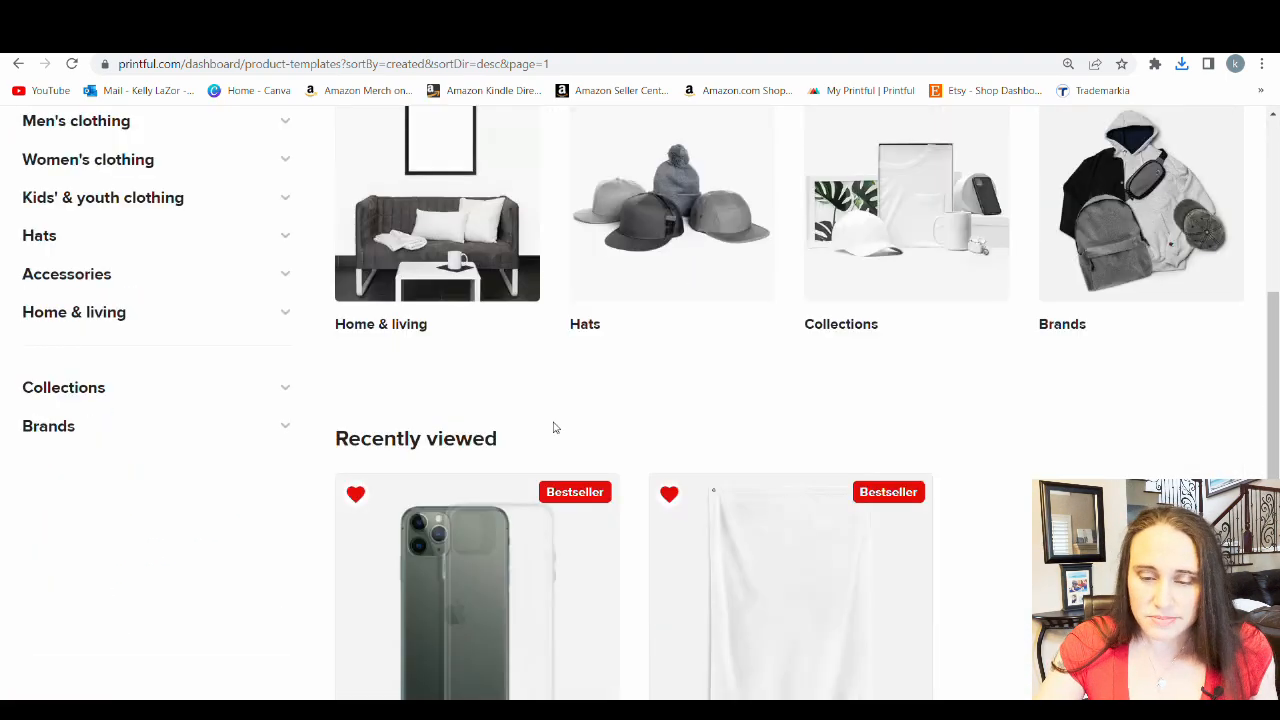
scroll(530, 470, "down", 1)
scroll(520, 470, "down", 1)
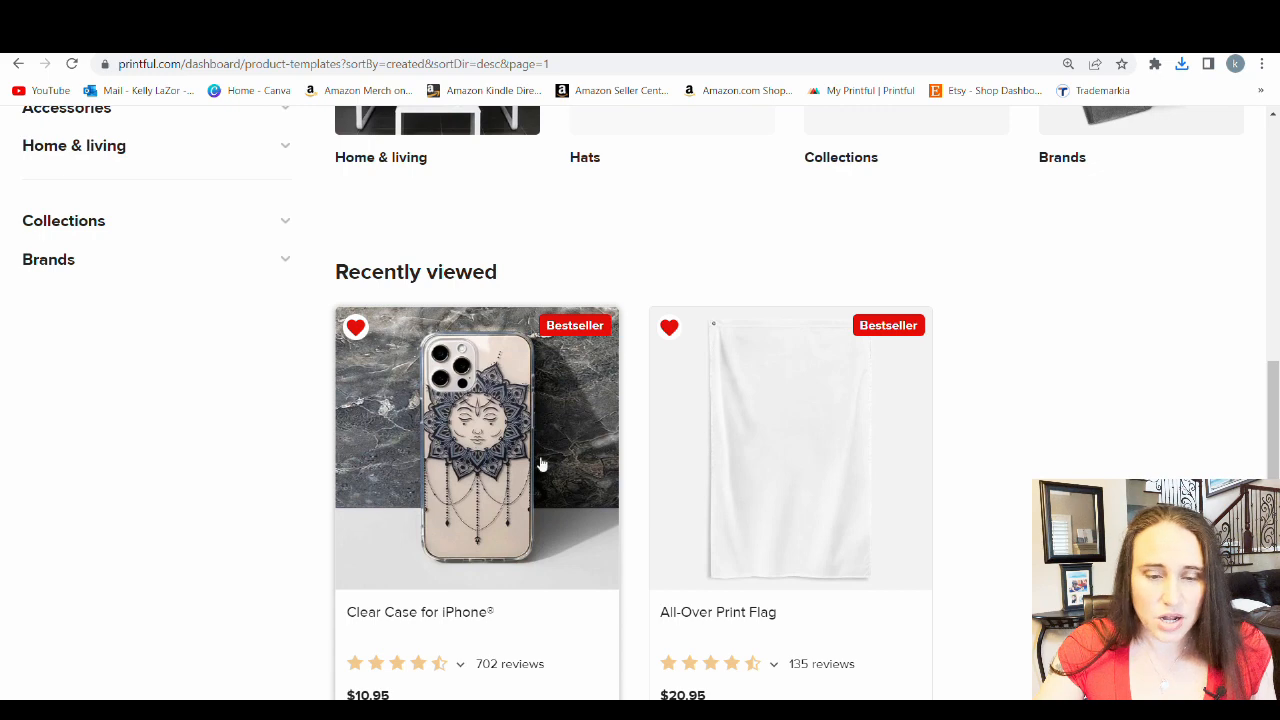
left_click(505, 453)
scroll(277, 394, "down", 3)
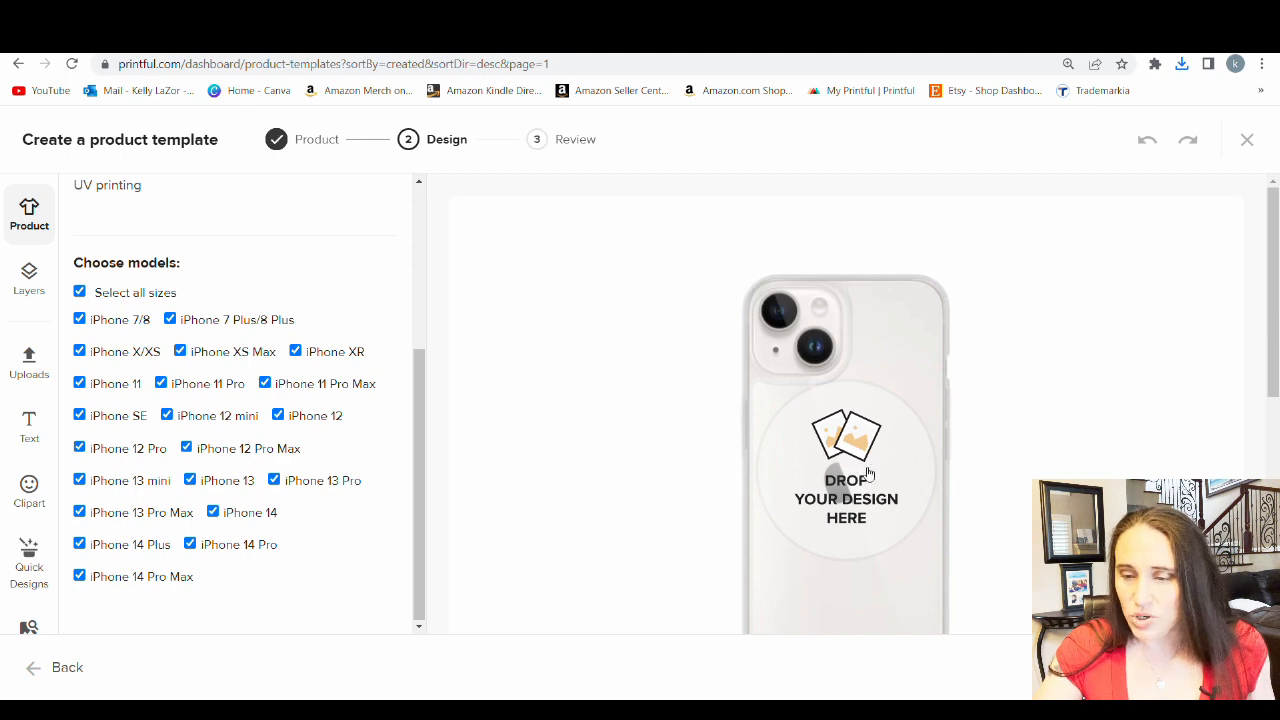
Upload purple-ink-phone-case.png to the store's file library and apply it to the clear case
left_click(836, 410)
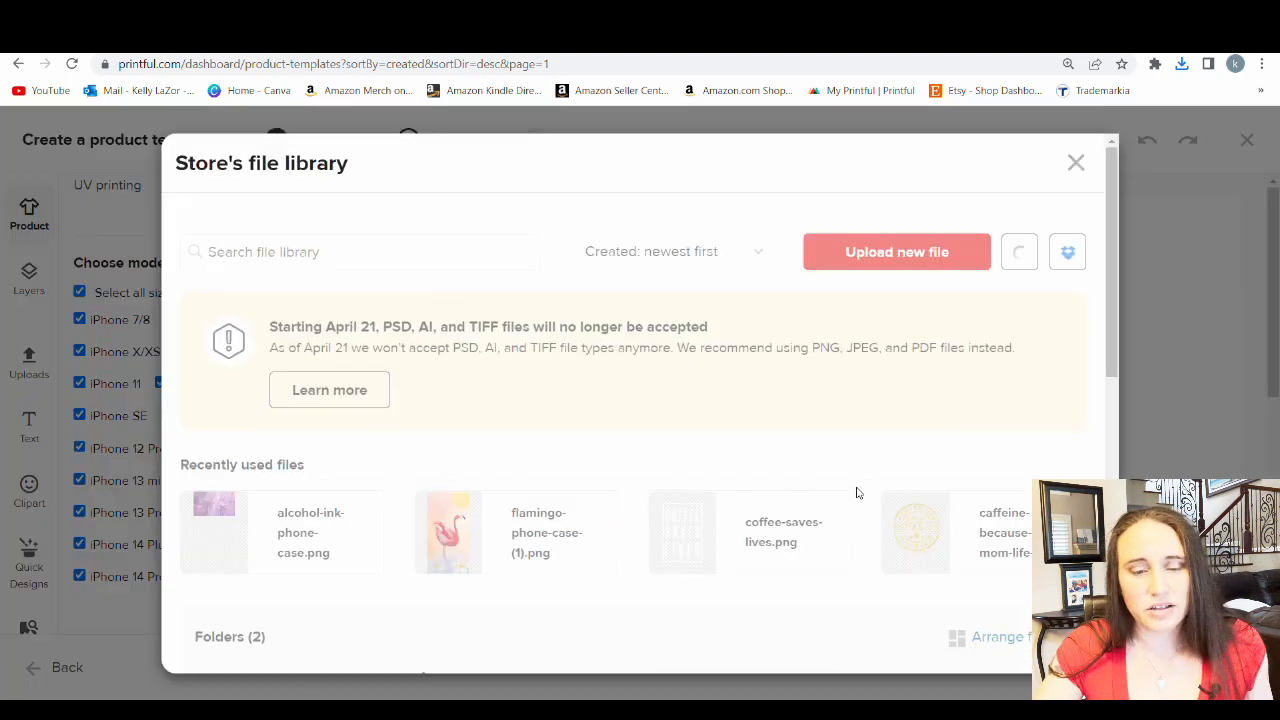
left_click(864, 262)
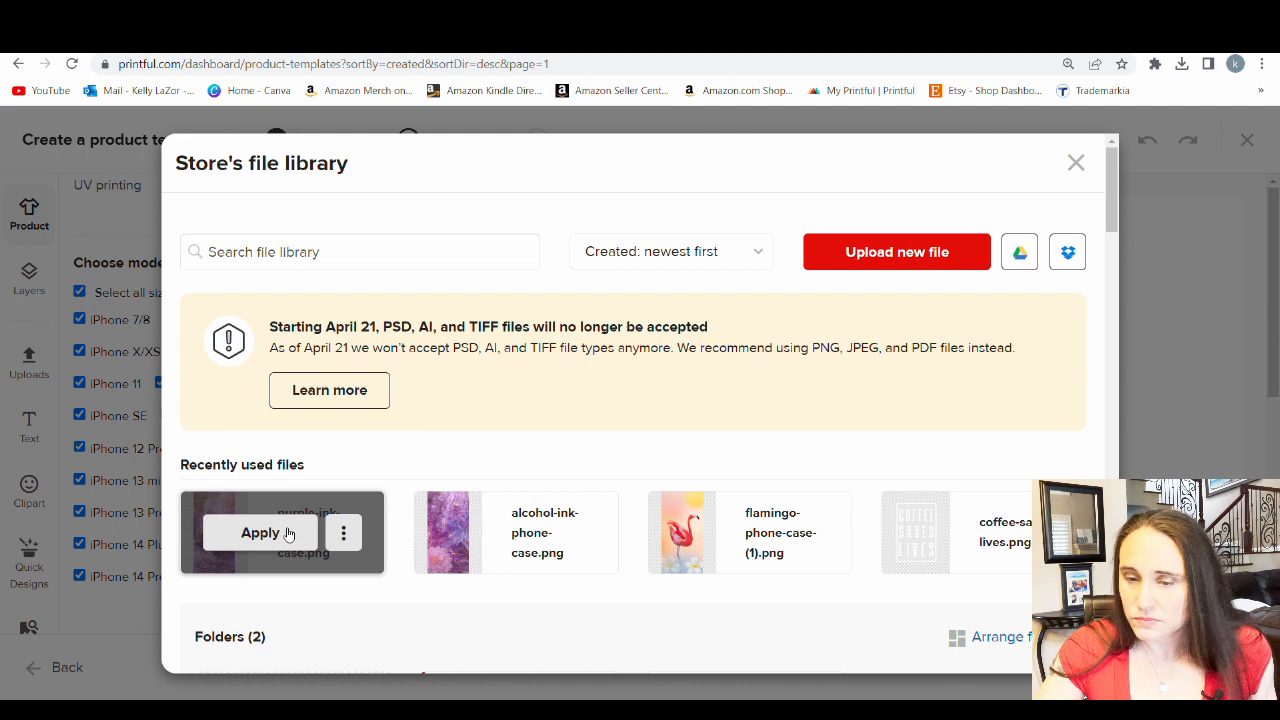
left_click(260, 533)
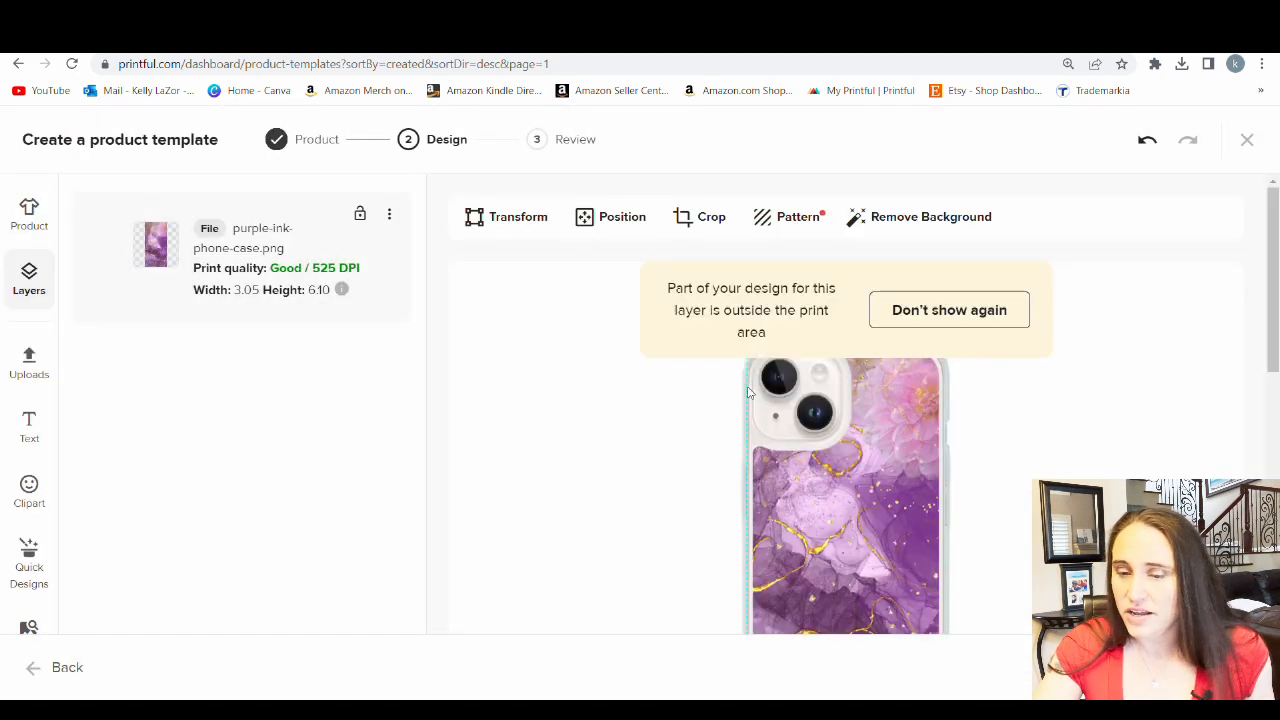
Permanently dismiss the outside-print-area warning and check the design's fit on the iPhone 14 preview and the other models
scroll(1137, 340, "down", 2)
scroll(1136, 323, "up", 1)
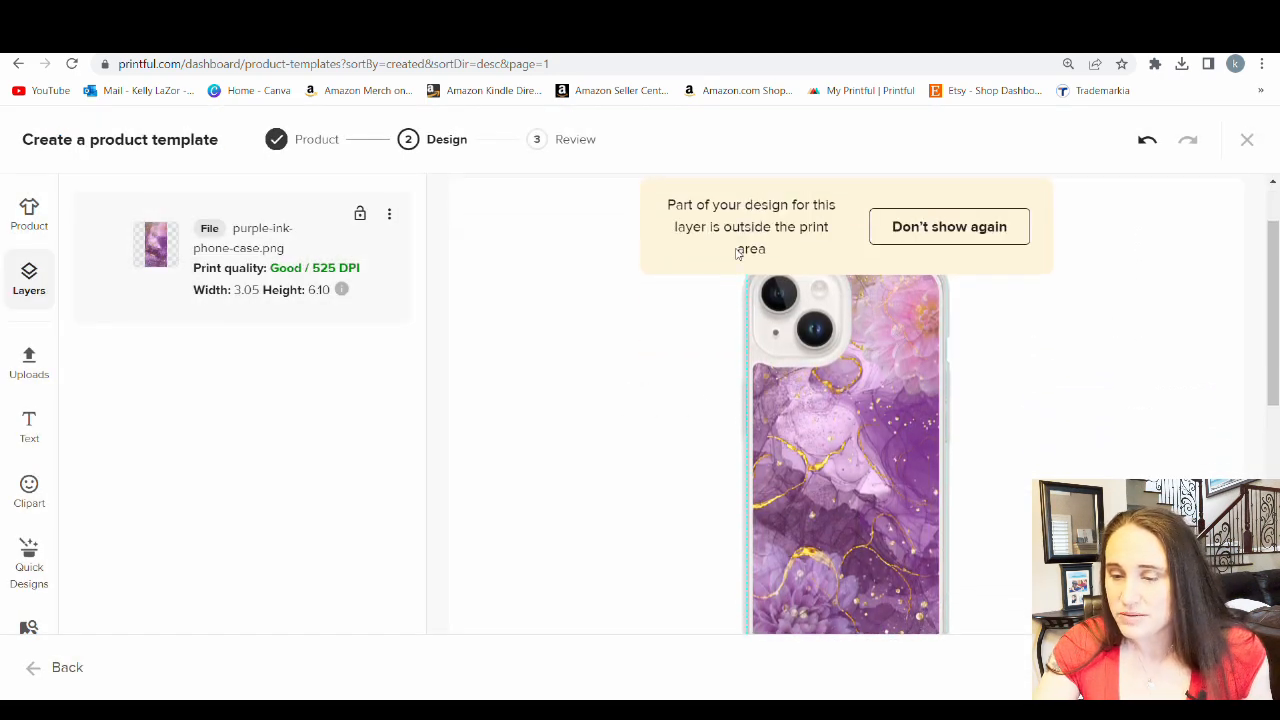
scroll(915, 262, "up", 1)
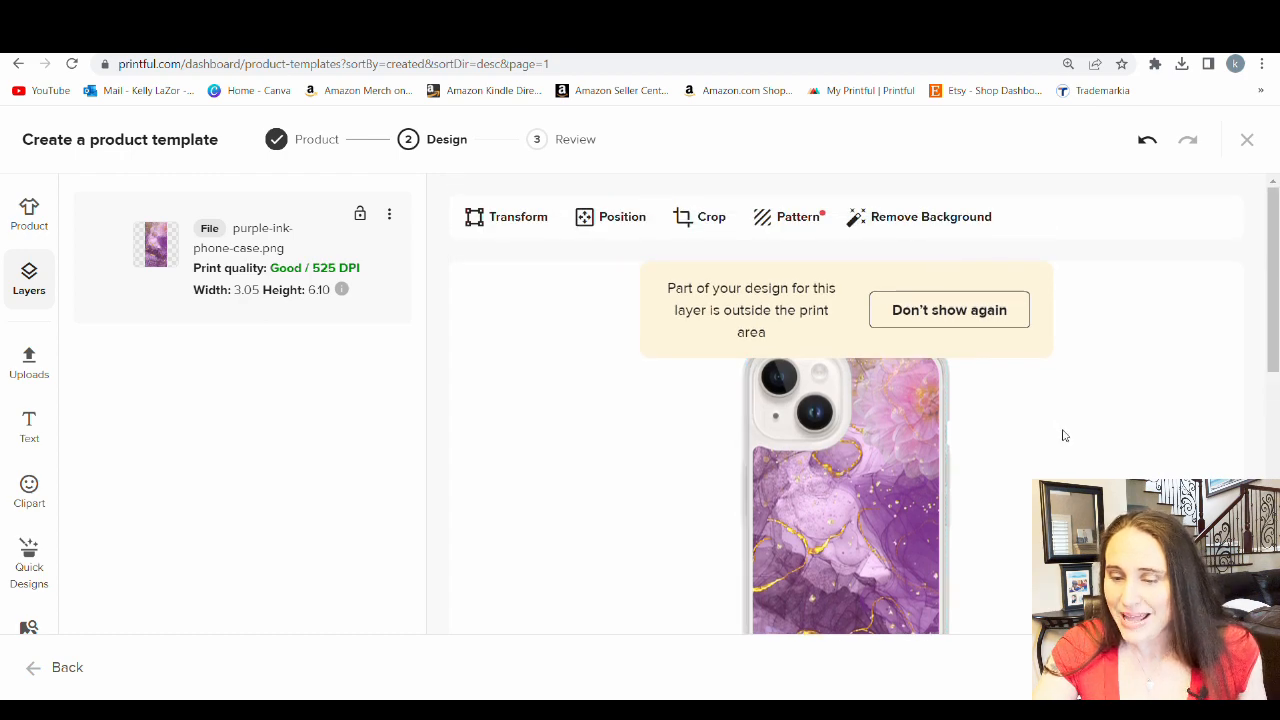
left_click(955, 310)
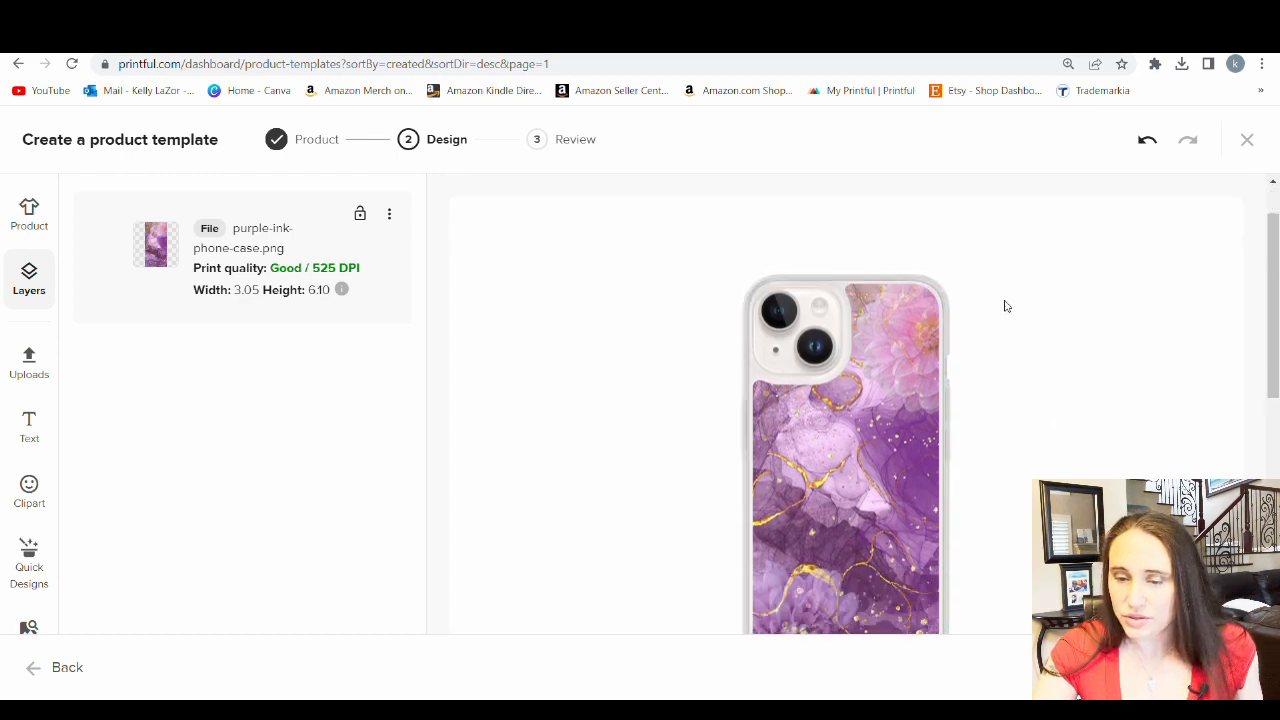
scroll(900, 280, "down", 1)
scroll(931, 427, "down", 1)
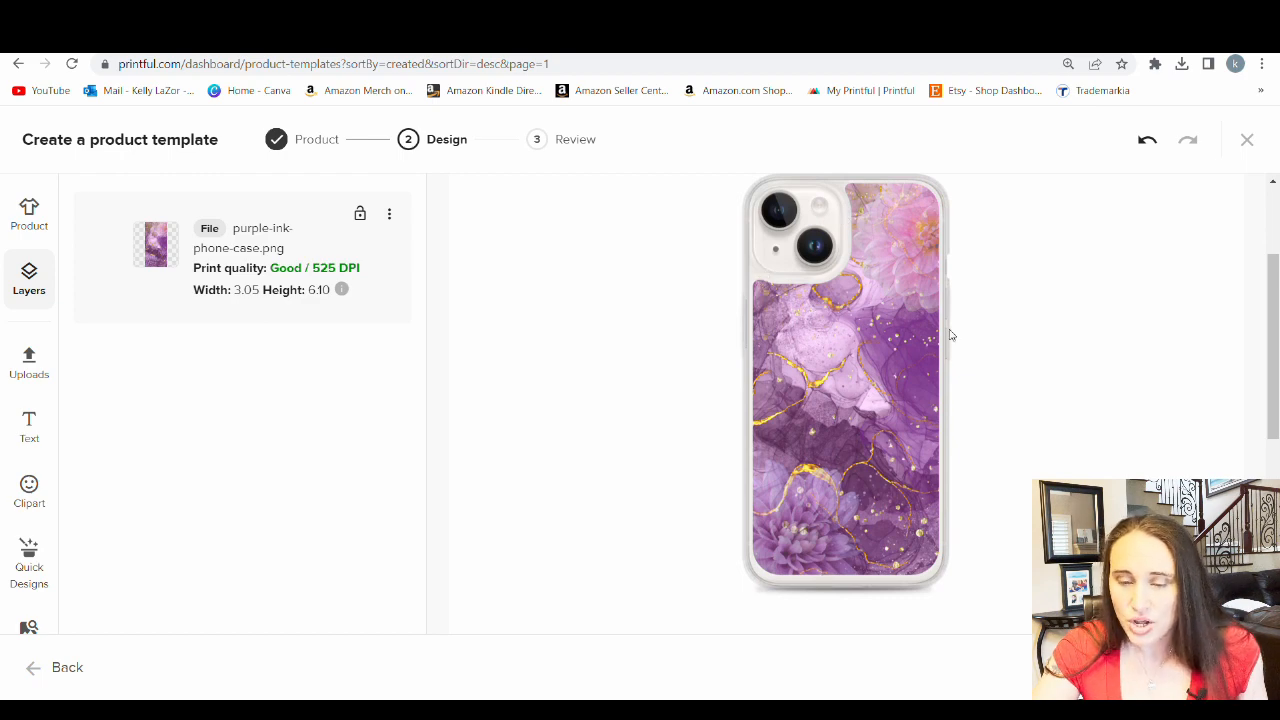
scroll(1020, 258, "down", 4)
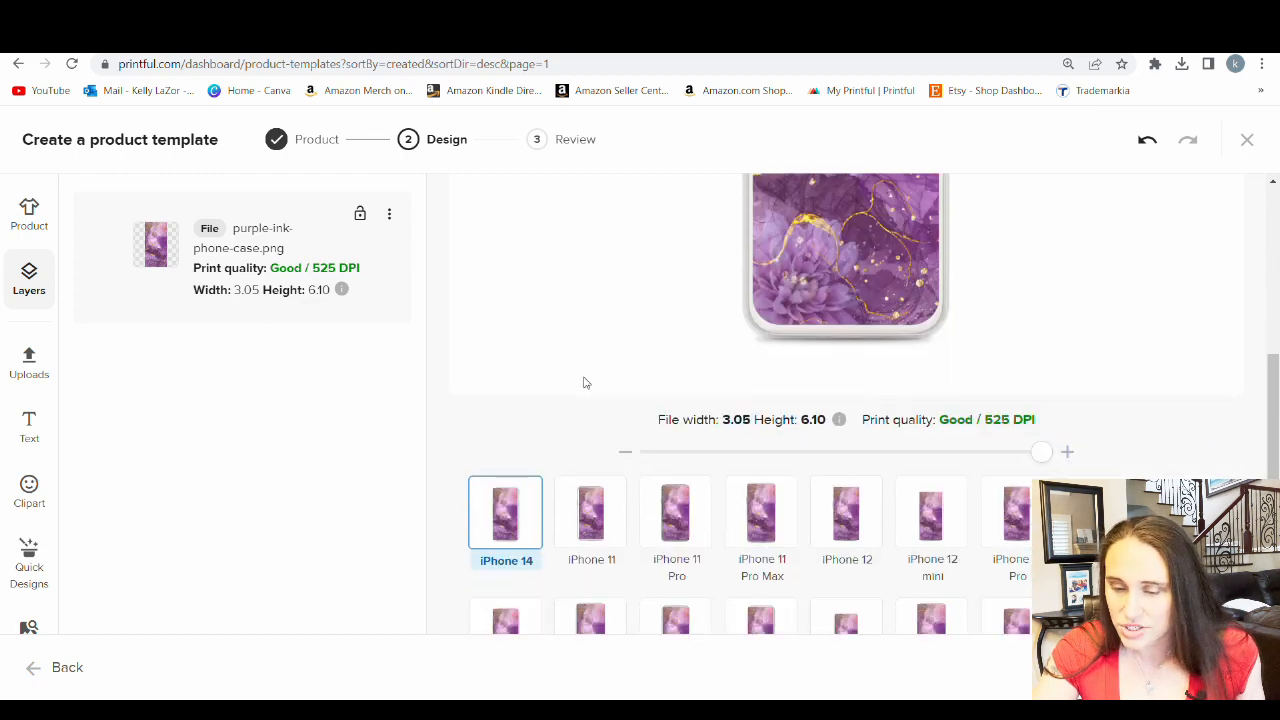
Preview the purple ink design on the iPhone 14 Pro Max and examine its fit around the camera and edges
scroll(545, 343, "down", 2)
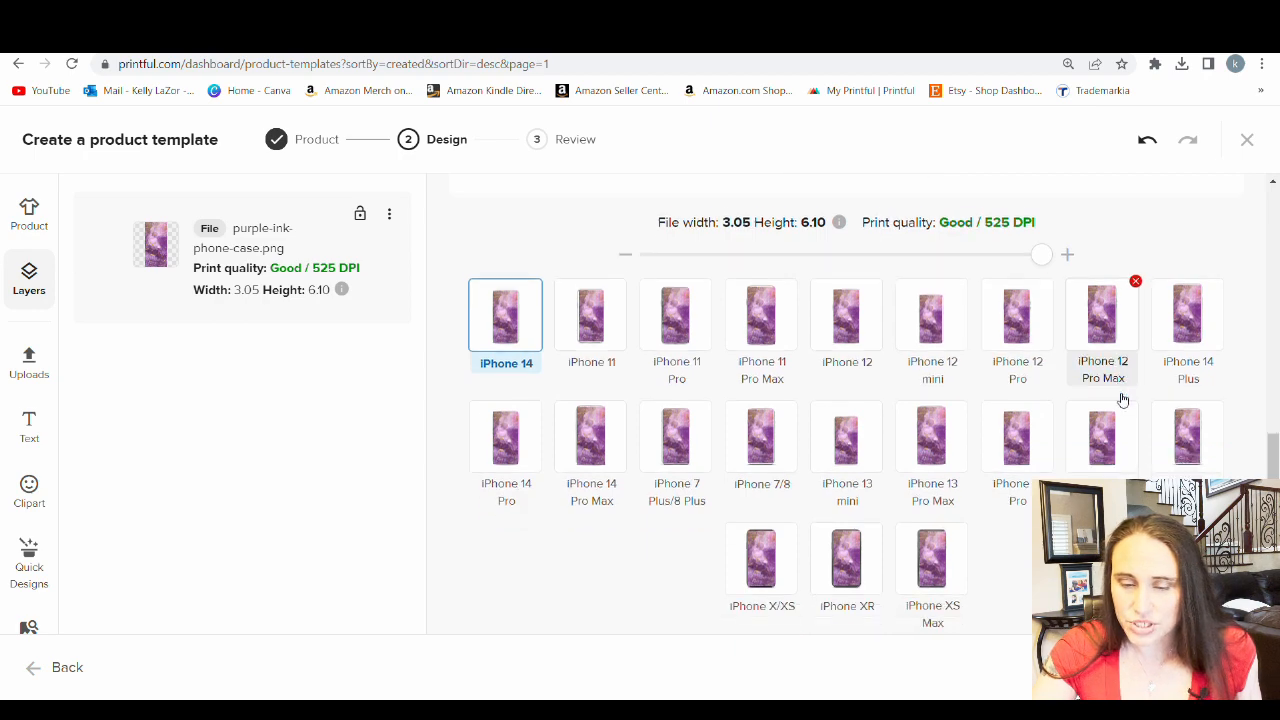
left_click(612, 445)
scroll(1110, 372, "up", 5)
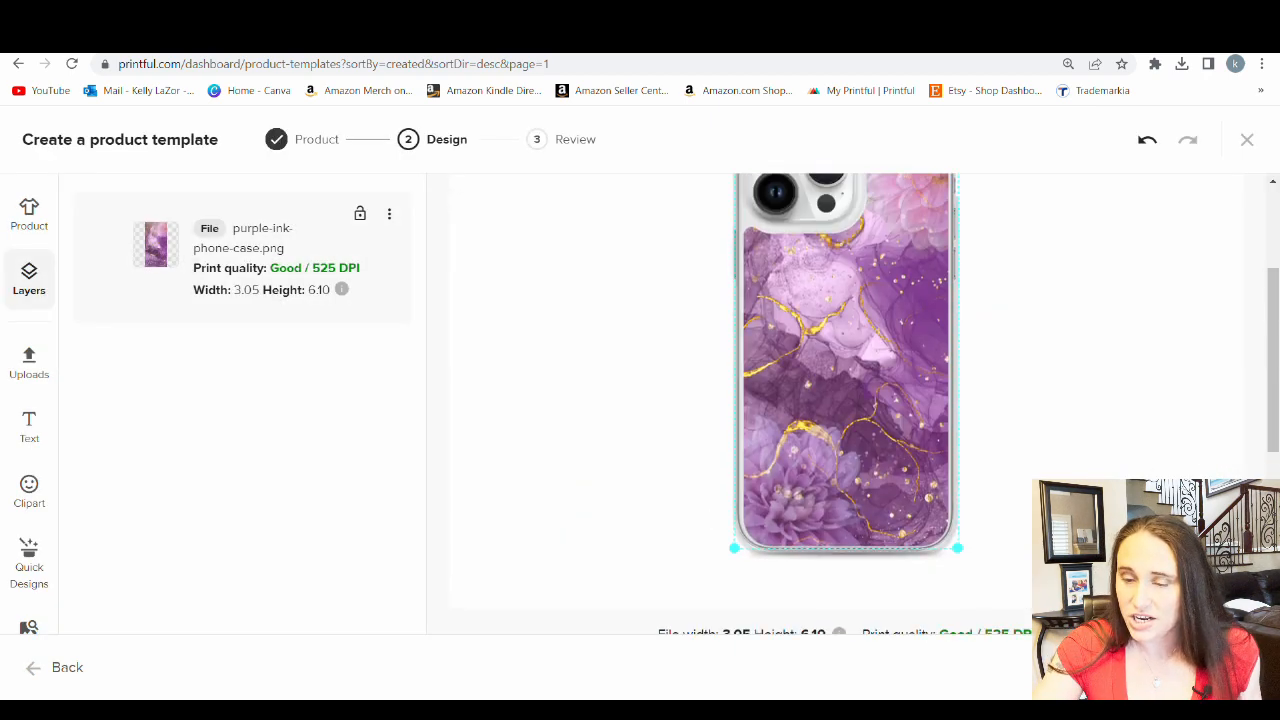
scroll(886, 272, "up", 1)
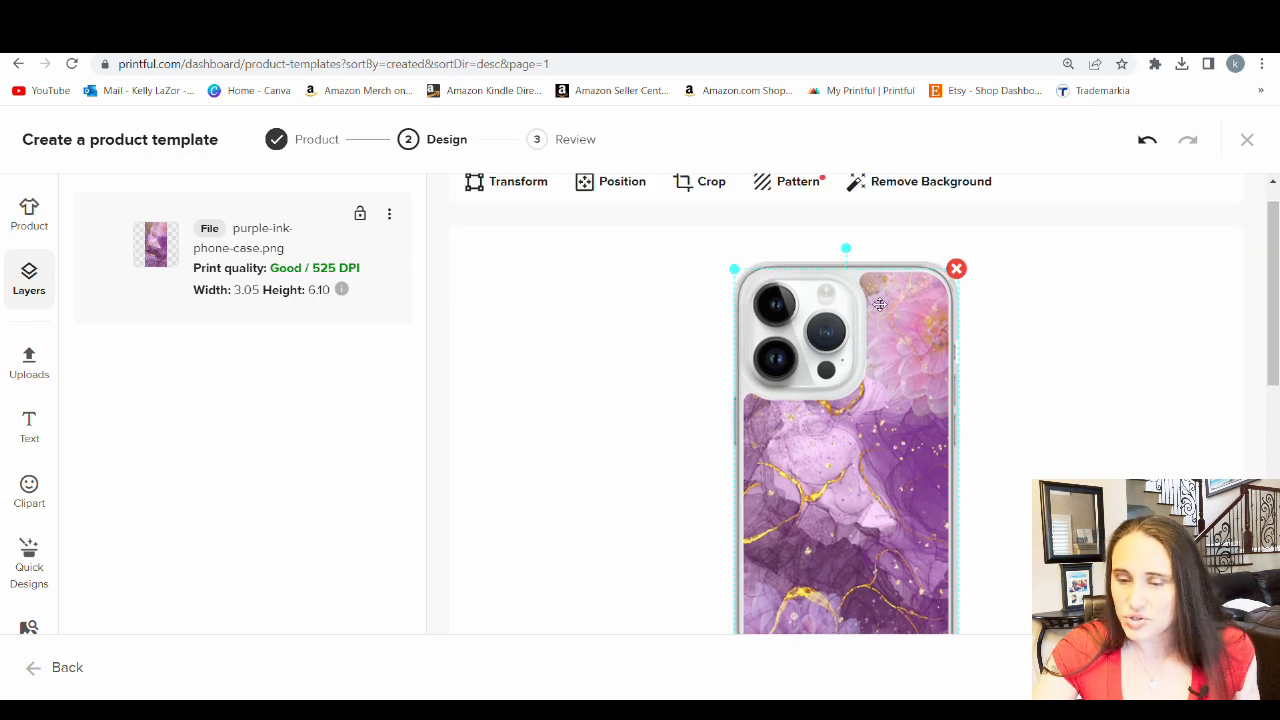
scroll(1005, 270, "down", 1)
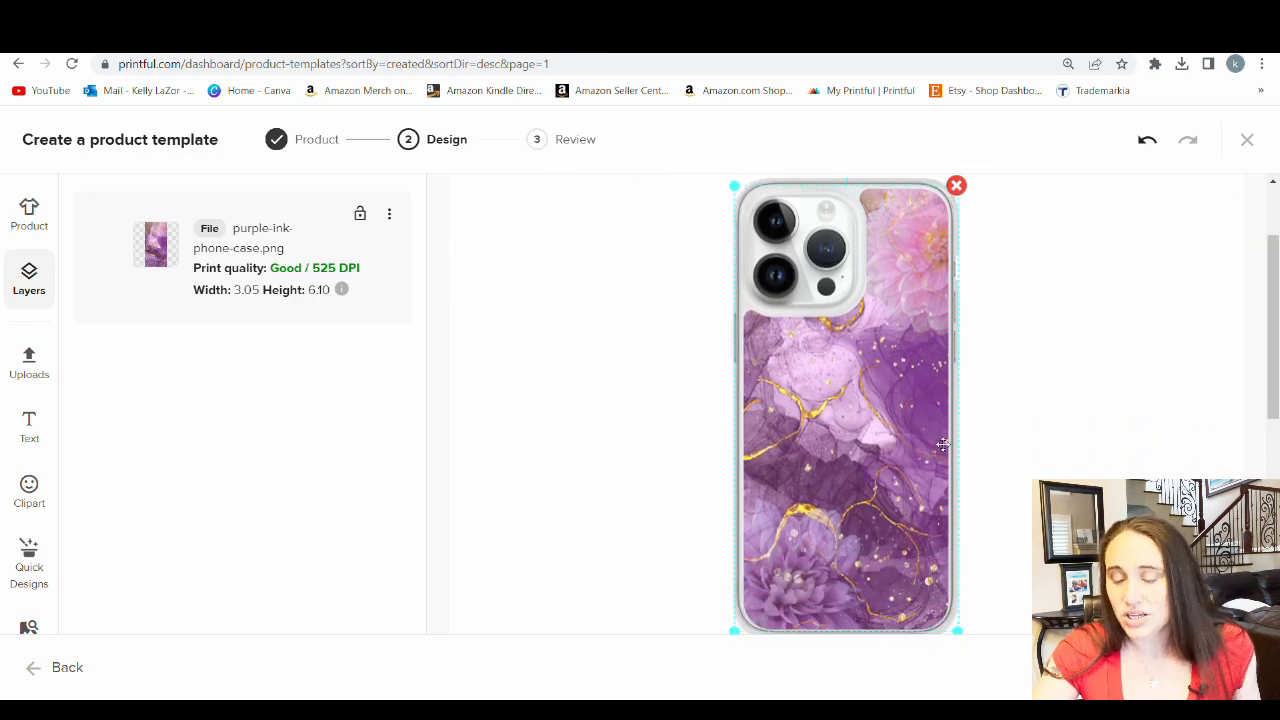
scroll(1003, 320, "down", 3)
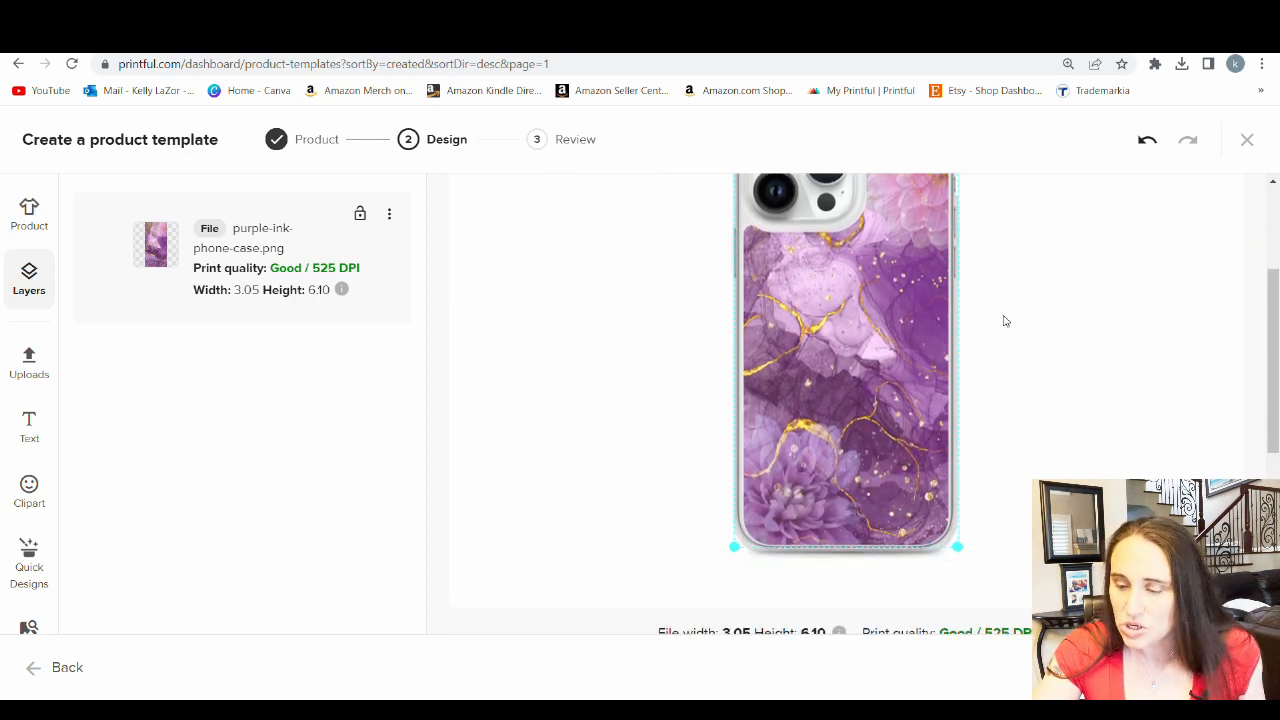
scroll(908, 429, "up", 3)
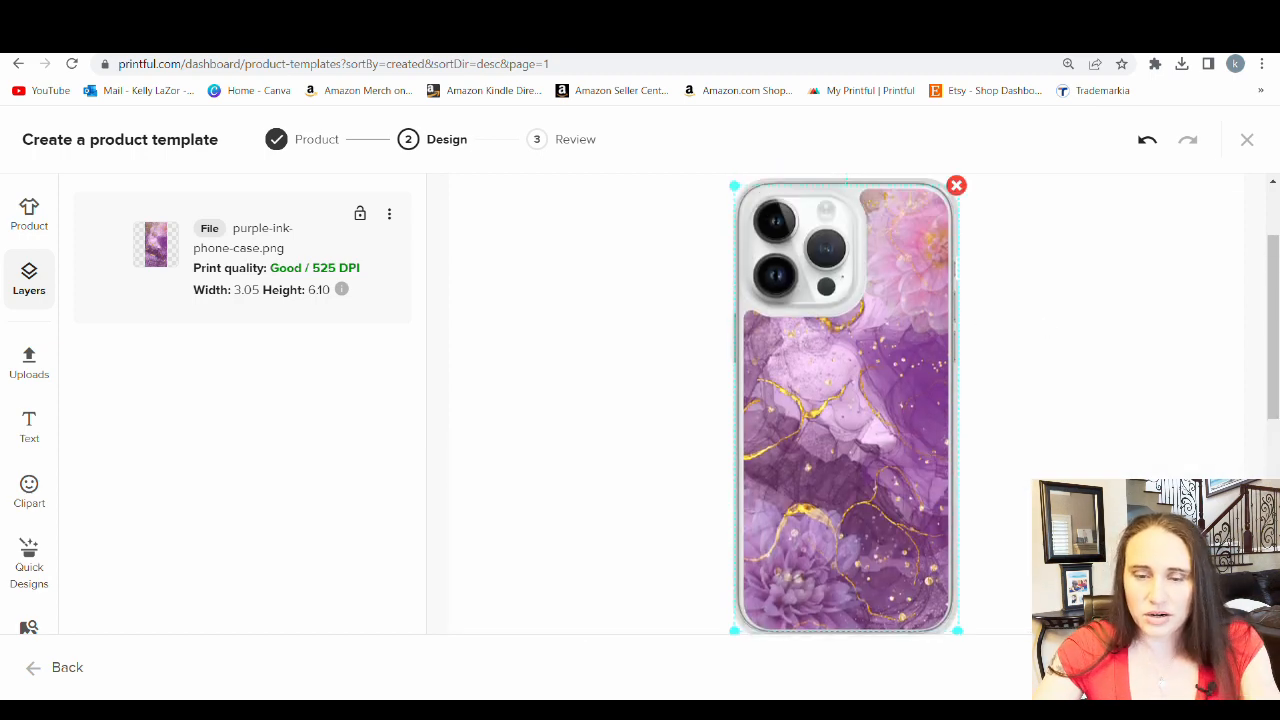
Continue to the review stage, title the template "Purple ink Clear Case for iPhone®" and save it
left_click(1190, 667)
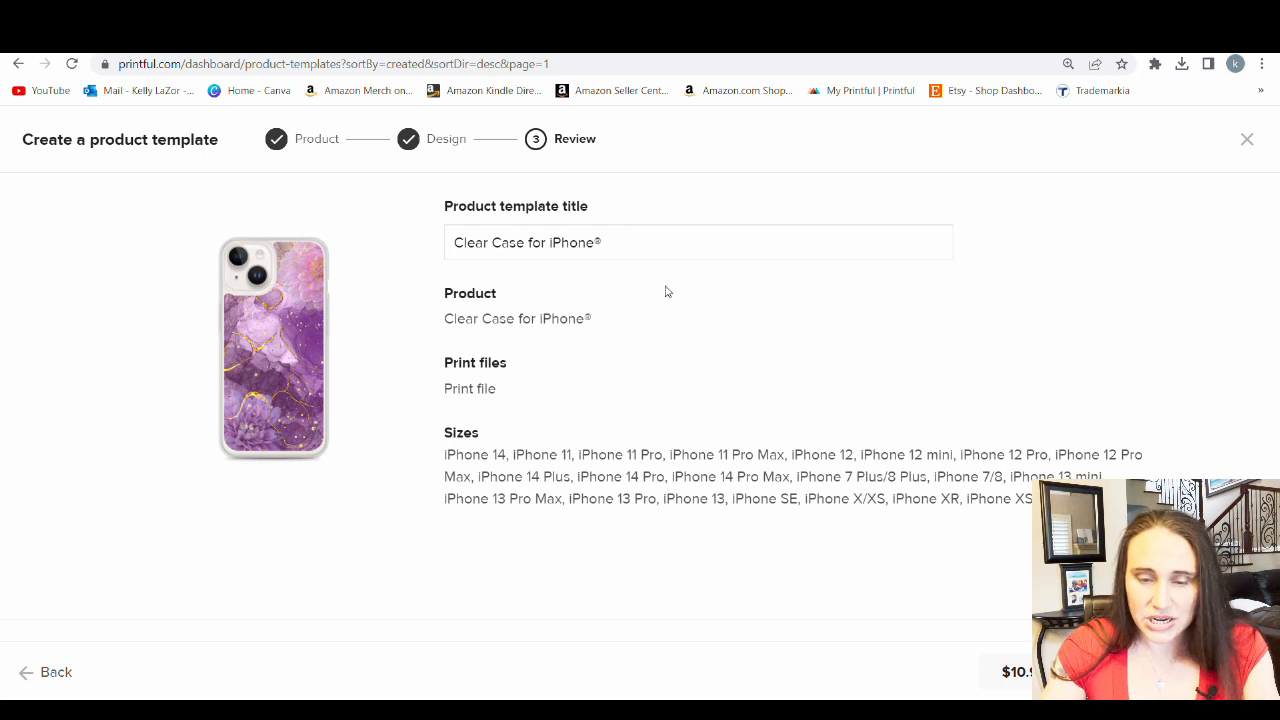
left_click(459, 246)
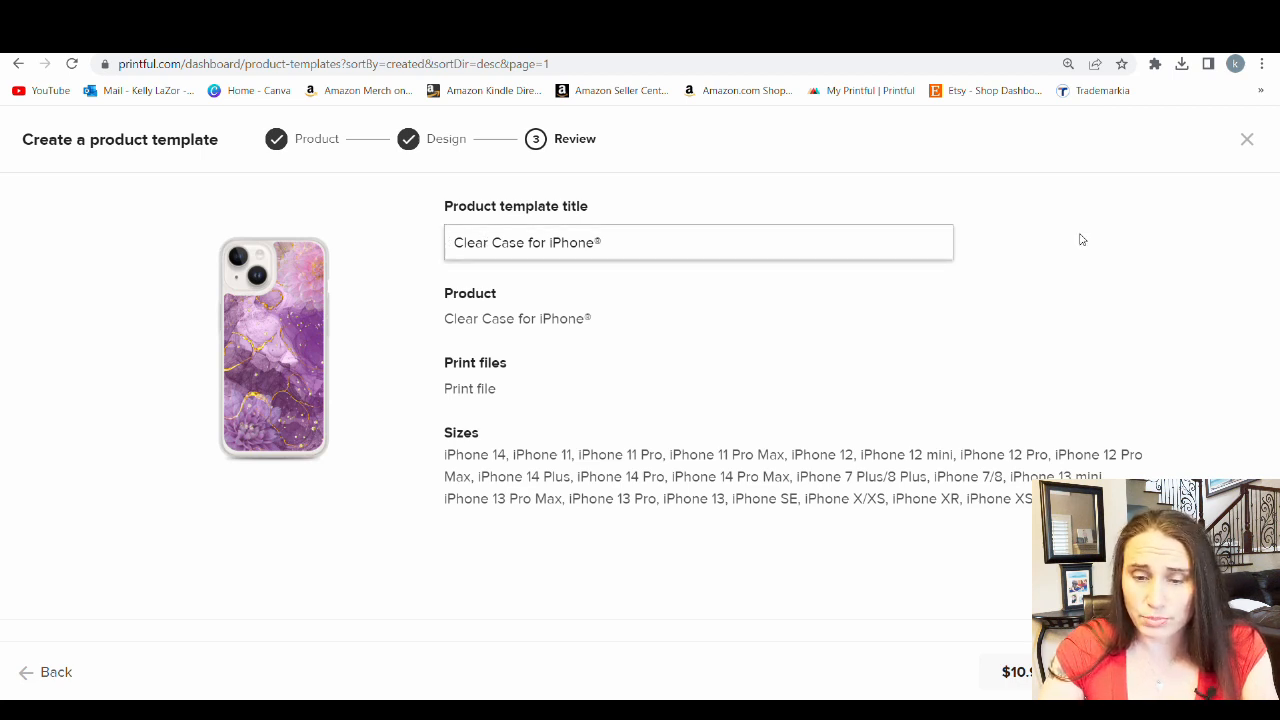
type("Purple ")
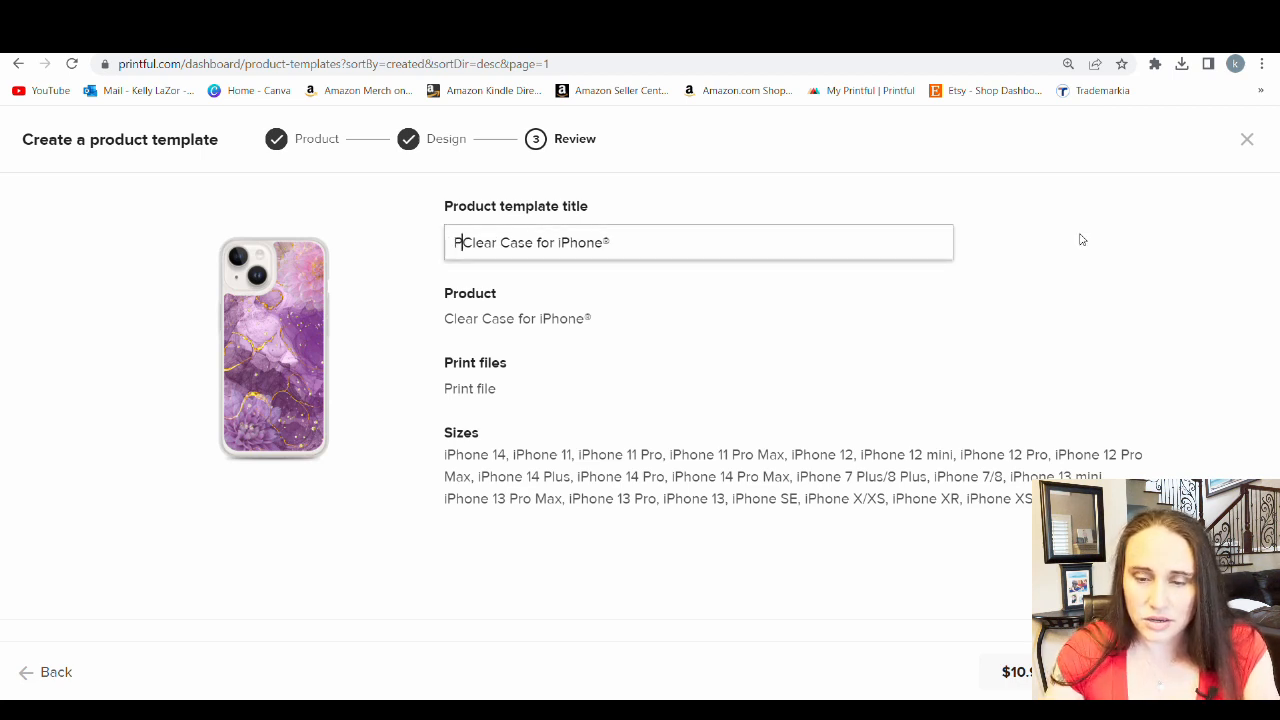
type("ink")
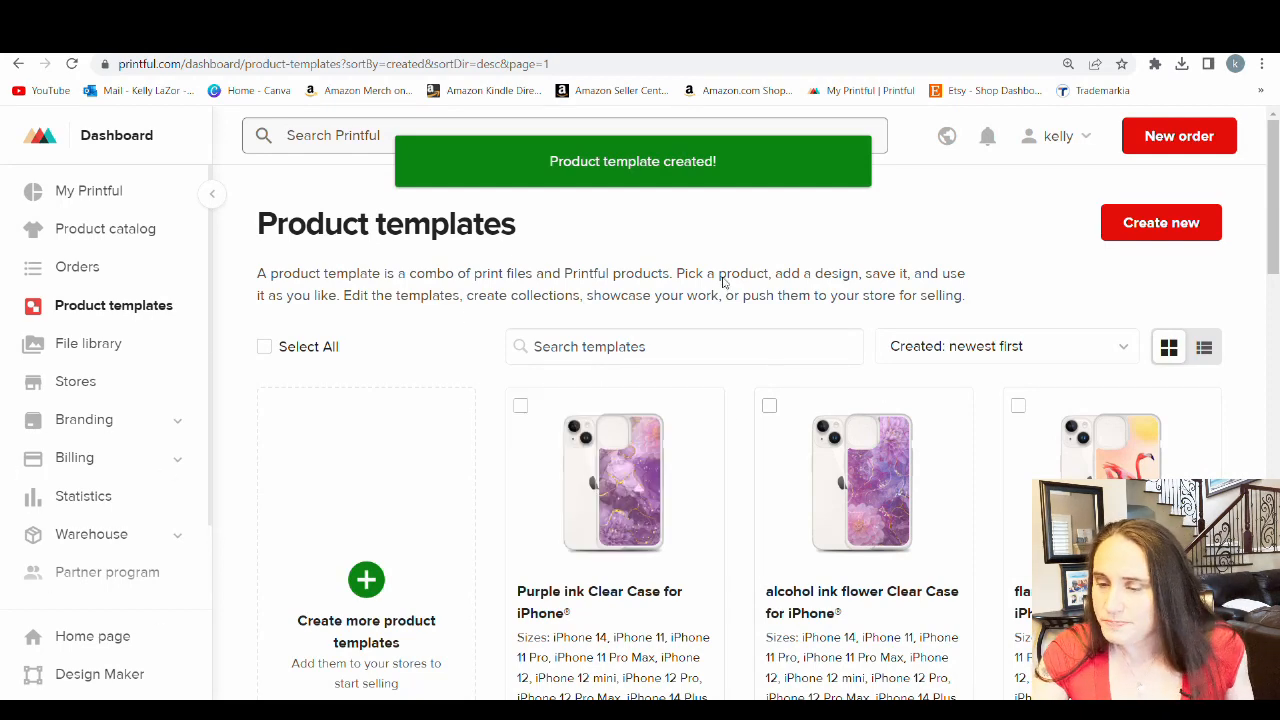
Start another template with the recently viewed Clear Case for iPhone and apply flamingo-phone-case-(2).png from the store's file library
scroll(724, 280, "down", 1)
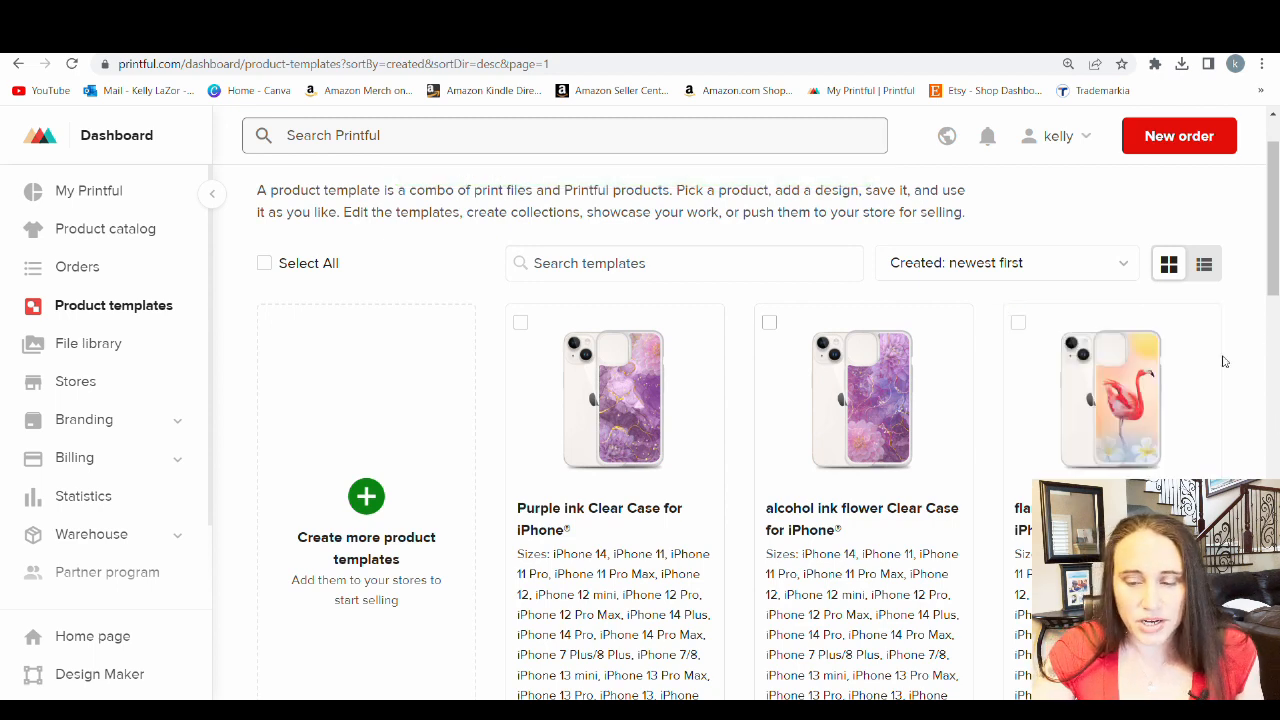
mouse_move(1202, 470)
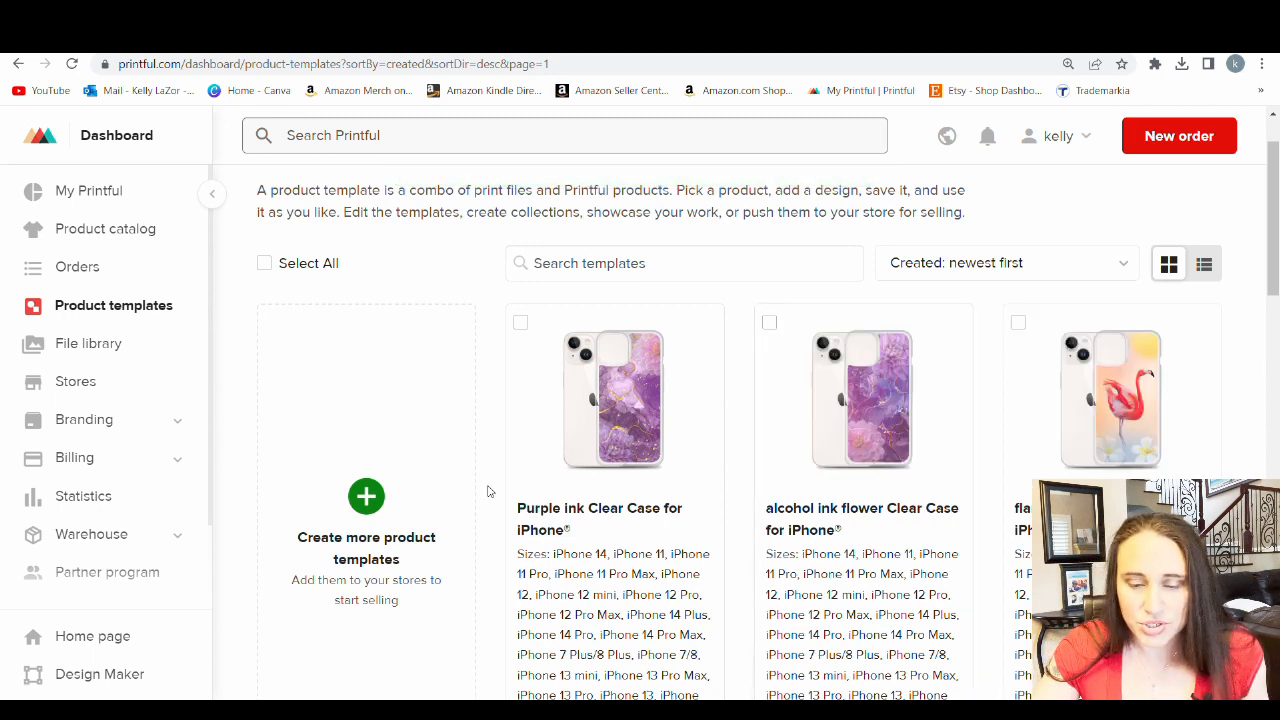
left_click(365, 497)
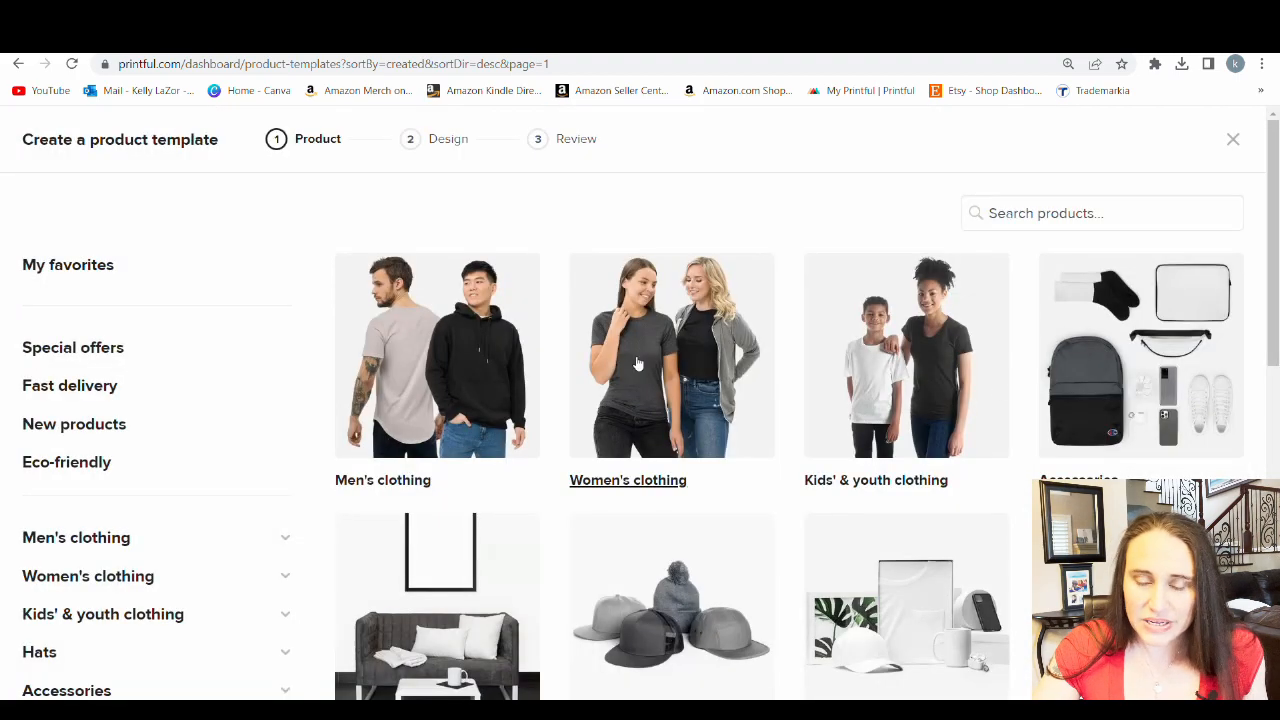
scroll(666, 463, "down", 4)
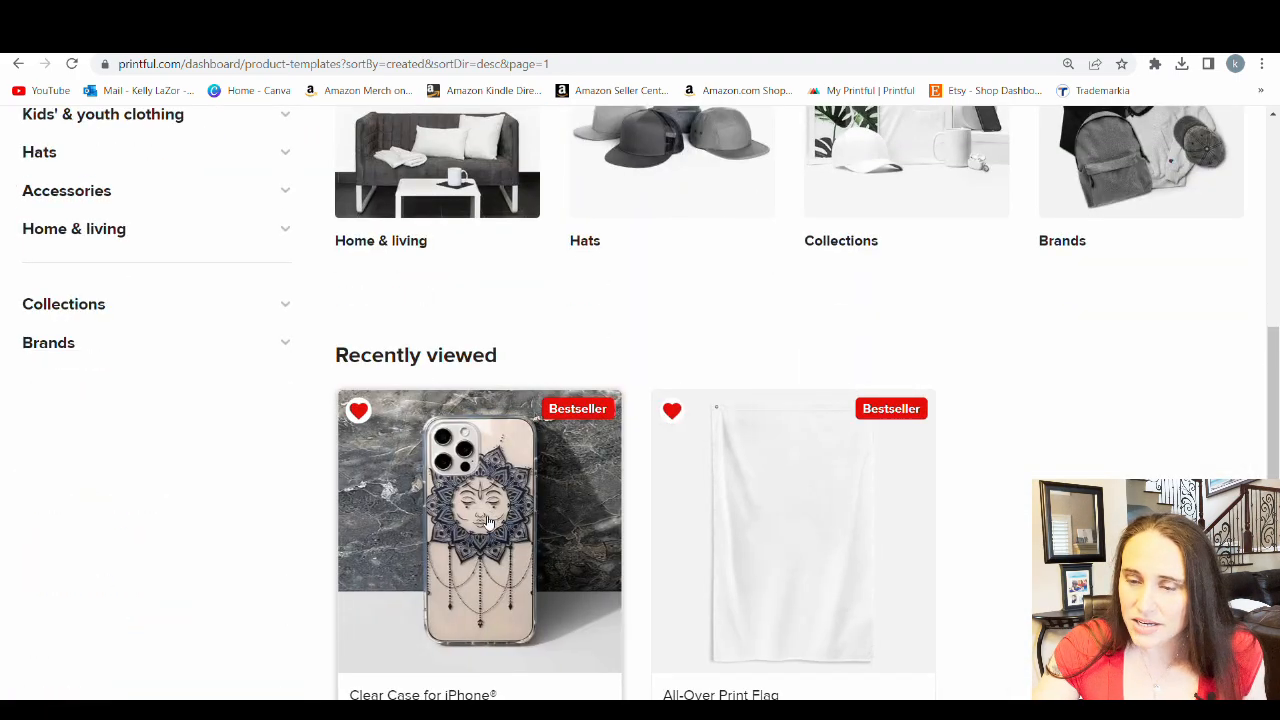
left_click(488, 521)
left_click(903, 519)
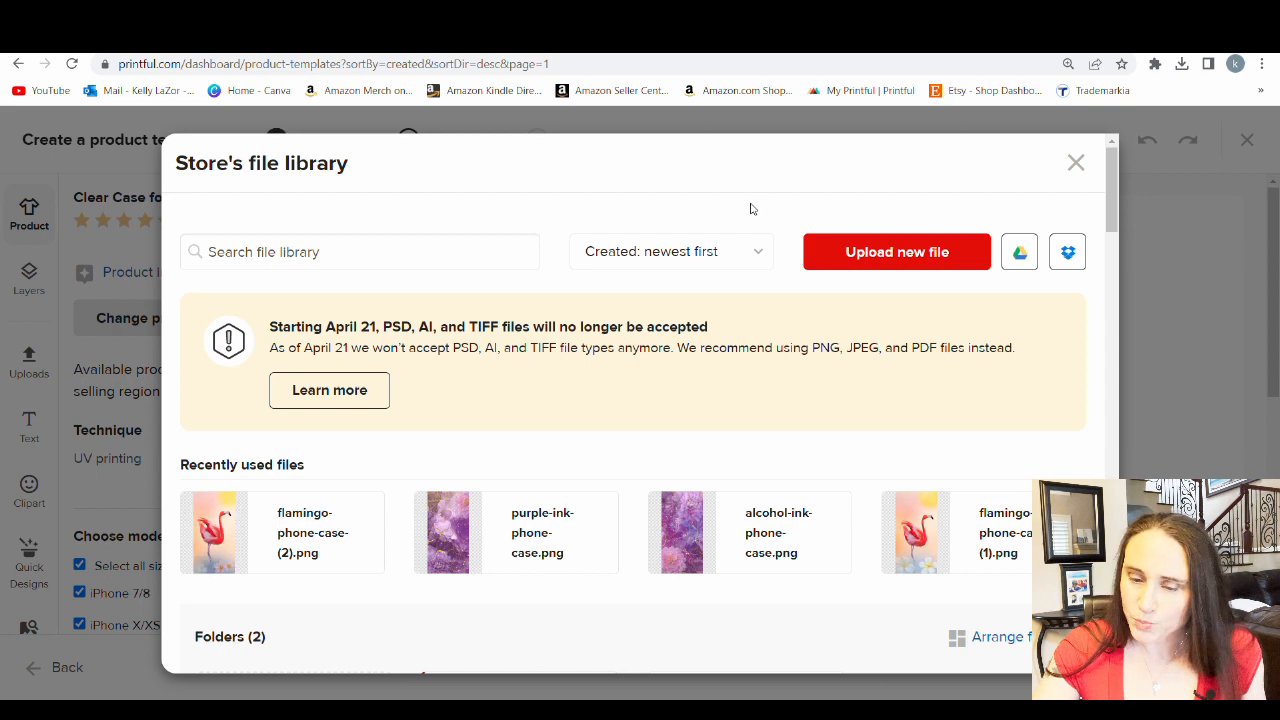
left_click(282, 528)
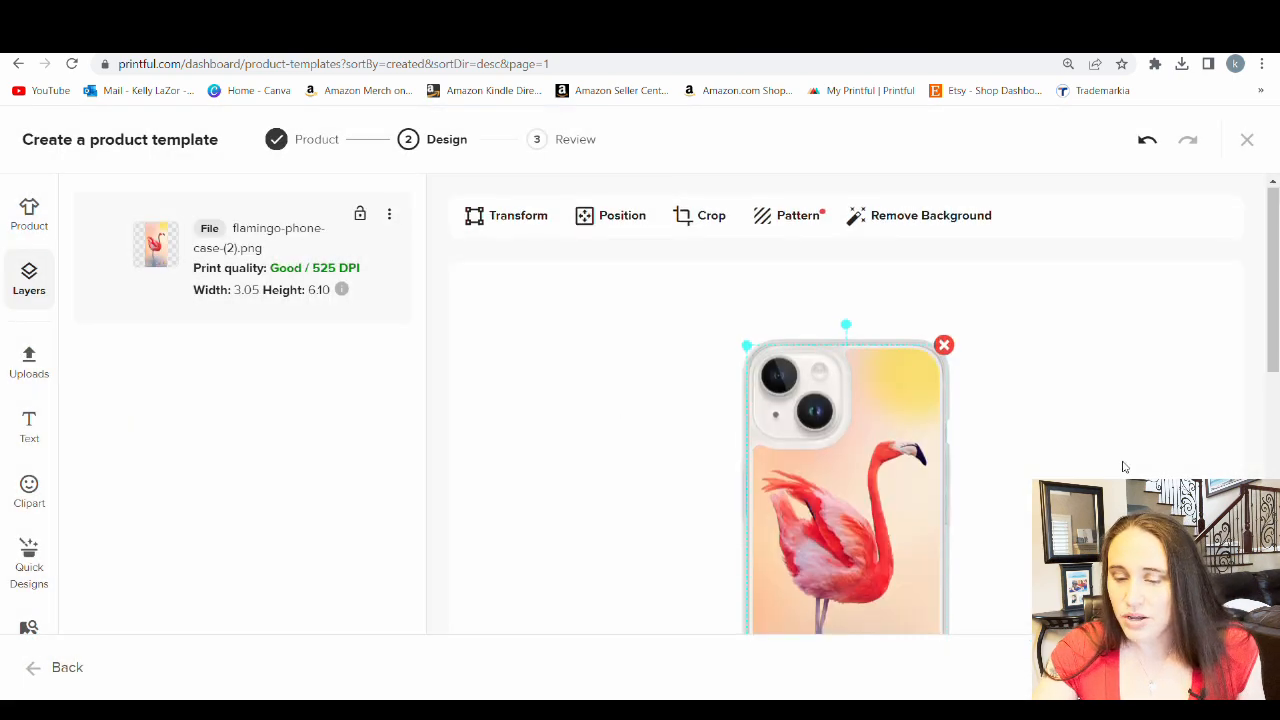
Examine the flamingo design's fit on the iPhone 14 and iPhone 14 Pro Max previews, including the camera area and lower flowers
scroll(1125, 452, "down", 1)
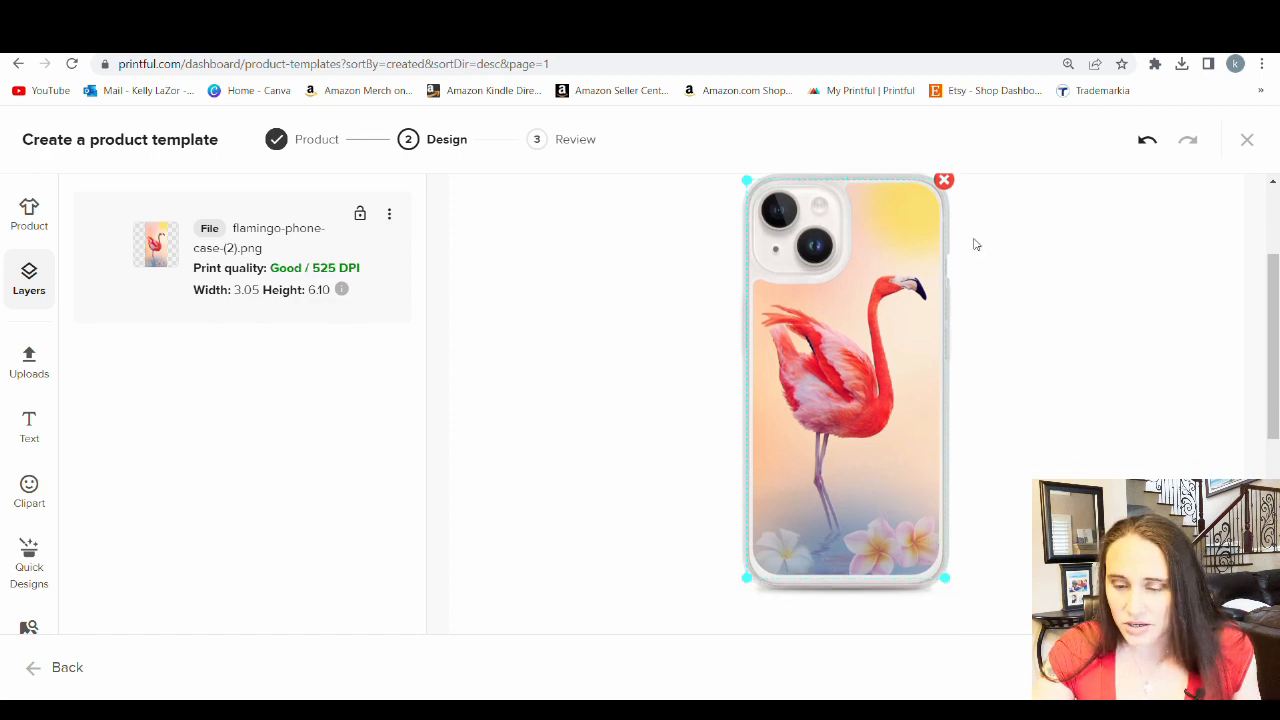
scroll(1003, 446, "down", 5)
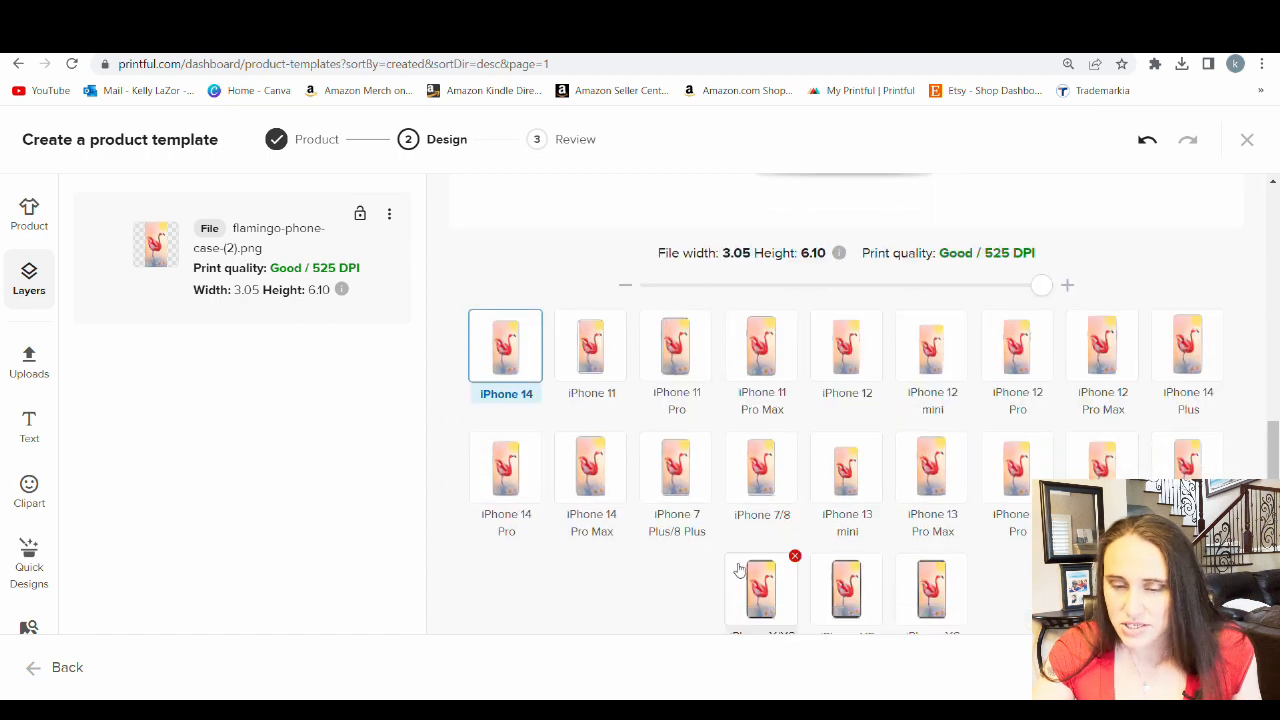
scroll(738, 570, "down", 1)
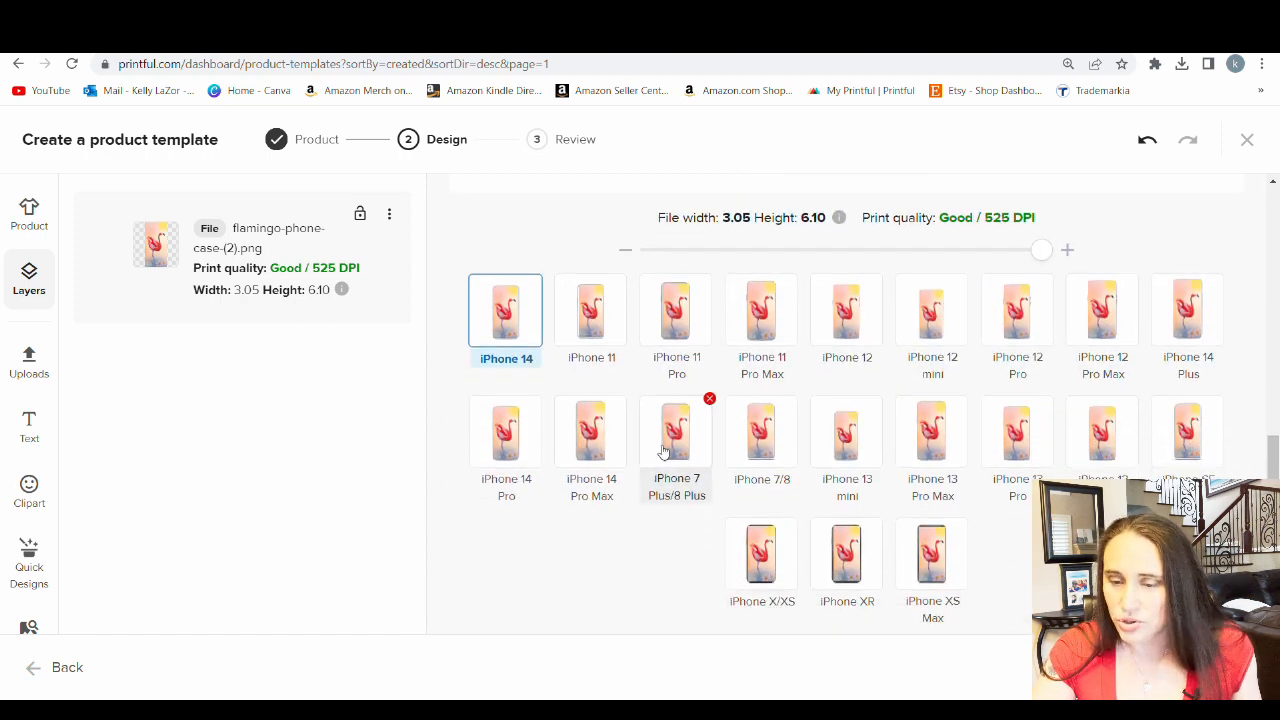
left_click(605, 460)
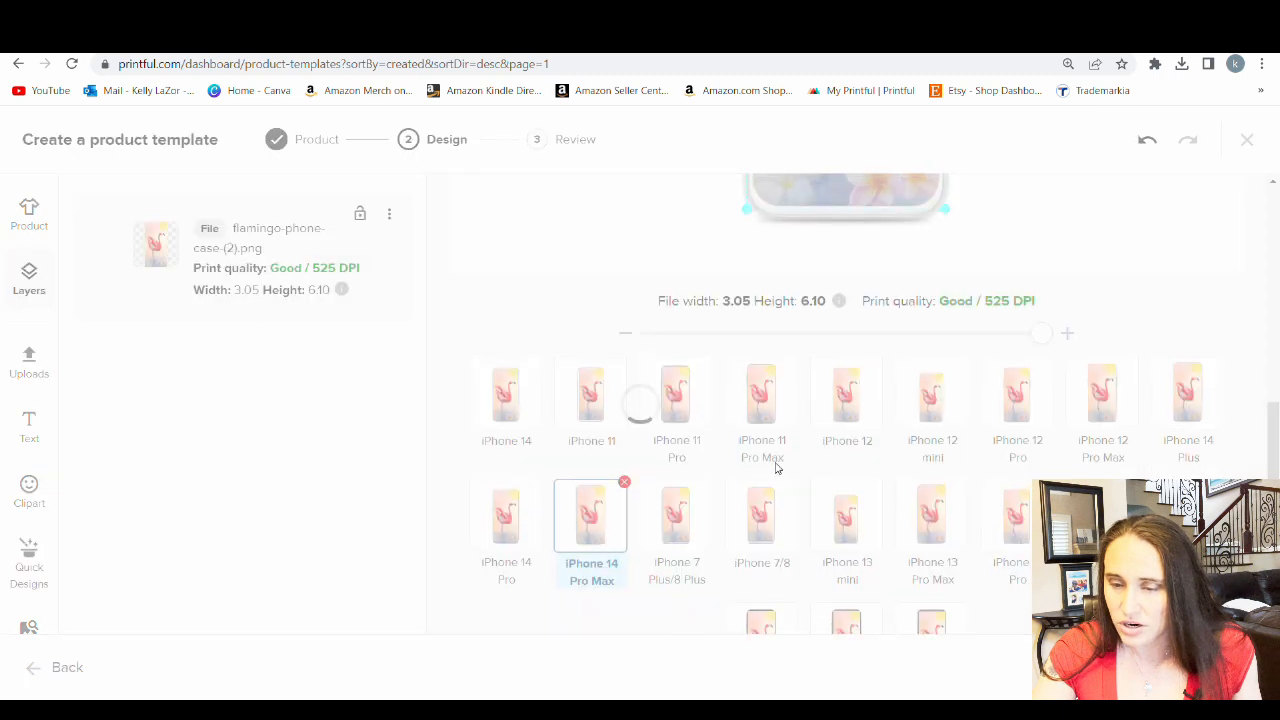
scroll(908, 532, "up", 5)
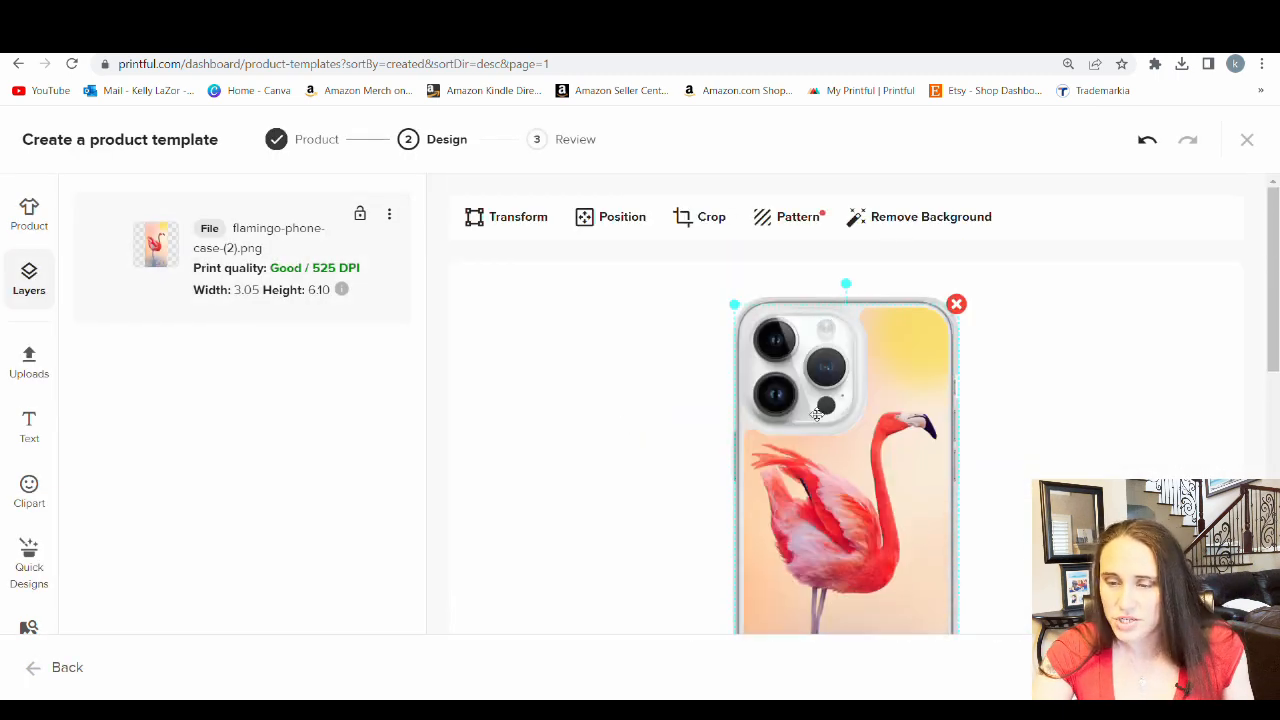
scroll(982, 325, "down", 3)
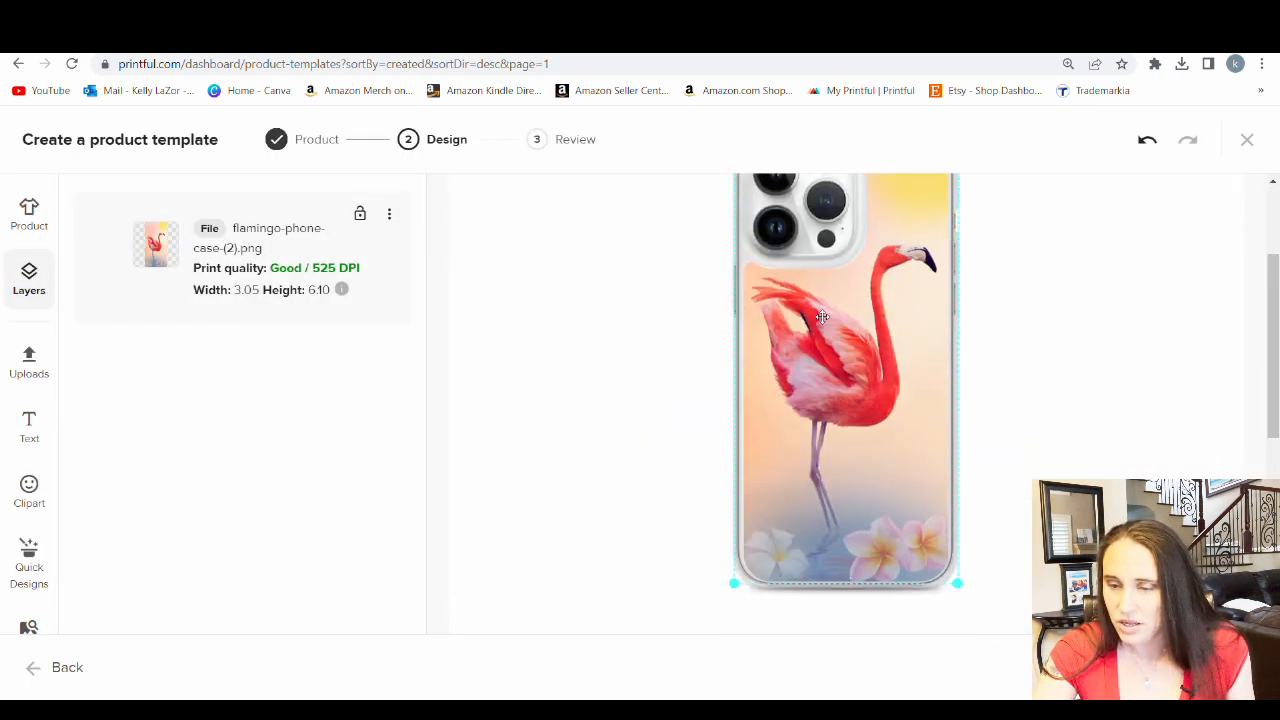
scroll(899, 217, "up", 3)
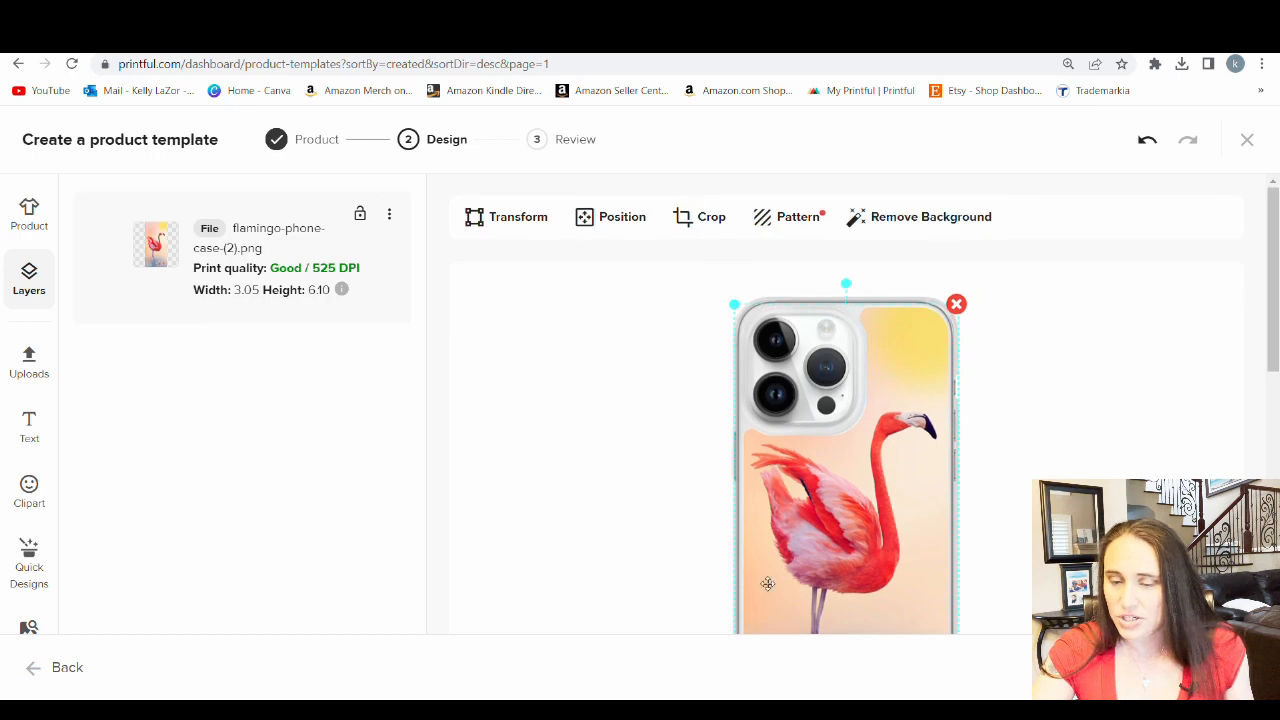
scroll(940, 455, "down", 3)
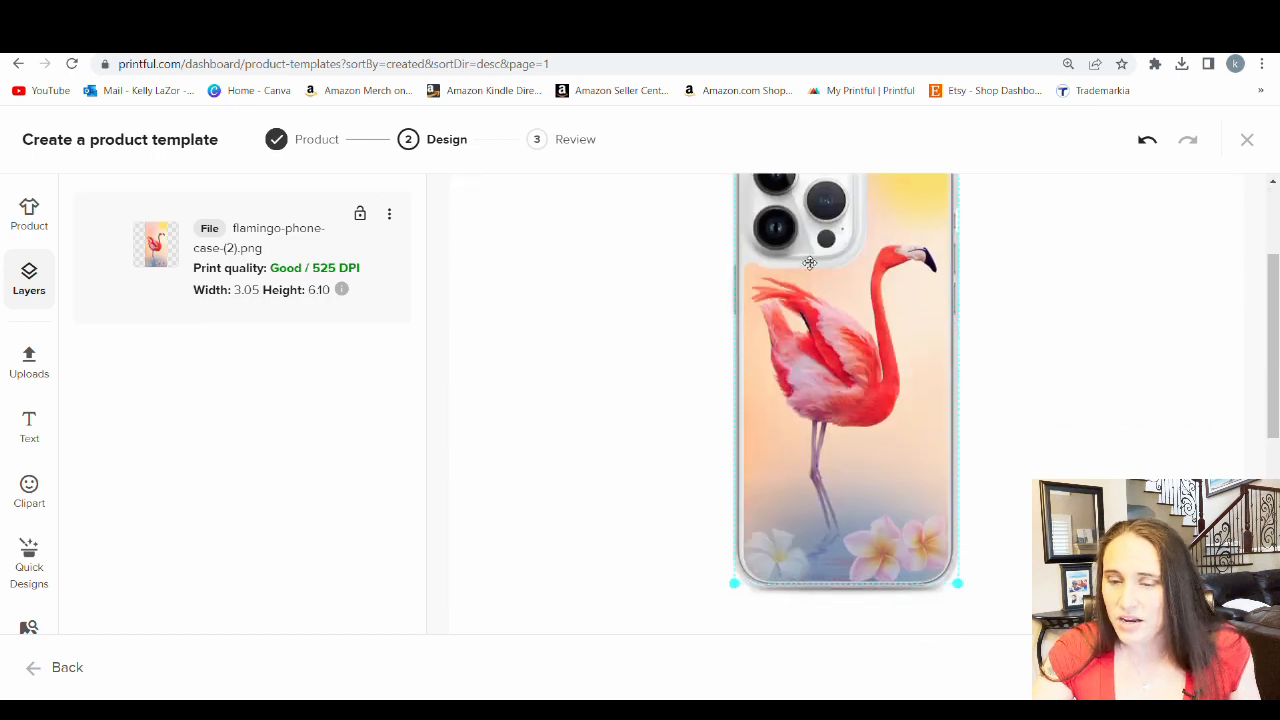
scroll(1066, 309, "down", 2)
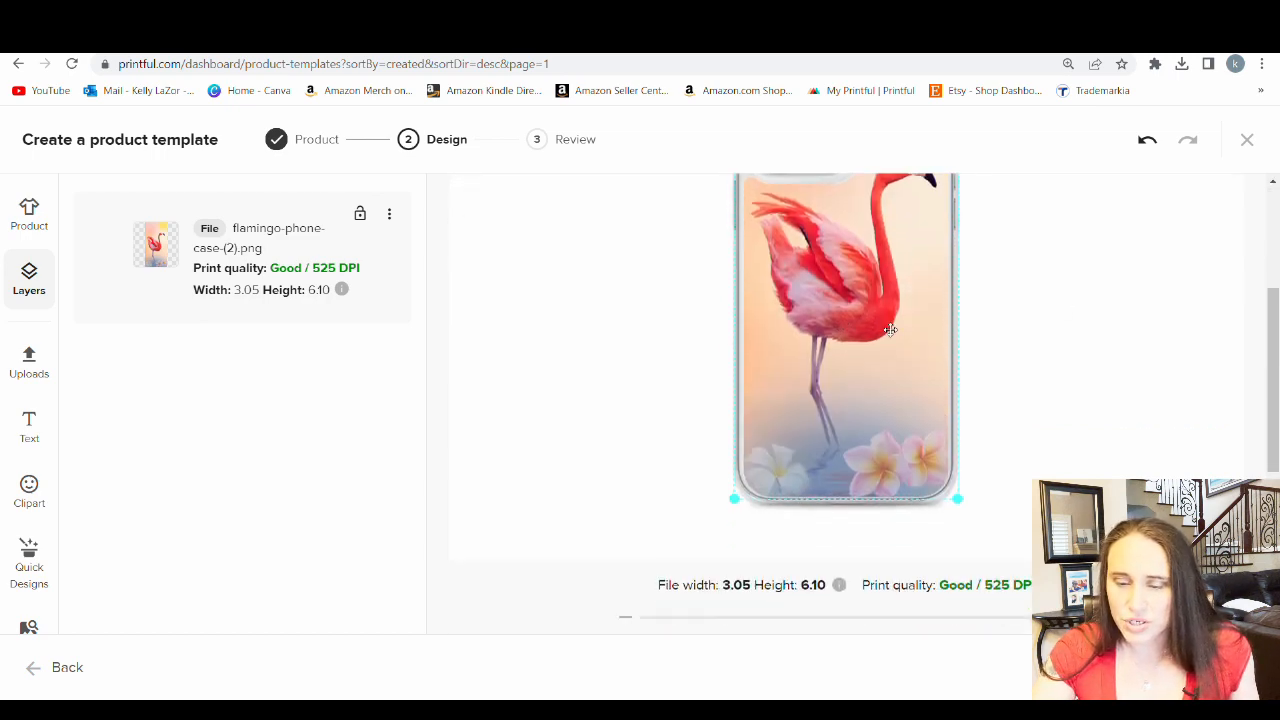
scroll(697, 317, "up", 3)
Preview the flamingo design on the iPhone 7/8 and check its placement from camera cutout to bottom edge
scroll(855, 290, "down", 5)
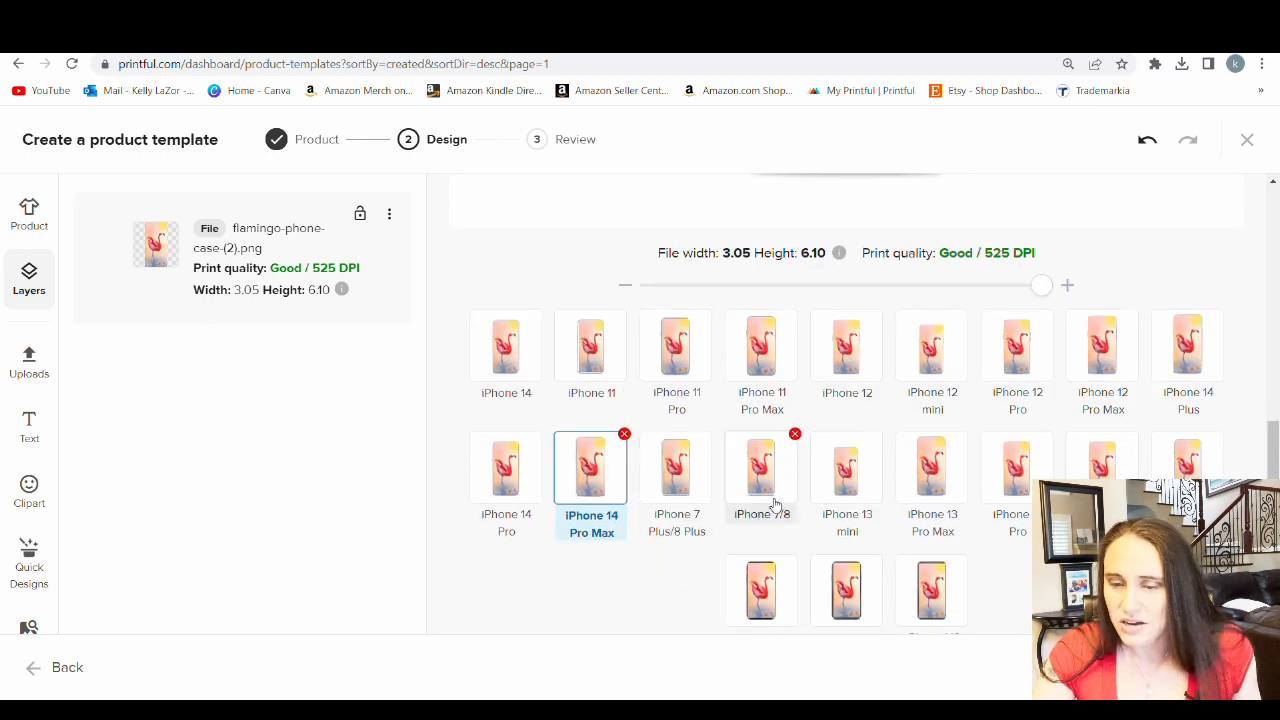
left_click(762, 505)
scroll(826, 540, "up", 5)
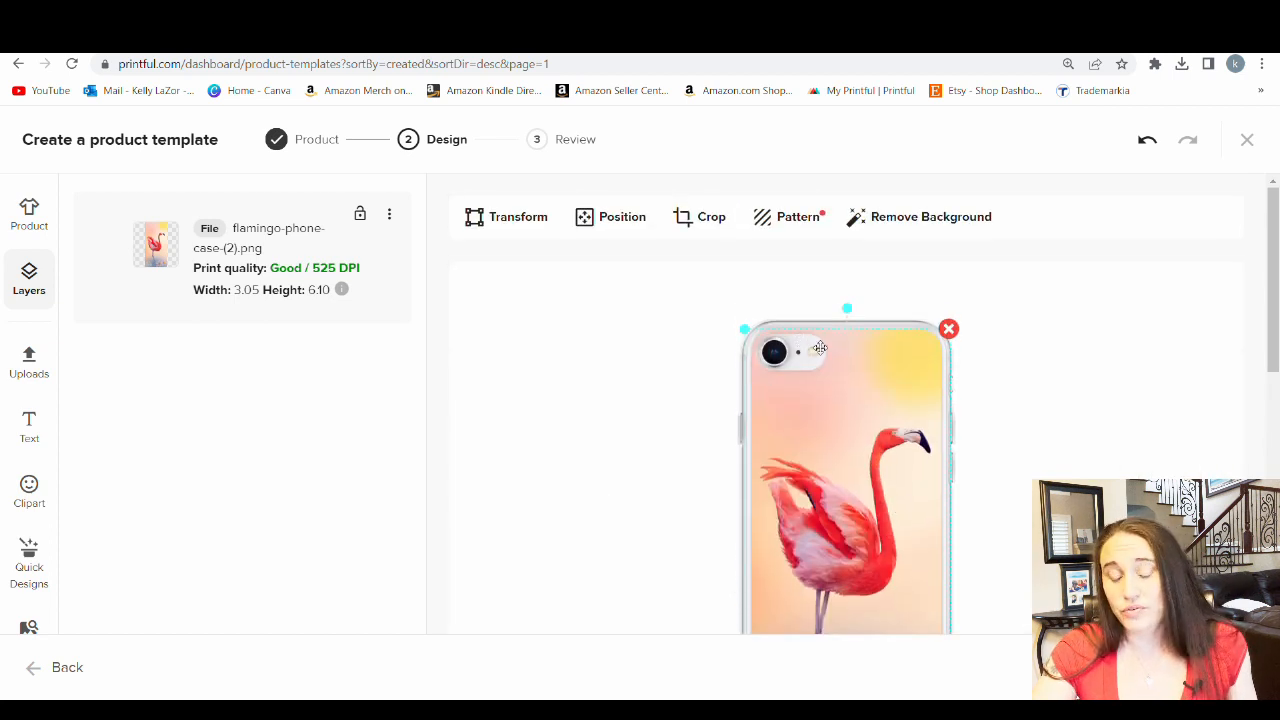
scroll(1046, 380, "down", 2)
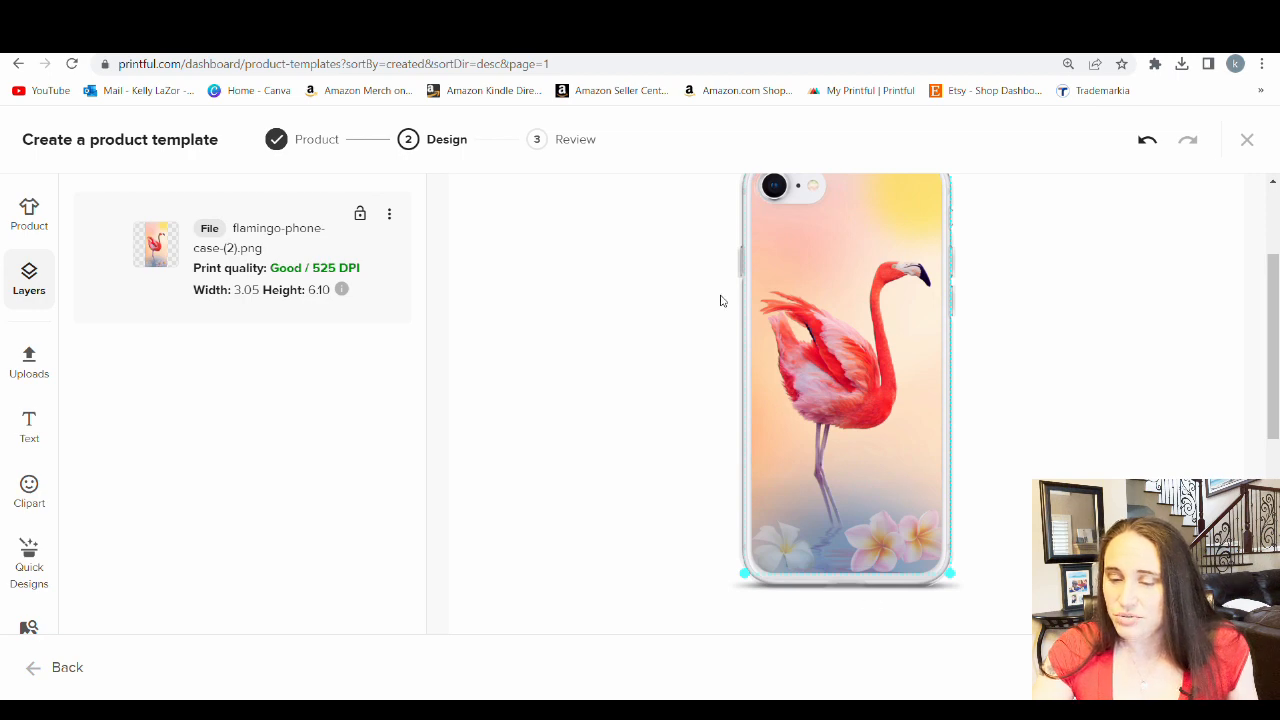
scroll(1010, 317, "up", 2)
Check how the flamingo sits below the camera on the iPhone 11 Pro Max and iPhone SE previews
scroll(927, 424, "down", 6)
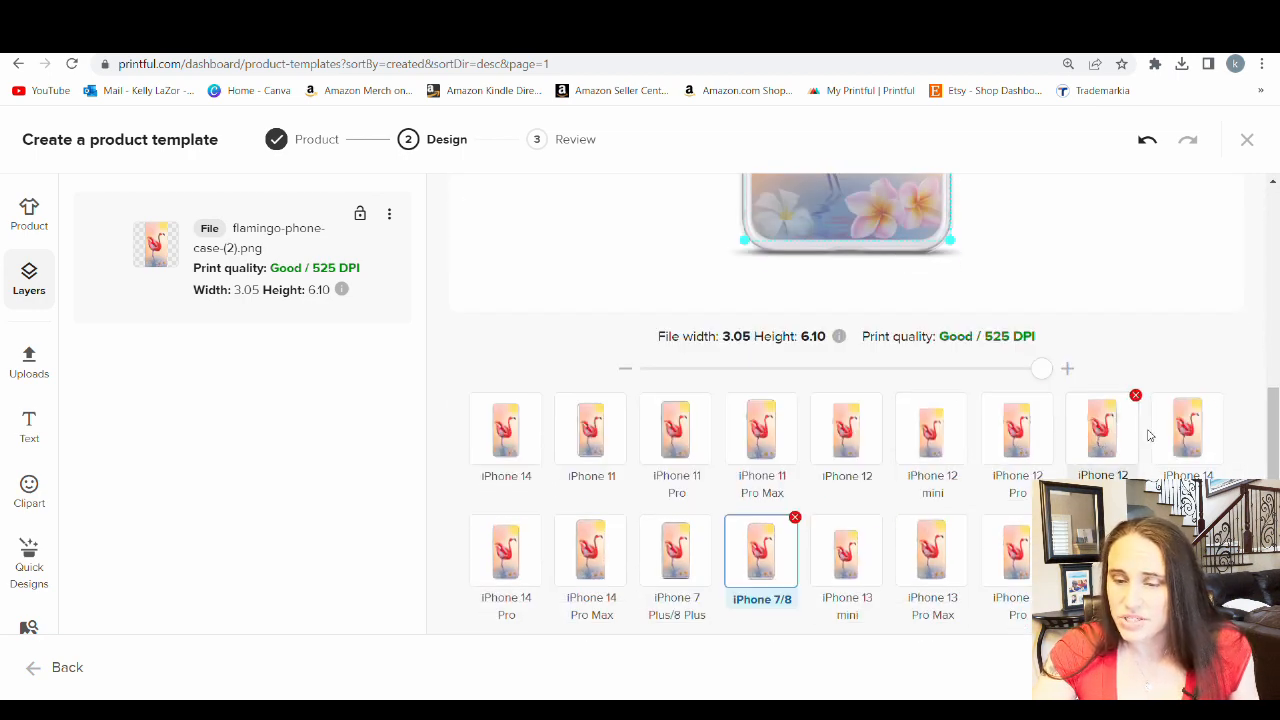
left_click(782, 434)
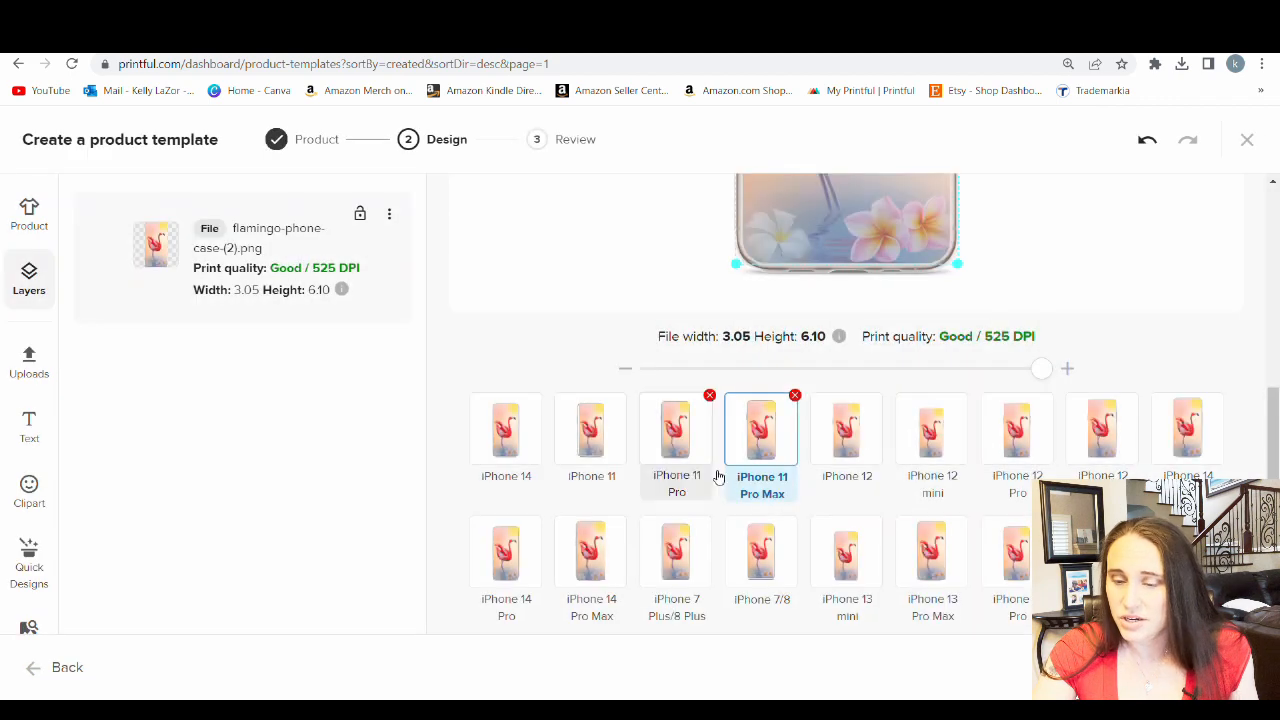
scroll(718, 478, "up", 5)
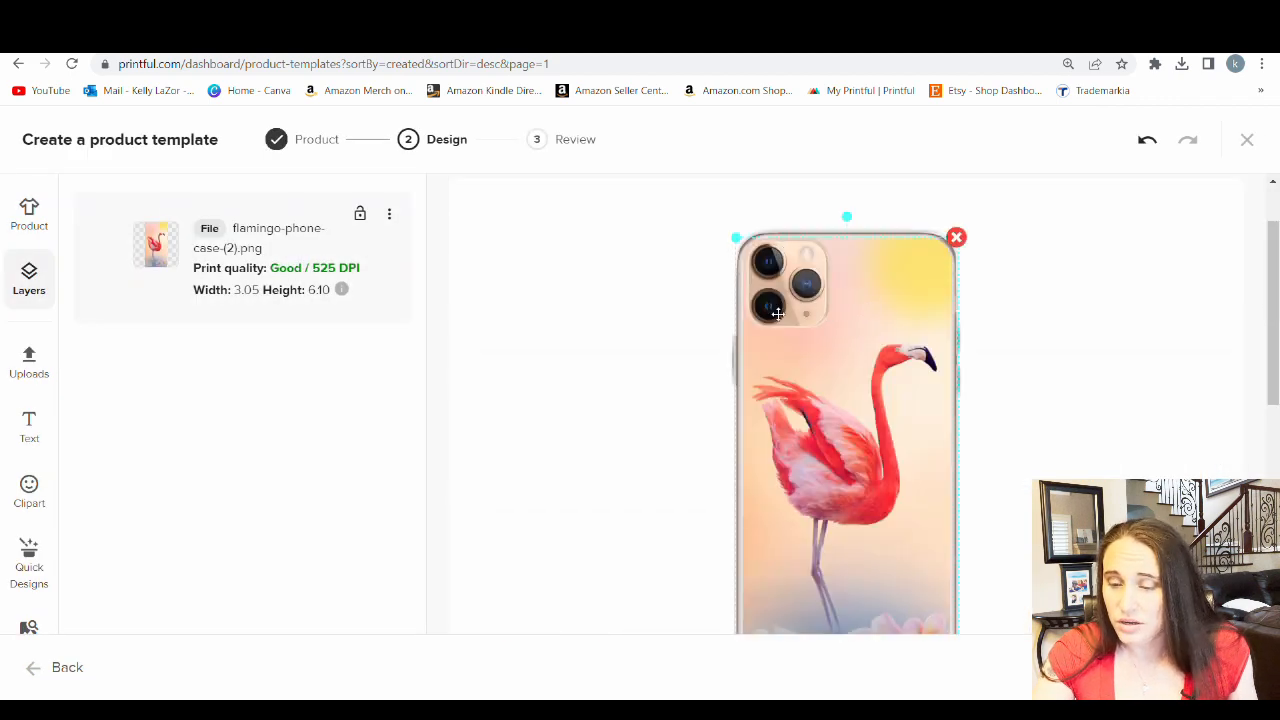
scroll(790, 313, "down", 5)
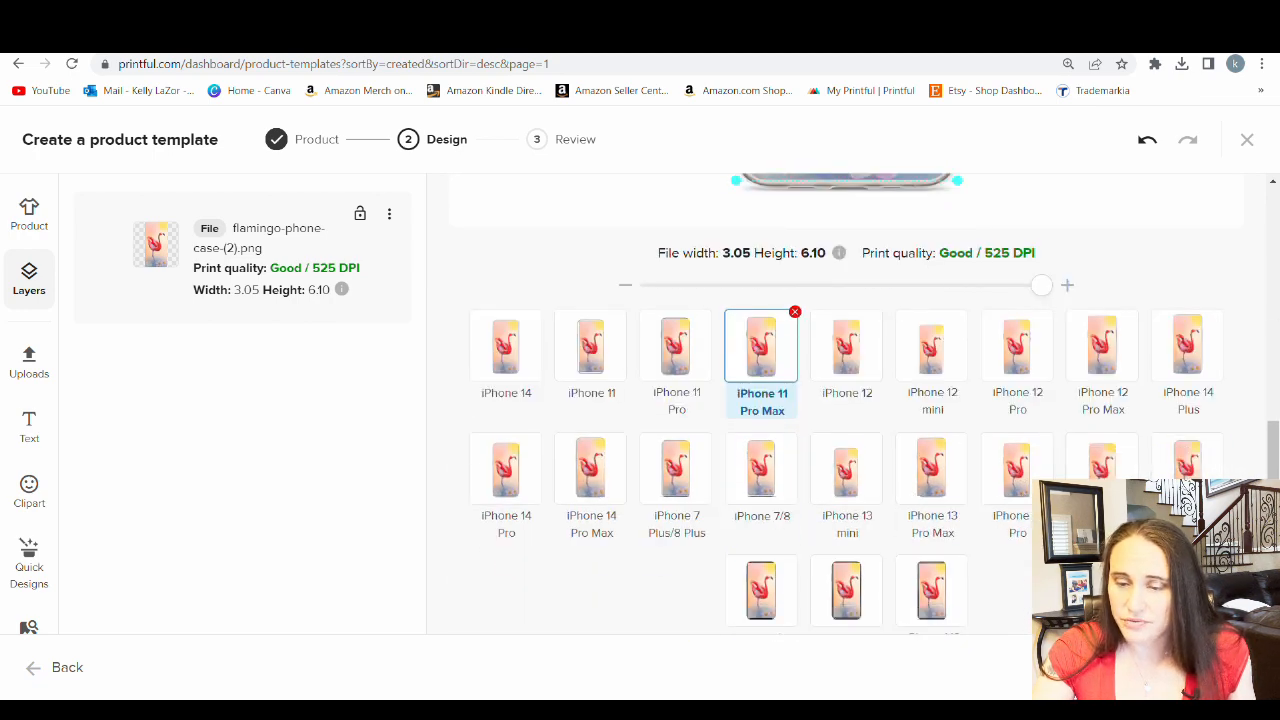
left_click(1183, 468)
scroll(1040, 410, "up", 4)
scroll(1006, 406, "up", 1)
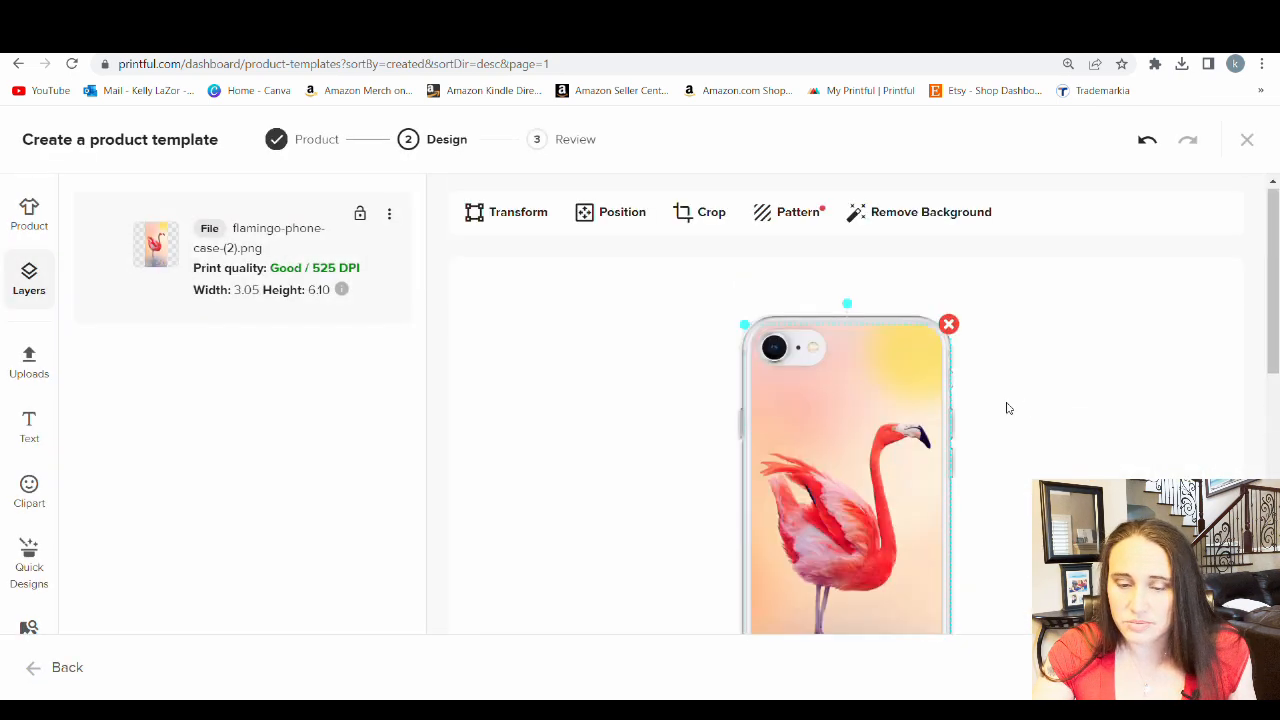
Preview the flamingo design on the iPhone 12 mini and check its placement around the camera and lower flowers
scroll(900, 380, "down", 5)
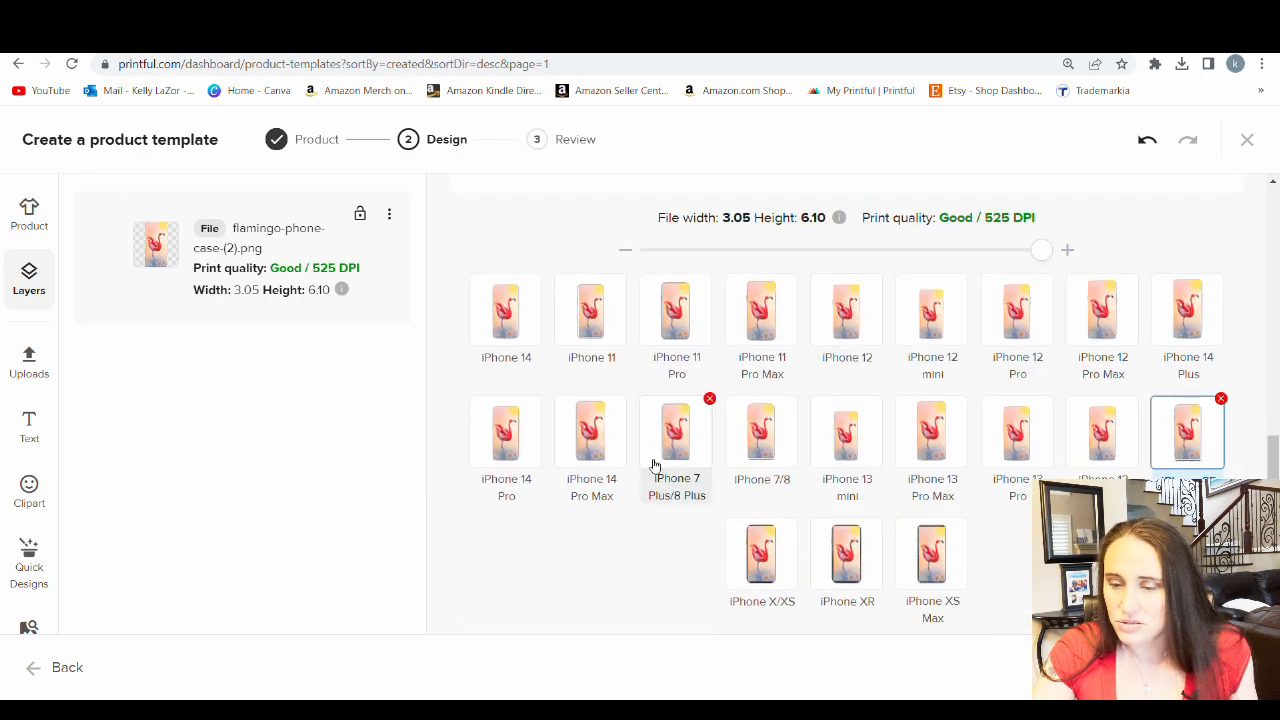
left_click(940, 310)
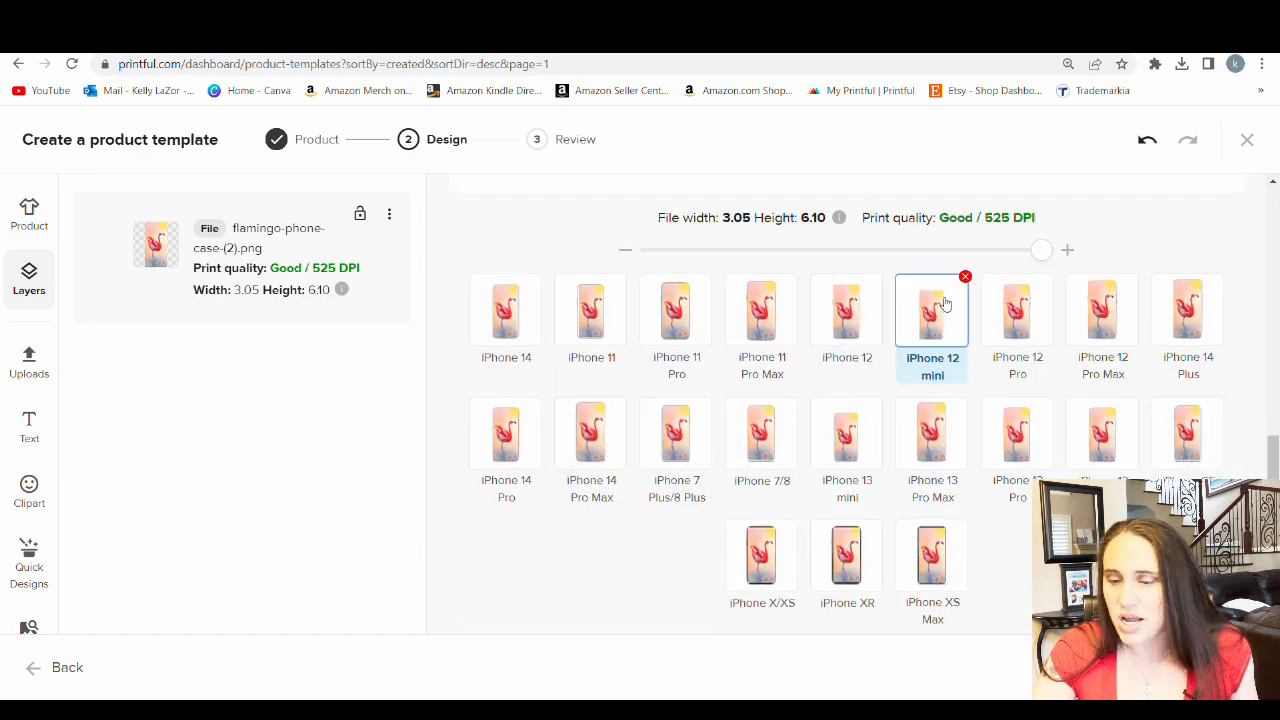
scroll(1010, 398, "up", 2)
scroll(1010, 399, "up", 3)
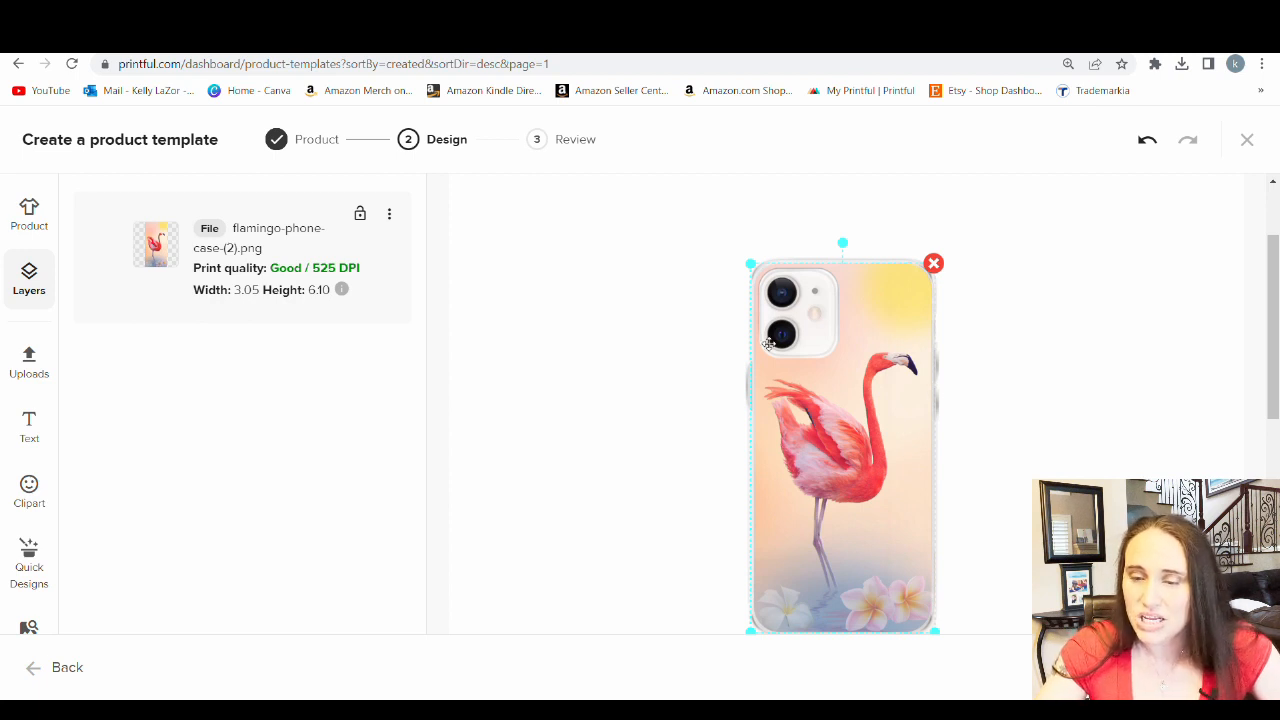
scroll(920, 300, "down", 2)
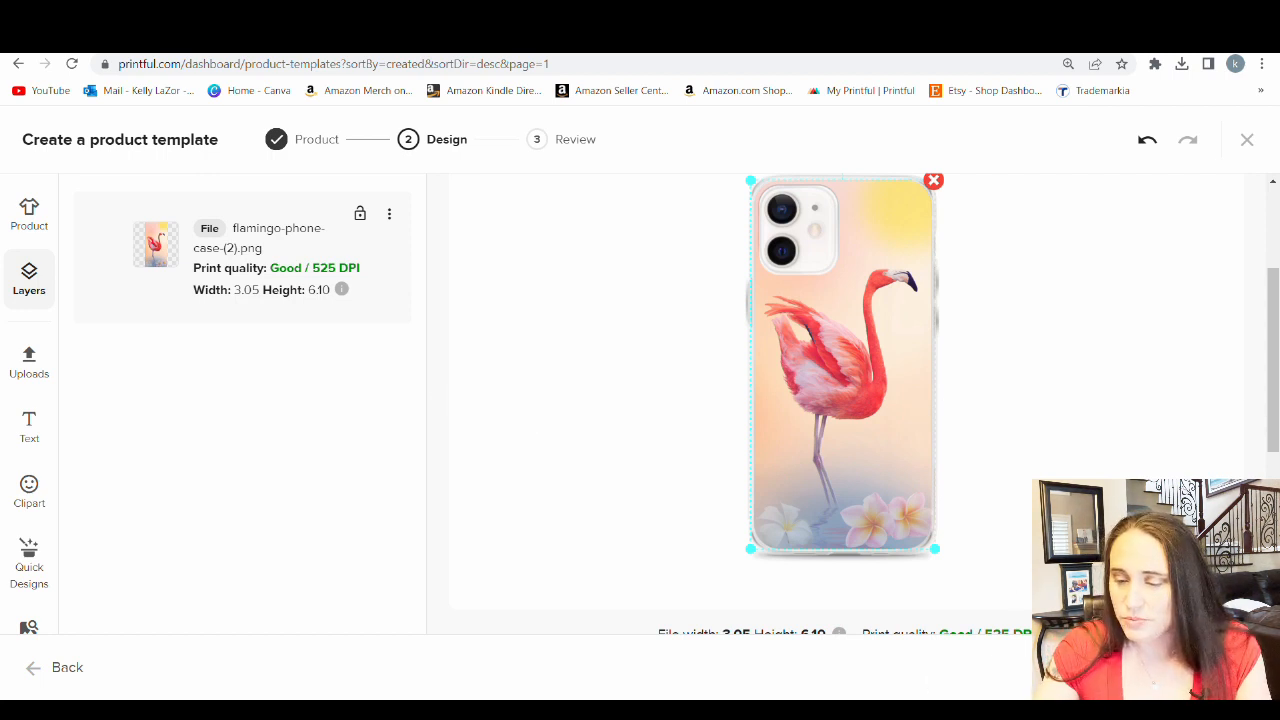
Proceed to the review, title the template "flamingo Clear Case for iPhone®" and save it
left_click(1190, 667)
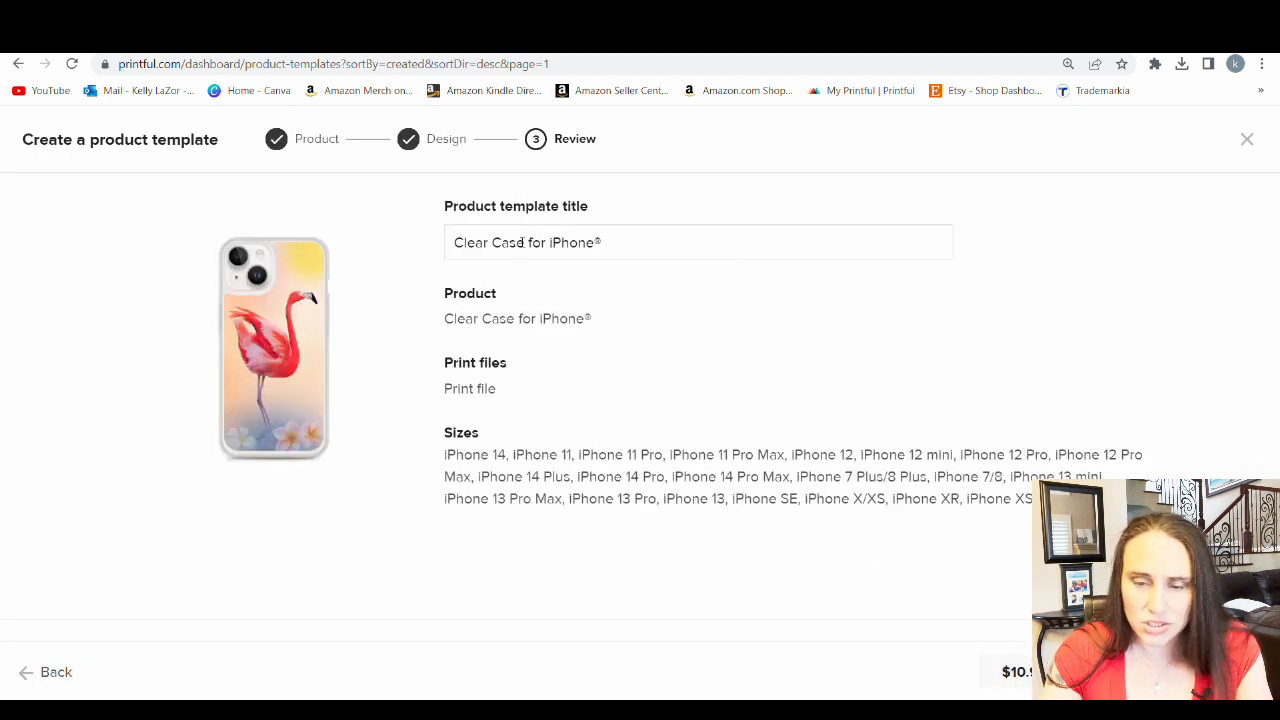
left_click(453, 243)
type("flam")
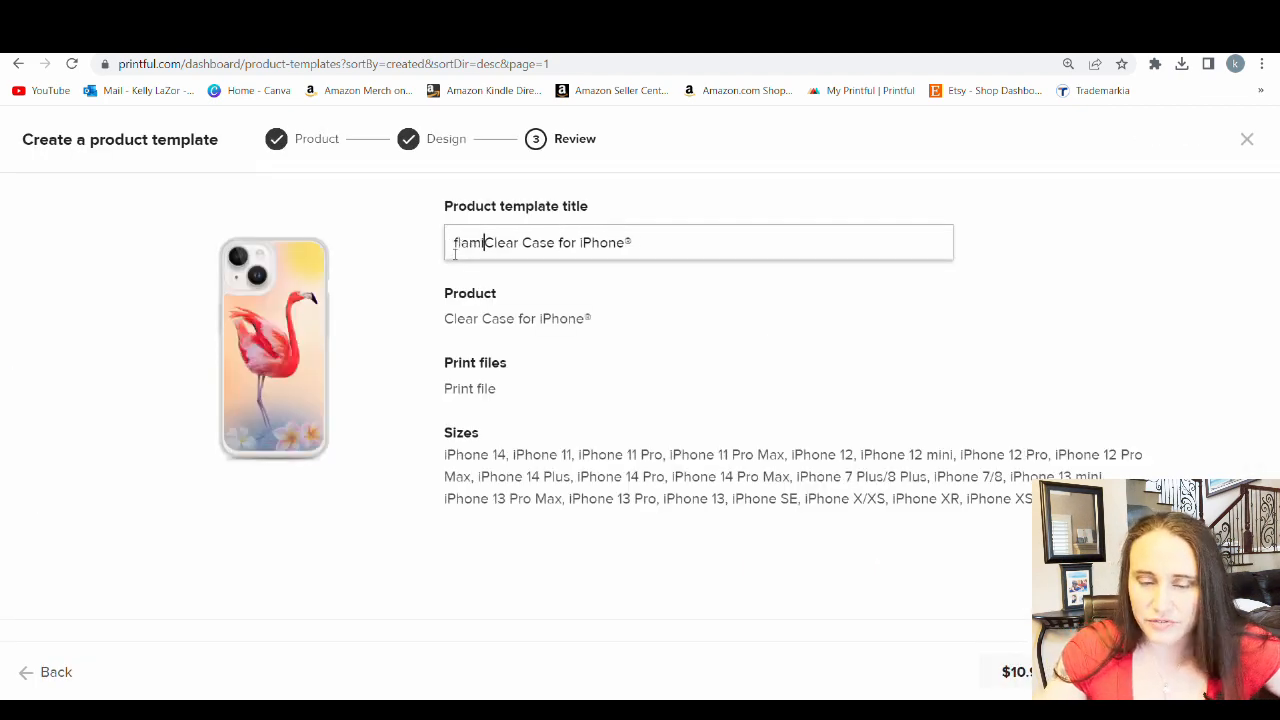
type("ingo")
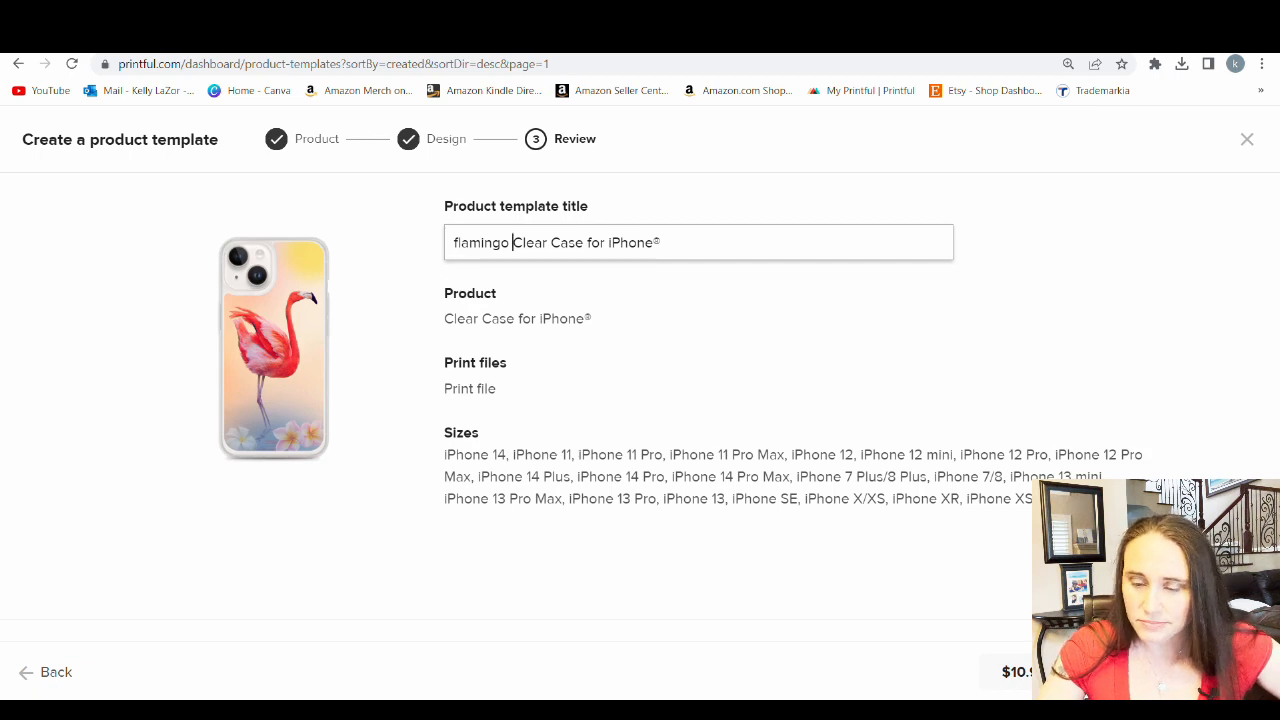
left_click(1172, 672)
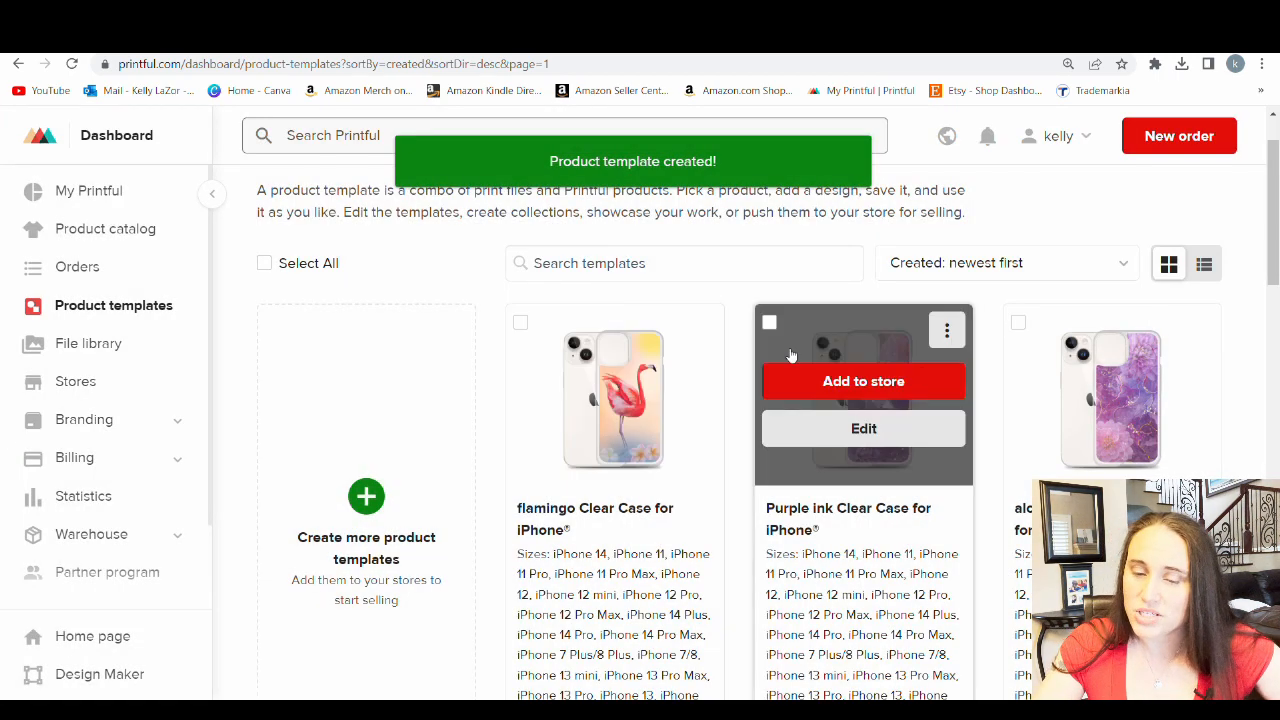
Start a mockup download for the flamingo Clear Case template using the ready-made basic mockups
mouse_move(617, 425)
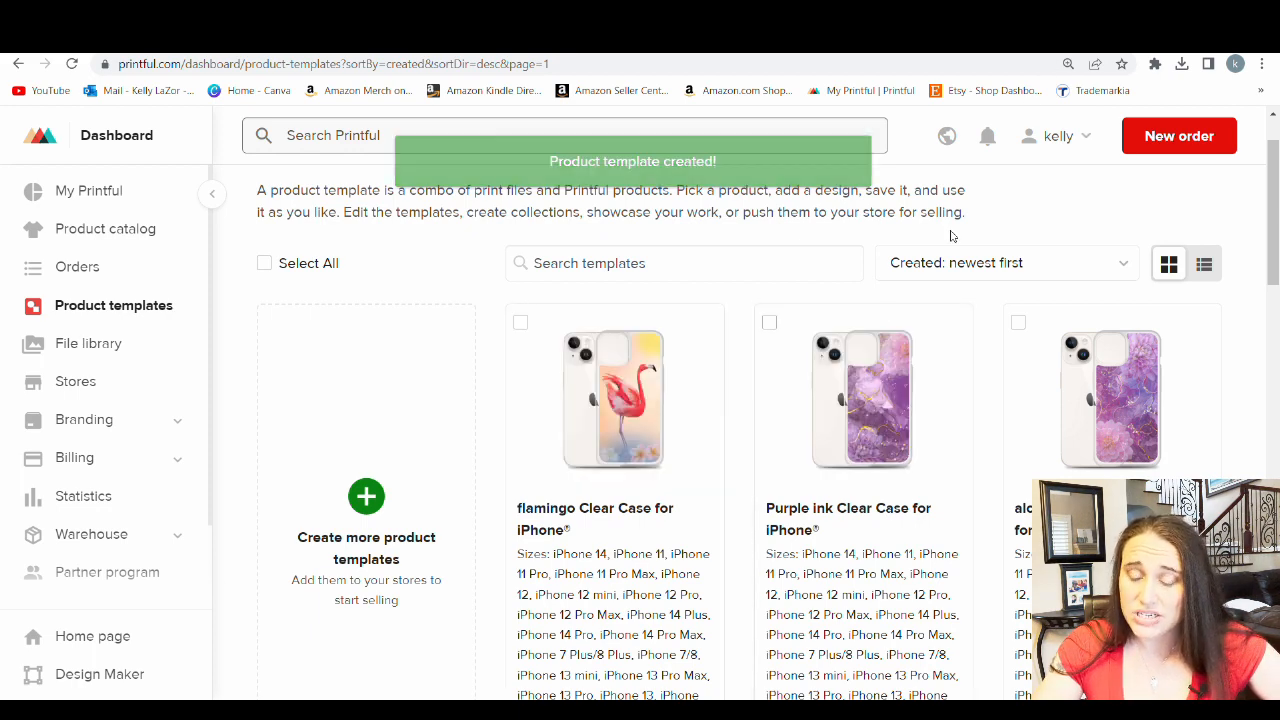
scroll(941, 231, "down", 1)
mouse_move(707, 252)
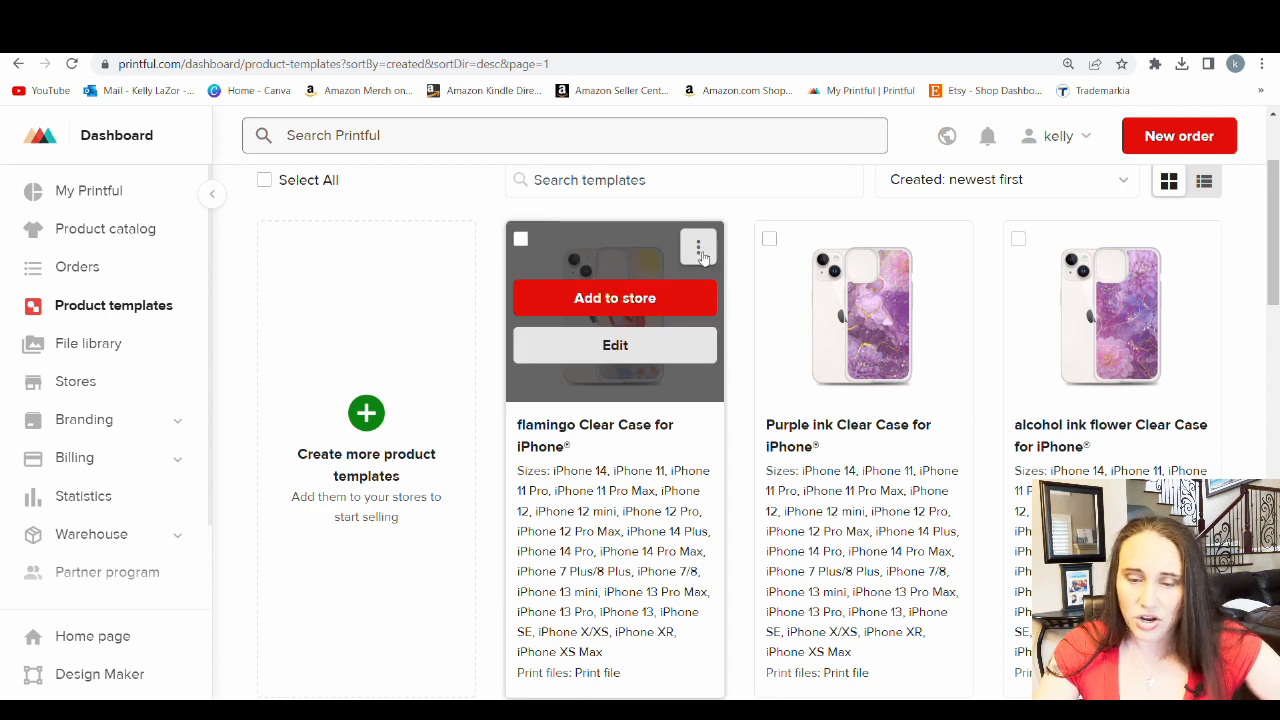
left_click(699, 250)
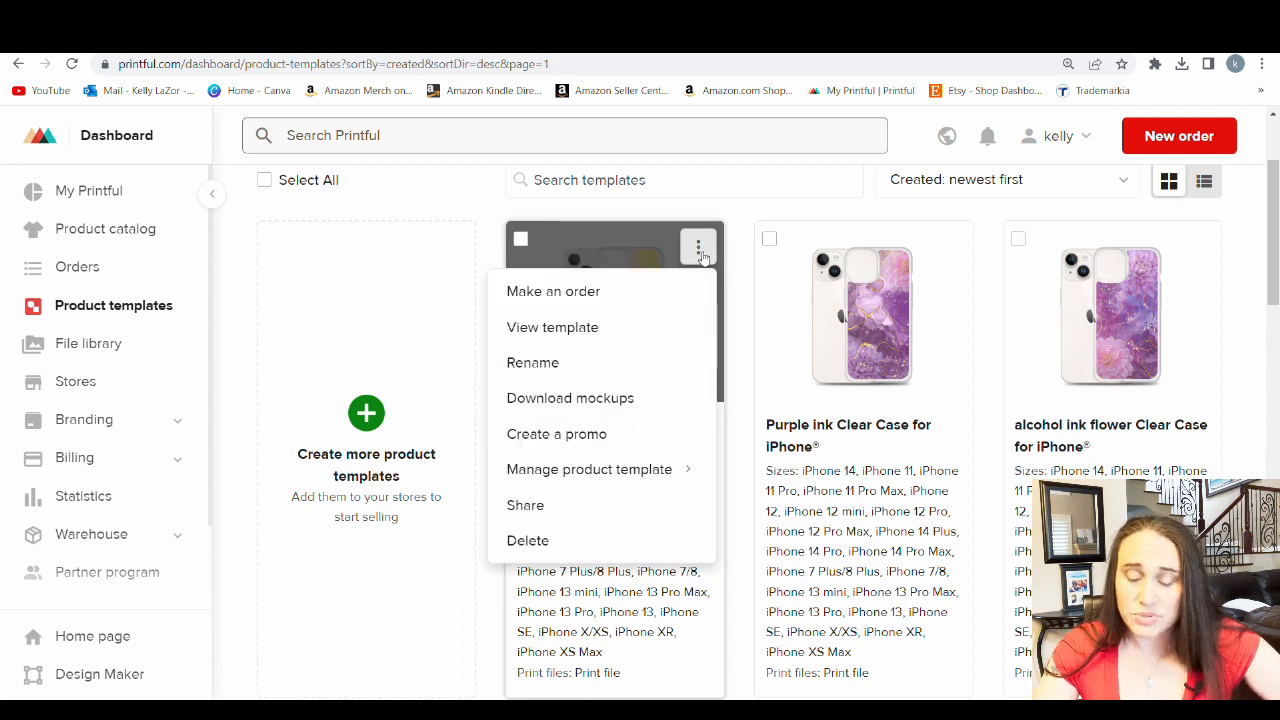
left_click(541, 405)
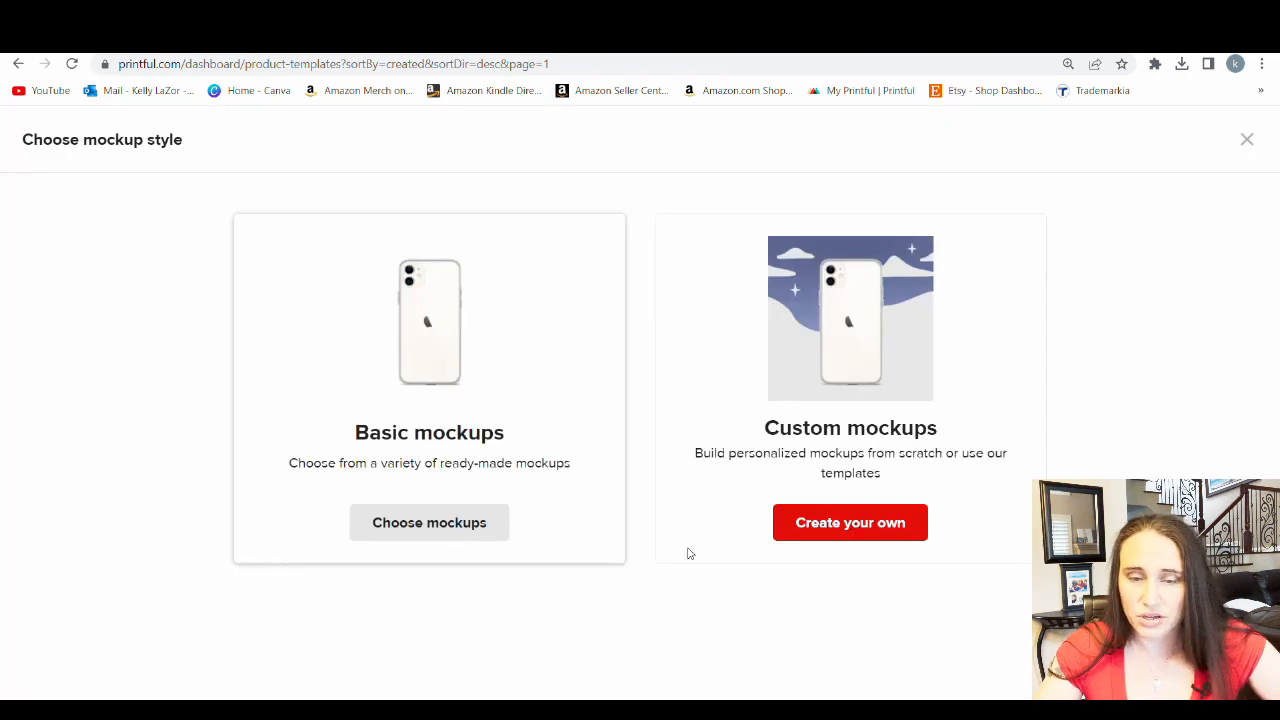
left_click(432, 526)
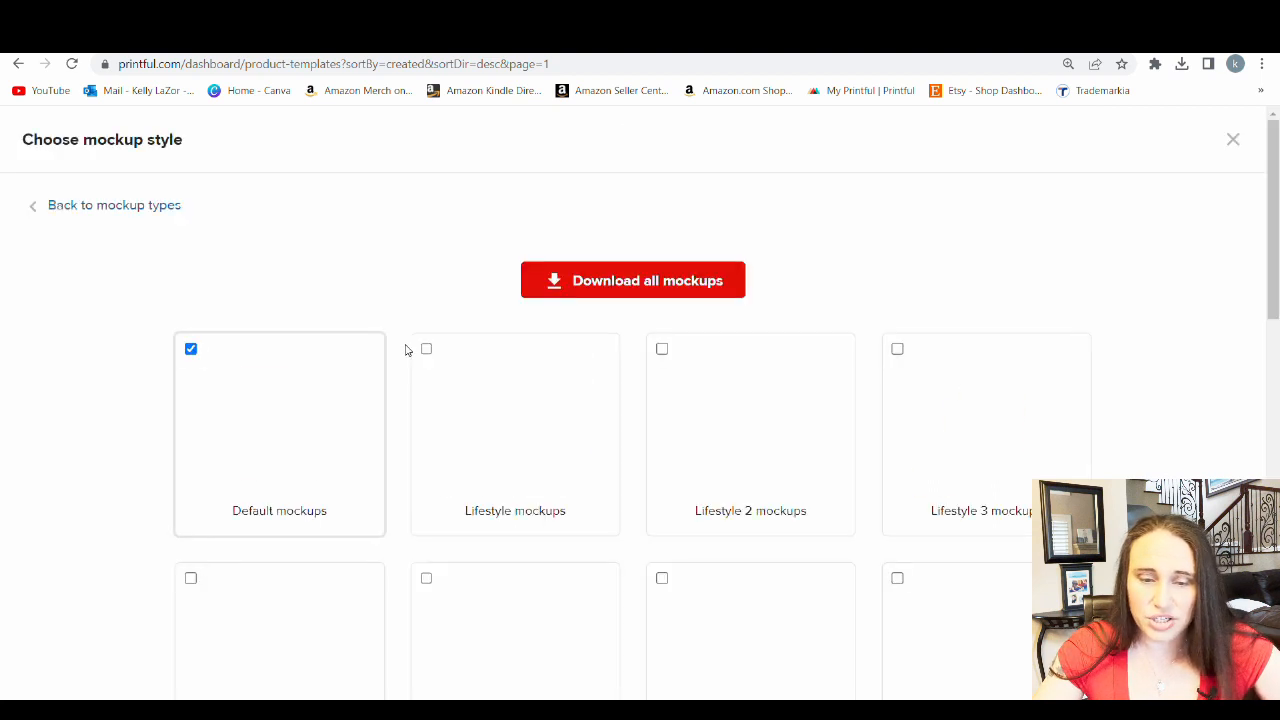
Look through the available mockup styles and exclude the whole Case with phone group from the default mockups
scroll(640, 200, "down", 1)
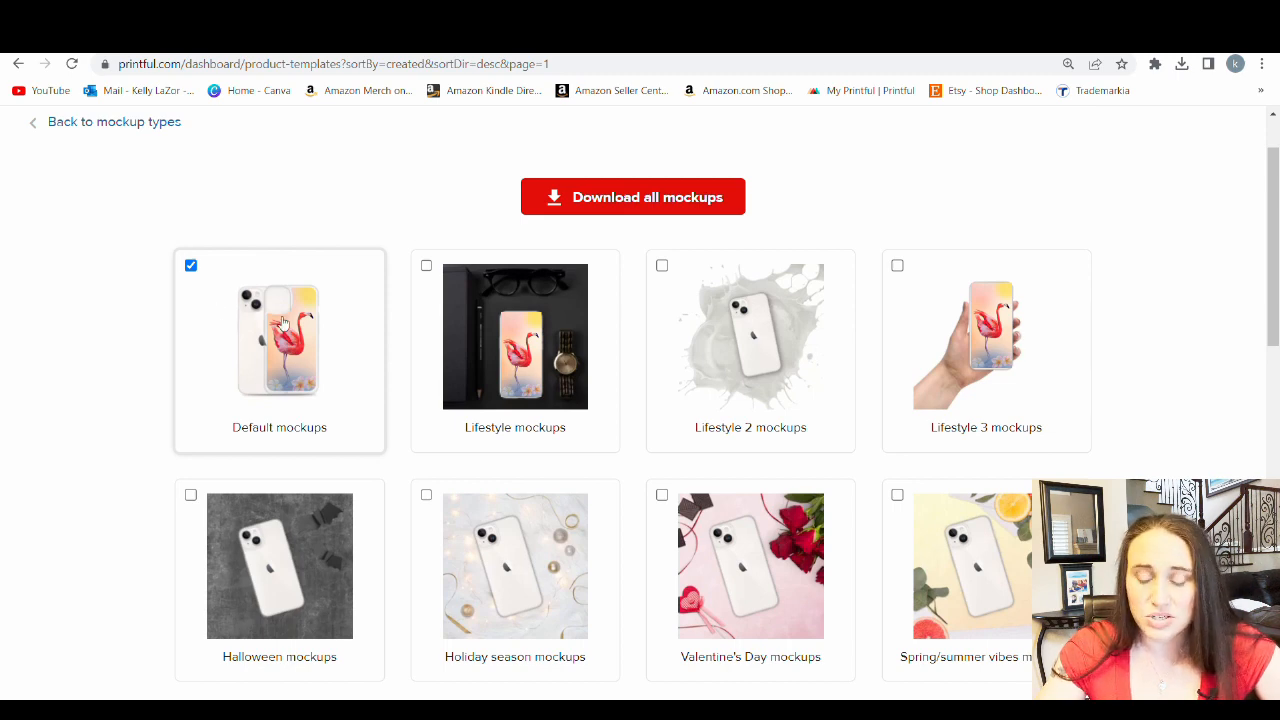
scroll(744, 544, "down", 1)
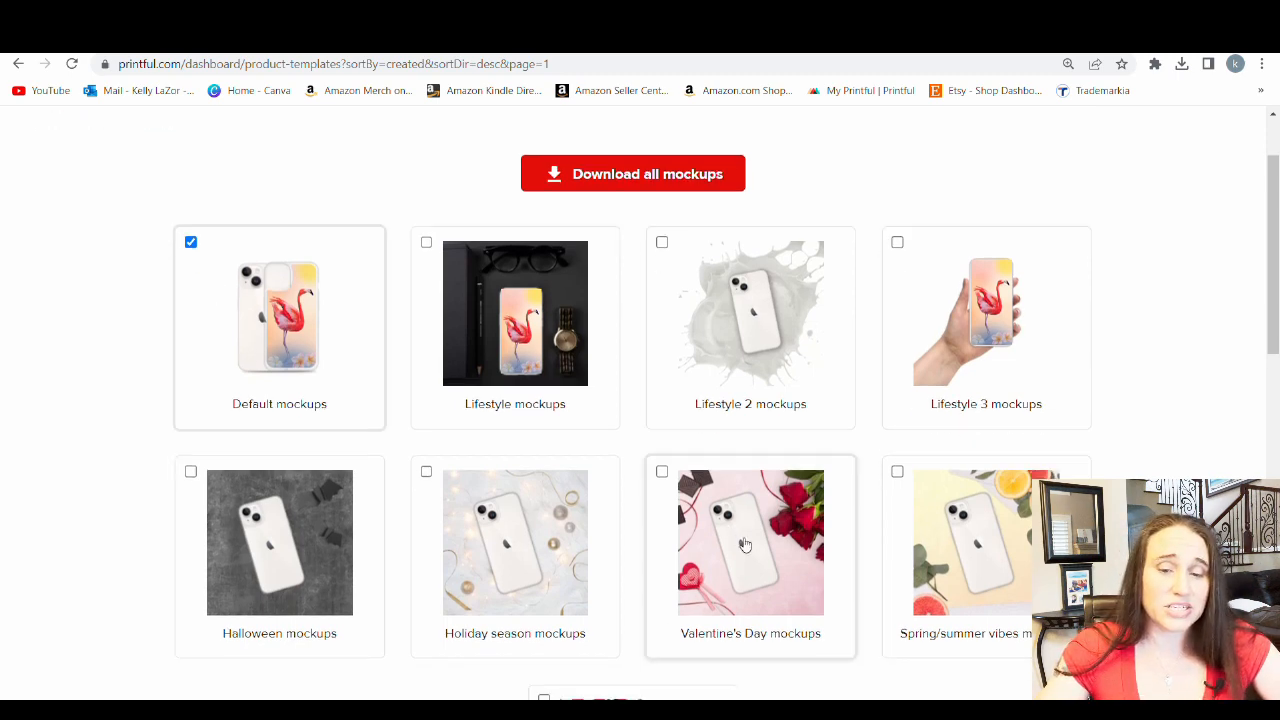
scroll(744, 544, "down", 2)
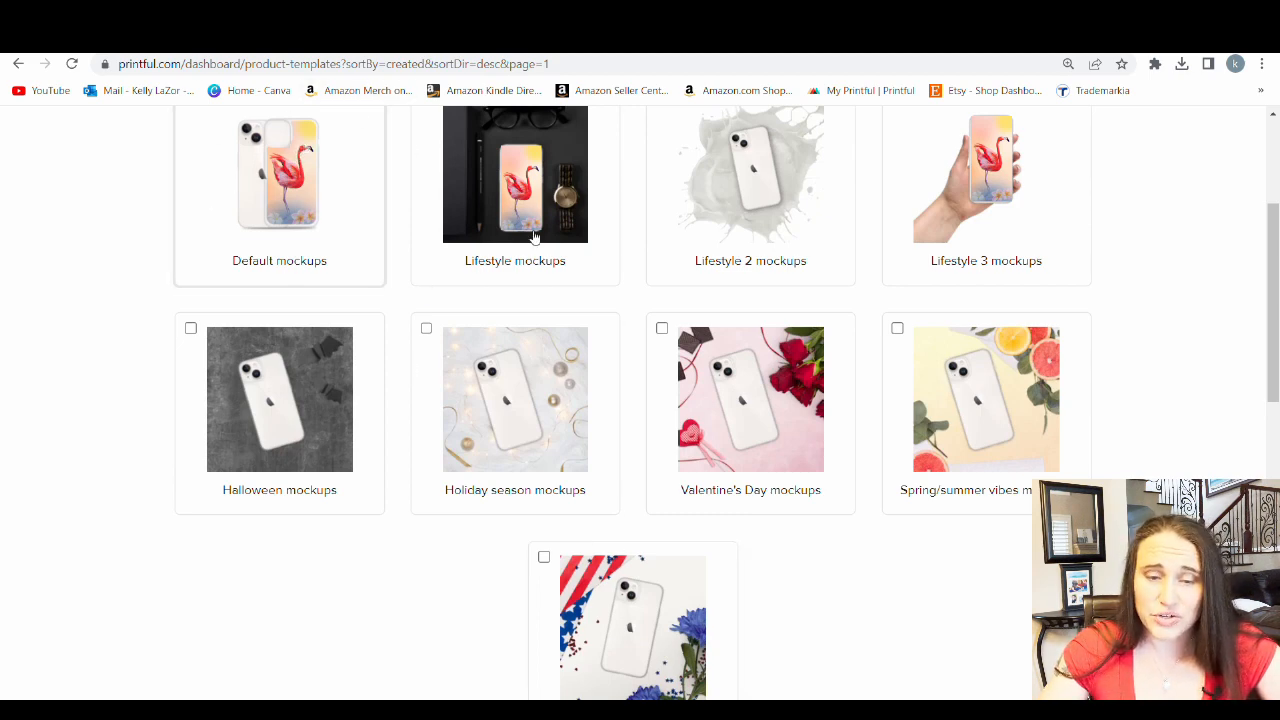
scroll(214, 197, "down", 5)
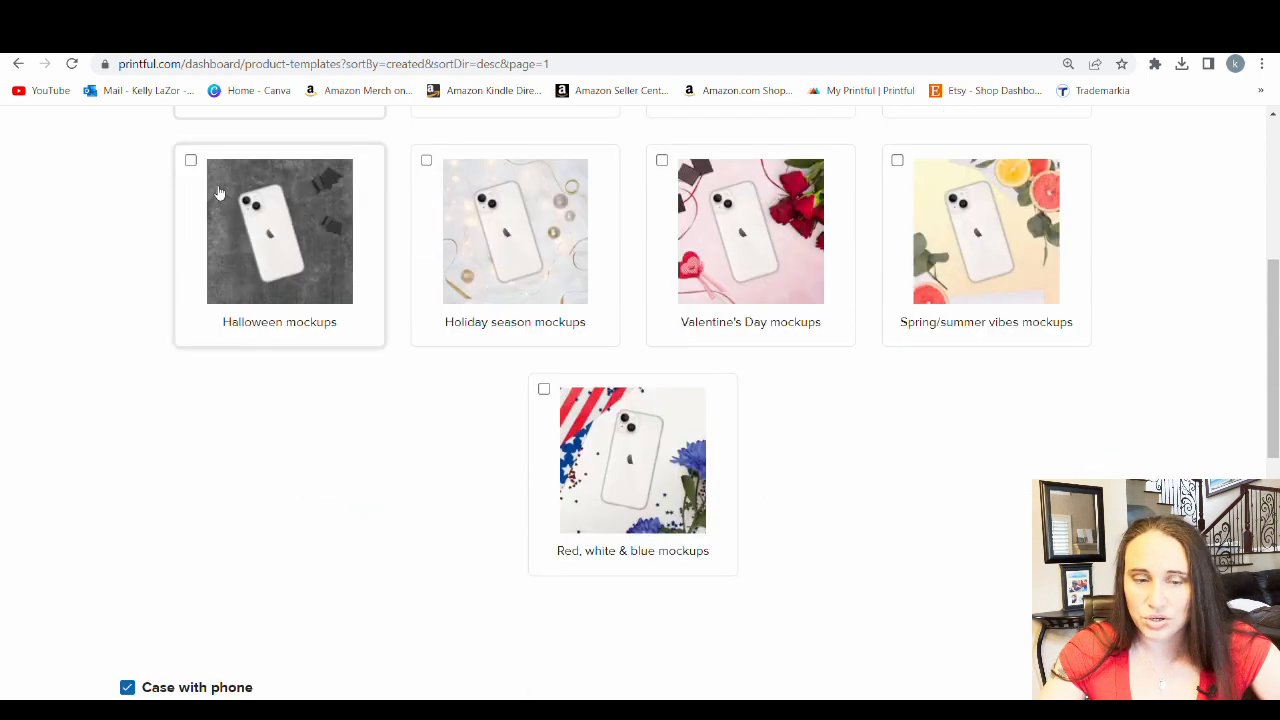
scroll(200, 165, "down", 3)
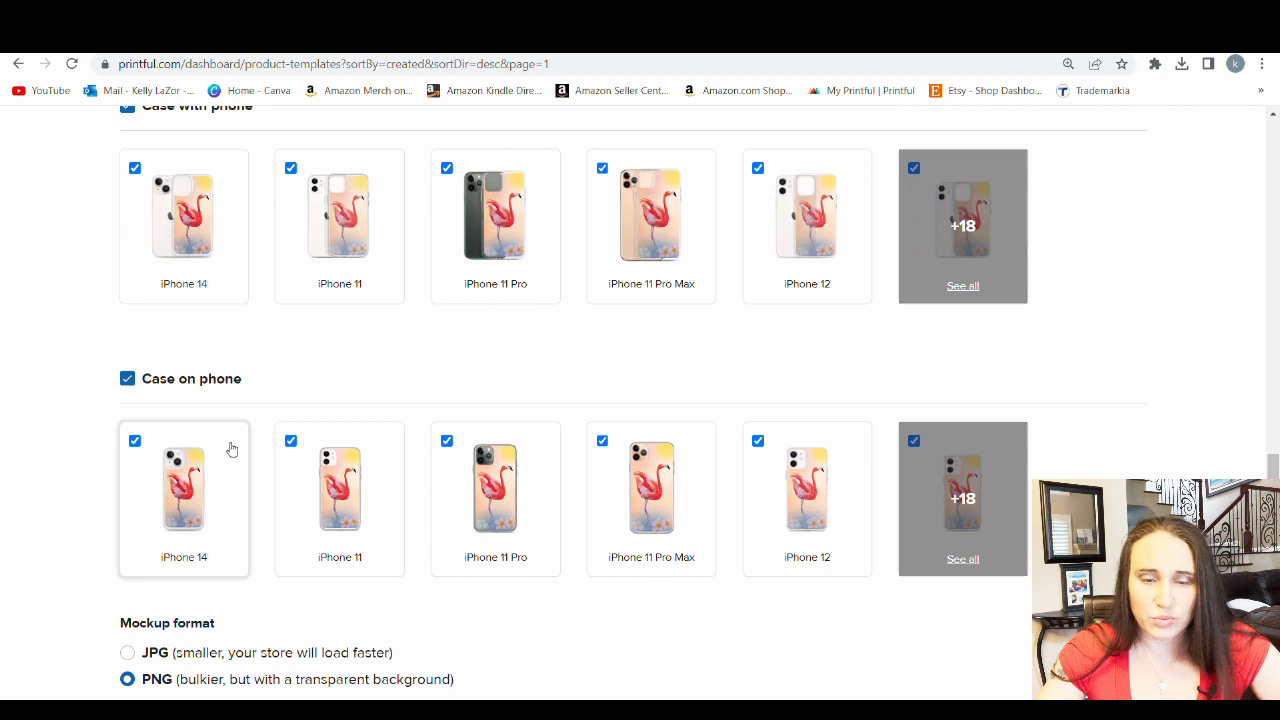
scroll(206, 420, "up", 2)
left_click(126, 272)
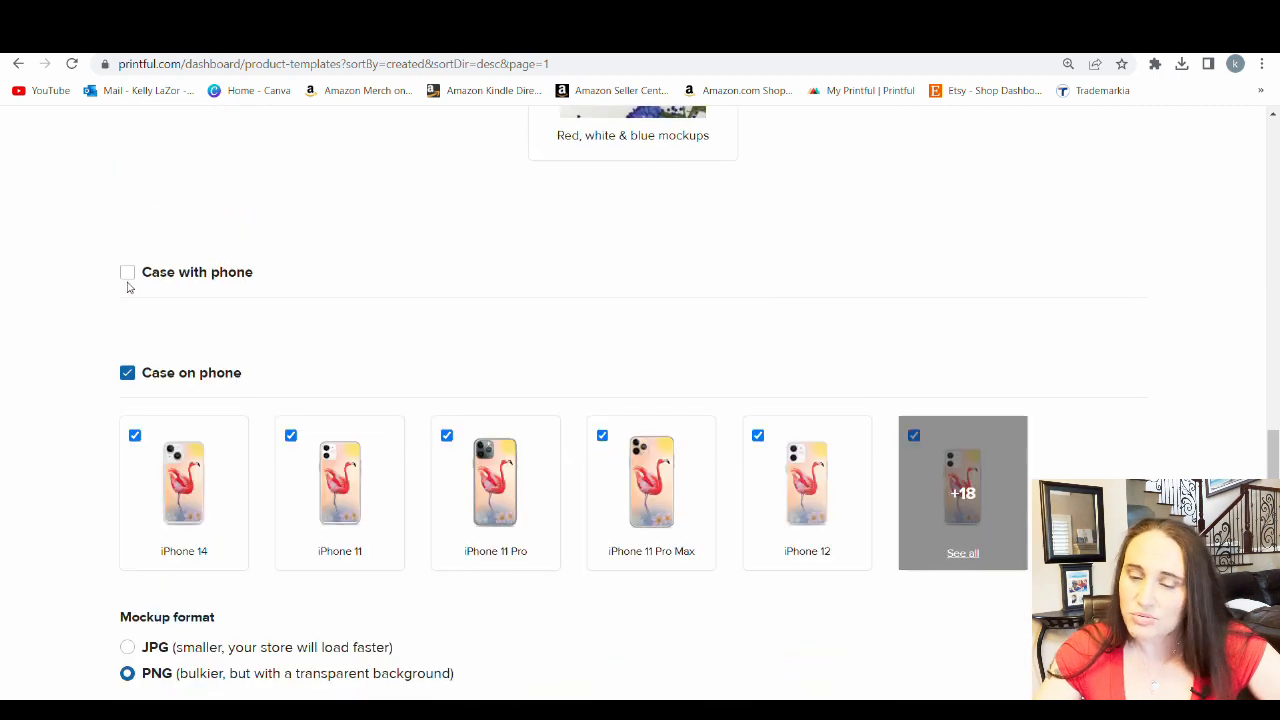
scroll(100, 260, "down", 1)
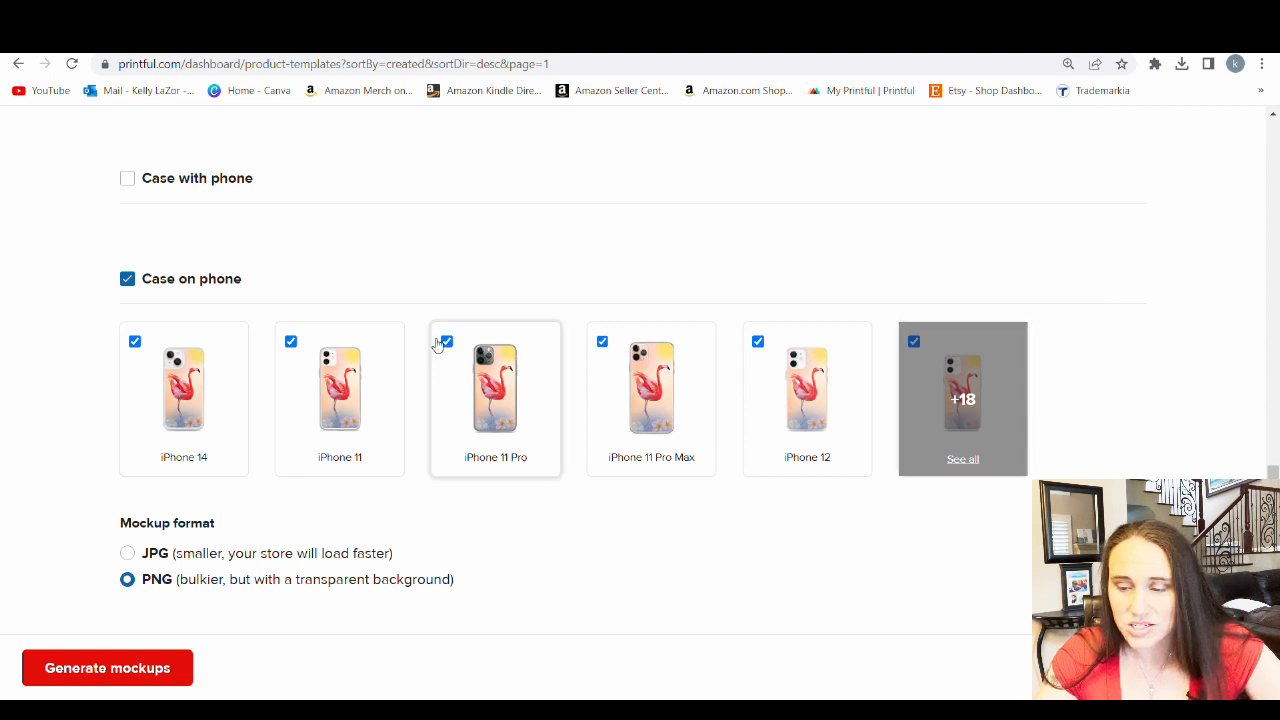
Show all Case on phone mockups and deselect every model except the iPhone 14 Pro Max
left_click(978, 412)
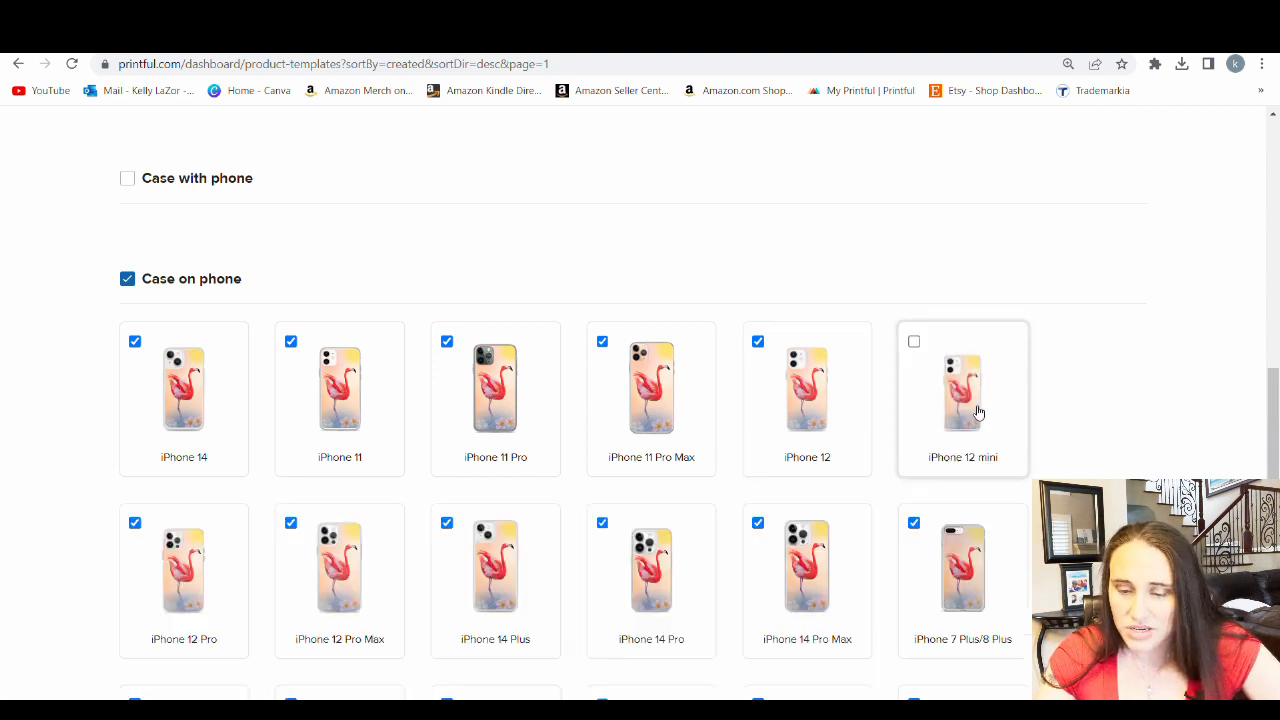
left_click(758, 341)
left_click(602, 524)
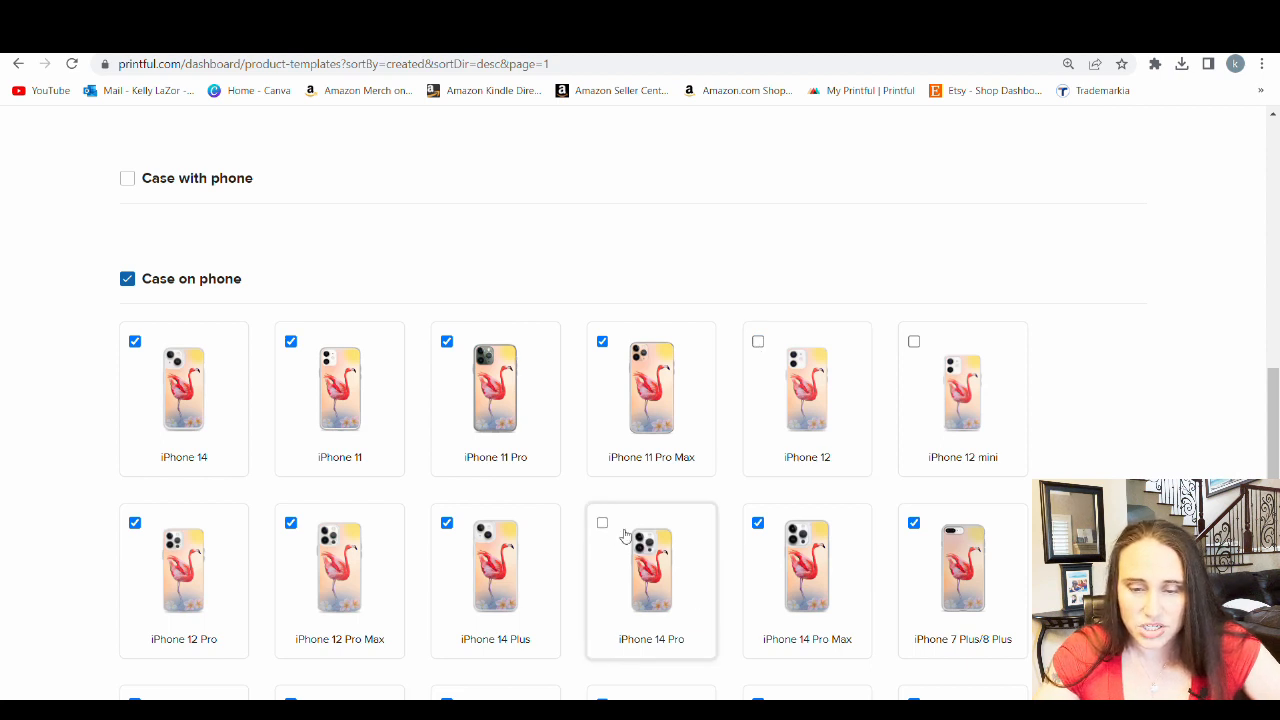
left_click(602, 342)
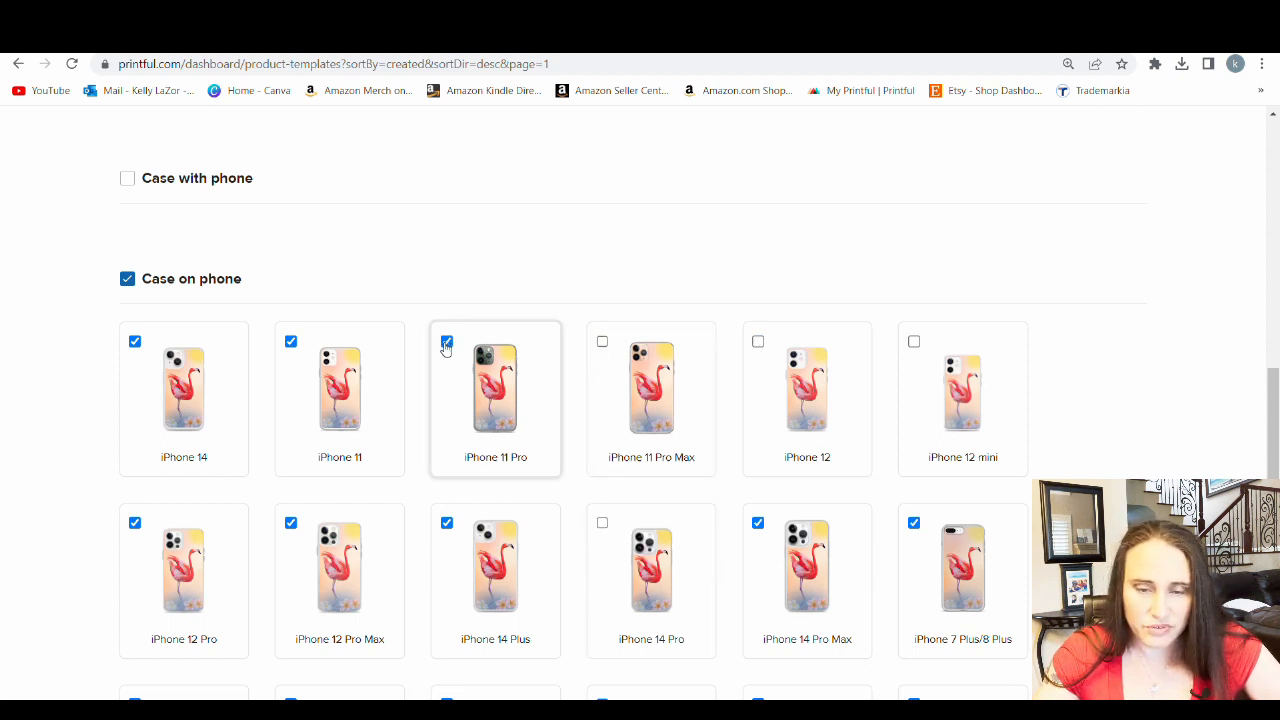
left_click(446, 342)
left_click(446, 524)
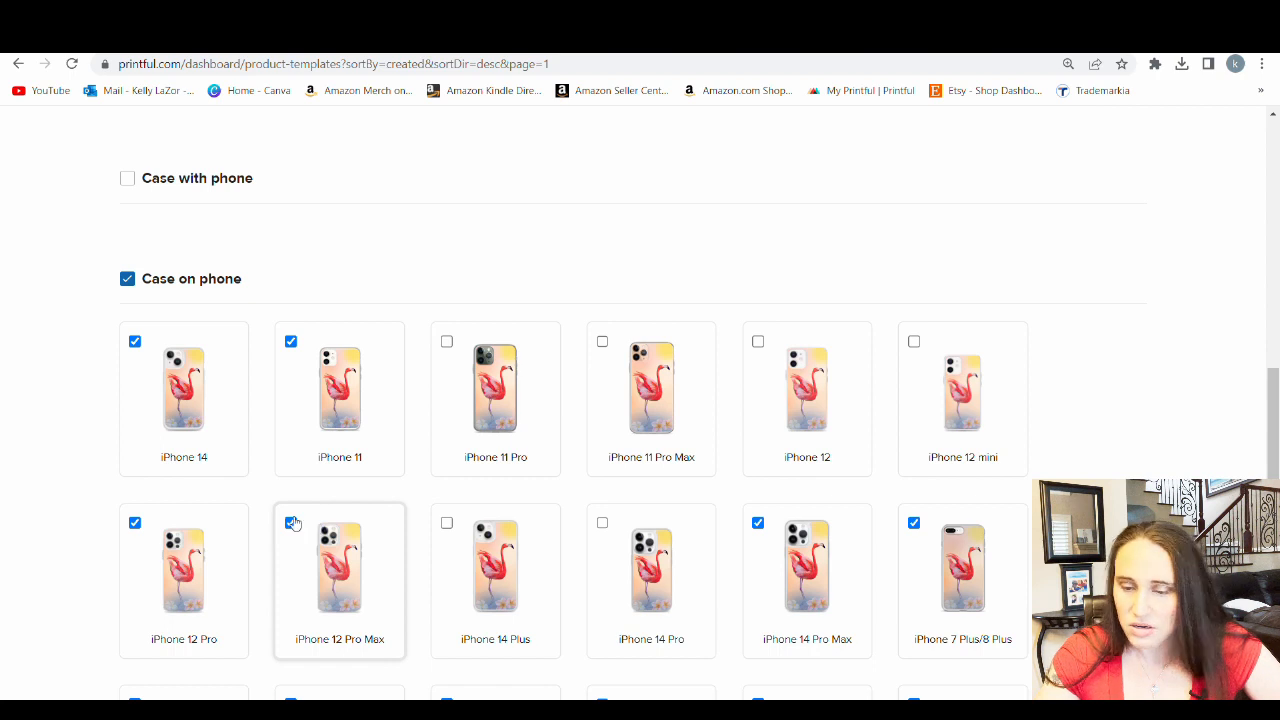
left_click(291, 523)
left_click(291, 342)
left_click(135, 342)
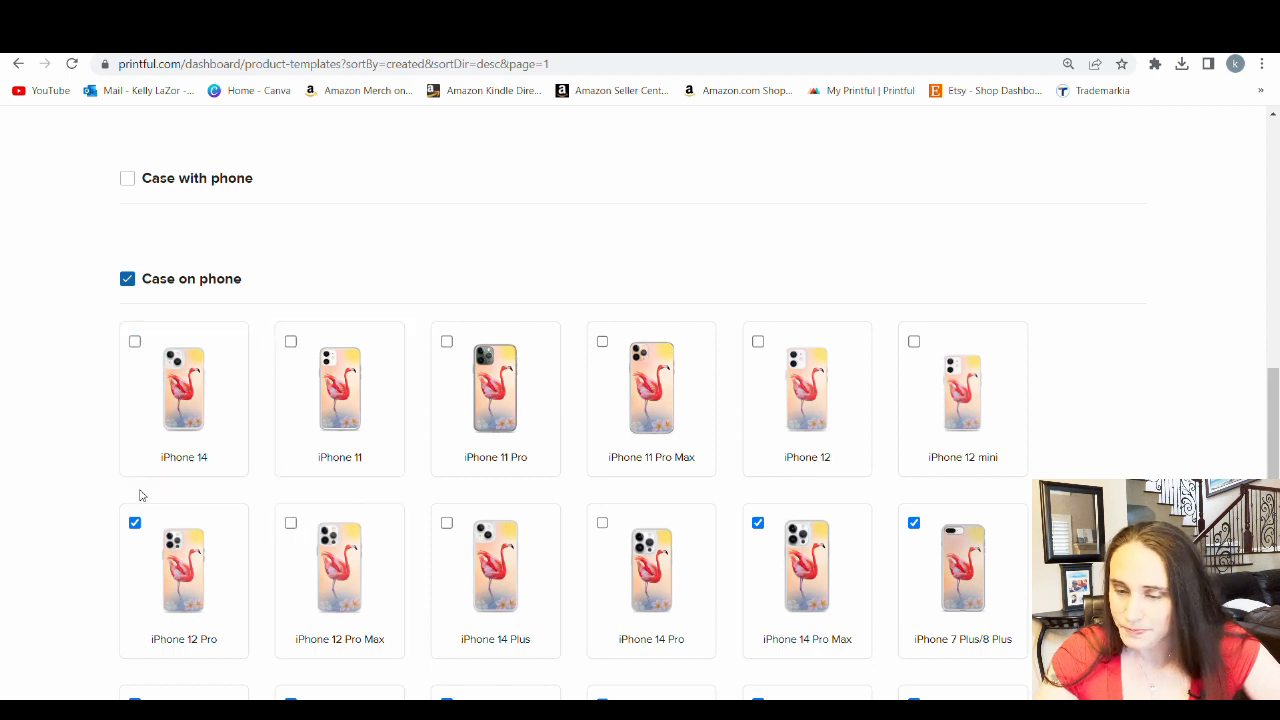
left_click(135, 523)
scroll(200, 535, "down", 3)
left_click(135, 552)
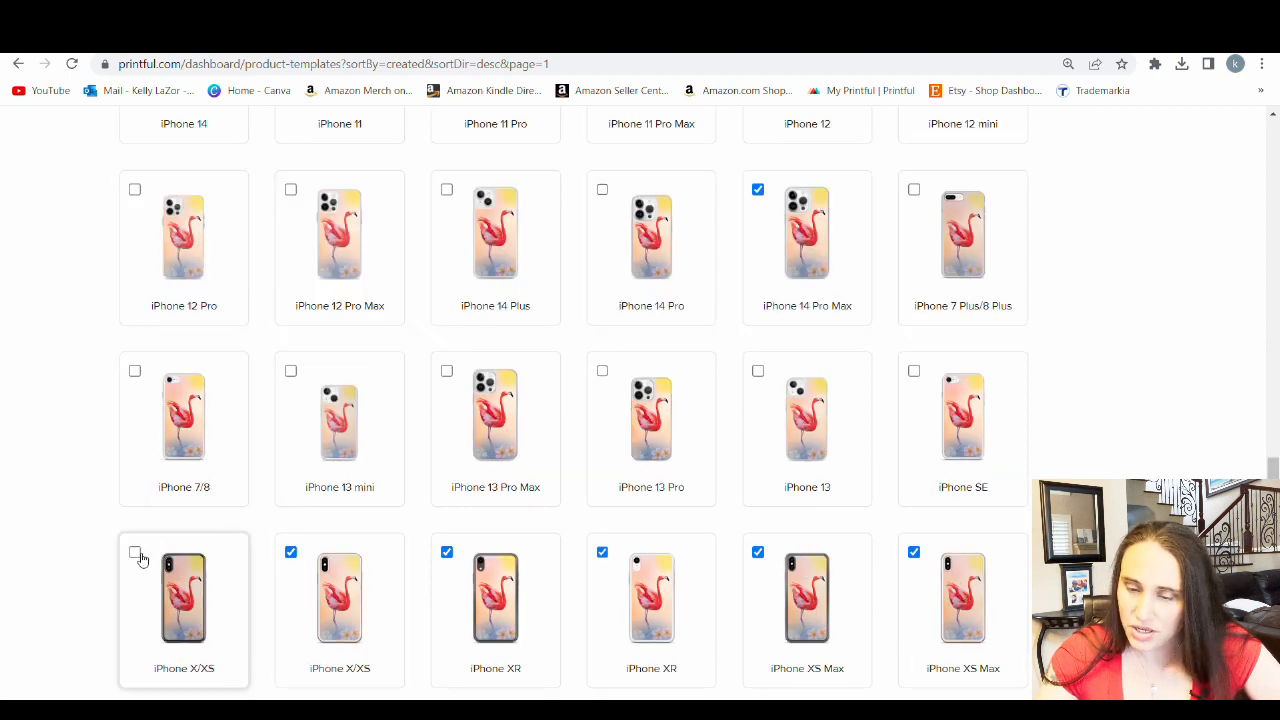
left_click(291, 552)
left_click(447, 552)
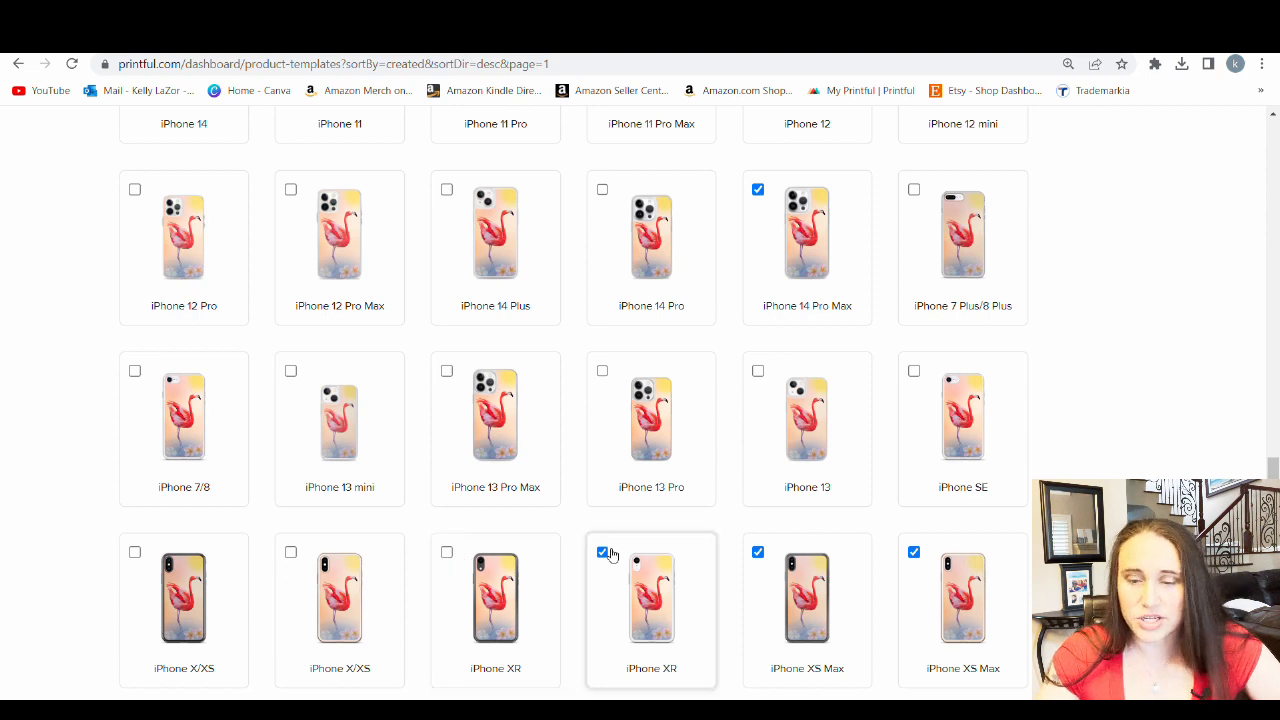
left_click(602, 552)
left_click(758, 552)
left_click(914, 552)
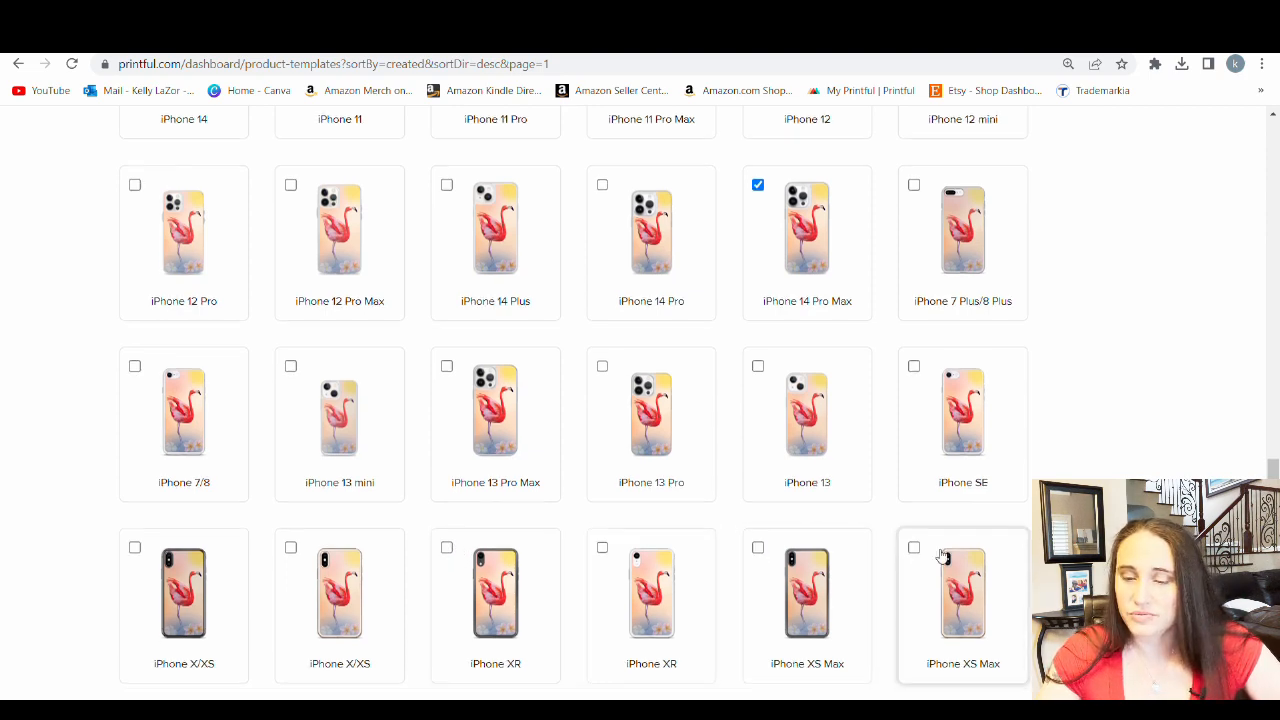
scroll(960, 530, "down", 2)
scroll(993, 513, "up", 3)
scroll(371, 377, "up", 3)
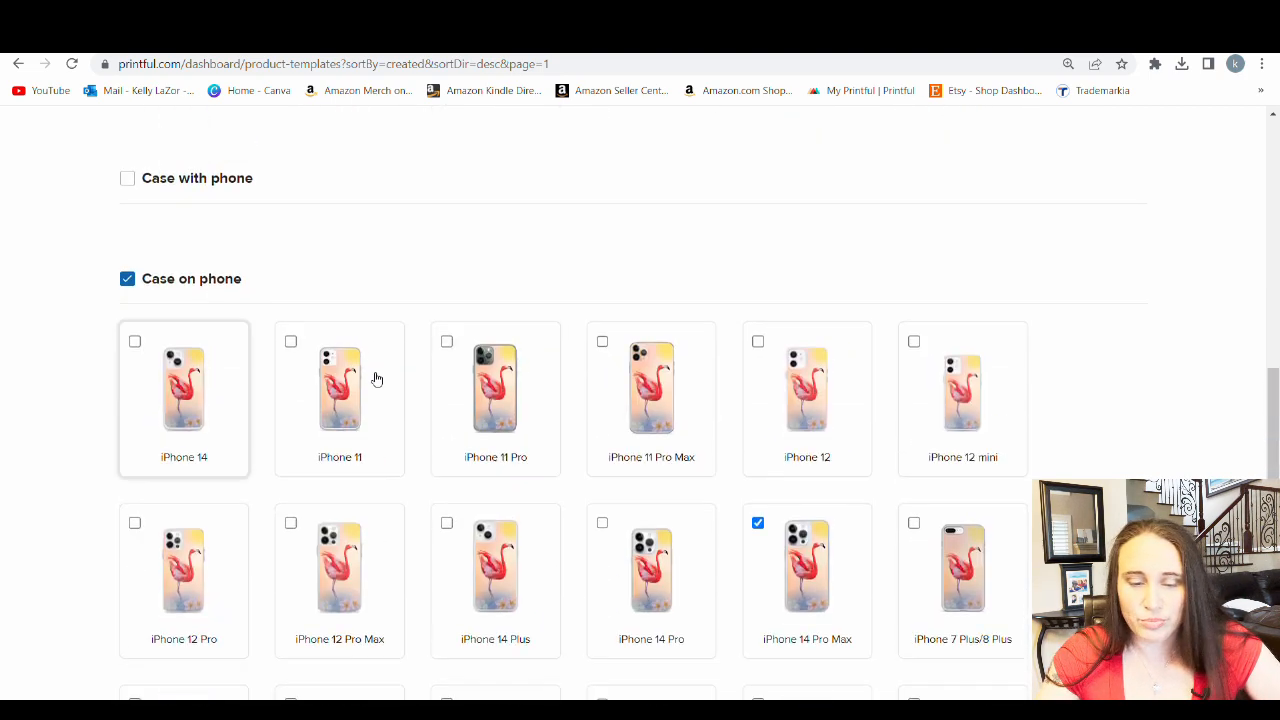
Generate and download the iPhone 14 Pro Max mockup in PNG format and return to the mockup types
scroll(409, 371, "down", 3)
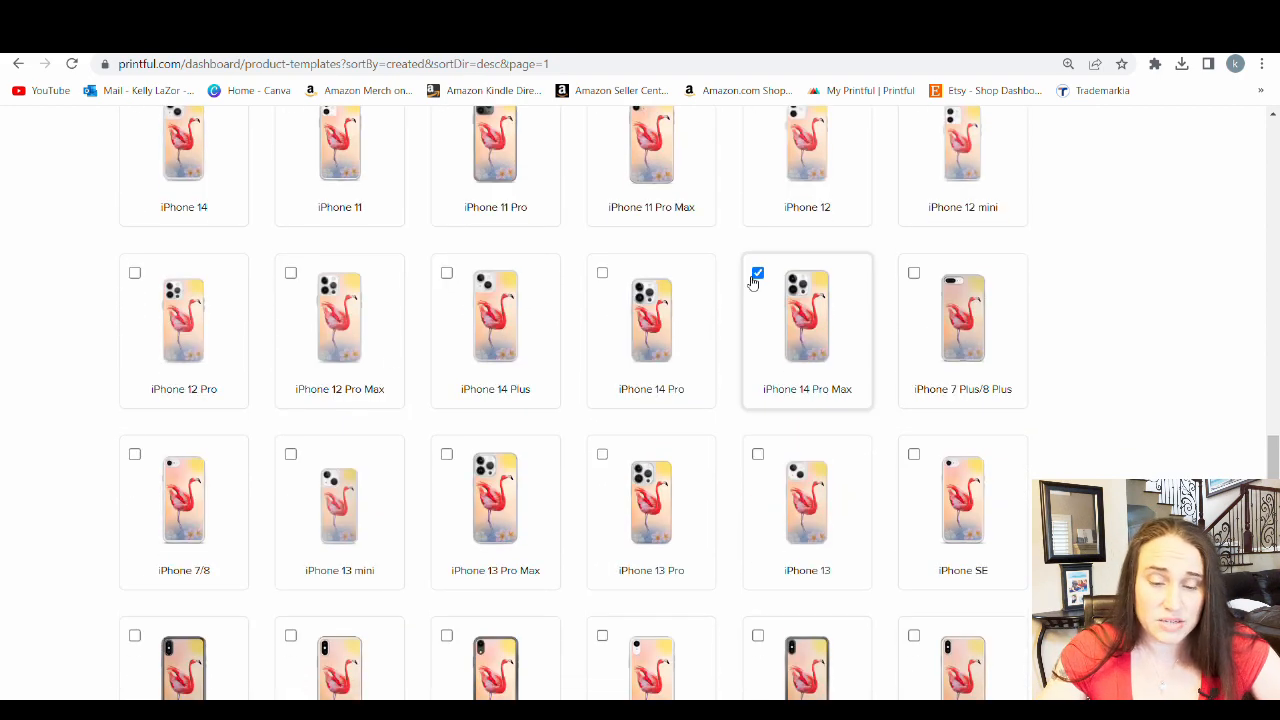
scroll(771, 334, "down", 3)
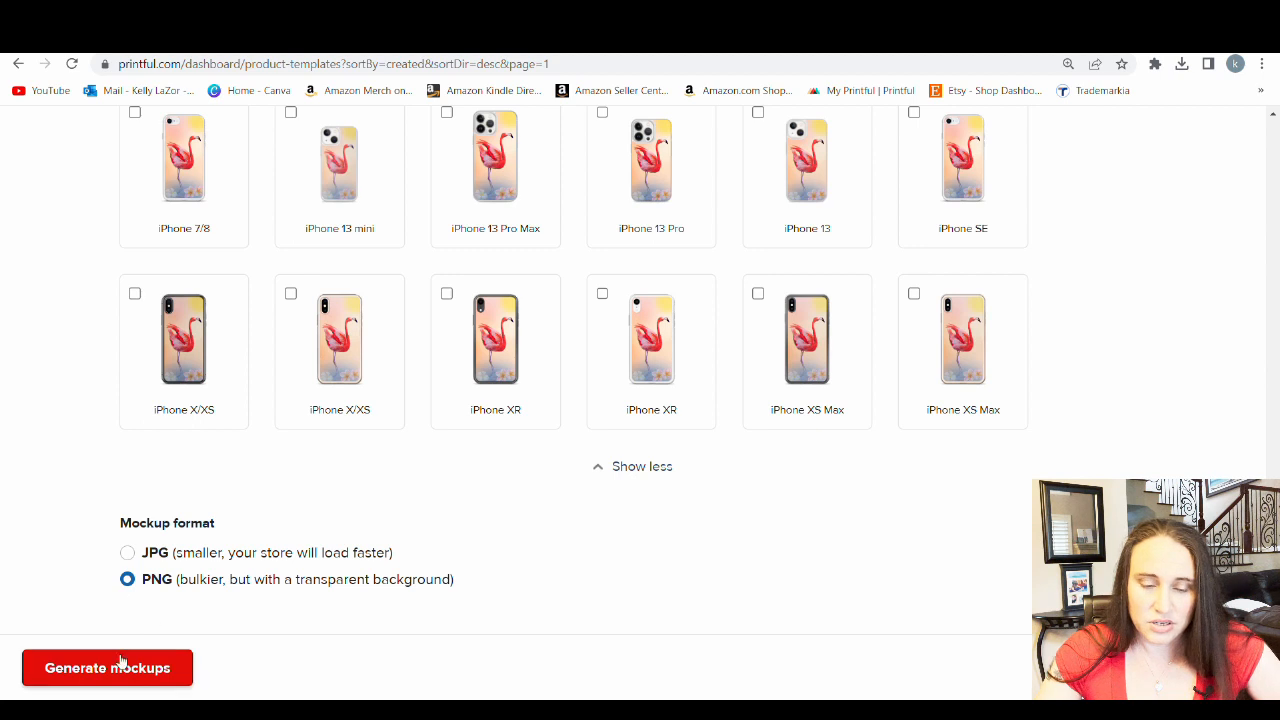
left_click(49, 670)
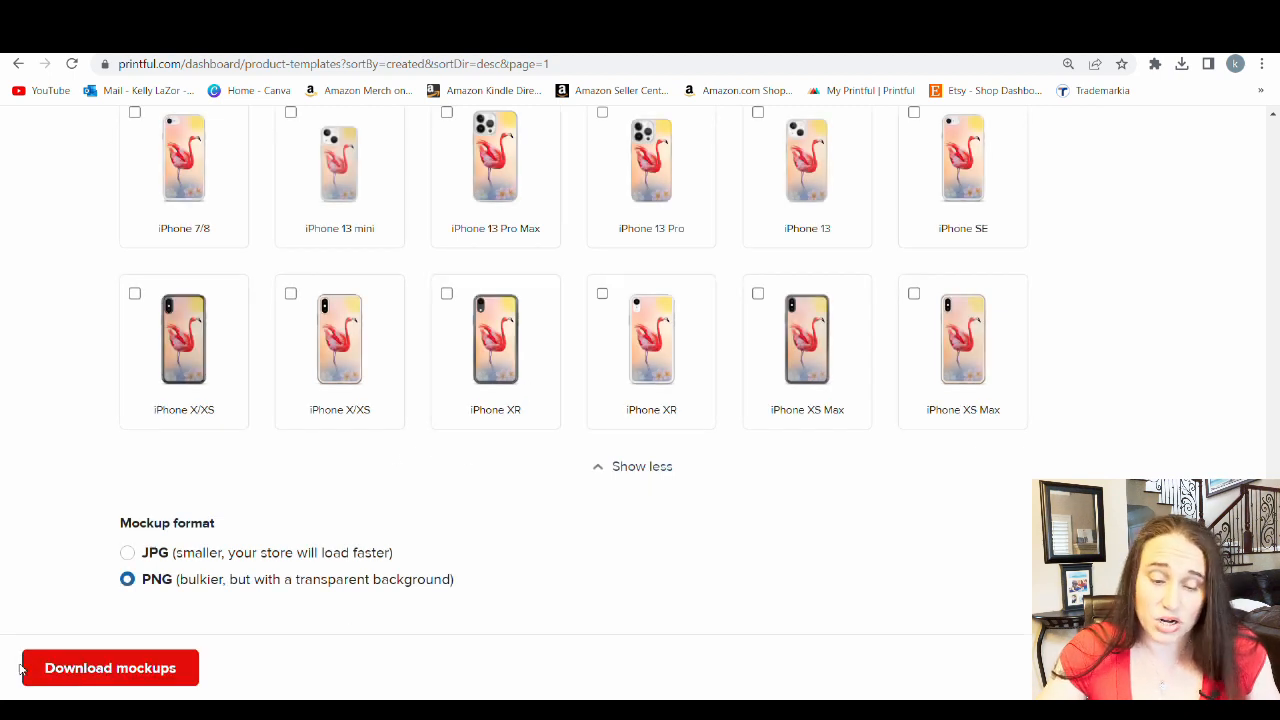
left_click(117, 678)
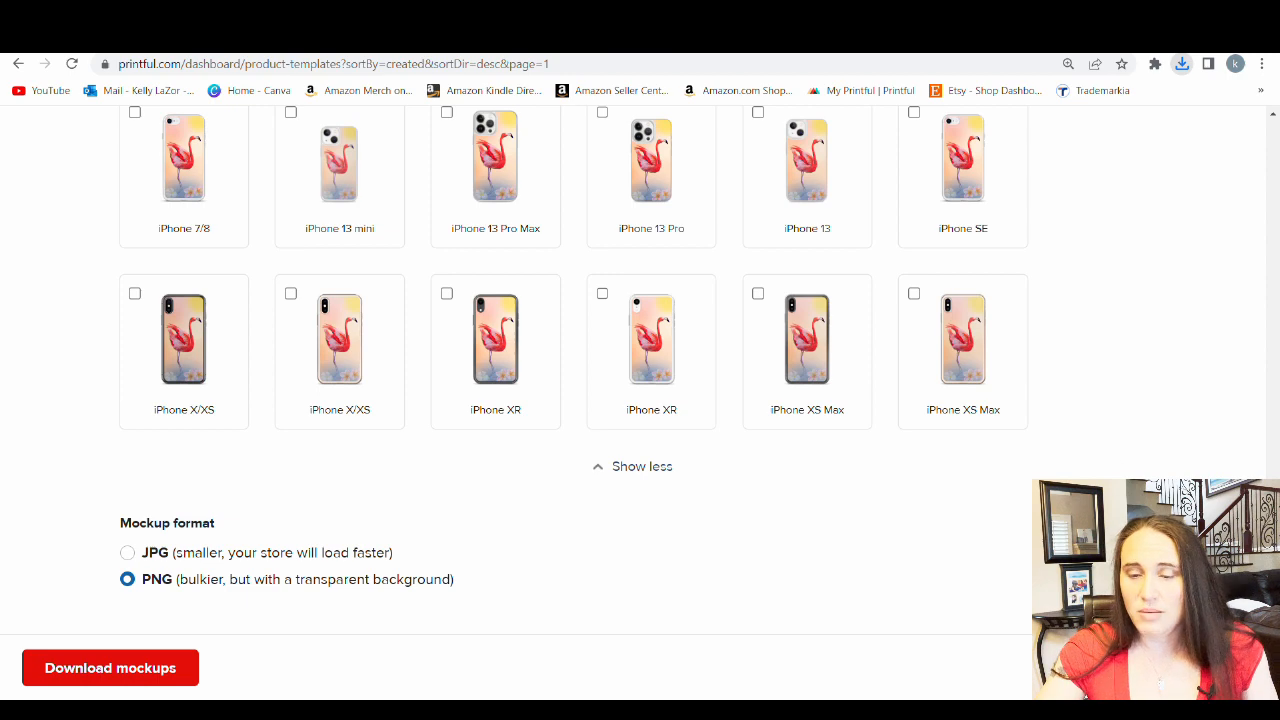
scroll(1150, 360, "up", 20)
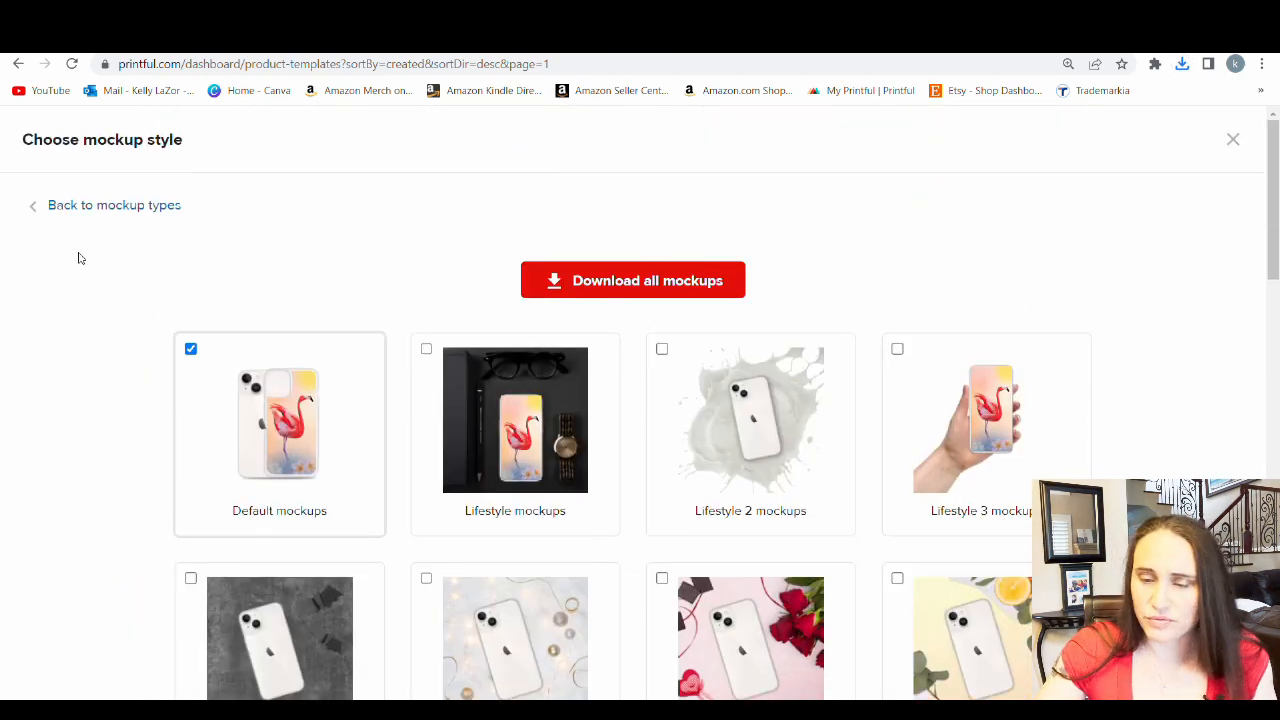
left_click(112, 207)
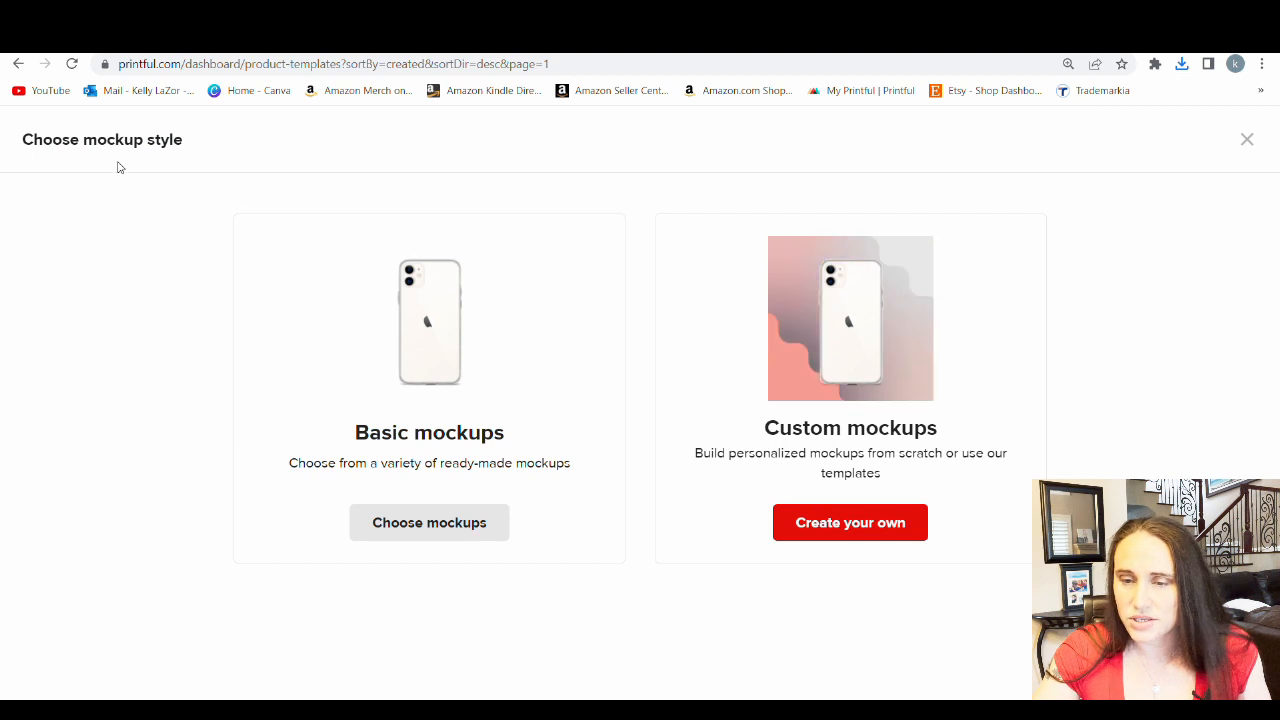
Return to the product templates and start a mockup download for the Purple ink Clear Case template using the basic mockups
left_click(16, 64)
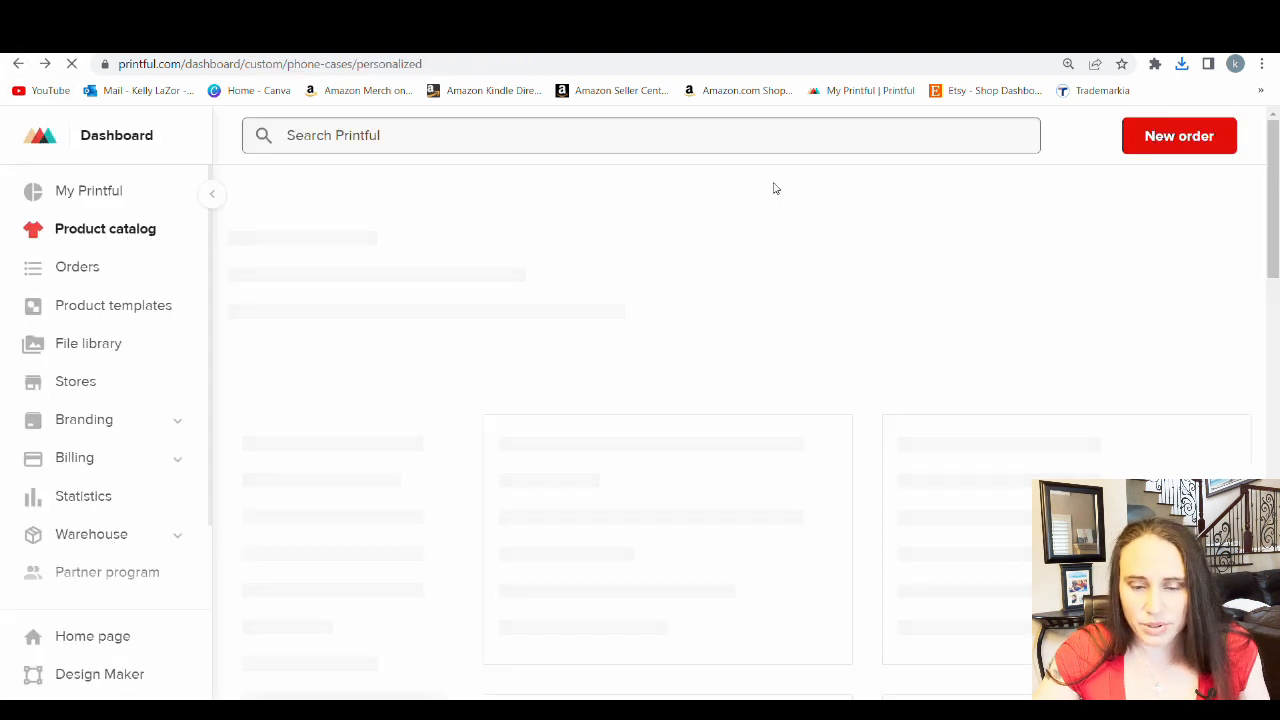
left_click(78, 304)
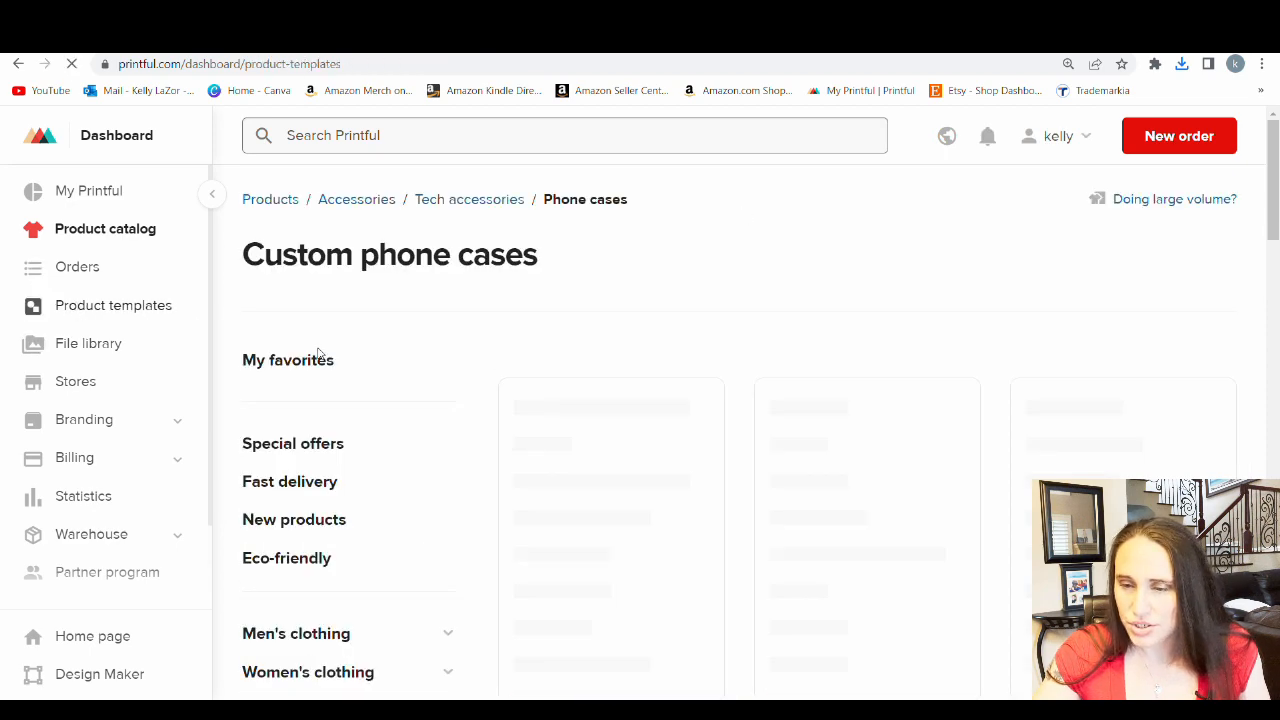
scroll(749, 331, "down", 5)
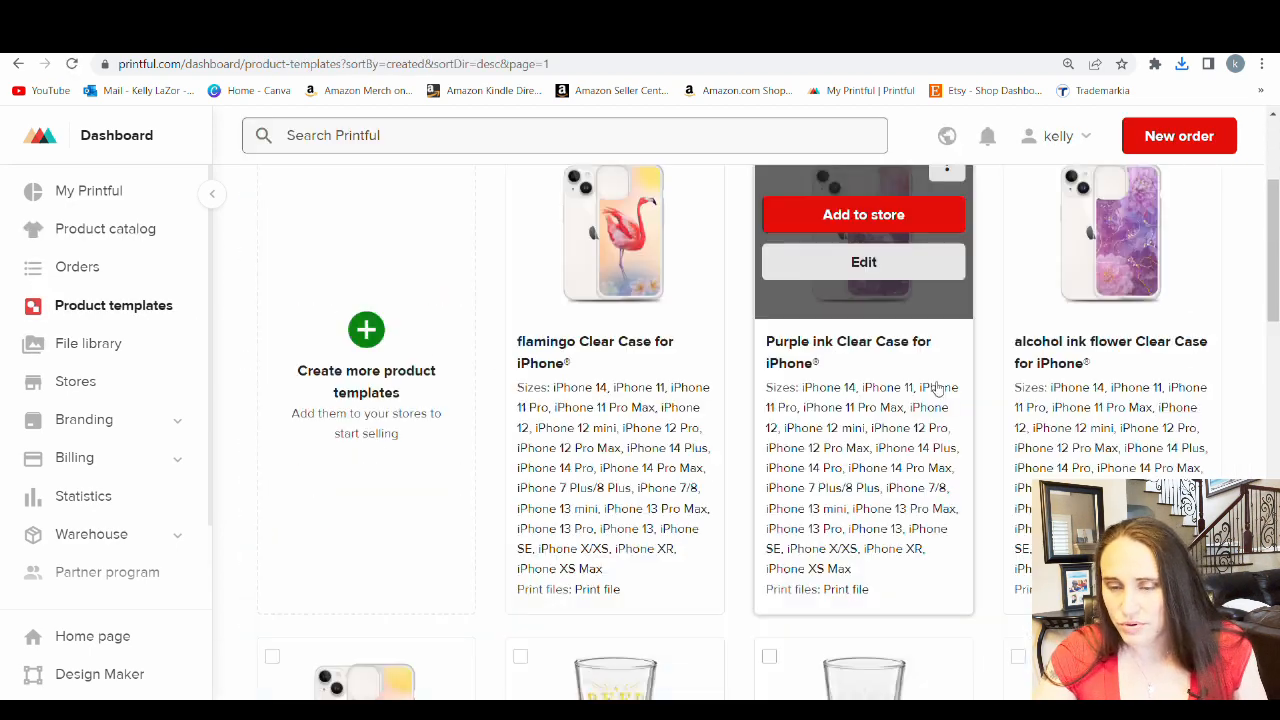
left_click(950, 172)
left_click(876, 315)
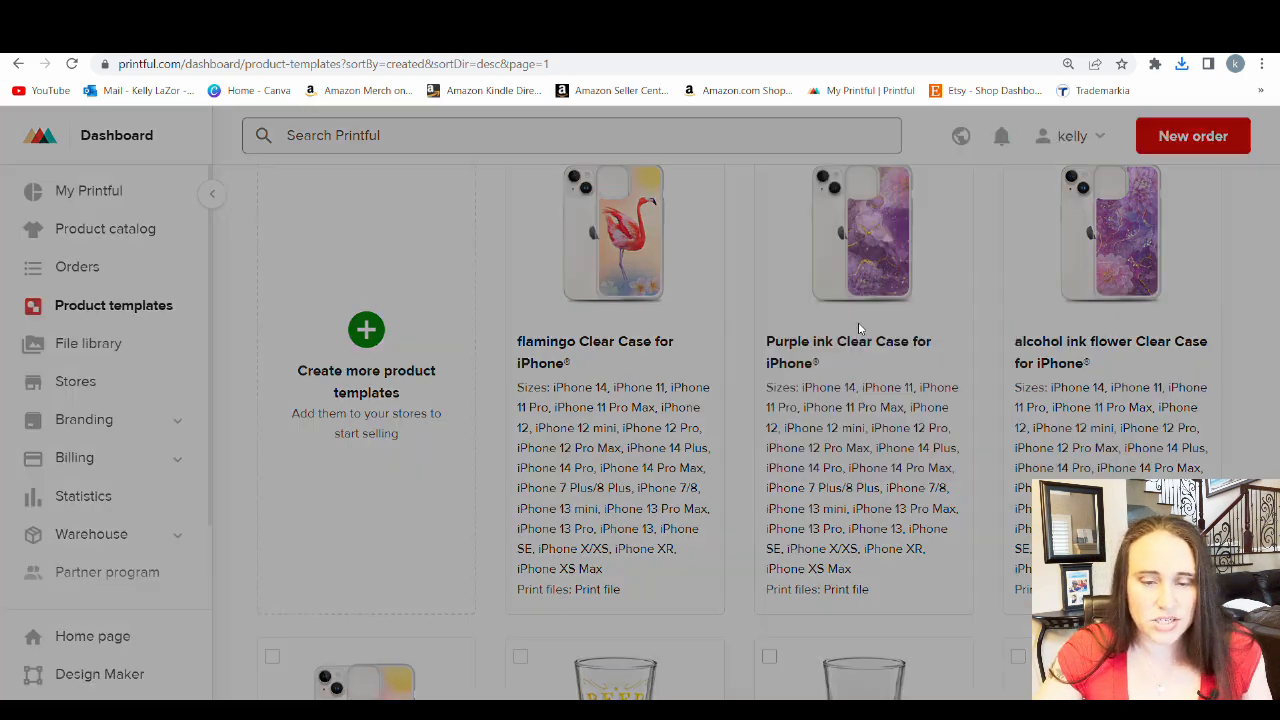
left_click(450, 530)
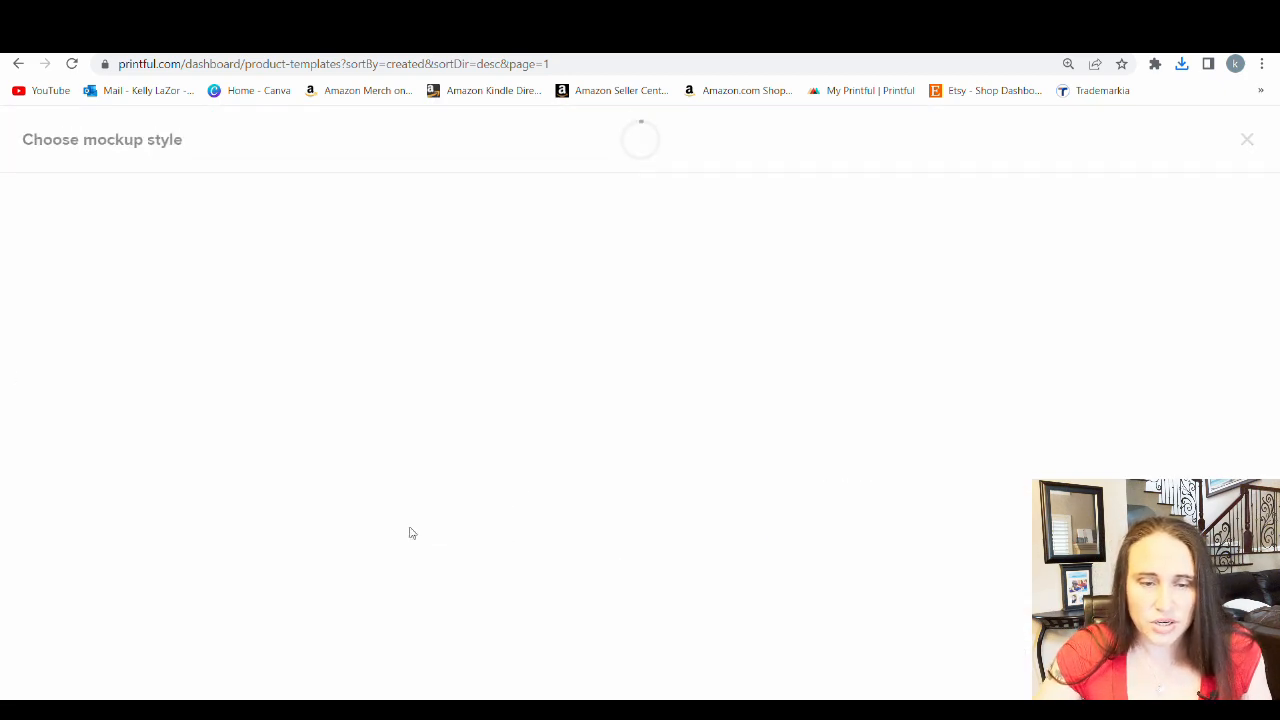
Exclude the Case with phone mockups and deselect every Case on phone model except the iPhone 14 Pro Max
scroll(343, 371, "down", 10)
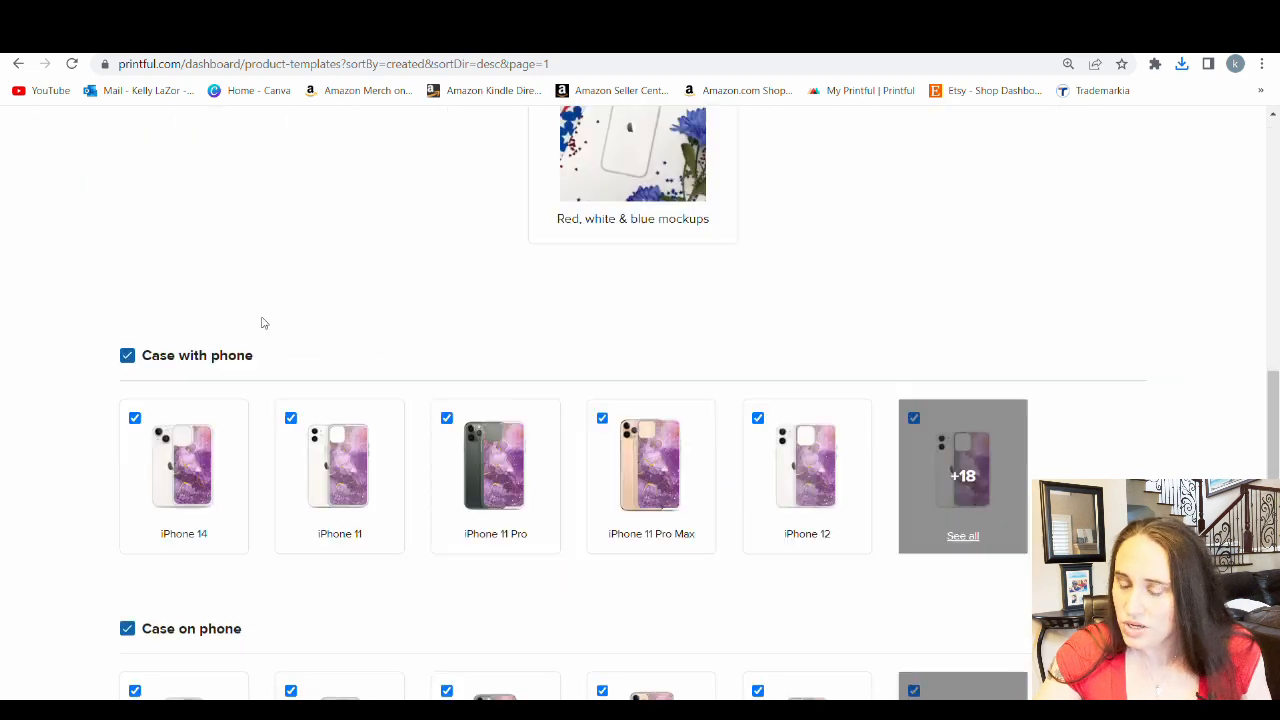
left_click(127, 189)
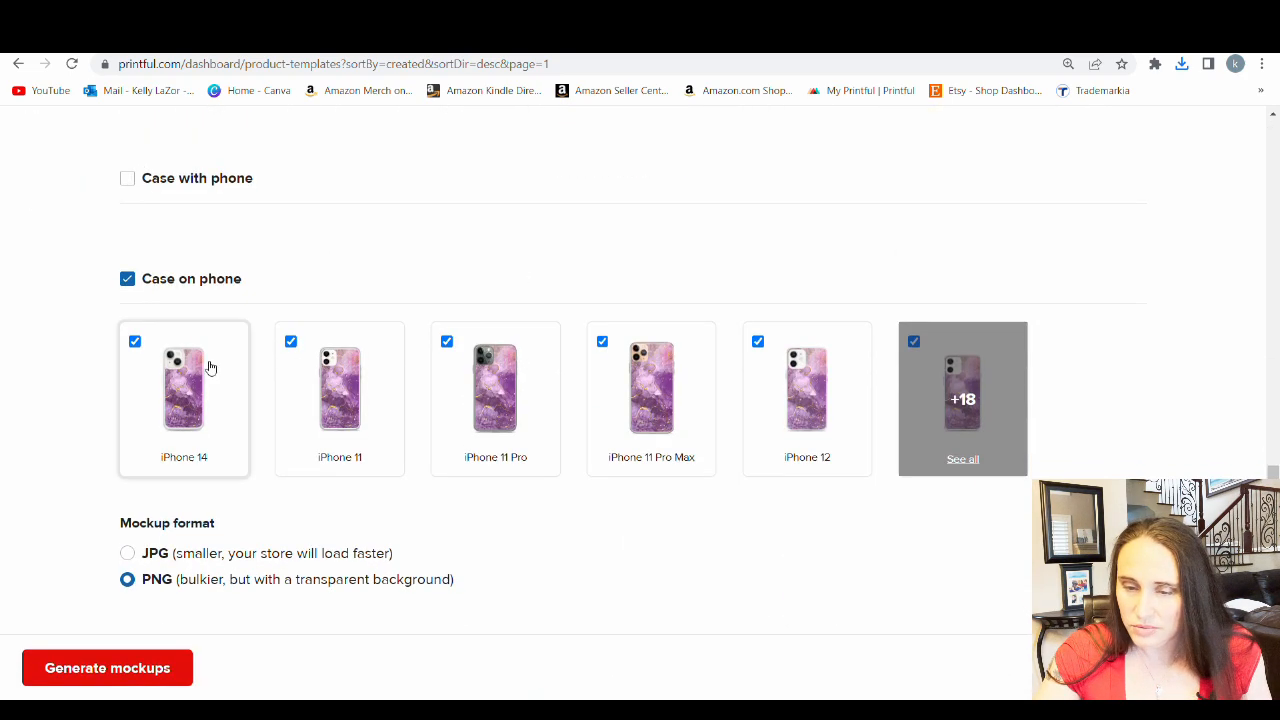
left_click(983, 435)
left_click(914, 341)
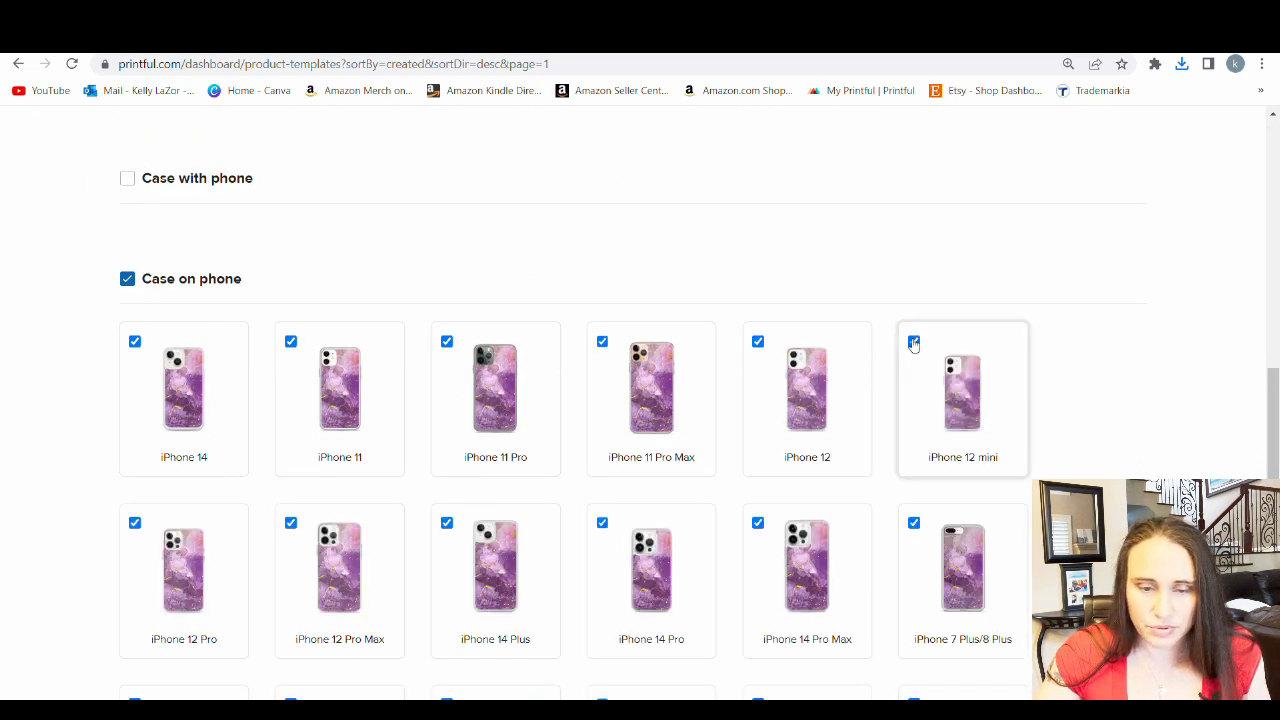
left_click(758, 341)
left_click(602, 341)
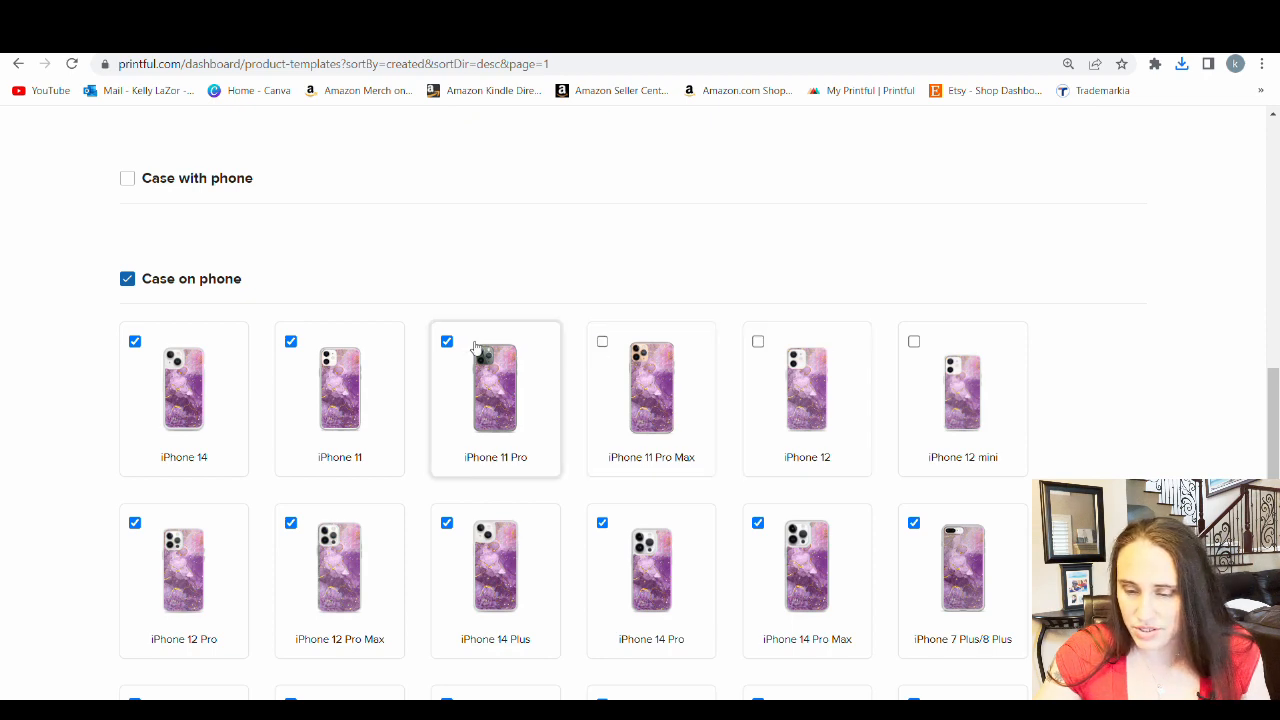
left_click(447, 341)
left_click(291, 341)
left_click(135, 341)
left_click(135, 523)
left_click(291, 523)
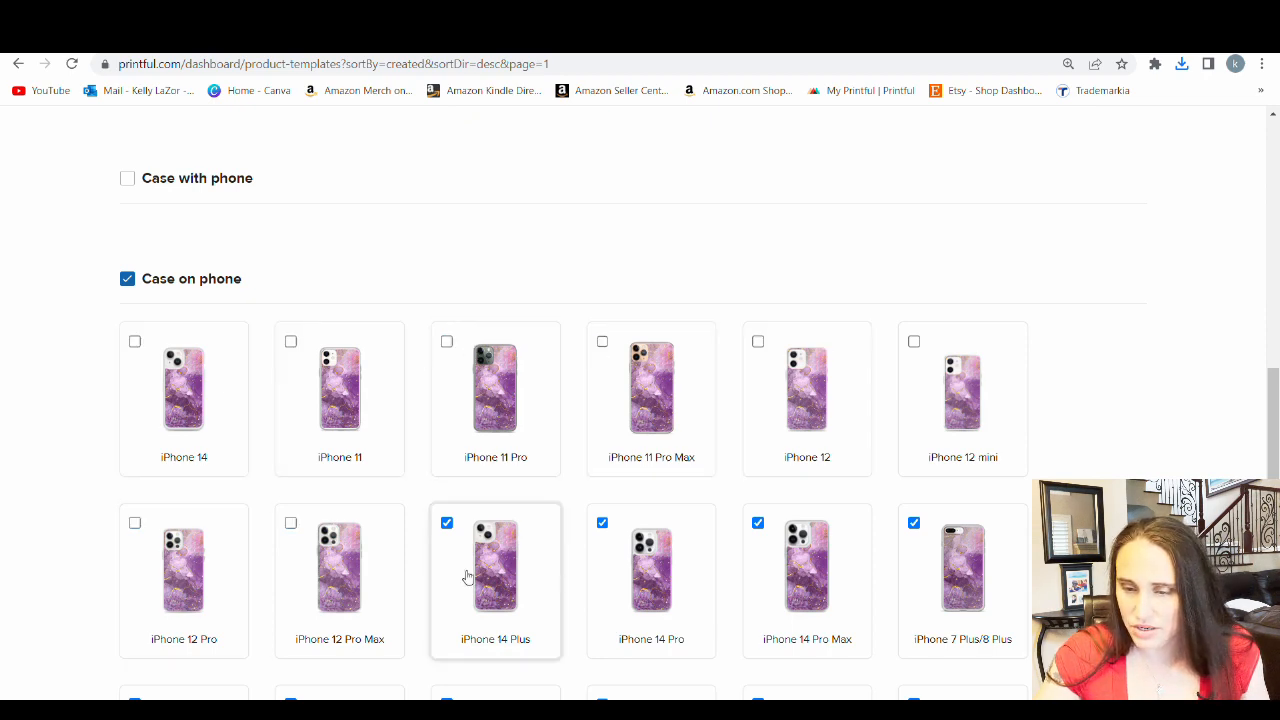
left_click(473, 577)
left_click(712, 592)
scroll(900, 560, "down", 6)
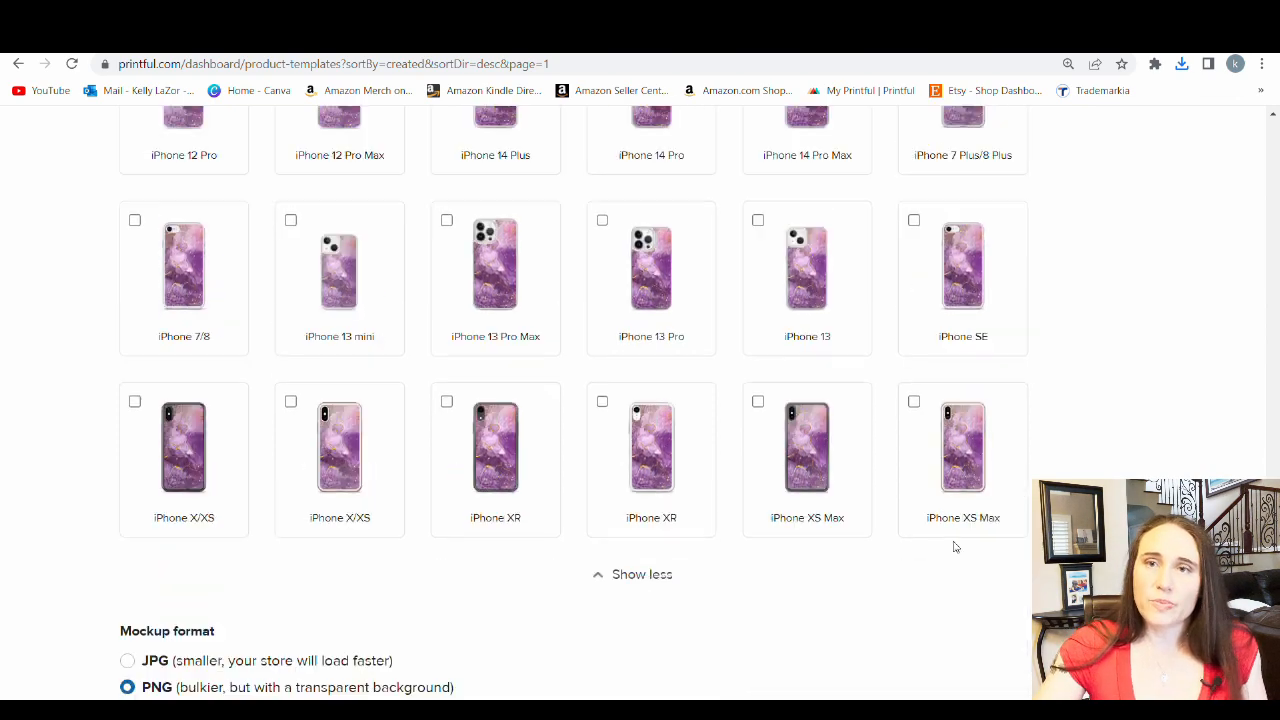
Generate the purple ink iPhone 14 Pro Max mockup in PNG format and download it
left_click(170, 677)
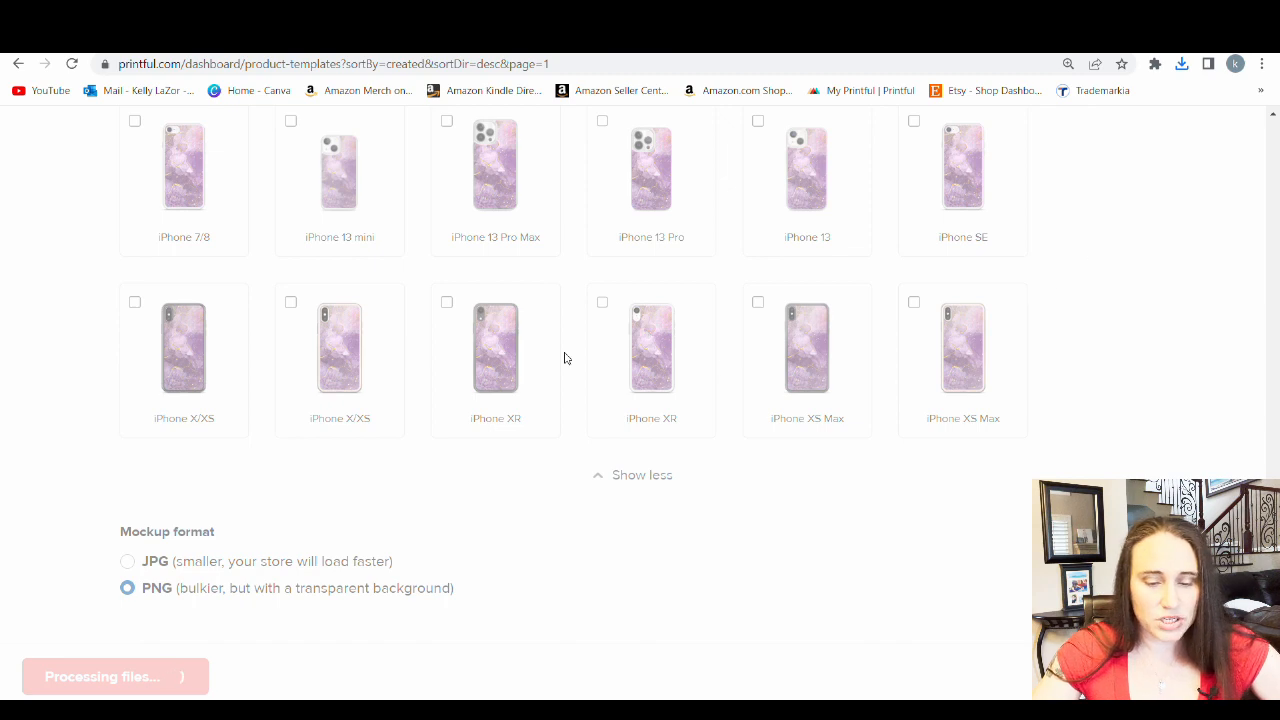
left_click(174, 694)
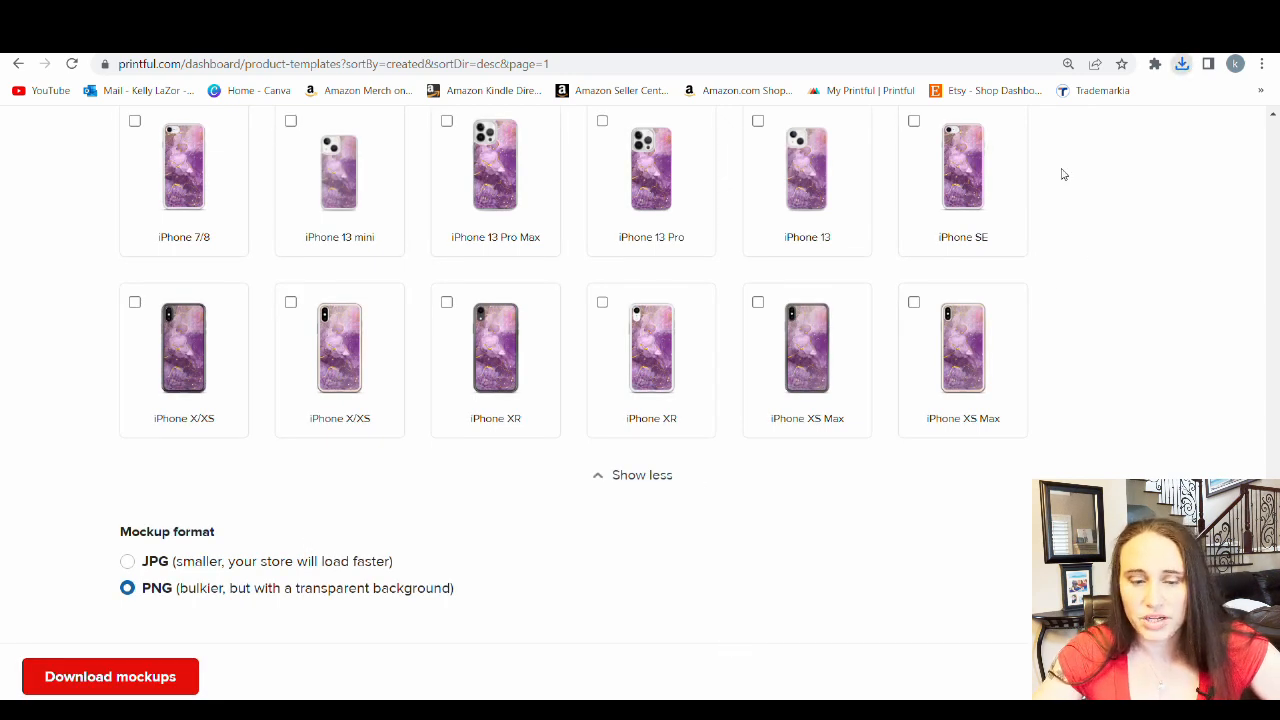
scroll(1060, 400, "up", 2)
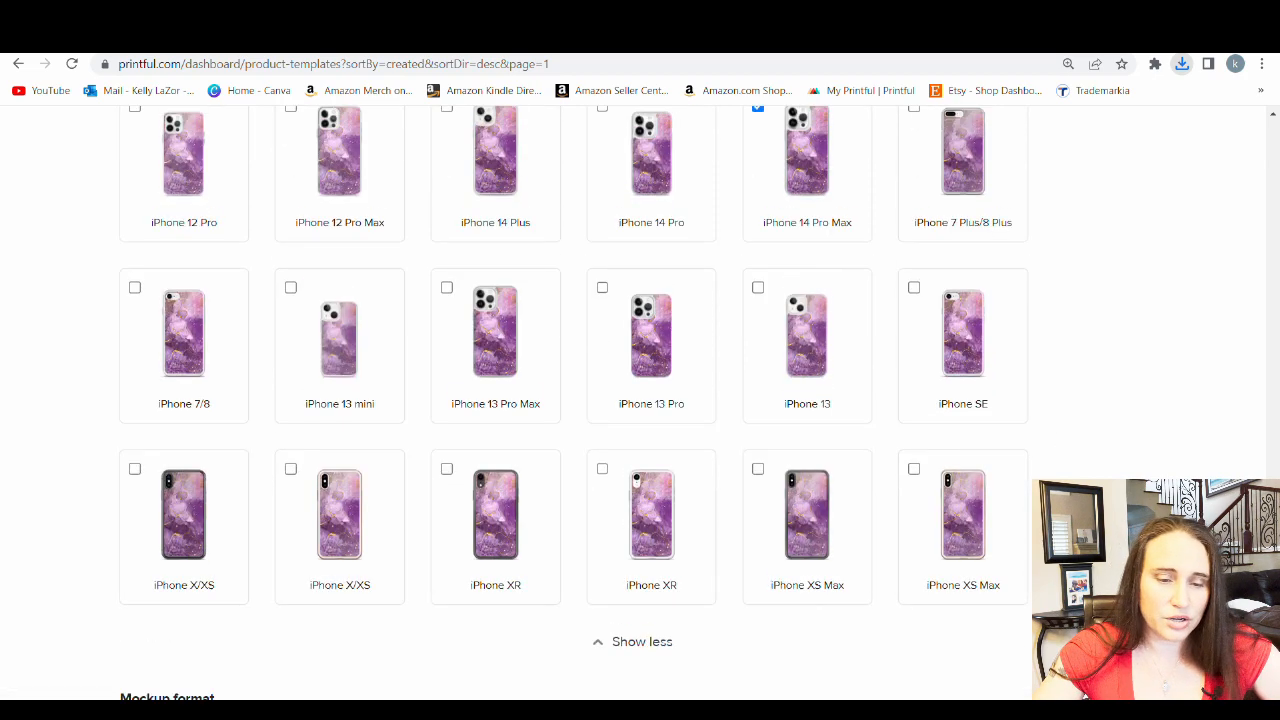
Switch to the purple ink phone case design in Canva, upload the downloaded case mockups and add a blank third page
left_click(640, 38)
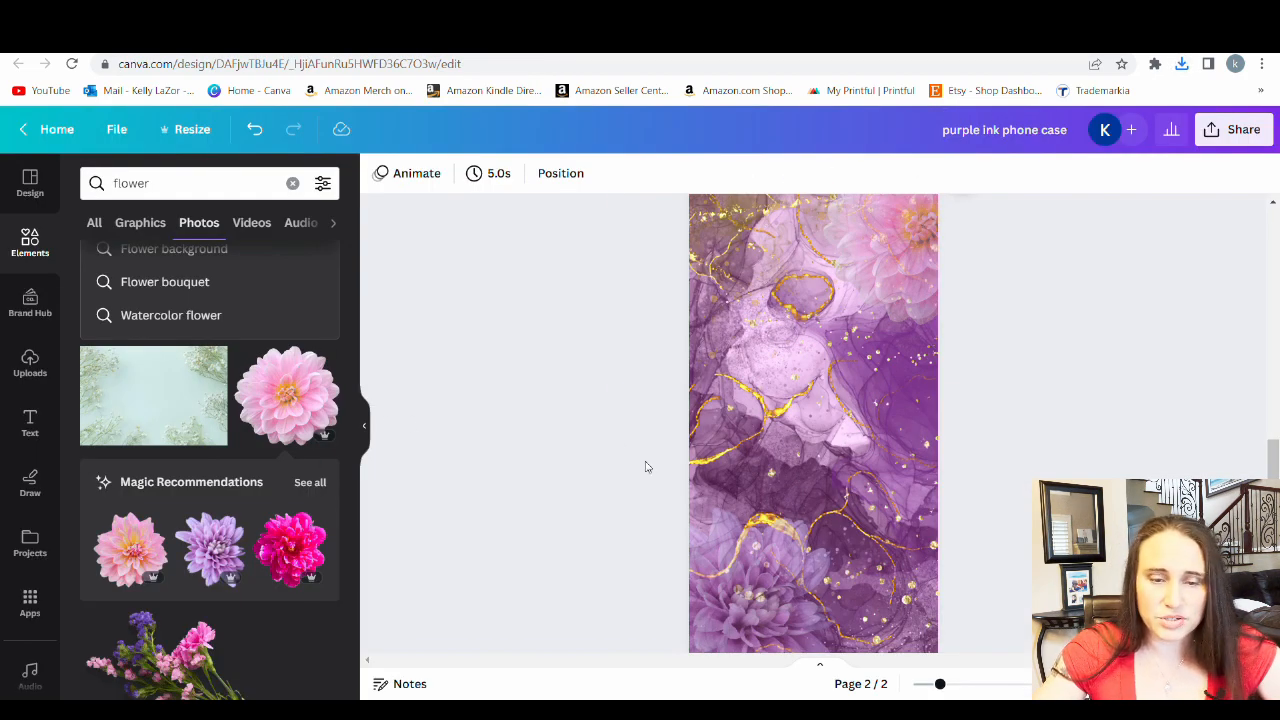
left_click(28, 365)
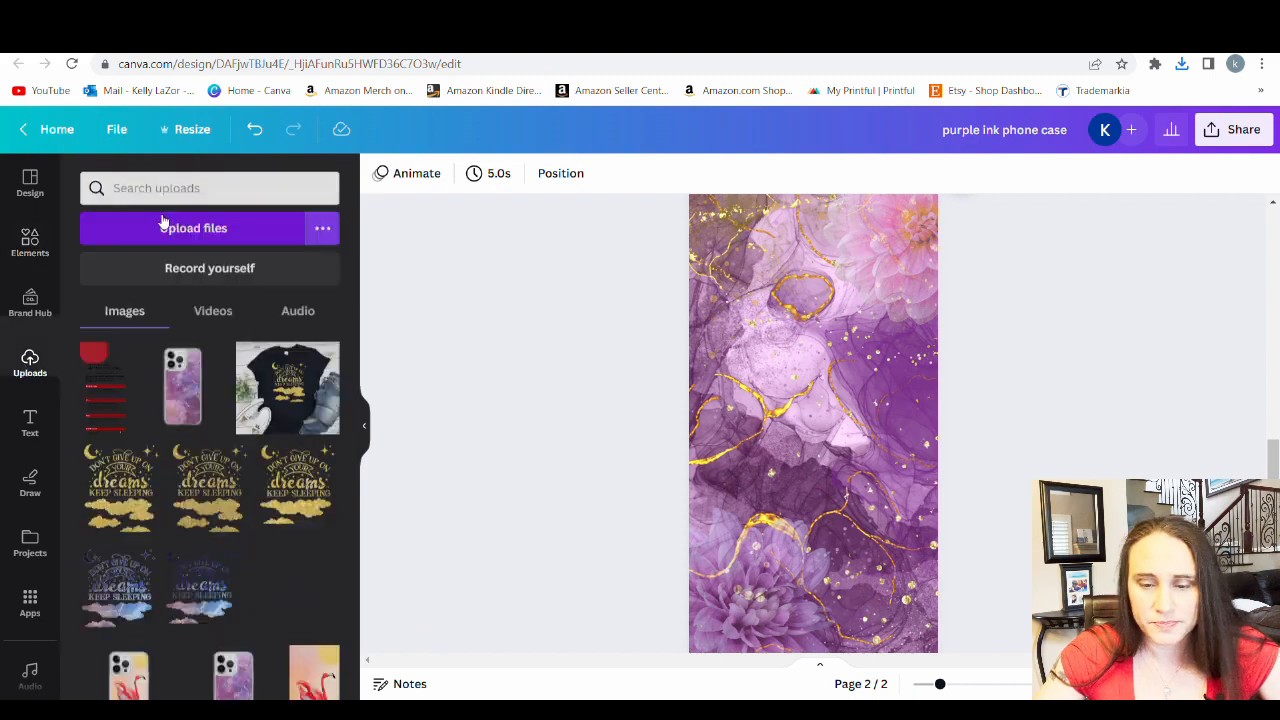
scroll(834, 600, "down", 1)
left_click(833, 627)
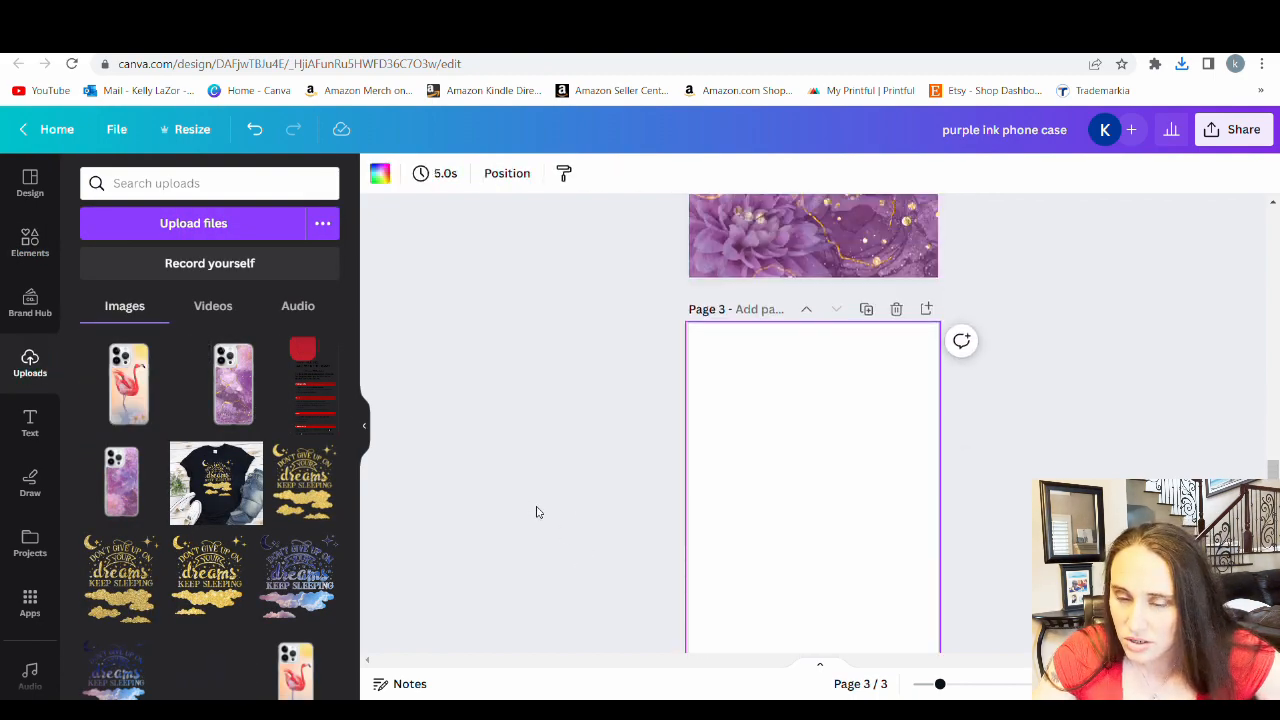
Place the uploaded purple ink case mockup on page 3 and enlarge it until the case fills the page
left_click(237, 410)
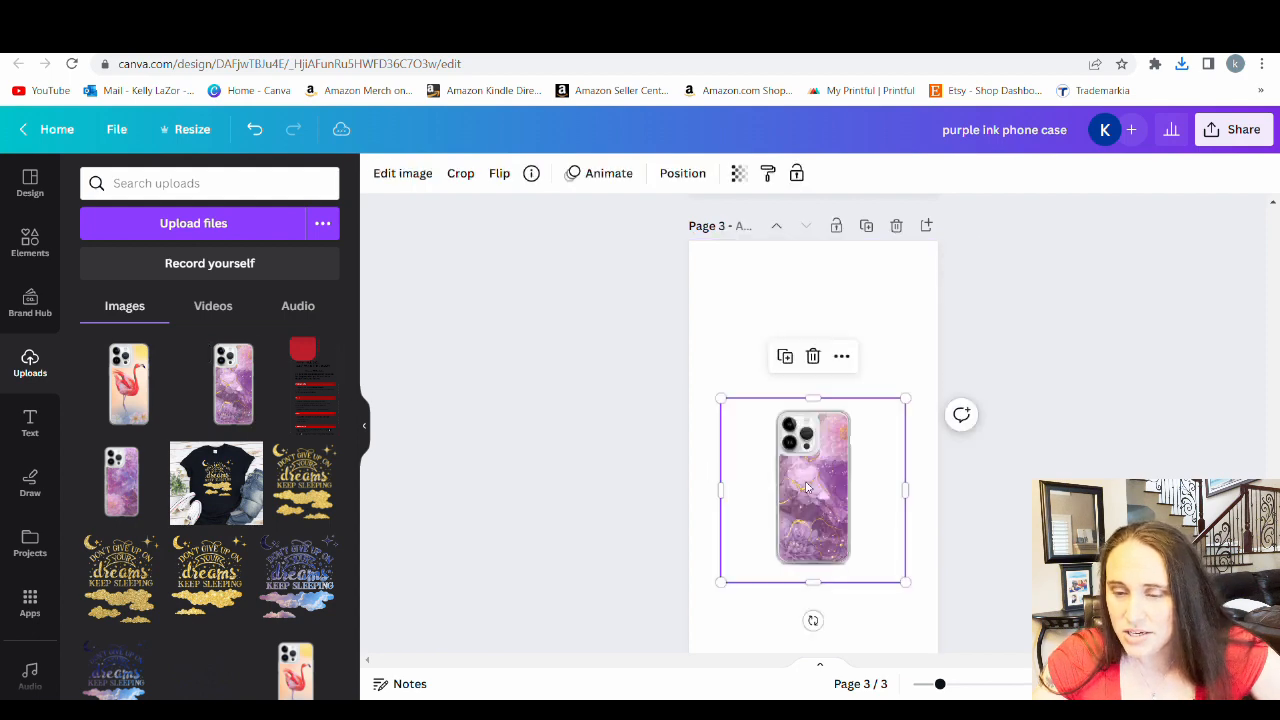
left_click_drag(852, 480, 823, 394)
left_click_drag(891, 500, 1086, 701)
left_click_drag(889, 463, 771, 363)
scroll(771, 363, "down", 2)
left_click_drag(968, 447, 1193, 655)
left_click_drag(866, 436, 809, 424)
scroll(856, 428, "up", 3)
left_click_drag(851, 525, 850, 528)
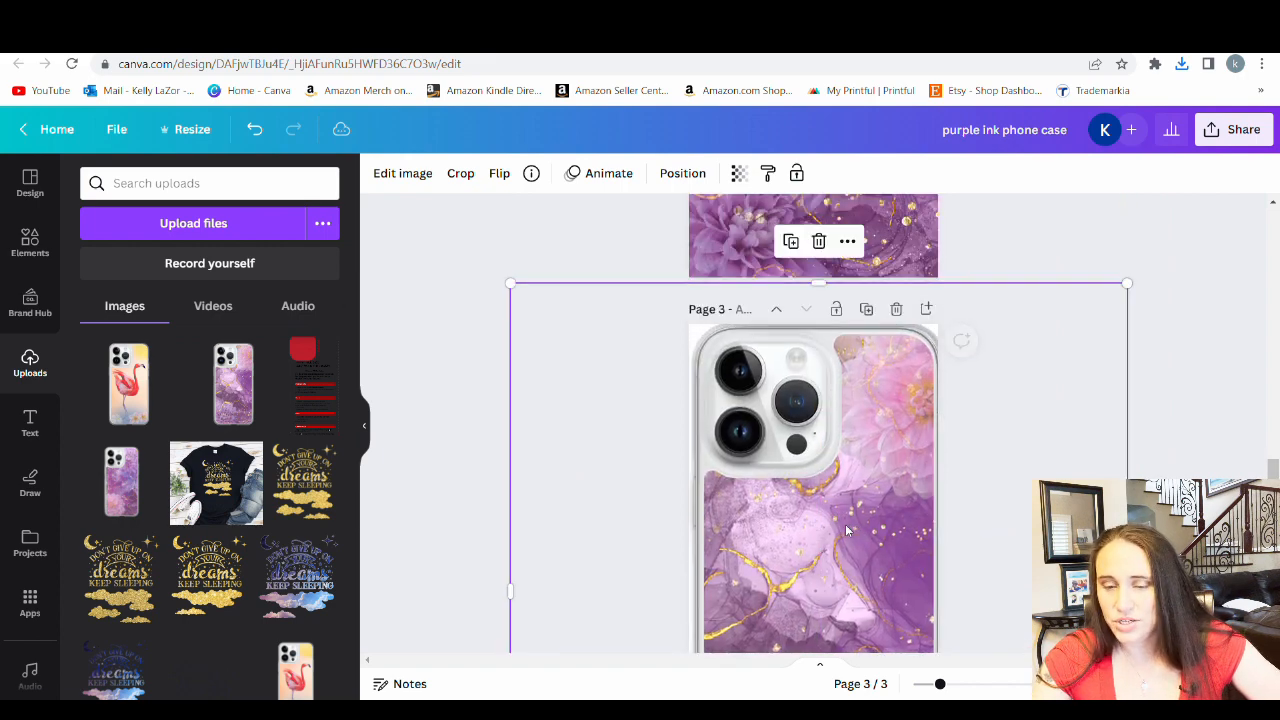
Review how the artwork sits on the enlarged case from camera to lower edge and delete the mockup from page 3
scroll(850, 528, "down", 3)
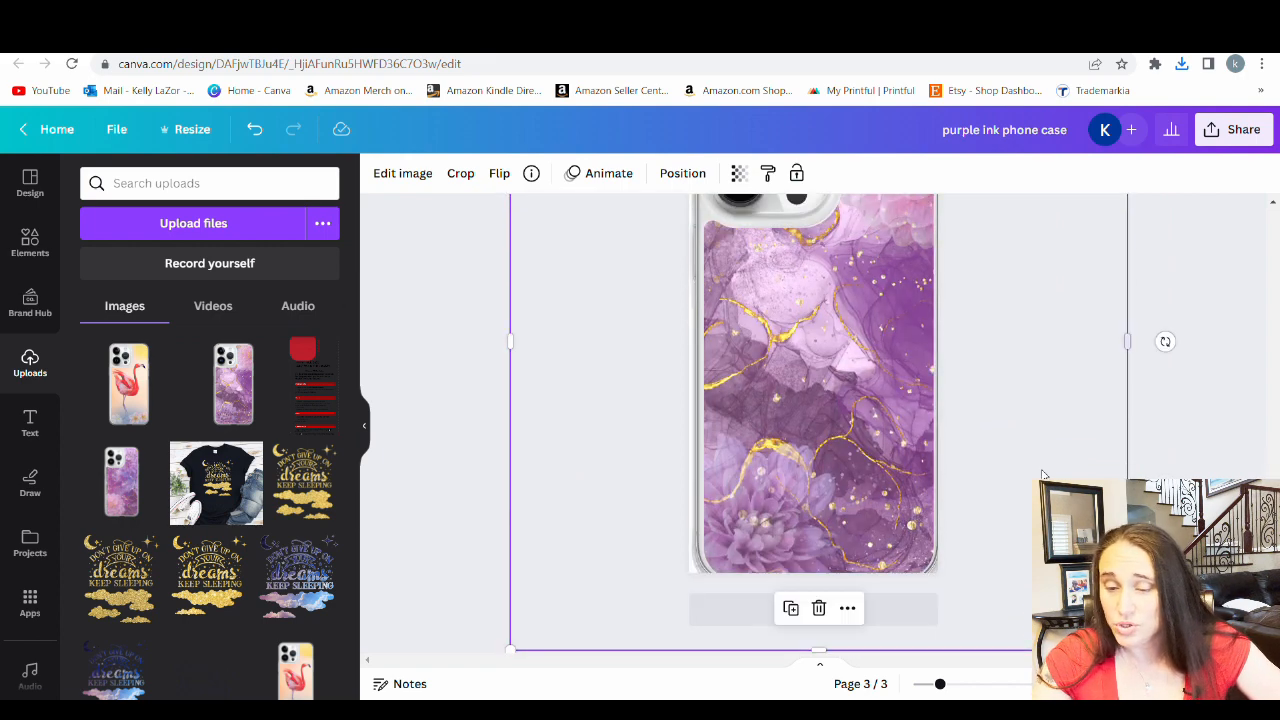
scroll(931, 470, "up", 3)
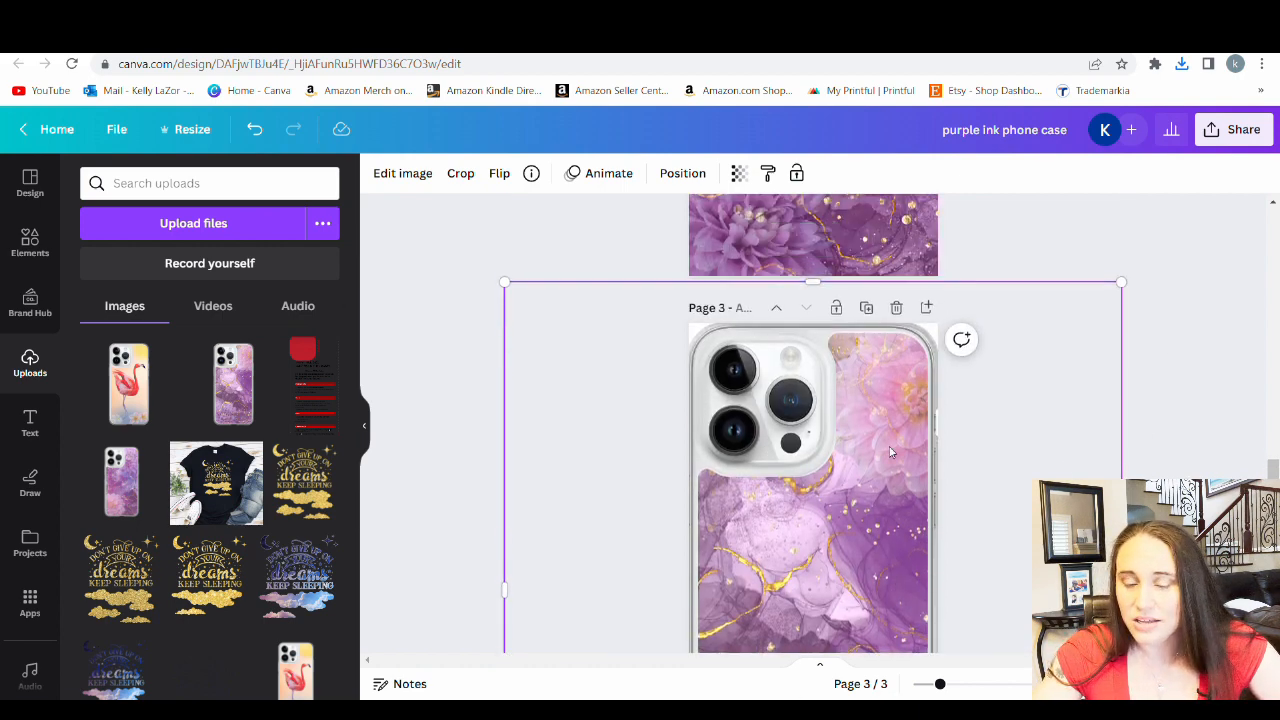
scroll(842, 476, "down", 1)
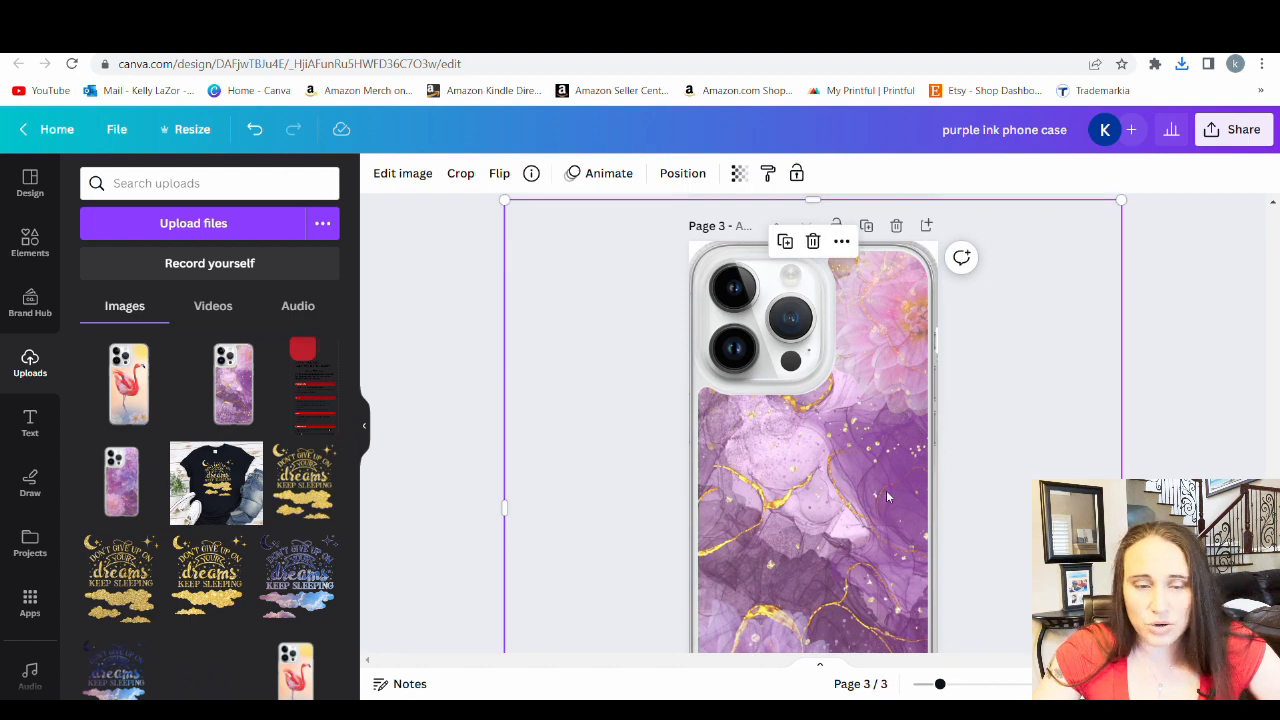
key("Delete")
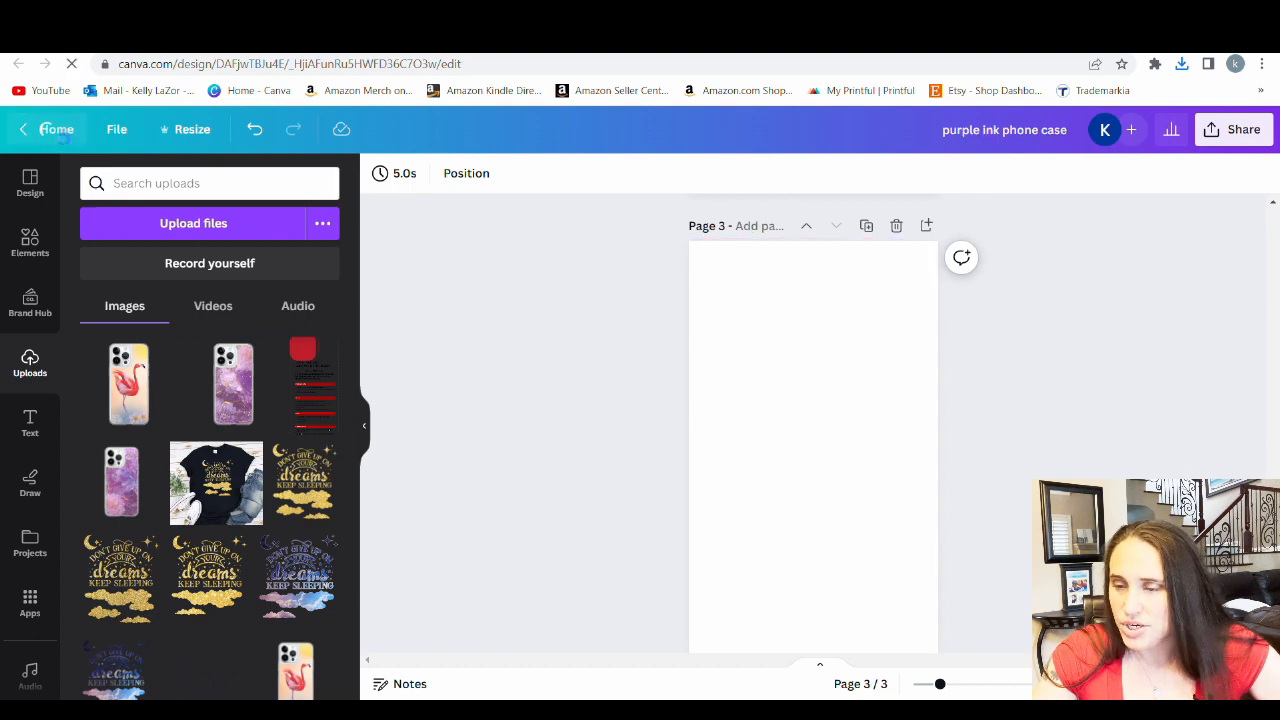
Return to the Canva home page and create a new custom-size design of 2000 × 2000 px
left_click(57, 130)
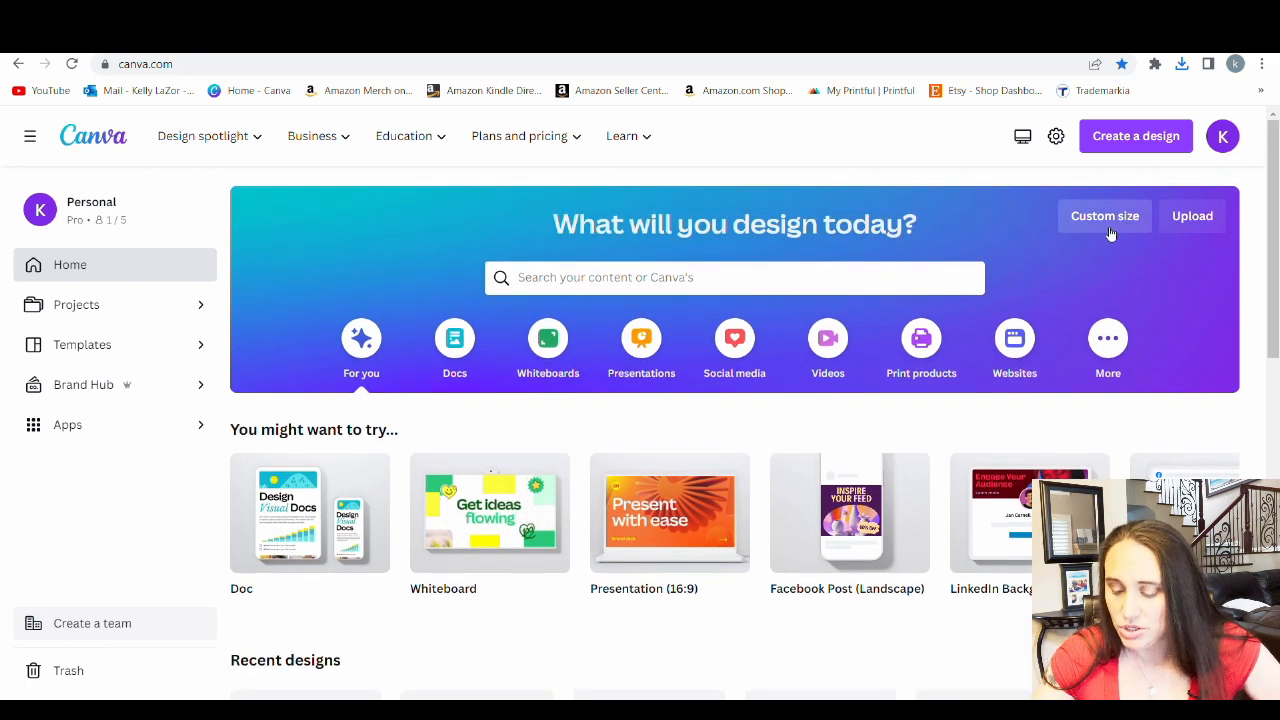
left_click(1108, 218)
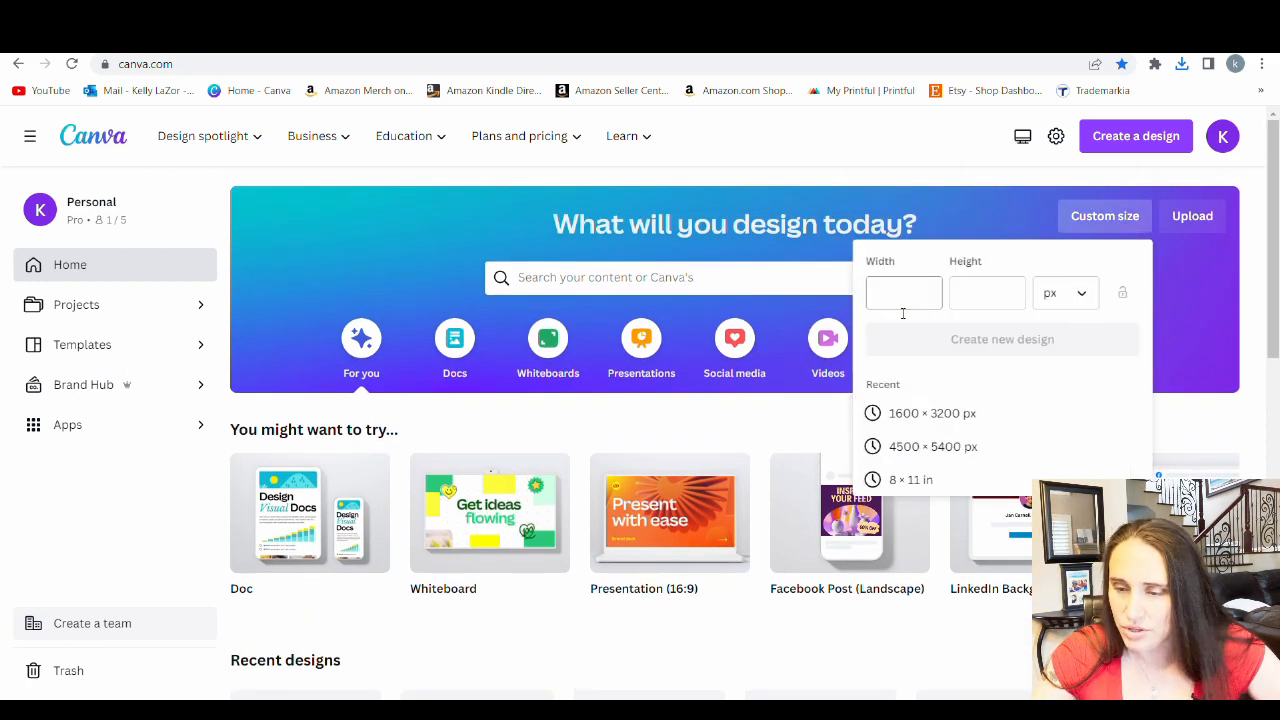
type("200")
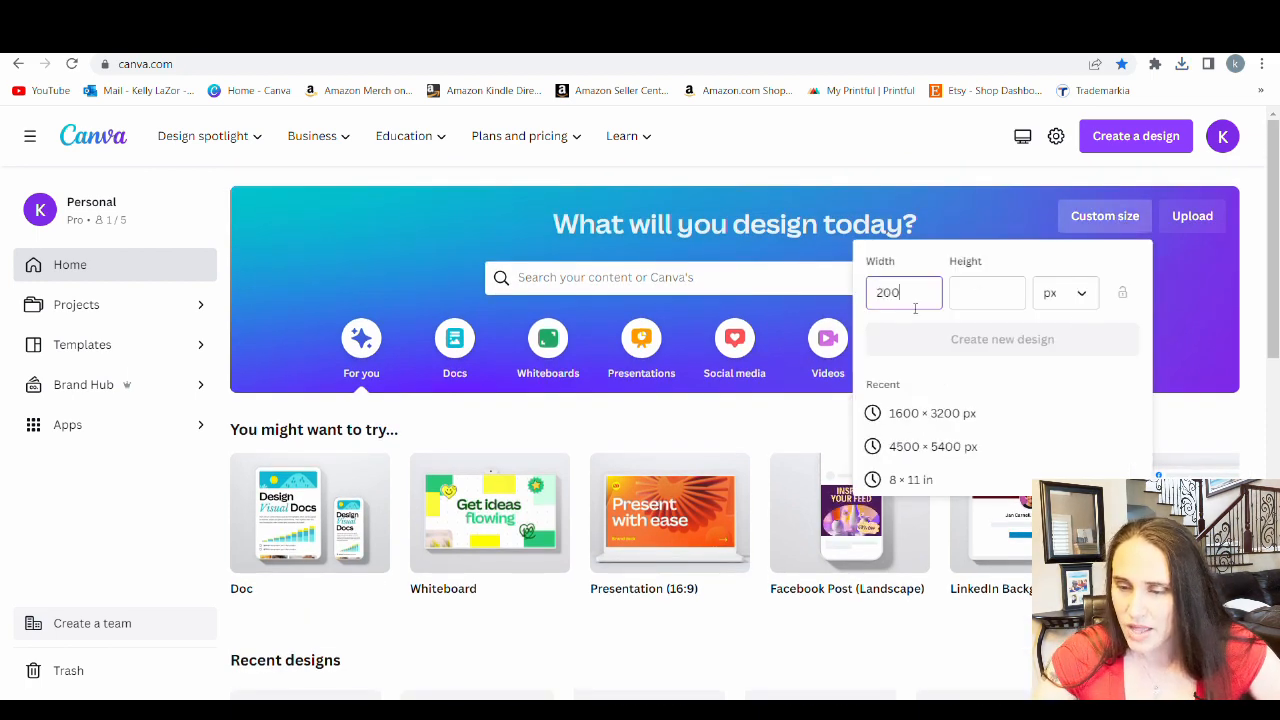
type("0")
left_click(1013, 306)
type("2000")
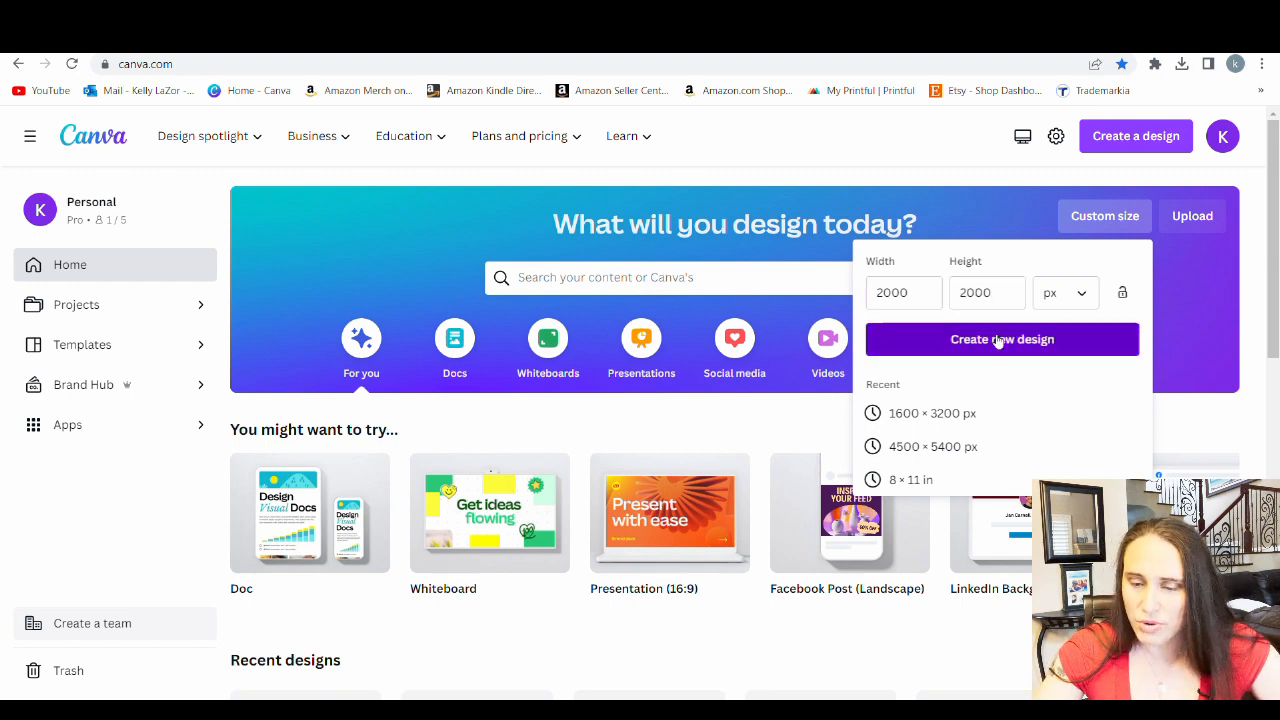
left_click(990, 339)
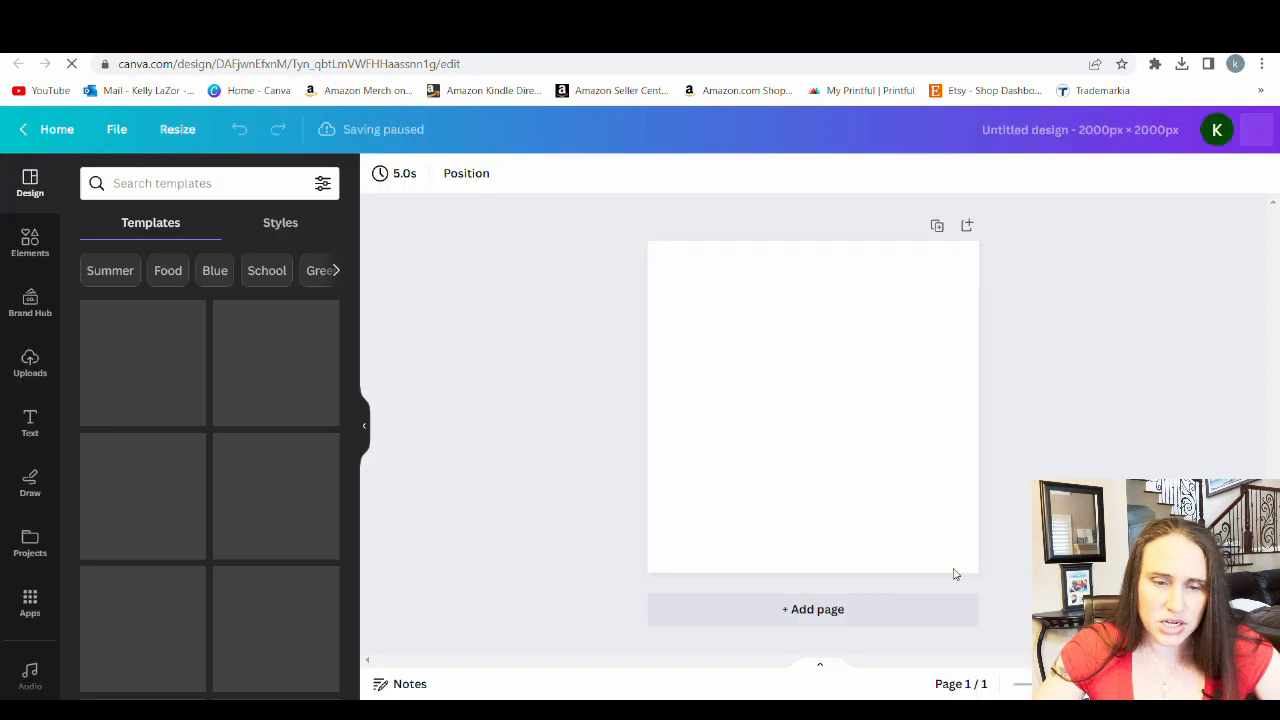
Search the elements library for "mockup phone" and show all matching photos
left_click(14, 243)
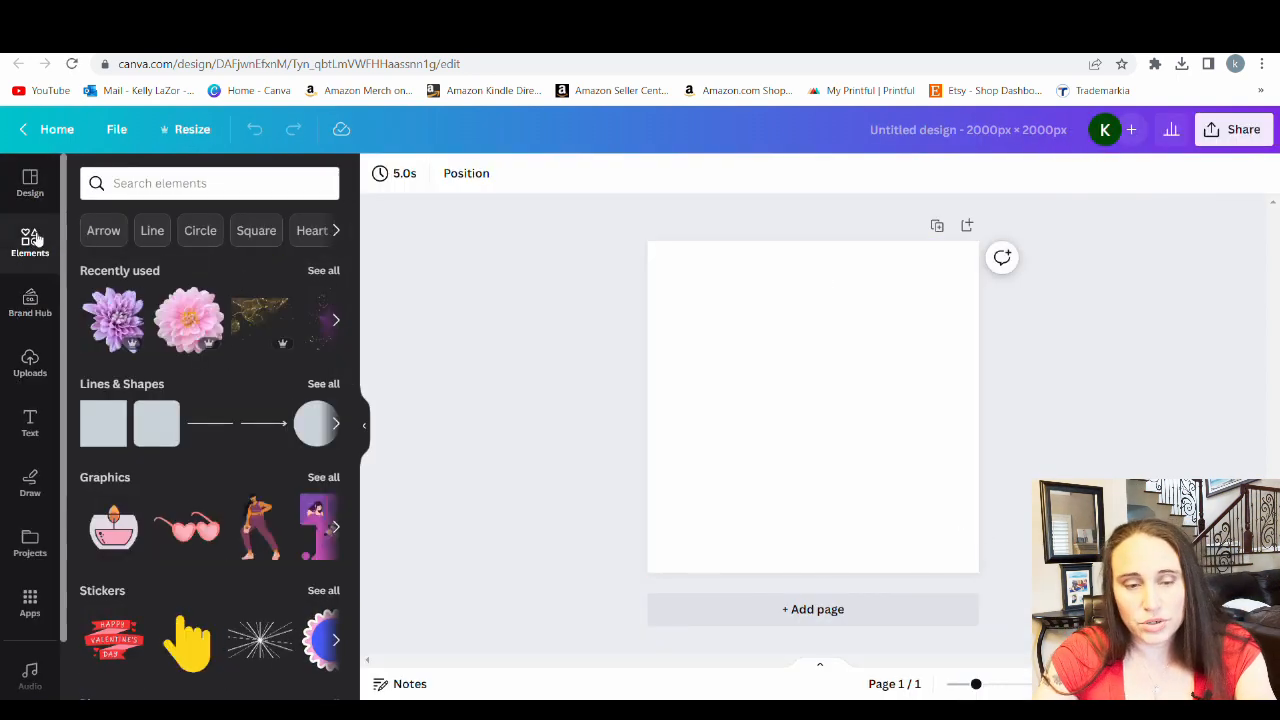
left_click(200, 185)
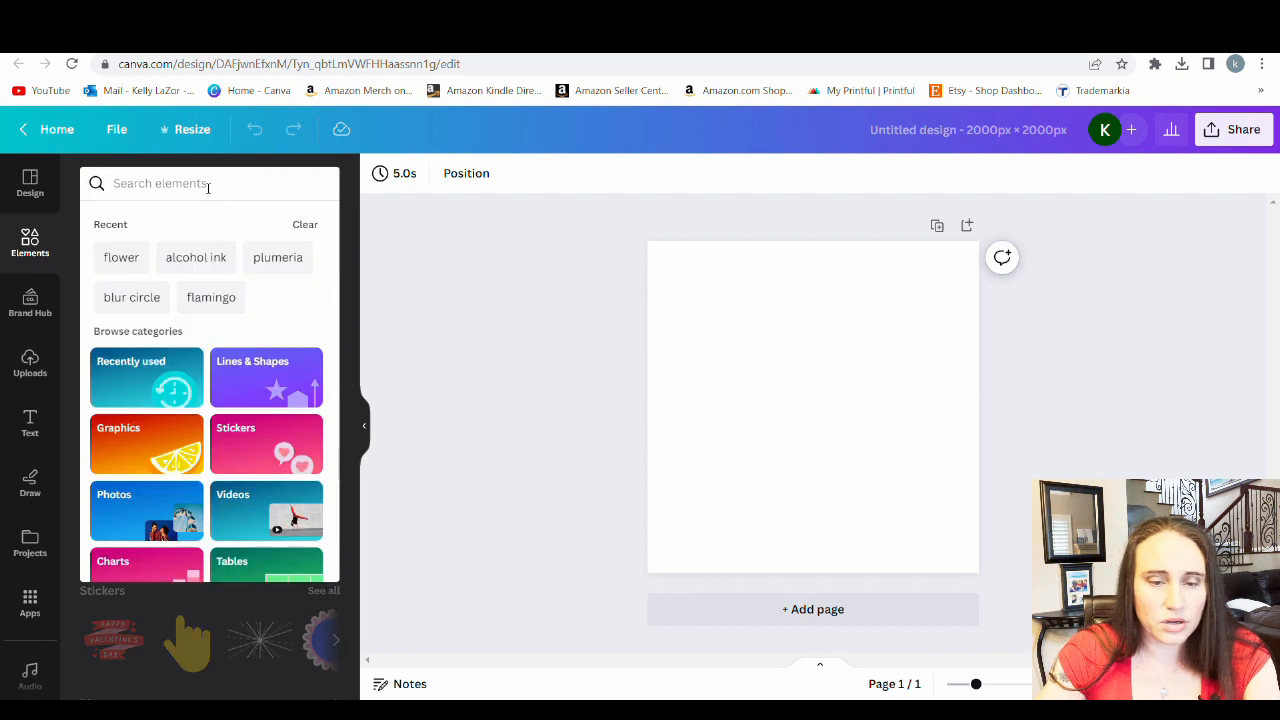
type("mockup")
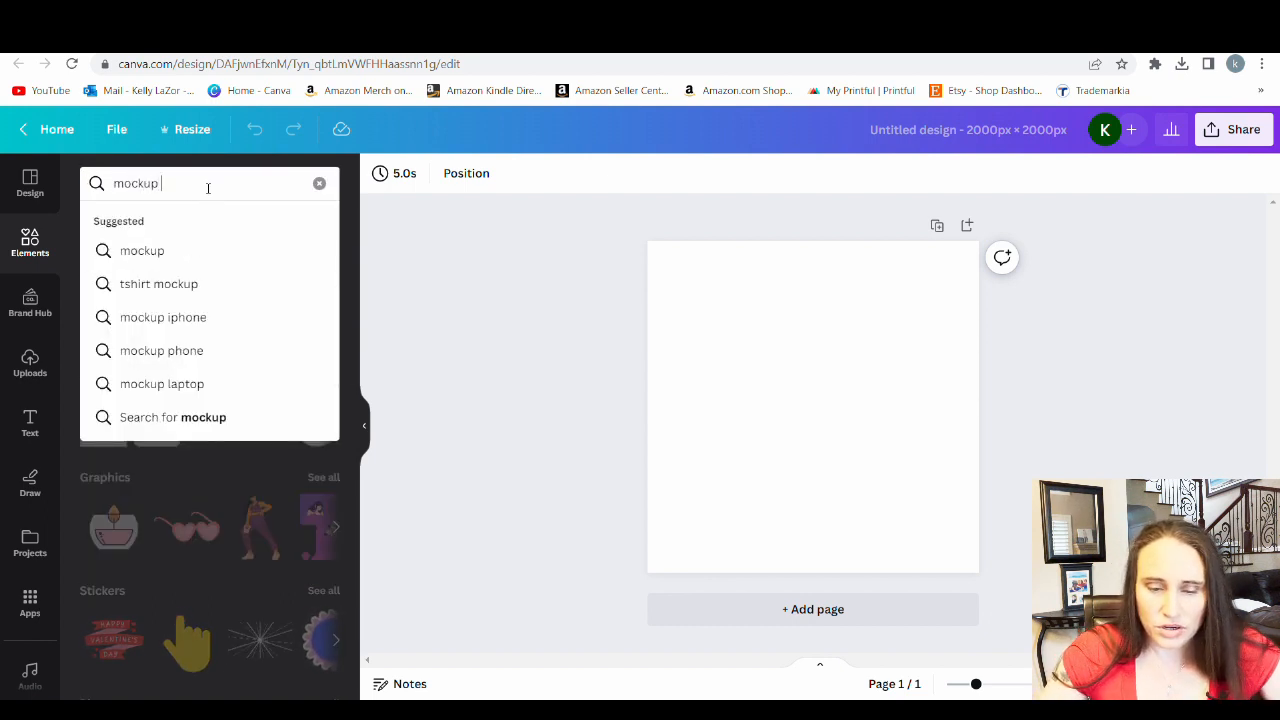
type(" phone")
key("Return")
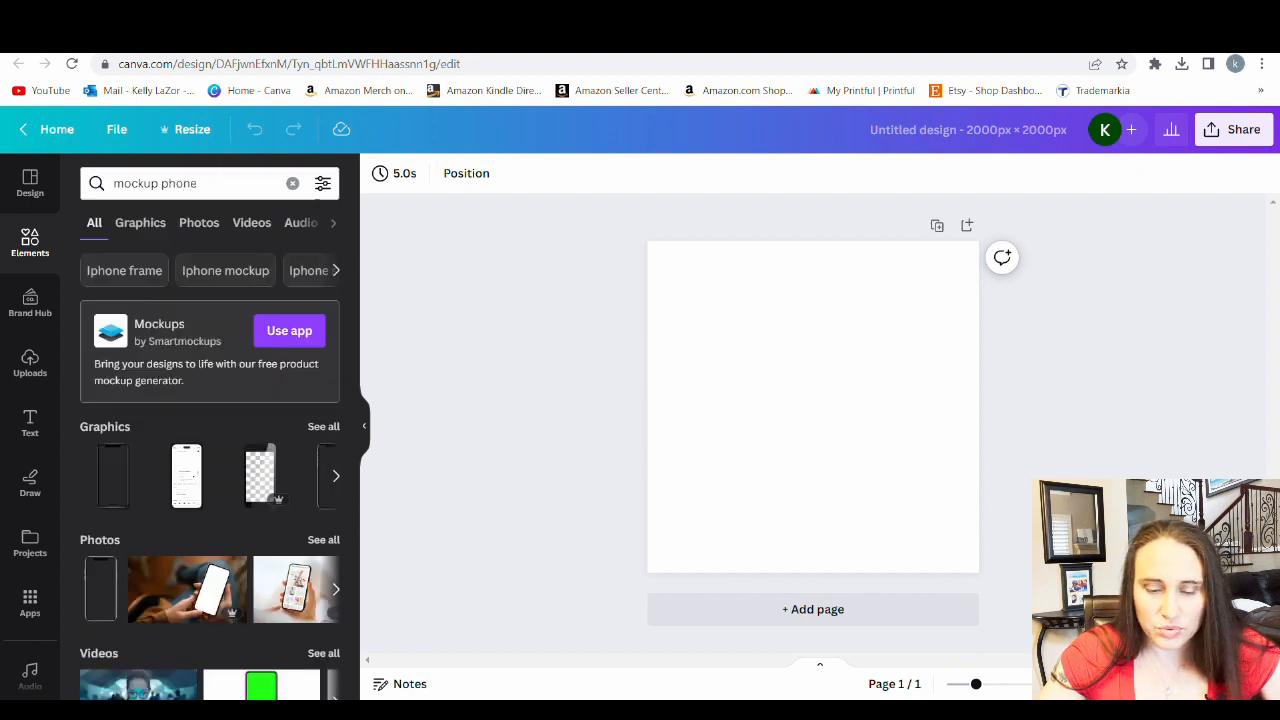
left_click(323, 540)
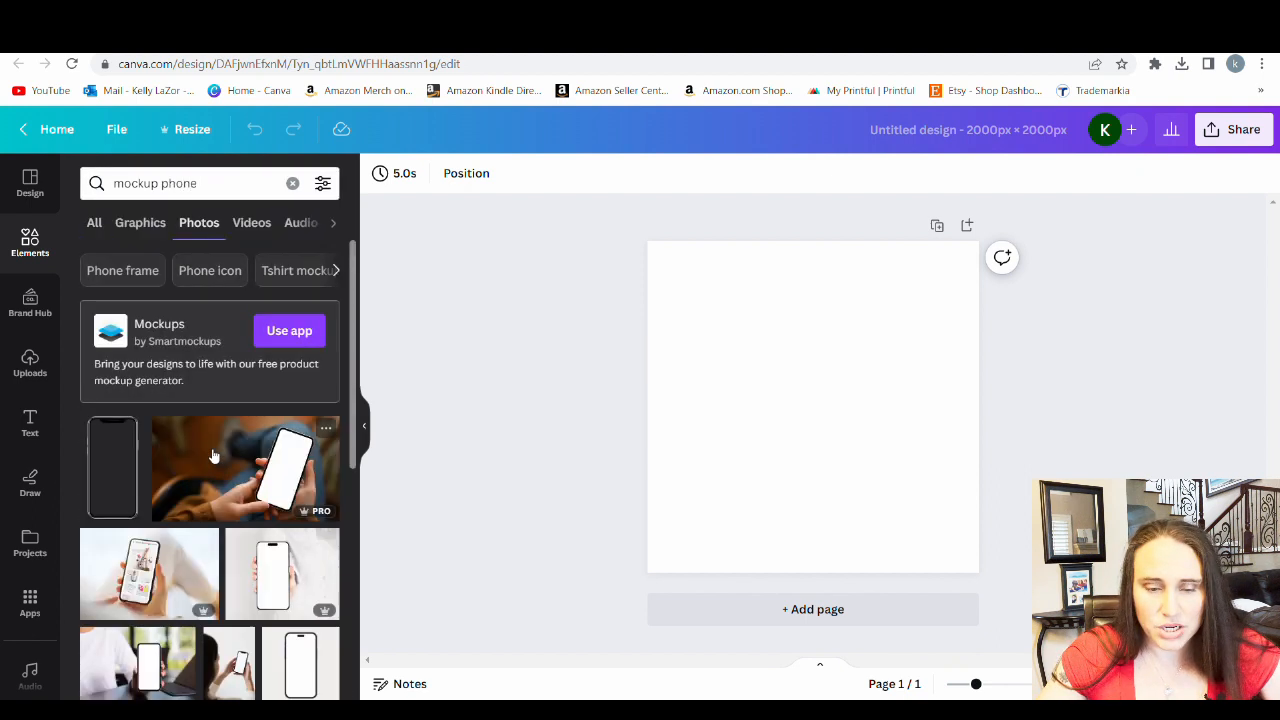
Browse the phone mockup photos for a scene suitable for displaying the phone case
scroll(224, 436, "down", 5)
scroll(145, 470, "down", 3)
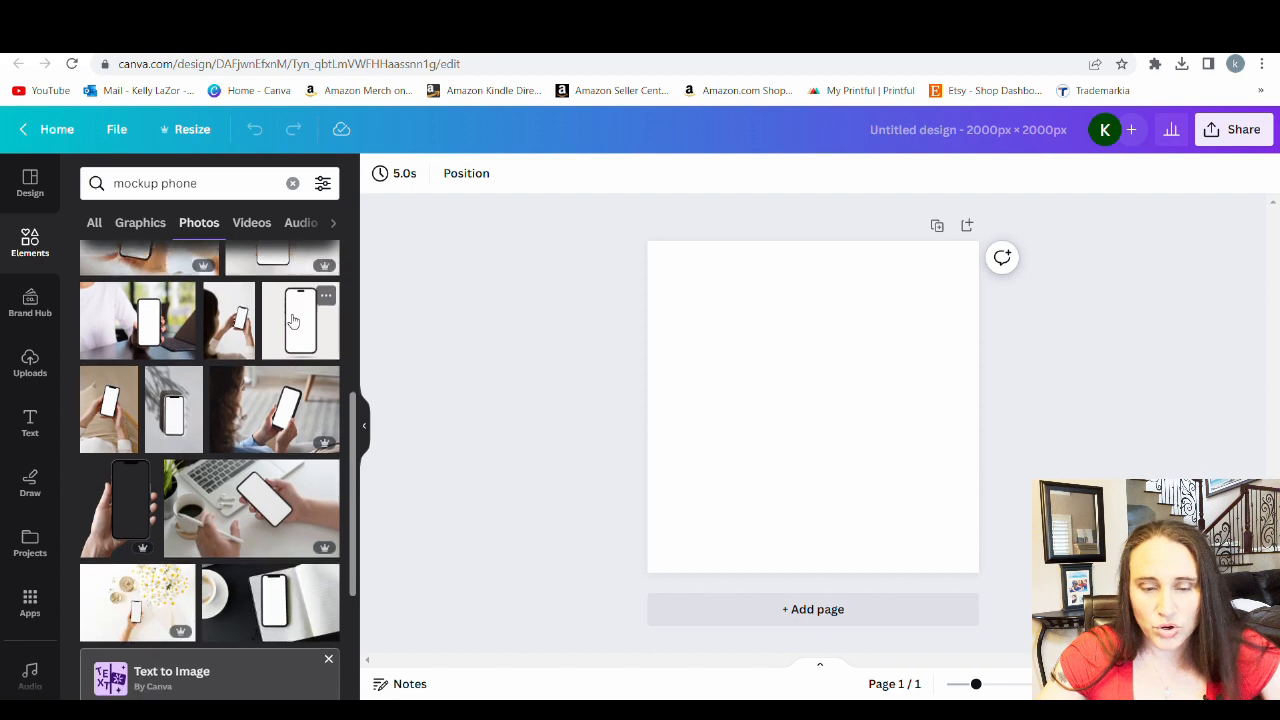
scroll(145, 470, "down", 6)
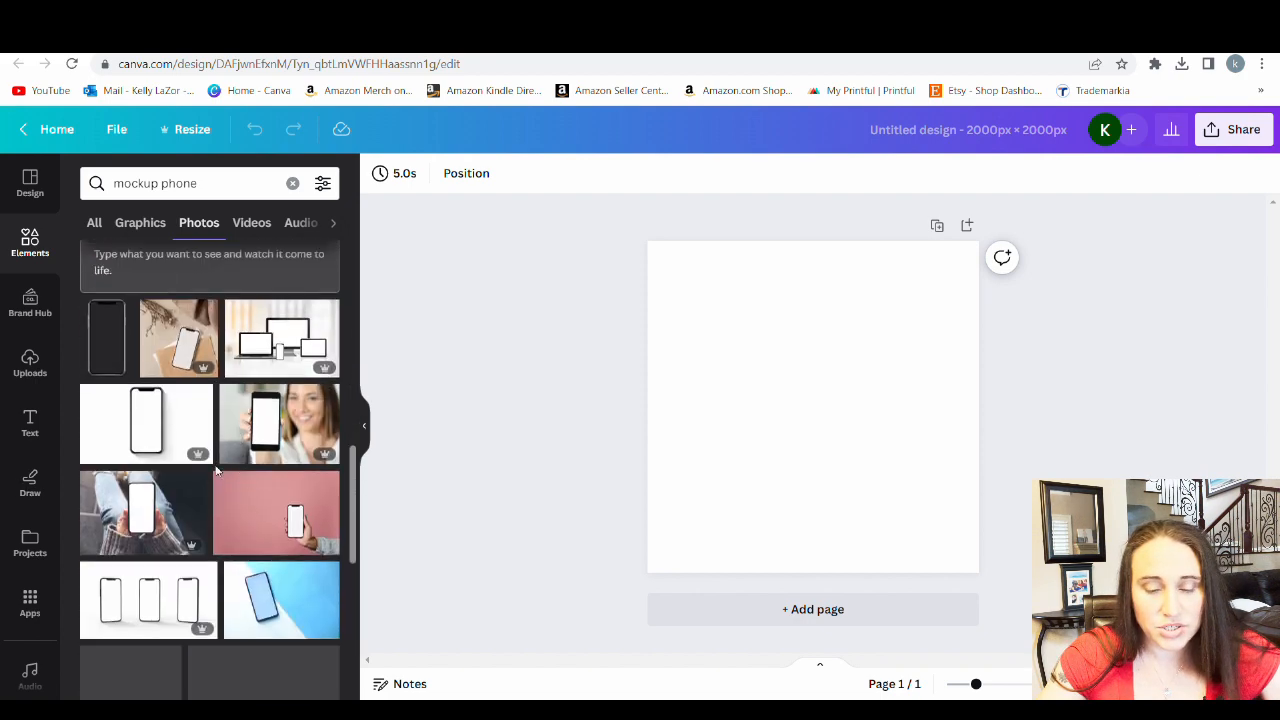
scroll(238, 427, "down", 3)
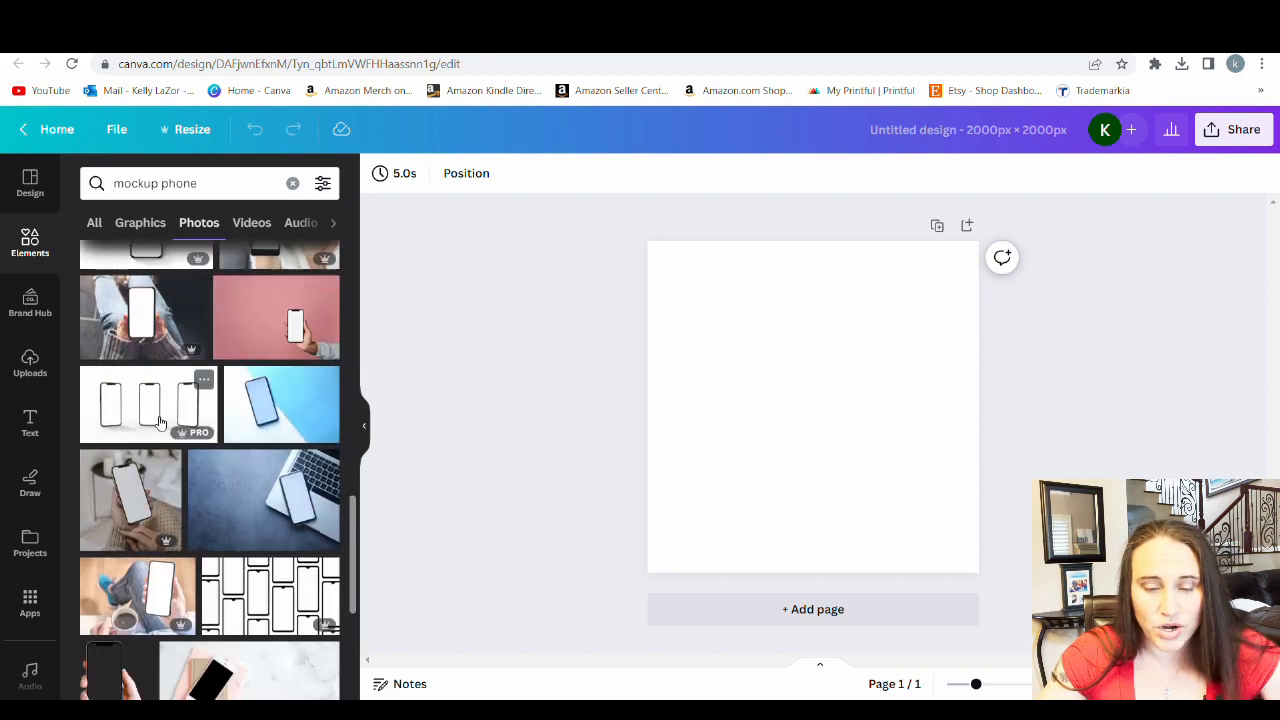
scroll(184, 287, "down", 2)
scroll(184, 287, "down", 4)
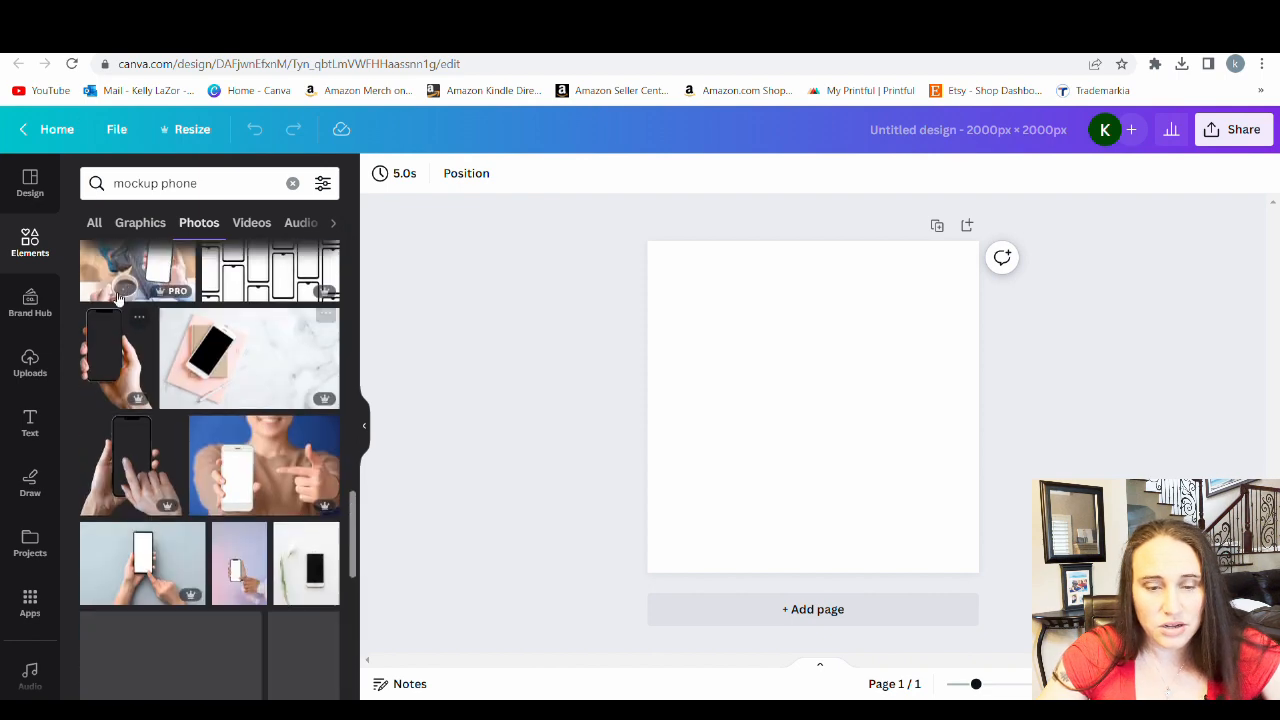
scroll(229, 483, "down", 1)
scroll(229, 483, "down", 10)
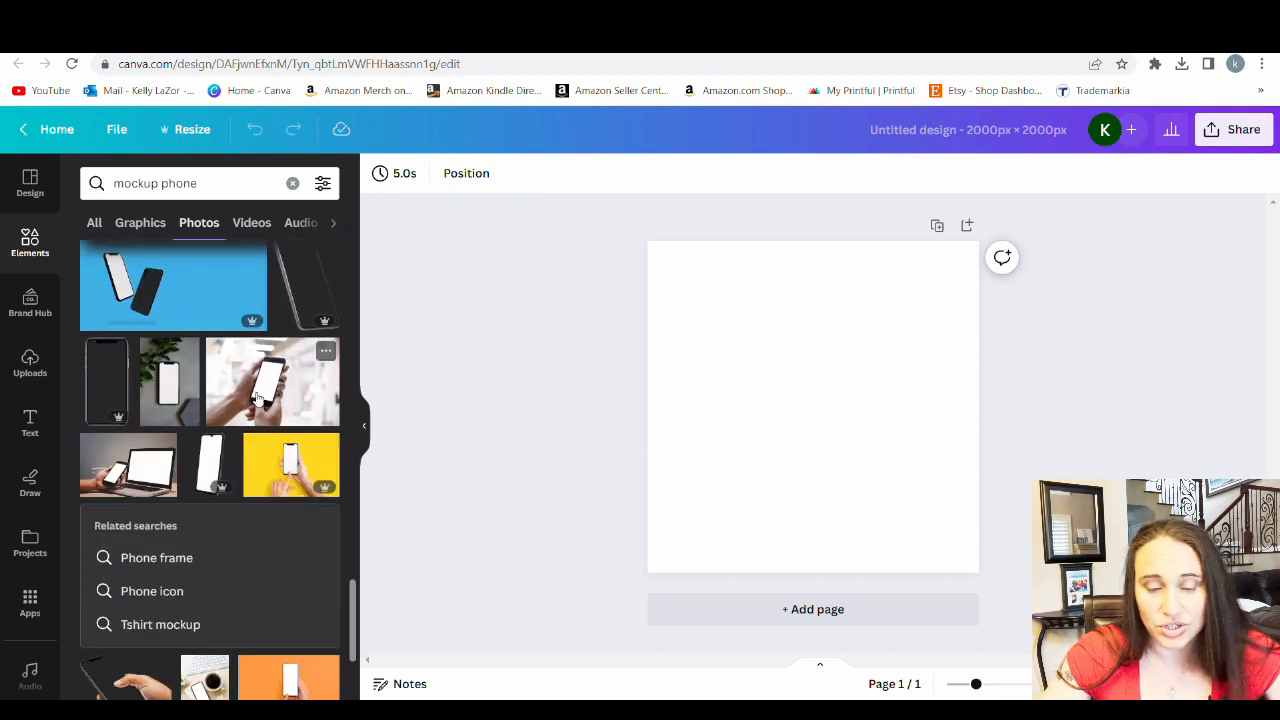
scroll(228, 537, "down", 4)
scroll(228, 537, "down", 5)
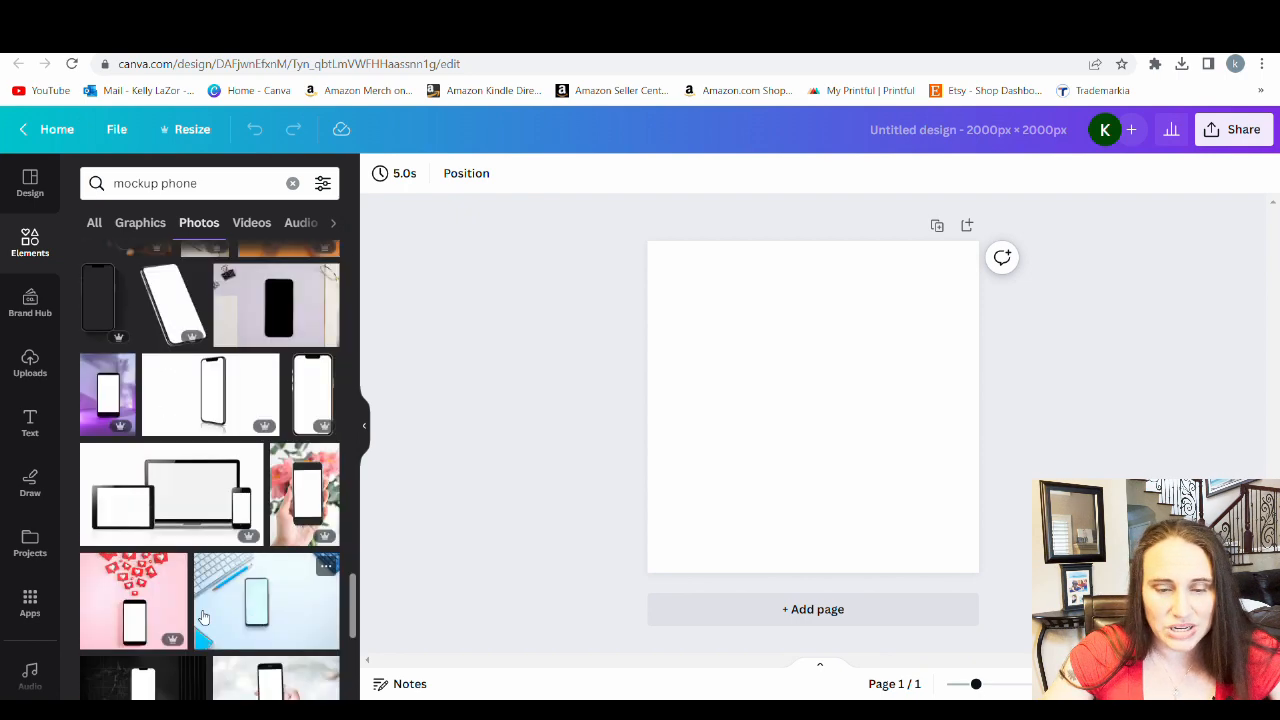
scroll(244, 528, "down", 8)
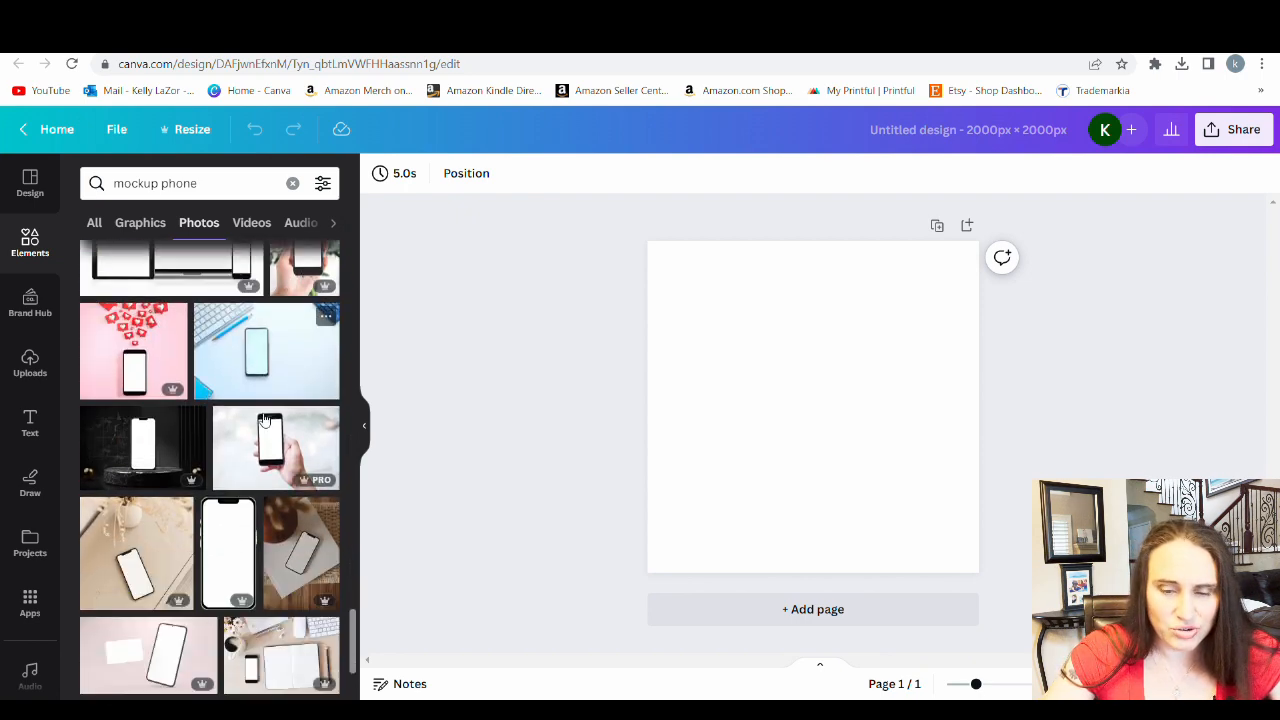
scroll(275, 528, "down", 5)
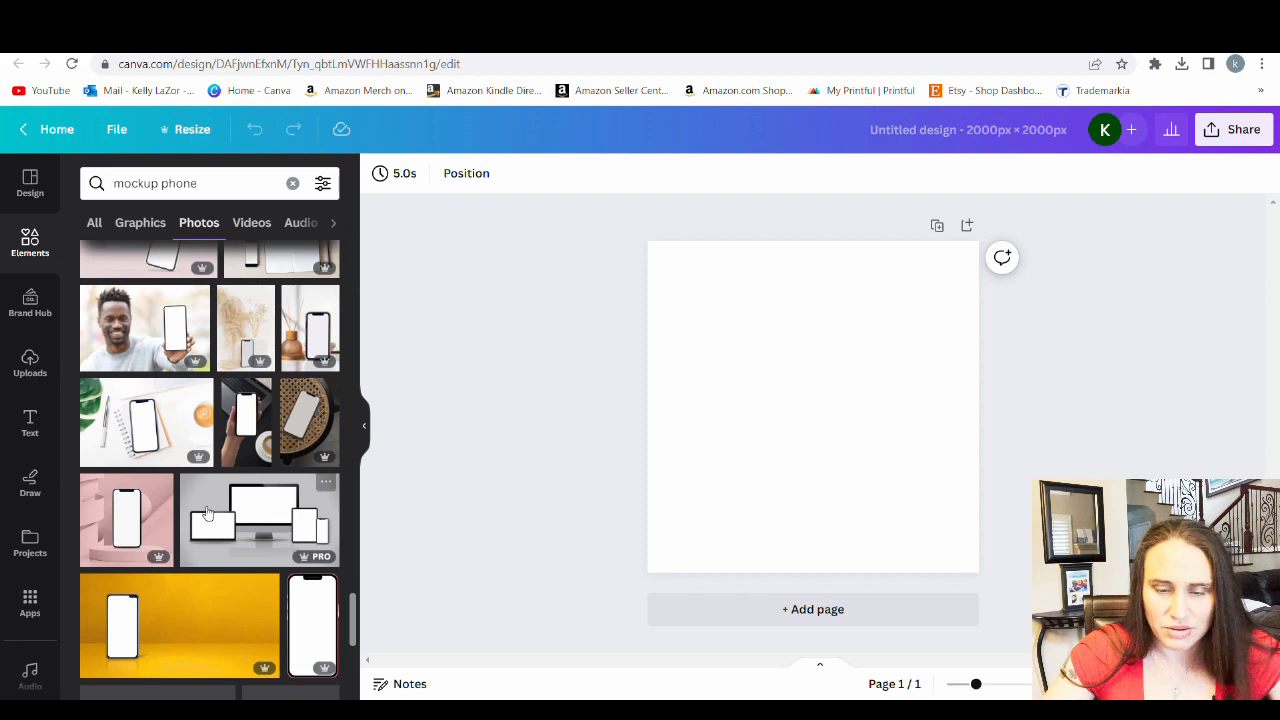
scroll(207, 513, "down", 7)
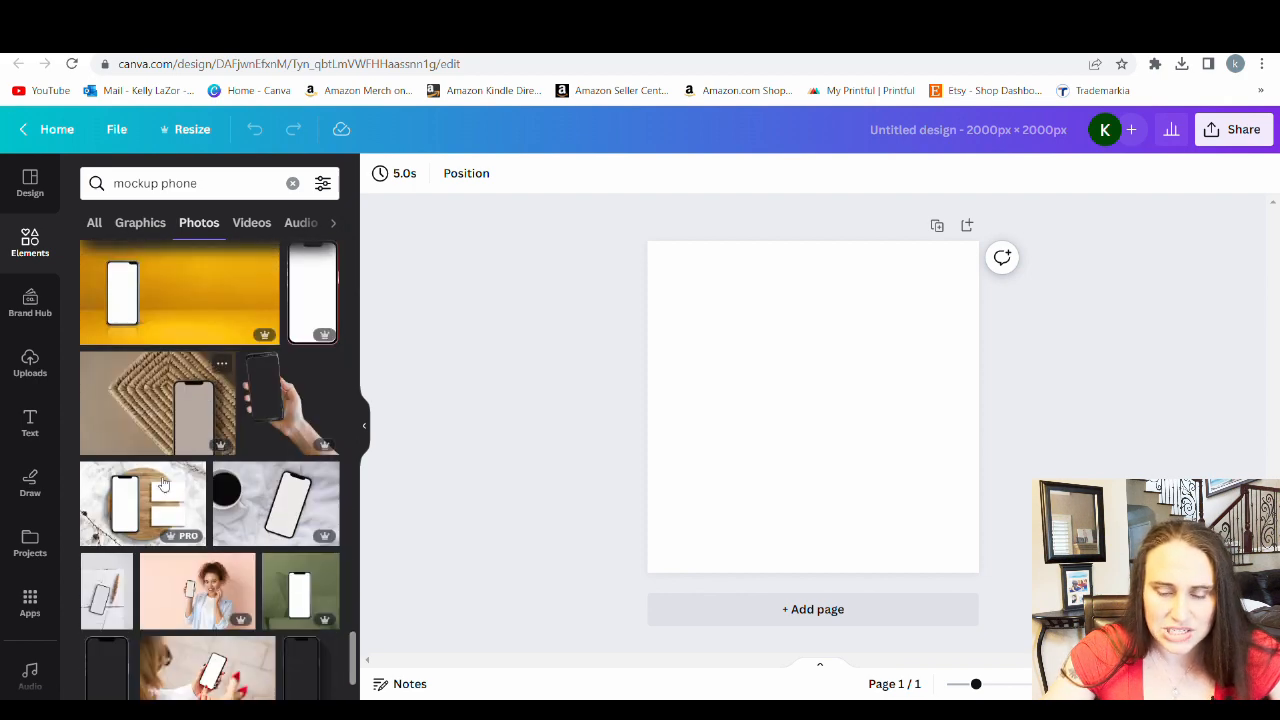
scroll(300, 505, "down", 6)
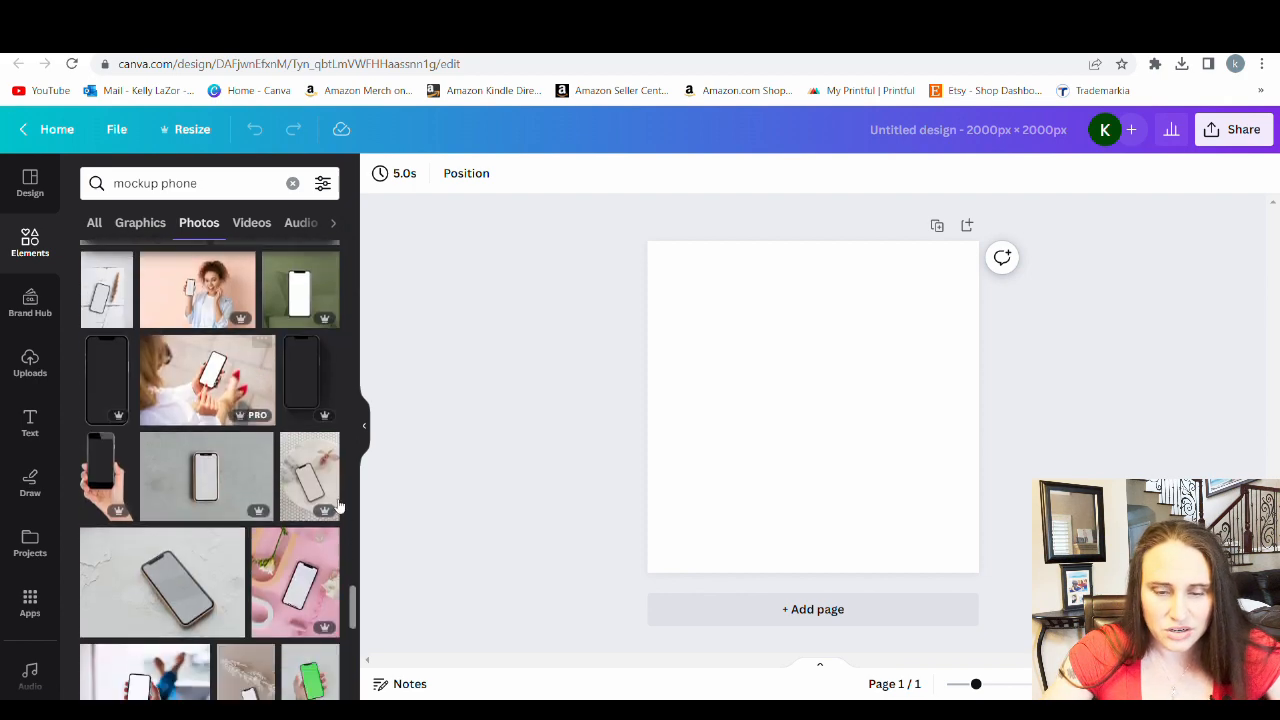
scroll(253, 475, "down", 5)
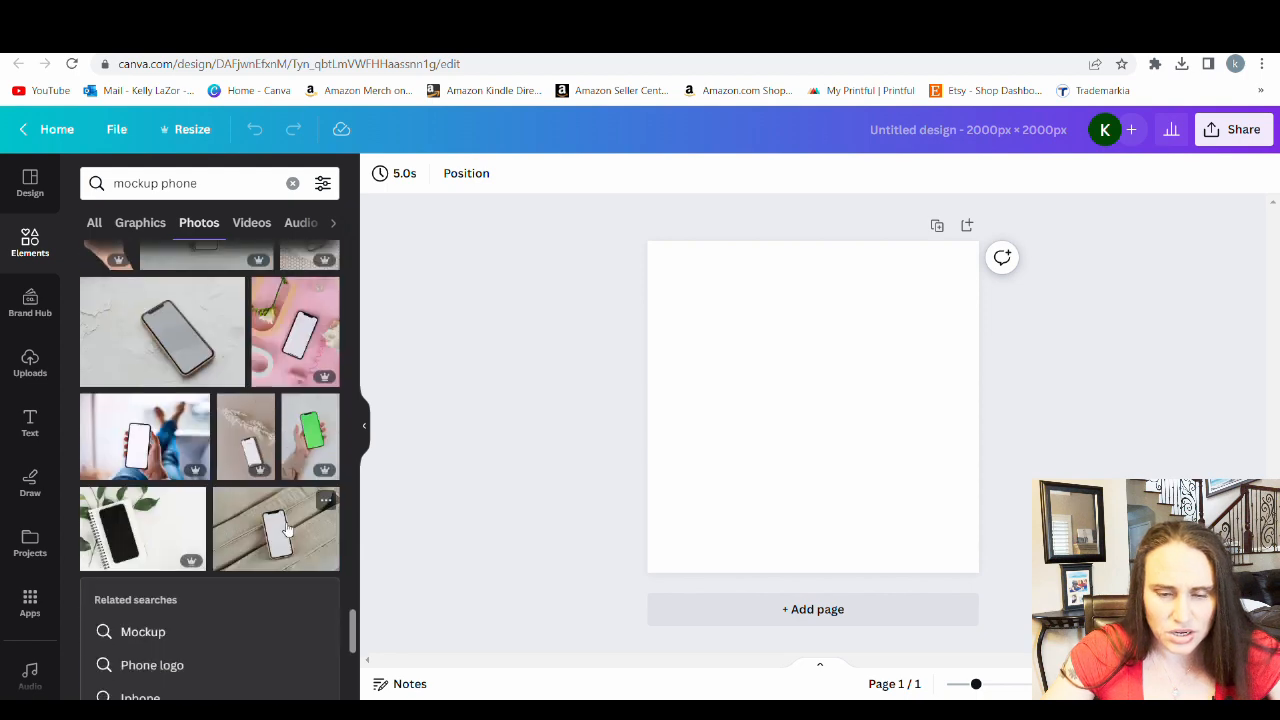
scroll(287, 530, "down", 7)
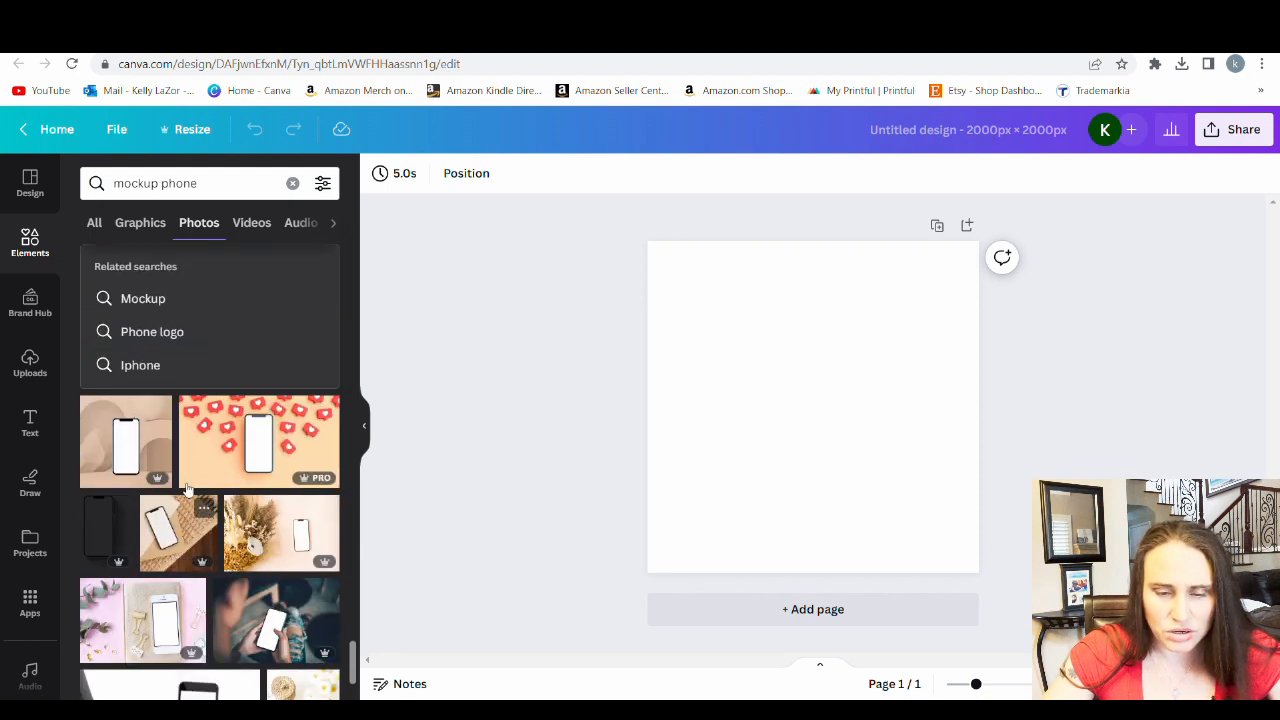
scroll(258, 515, "down", 8)
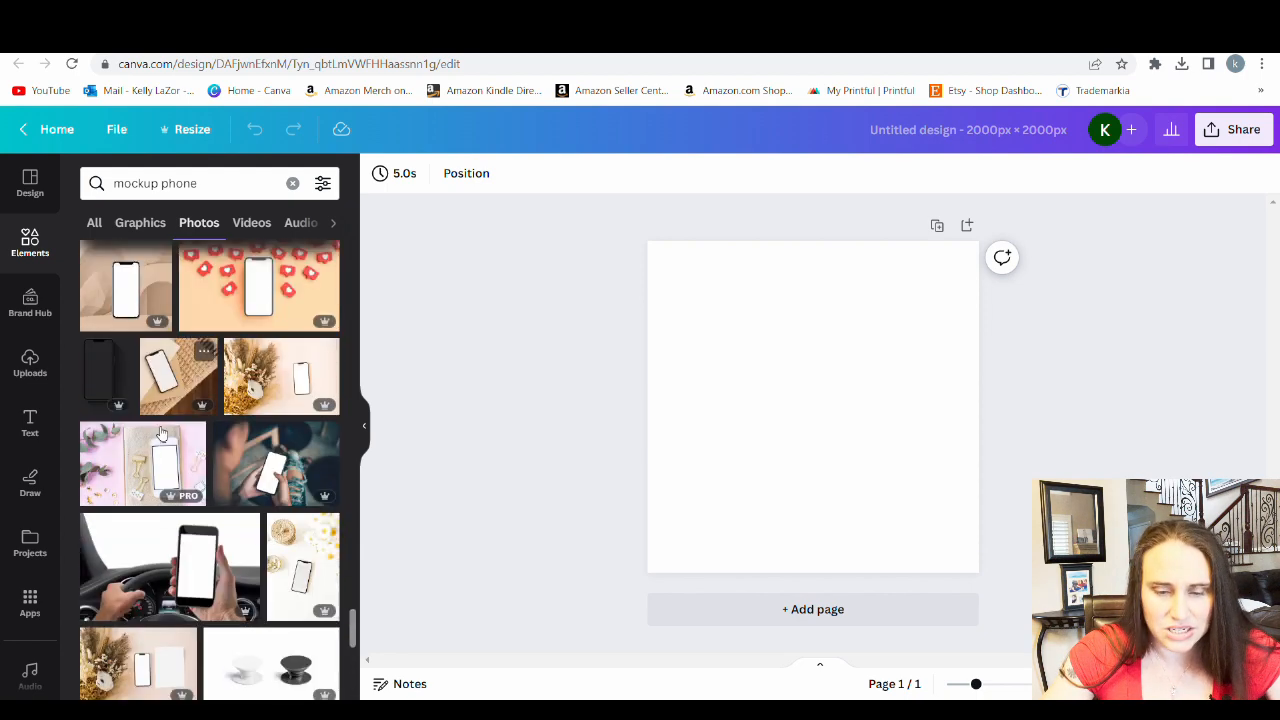
scroll(255, 493, "down", 10)
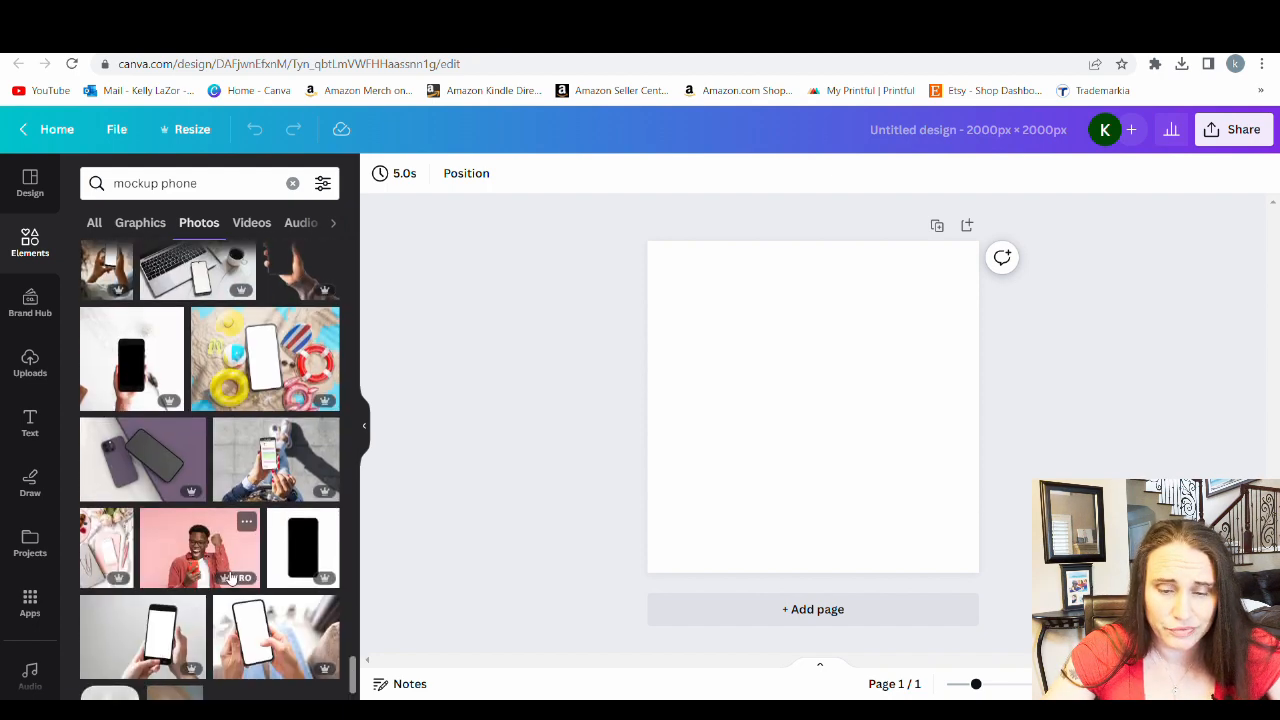
scroll(228, 570, "down", 5)
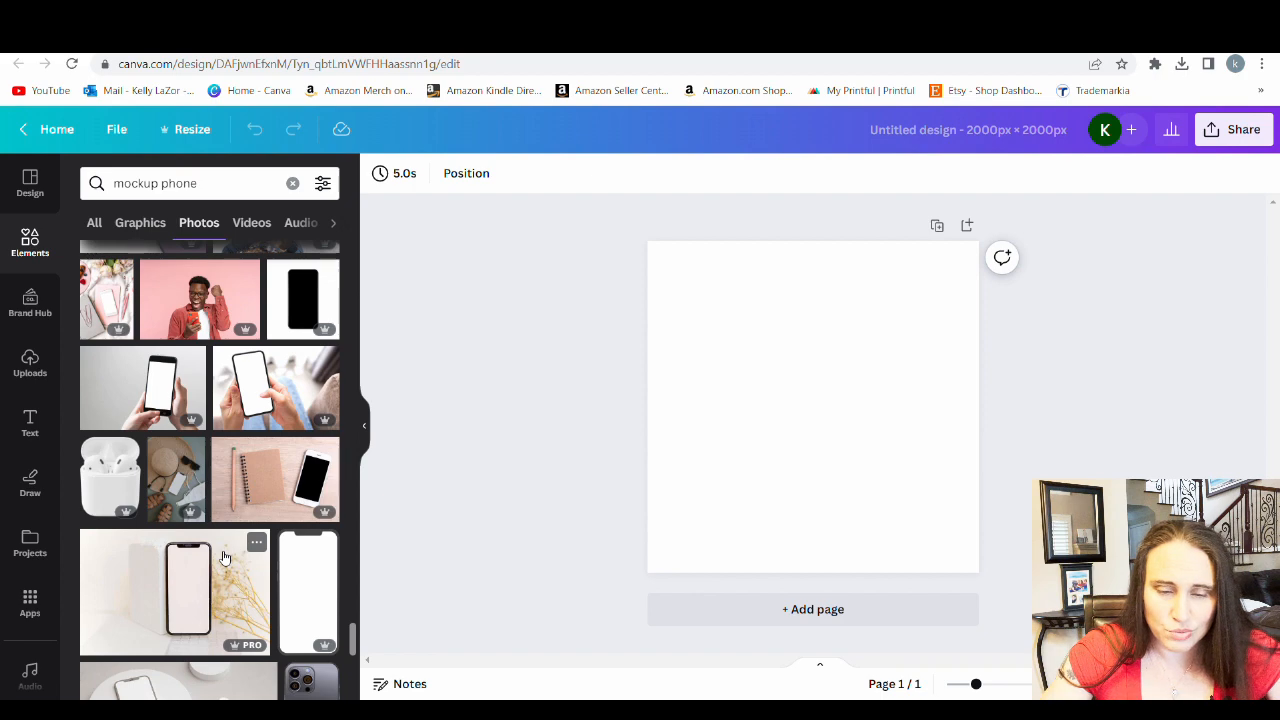
scroll(222, 550, "down", 10)
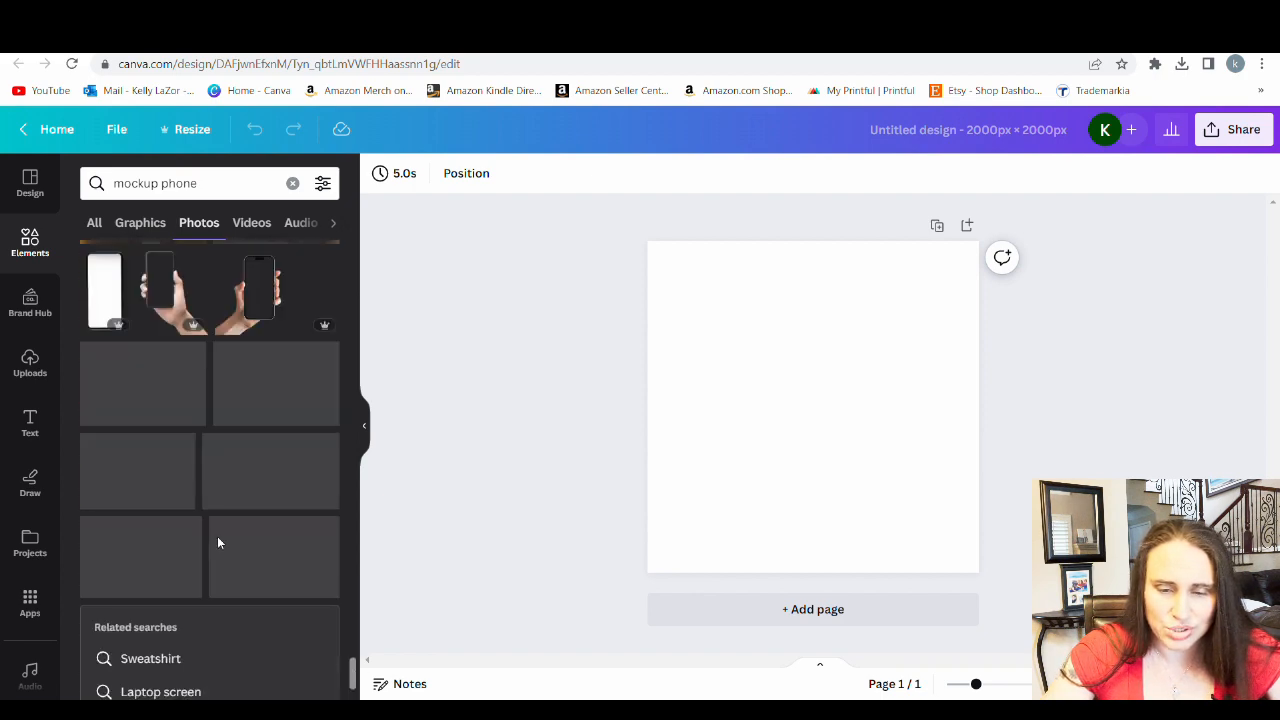
scroll(220, 550, "down", 1)
scroll(230, 638, "down", 7)
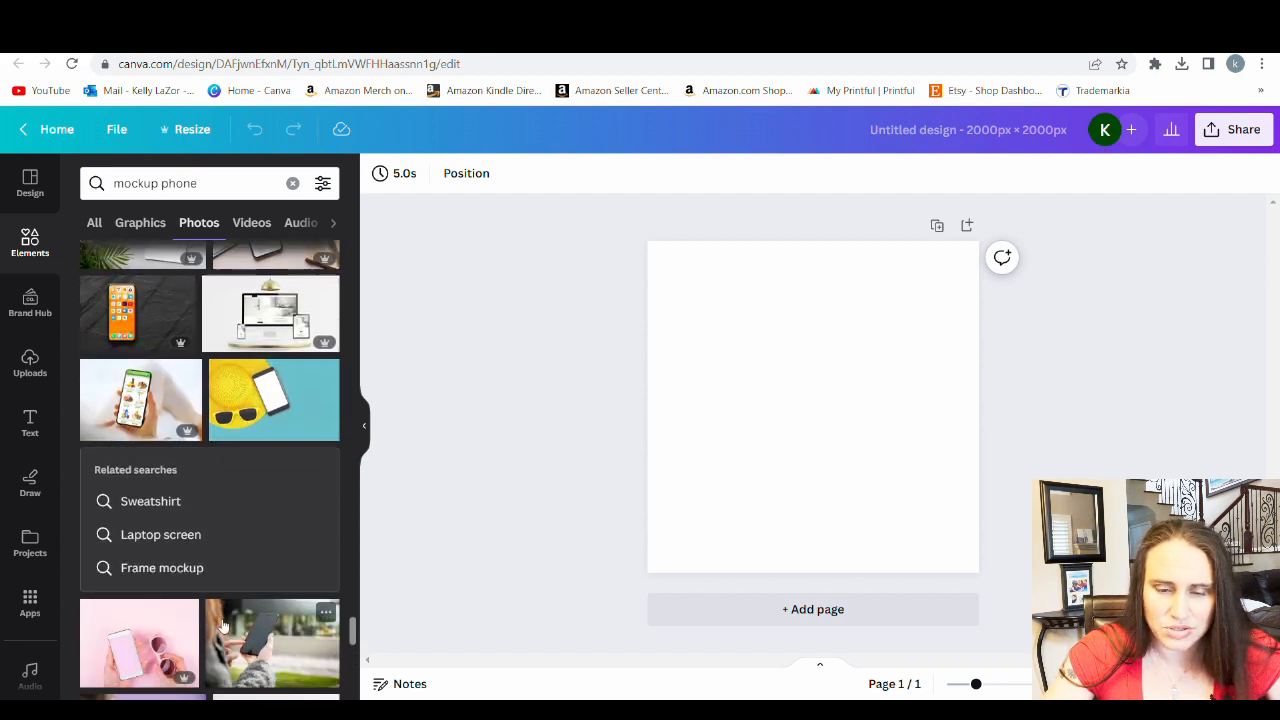
scroll(115, 525, "down", 2)
scroll(115, 525, "down", 1)
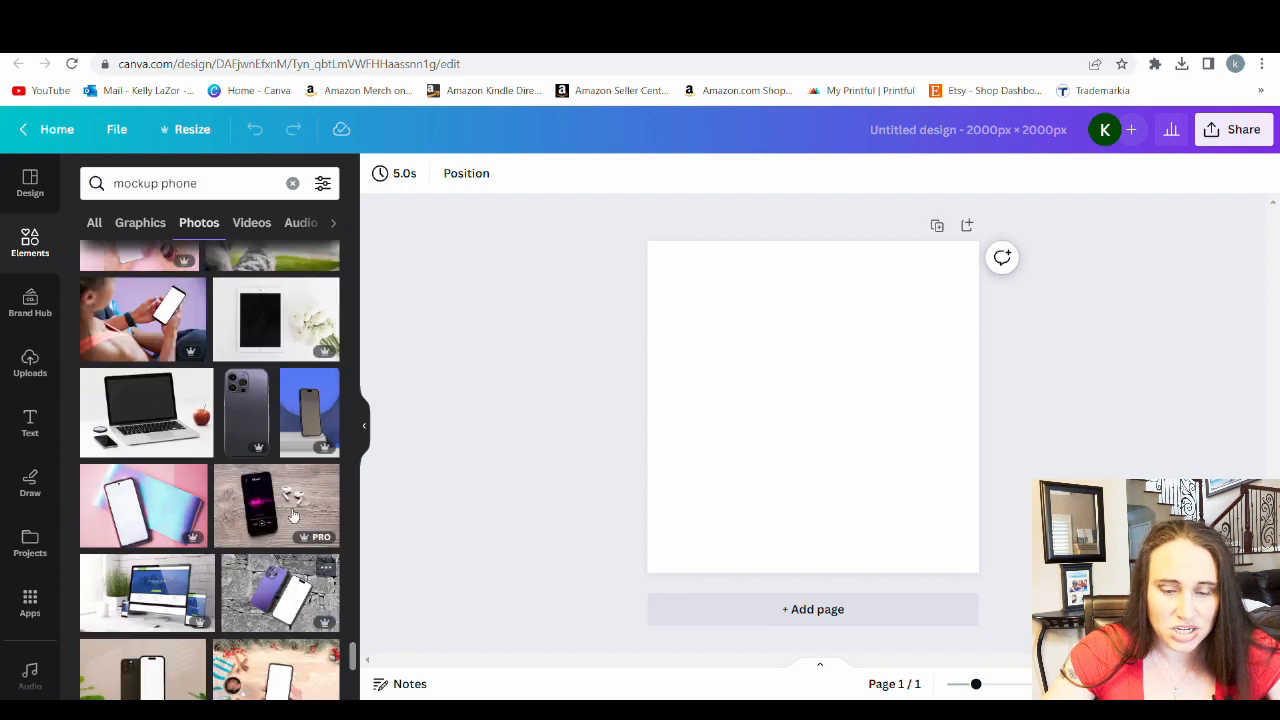
scroll(313, 400, "down", 1)
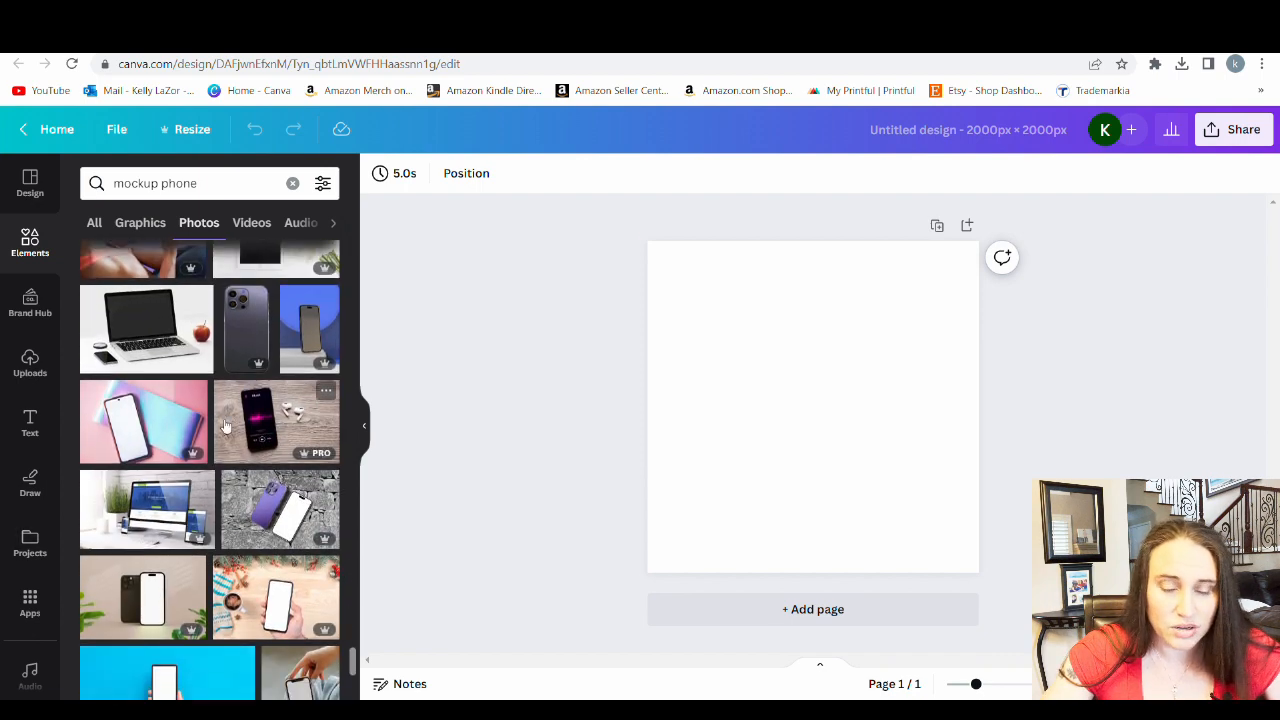
scroll(265, 455, "down", 2)
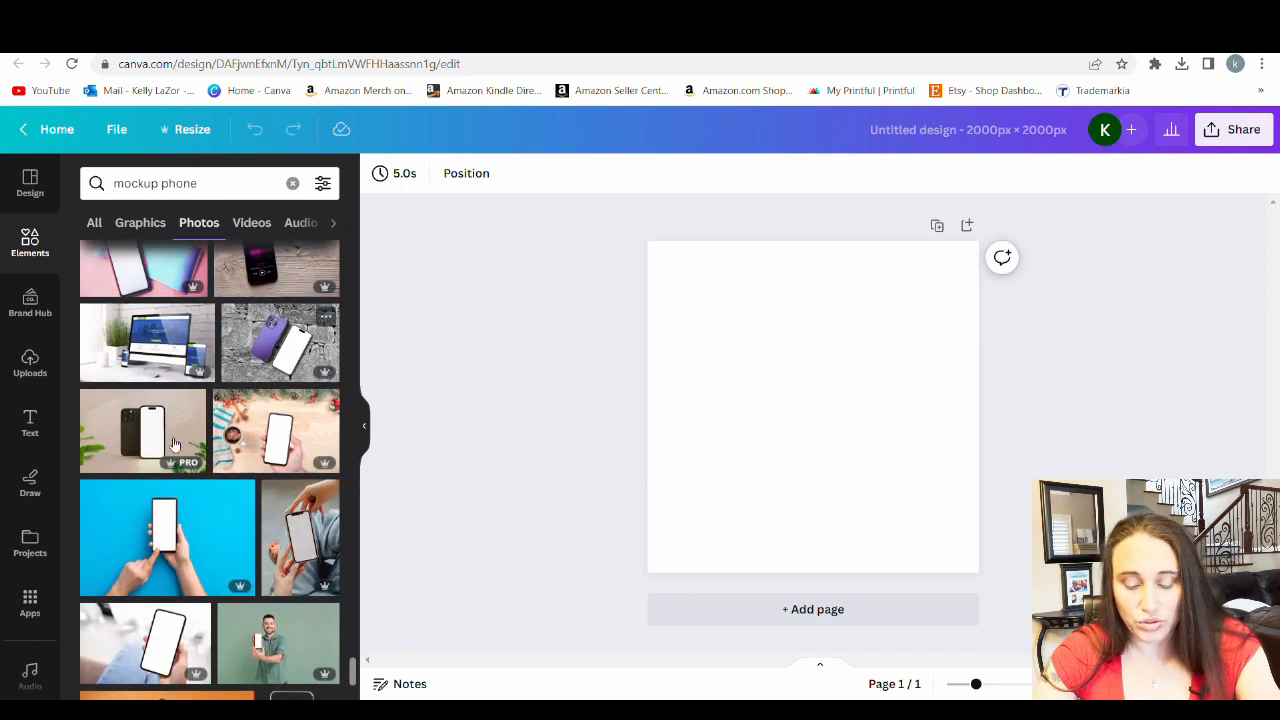
Replace the photo search with "wood" to look for background images
left_click(190, 183)
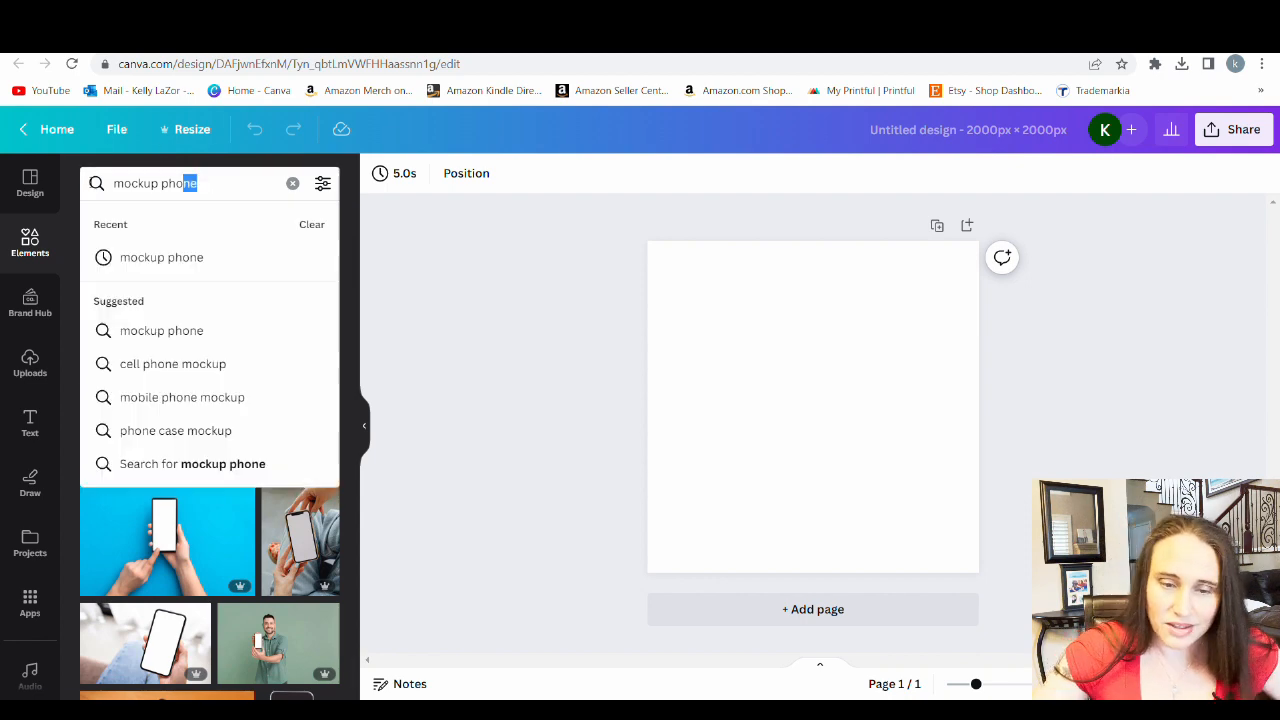
type("wood")
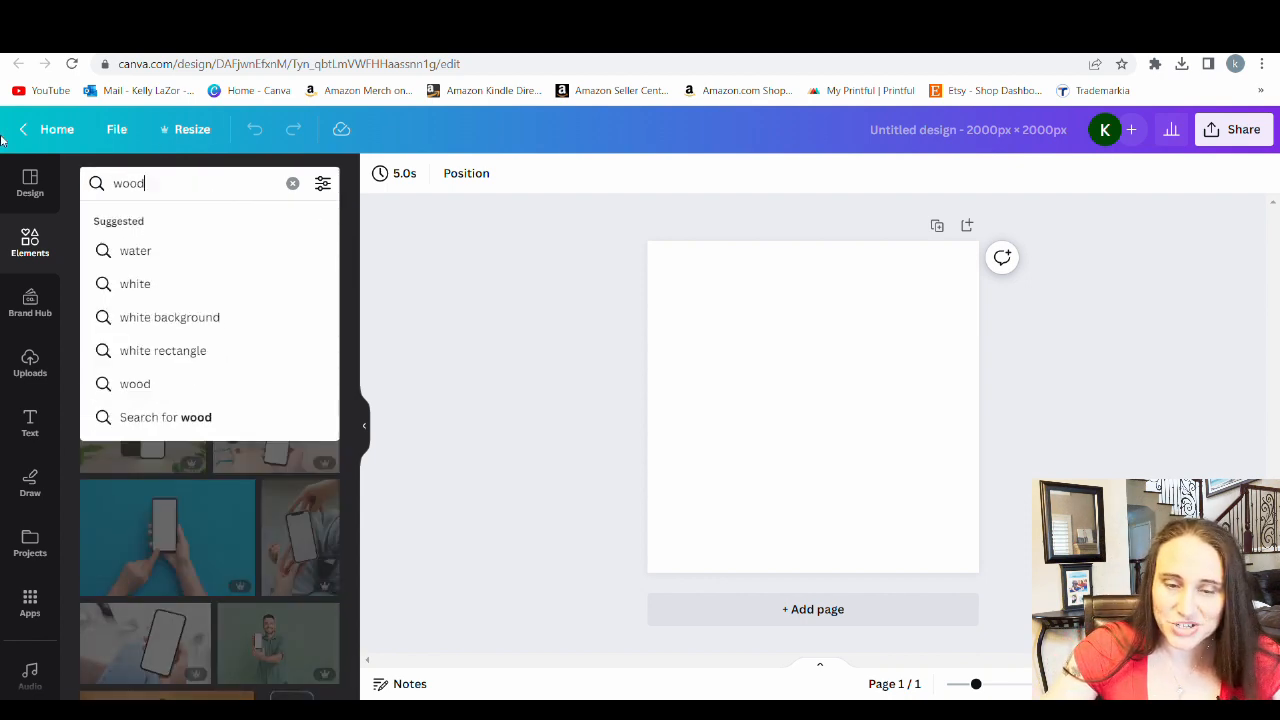
key("Return")
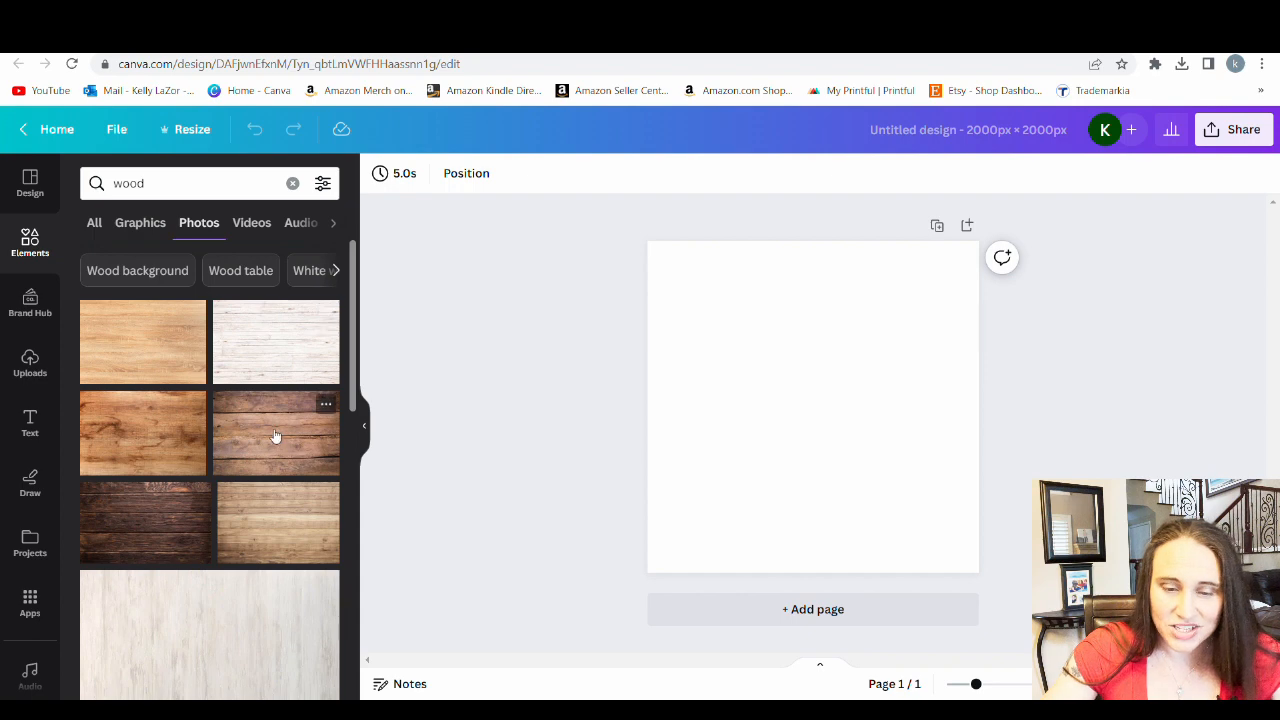
Add a pale whitewashed wood photo from the wood results and enlarge it to cover the whole page
scroll(251, 366, "down", 2)
scroll(263, 391, "up", 2)
scroll(214, 366, "down", 5)
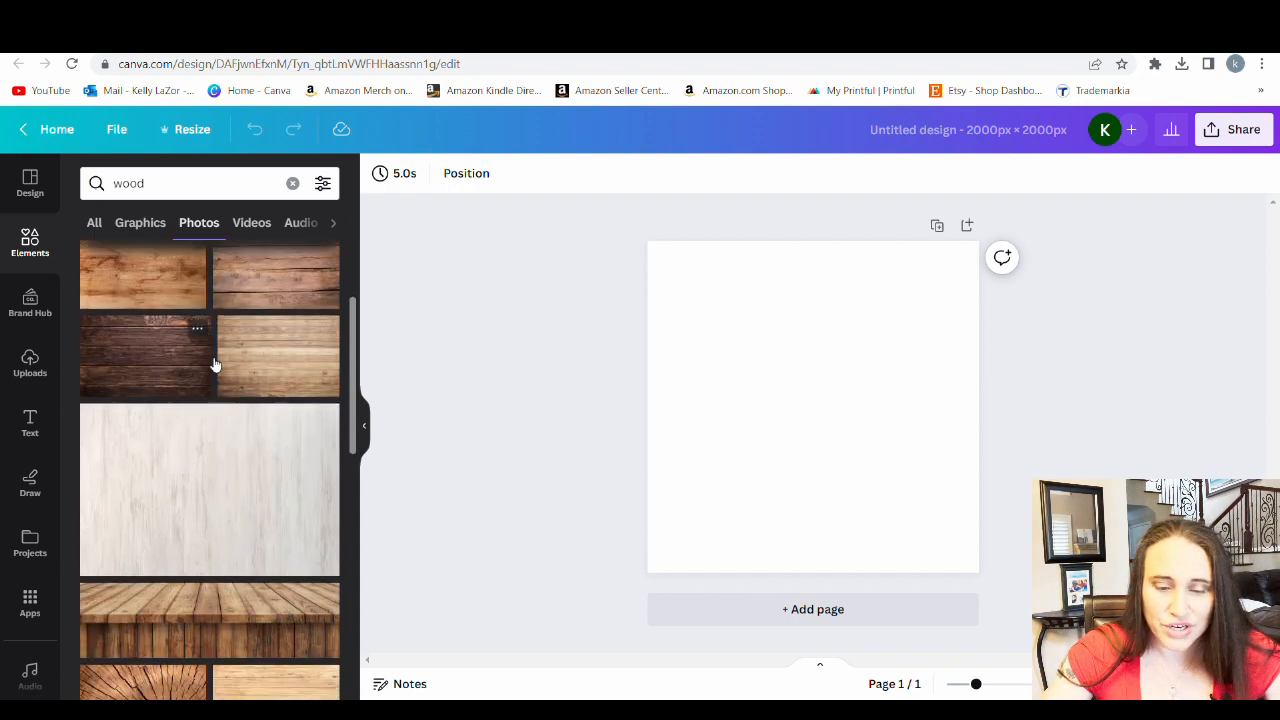
scroll(231, 366, "down", 4)
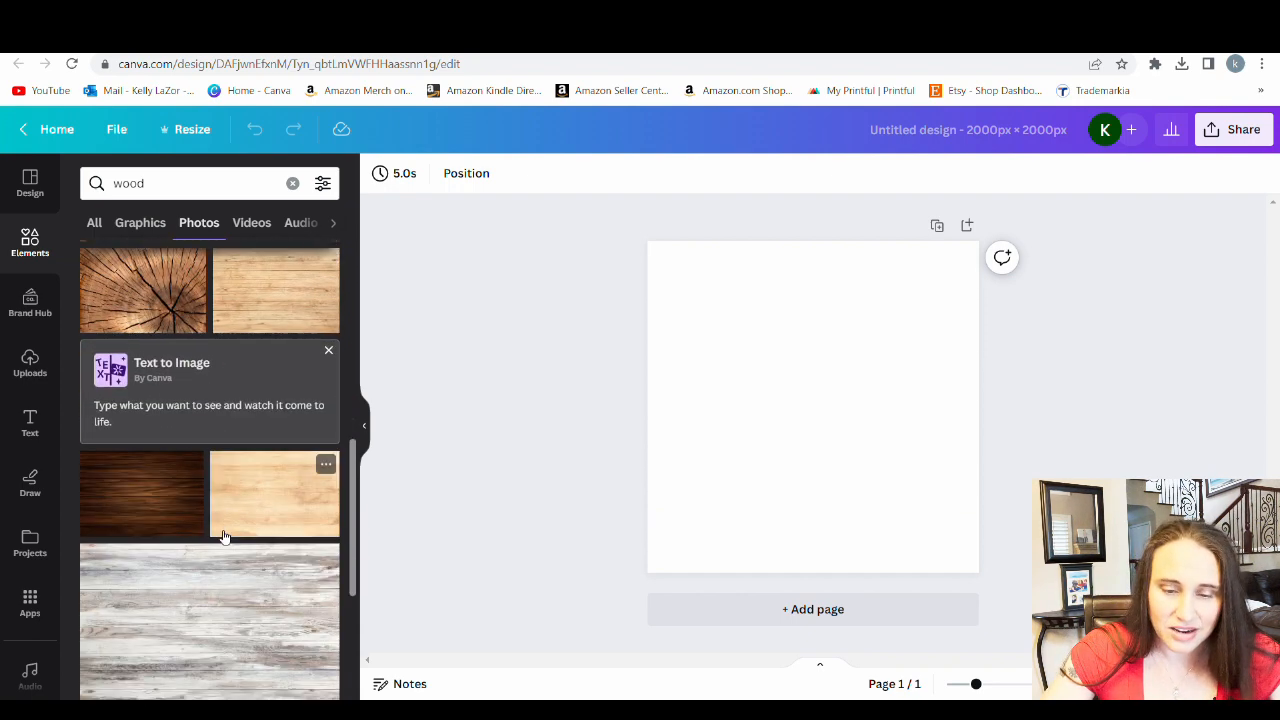
scroll(200, 450, "down", 4)
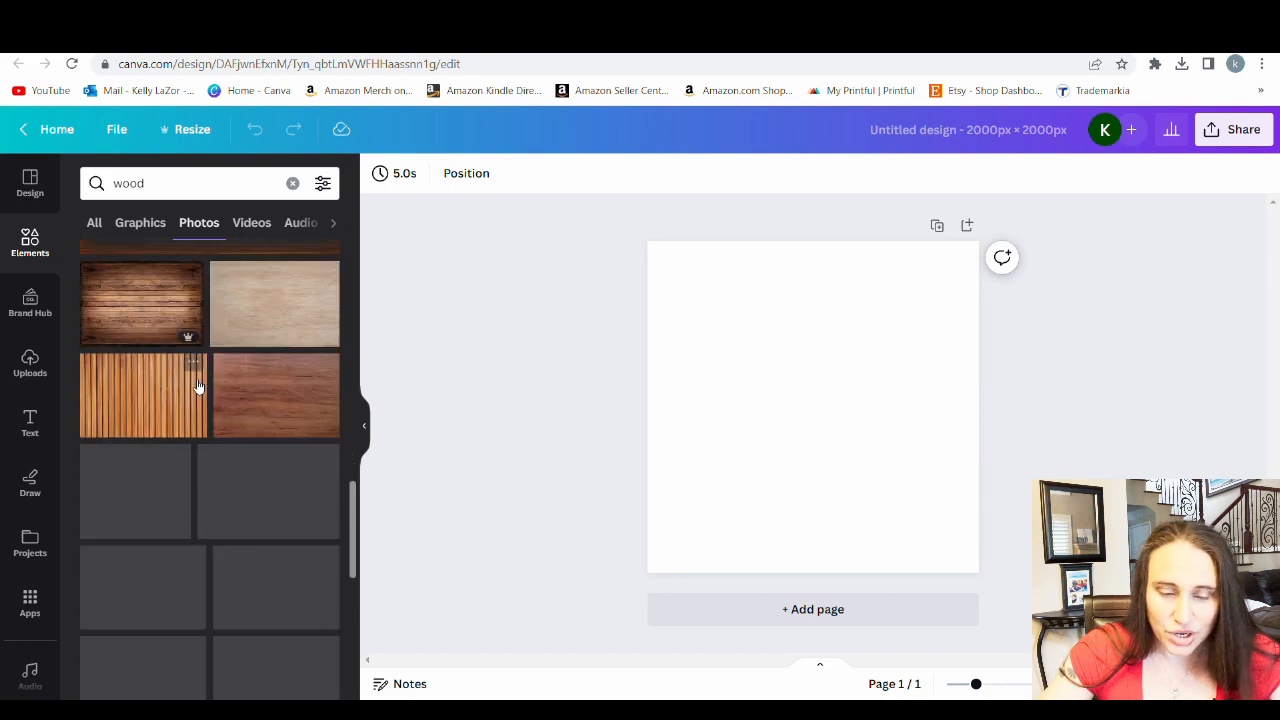
scroll(180, 460, "down", 2)
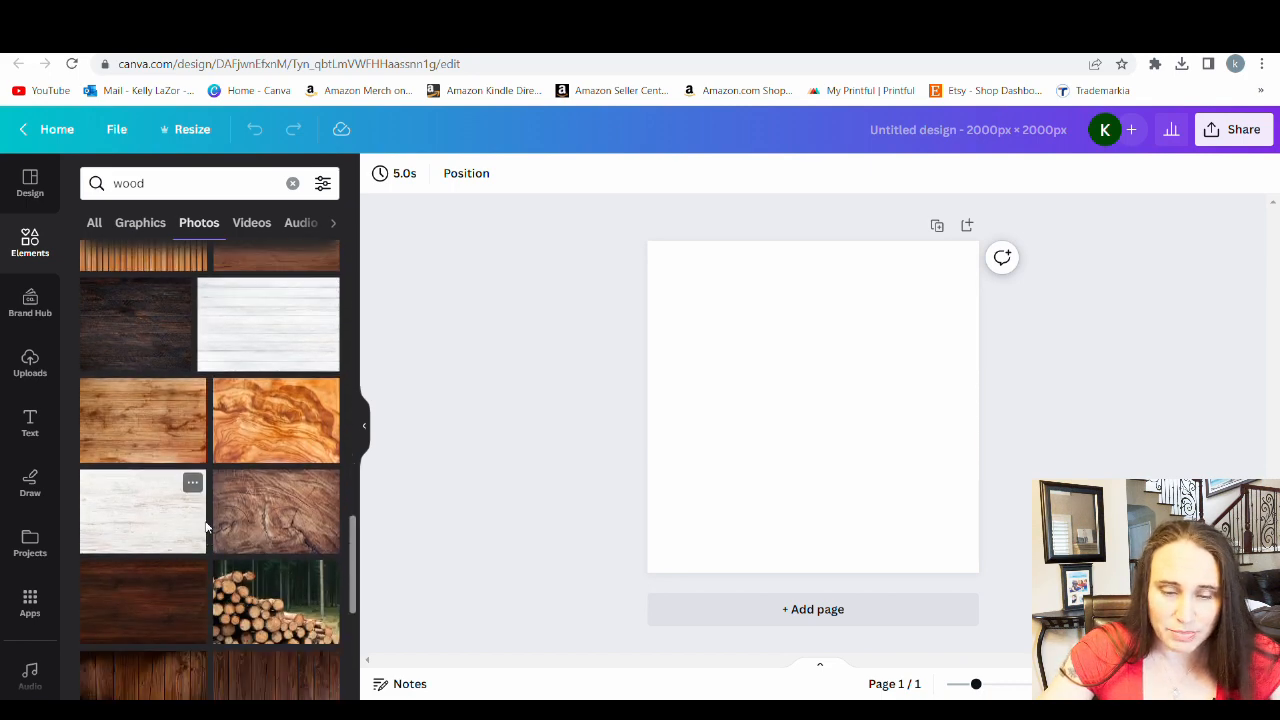
scroll(207, 527, "down", 5)
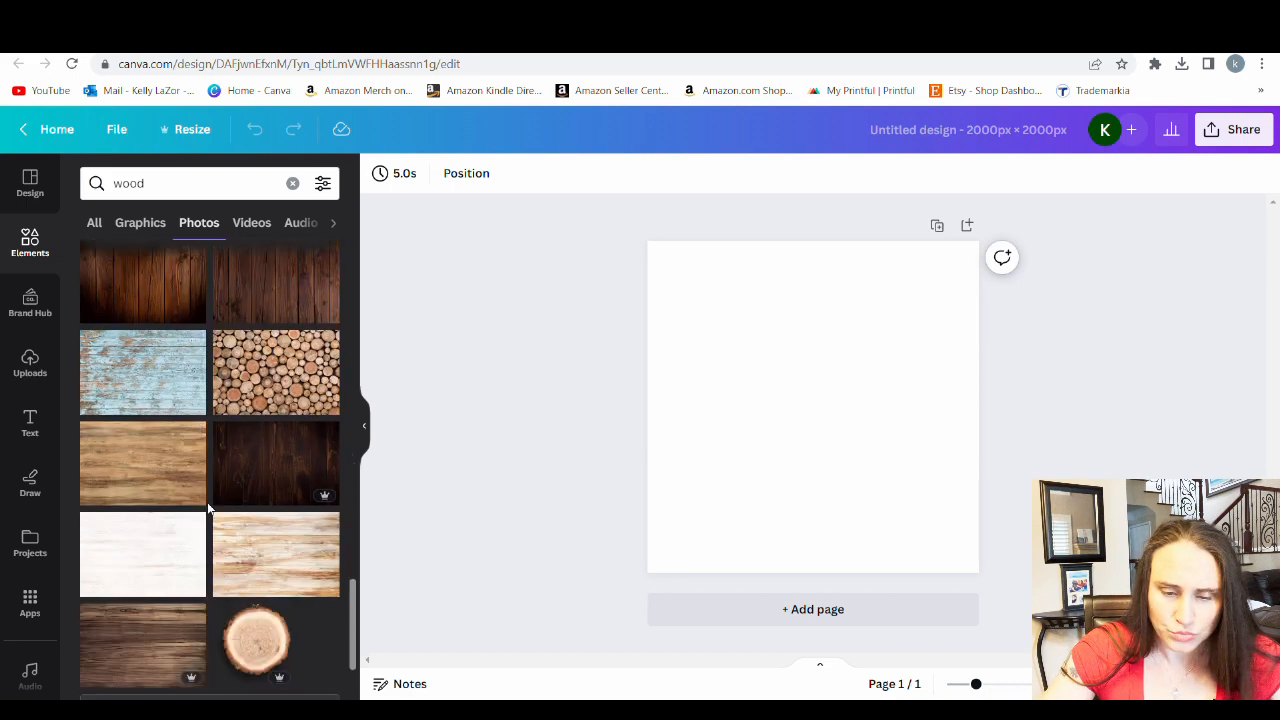
scroll(208, 508, "down", 6)
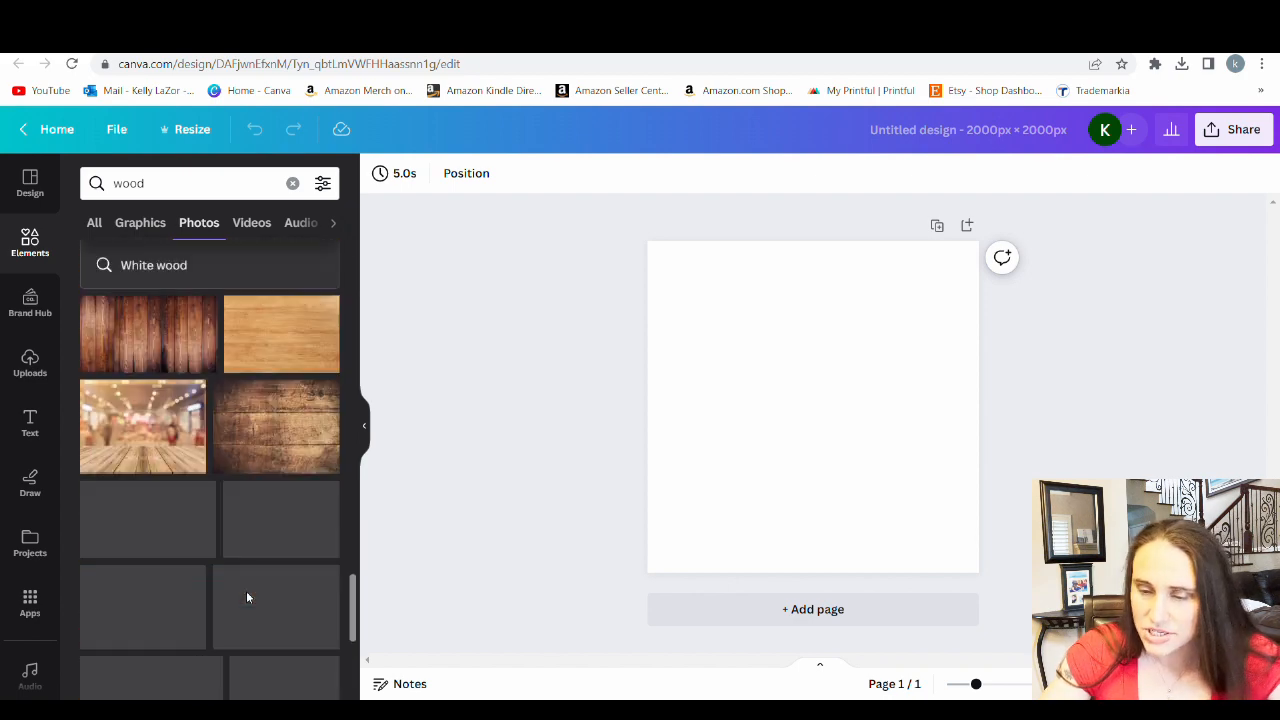
scroll(250, 600, "down", 2)
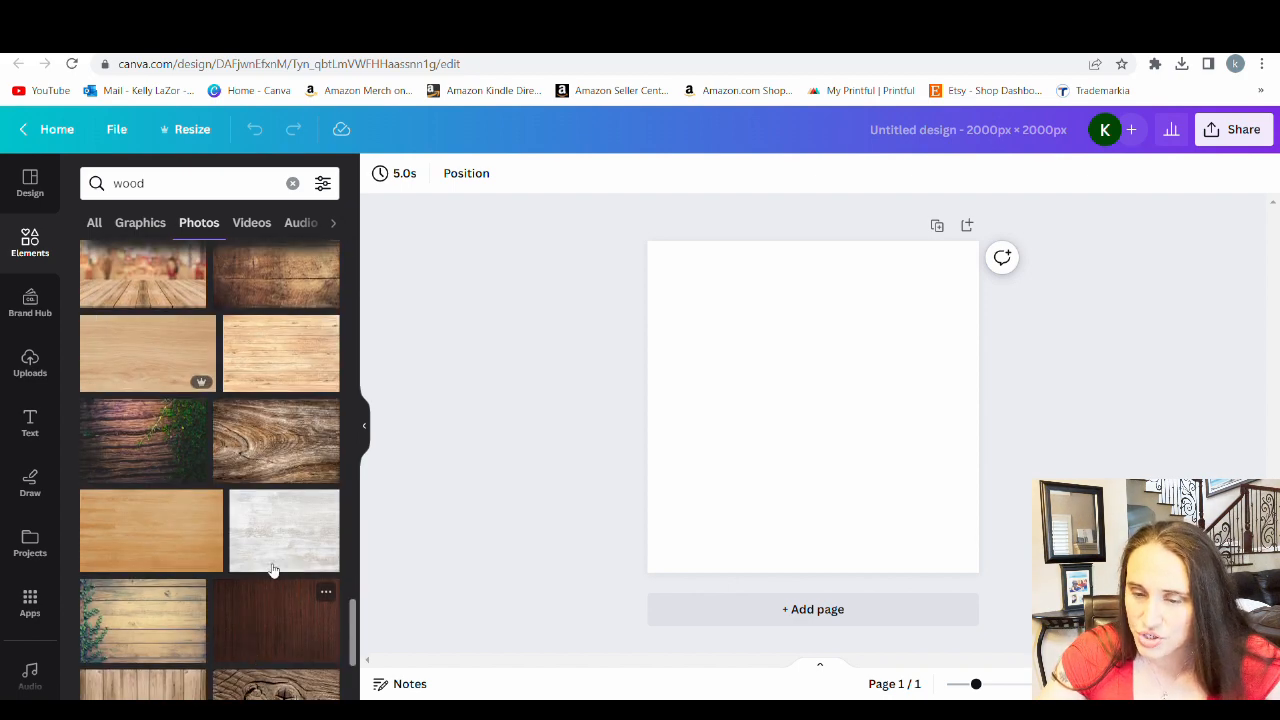
left_click(272, 569)
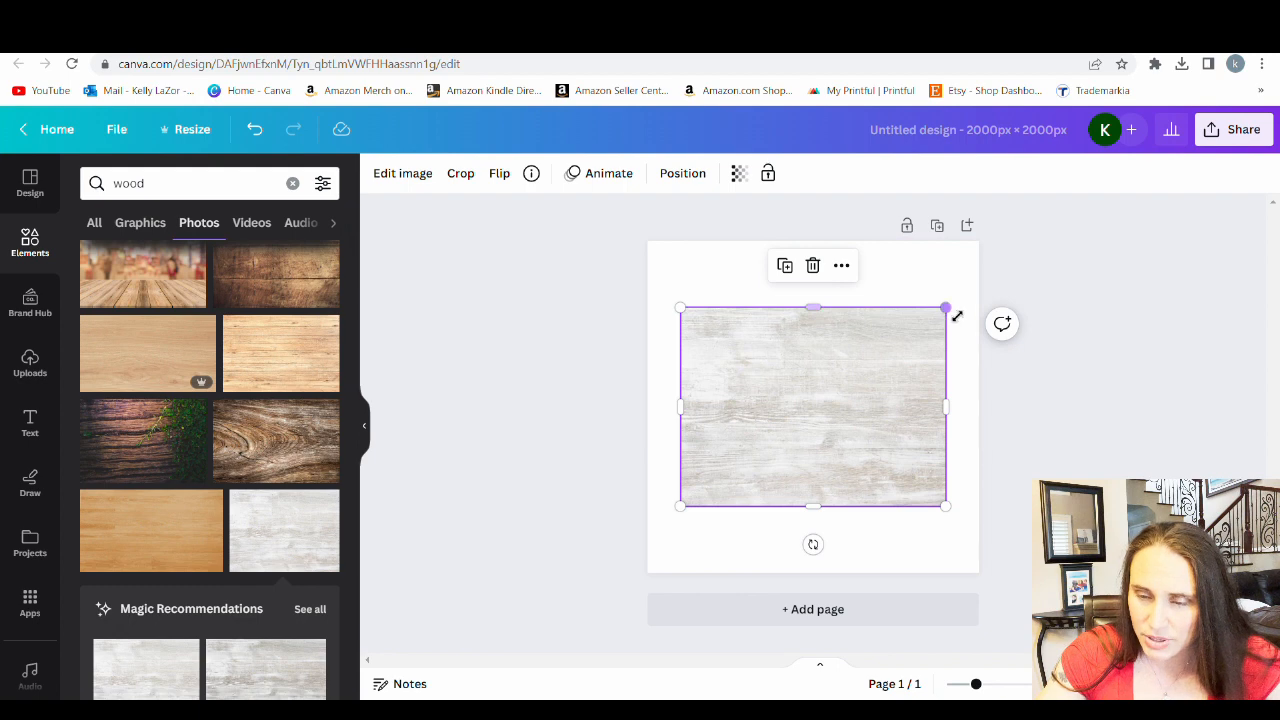
left_click_drag(957, 316, 1275, 184)
left_click_drag(822, 424, 720, 523)
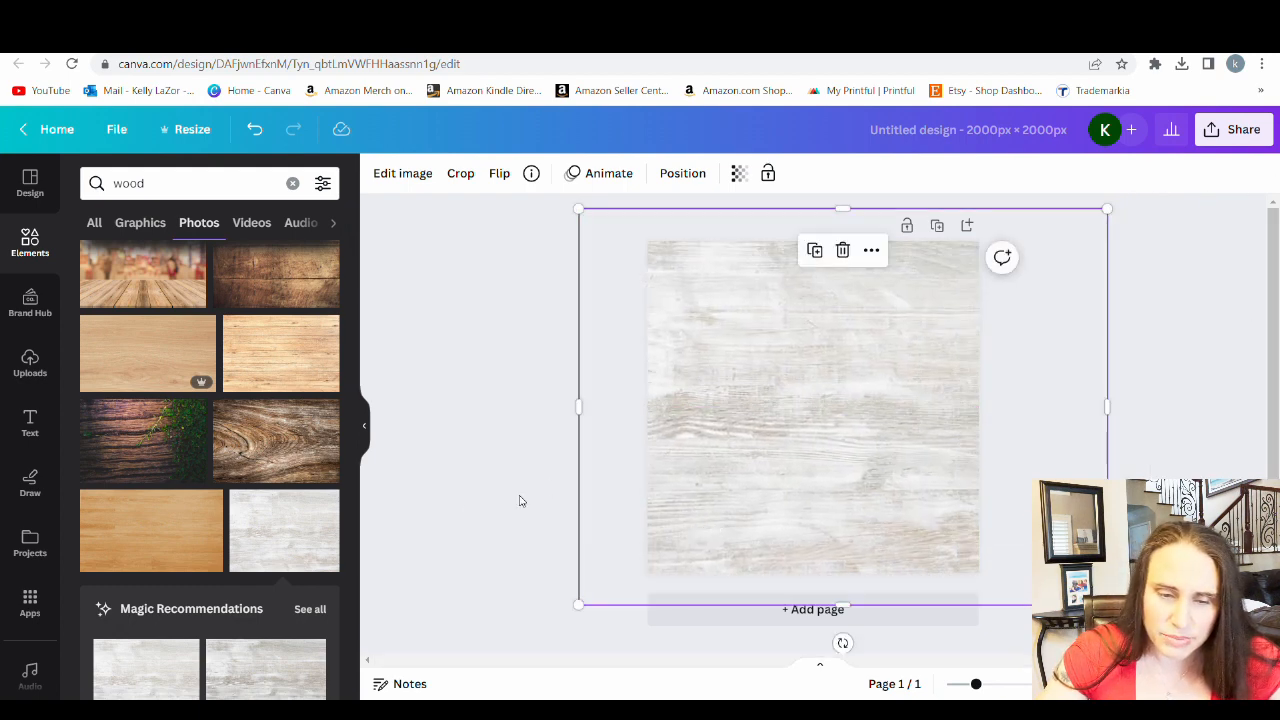
left_click(519, 501)
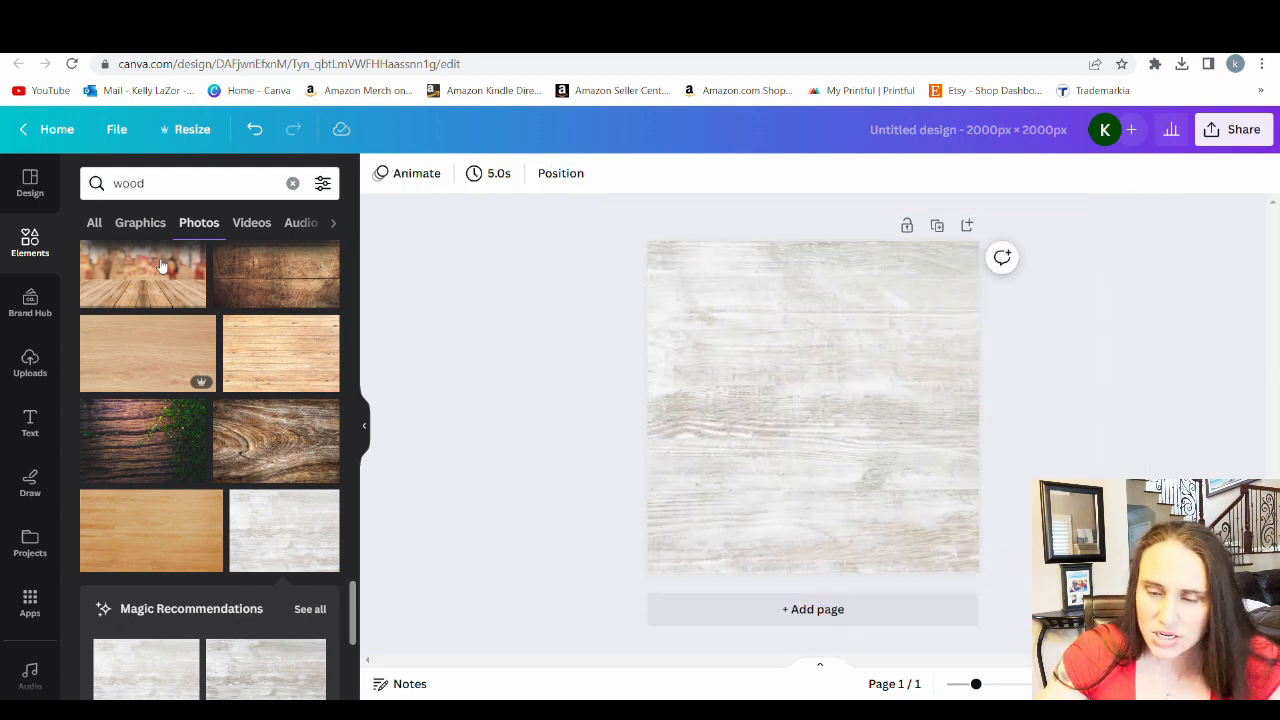
Place the uploaded flamingo phone case mockup on the wood background, tilt it slightly clockwise, enlarge it and centre it
left_click(40, 368)
left_click(91, 396)
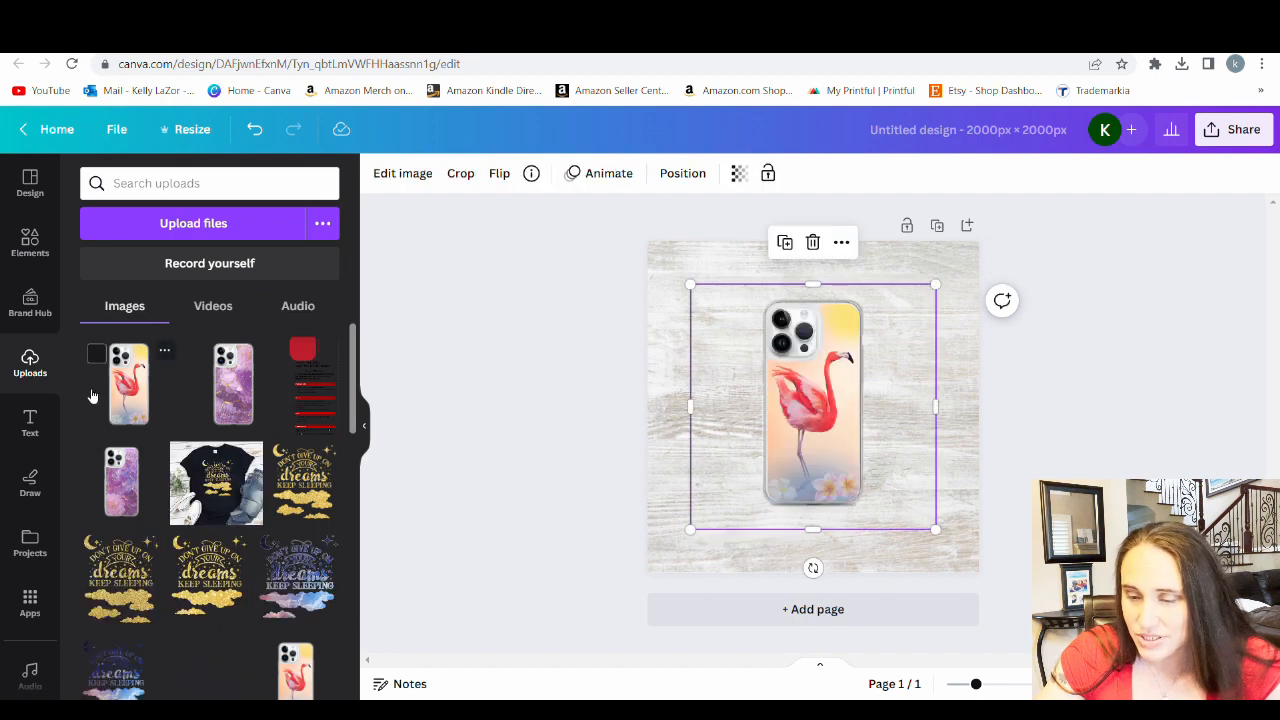
left_click_drag(813, 568, 791, 566)
left_click_drag(921, 546, 988, 612)
left_click_drag(845, 485, 816, 469)
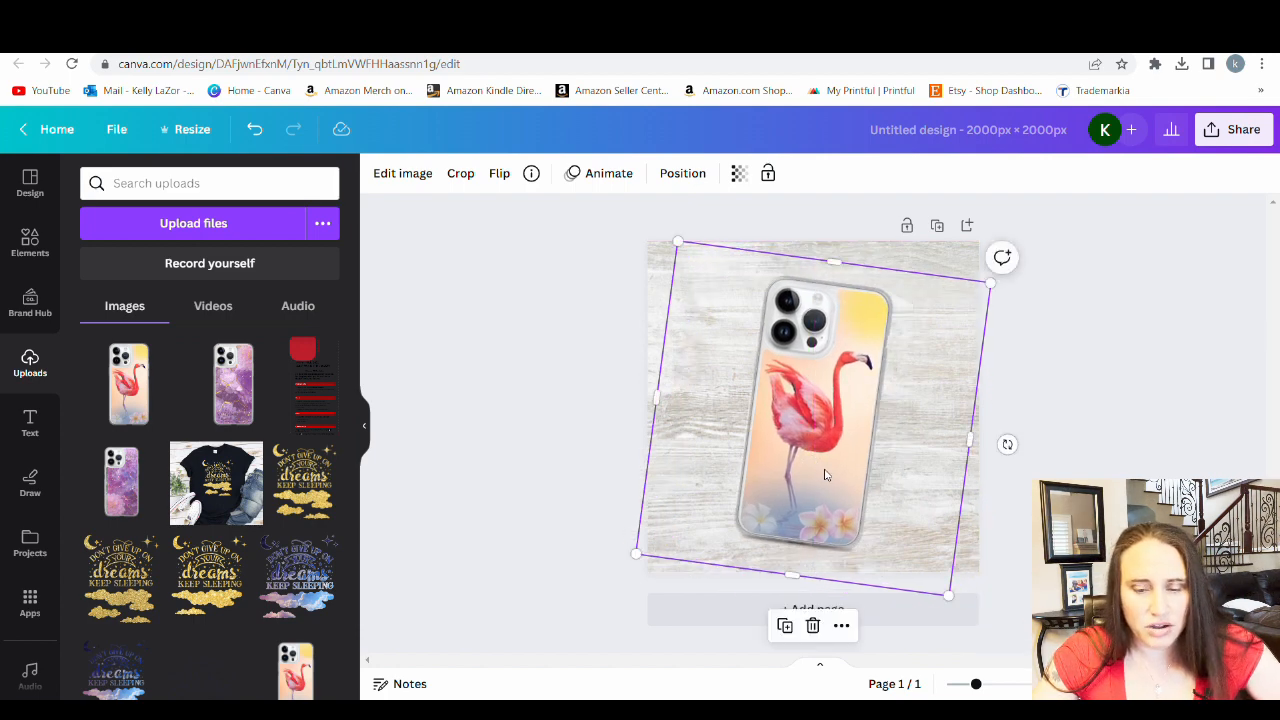
Add a Drop shadow effect to the flamingo phone case image
left_click(406, 176)
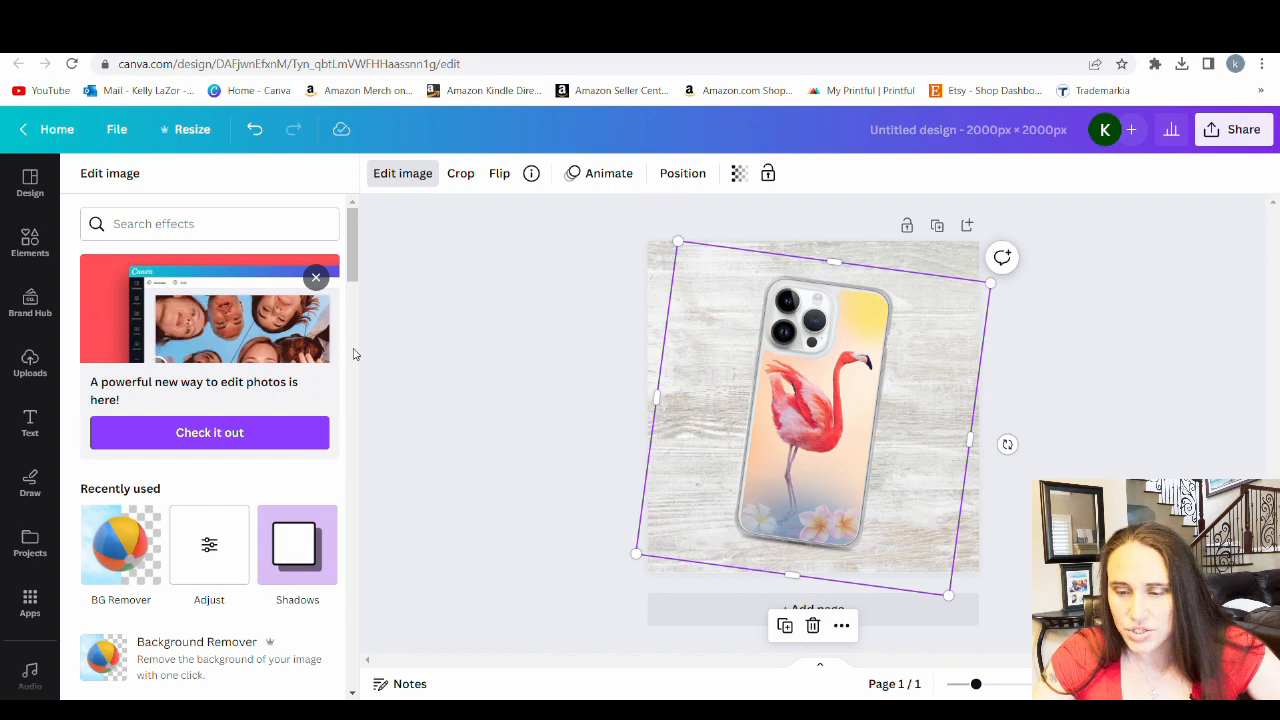
left_click(292, 562)
left_click(300, 272)
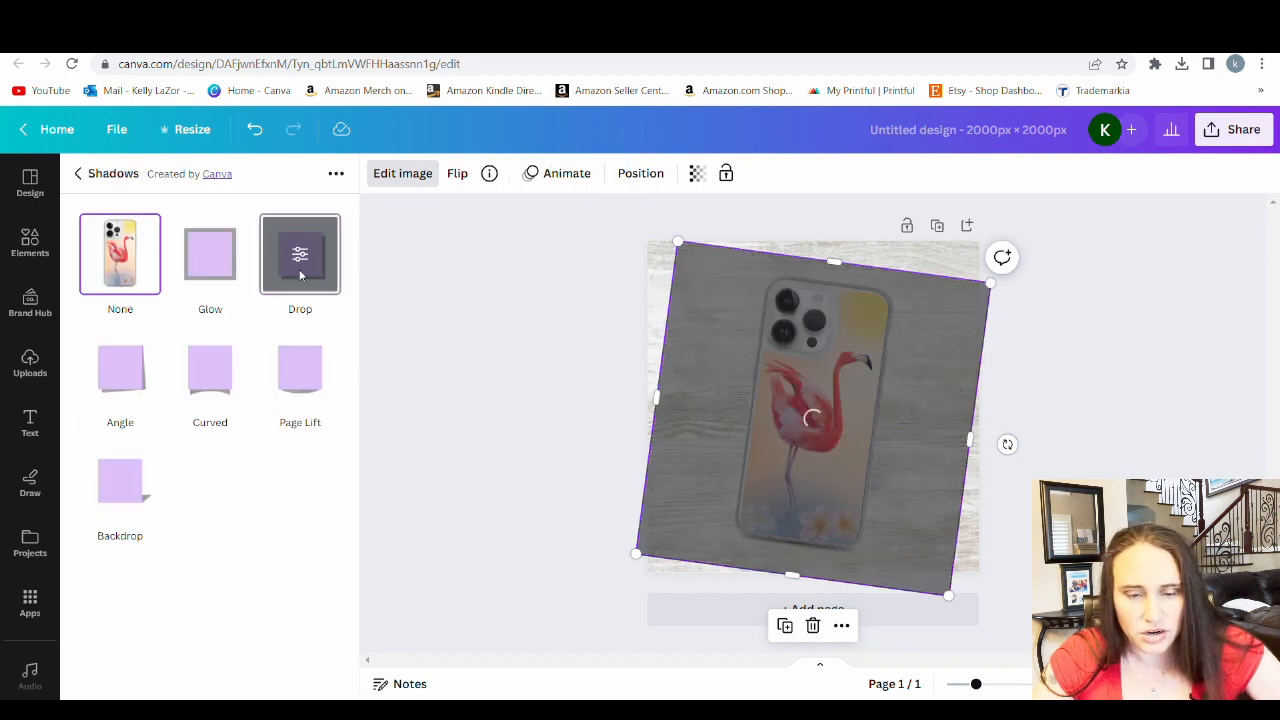
Set the drop shadow's transparency to 27 and blur to 16, and apply the settings
left_click(296, 255)
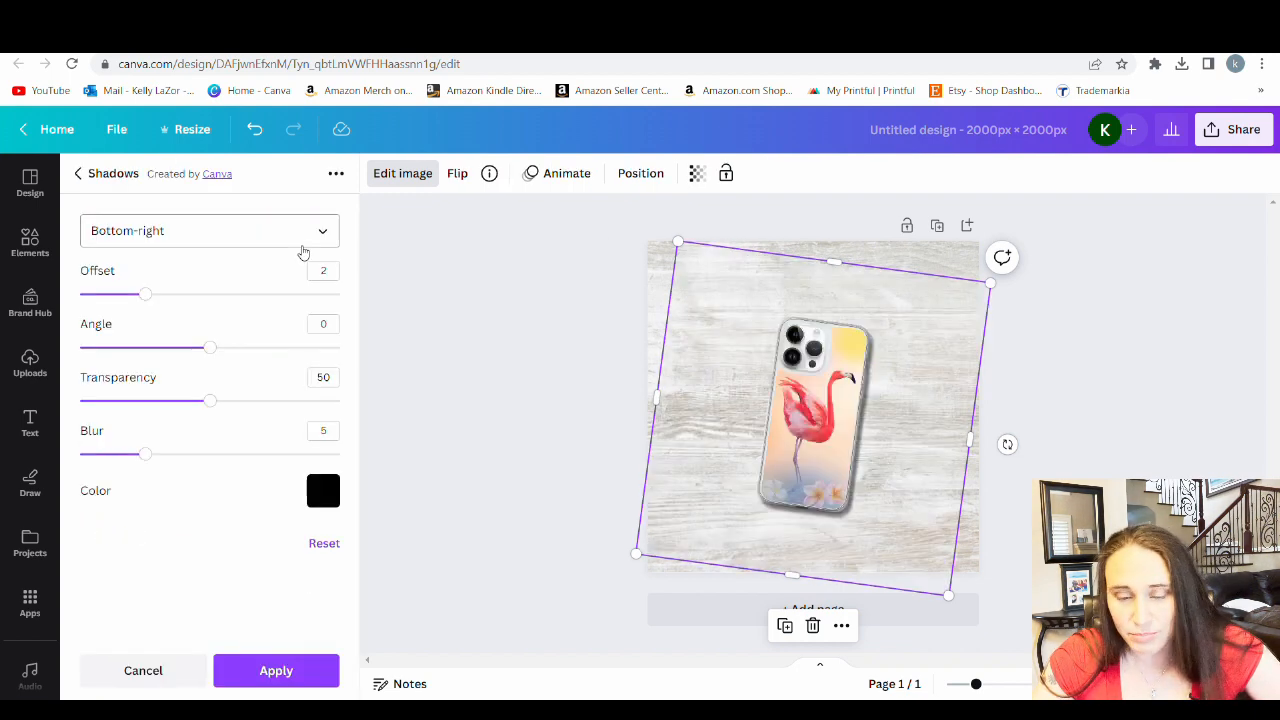
left_click_drag(174, 460, 249, 469)
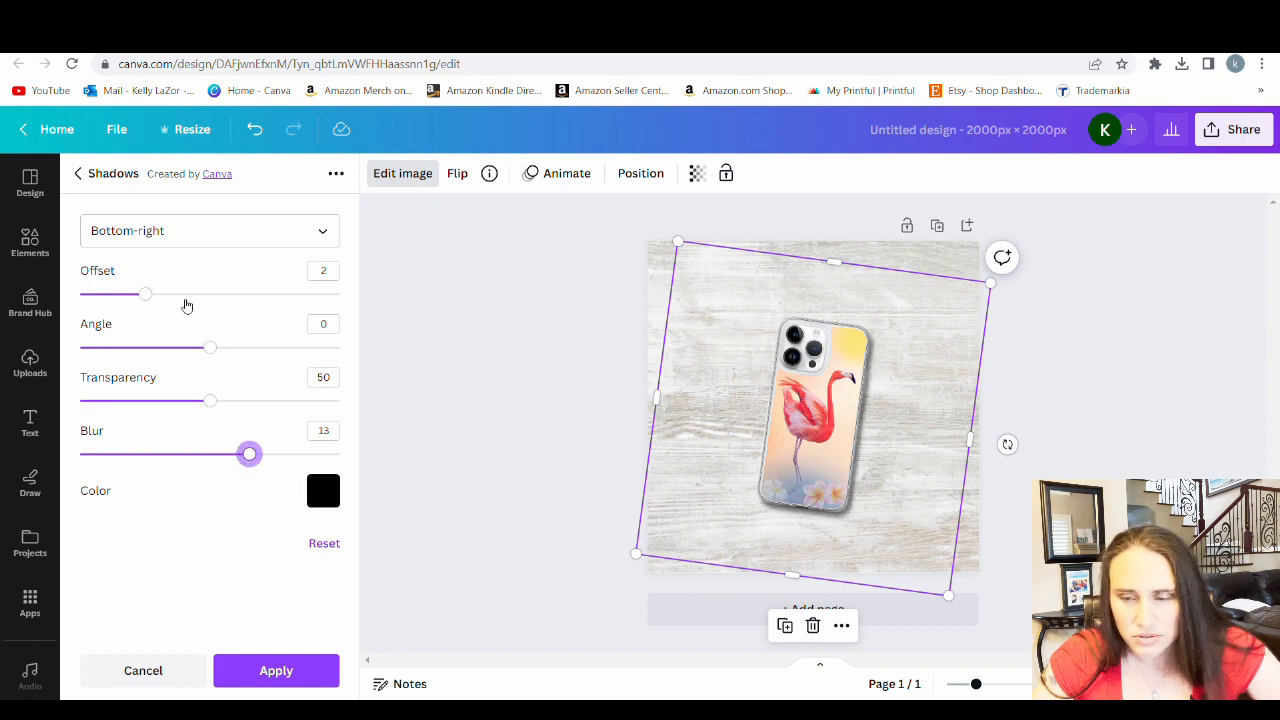
left_click(147, 298)
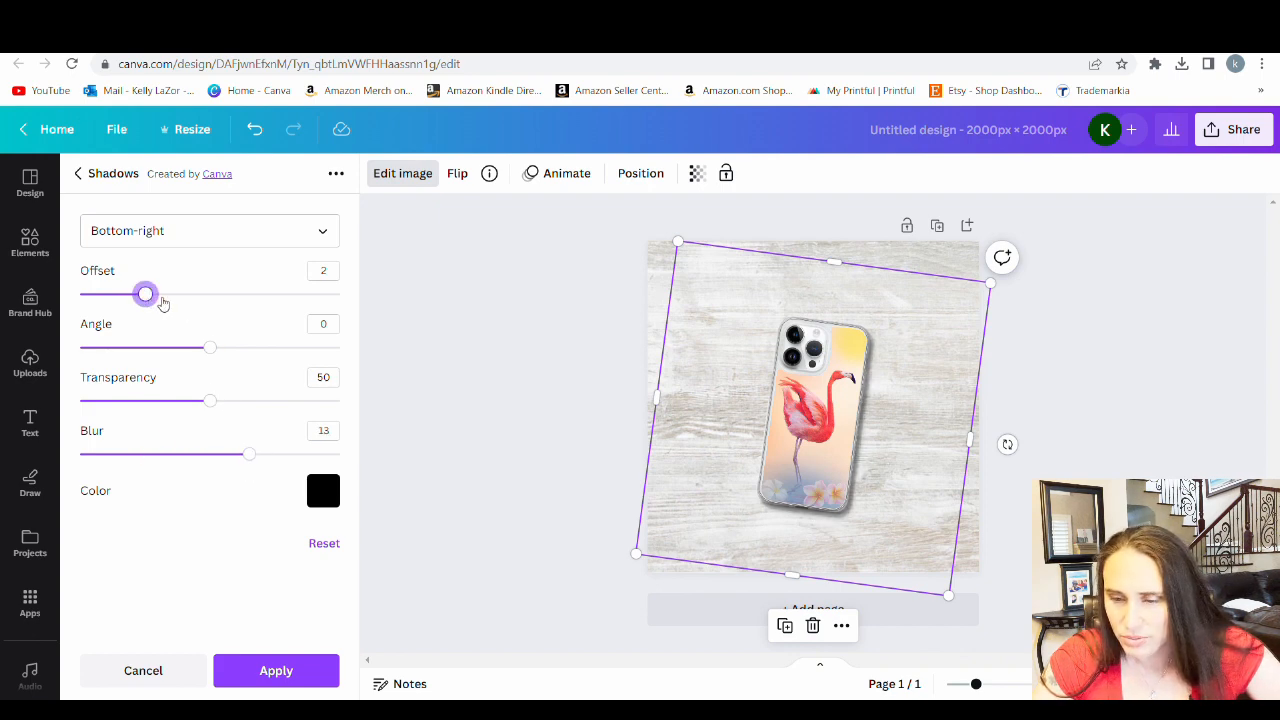
mouse_move(163, 303)
left_mouse_down()
mouse_move(129, 300)
mouse_move(149, 302)
left_mouse_up()
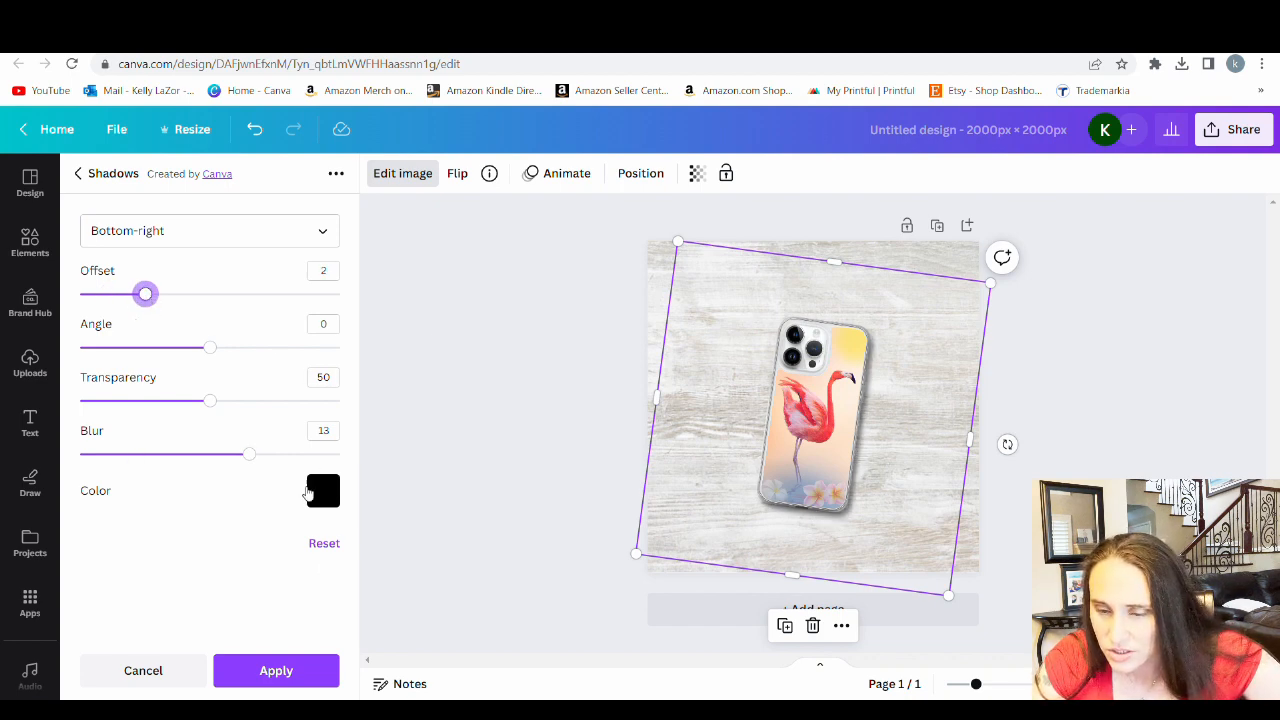
left_click_drag(217, 408, 155, 411)
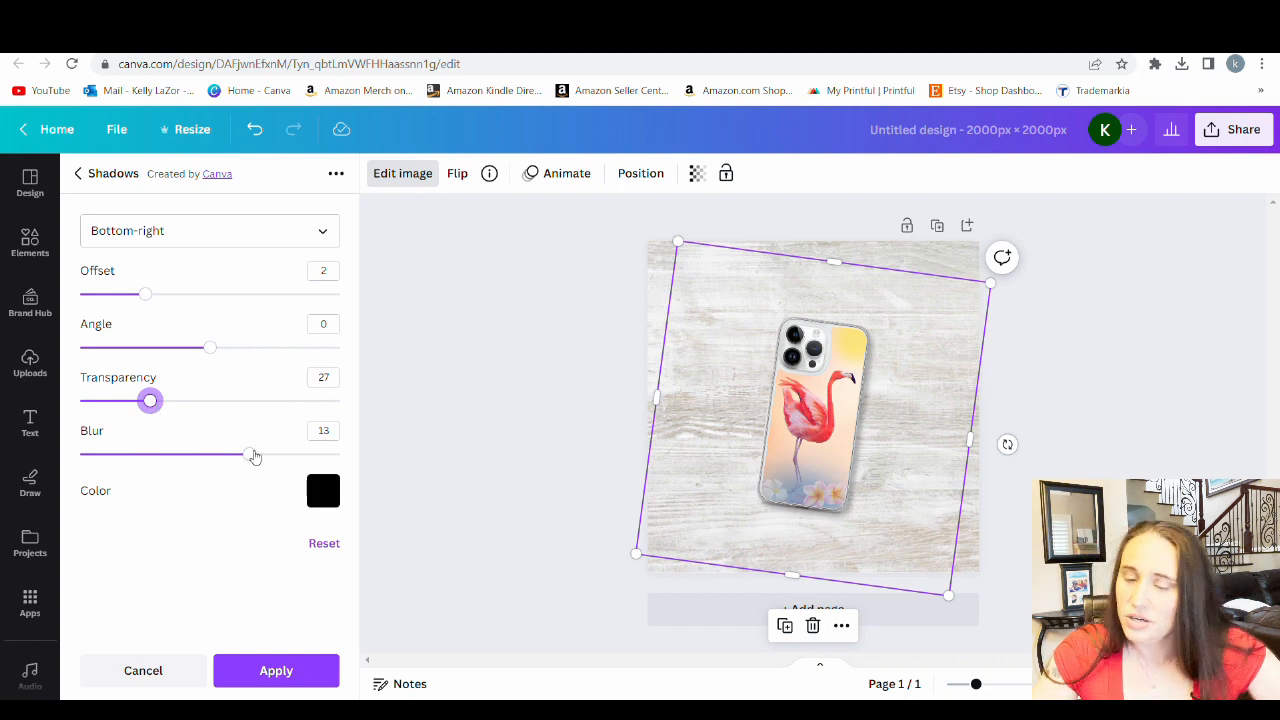
left_click_drag(255, 457, 289, 455)
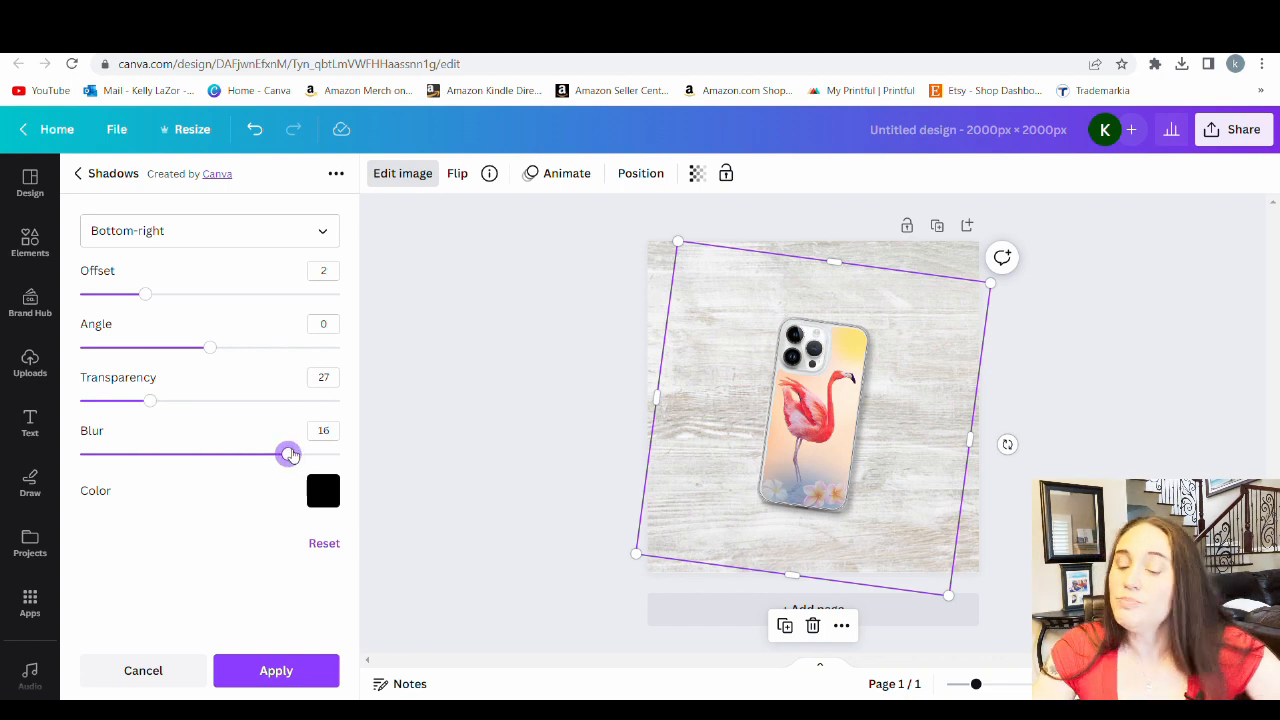
left_click(334, 664)
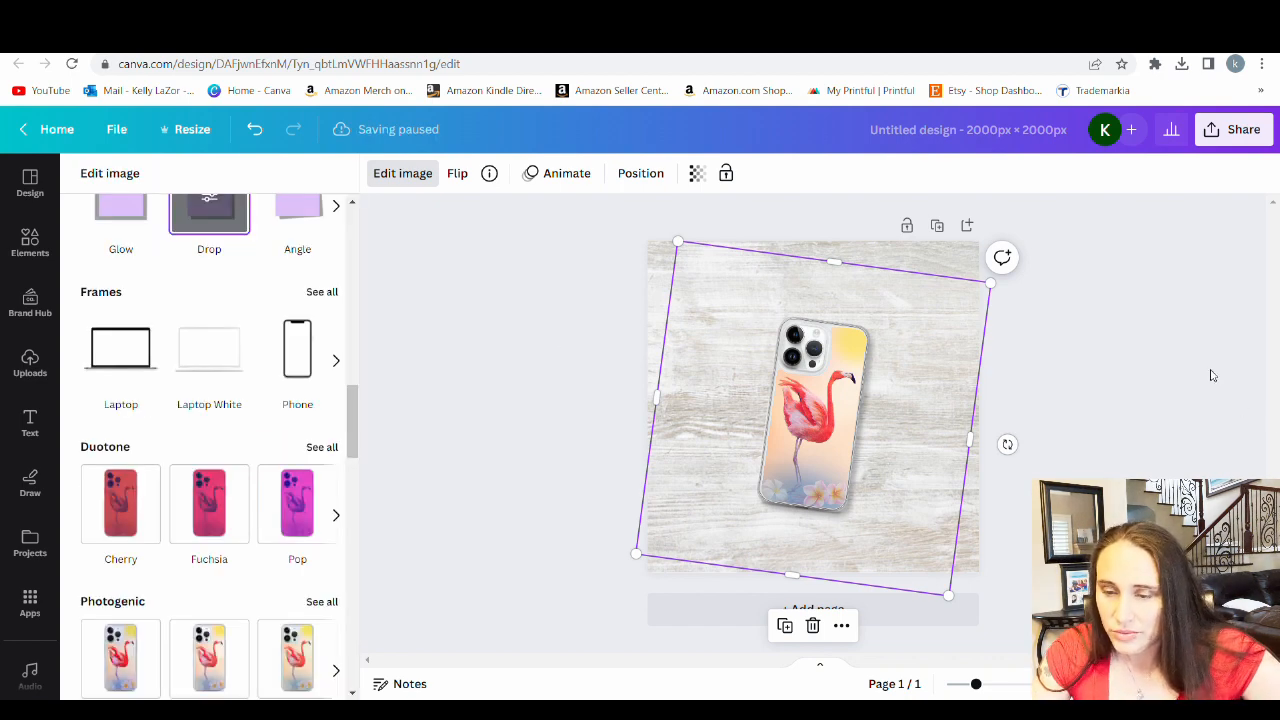
left_click(1186, 432)
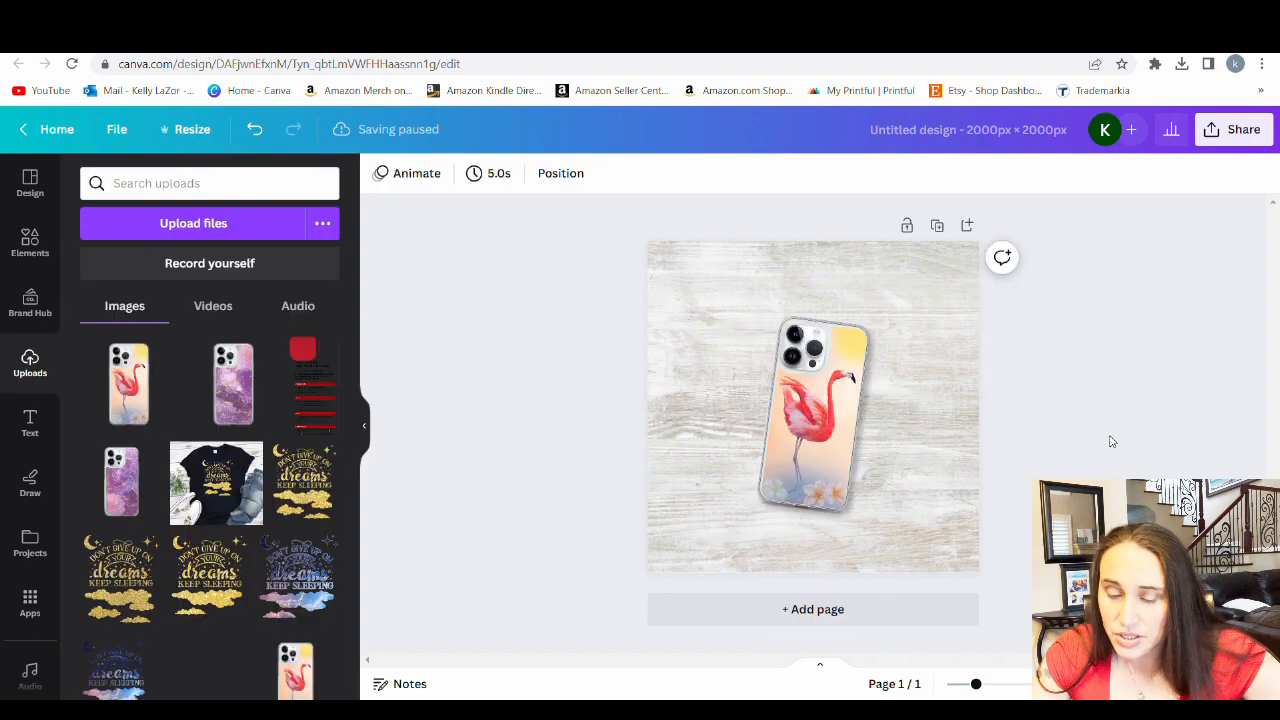
Enlarge the shadowed flamingo phone case to fill most of the page height and recentre it
left_click(839, 480)
left_click_drag(891, 329, 931, 272)
left_click_drag(817, 460, 803, 487)
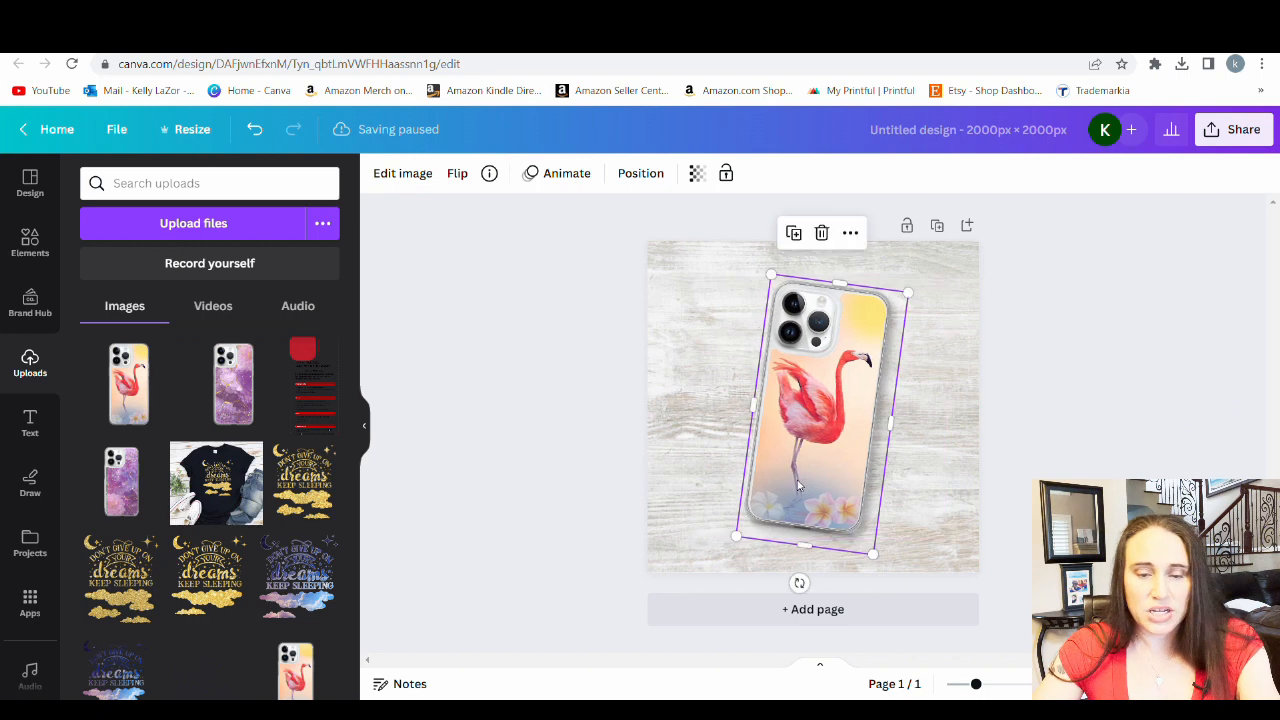
left_click(666, 312)
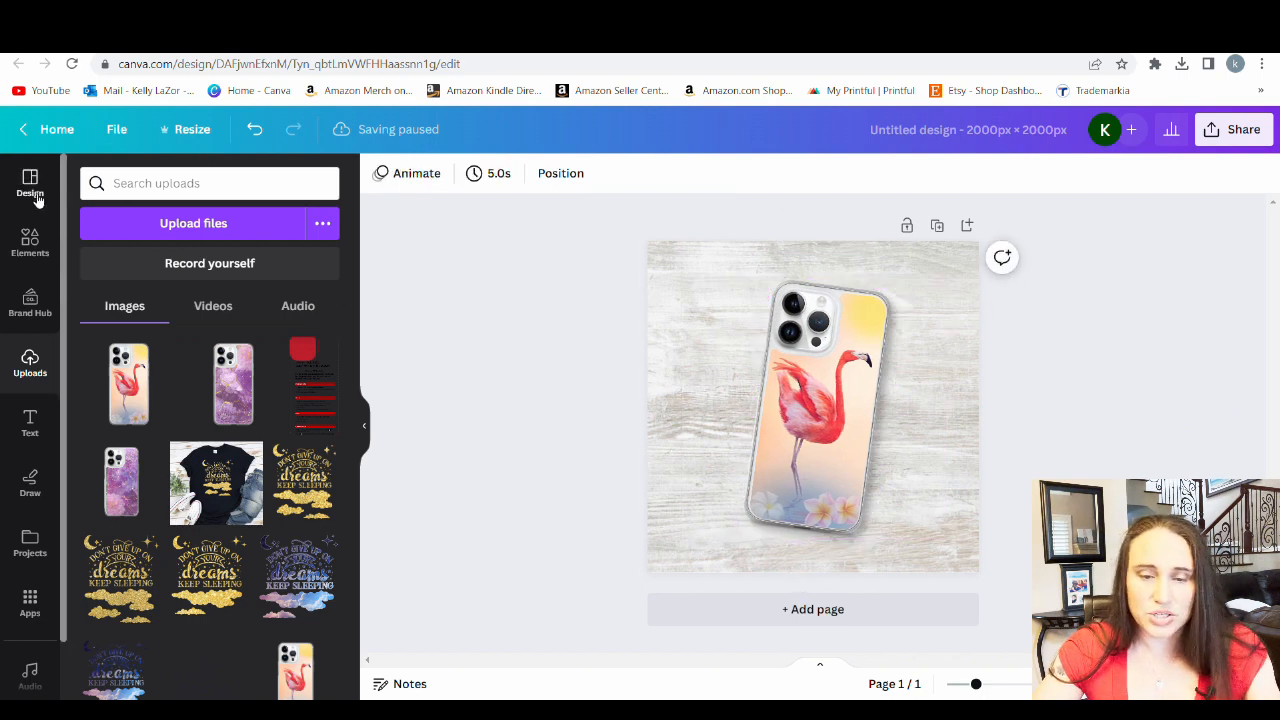
Add the recently used white plumeria flower, shrink it and place it in the lower-left corner of the page, partly cropped by the edge
left_click(30, 243)
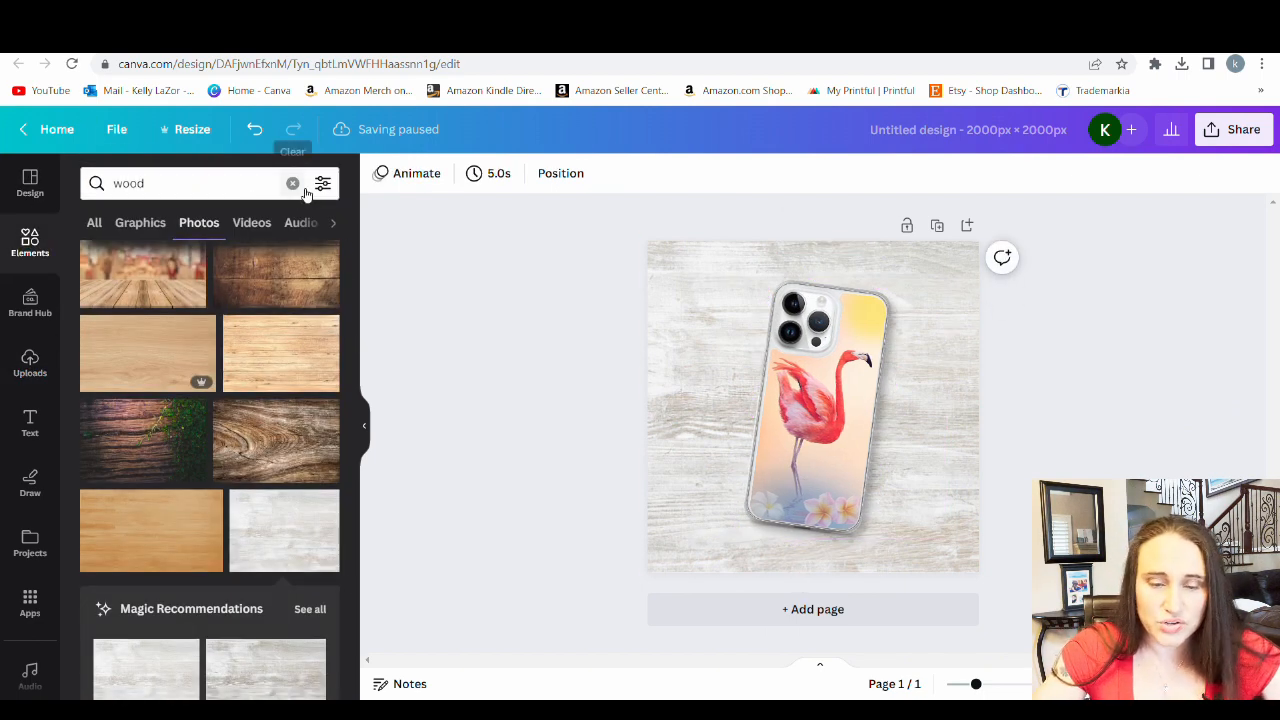
left_click(305, 190)
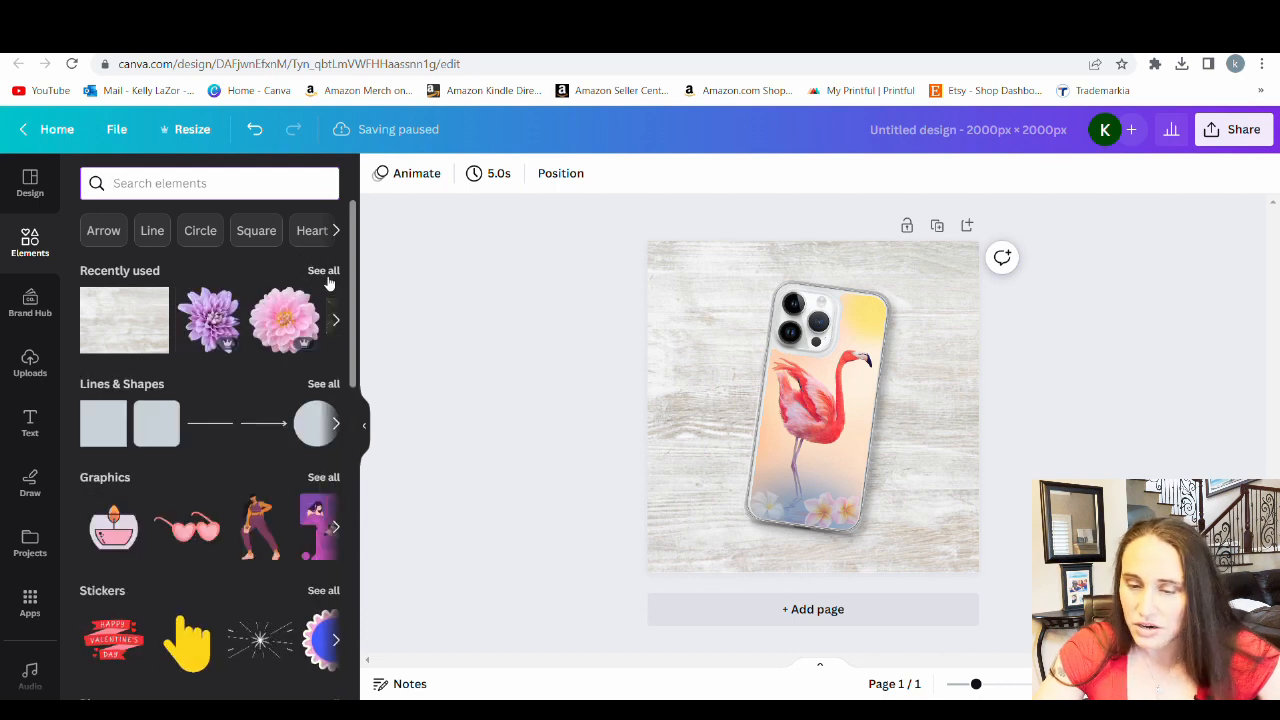
left_click(324, 272)
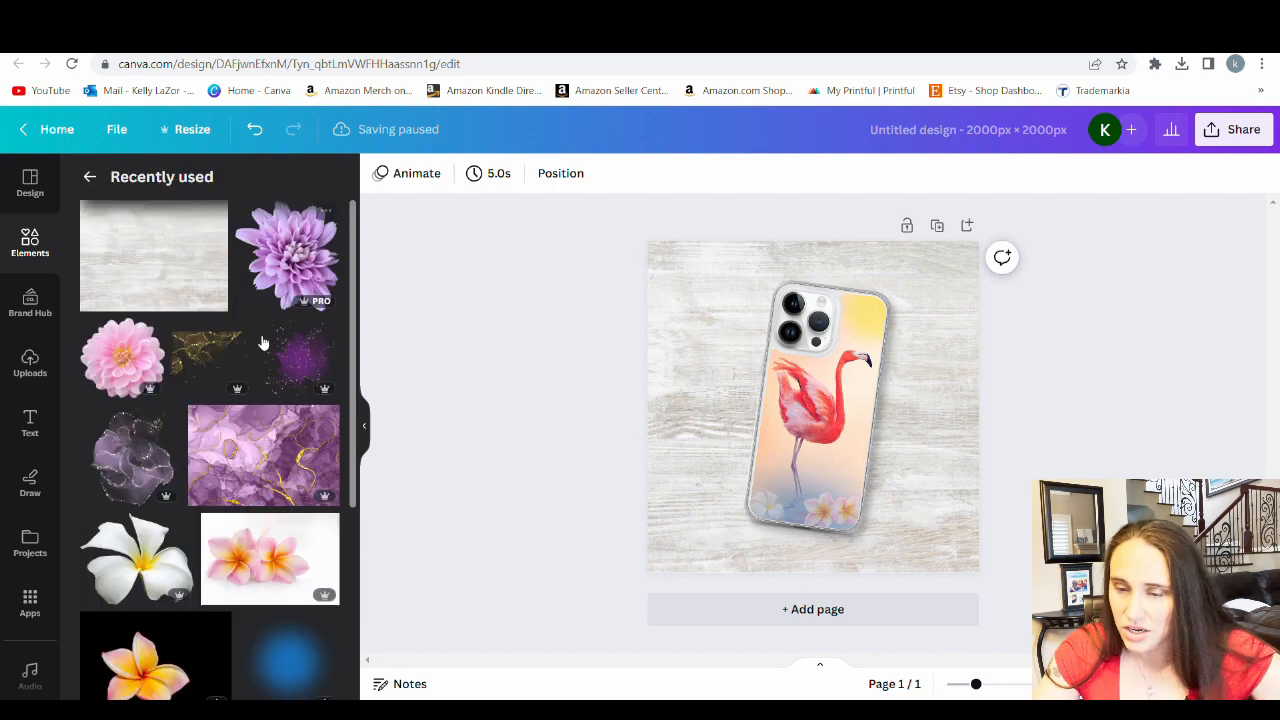
left_click(130, 558)
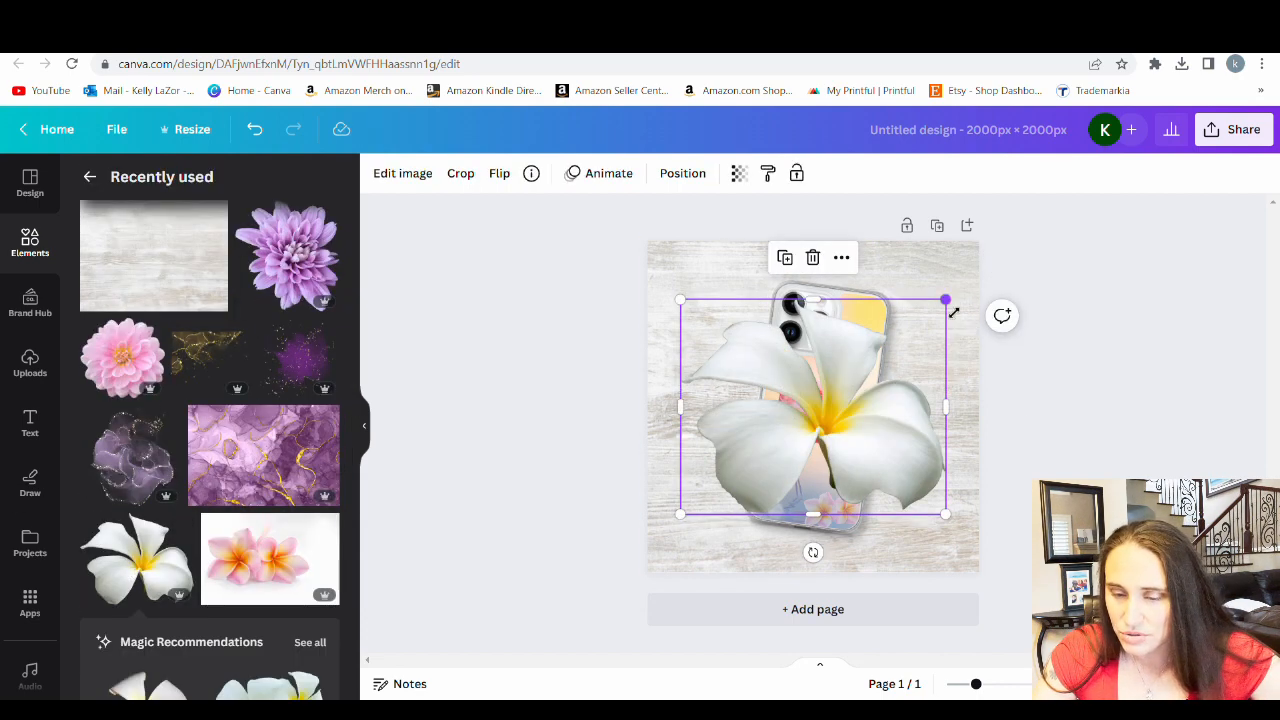
left_click_drag(954, 313, 866, 403)
left_click_drag(750, 470, 666, 552)
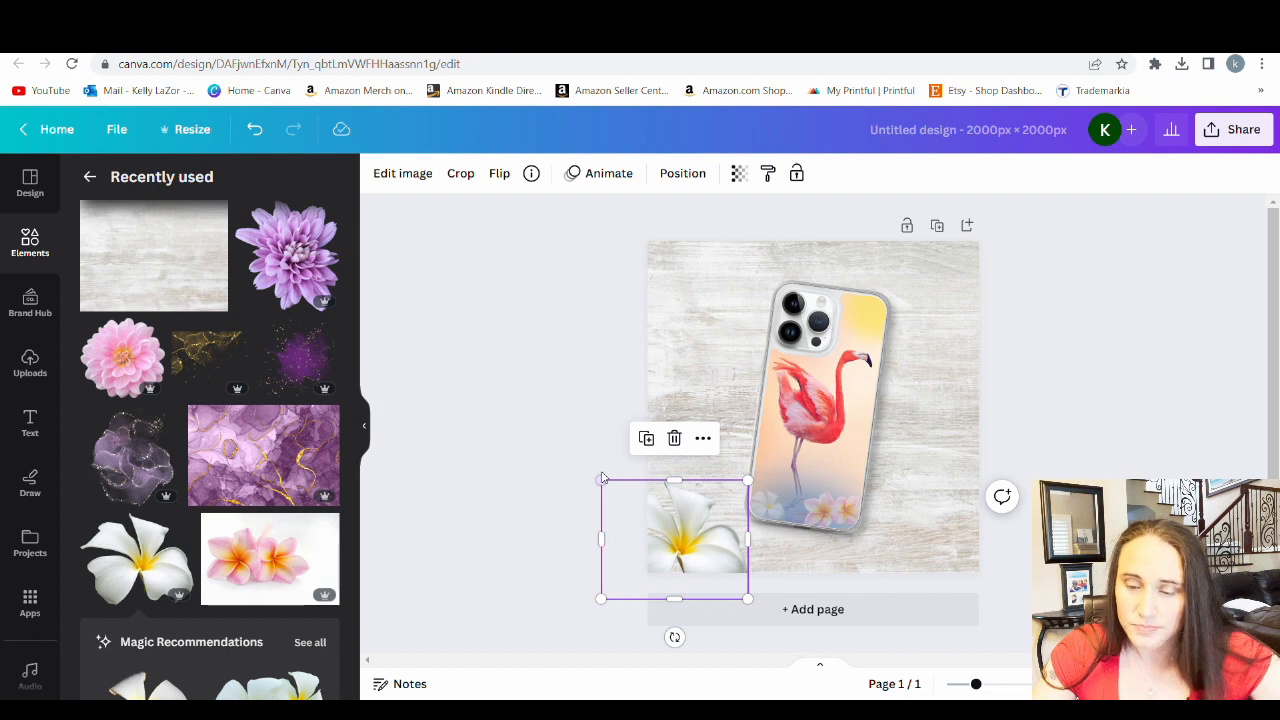
left_click_drag(608, 486, 629, 503)
left_click_drag(698, 553, 701, 544)
left_click(488, 454)
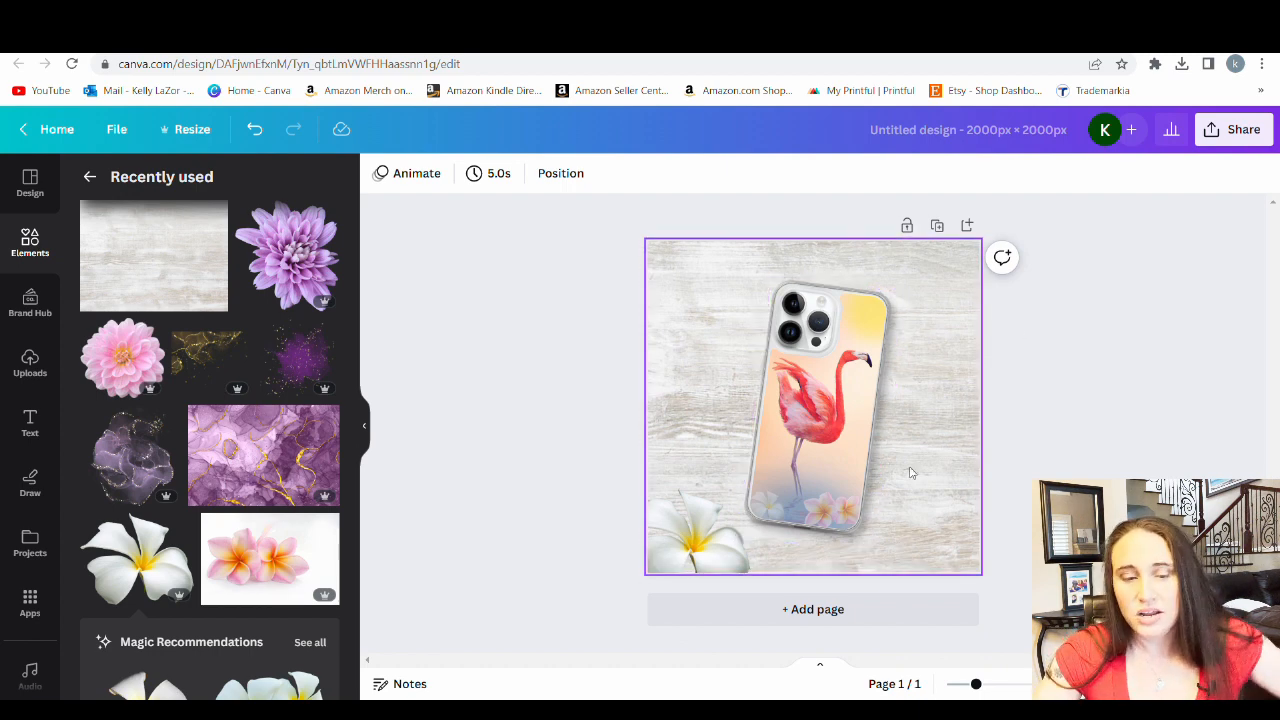
Search the elements library for "ear bud" photos and browse the results for another prop
left_click(89, 177)
scroll(205, 479, "down", 5)
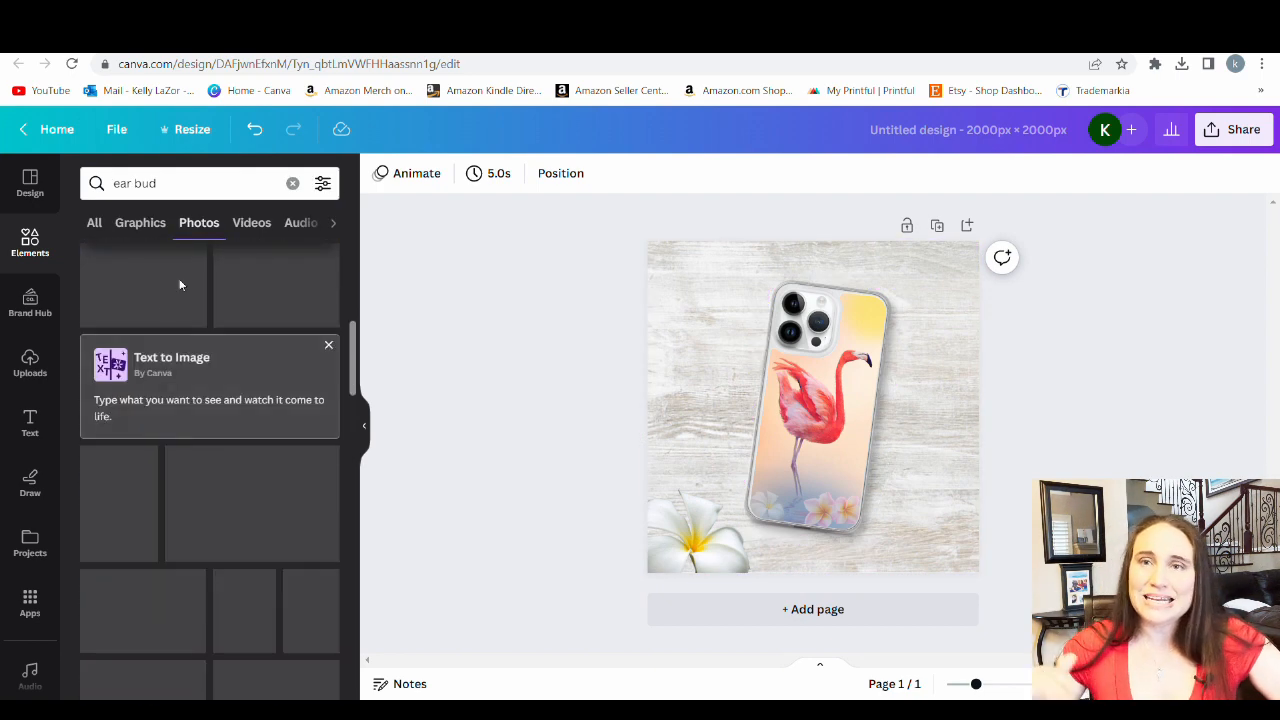